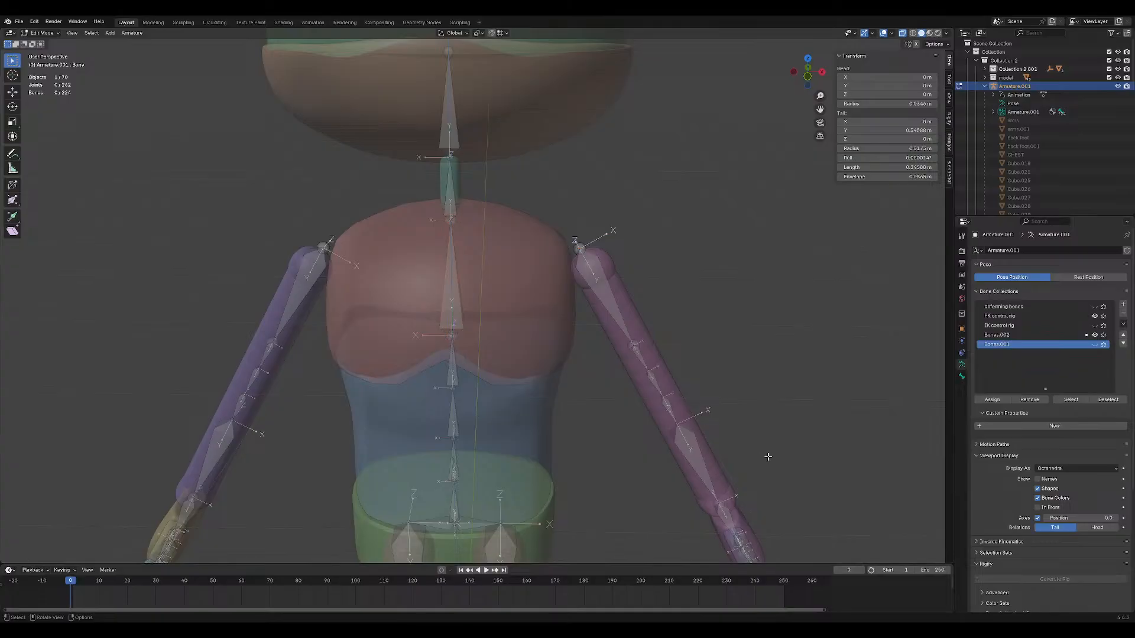
Try moving the chest bone, undo the last two changes, and reselect the chest bone.
click(460, 311)
key(g)
right_click(483, 286)
shift+middle_drag(502, 409, 520, 352)
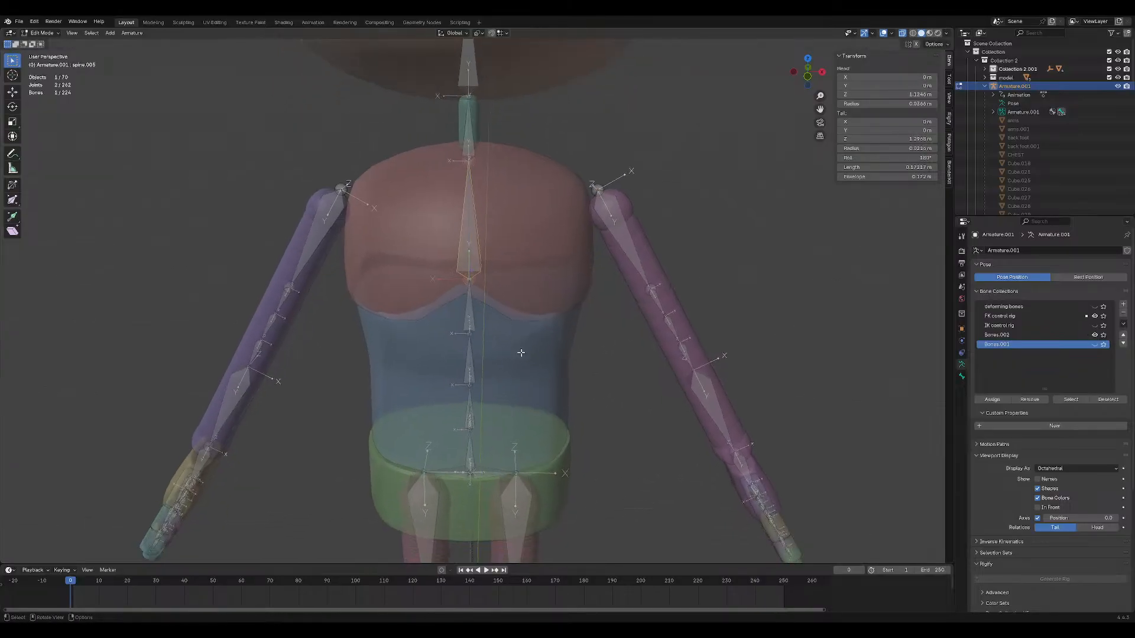
key(ctrl+z)
key(ctrl+z)
scroll(586, 344, down, 3)
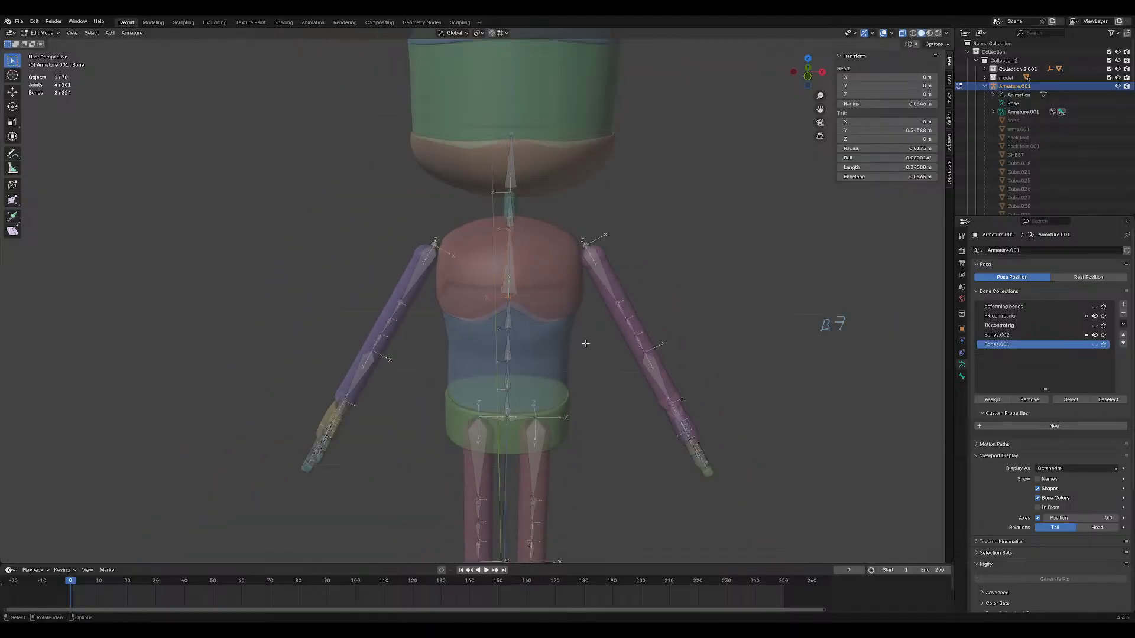
click(518, 279)
shift+middle_drag(518, 279, 508, 186)
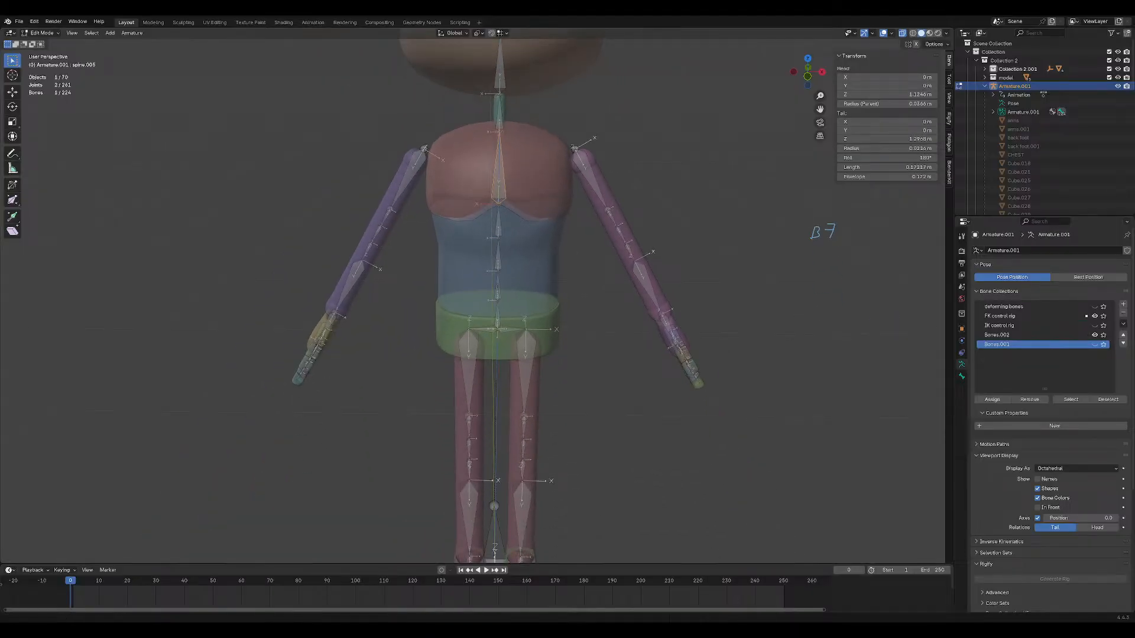
key(alt+Tab)
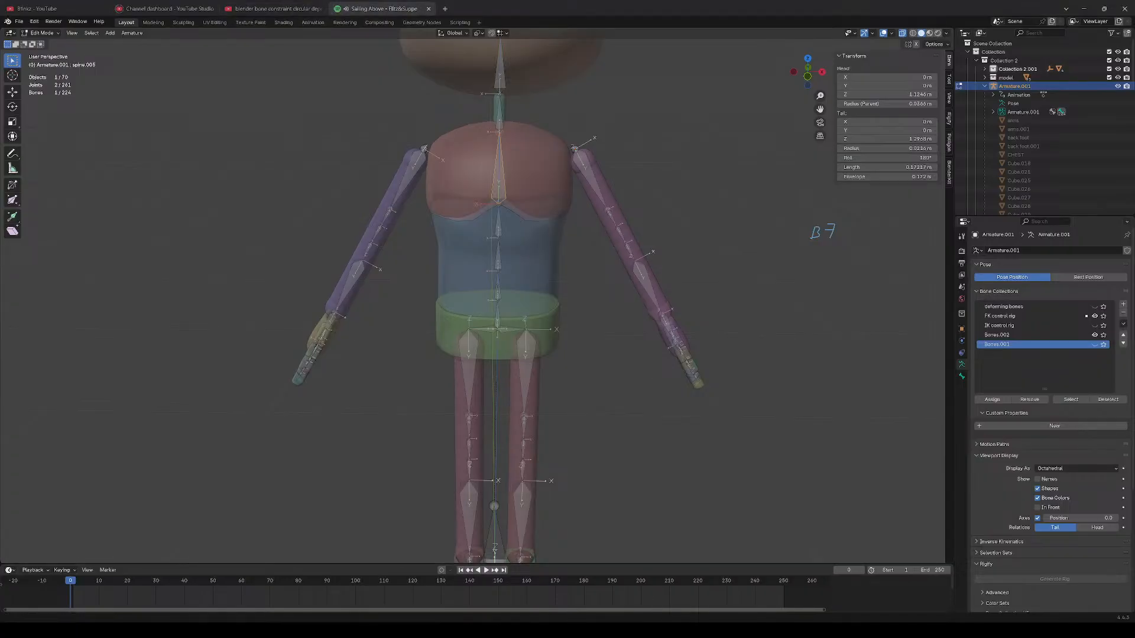
click(1084, 8)
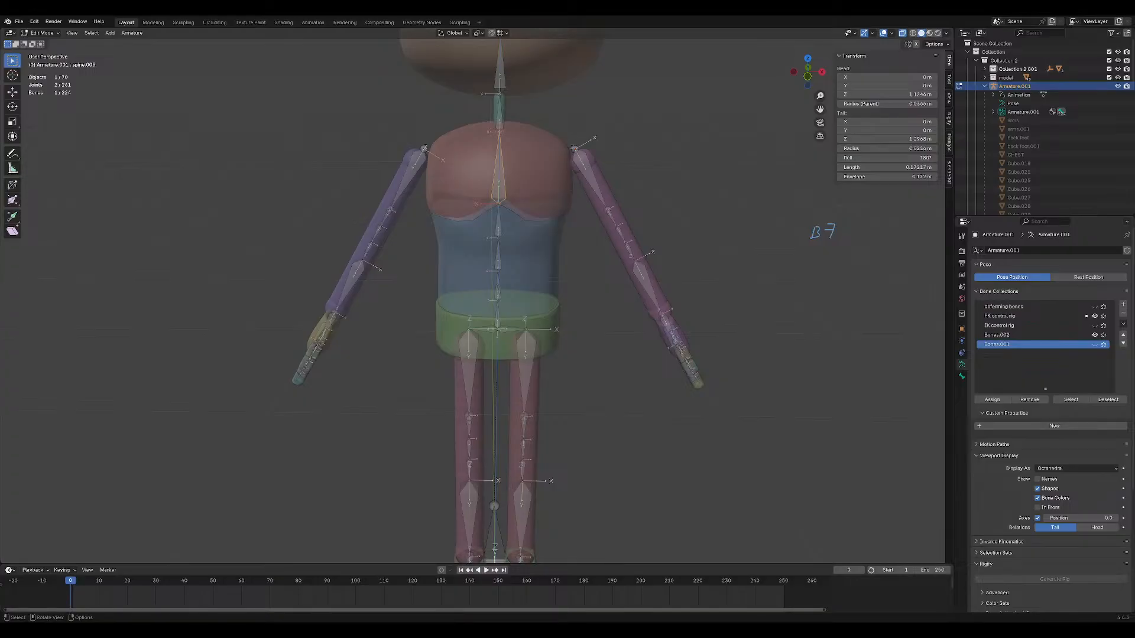
Deselect everything and show only the deforming bones collection, hiding FK control rig and Bones.002.
click(1000, 45)
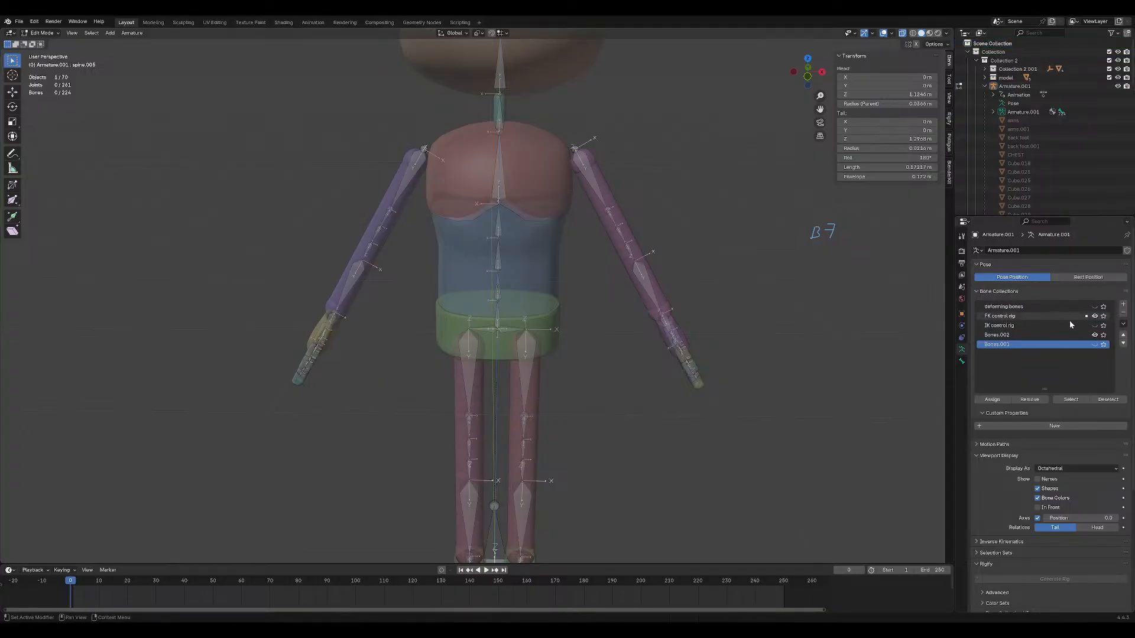
click(1094, 306)
click(1094, 315)
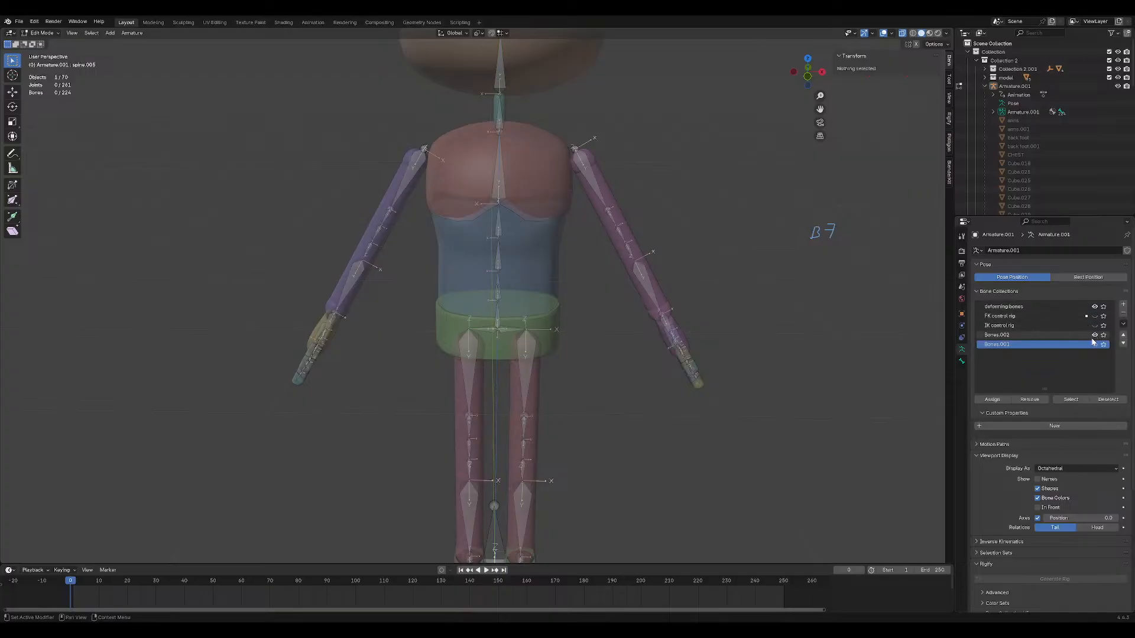
click(1094, 335)
click(1053, 307)
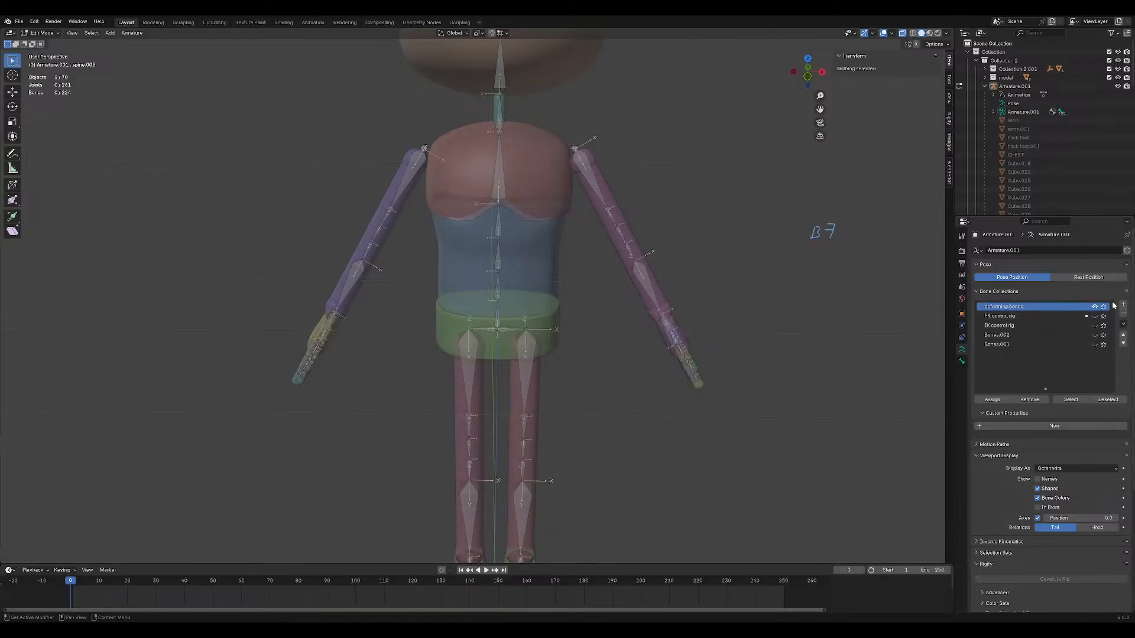
Select the chest spine bone in the deforming bones collection and try moving it away from the body.
middle_drag(717, 299, 624, 349)
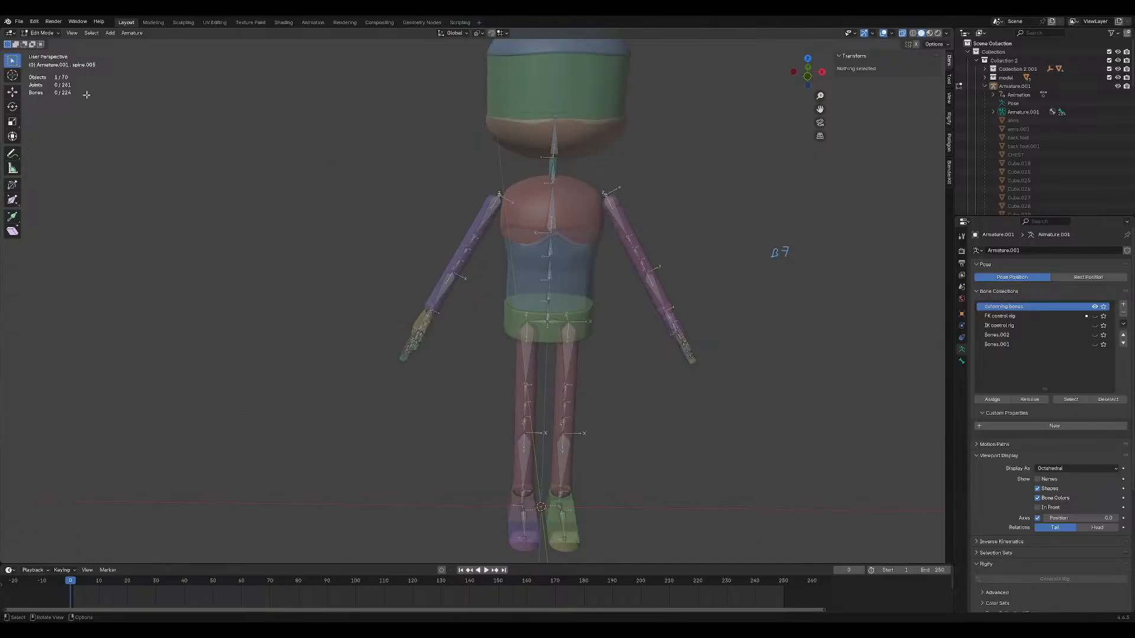
click(546, 205)
shift+middle_drag(584, 189, 518, 279)
scroll(565, 230, up, 5)
click(510, 256)
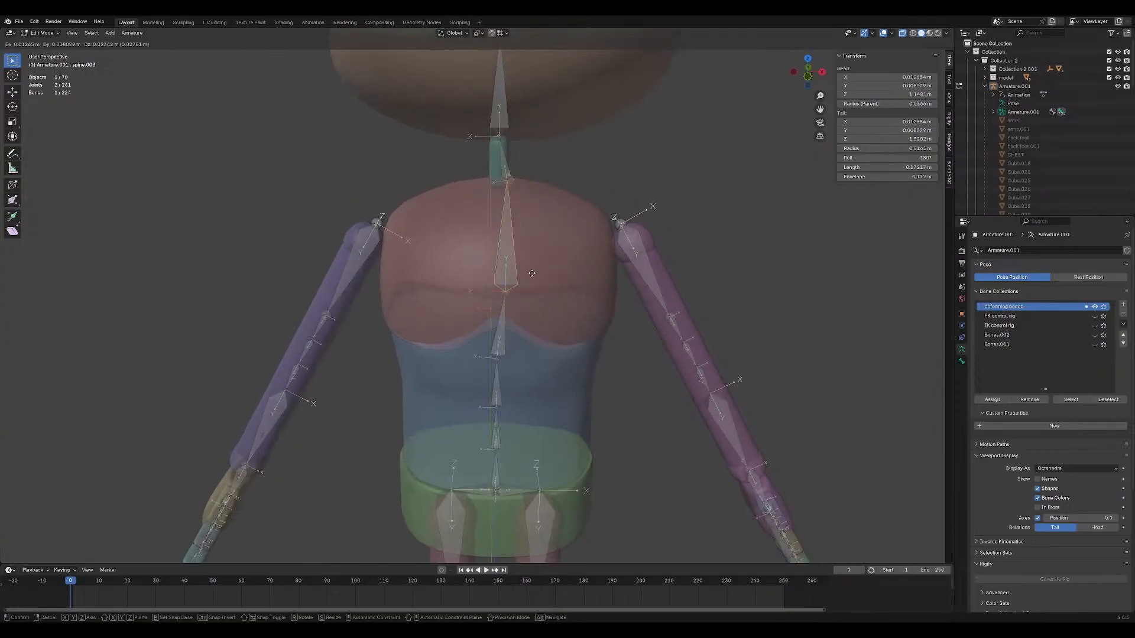
scroll(550, 292, down, 4)
scroll(495, 212, up, 1)
shift+middle_drag(495, 212, 509, 257)
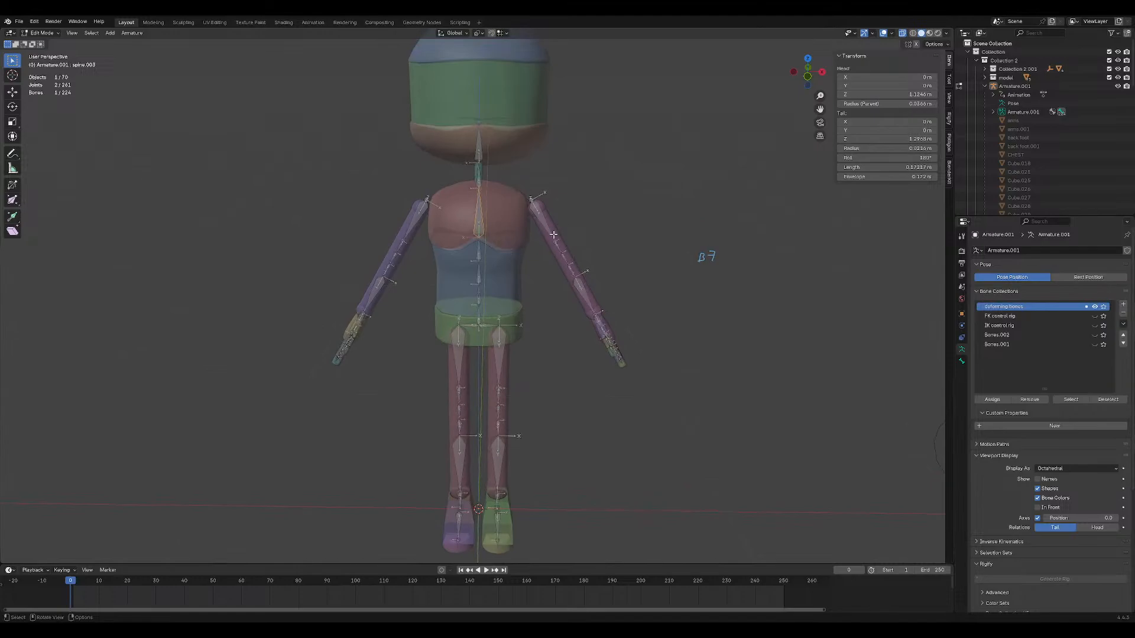
key(g)
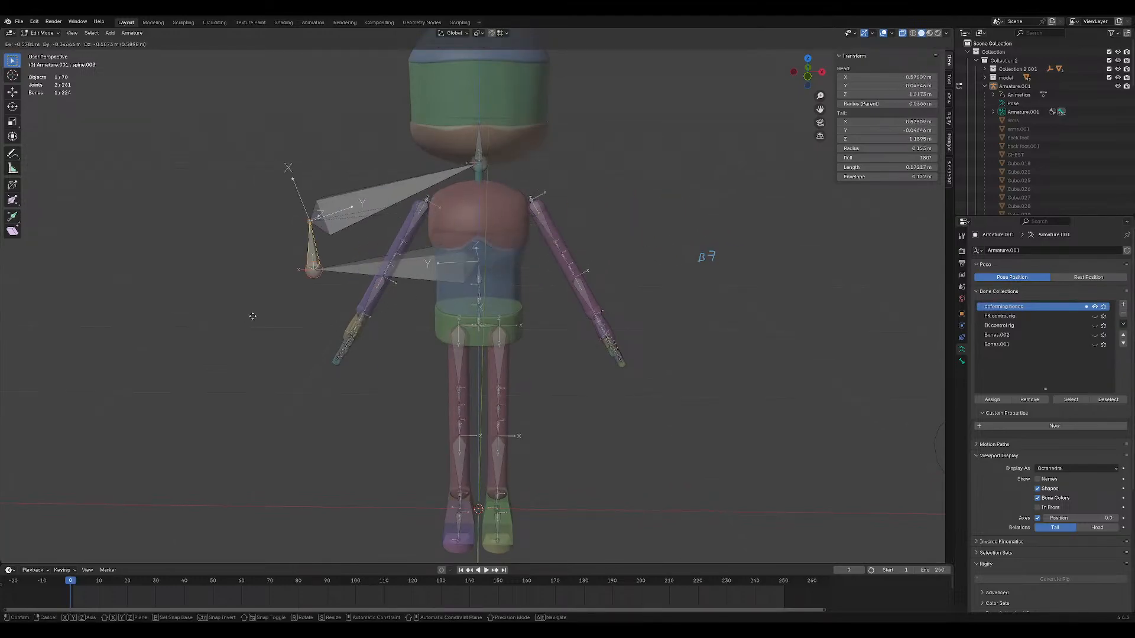
key(Escape)
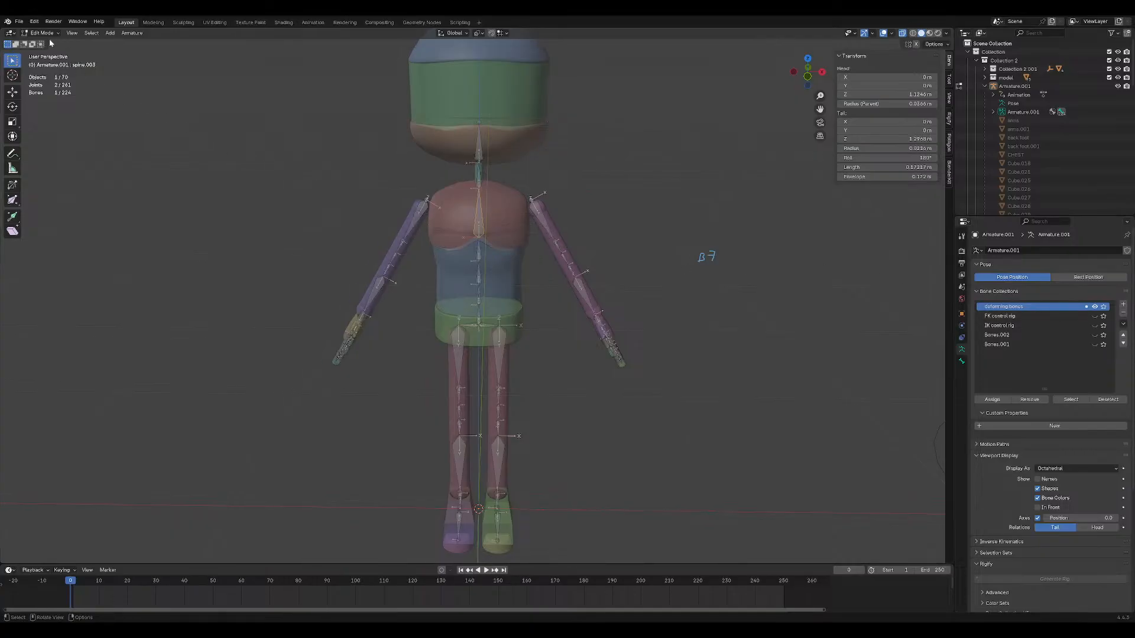
Switch the armature to Pose Mode and examine the upper arm bone at the shoulder.
click(42, 32)
click(46, 64)
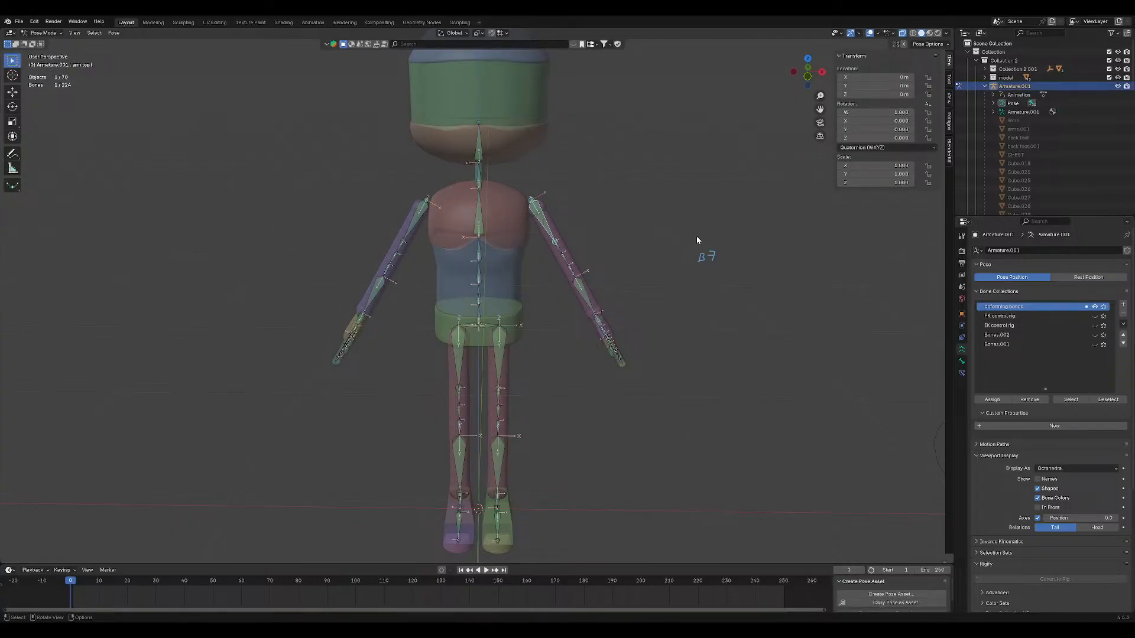
shift+middle_drag(546, 204, 545, 238)
scroll(545, 239, up, 12)
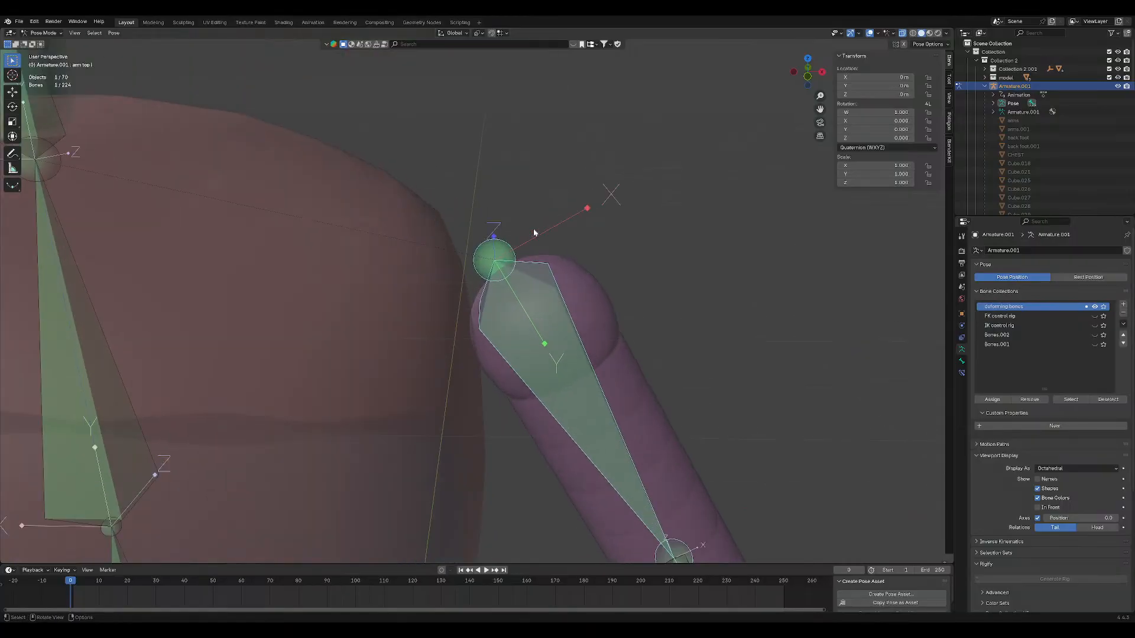
click(526, 264)
scroll(522, 271, down, 7)
scroll(522, 299, down, 5)
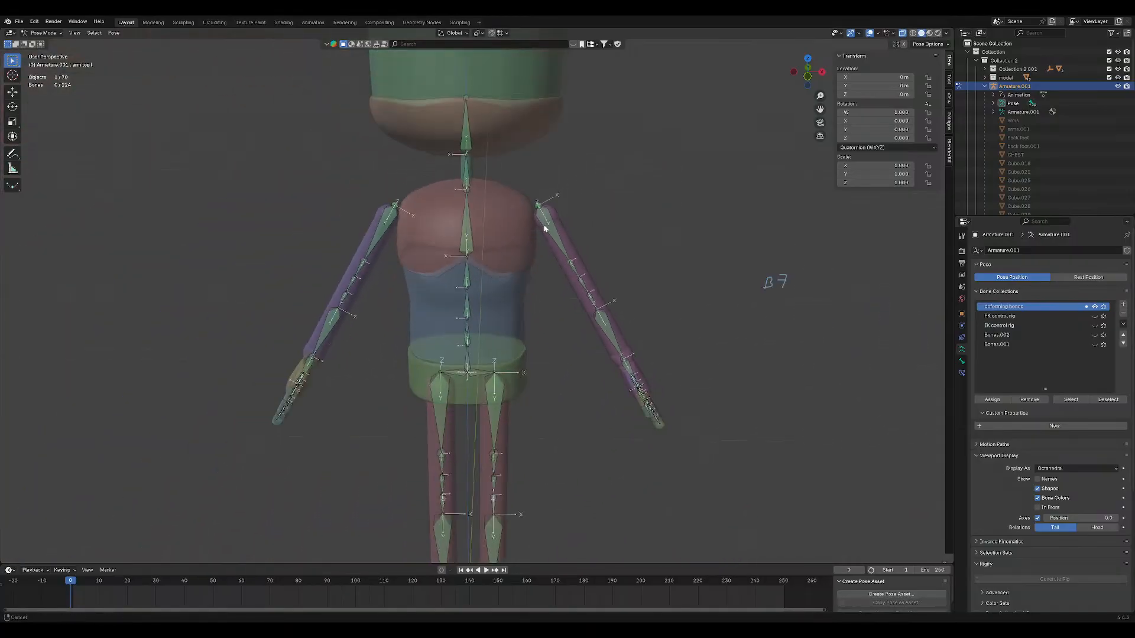
scroll(540, 228, up, 3)
scroll(512, 243, up, 5)
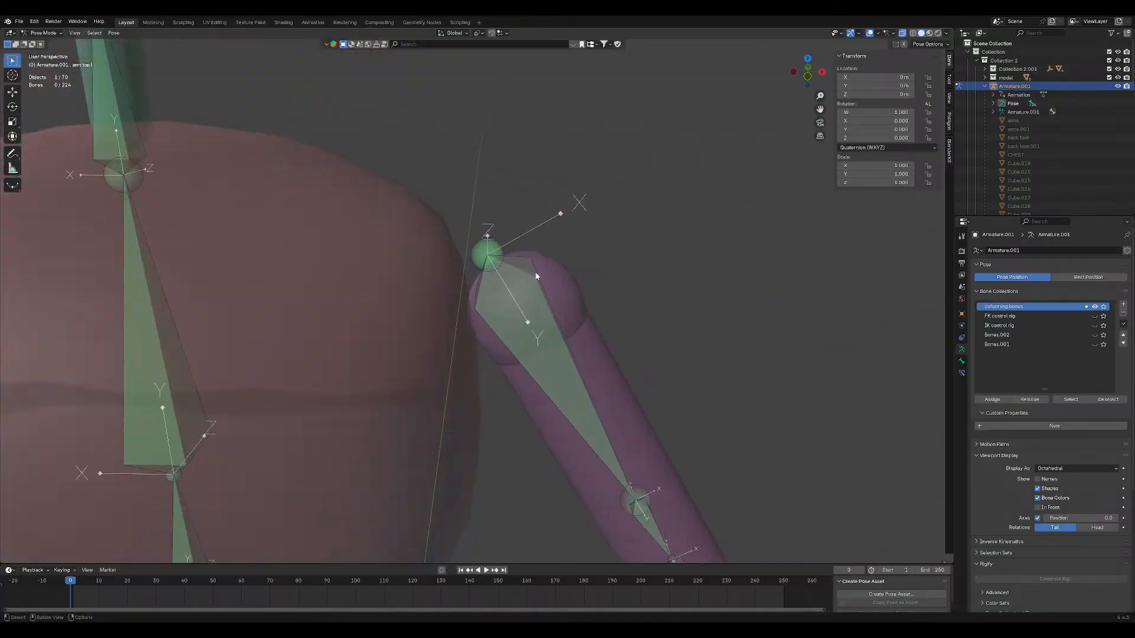
Hide the deforming bones collection and show only the FK control rig bones on the character.
click(1094, 307)
click(1094, 316)
click(1095, 317)
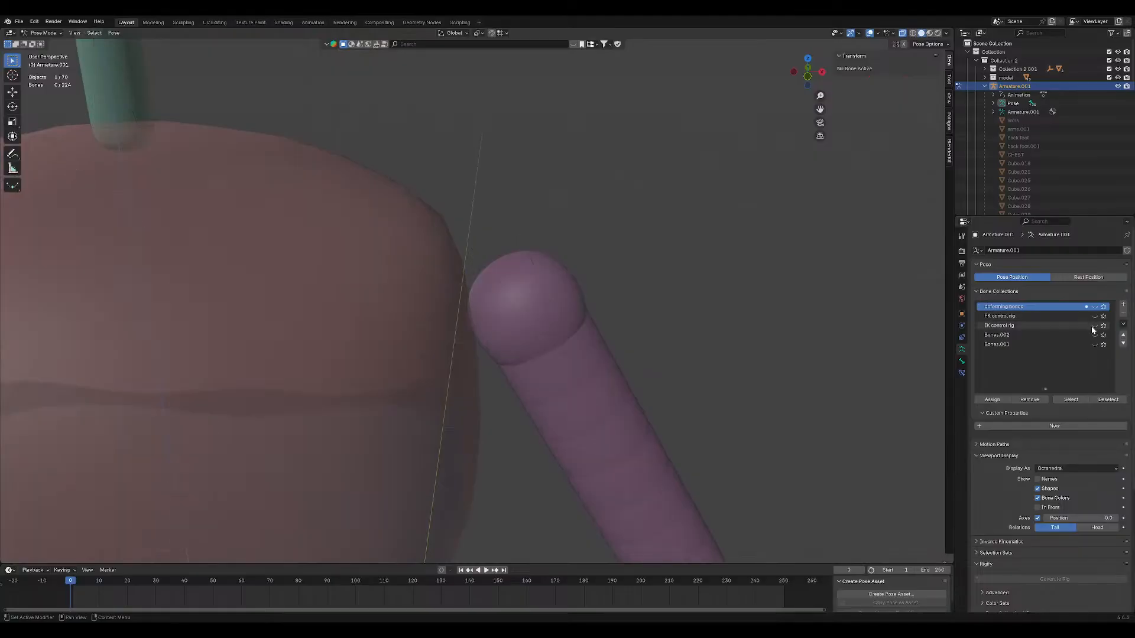
click(1094, 327)
click(1095, 326)
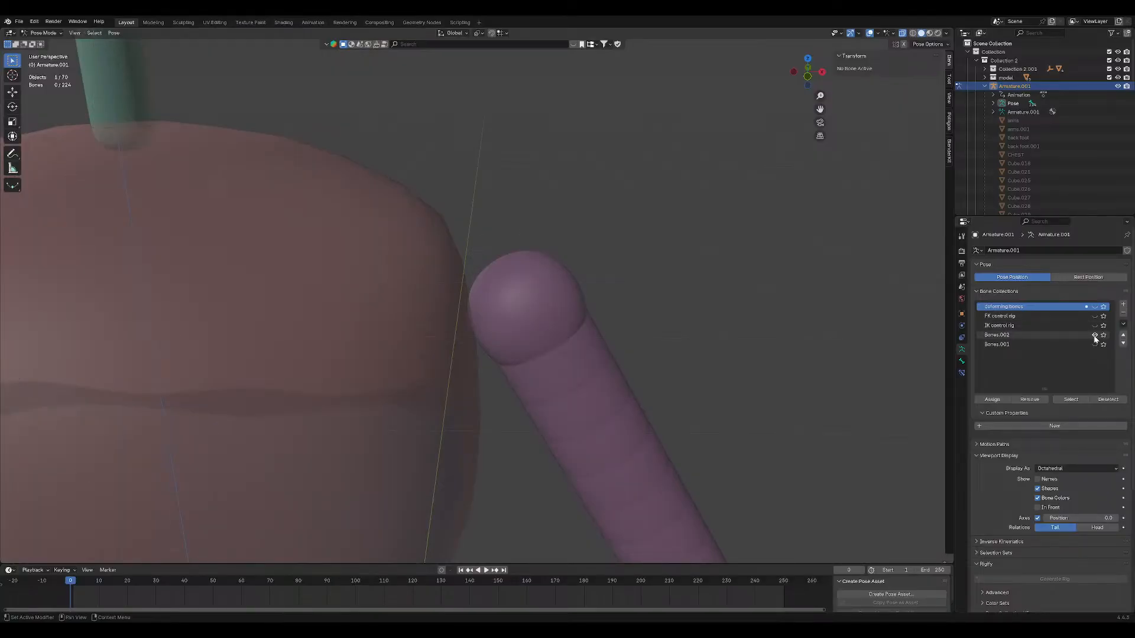
click(1094, 316)
scroll(525, 243, down, 6)
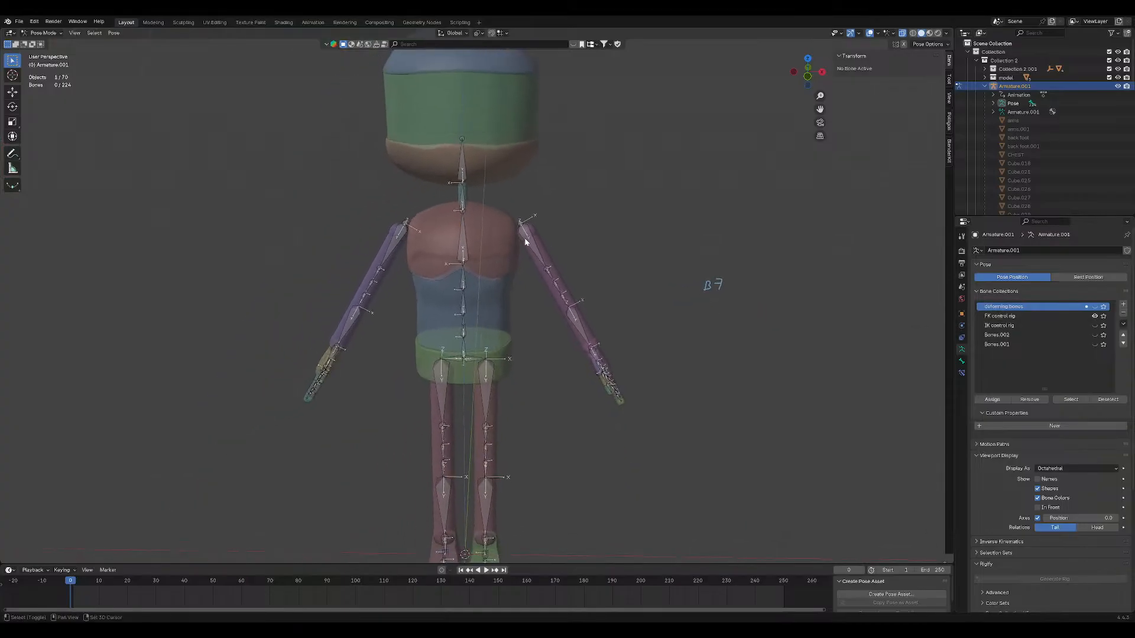
Hide the FK control rig, show the IK control rig, and examine its bones at the shoulder.
click(1095, 316)
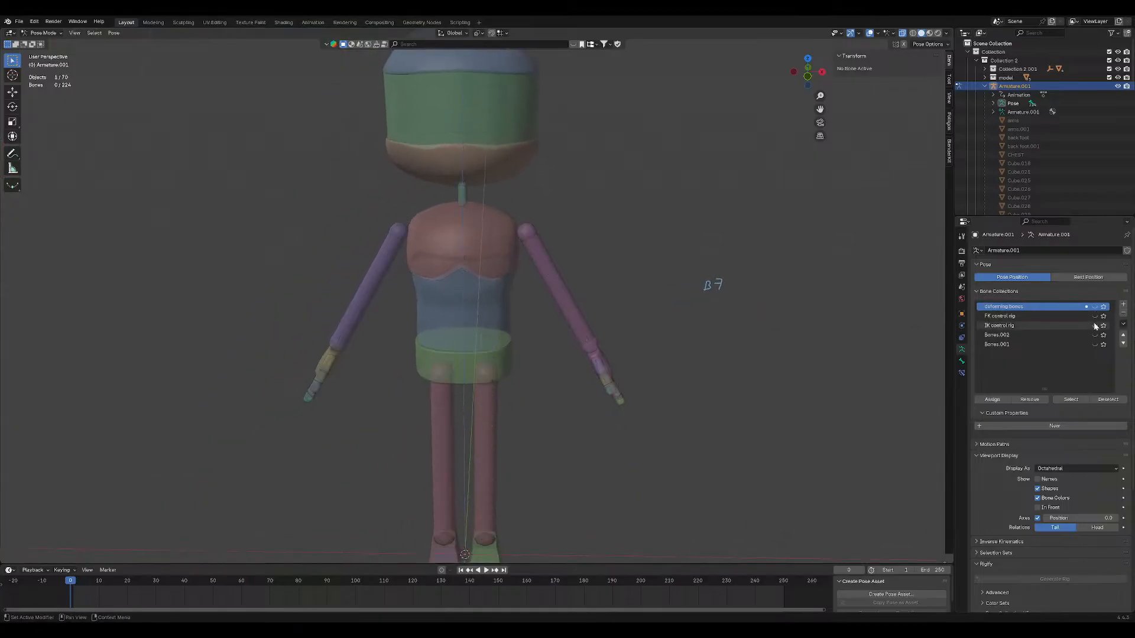
click(1094, 326)
scroll(584, 240, up, 8)
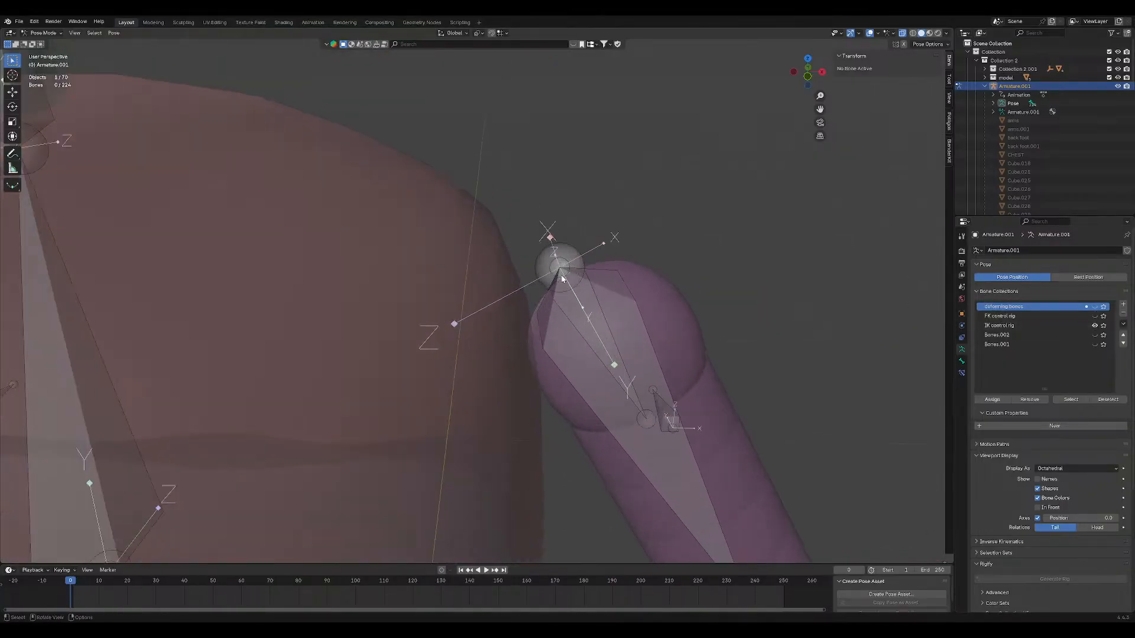
middle_drag(562, 279, 522, 285)
scroll(556, 273, down, 9)
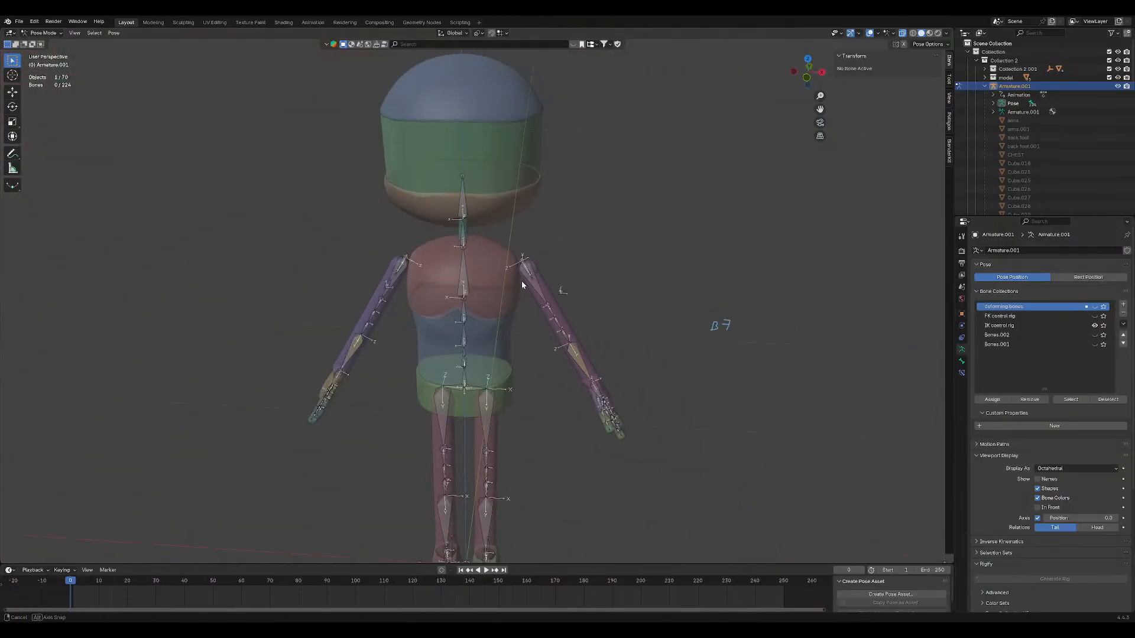
scroll(521, 285, up, 4)
Try moving the IK upper arm bone away from the shoulder.
click(550, 293)
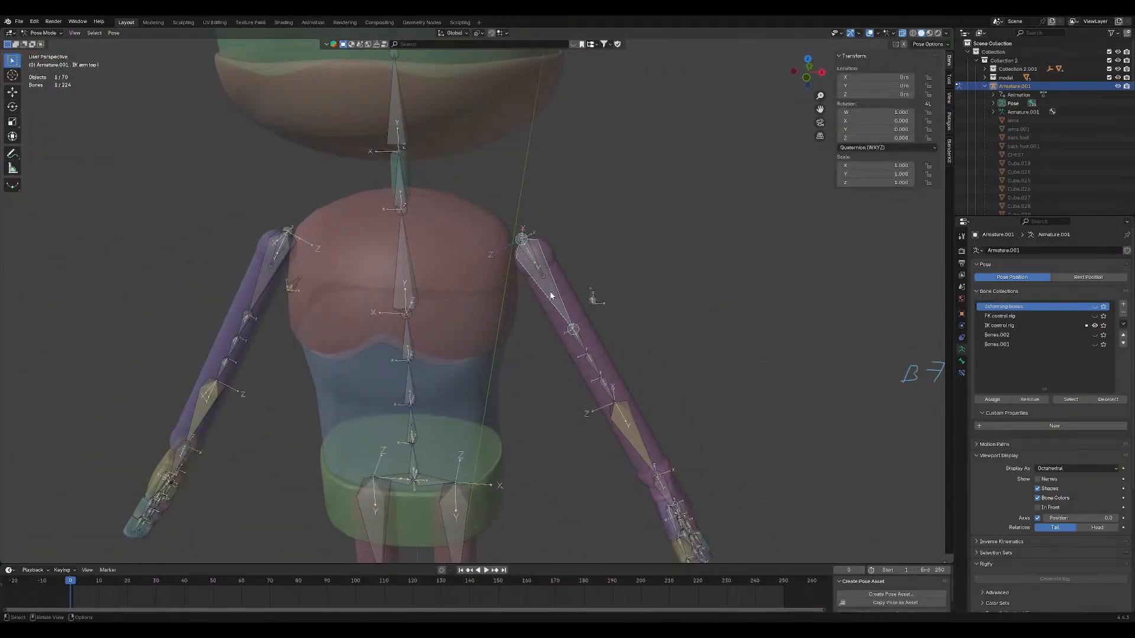
key(g)
right_click(542, 264)
key(g)
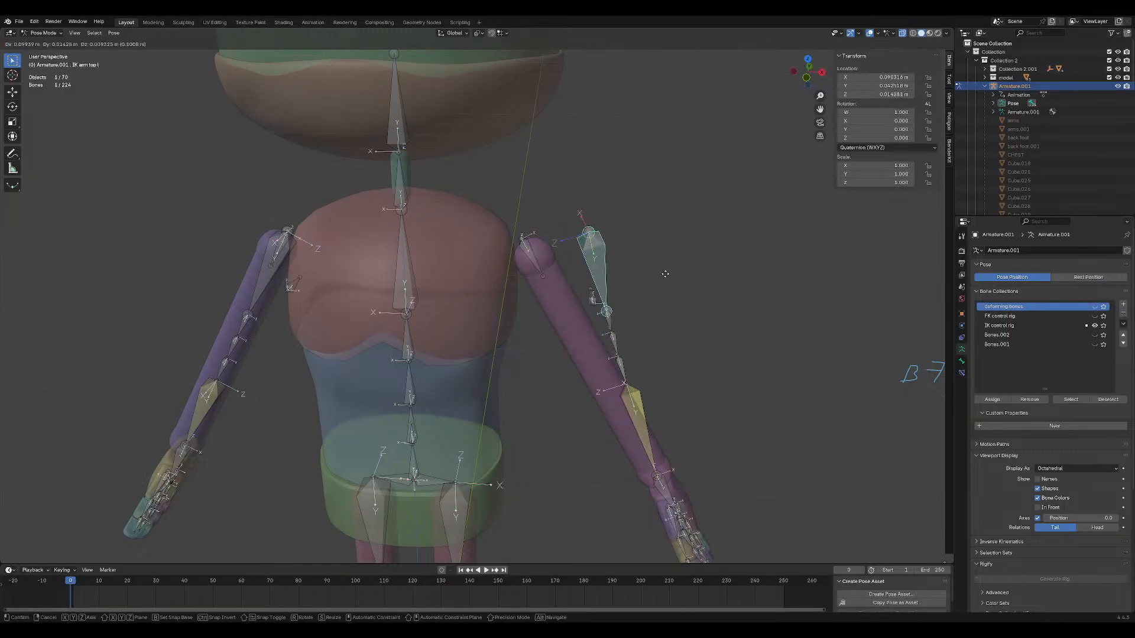
right_click(579, 260)
Try moving the small IK control bone at the shoulder in different directions.
click(533, 258)
middle_drag(533, 257, 509, 251)
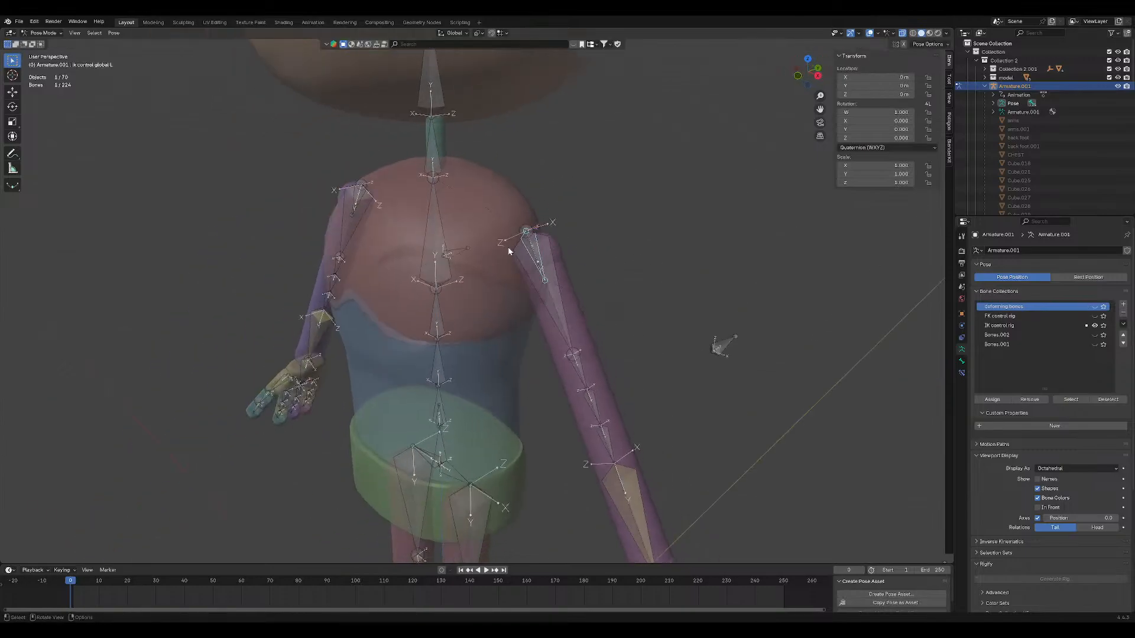
scroll(533, 251, down, 4)
key(g)
right_click(589, 268)
middle_drag(589, 269, 618, 251)
key(g)
right_click(673, 186)
Try moving the IK hand base bone to see how the arm follows.
click(618, 308)
middle_drag(619, 308, 666, 296)
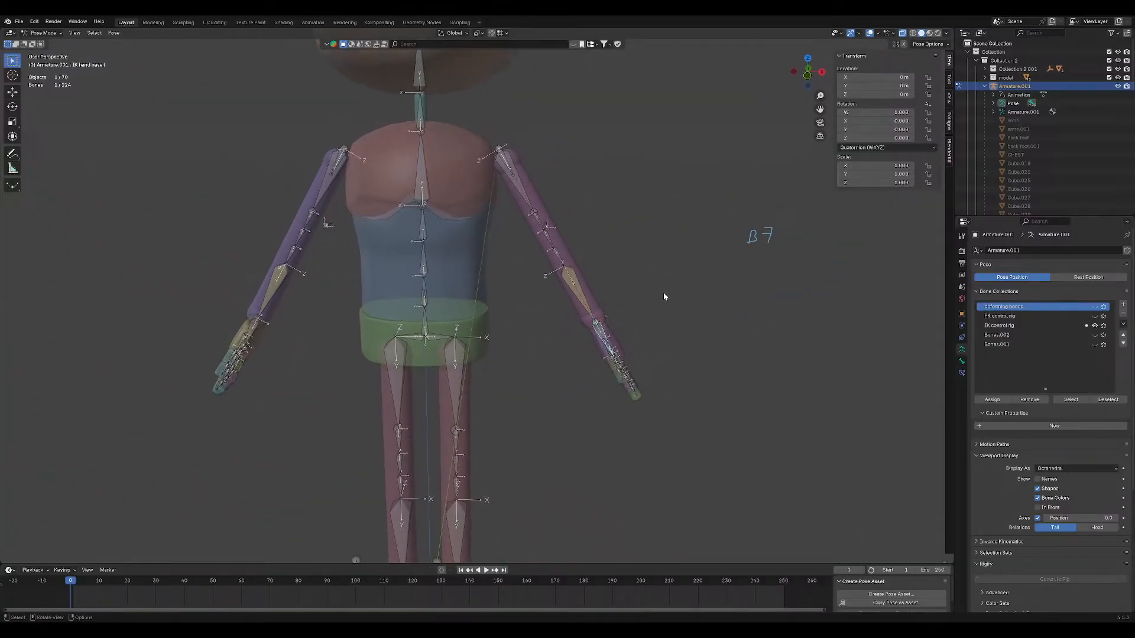
middle_drag(626, 215, 587, 278)
key(g)
right_click(514, 189)
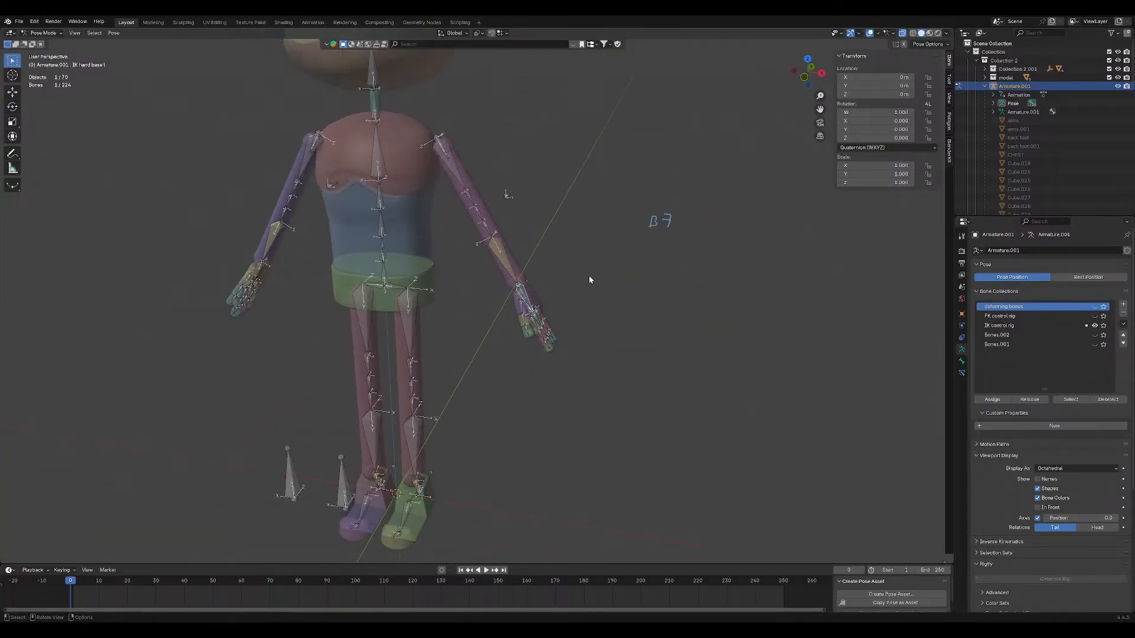
Show the FK control rig instead of the IK control rig and try rotating the arm's FK bones, including the forearm.
click(1094, 325)
click(1095, 316)
click(525, 294)
middle_drag(525, 294, 476, 289)
key(r)
right_click(517, 267)
click(516, 266)
key(r)
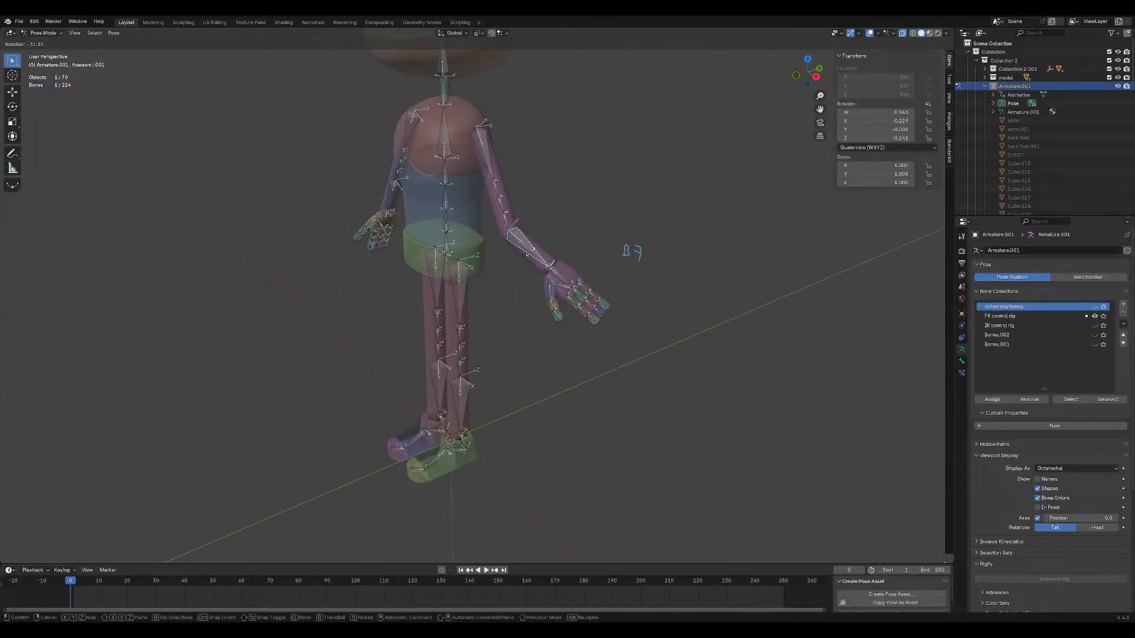
right_click(523, 253)
Hide the FK control rig, show the deforming bones collection again, and examine the spine and hip bones.
shift+middle_drag(515, 249, 585, 317)
scroll(569, 314, down, 1)
click(548, 246)
scroll(584, 311, down, 3)
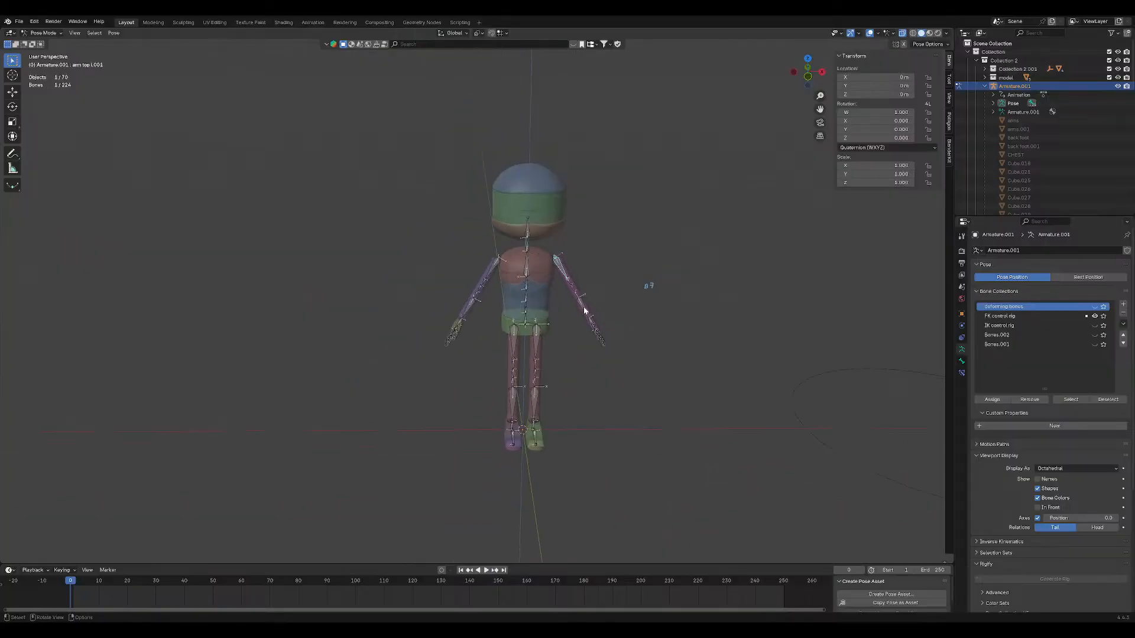
click(660, 274)
scroll(812, 328, up, 3)
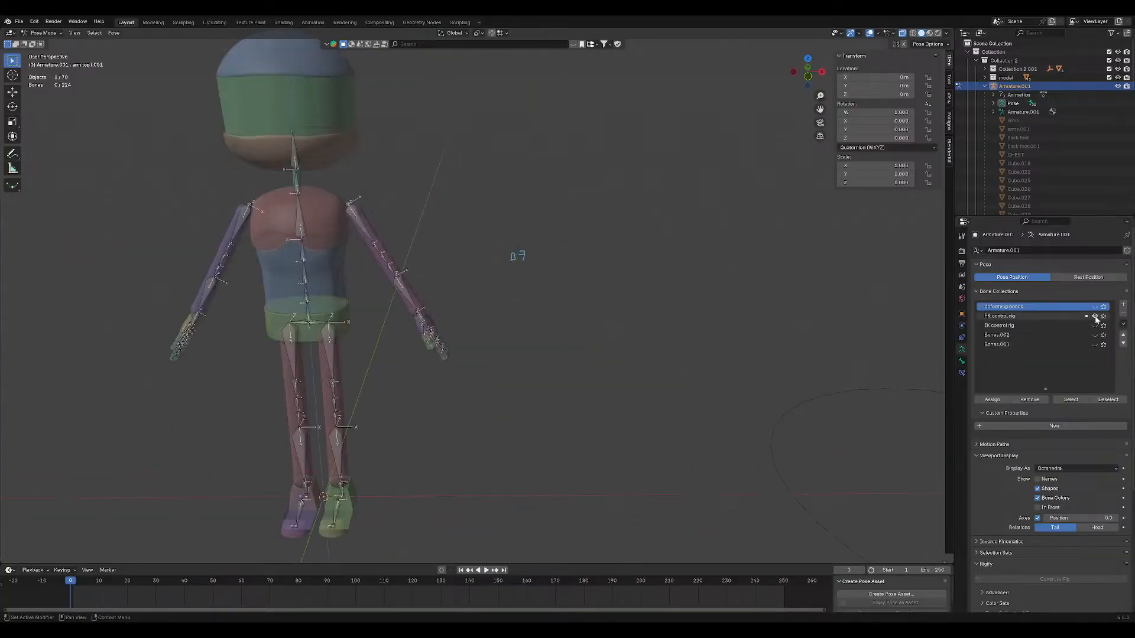
click(1094, 317)
click(1095, 308)
shift+middle_drag(327, 273, 560, 257)
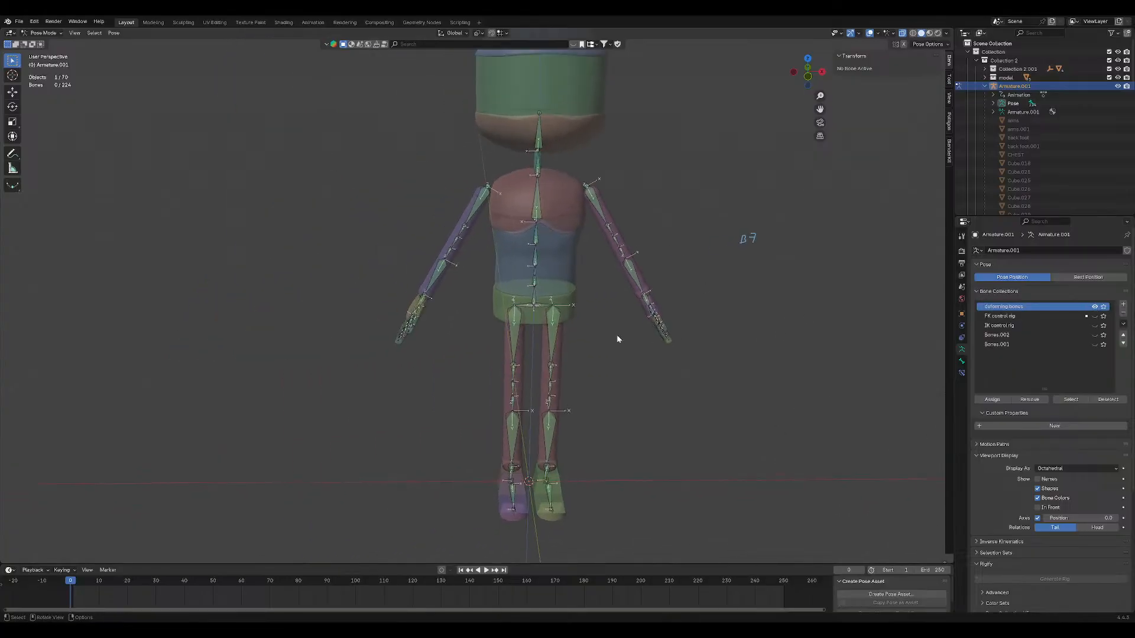
shift+middle_drag(616, 334, 633, 215)
scroll(529, 362, up, 6)
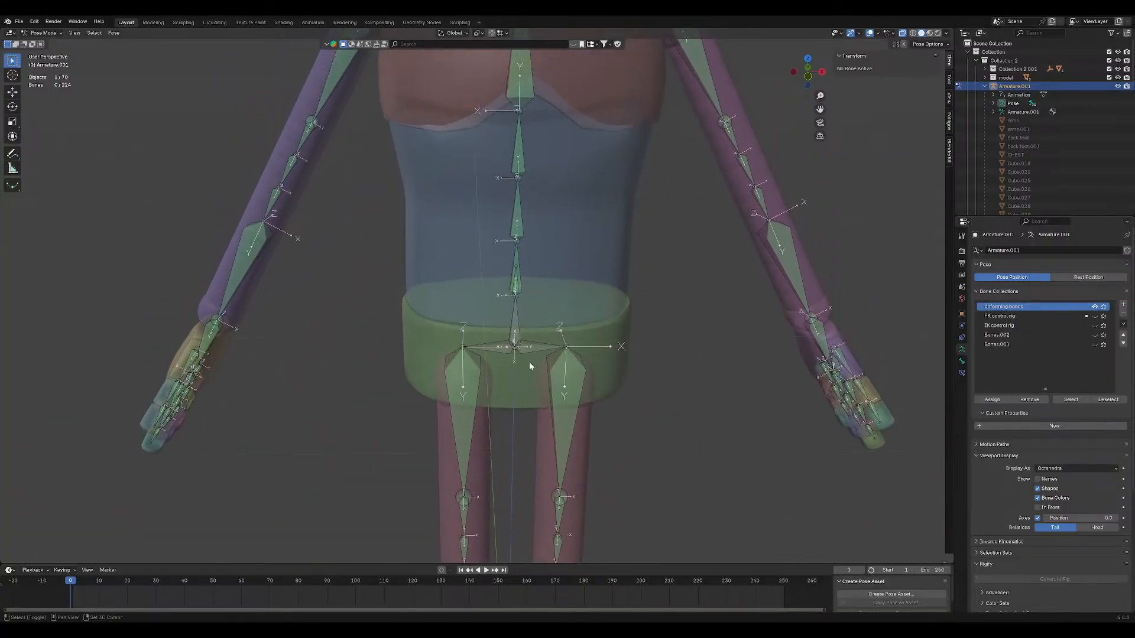
scroll(516, 283, down, 8)
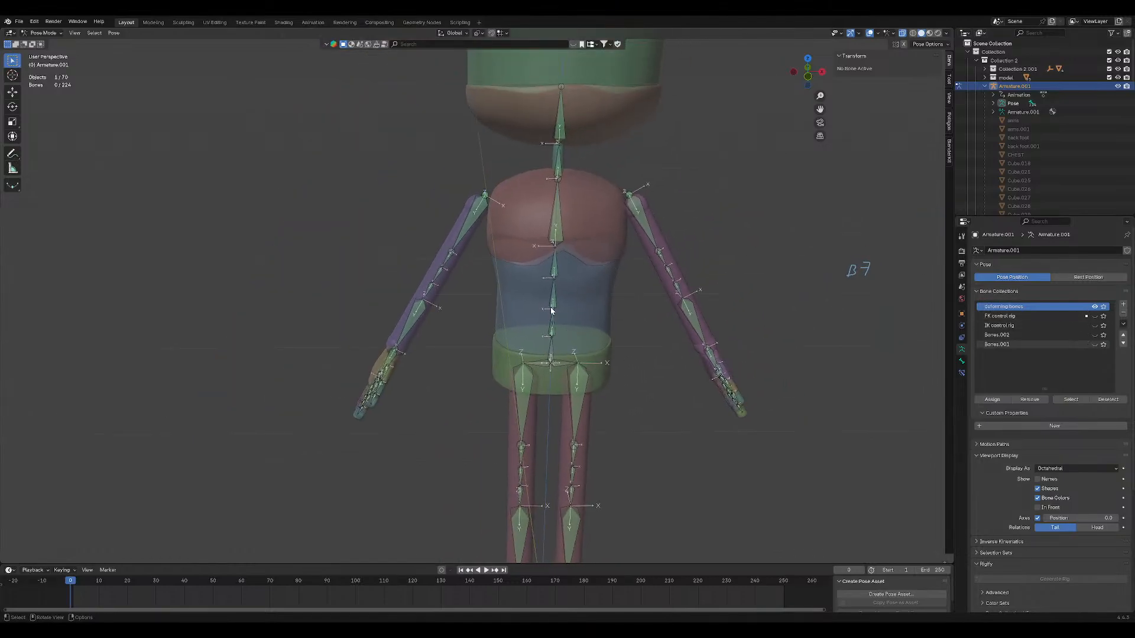
Try scaling the deforming spine bone in the middle of the torso.
click(551, 309)
scroll(551, 307, up, 5)
key(s)
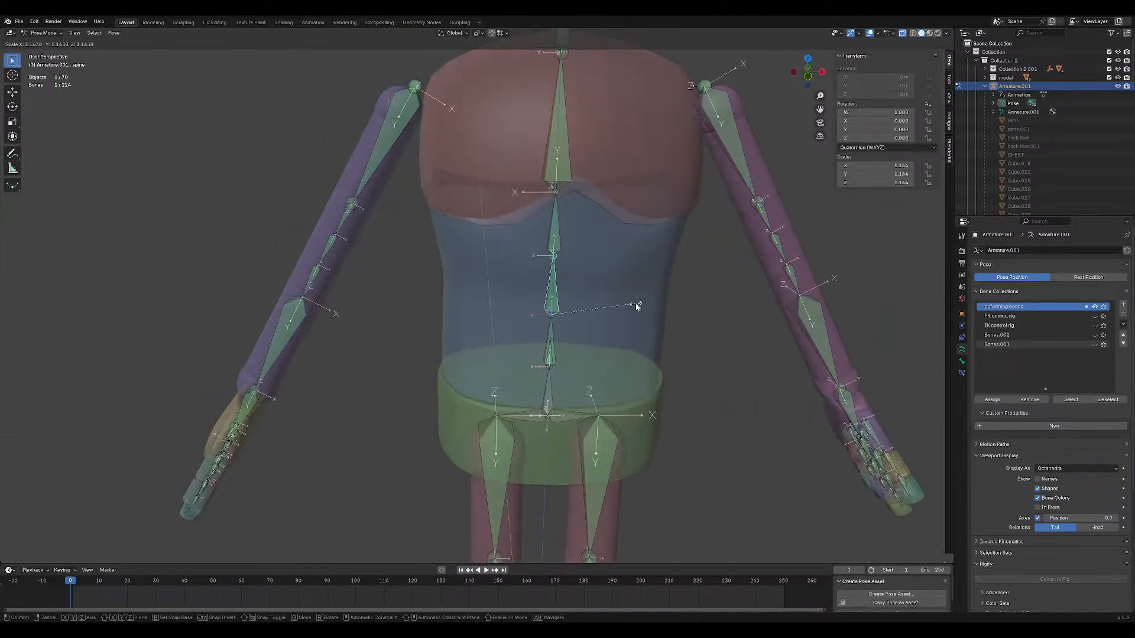
key(Escape)
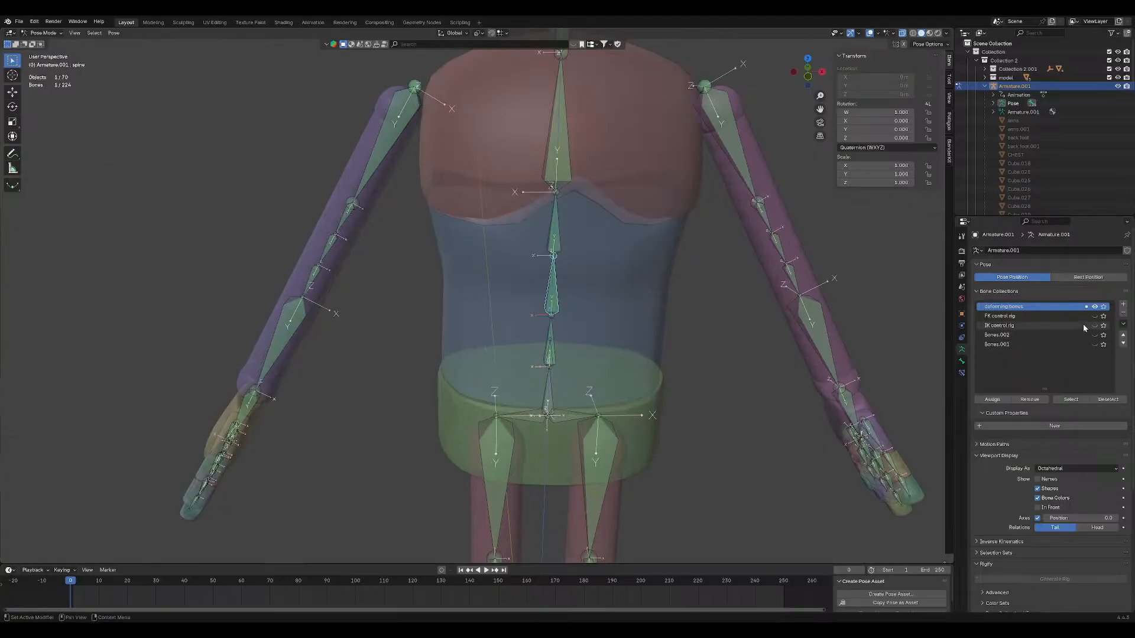
Hide and show the deforming bones collection repeatedly to point out which bones belong to it.
click(1094, 308)
click(1094, 307)
click(1094, 308)
click(1094, 309)
Select the left thigh's deforming bone and view its bone properties and constraints.
click(617, 466)
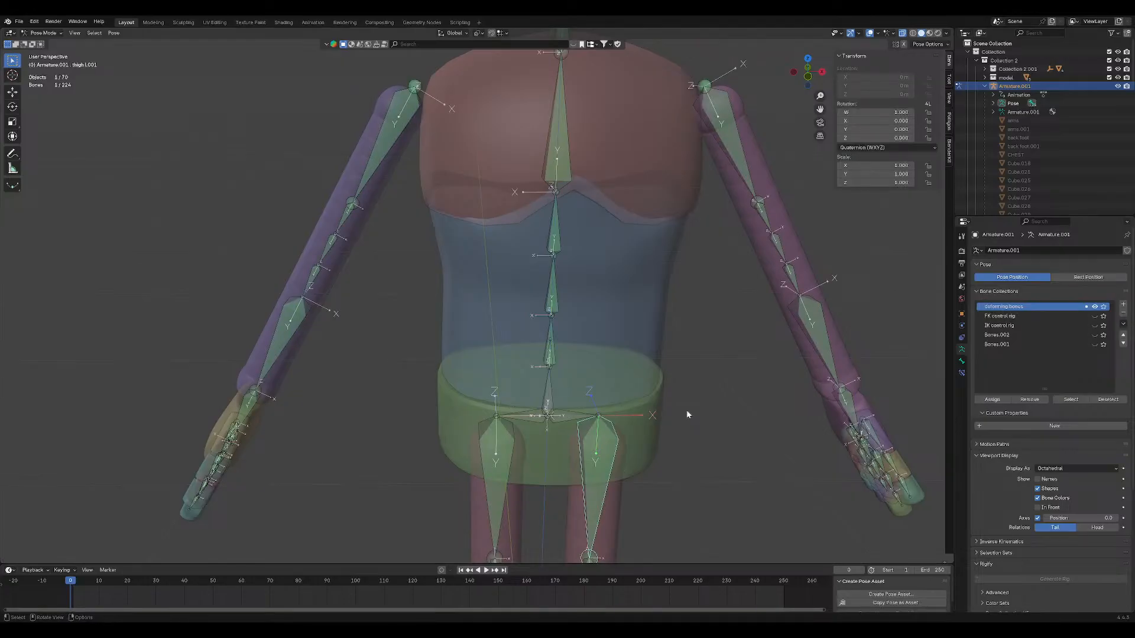
click(961, 361)
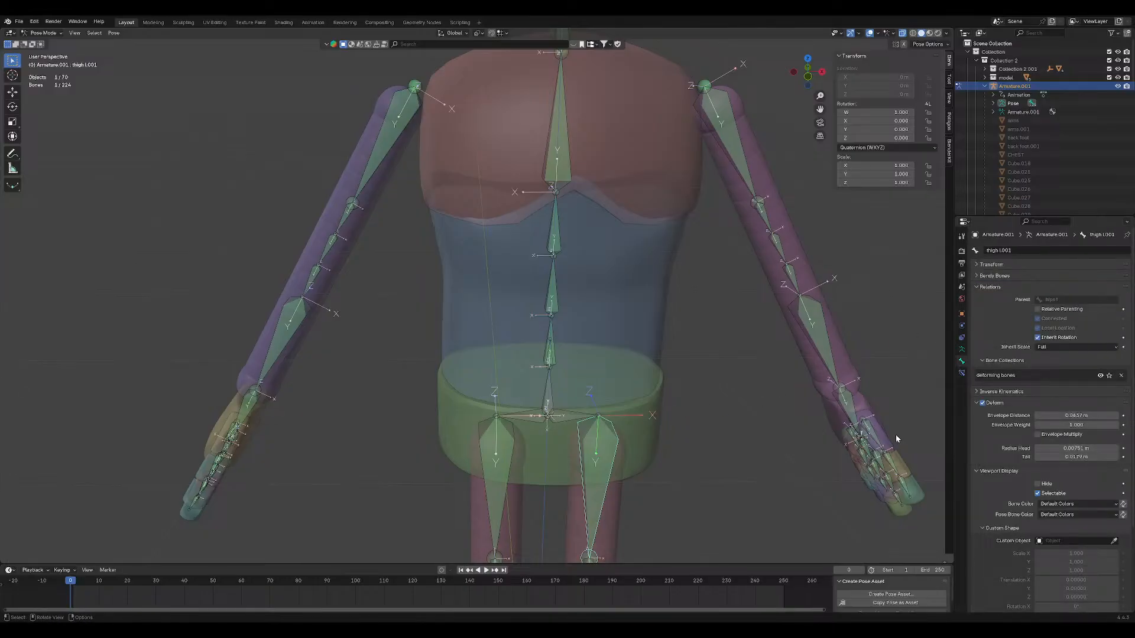
click(961, 373)
Examine the Copy Transforms constraints on the left leg's knee, ankle, heel, foot tip and foot base bones.
scroll(577, 450, down, 4)
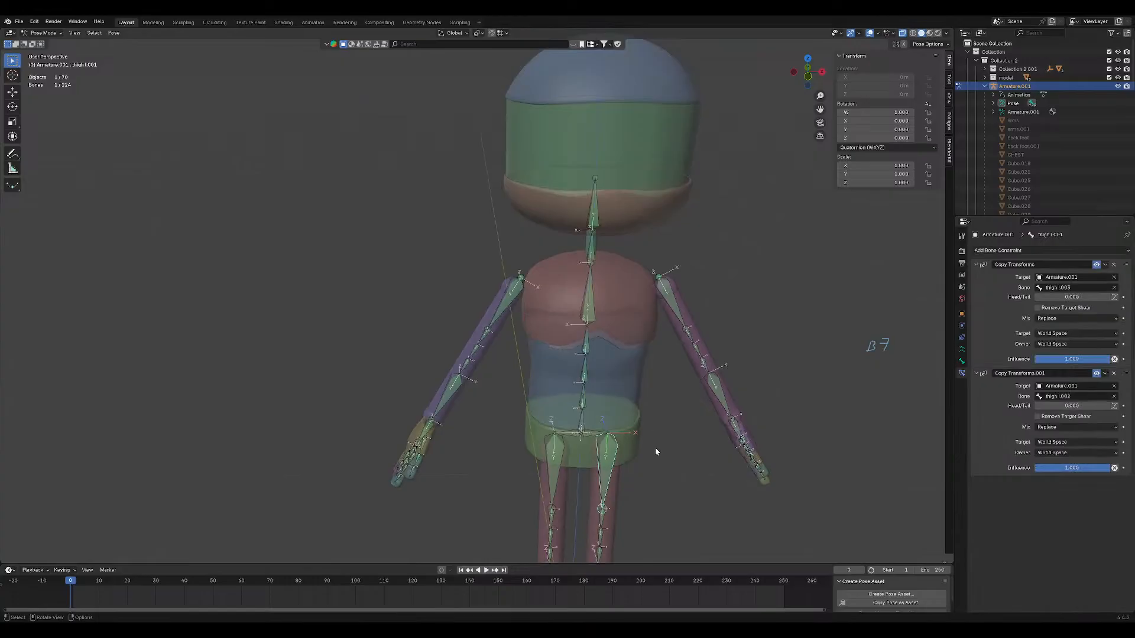
shift+middle_drag(654, 481, 538, 192)
click(491, 268)
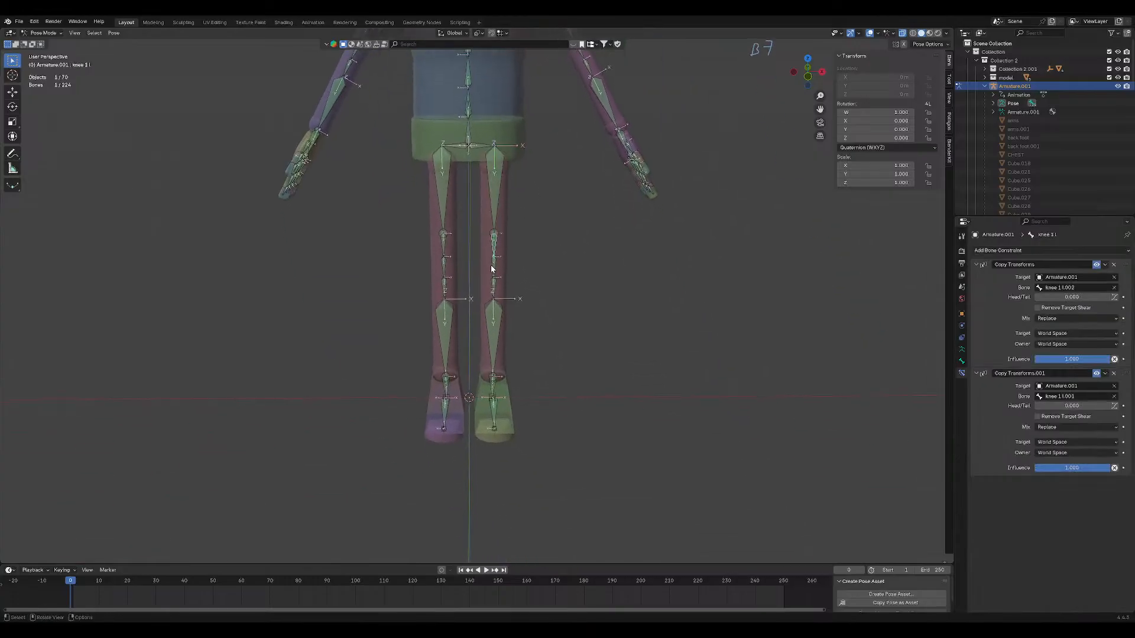
click(491, 372)
middle_drag(491, 374, 564, 395)
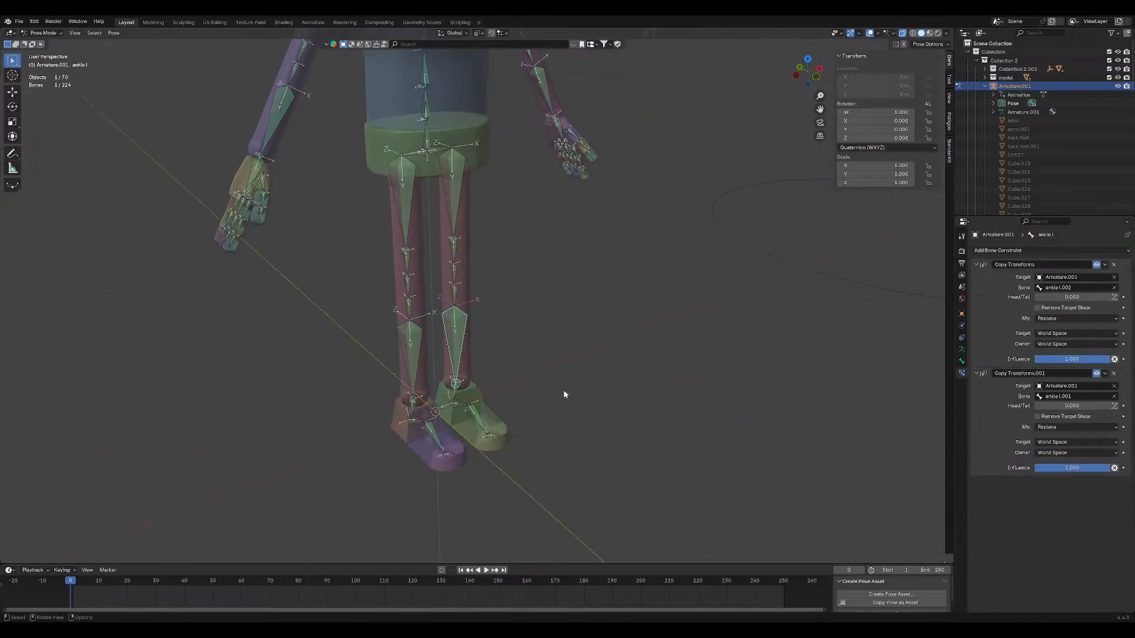
click(463, 404)
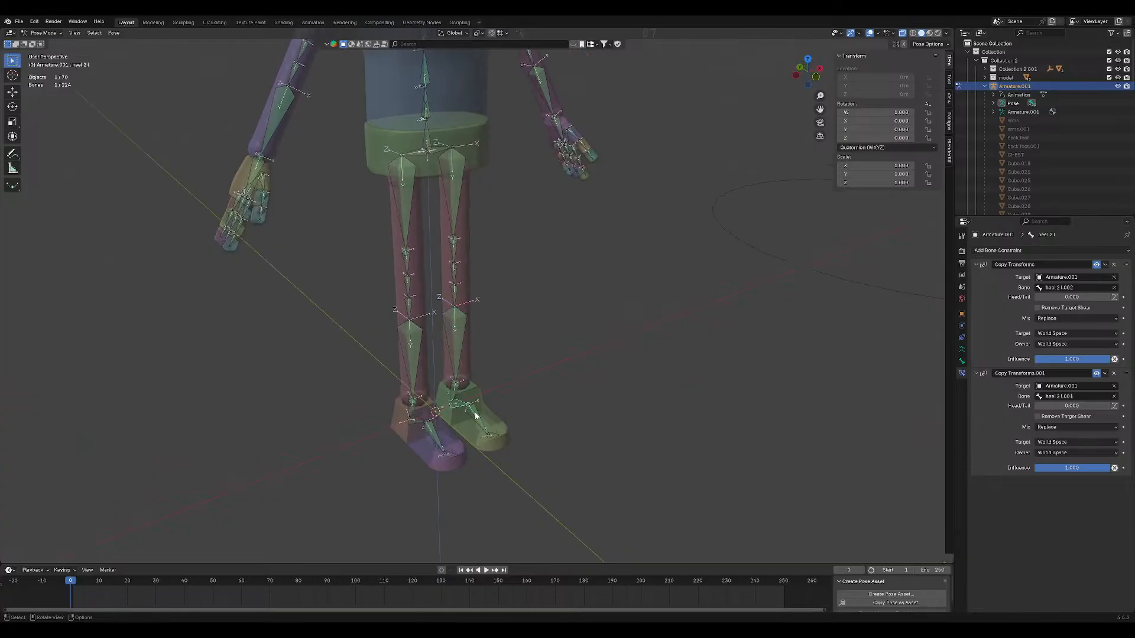
click(480, 421)
middle_drag(480, 419, 479, 386)
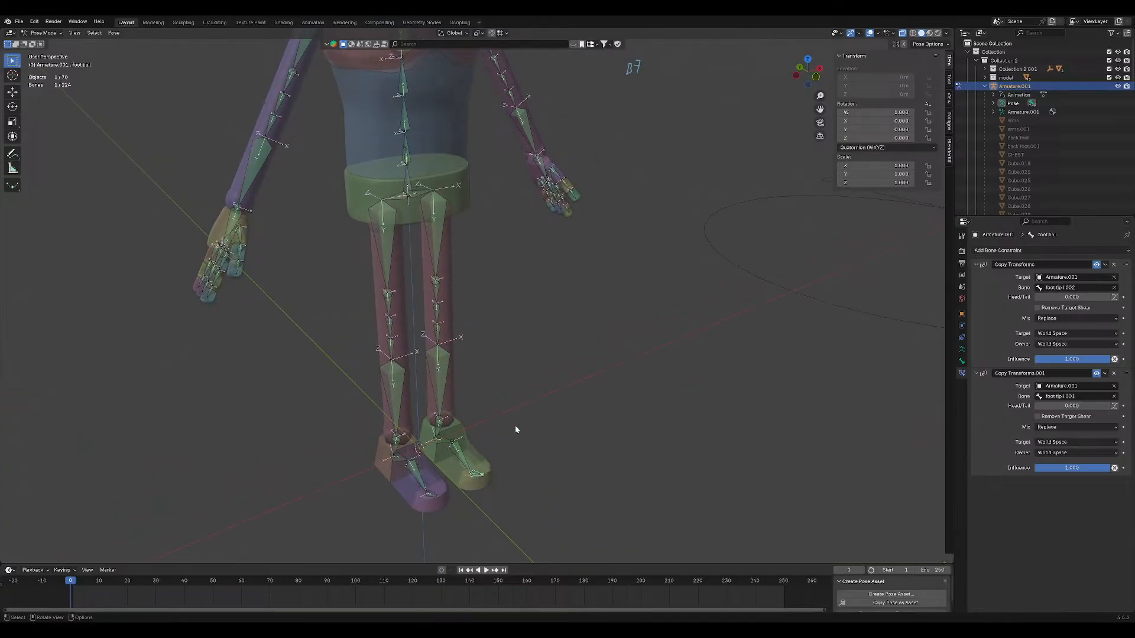
click(471, 474)
click(443, 446)
click(453, 452)
click(578, 367)
Check the constraints on the head bone and the deforming bones down the spine.
shift+middle_drag(618, 245, 585, 364)
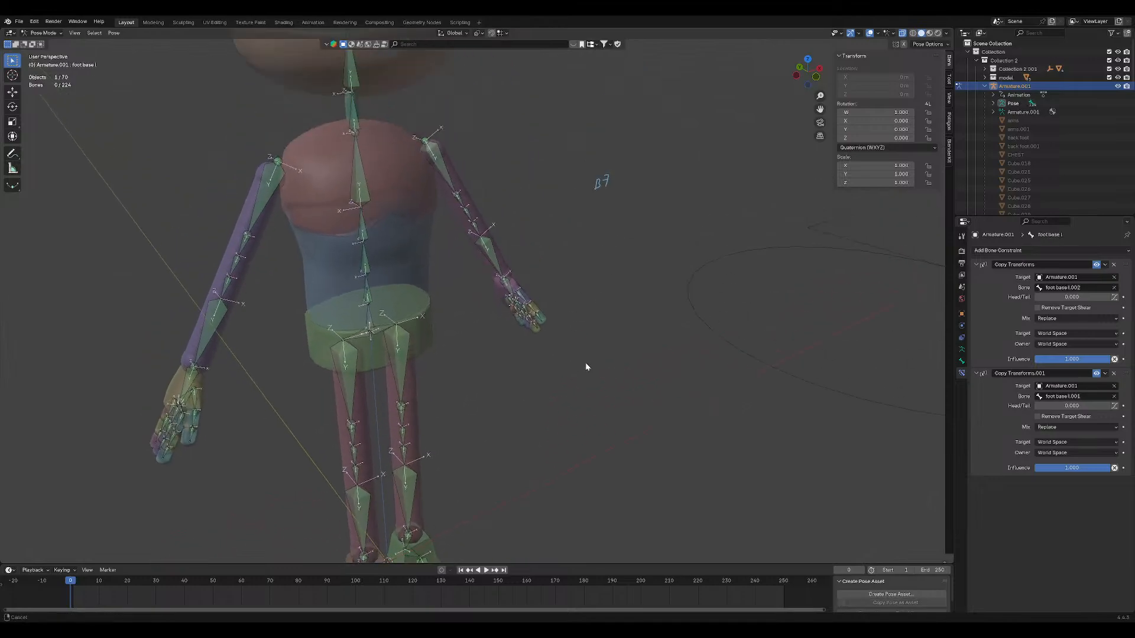
scroll(586, 364, down, 1)
shift+middle_drag(353, 320, 394, 381)
click(454, 266)
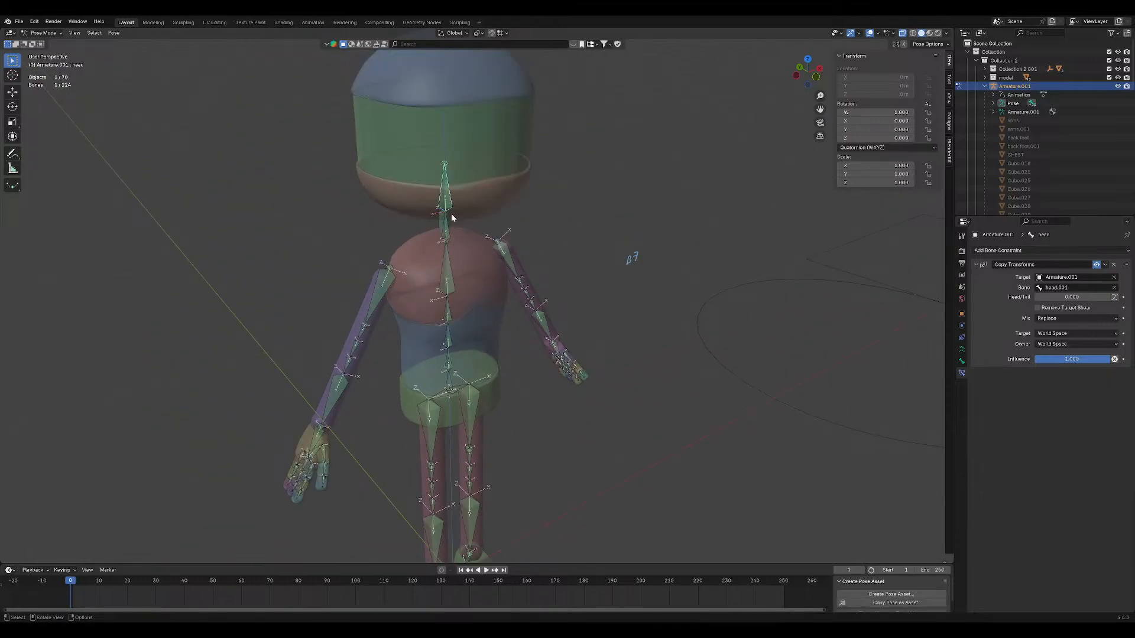
click(450, 345)
click(451, 314)
click(451, 360)
click(450, 347)
click(449, 367)
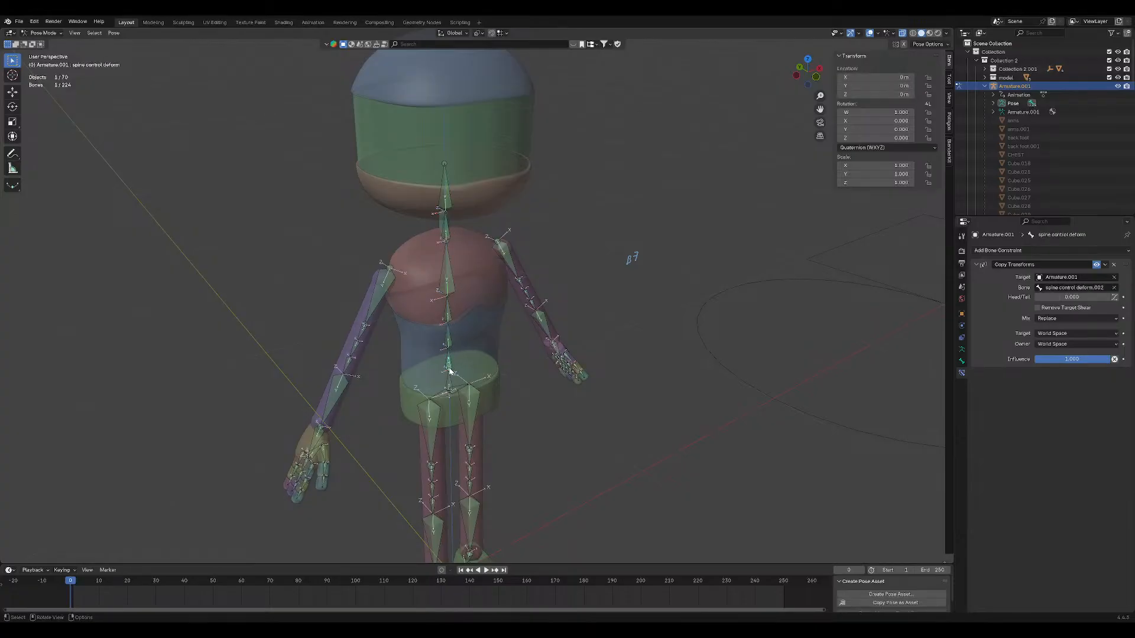
Inspect the constraints on the lowest spine bones and the hip bones inside the pelvis.
scroll(446, 363, up, 10)
click(469, 383)
scroll(539, 383, down, 2)
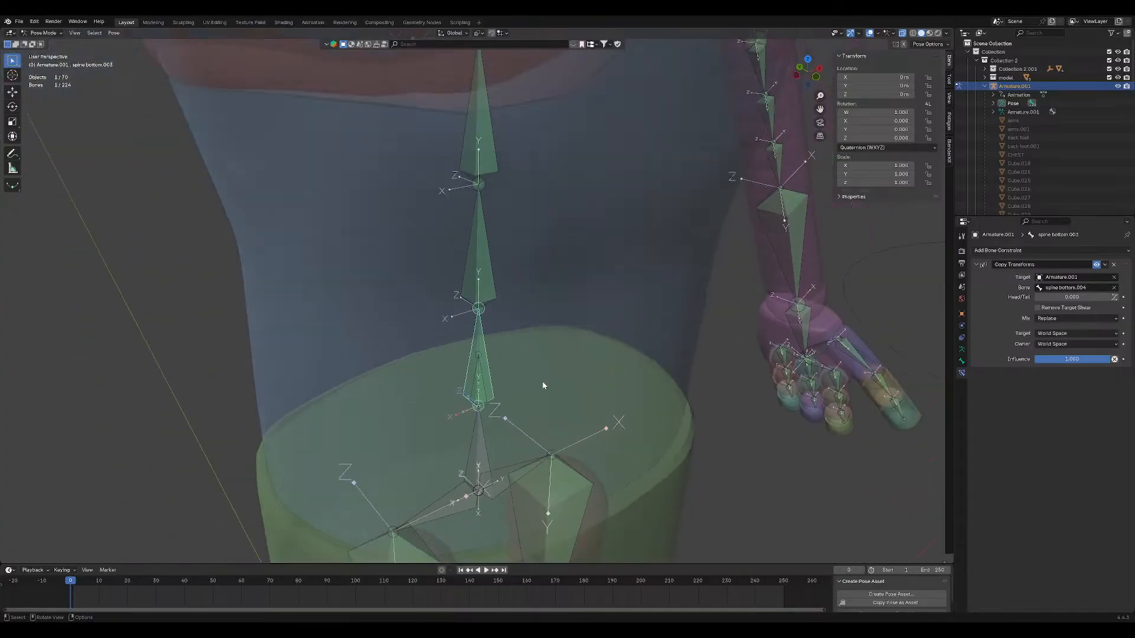
click(541, 384)
click(483, 457)
click(494, 483)
click(459, 510)
scroll(513, 424, down, 6)
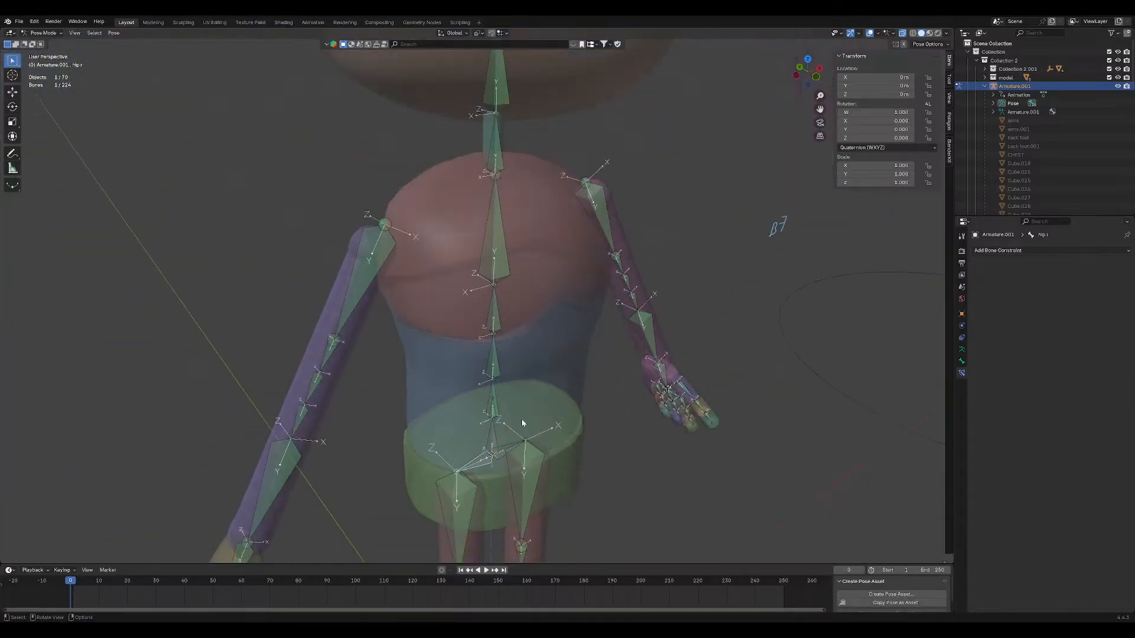
click(585, 421)
Examine the constraints on the right arm's elbow bones and the left arm's top bone.
middle_drag(585, 424, 548, 321)
click(378, 319)
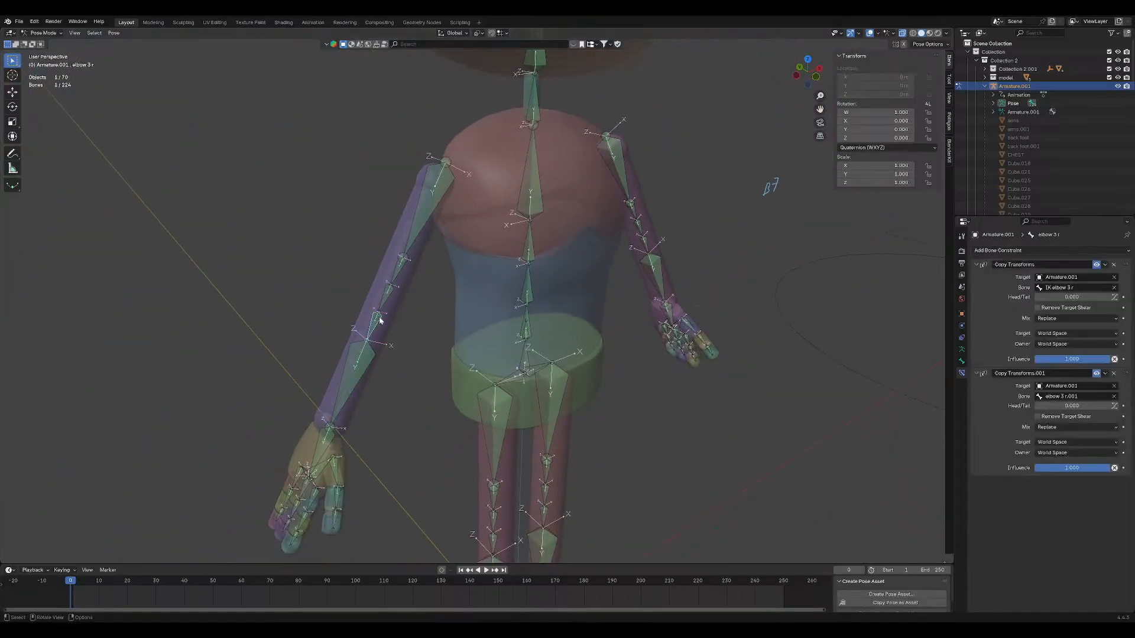
click(423, 204)
scroll(354, 295, up, 3)
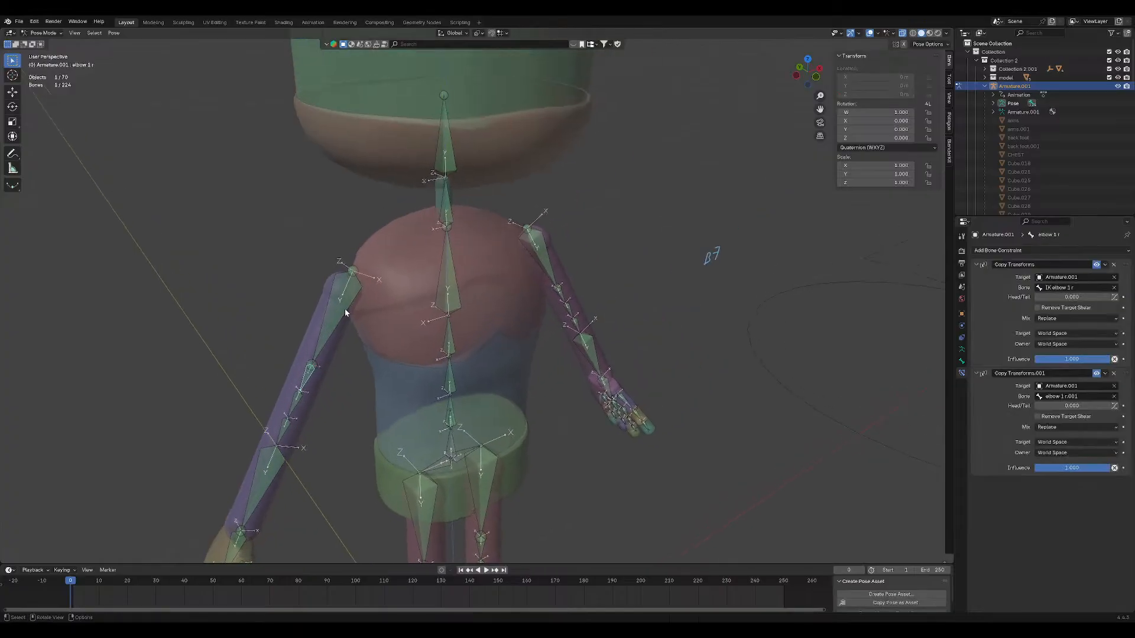
click(345, 308)
click(557, 260)
scroll(554, 263, up, 3)
shift+click(496, 211)
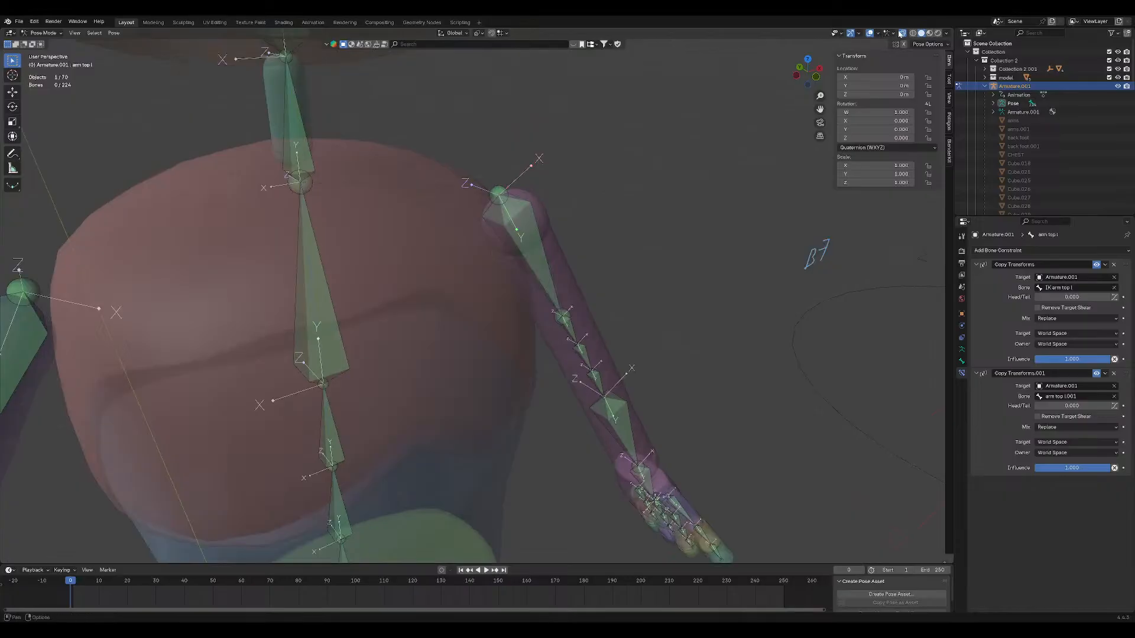
click(859, 33)
click(841, 33)
click(506, 33)
click(498, 34)
click(859, 34)
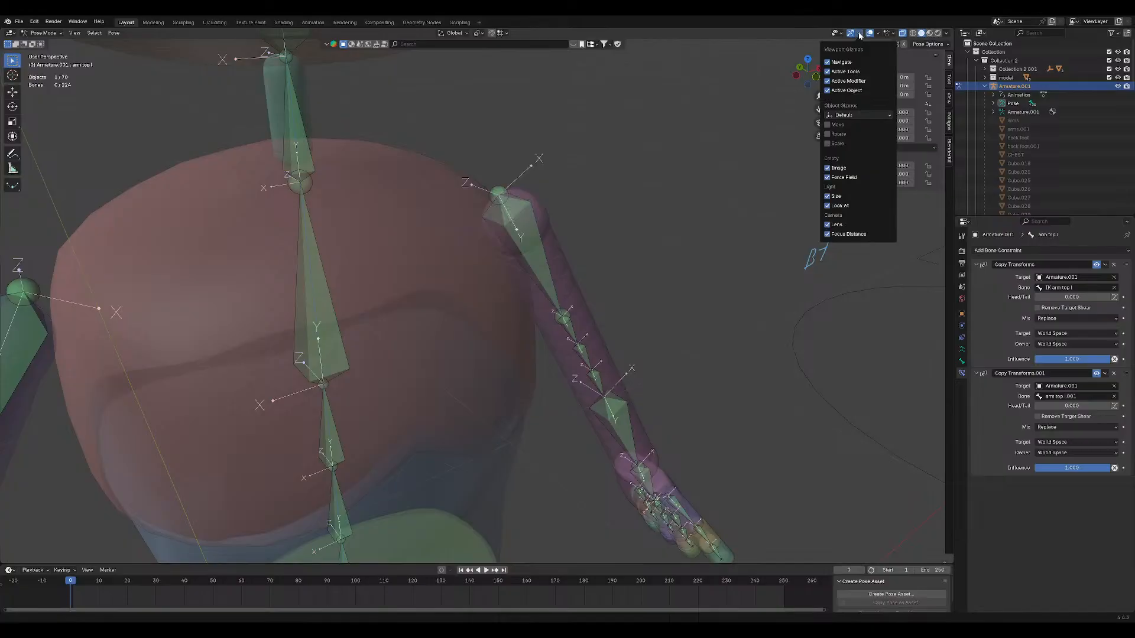
click(860, 34)
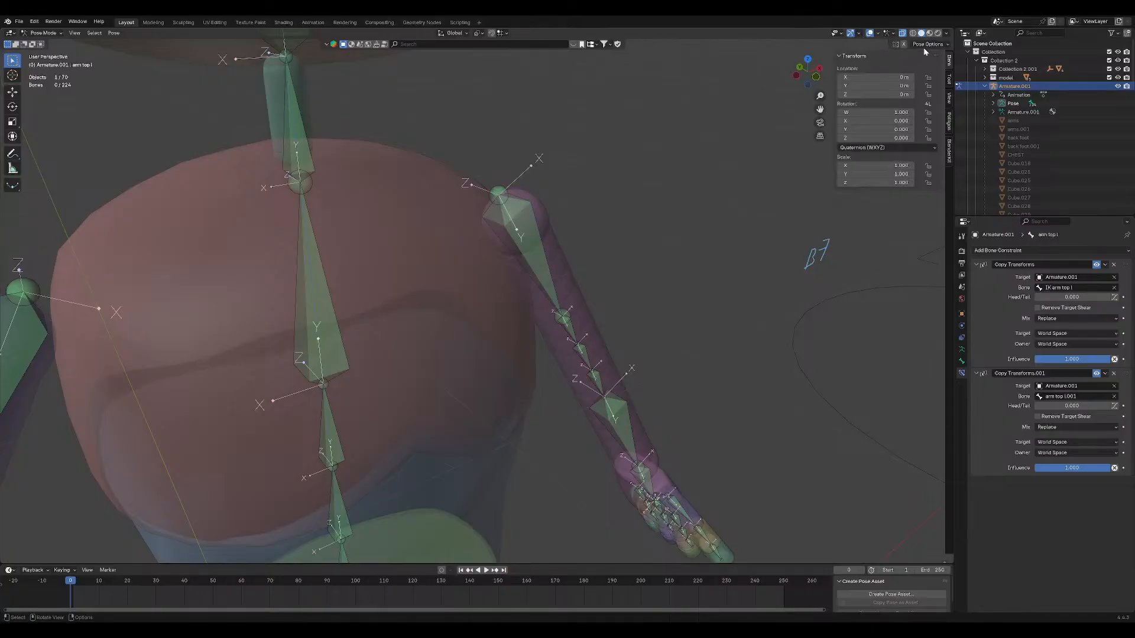
click(895, 35)
click(878, 33)
middle_drag(591, 177, 548, 165)
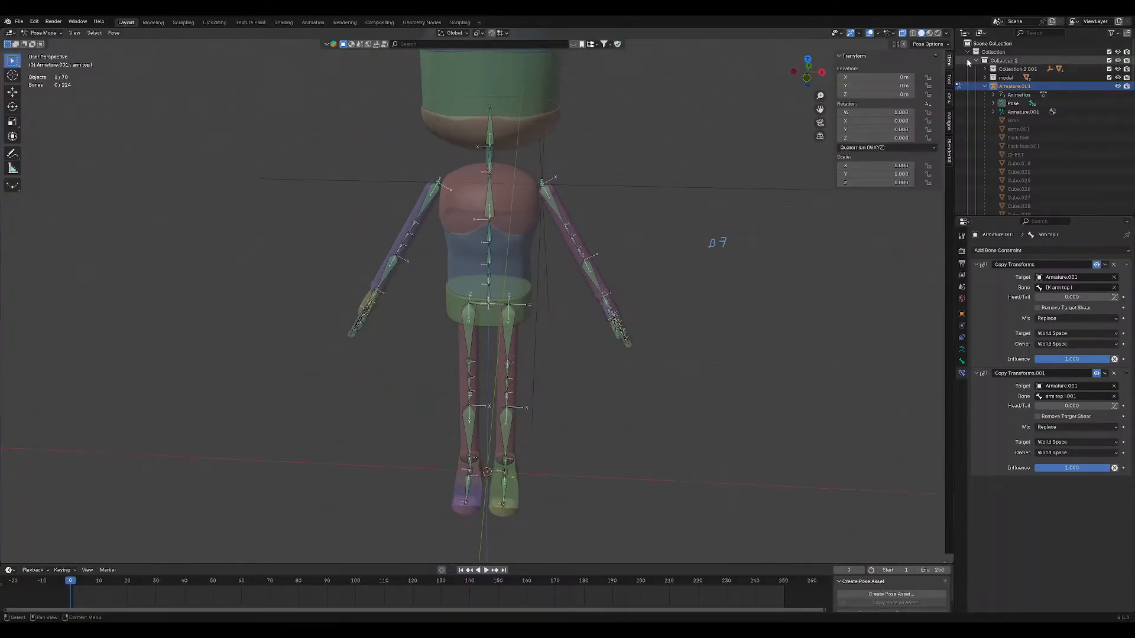
click(892, 35)
click(878, 34)
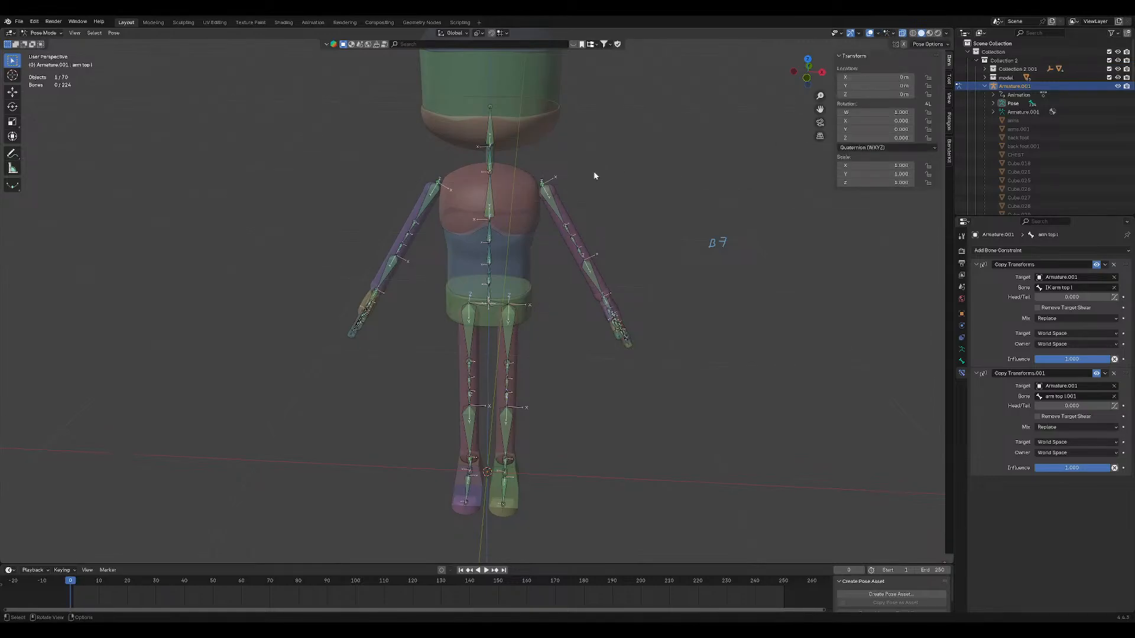
Show the FK control rig collection instead of the deforming bones and select the left FK hip bone.
click(962, 361)
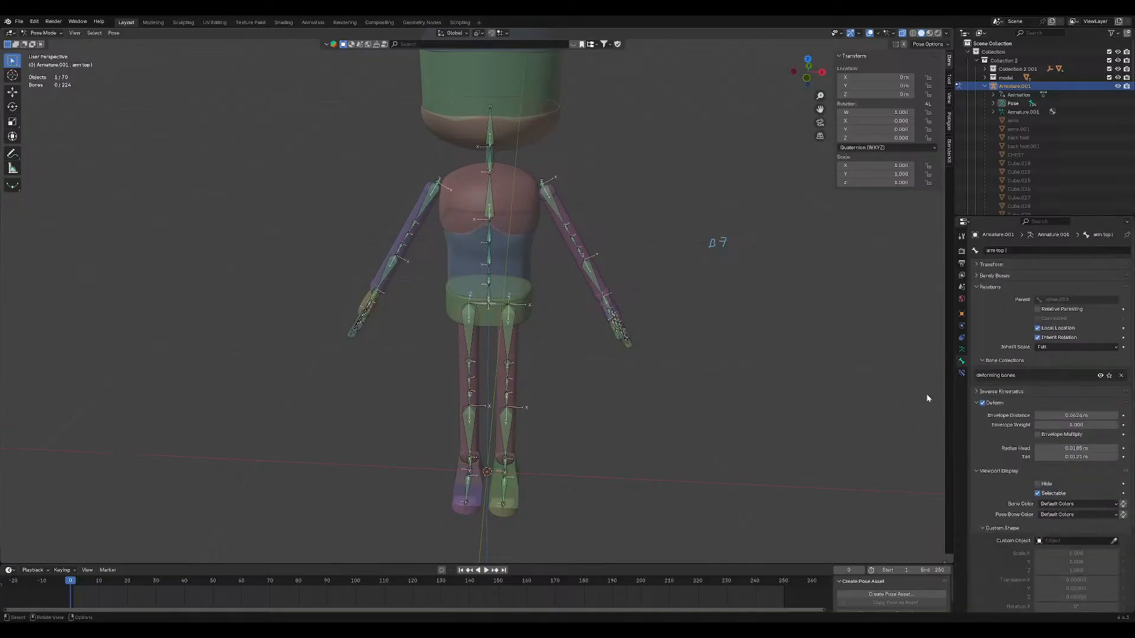
click(960, 349)
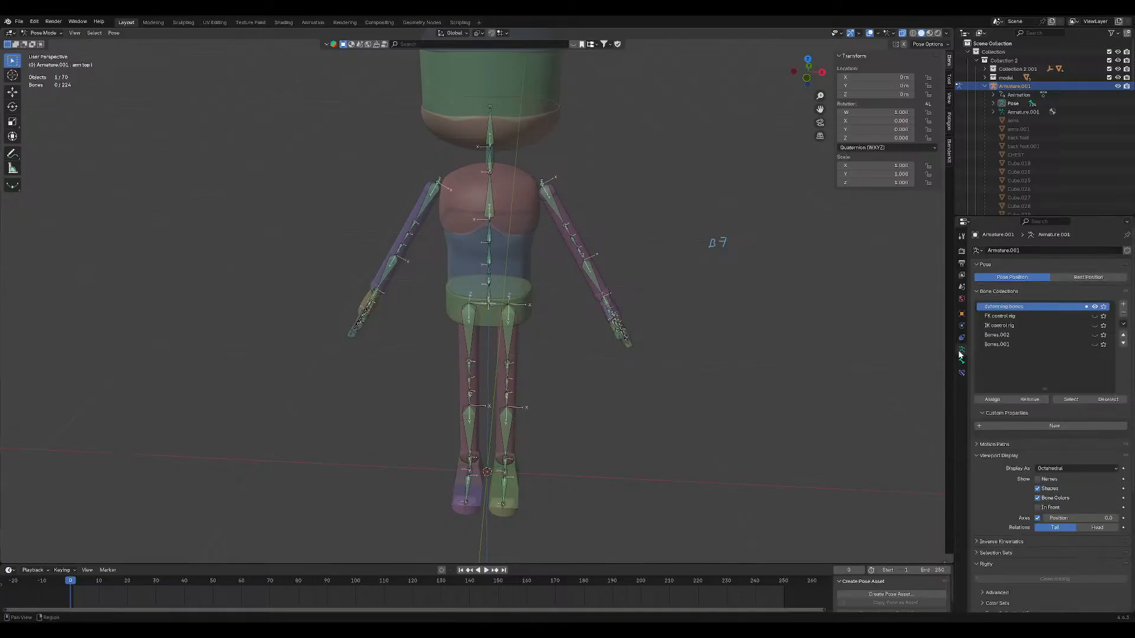
click(1095, 306)
click(1095, 316)
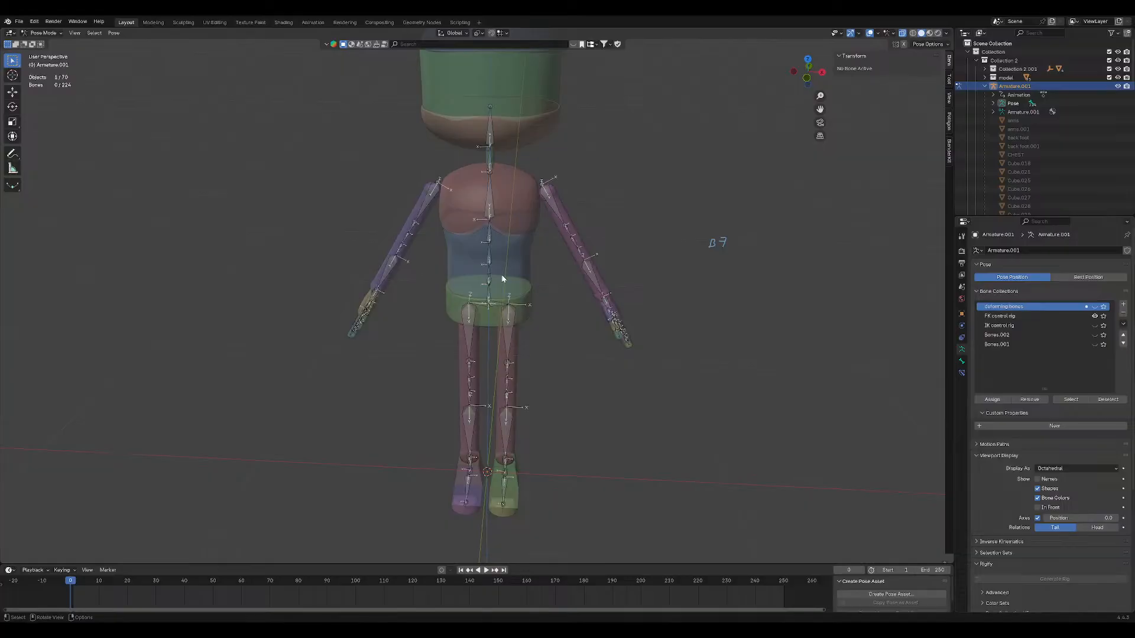
scroll(501, 274, up, 4)
scroll(661, 329, up, 3)
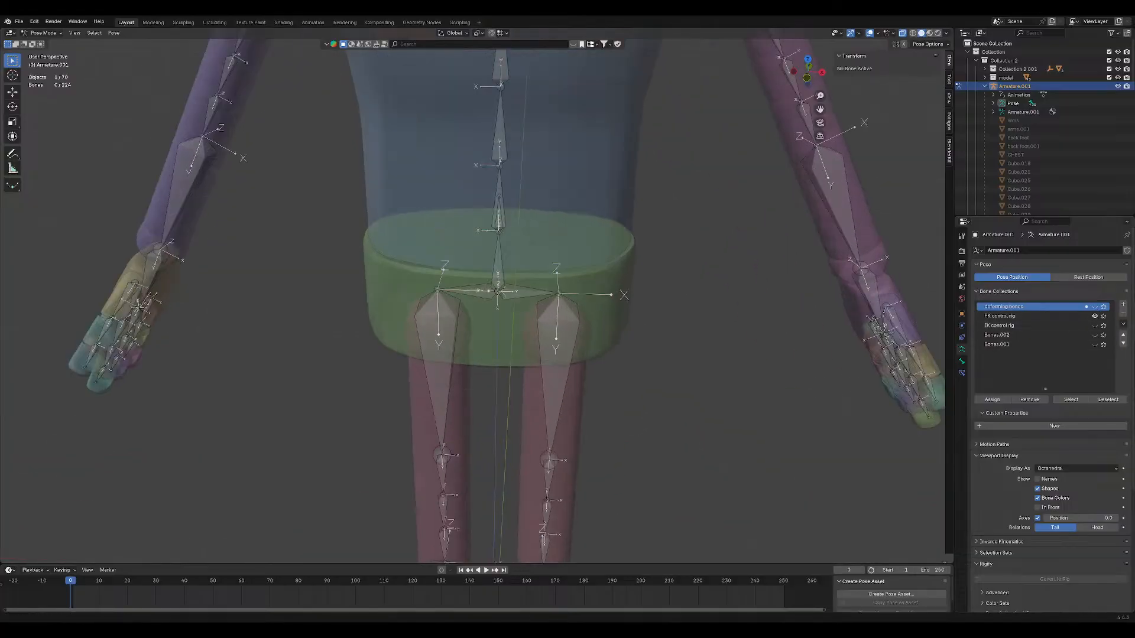
click(1073, 316)
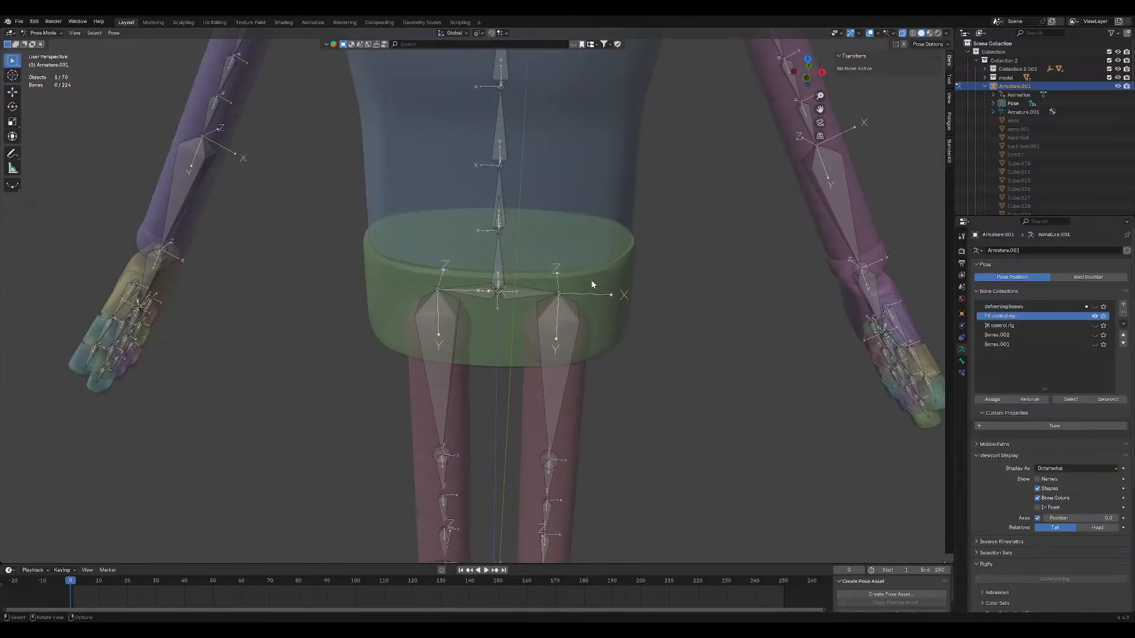
click(523, 292)
shift+middle_drag(544, 266, 526, 303)
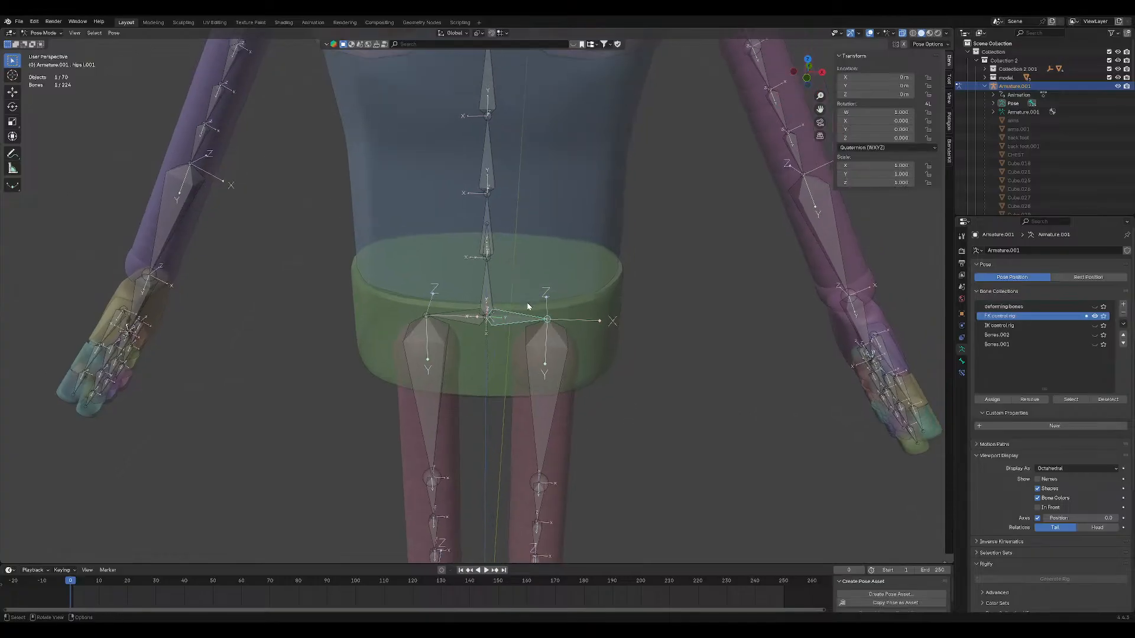
Show the deforming bones instead of the FK control rig and try adding a Copy Transforms constraint to the left hip bone.
click(1095, 315)
click(1095, 307)
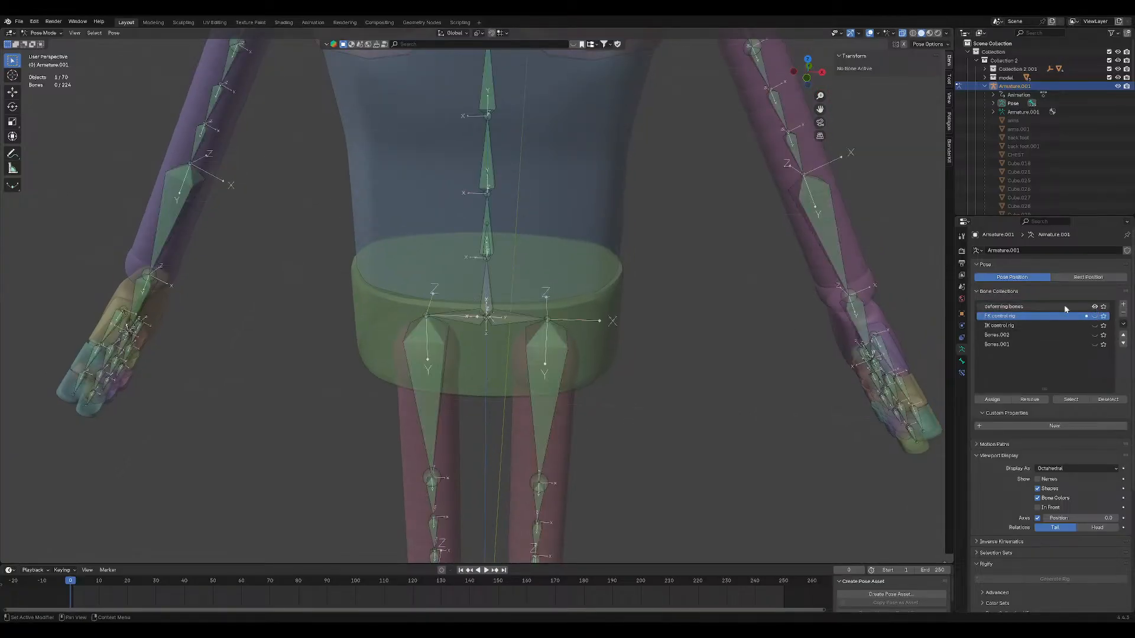
click(513, 323)
key(ctrl+shift+c)
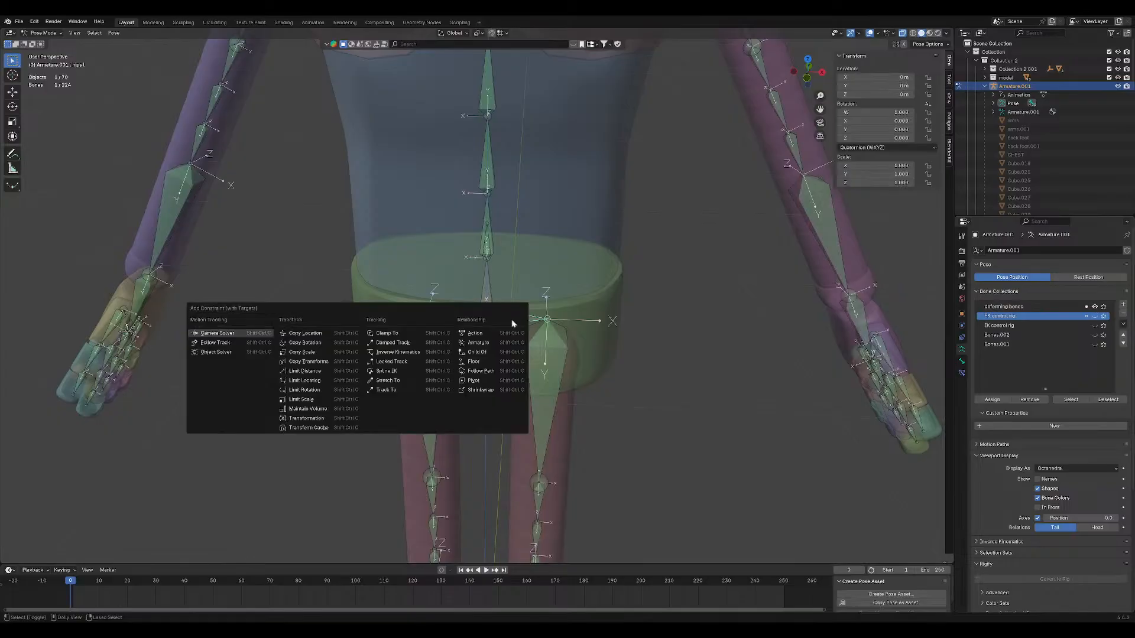
click(308, 361)
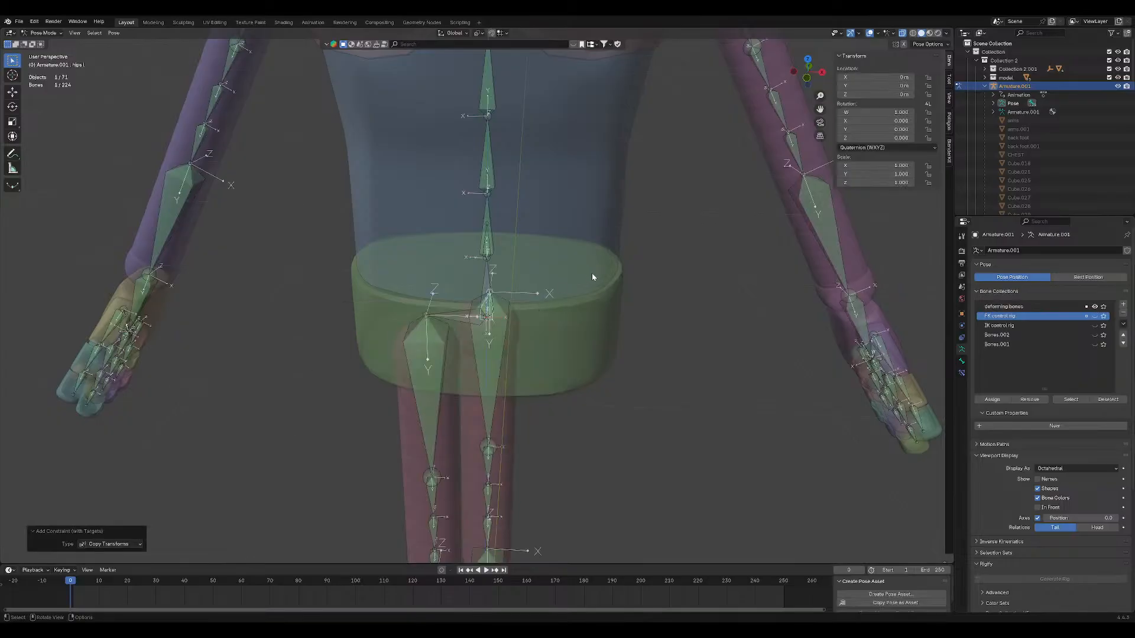
scroll(516, 307, up, 12)
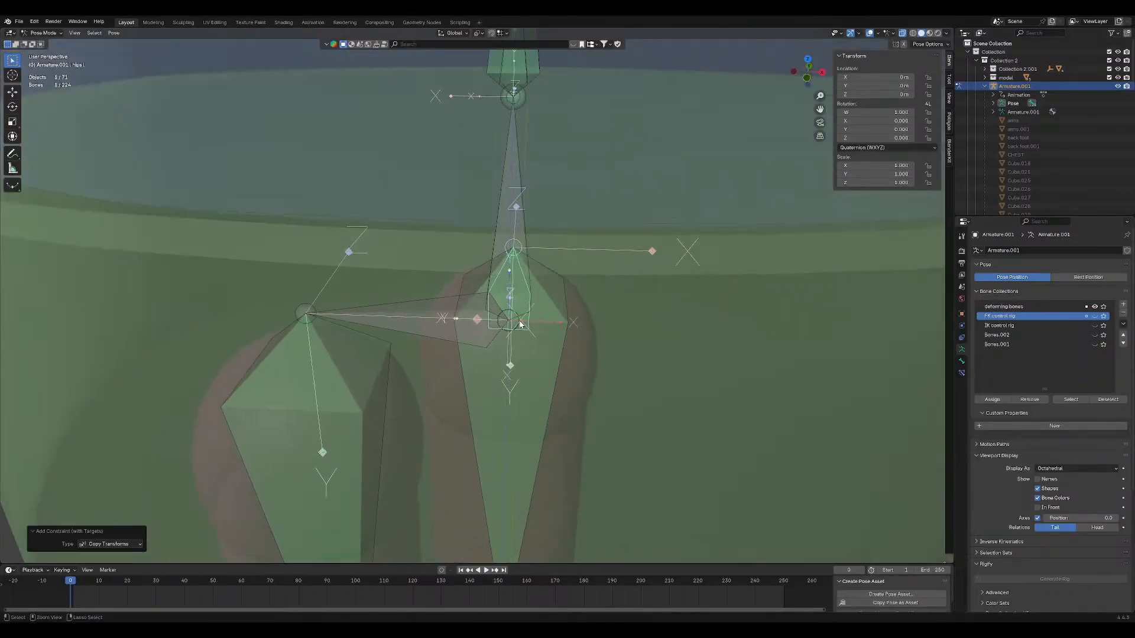
scroll(528, 329, down, 10)
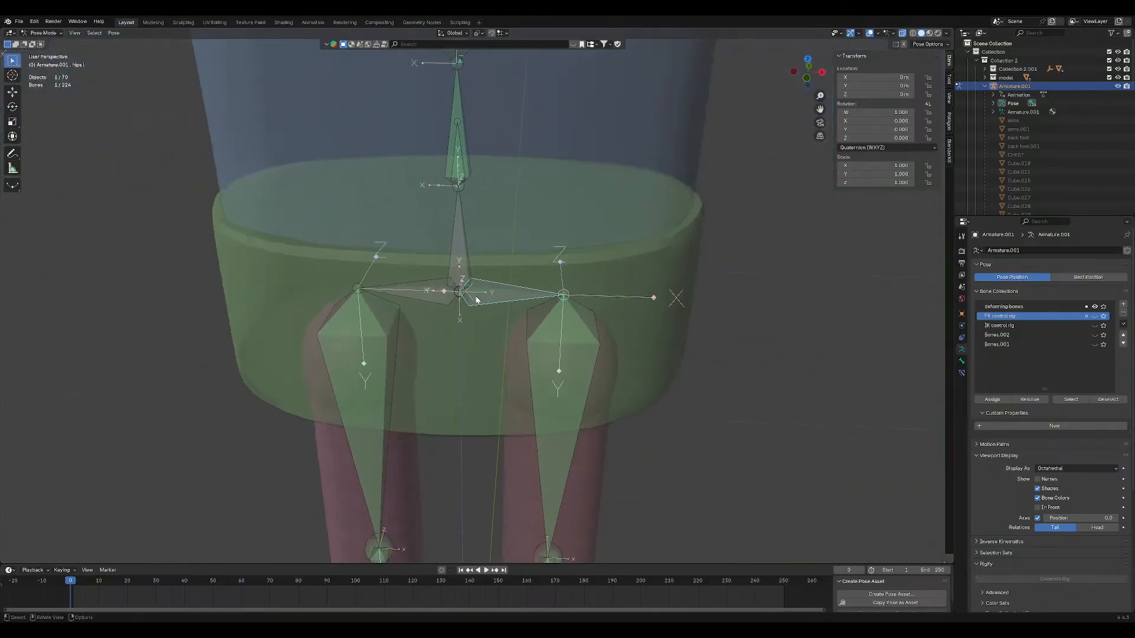
shift+middle_drag(541, 287, 541, 294)
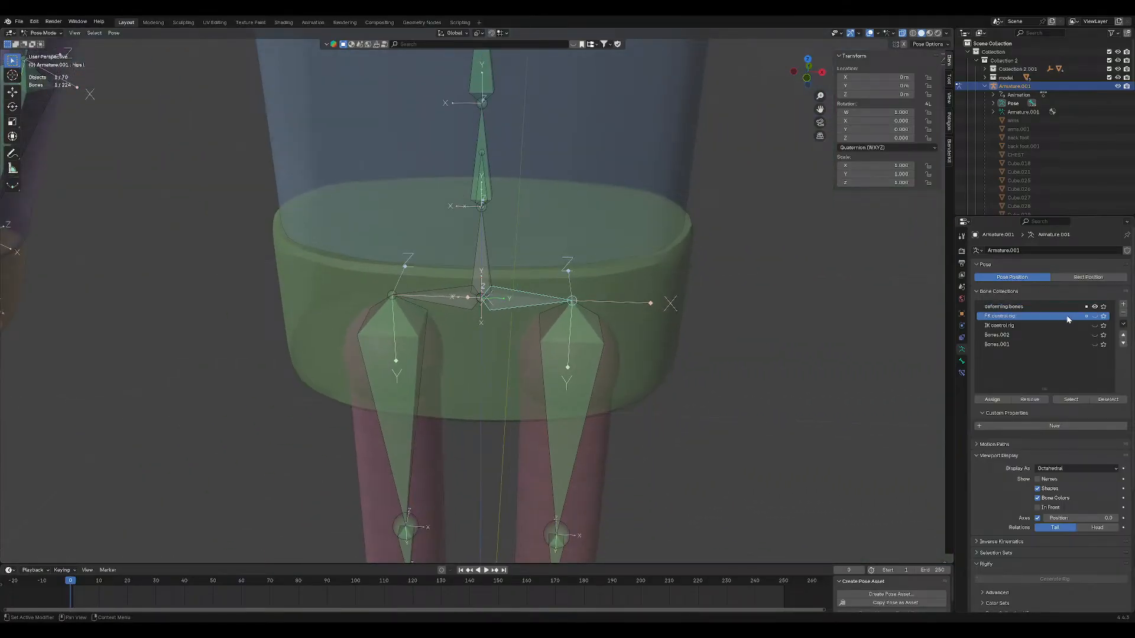
Show the FK control rig collection instead of the deforming bones and try moving the left FK hip bone.
scroll(558, 295, up, 3)
click(1095, 307)
click(1095, 316)
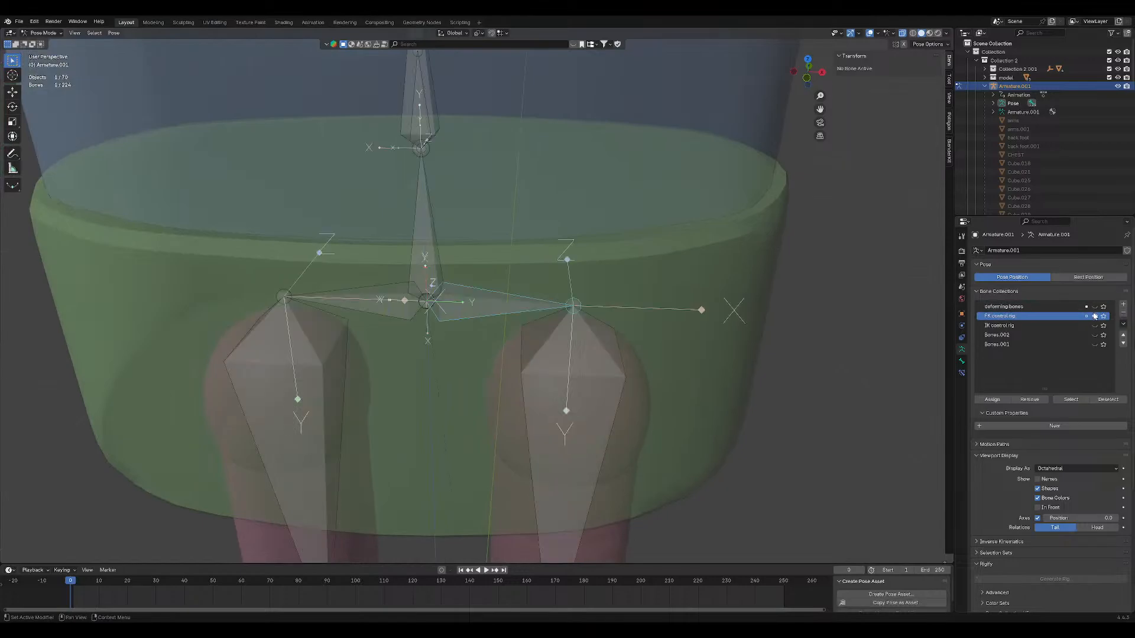
click(502, 310)
key(g)
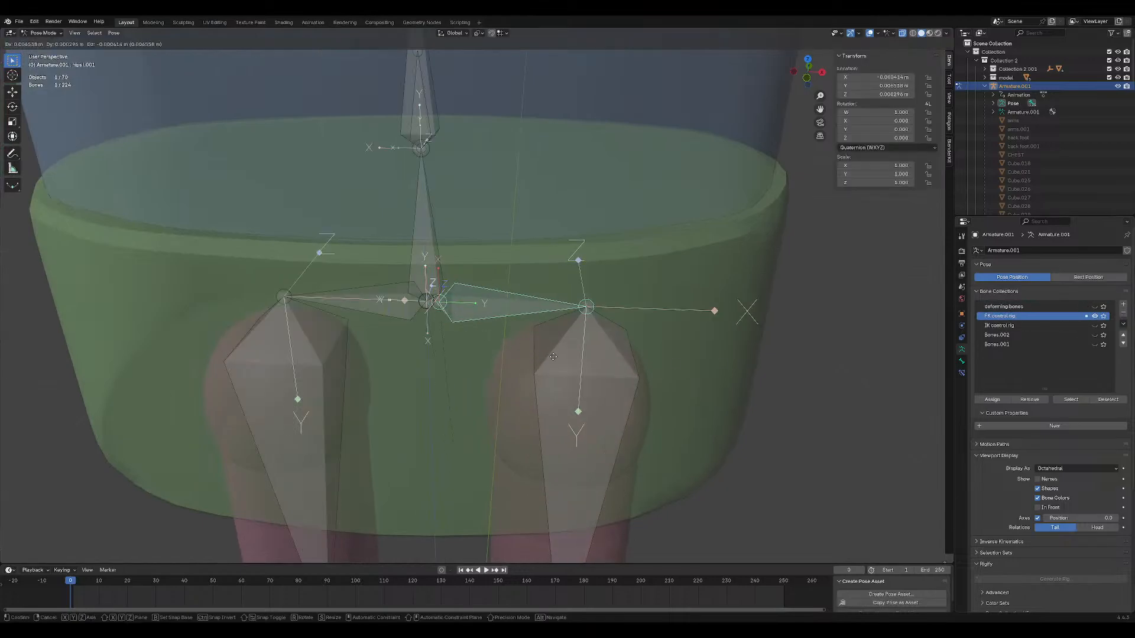
right_click(594, 354)
scroll(453, 254, up, 4)
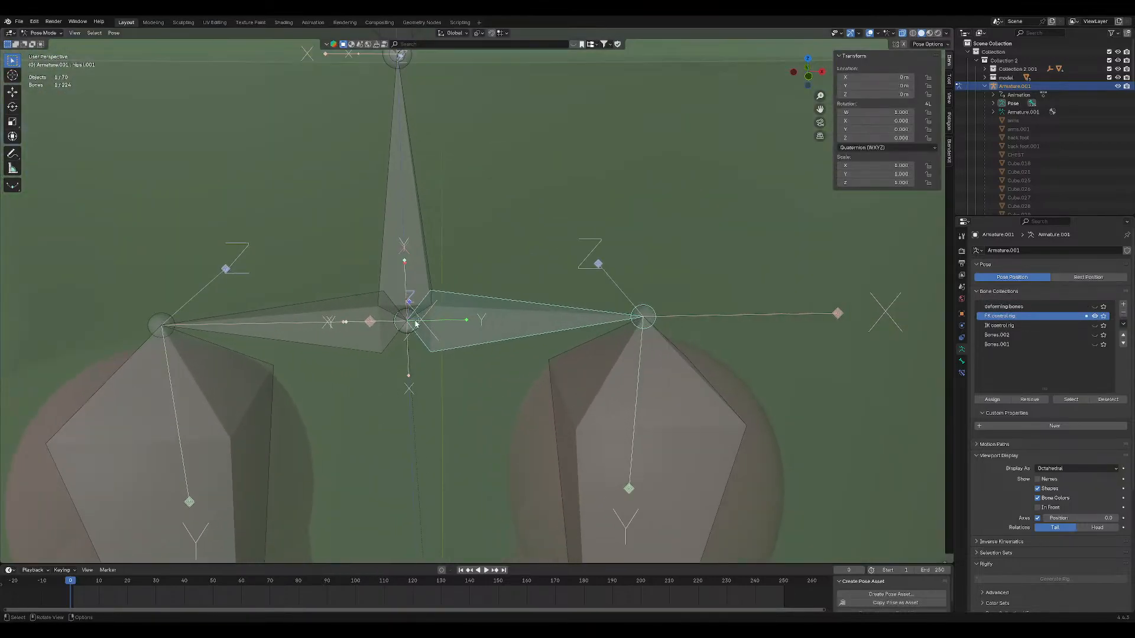
scroll(441, 335, down, 7)
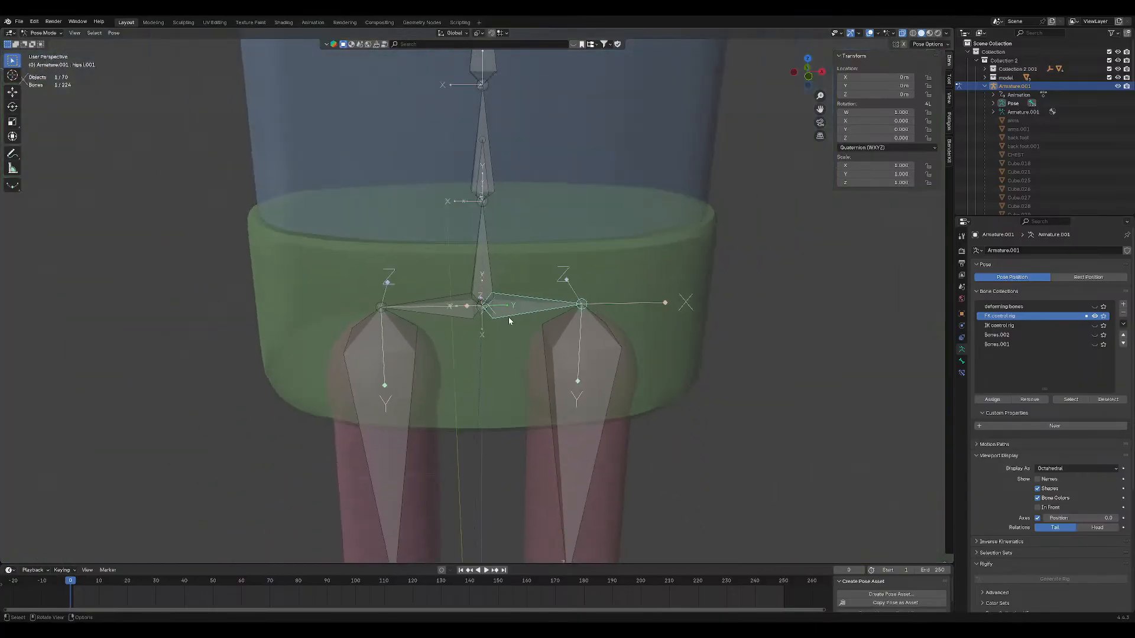
scroll(520, 318, down, 3)
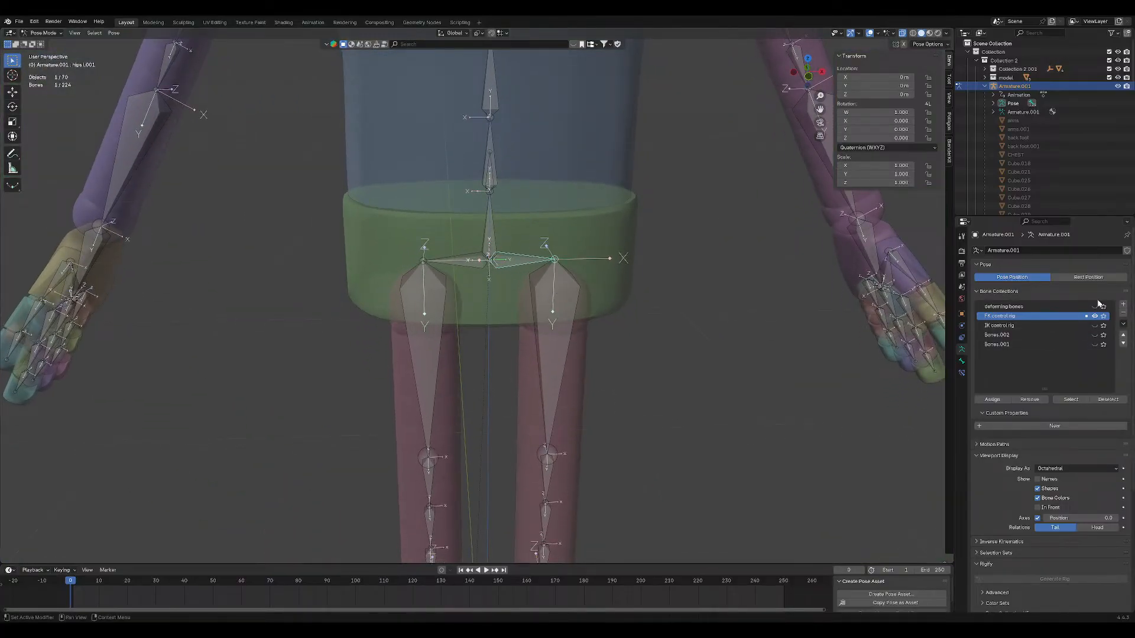
Show the deforming bones instead of the FK control rig and select both hip bones inside the pelvis.
click(1094, 316)
click(1094, 306)
scroll(476, 274, up, 6)
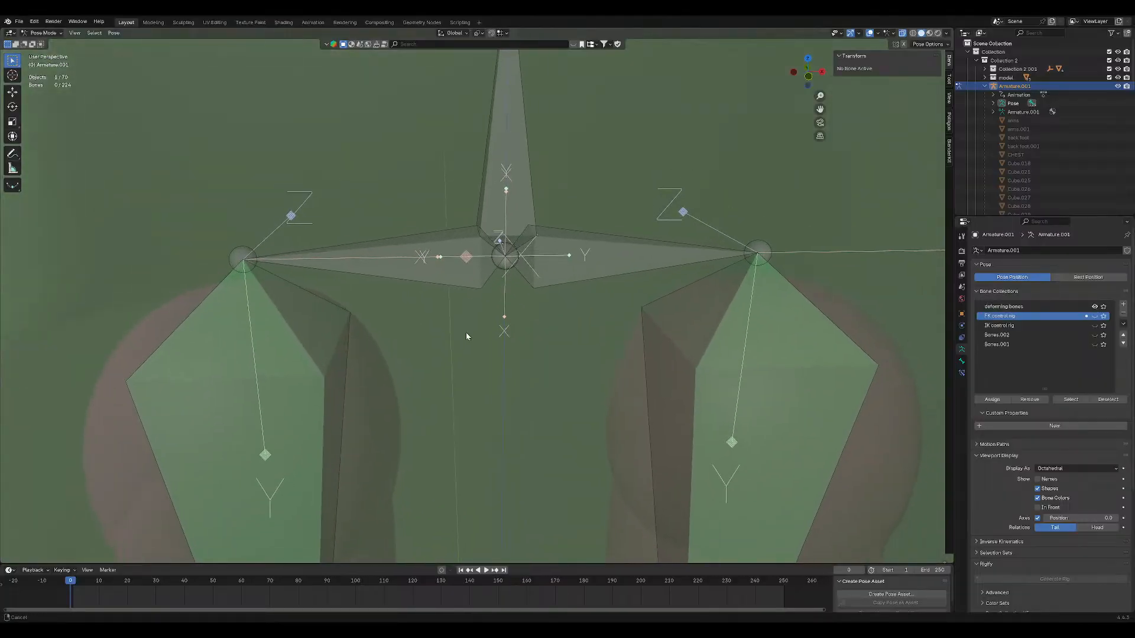
scroll(450, 284, down, 5)
click(458, 278)
scroll(532, 290, up, 5)
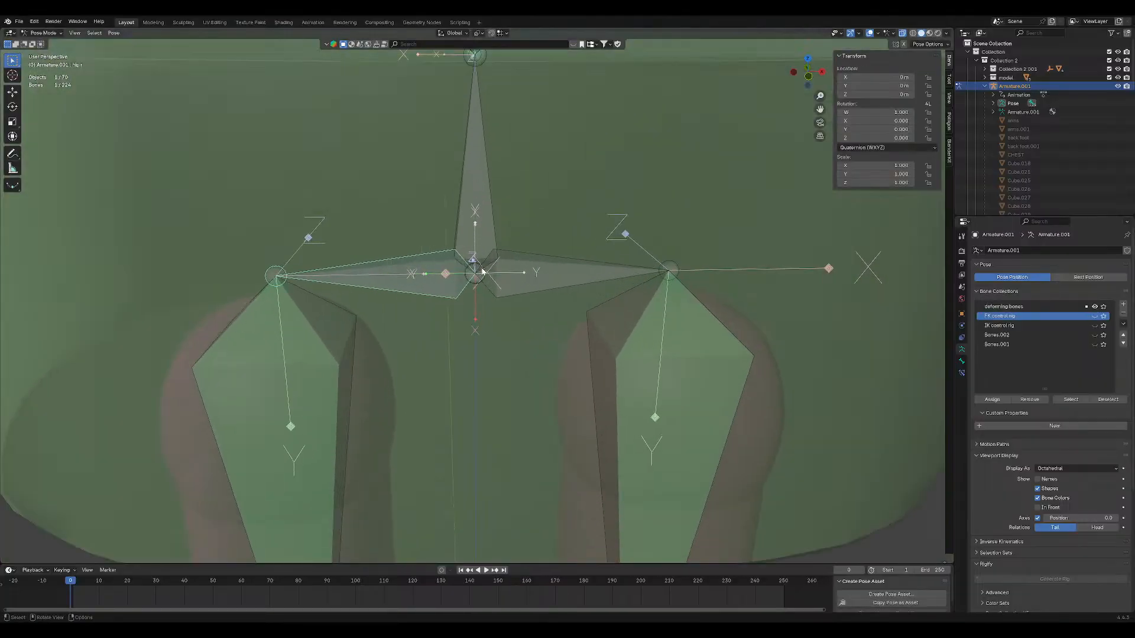
shift+click(555, 280)
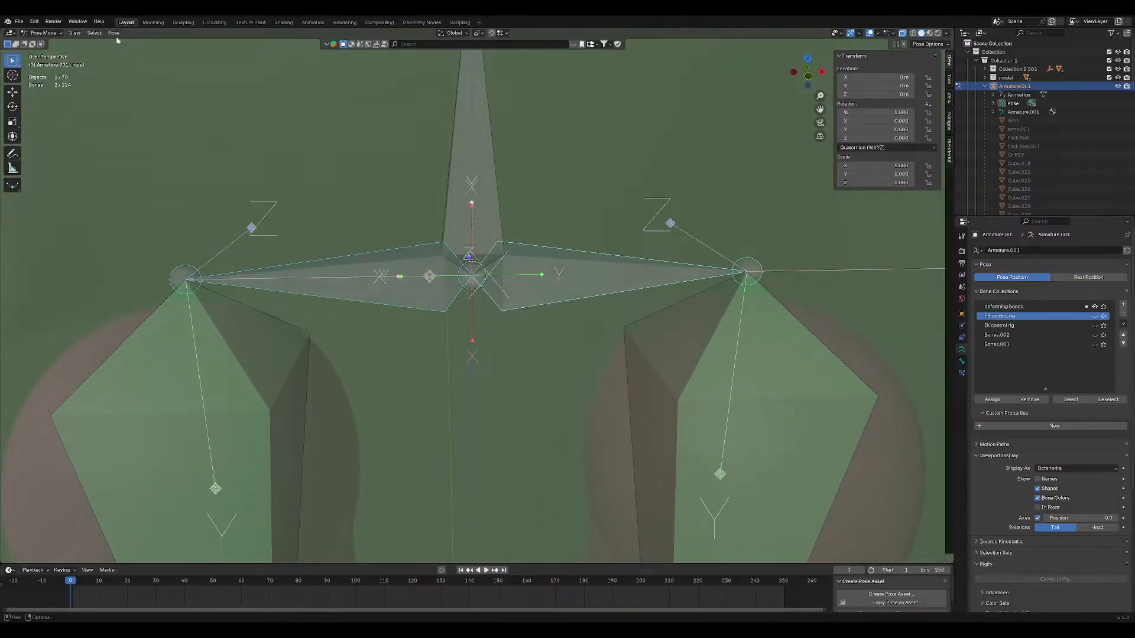
Examine the two hip bones in Edit Mode, with the selection cleared, and return to Pose Mode.
click(59, 34)
click(44, 52)
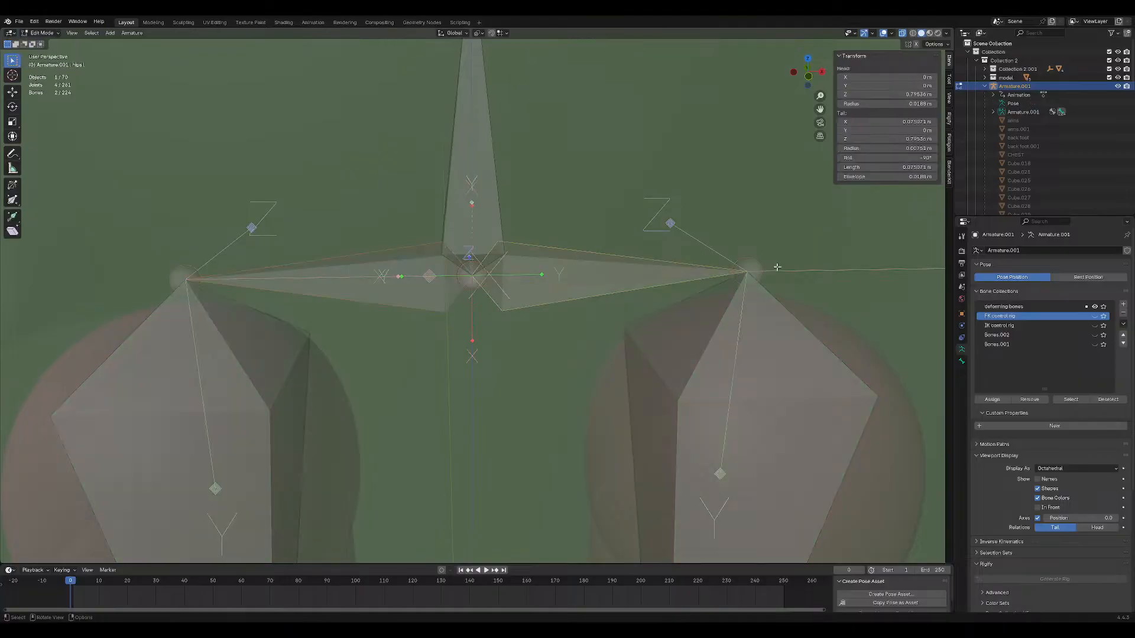
click(734, 211)
scroll(734, 211, down, 6)
scroll(655, 229, down, 4)
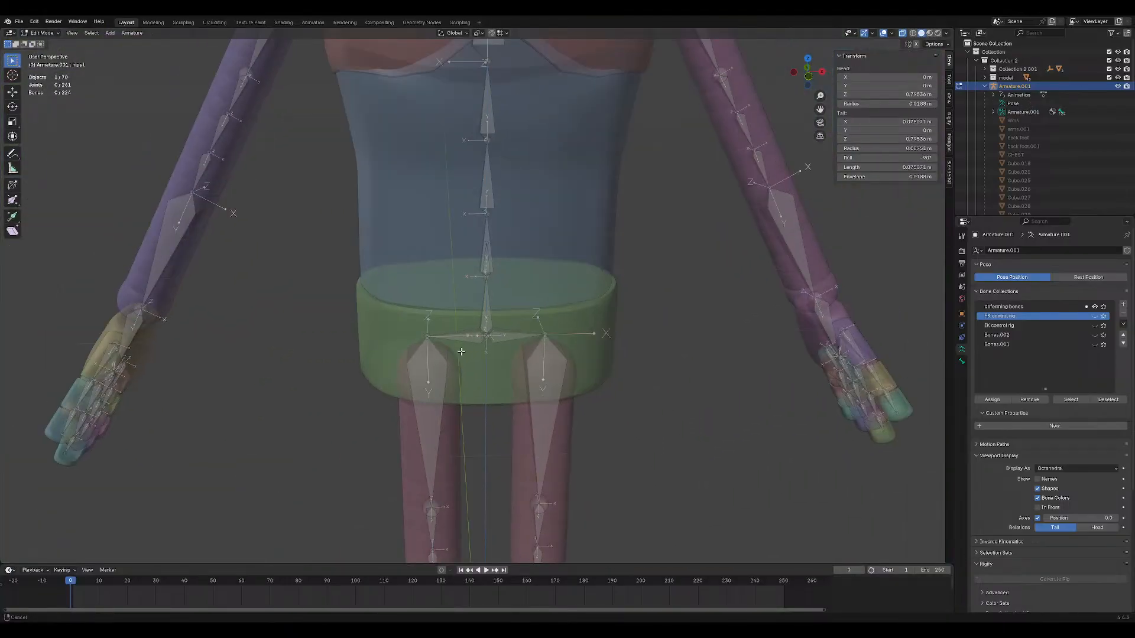
click(41, 33)
click(46, 61)
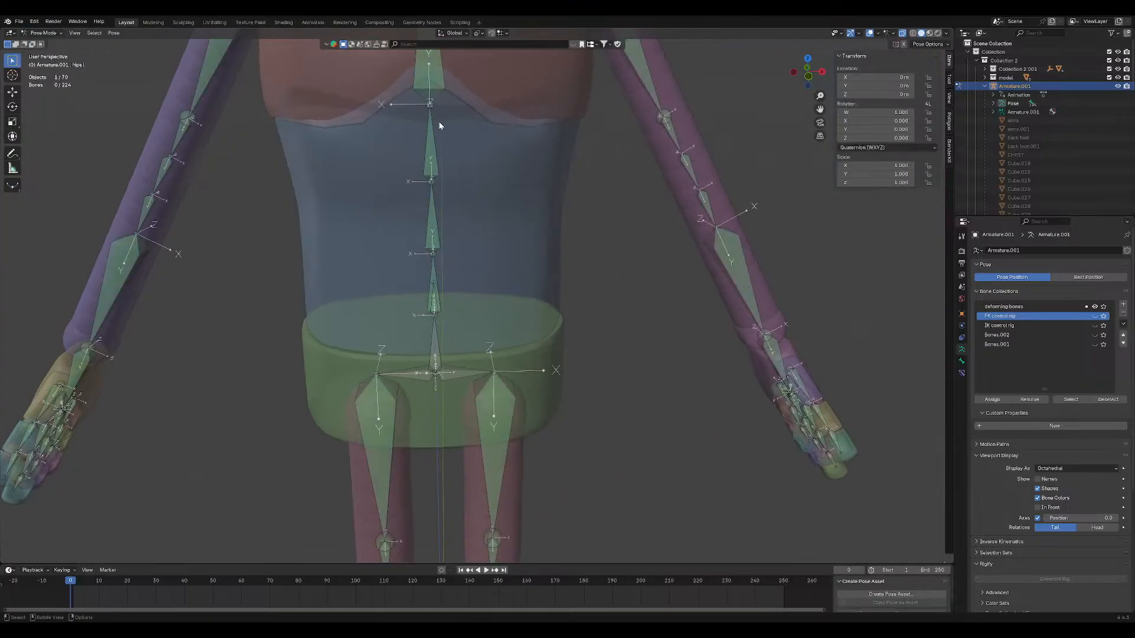
Make the deforming bones collection active and examine the constraint on the chest's large spine bone.
shift+middle_drag(680, 237, 683, 303)
shift+middle_drag(577, 275, 599, 378)
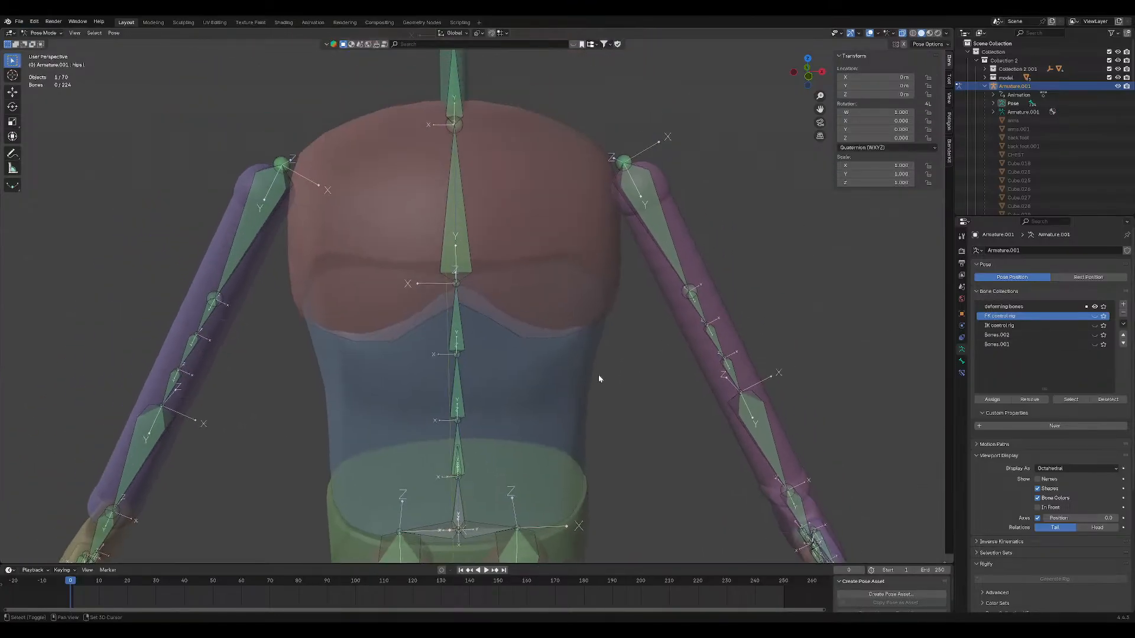
click(1070, 306)
shift+middle_drag(464, 195, 497, 230)
click(497, 230)
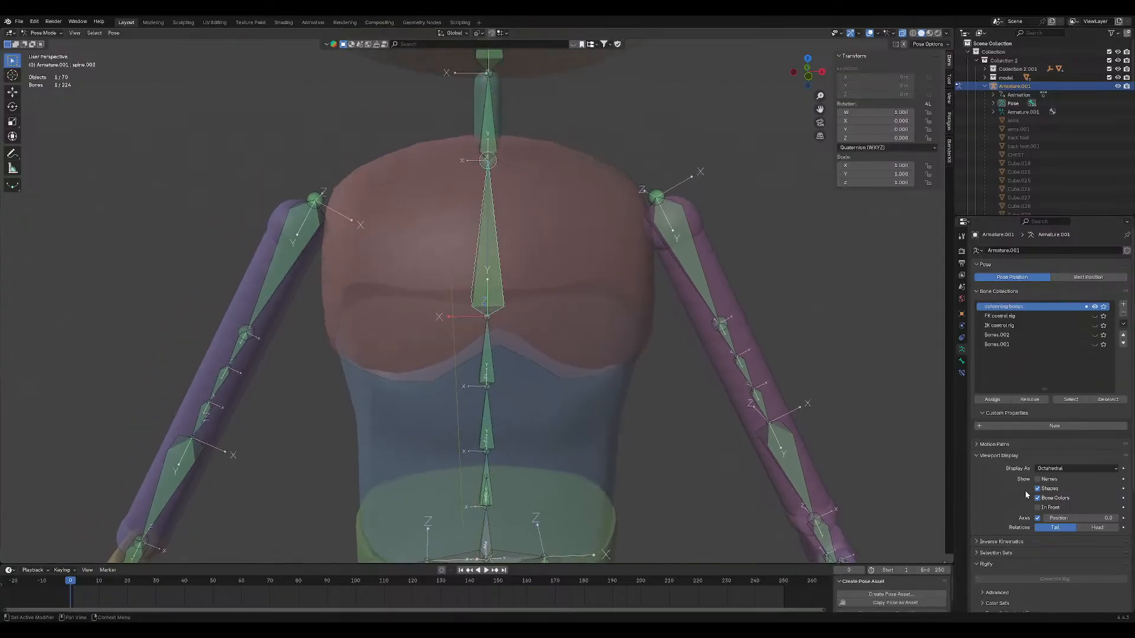
click(962, 361)
click(962, 373)
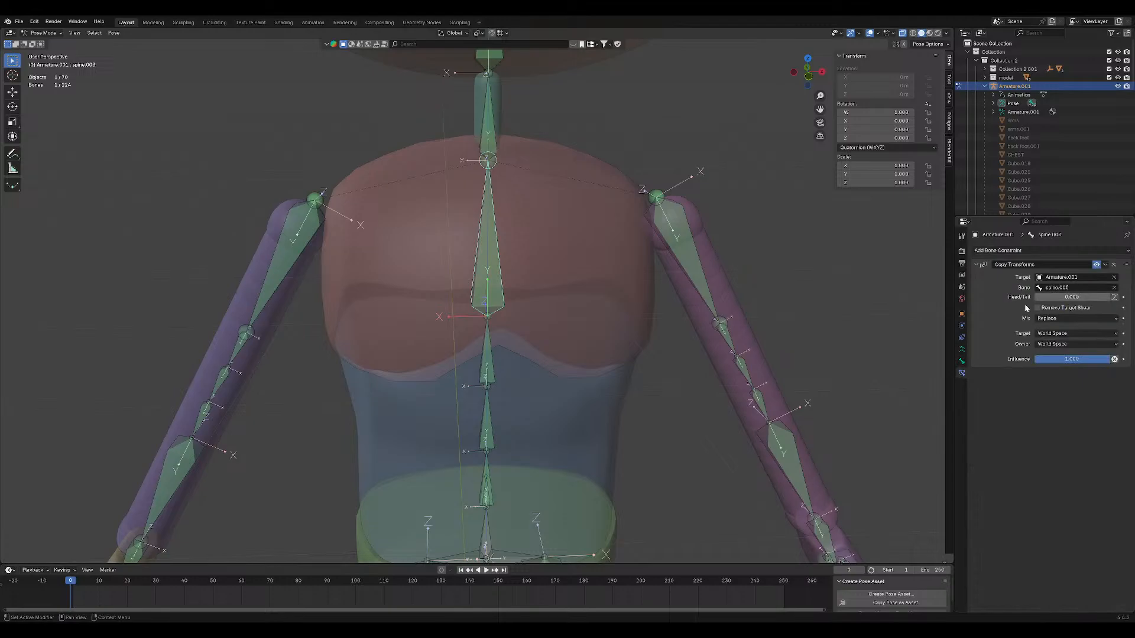
Show the IK control rig instead of the deforming bones and inspect its chest, neck and mid-spine bones one by one.
click(961, 349)
click(1095, 307)
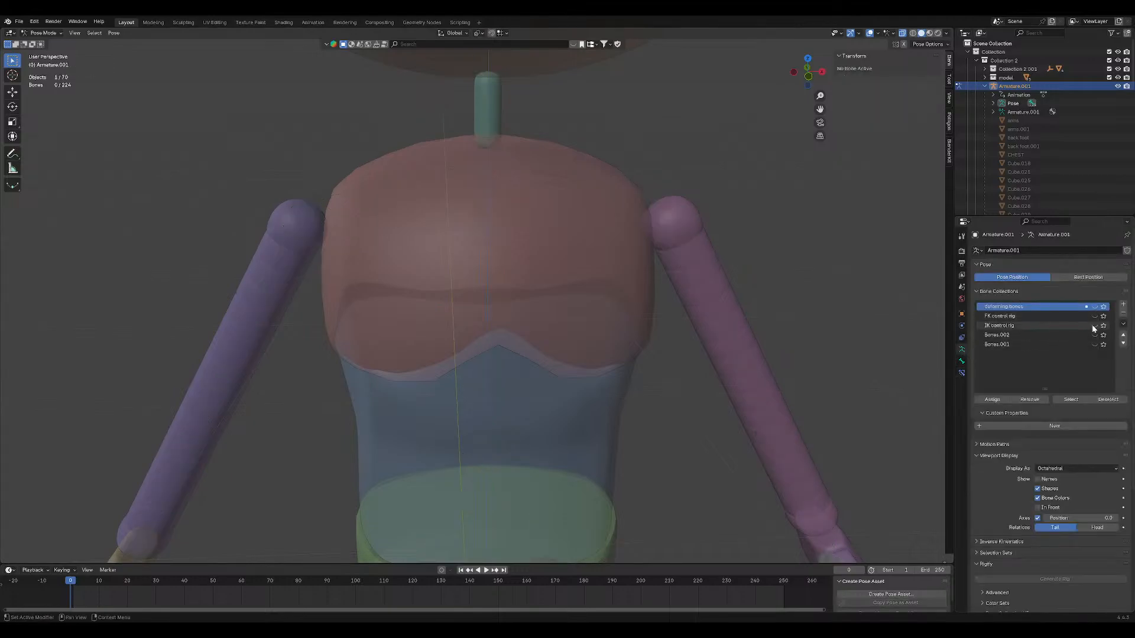
click(1095, 325)
click(496, 259)
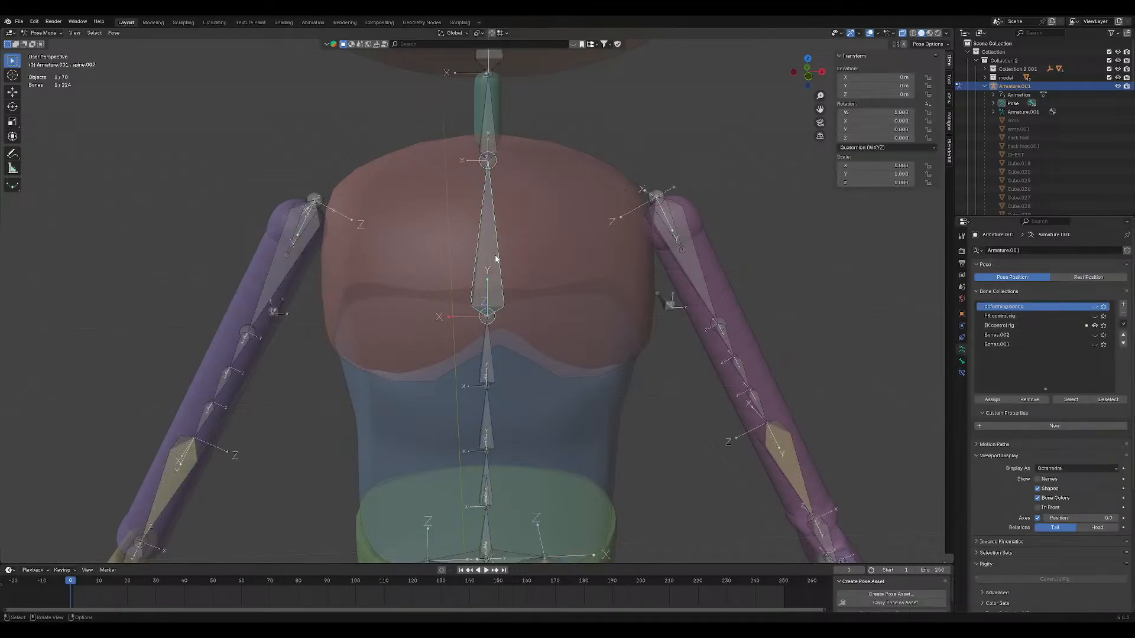
click(484, 379)
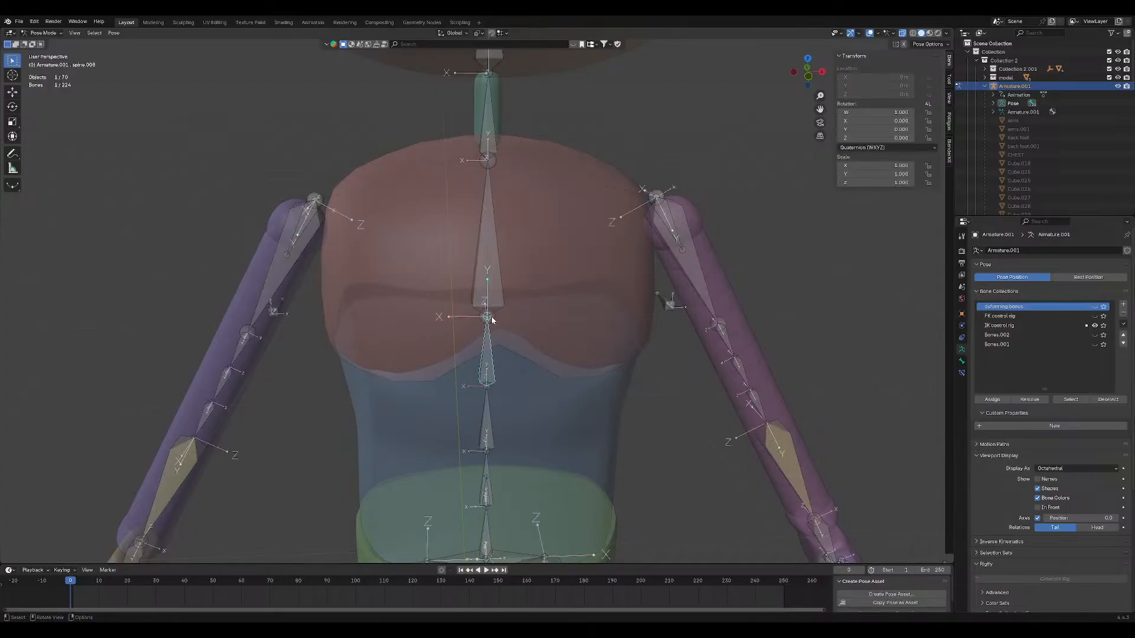
click(492, 197)
click(489, 146)
scroll(492, 266, down, 3)
click(492, 373)
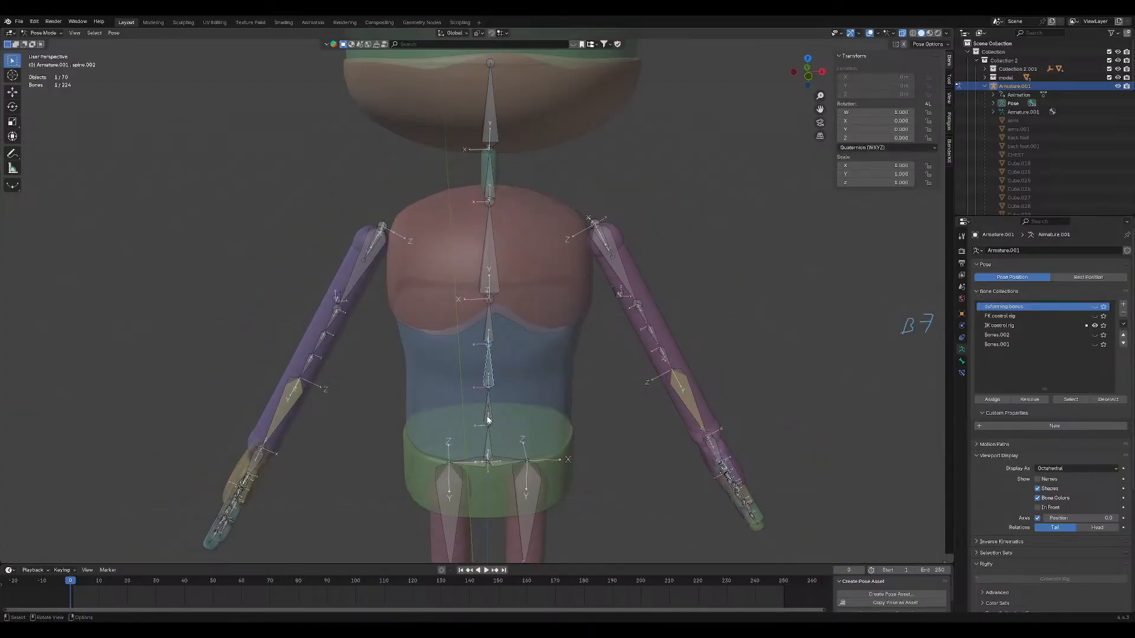
Show the FK control rig instead of the IK control rig and try rotating its chest and mid-spine bones.
click(1095, 325)
click(1094, 316)
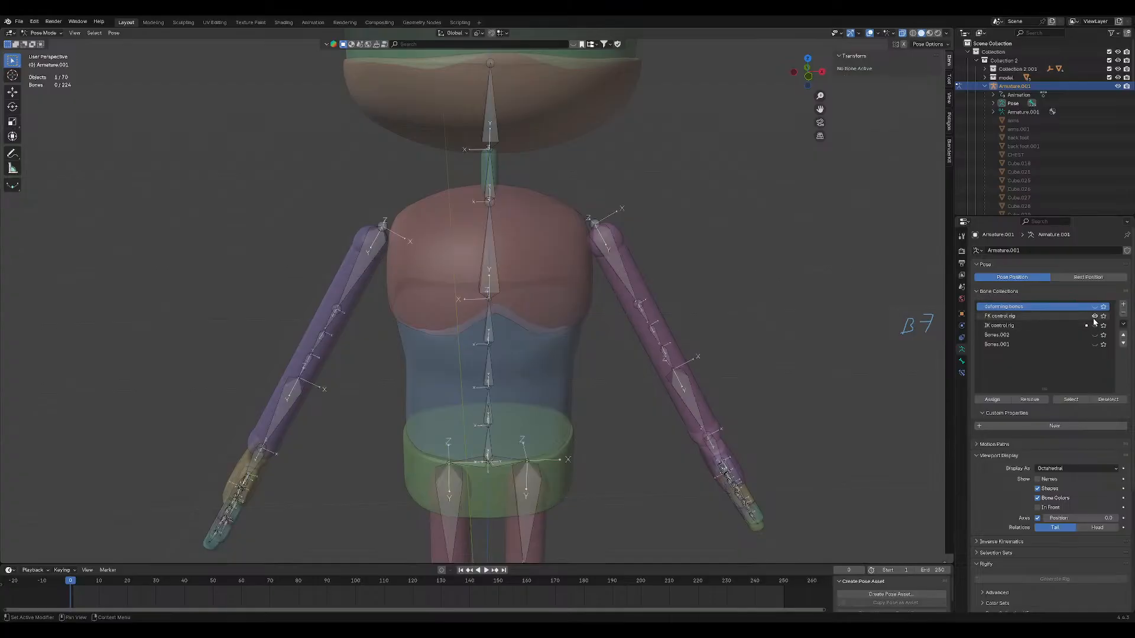
click(486, 271)
key(r)
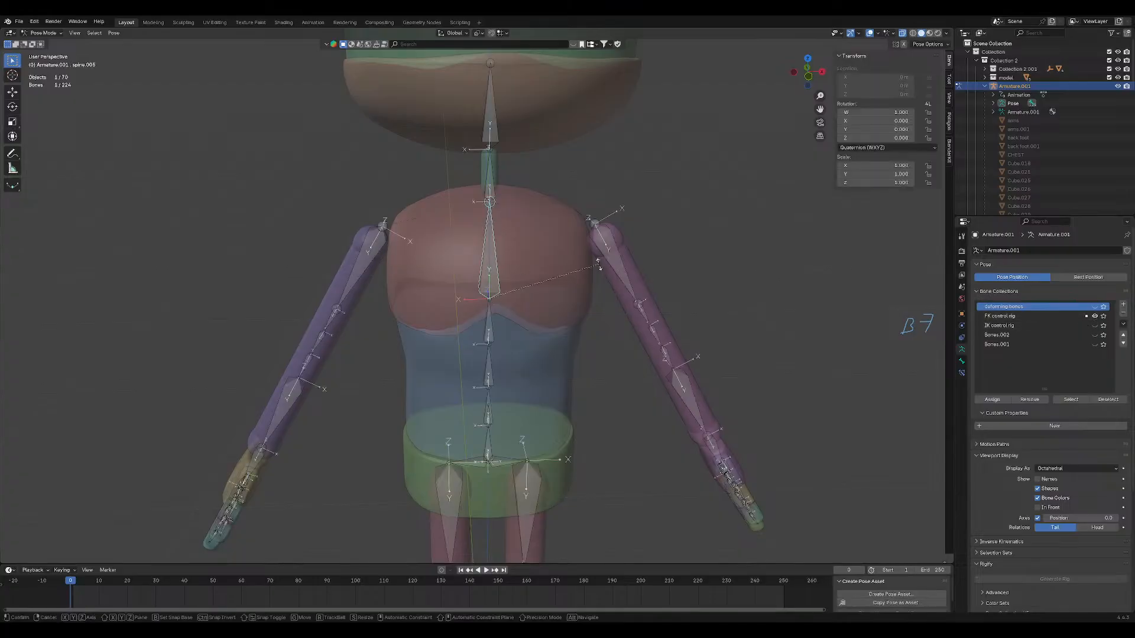
key(Escape)
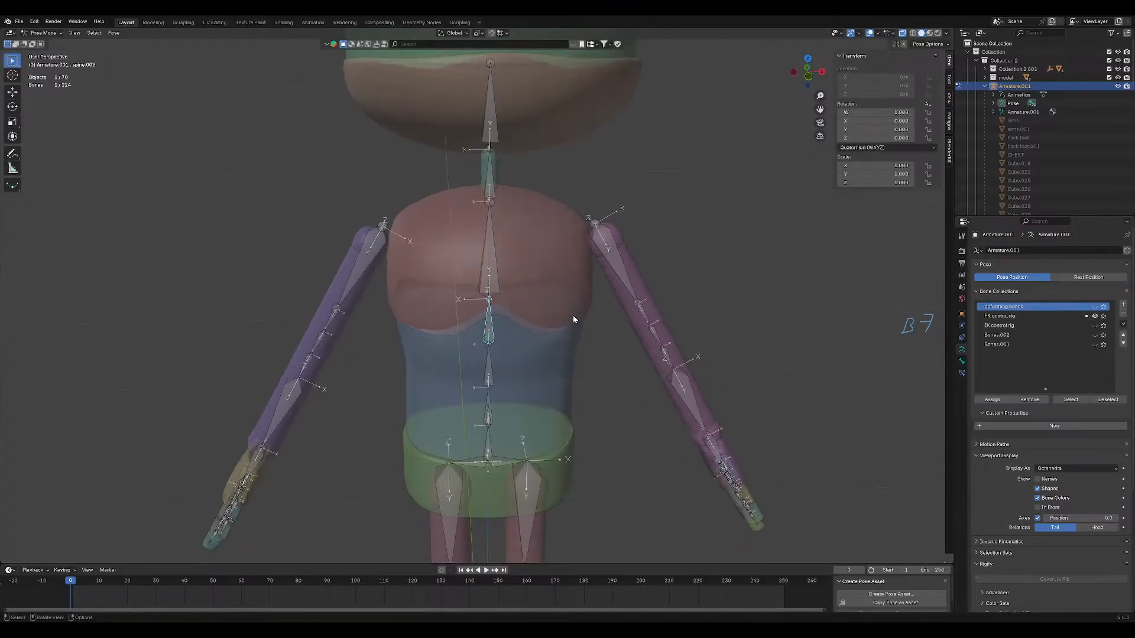
click(494, 379)
shift+middle_drag(559, 387, 549, 265)
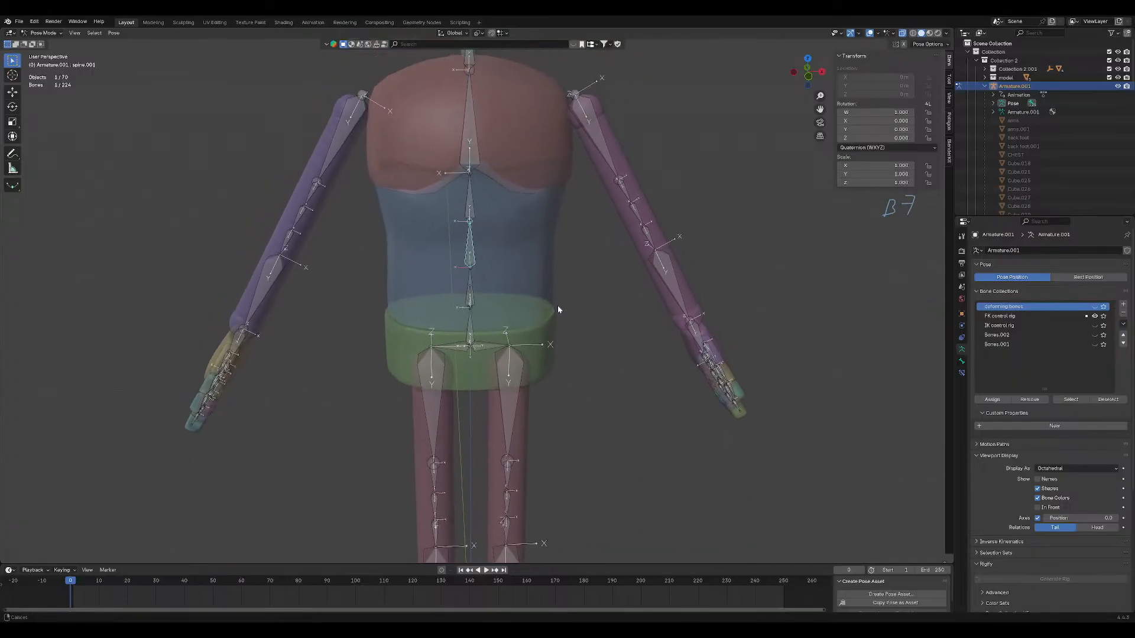
key(r)
key(Escape)
Try moving the FK rig's lower spine bones one by one, down to the lowest one inside the pelvis.
click(467, 303)
scroll(493, 279, up, 1)
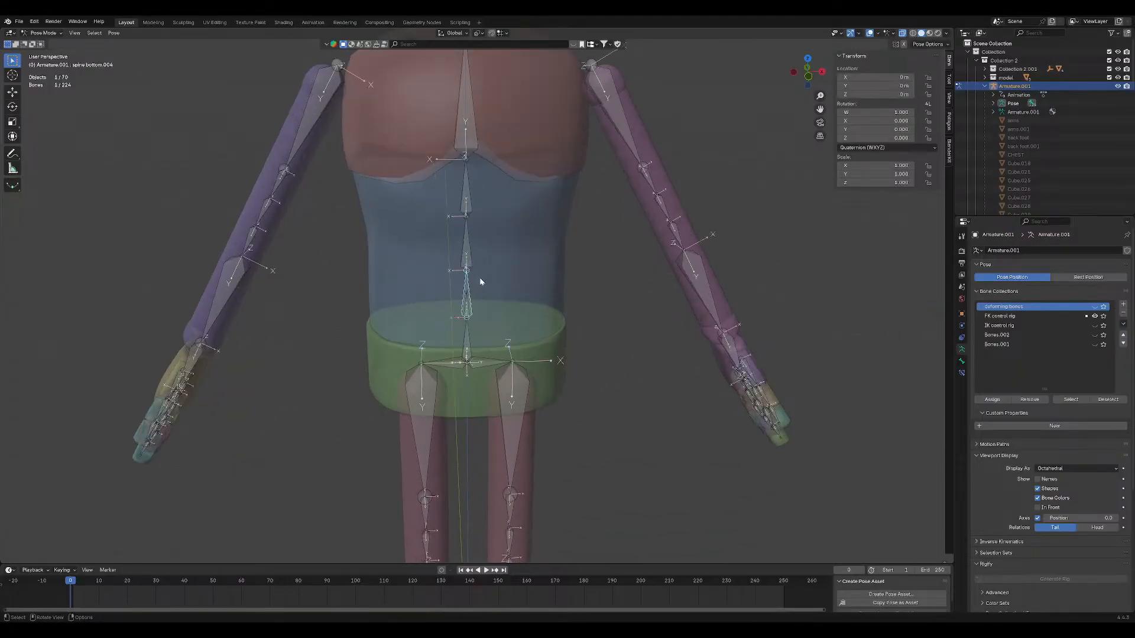
key(g)
key(Escape)
click(465, 314)
key(g)
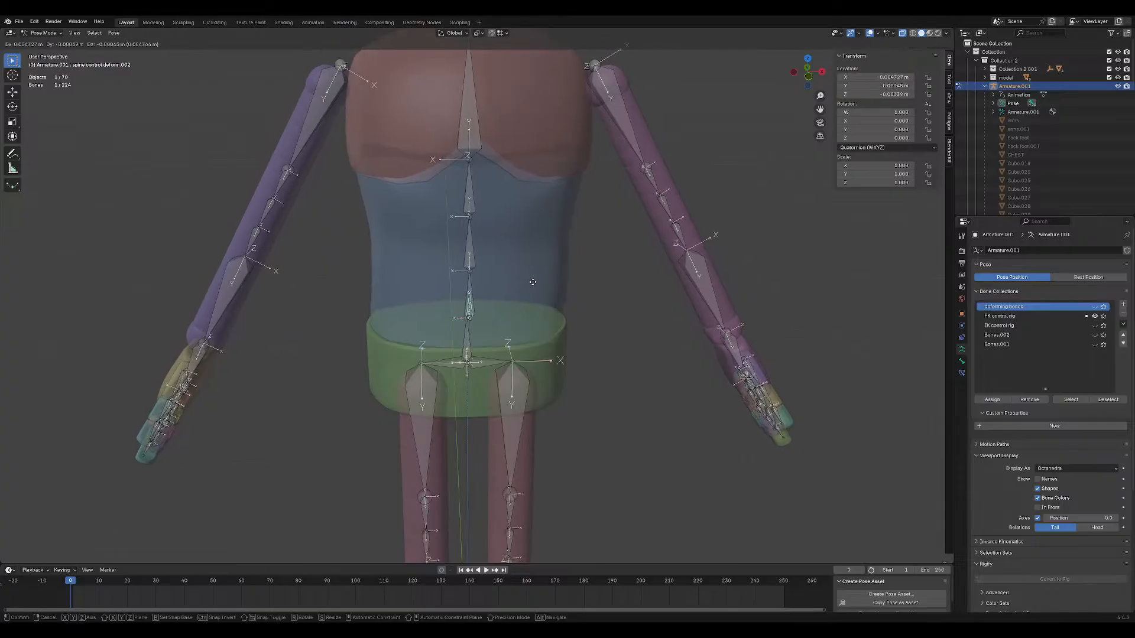
key(Escape)
click(464, 341)
key(g)
key(Escape)
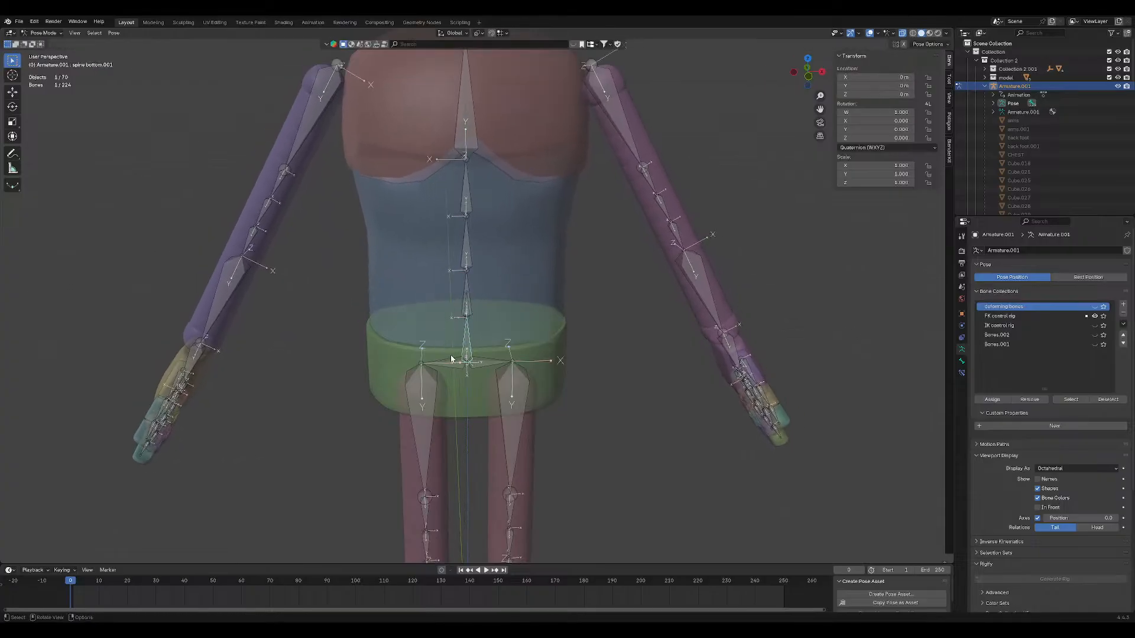
Try moving the right and left FK hip bones in turn, finishing with the bone selection cleared.
click(451, 360)
key(g)
key(Escape)
click(488, 362)
key(g)
right_click(466, 365)
click(451, 362)
key(g)
right_click(469, 358)
click(485, 362)
click(454, 361)
click(624, 358)
shift+middle_drag(624, 358, 636, 349)
Show the deforming bones instead of the FK control rig and try moving the left and right hip bones.
click(1103, 317)
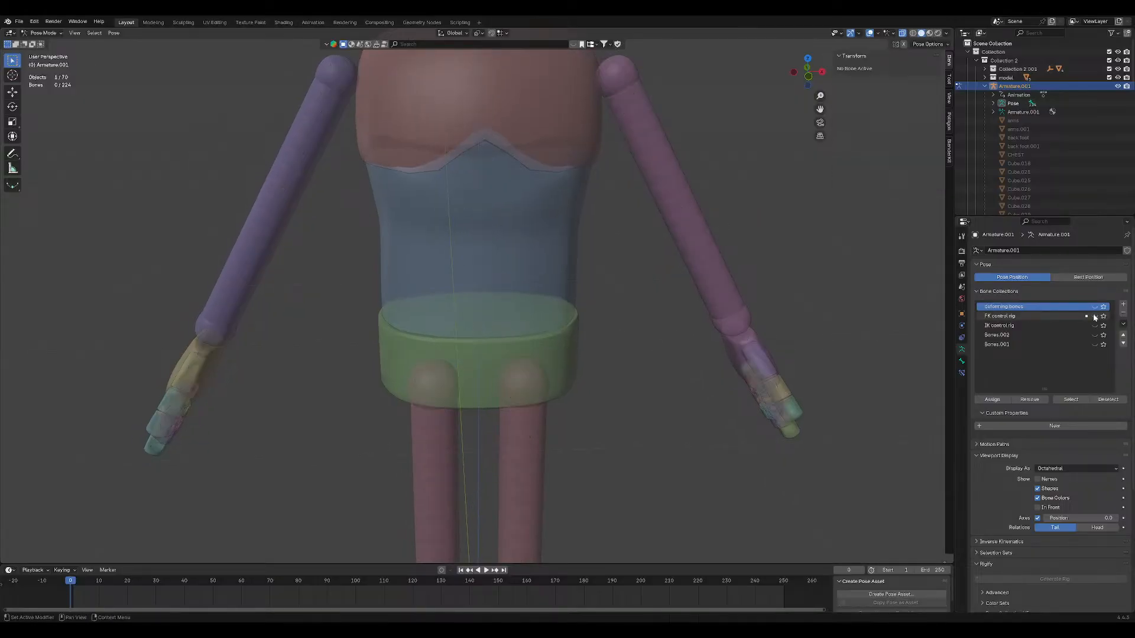
click(493, 357)
key(g)
right_click(487, 358)
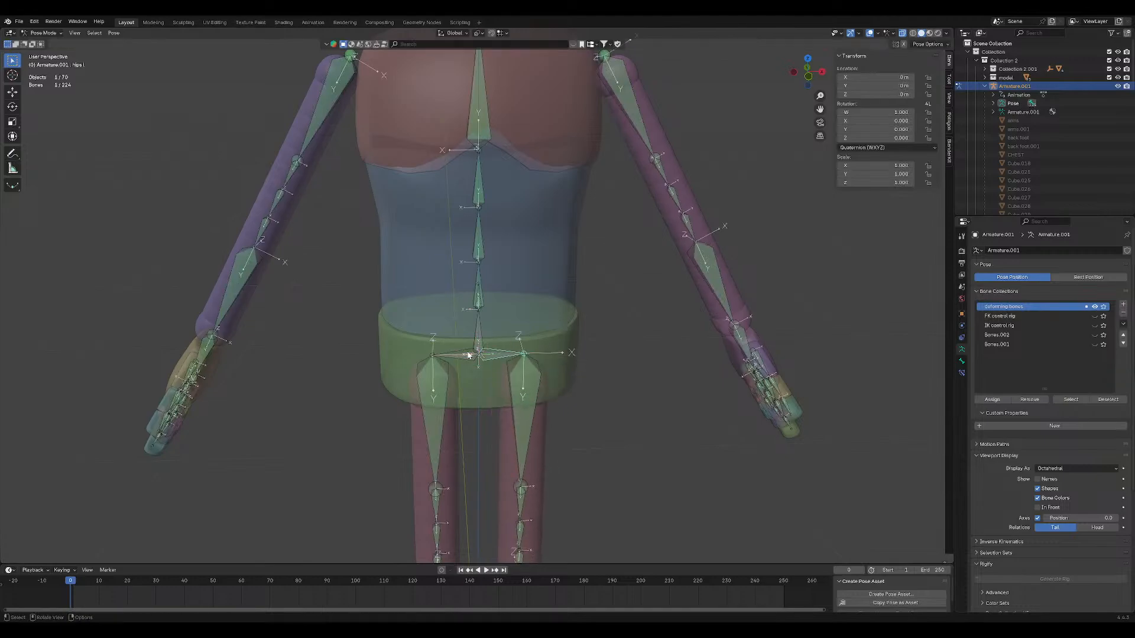
click(467, 356)
key(g)
right_click(417, 373)
Select both deforming hip bones inside the pelvis, starting with the left one.
click(496, 352)
scroll(497, 352, up, 7)
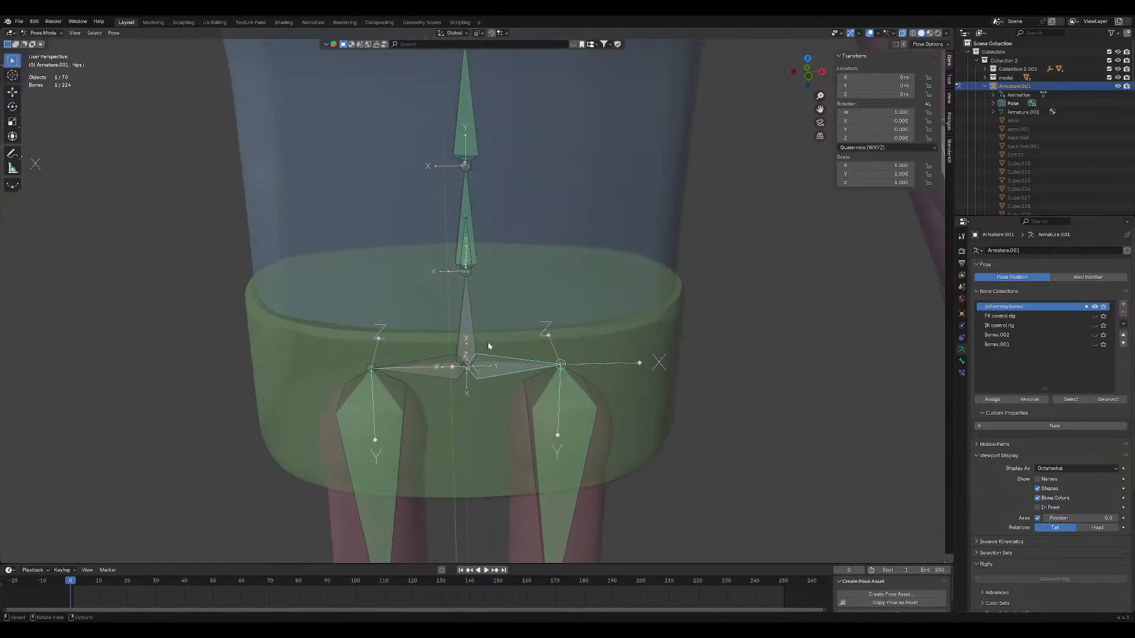
shift+middle_drag(496, 352, 481, 283)
scroll(482, 284, down, 1)
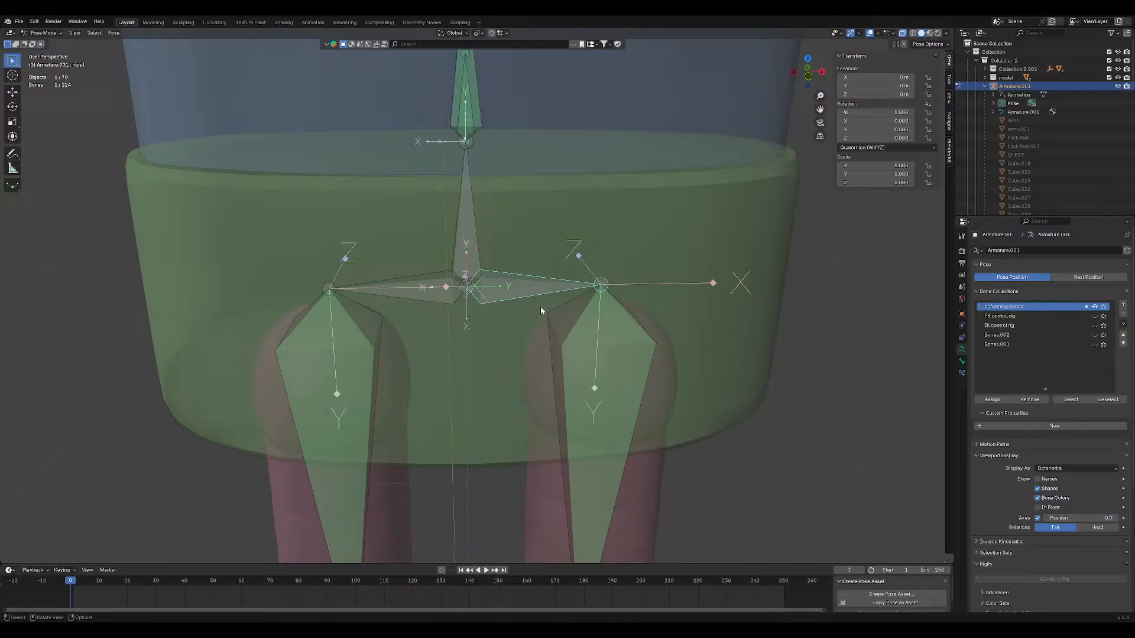
scroll(456, 311, down, 1)
shift+middle_drag(450, 283, 487, 276)
scroll(456, 310, up, 3)
shift+click(455, 310)
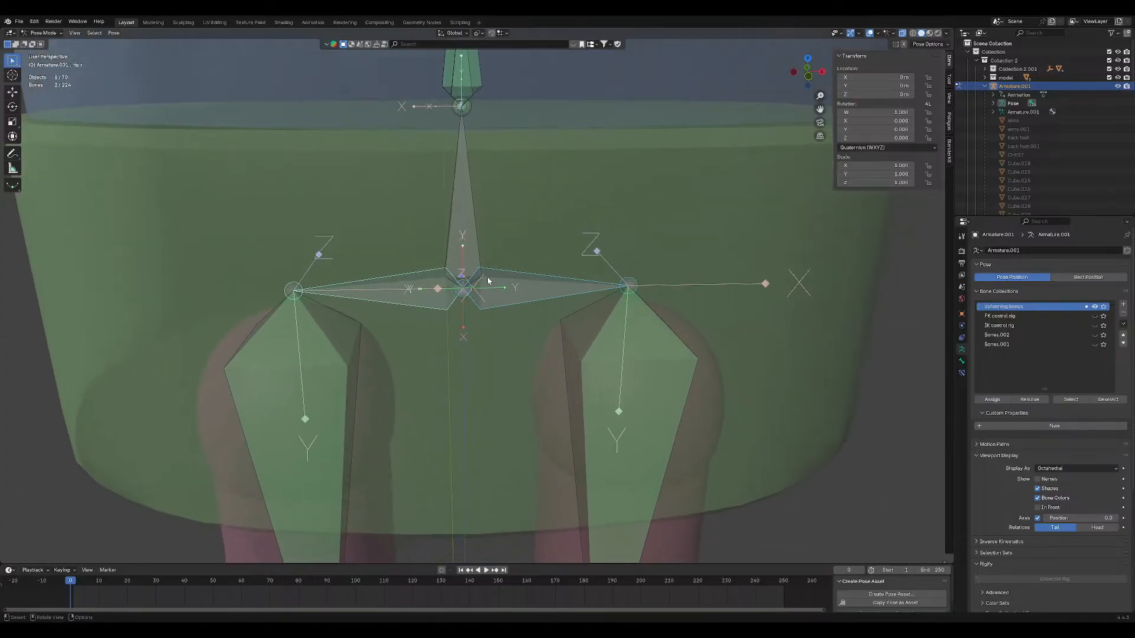
Switch the armature to Edit Mode and clear the bone selection around the pelvis.
click(47, 34)
click(47, 59)
click(44, 34)
click(45, 52)
scroll(786, 343, down, 4)
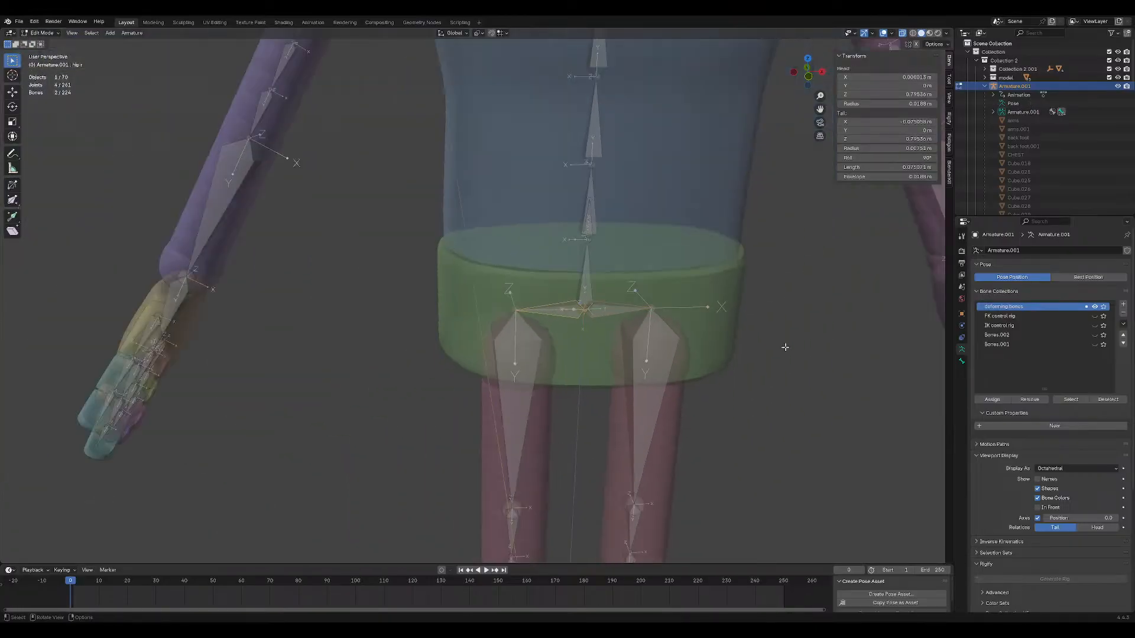
shift+middle_drag(747, 370, 653, 354)
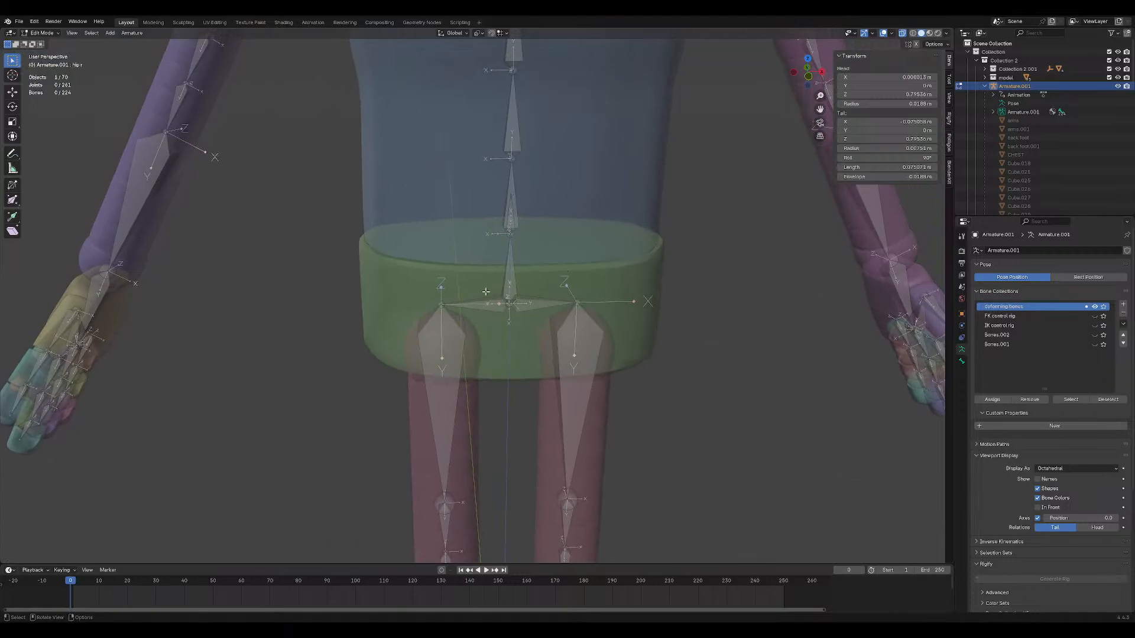
scroll(485, 291, up, 4)
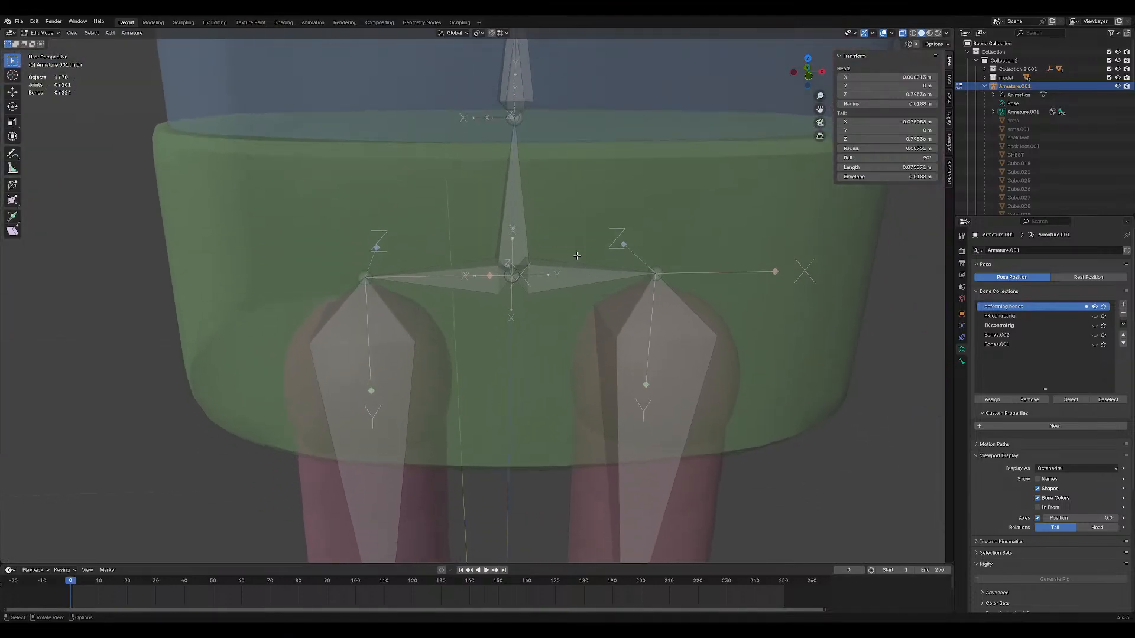
scroll(704, 314, down, 4)
Select the left and right hip bones together in Edit Mode.
click(628, 291)
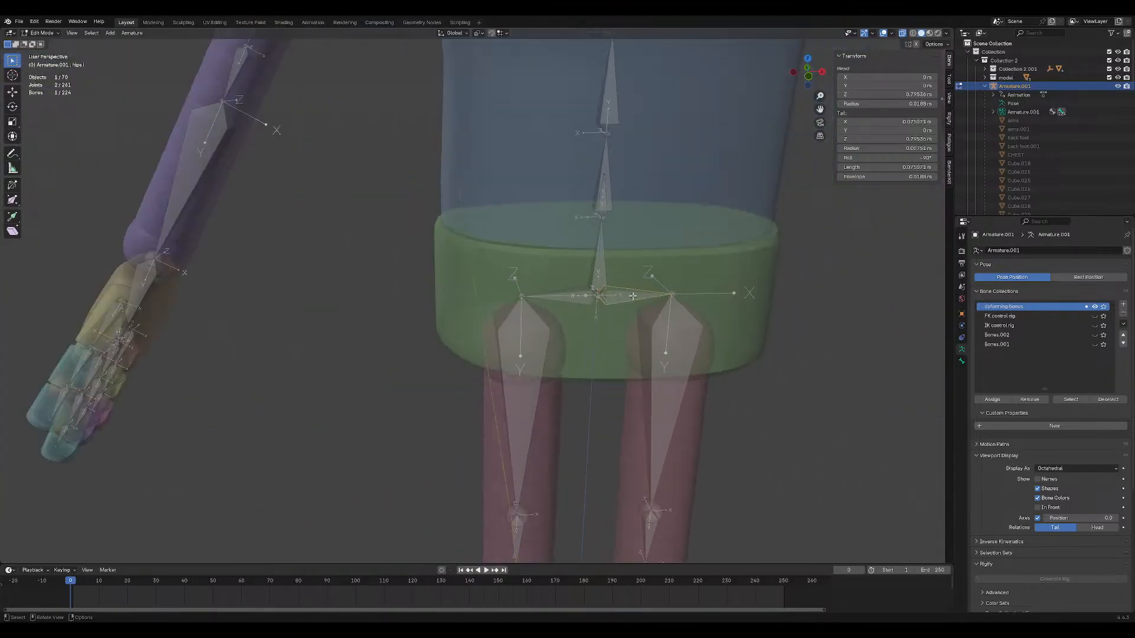
scroll(628, 294, up, 3)
shift+click(537, 297)
middle_drag(628, 296, 624, 296)
scroll(624, 296, up, 2)
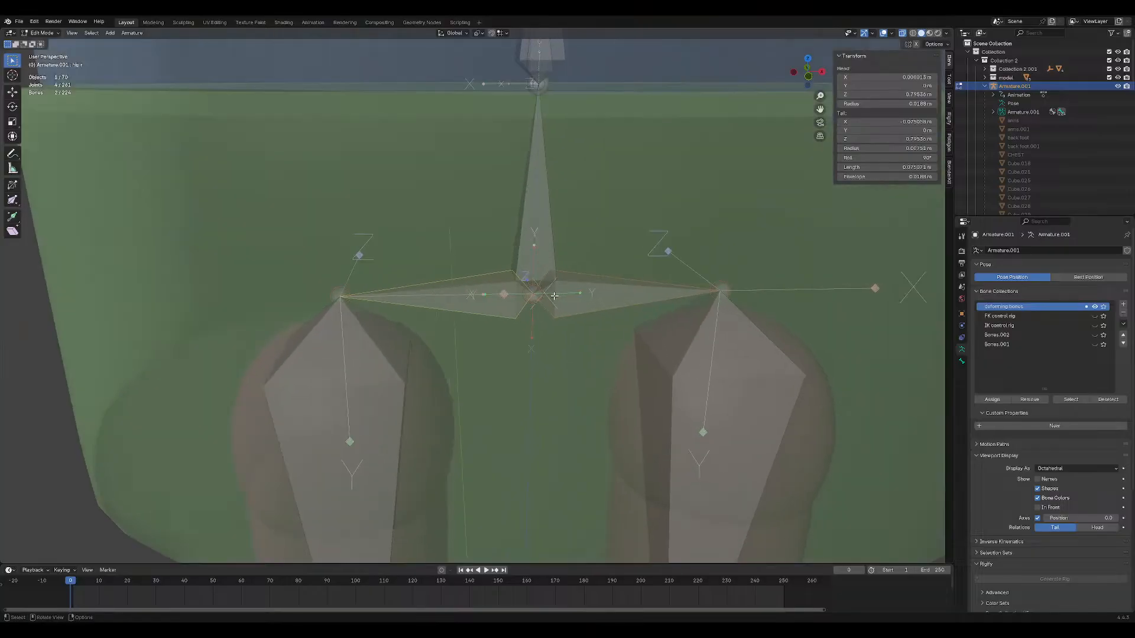
Set the right hip bone as the parent of the left hip bone in the bone relations.
click(961, 362)
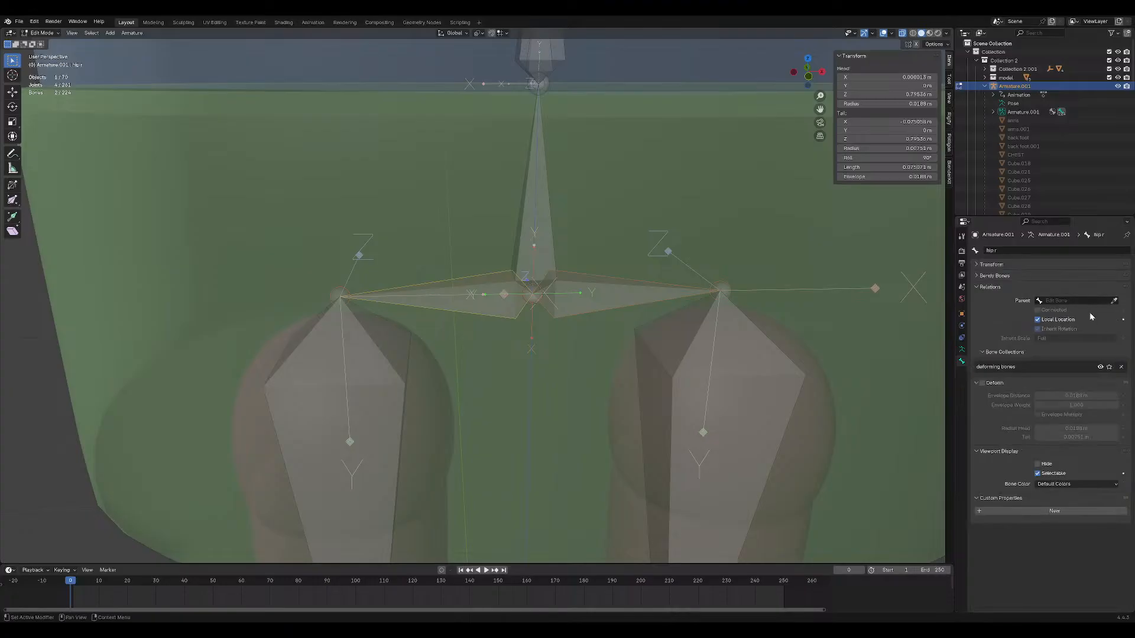
key(ctrl+shift+m)
click(1114, 301)
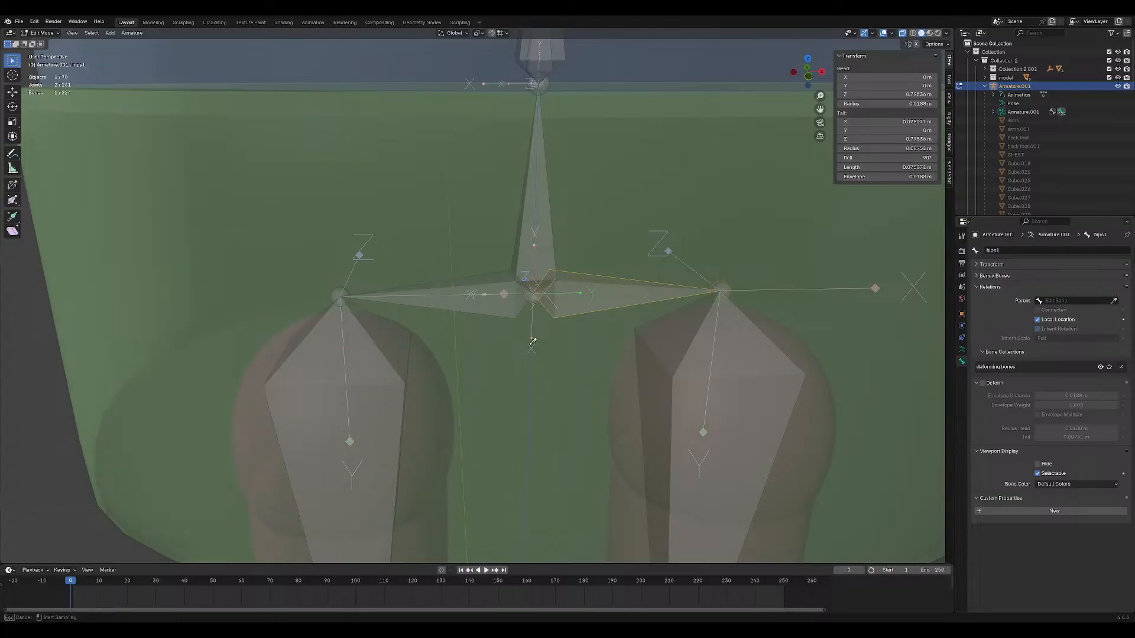
click(493, 291)
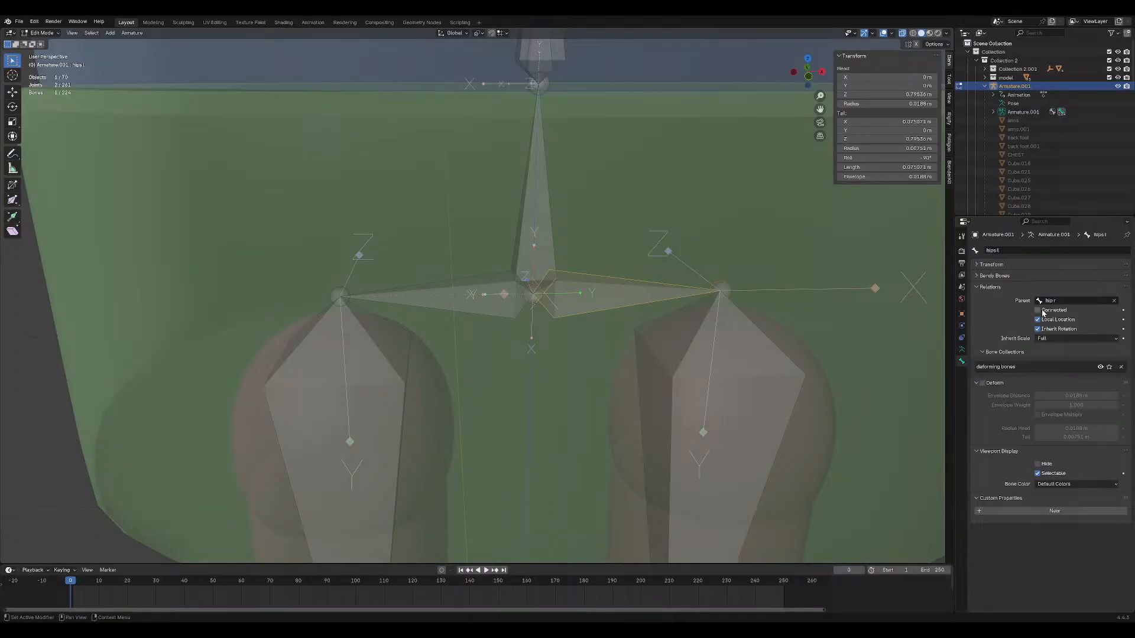
Try enabling Connected between the left hip bone and its parent, undoing the change each time.
click(1038, 310)
click(1038, 311)
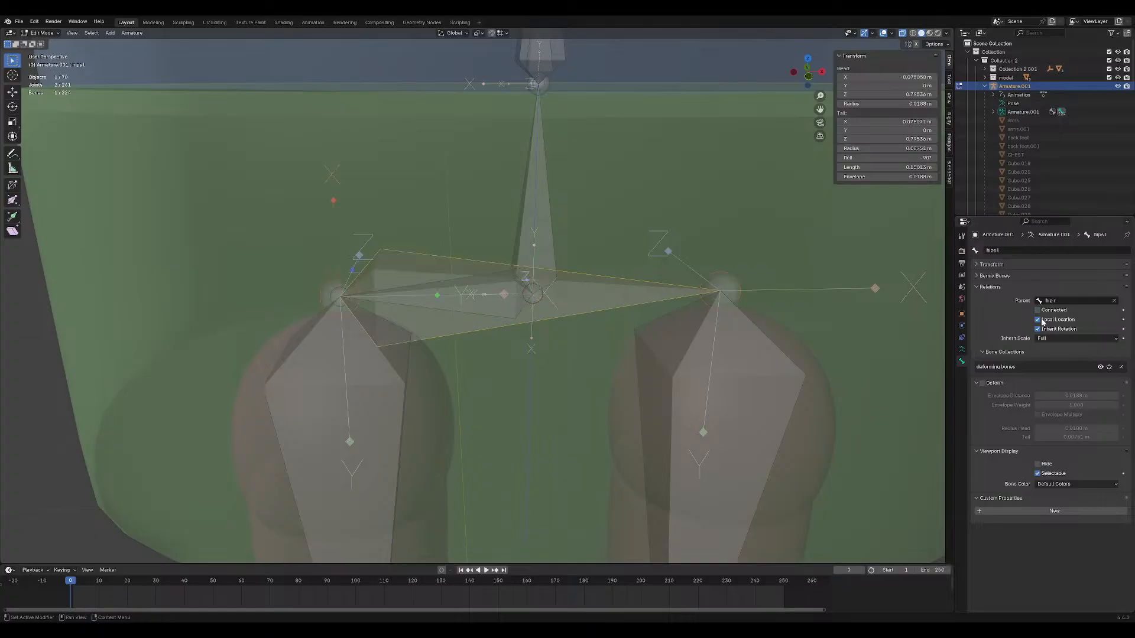
key(ctrl+z)
key(ctrl+z)
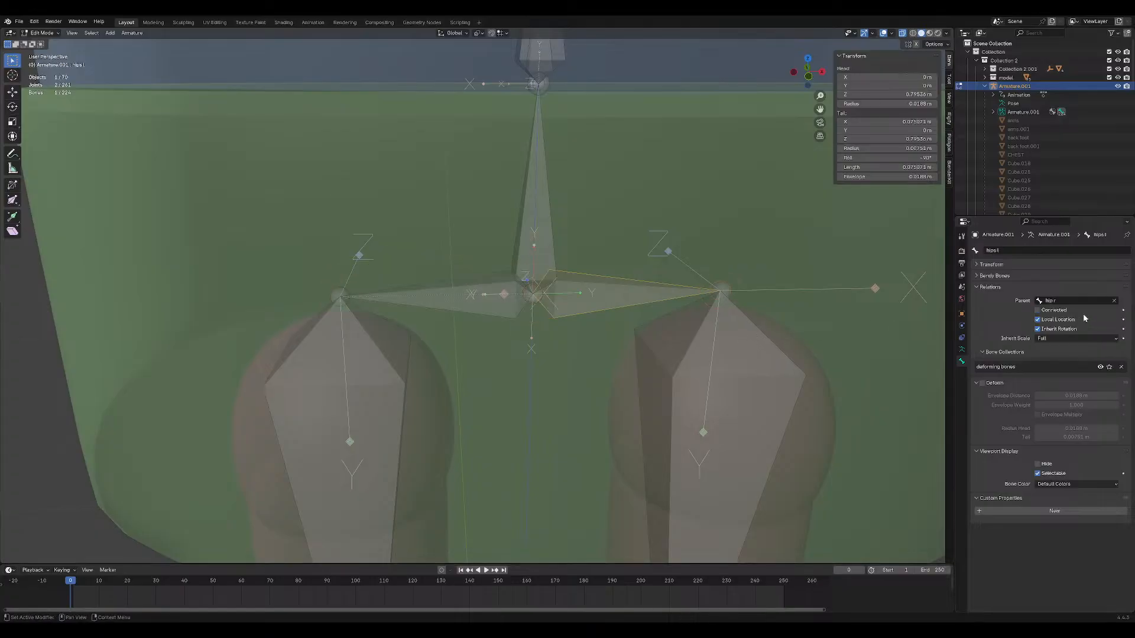
click(1038, 320)
click(1038, 310)
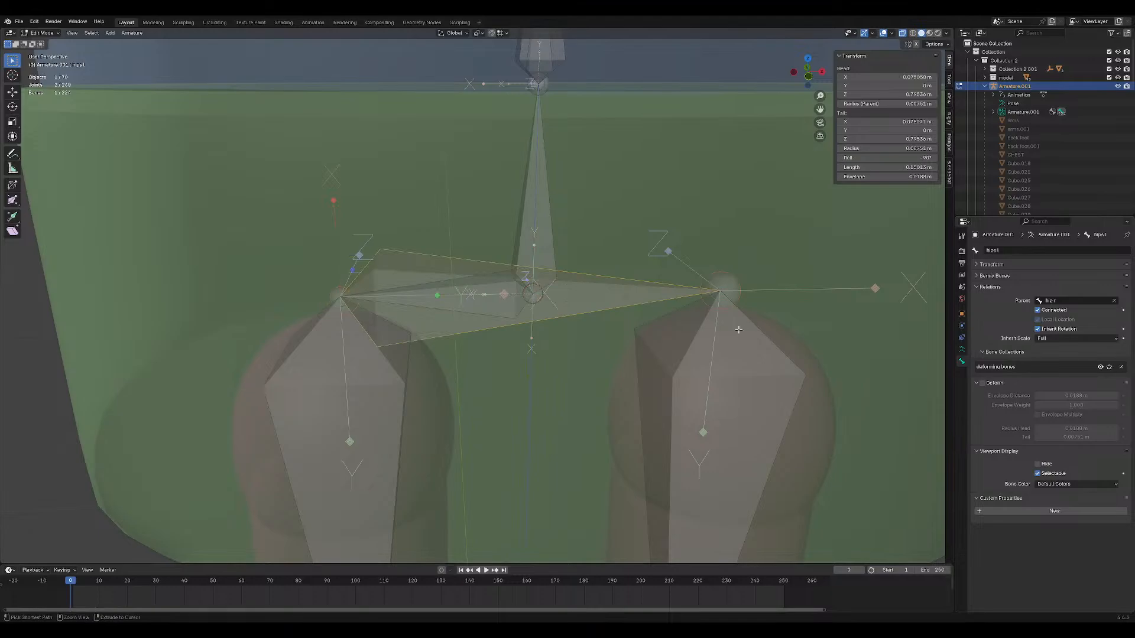
key(ctrl+z)
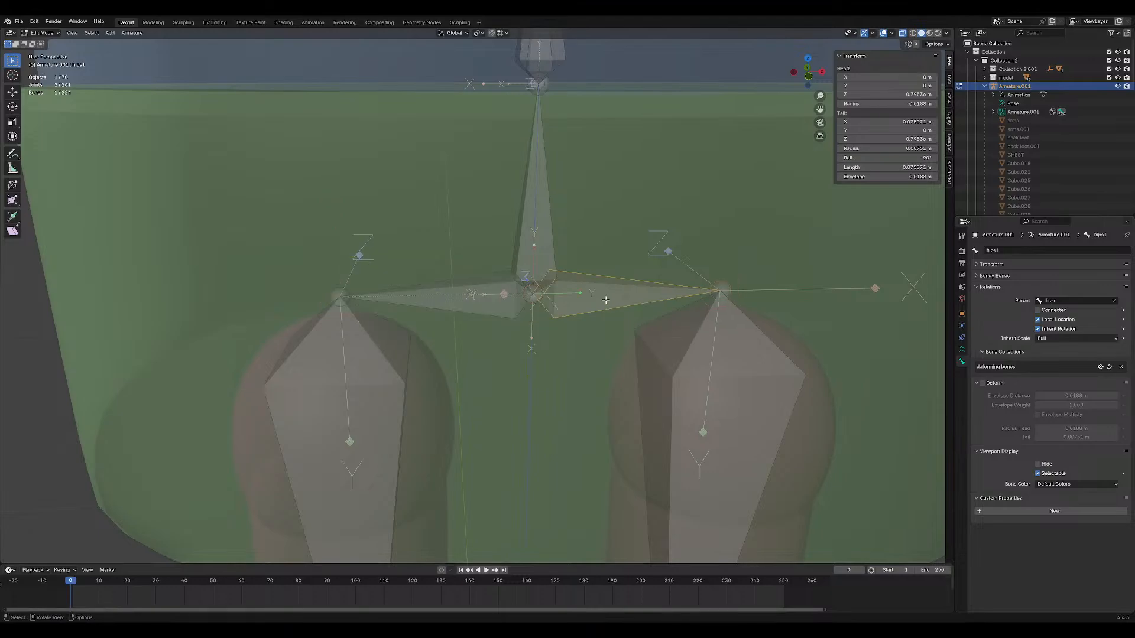
Select the joint shared by the hip bones, try toggling Connected for the left hip bone, and undo the changes.
click(712, 288)
scroll(560, 296, up, 4)
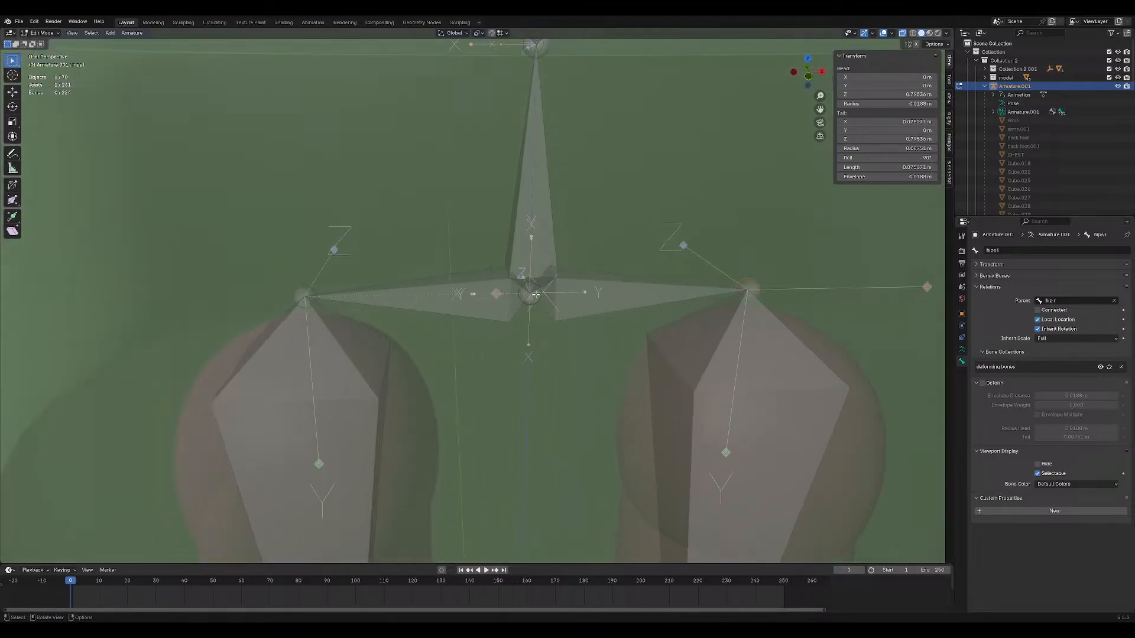
shift+click(530, 300)
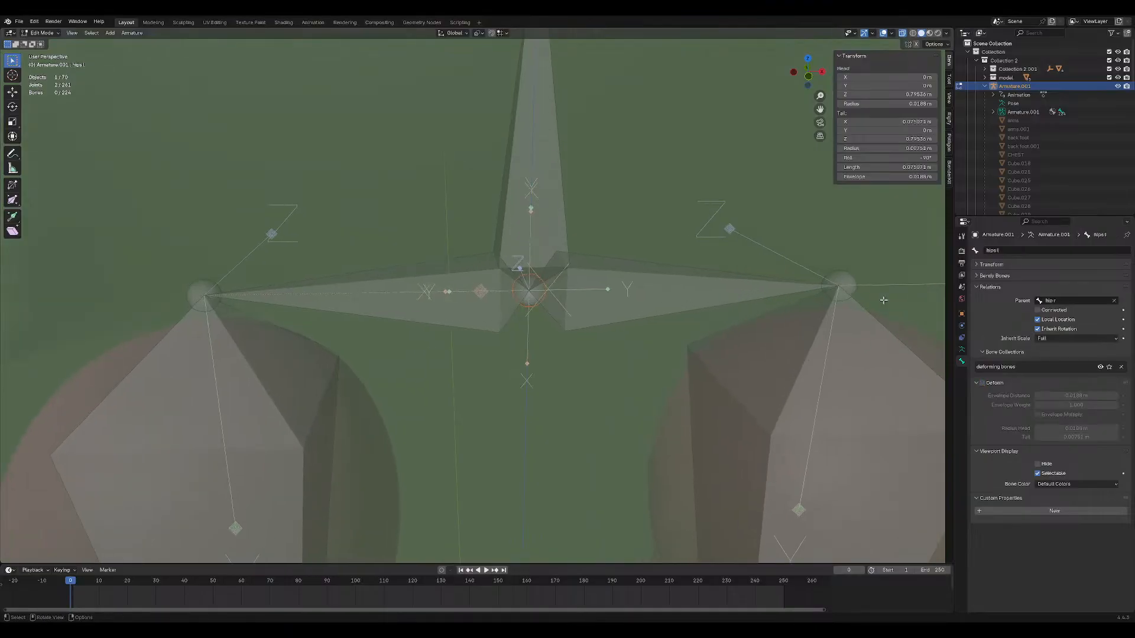
click(1041, 311)
click(1042, 311)
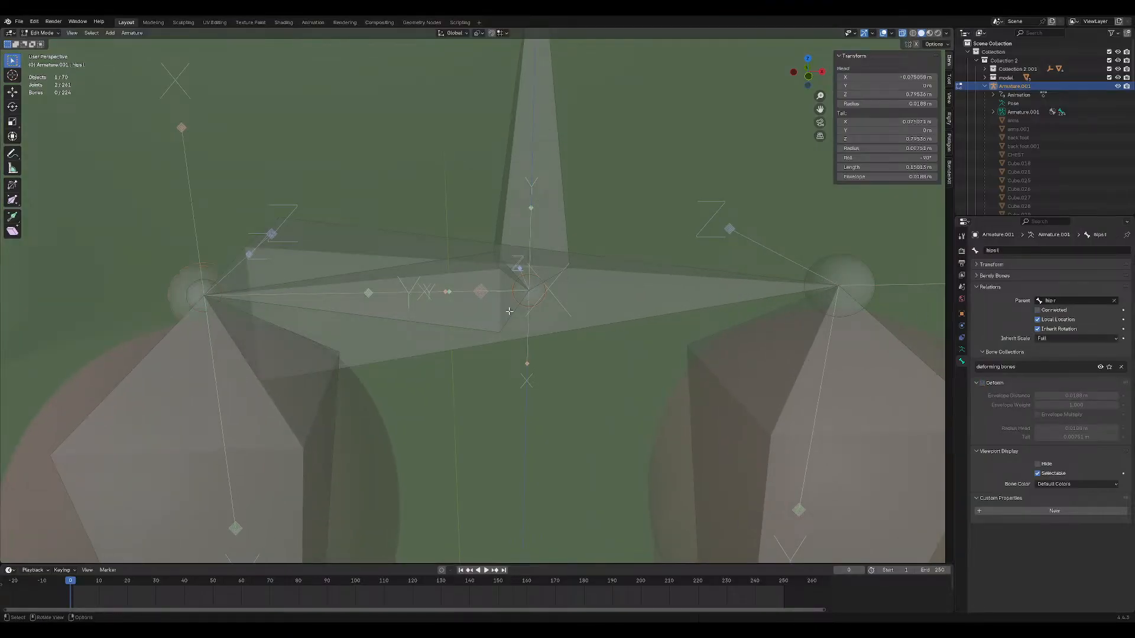
key(ctrl+z)
key(ctrl+z)
key(ctrl+z)
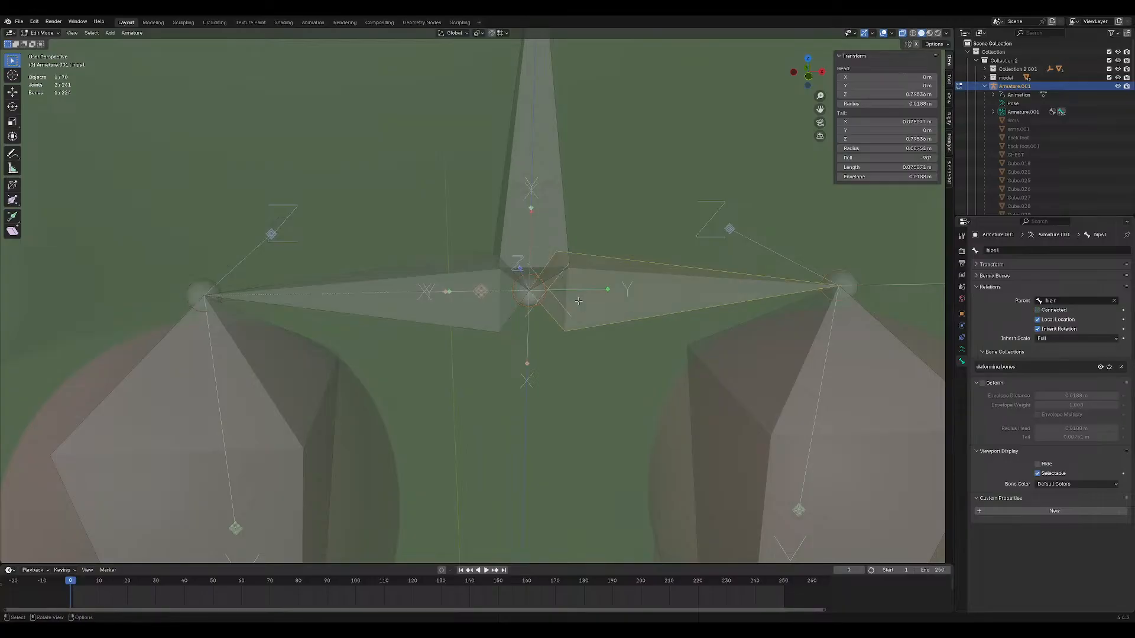
Try picking a parent for the right hip bone and test-moving that bone, cancelling both.
click(463, 300)
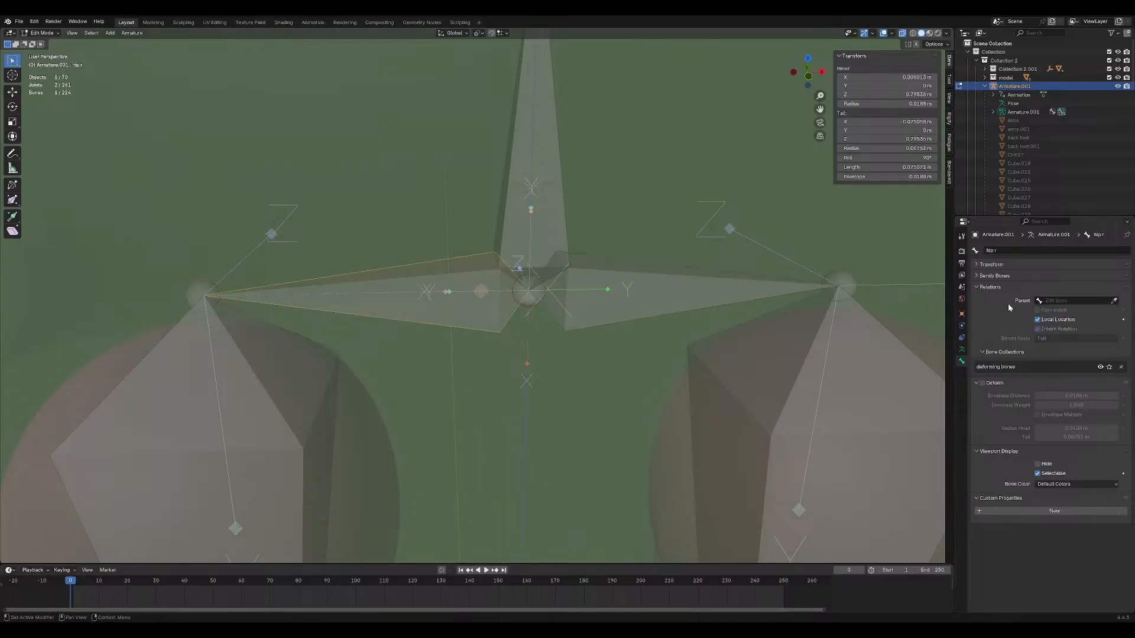
click(1114, 300)
key(Escape)
scroll(231, 367, down, 1)
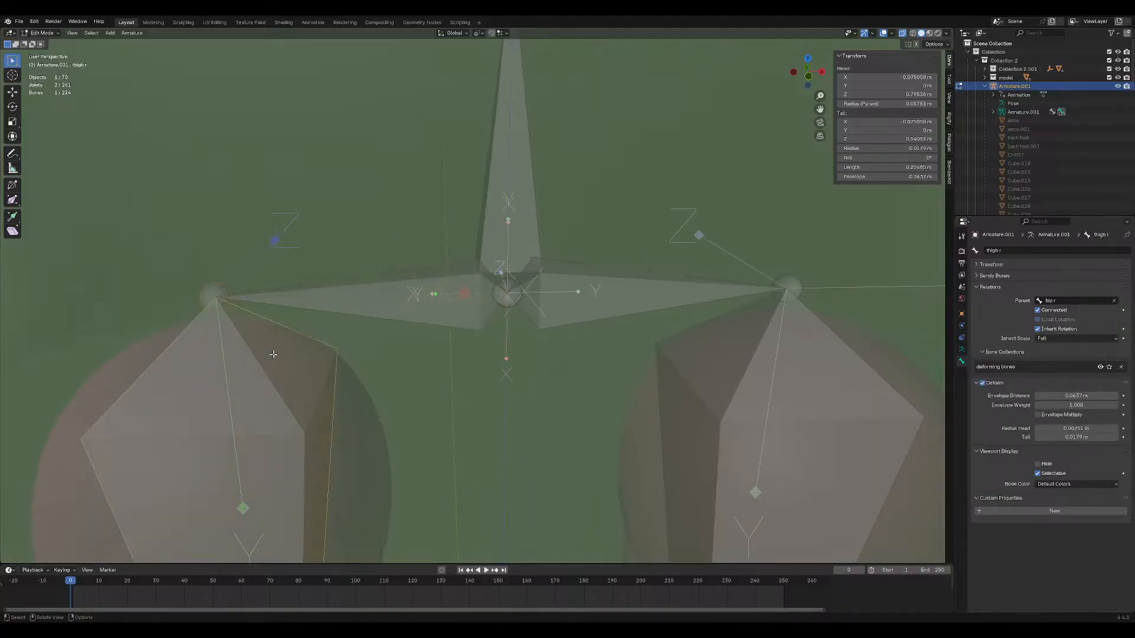
key(g)
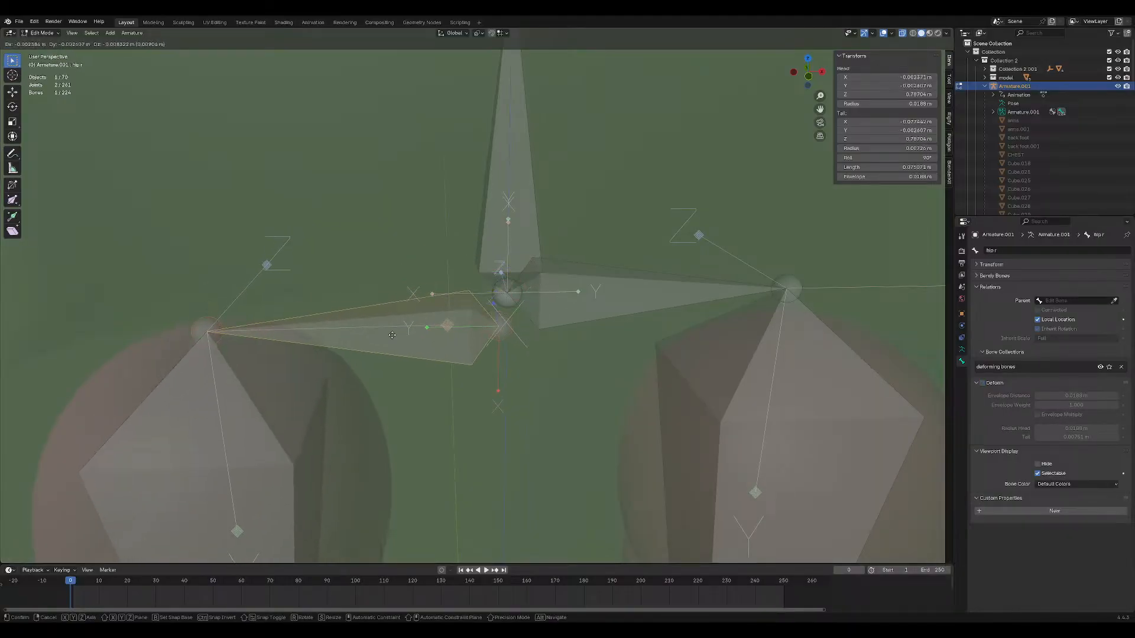
right_click(394, 316)
Try Connected on the left hip bone, undo it, and test-move the bone with Local Location disabled.
click(534, 305)
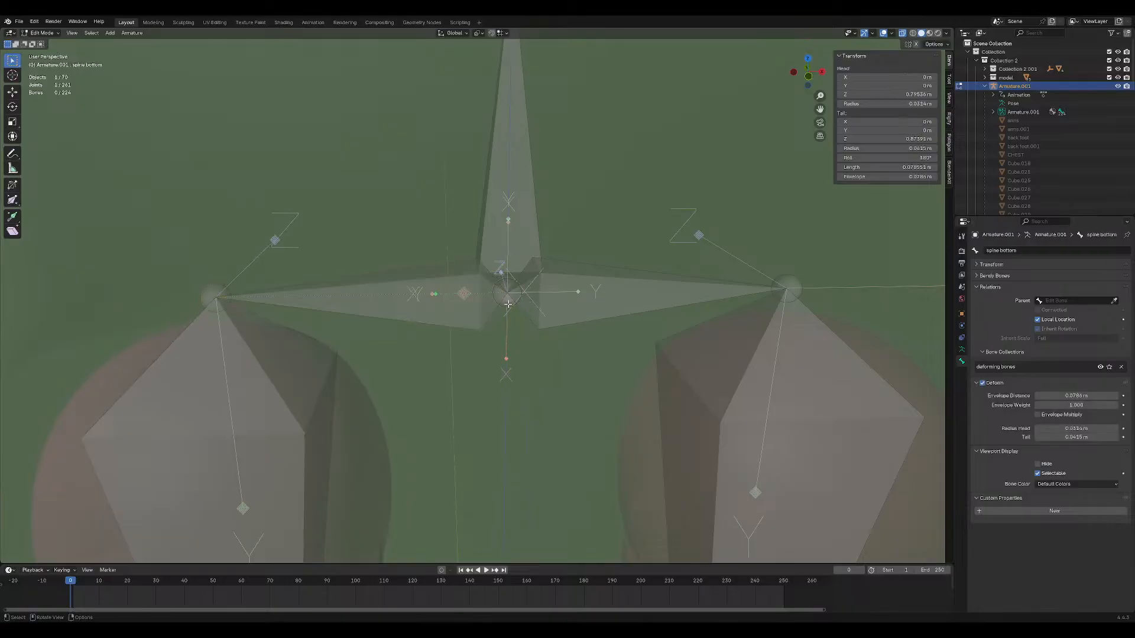
click(1038, 310)
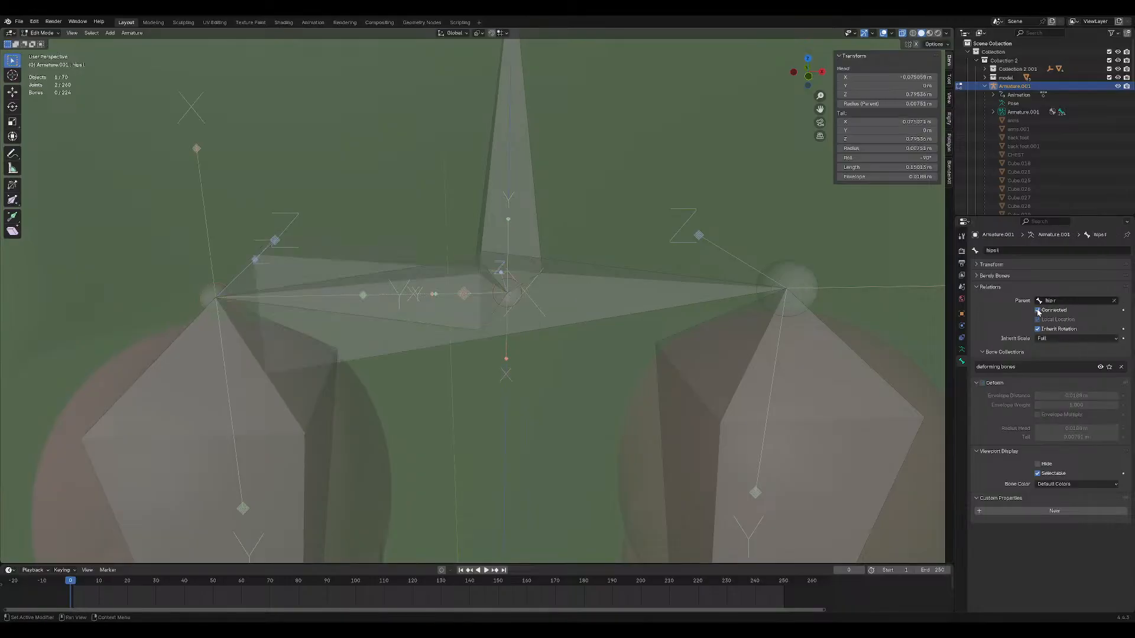
click(498, 358)
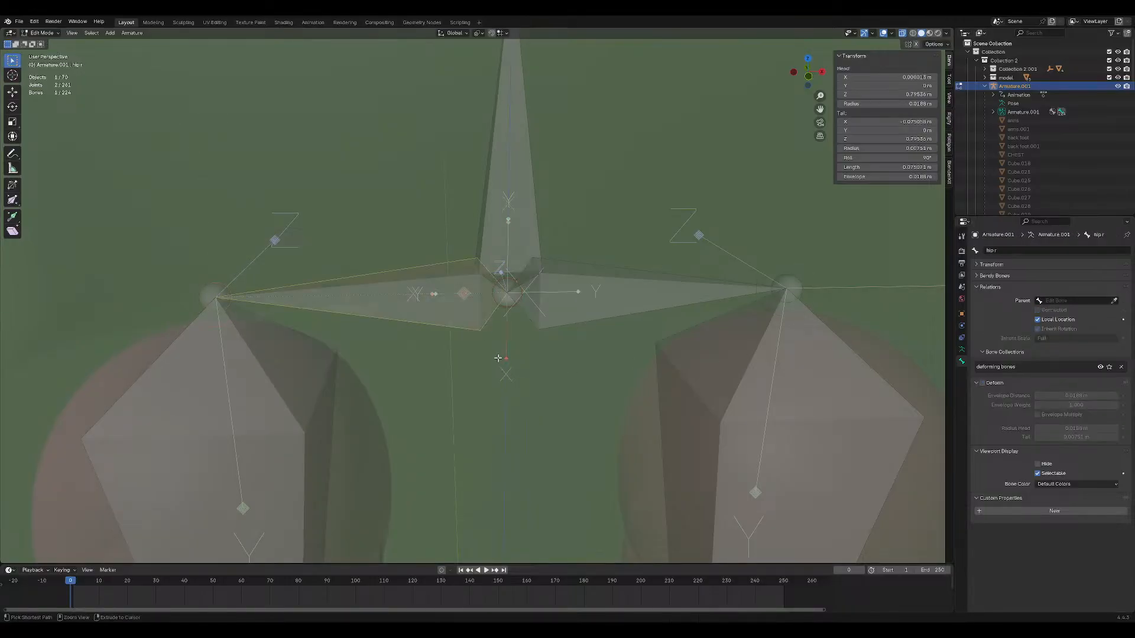
click(498, 358)
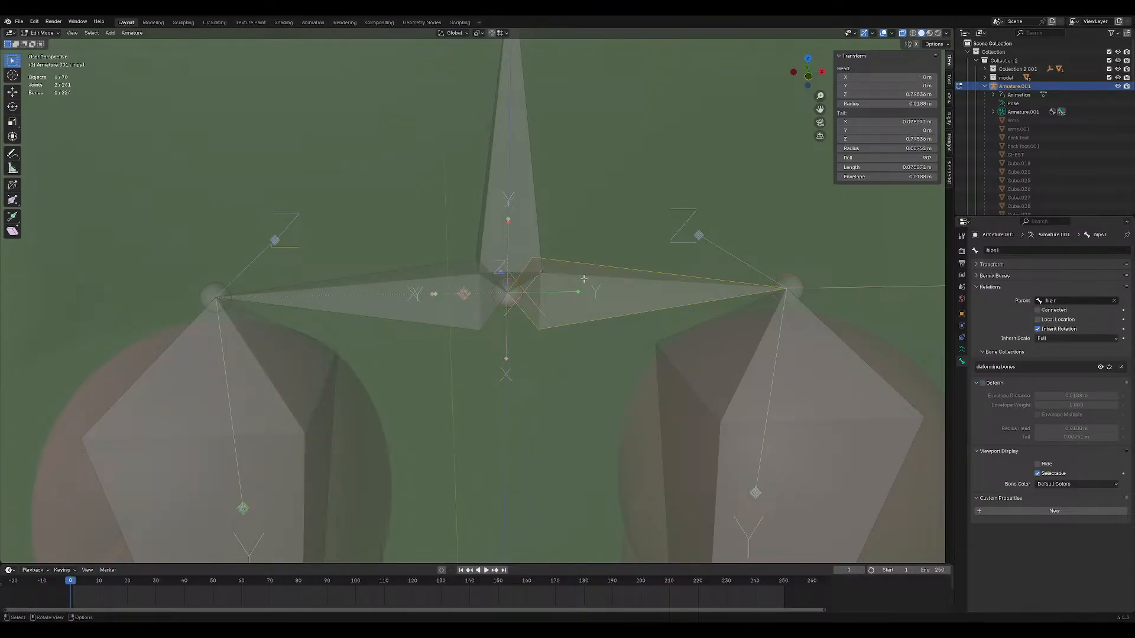
key(t)
key(g)
right_click(602, 366)
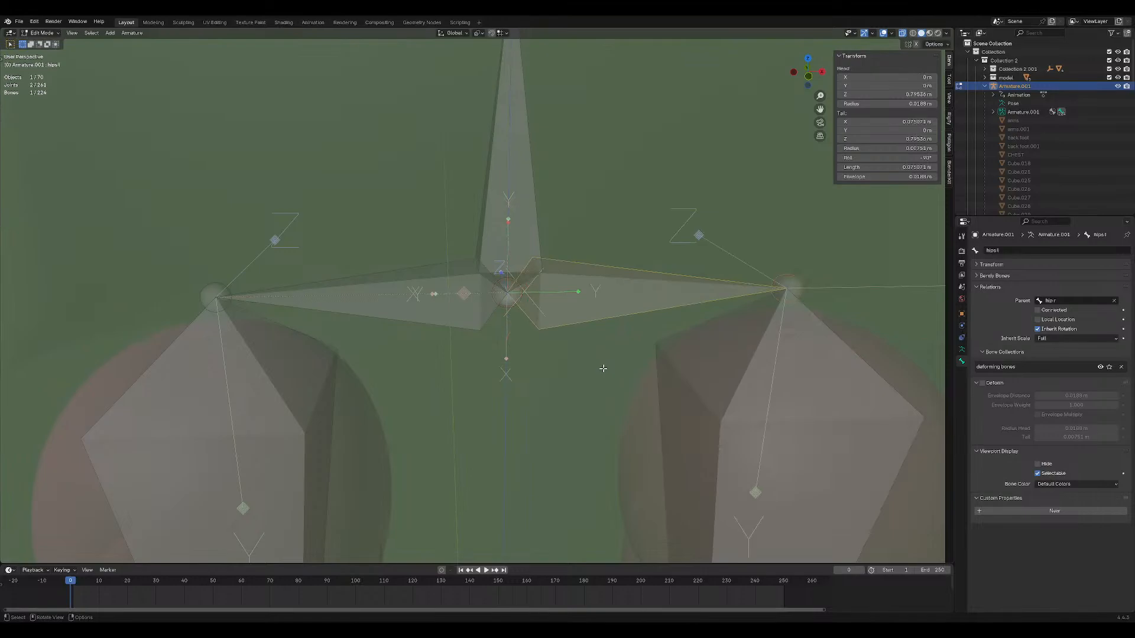
Clear the left hip bone's parent and select the joint shared by the hip bones and the lowest spine bone.
click(1114, 301)
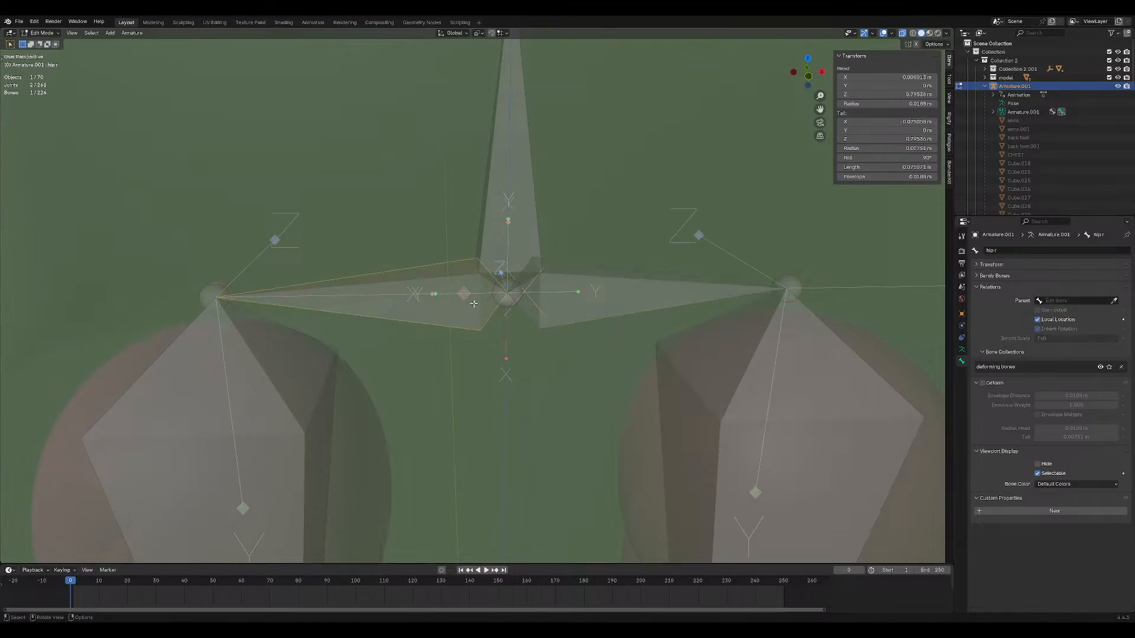
click(618, 298)
click(511, 303)
click(511, 302)
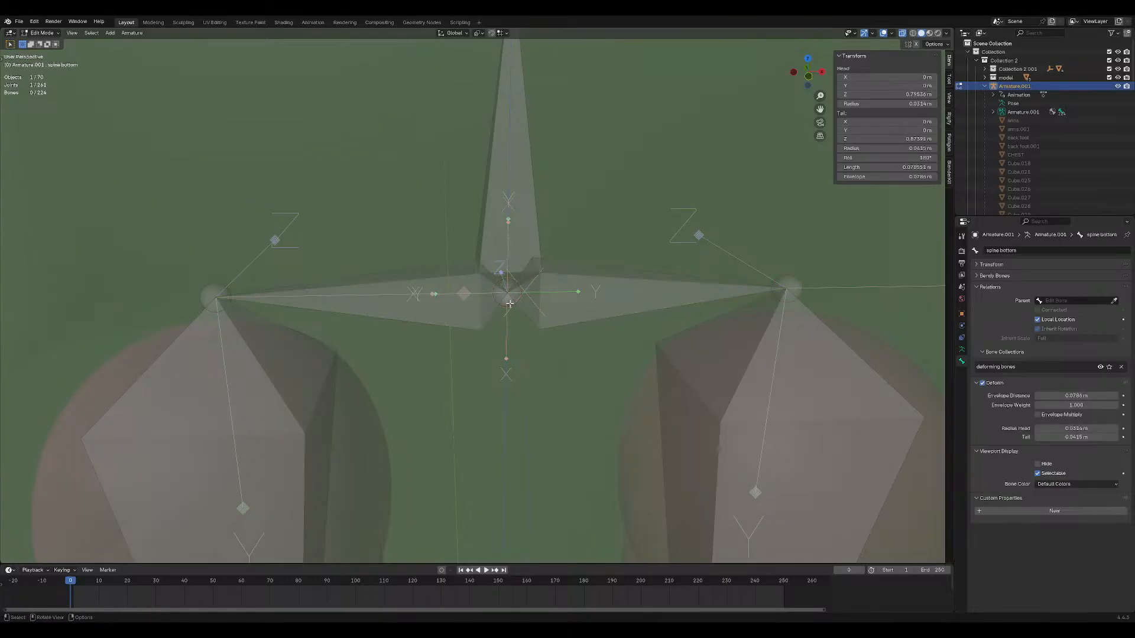
click(509, 303)
click(509, 303)
click(509, 303)
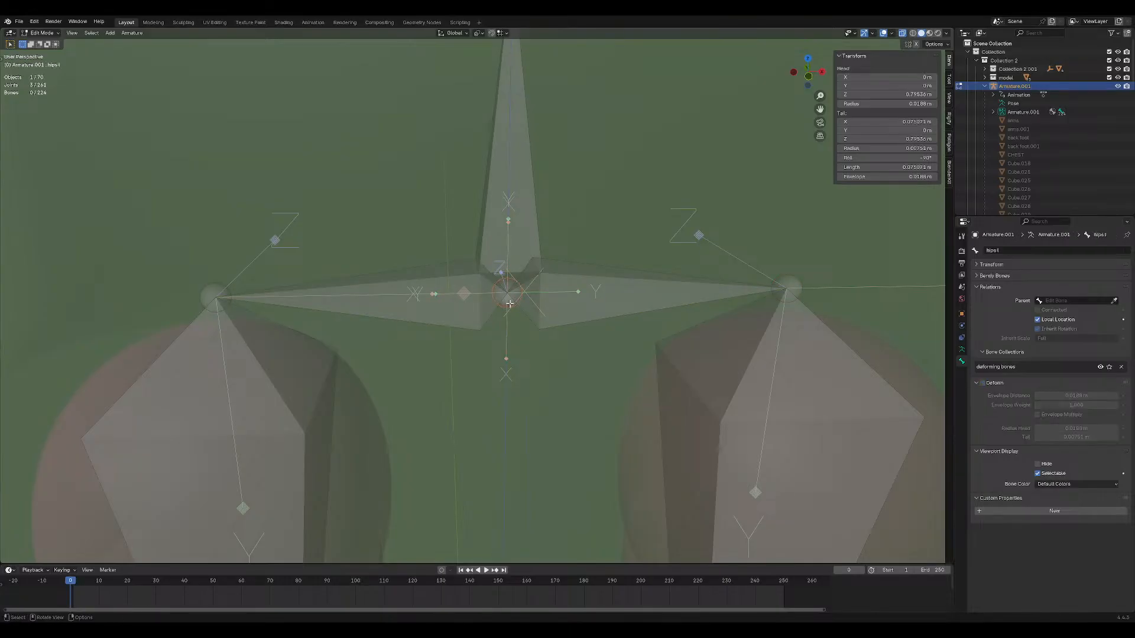
right_click(509, 304)
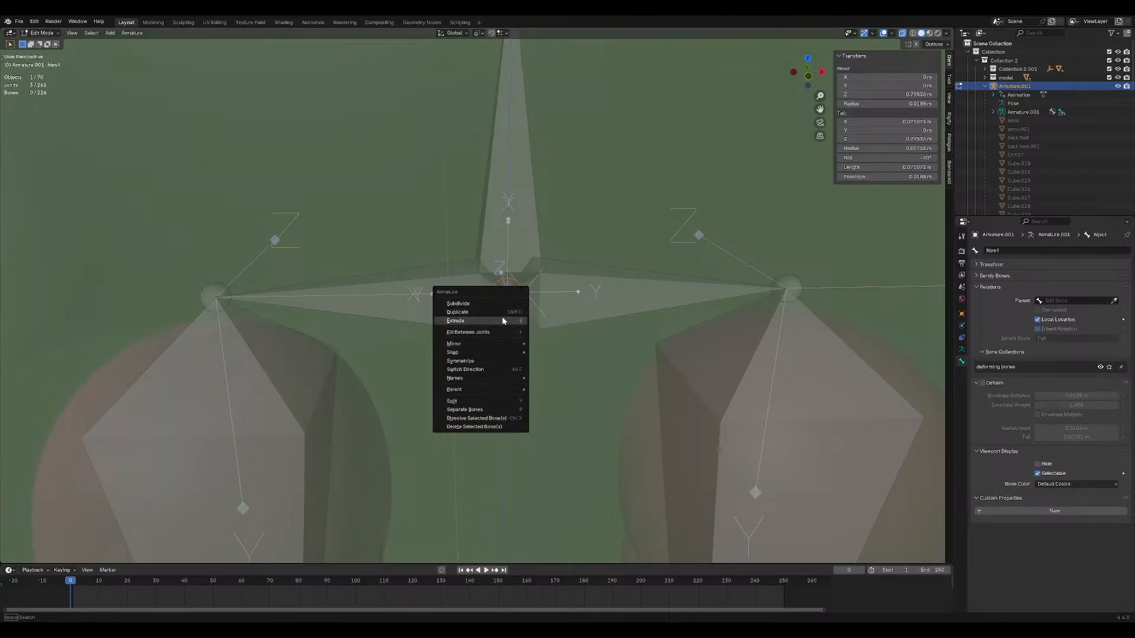
mouse_move(508, 357)
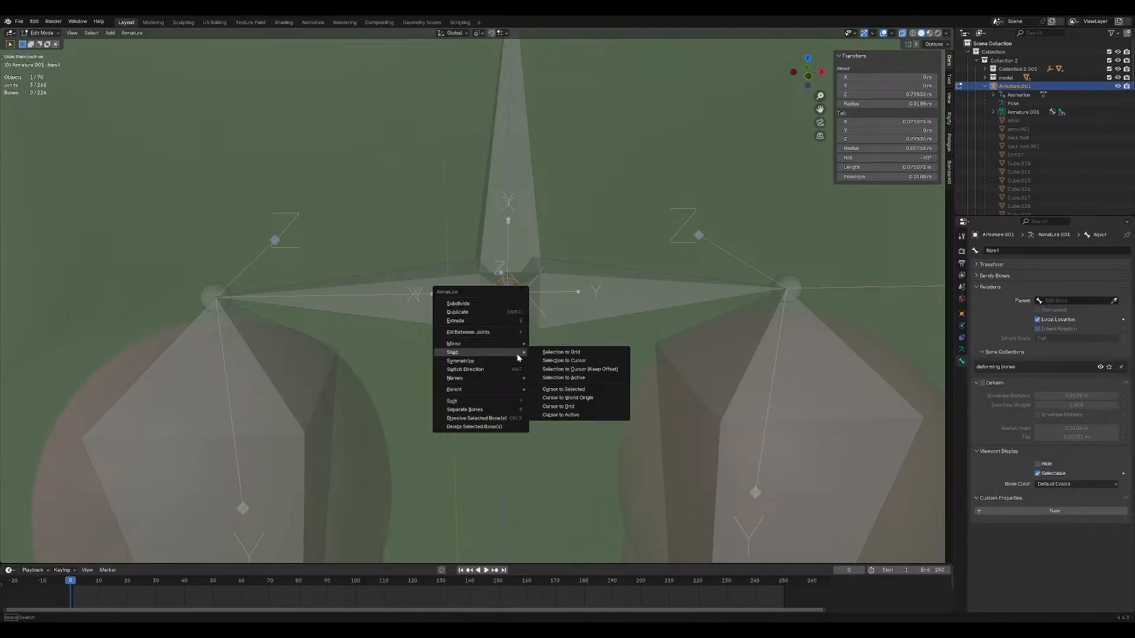
key(Escape)
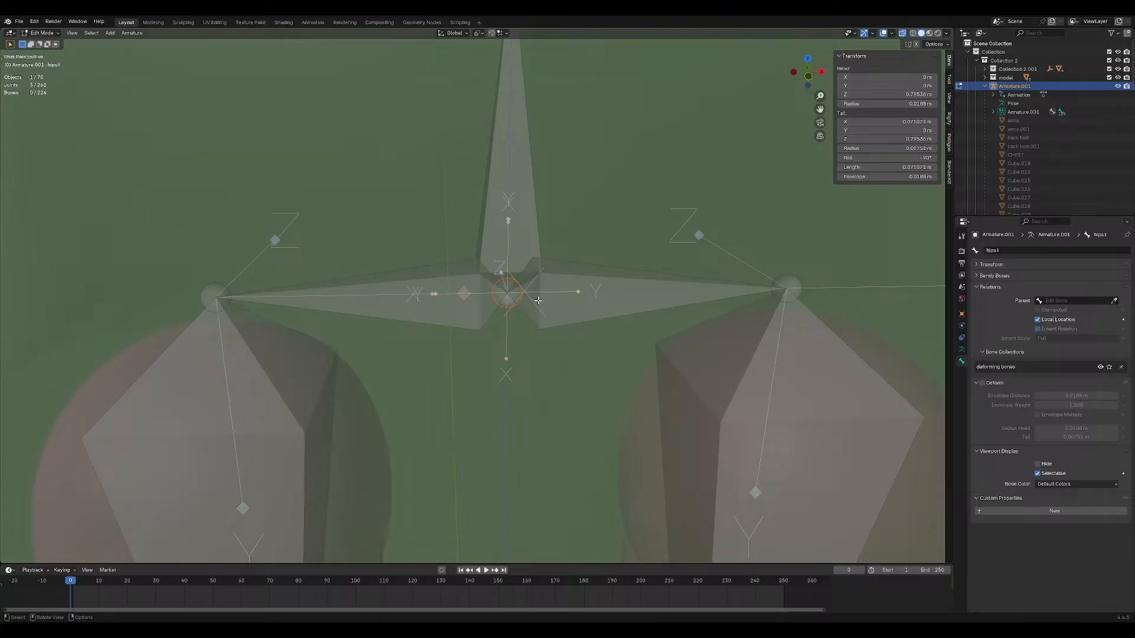
Try making a parent relation with Keep Offset from only the shared pelvis joint.
scroll(538, 300, up, 1)
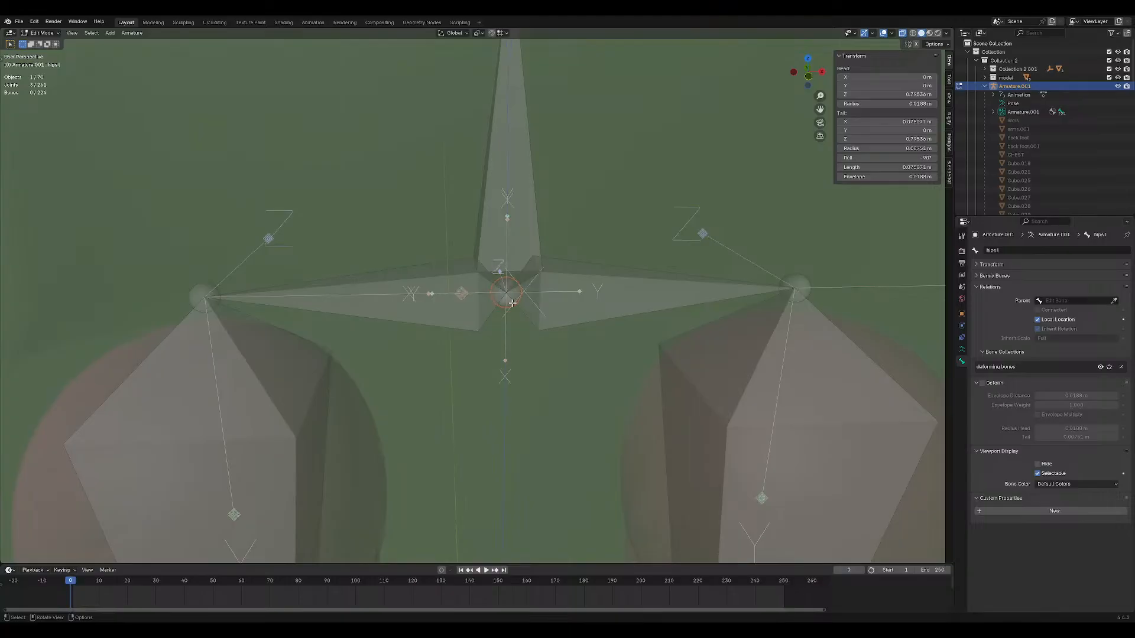
key(alt+p)
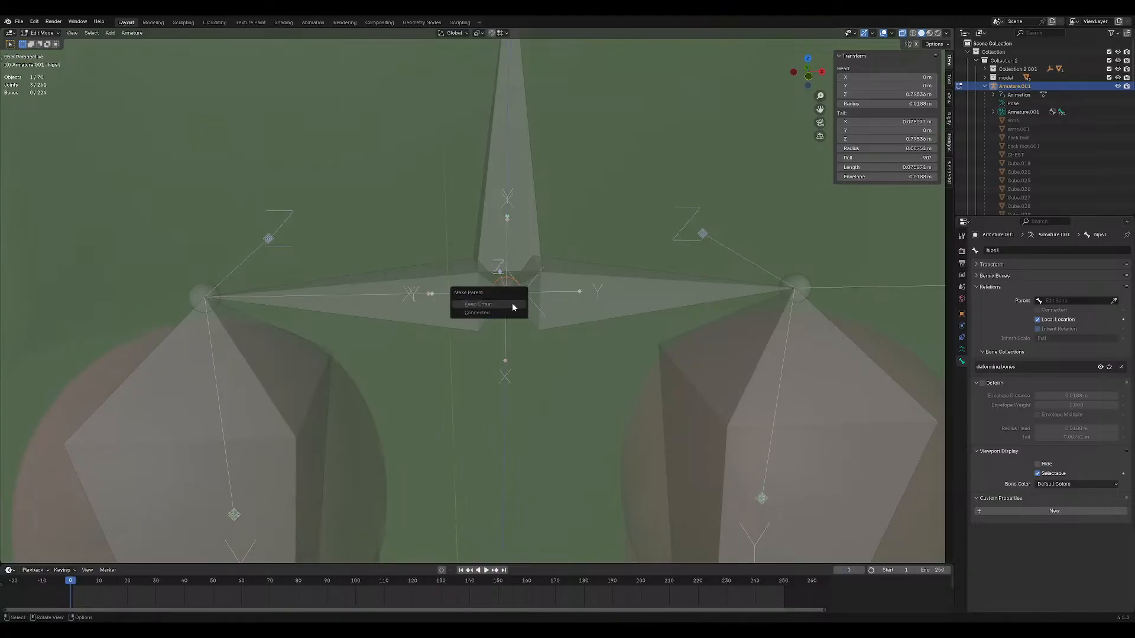
click(513, 305)
Try parenting the left hip bone to the right hip bone with the Connected option, and undo it.
click(622, 272)
shift+click(453, 317)
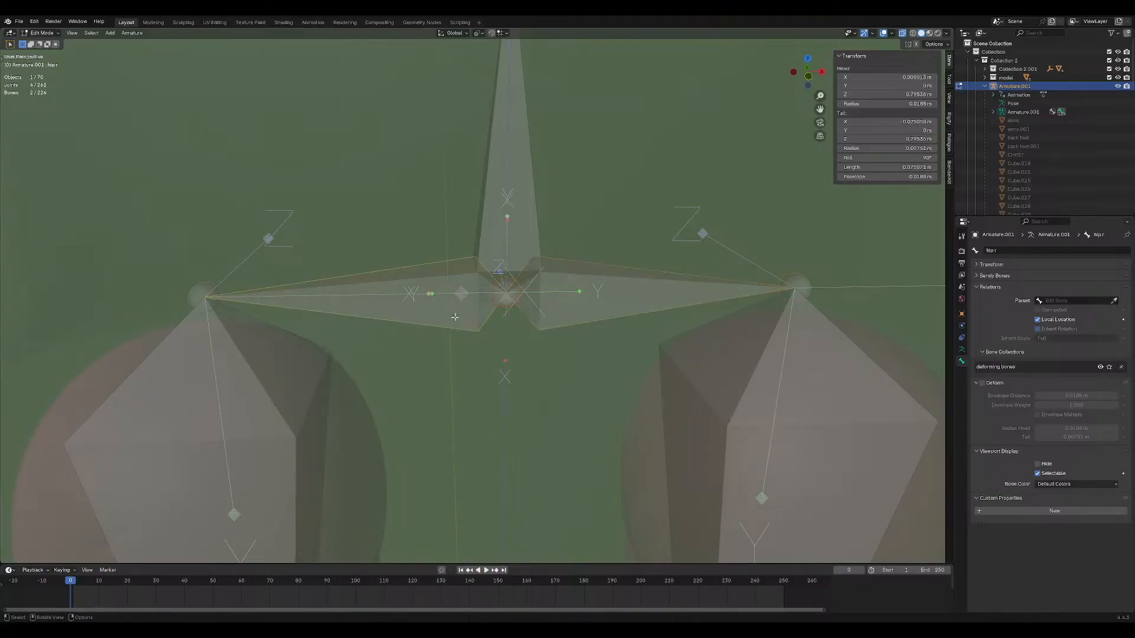
key(ctrl+p)
click(440, 326)
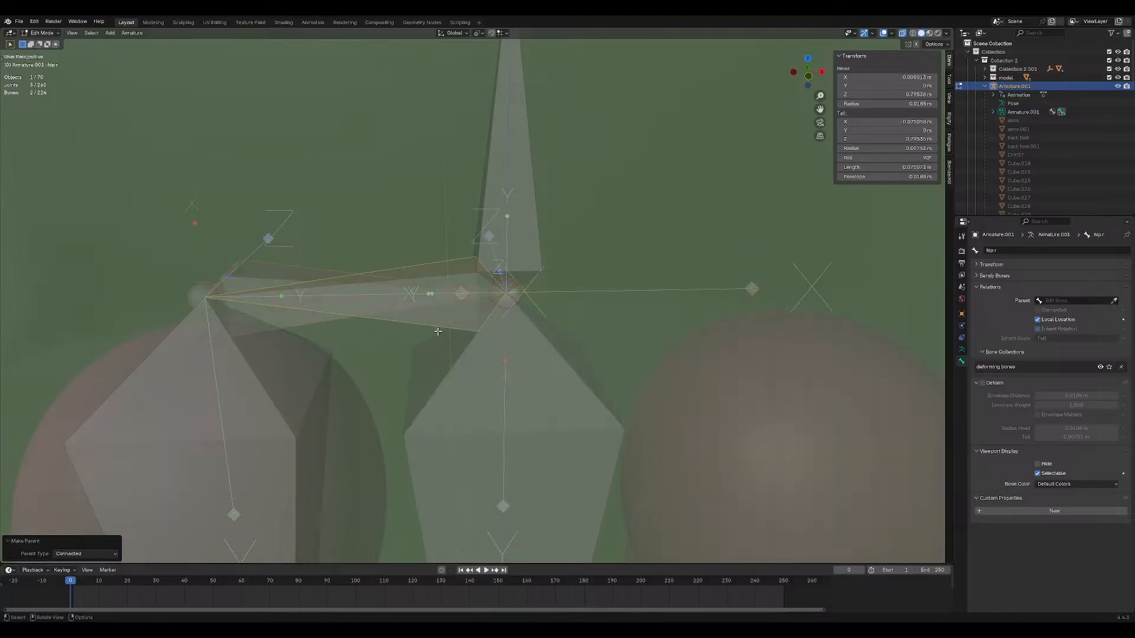
key(ctrl+z)
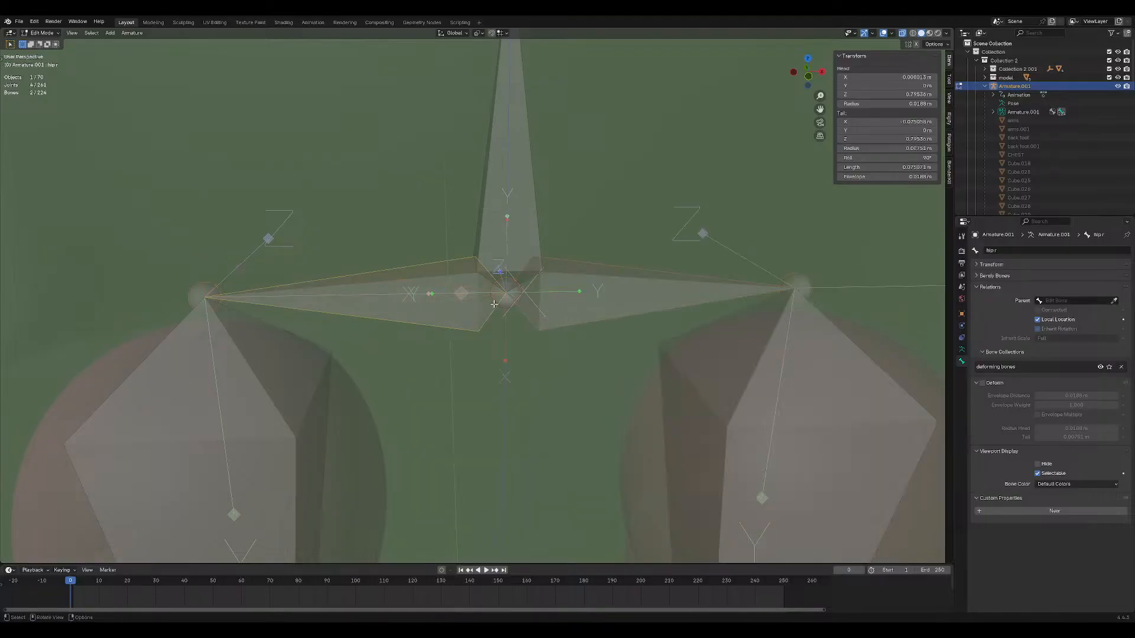
click(508, 300)
key(ctrl+p)
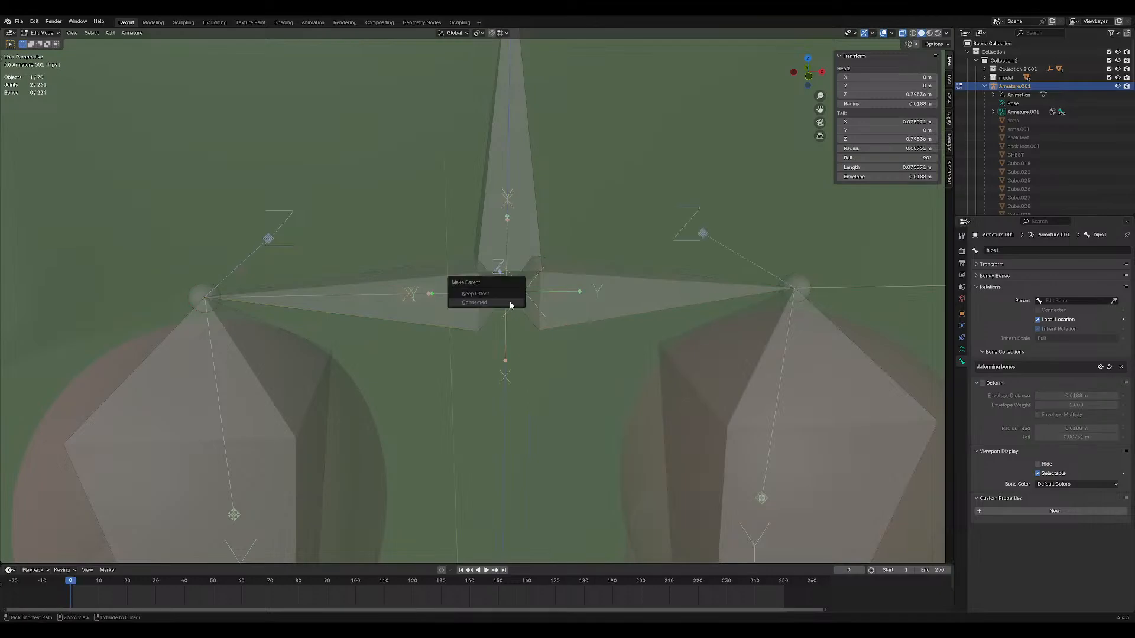
click(587, 306)
Parent the right hip bone to the left hip bone with the Connected option and check the resulting leg positions.
click(462, 308)
shift+click(590, 299)
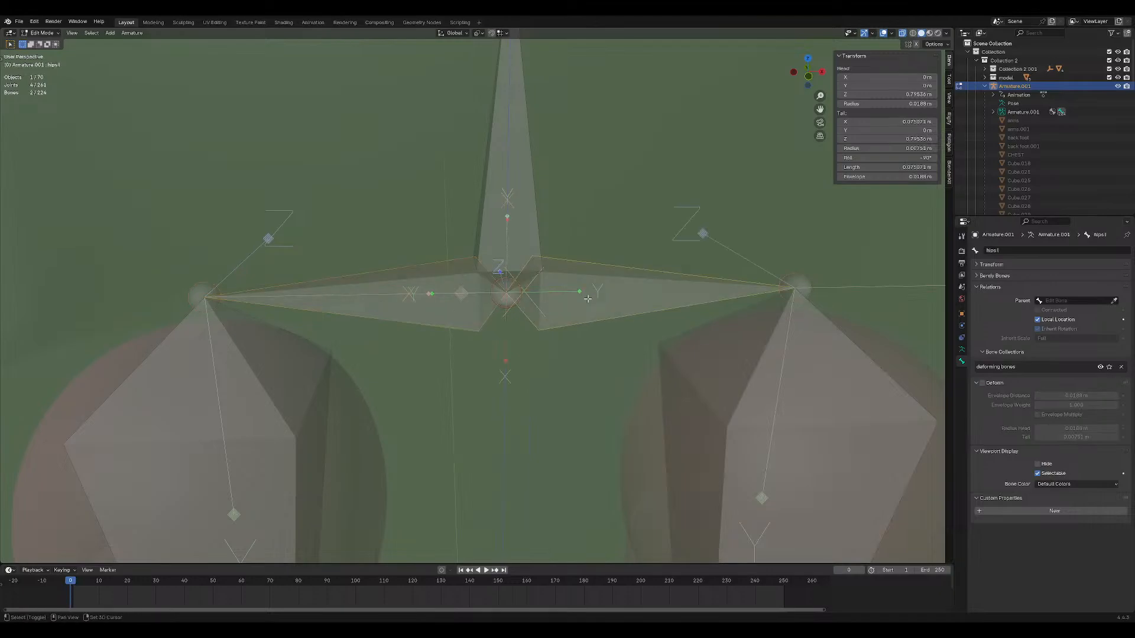
key(ctrl+p)
click(588, 299)
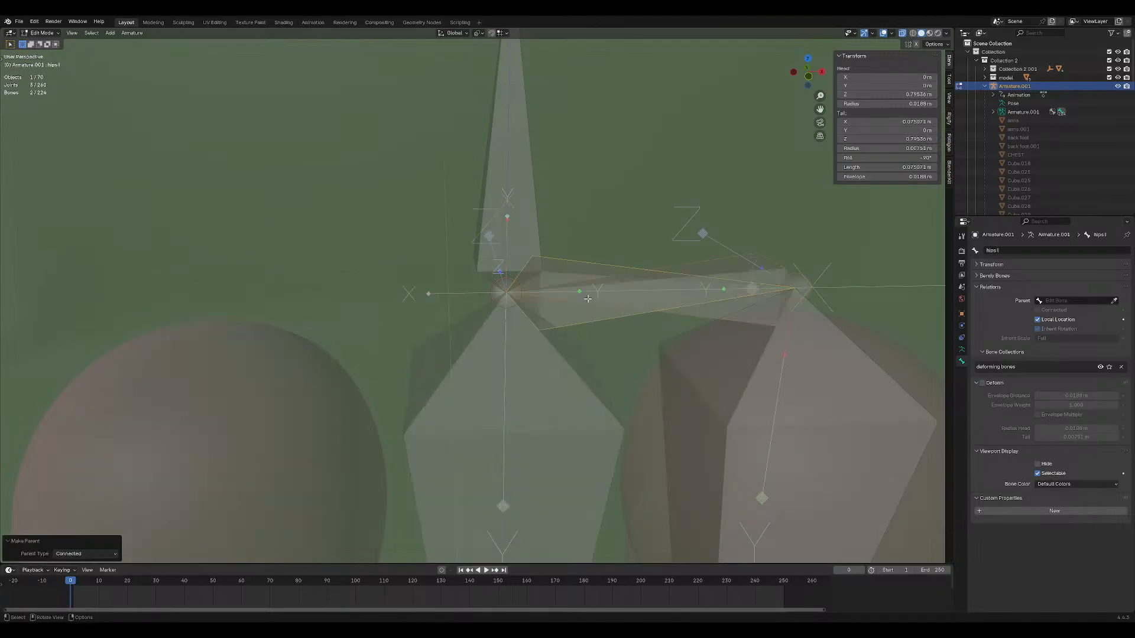
scroll(654, 319, down, 5)
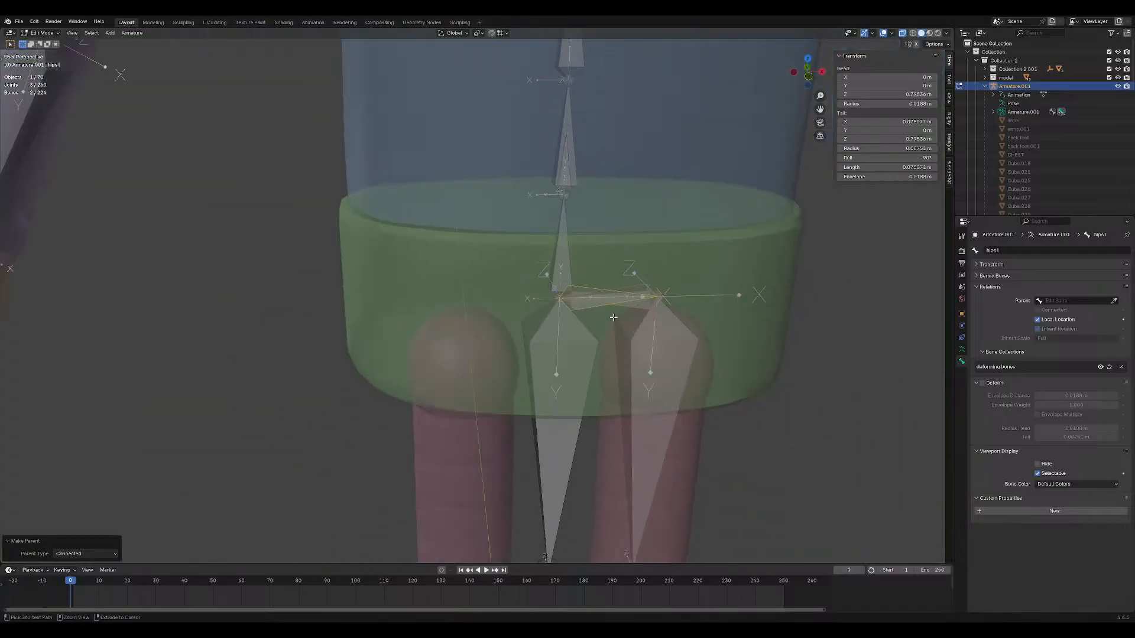
scroll(613, 318, up, 4)
scroll(603, 322, down, 5)
scroll(601, 326, down, 4)
scroll(456, 343, up, 10)
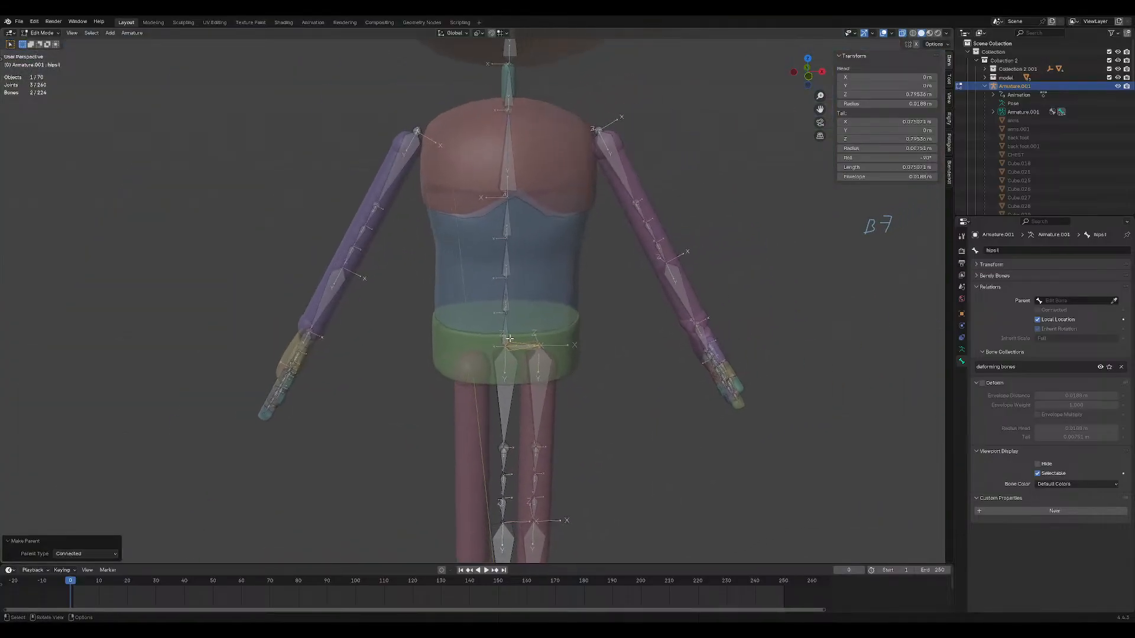
Try parenting both hip bones to the lowest spine bone with the Connected option, and undo it.
shift+click(458, 342)
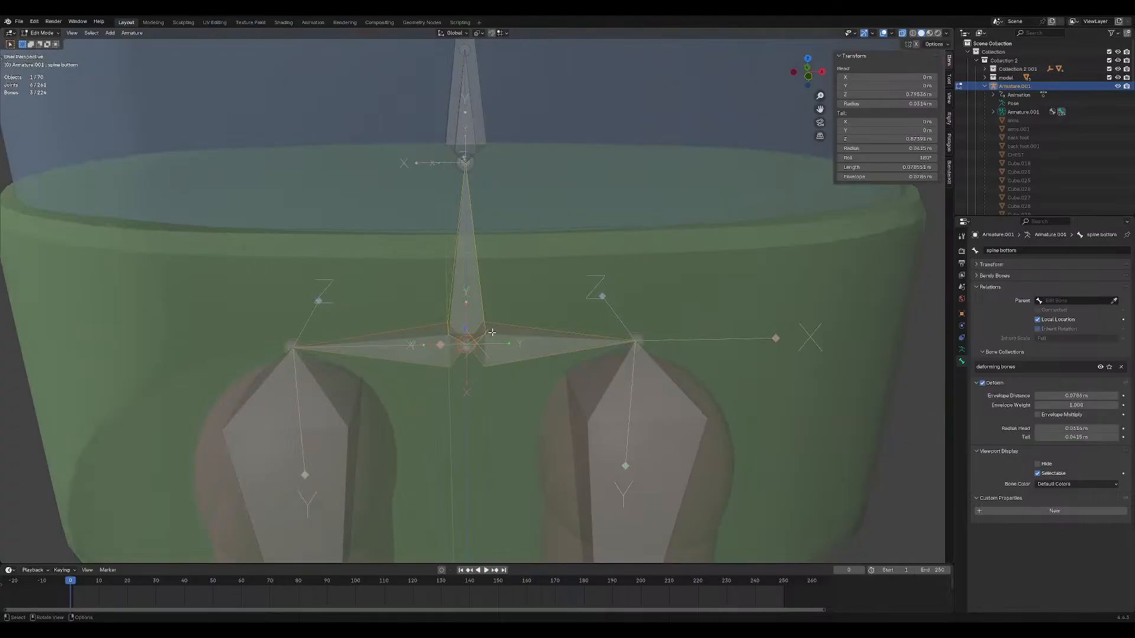
key(ctrl+p)
click(493, 332)
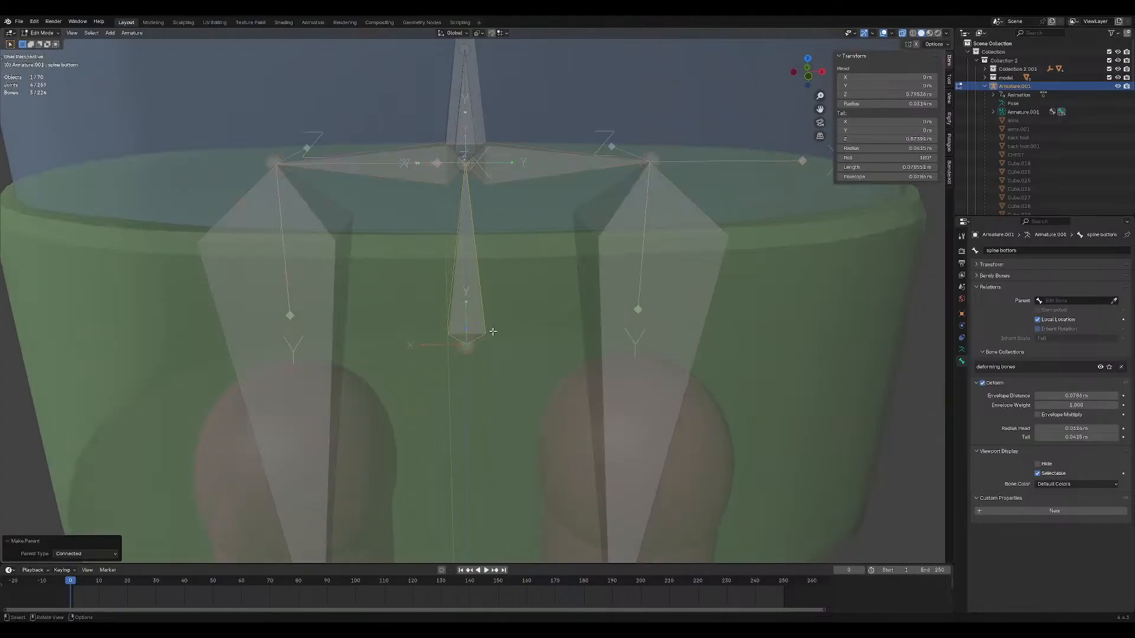
key(ctrl+z)
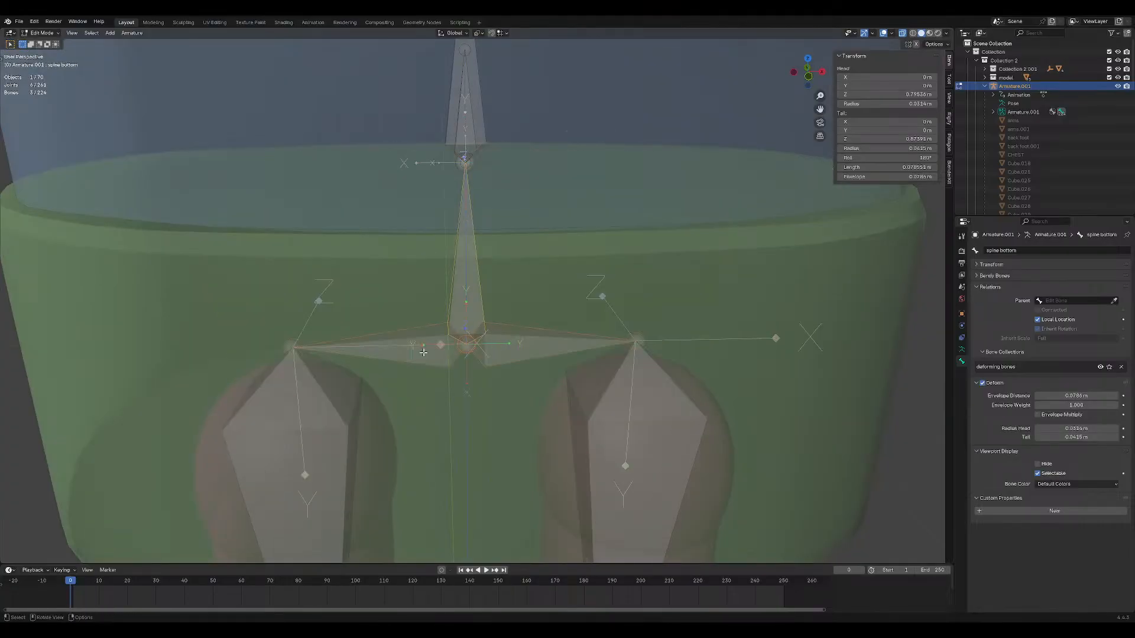
Select the left and right hip bones alternately to compare them around their shared joint.
middle_drag(422, 287, 423, 302)
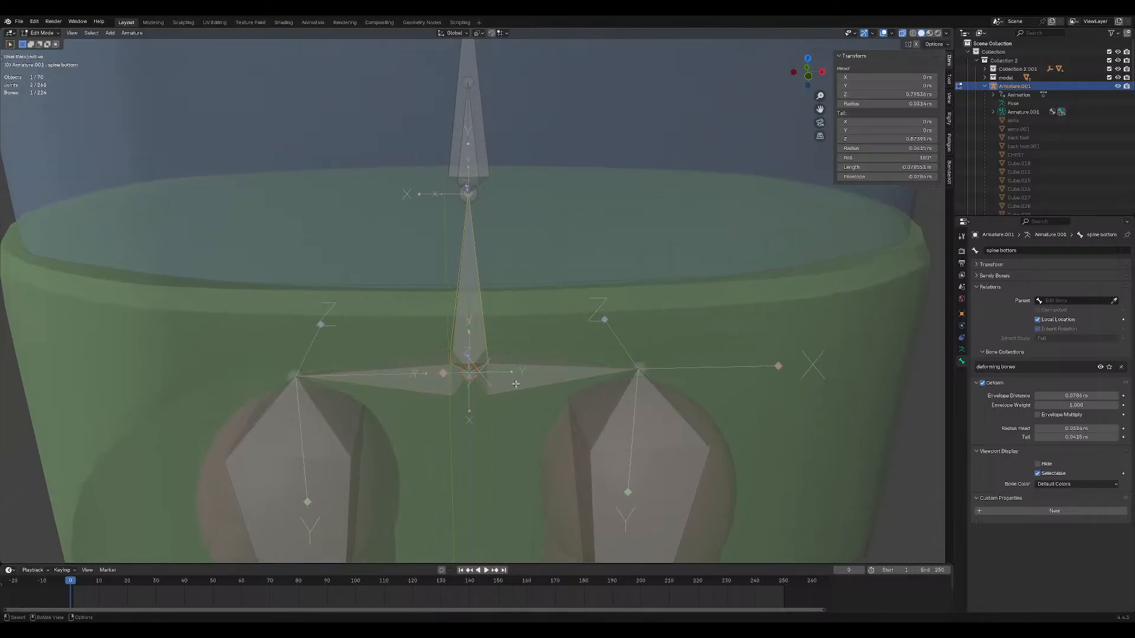
click(440, 386)
click(439, 386)
click(504, 381)
click(437, 380)
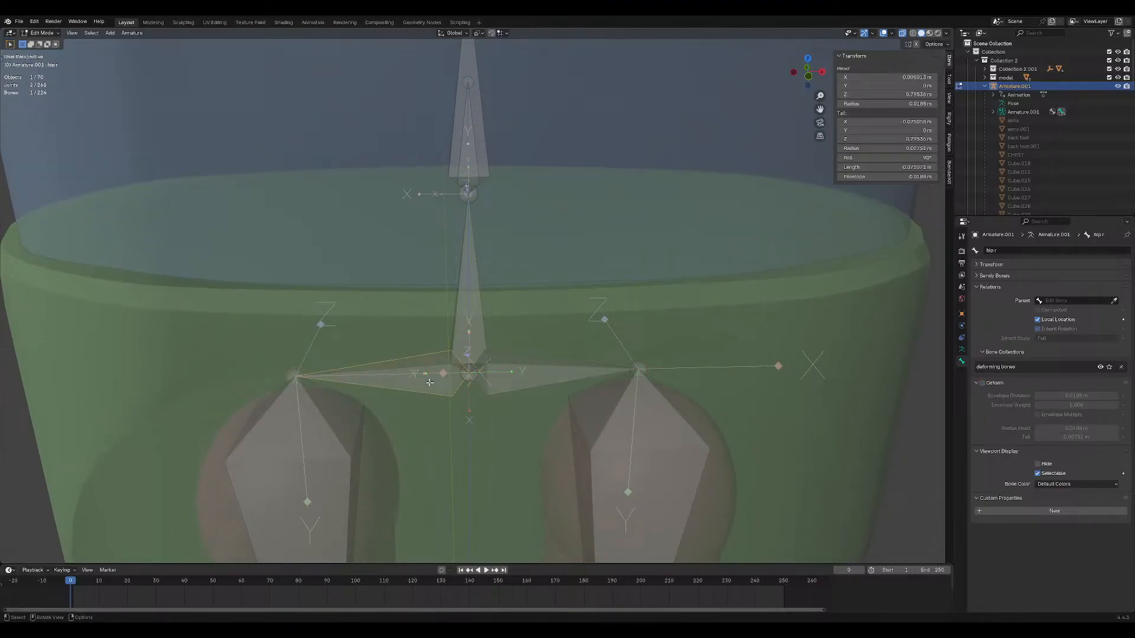
click(504, 381)
click(434, 382)
click(516, 379)
click(435, 383)
click(509, 380)
click(432, 383)
click(510, 380)
click(428, 383)
middle_drag(429, 383, 432, 360)
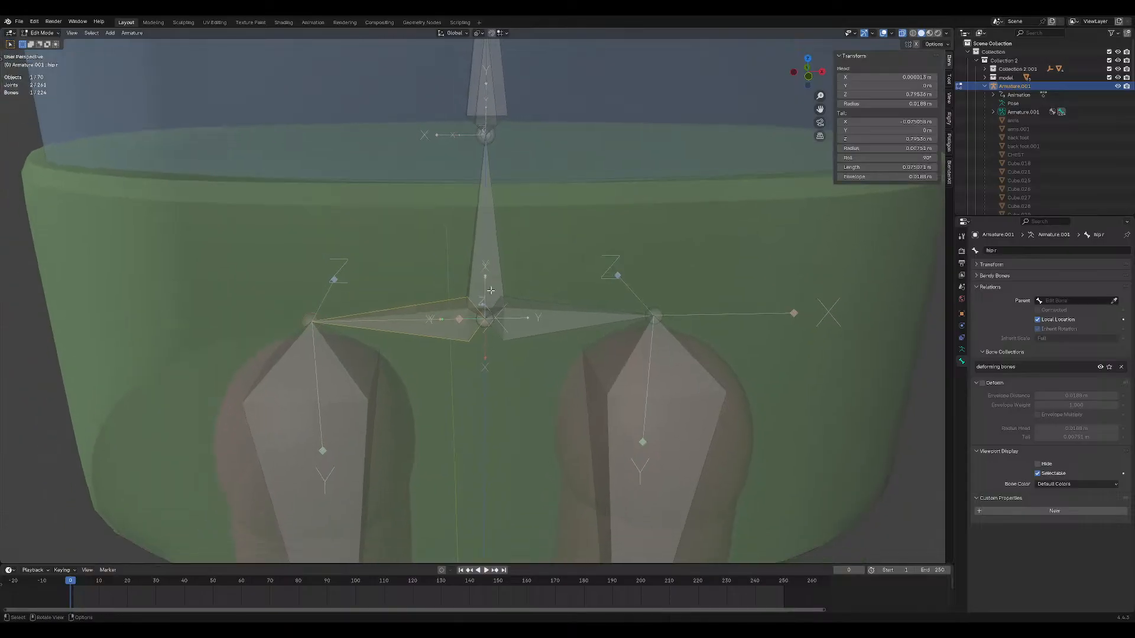
Try moving the right hip bone away from the shared pelvis joint to test how its leg follows, and cancel each move.
key(g)
right_click(487, 353)
scroll(519, 335, down, 3)
key(g)
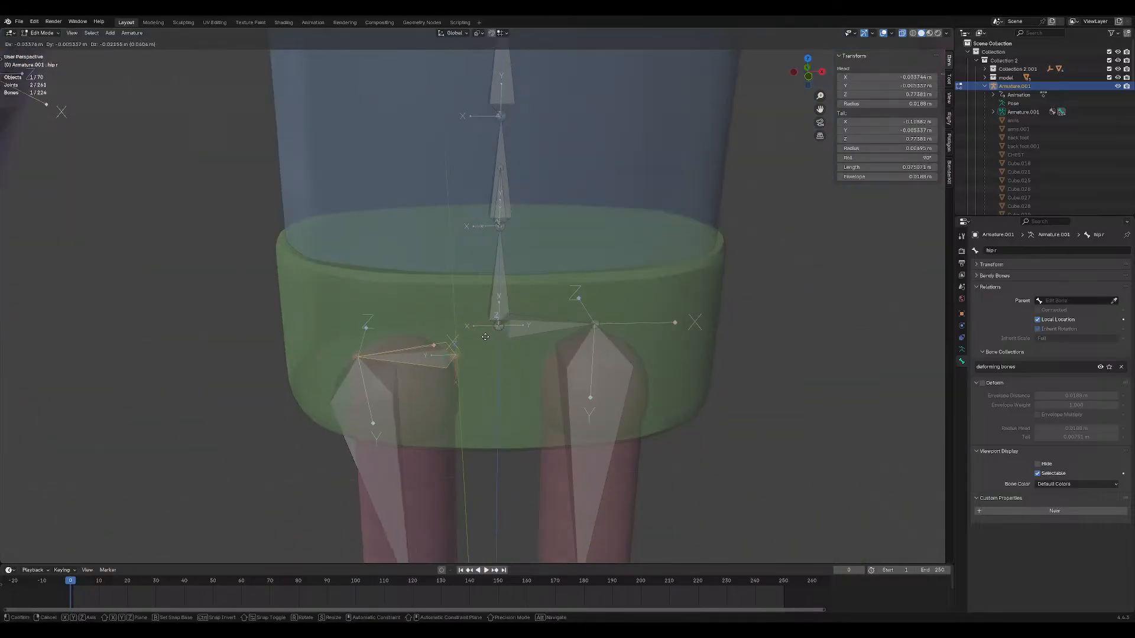
right_click(444, 357)
scroll(502, 322, up, 4)
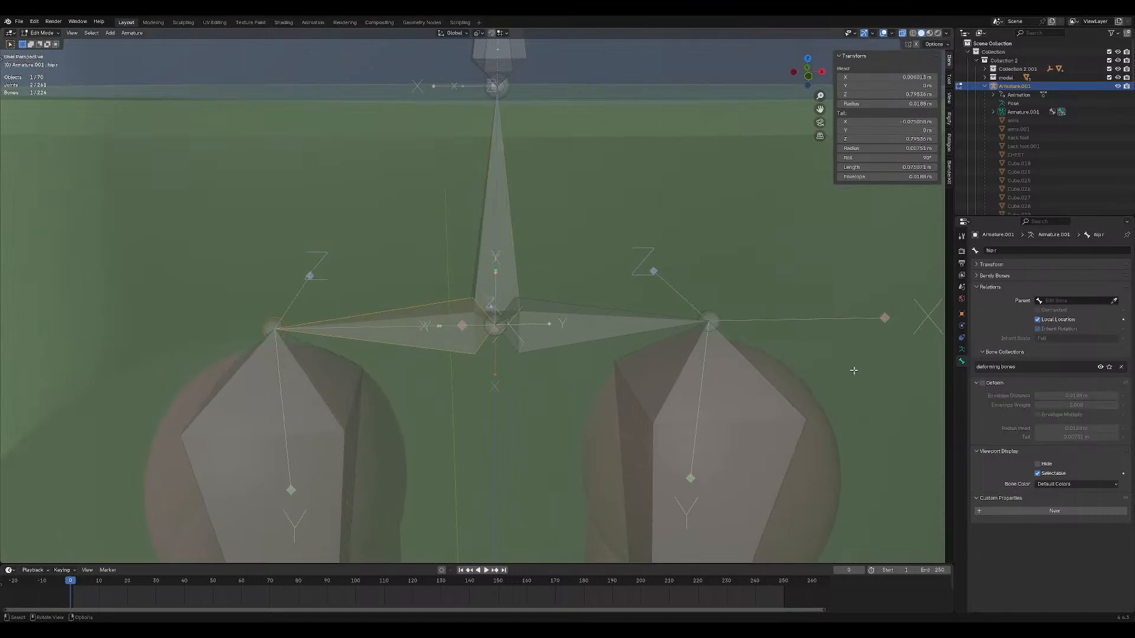
click(328, 423)
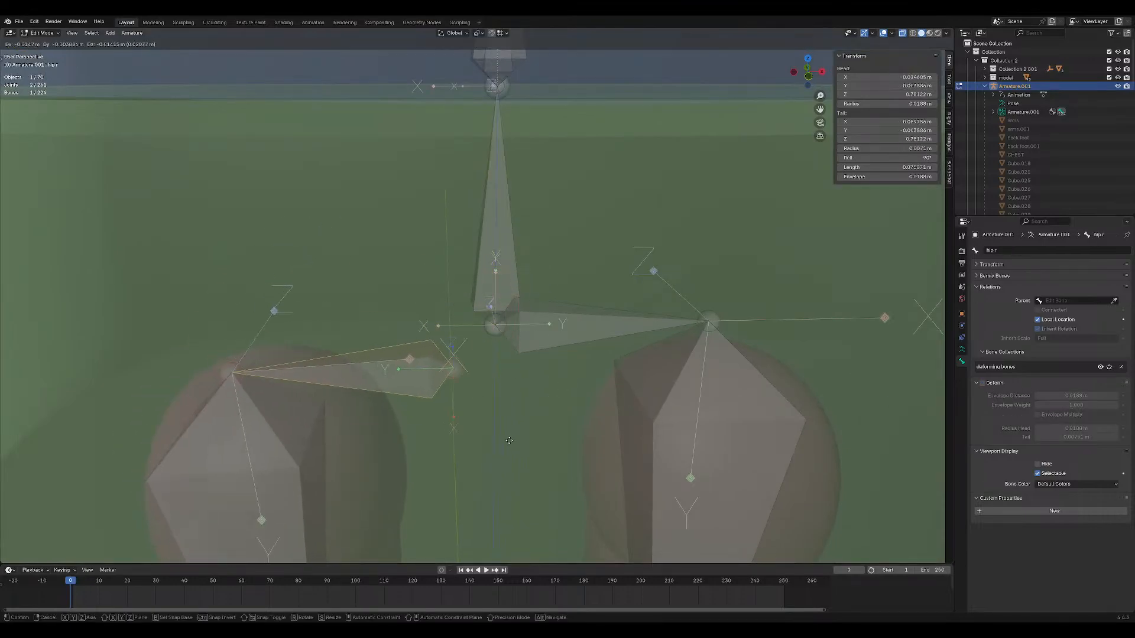
shift+middle_drag(329, 423, 373, 421)
Try separating both hip bones from the armature with Separate Bones, and undo it.
click(369, 336)
click(313, 328)
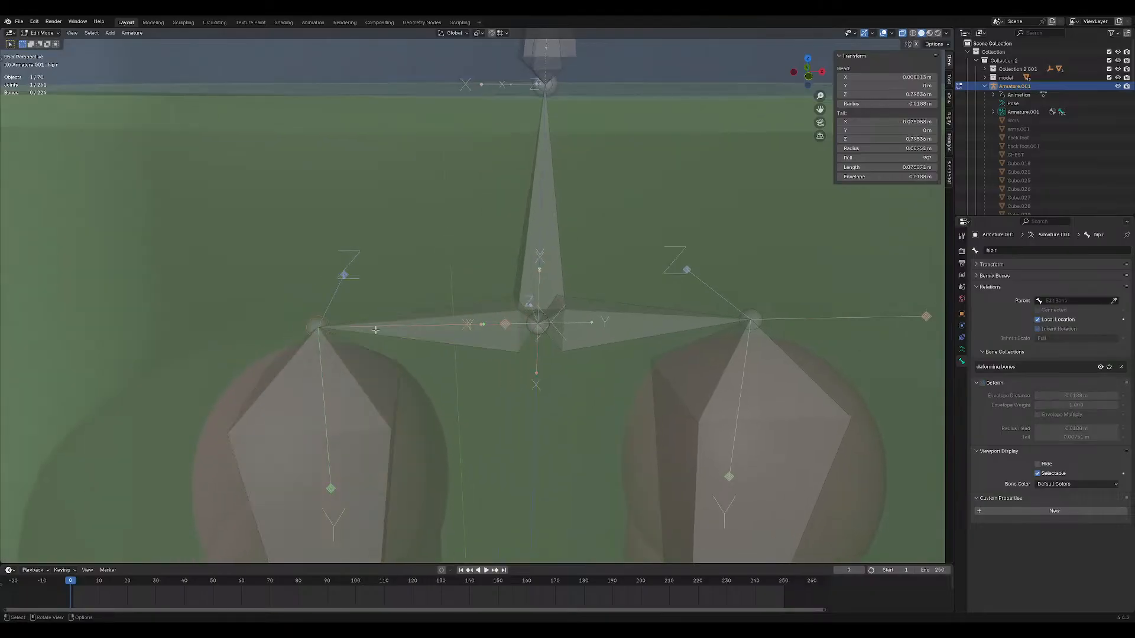
click(466, 344)
right_click(466, 333)
shift+click(552, 338)
right_click(486, 338)
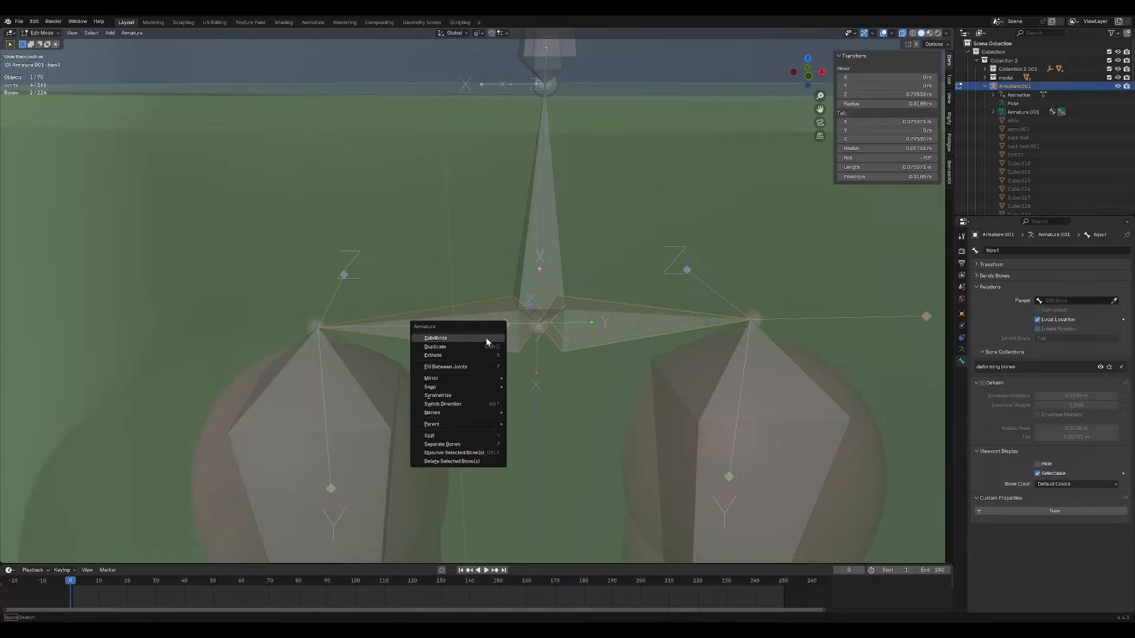
click(489, 443)
scroll(508, 355, down, 5)
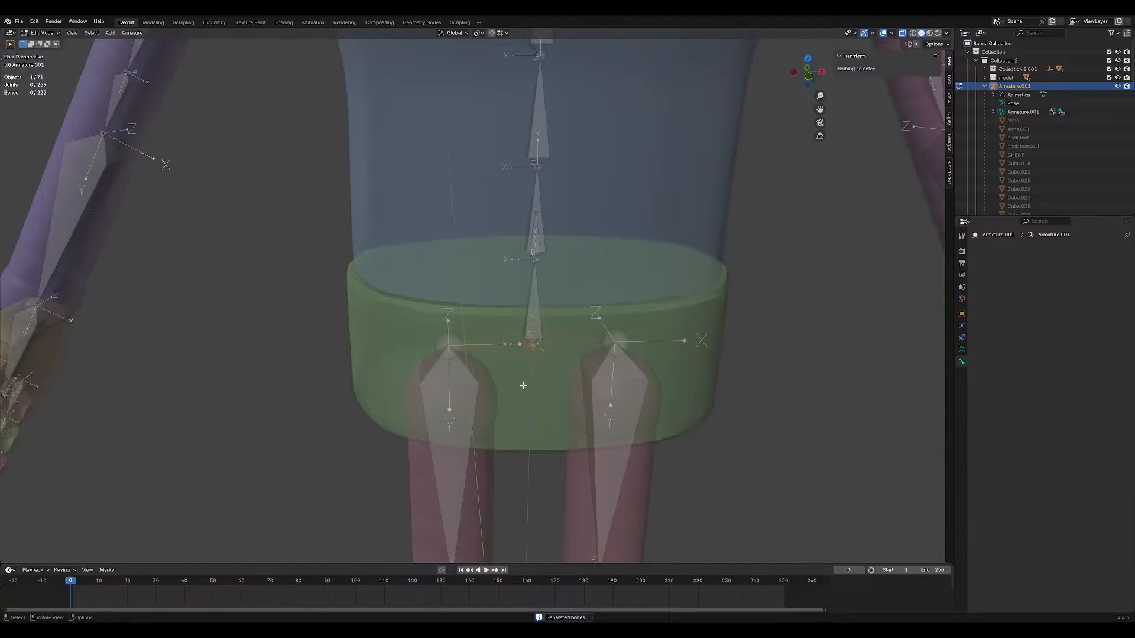
scroll(519, 385, up, 4)
key(ctrl+z)
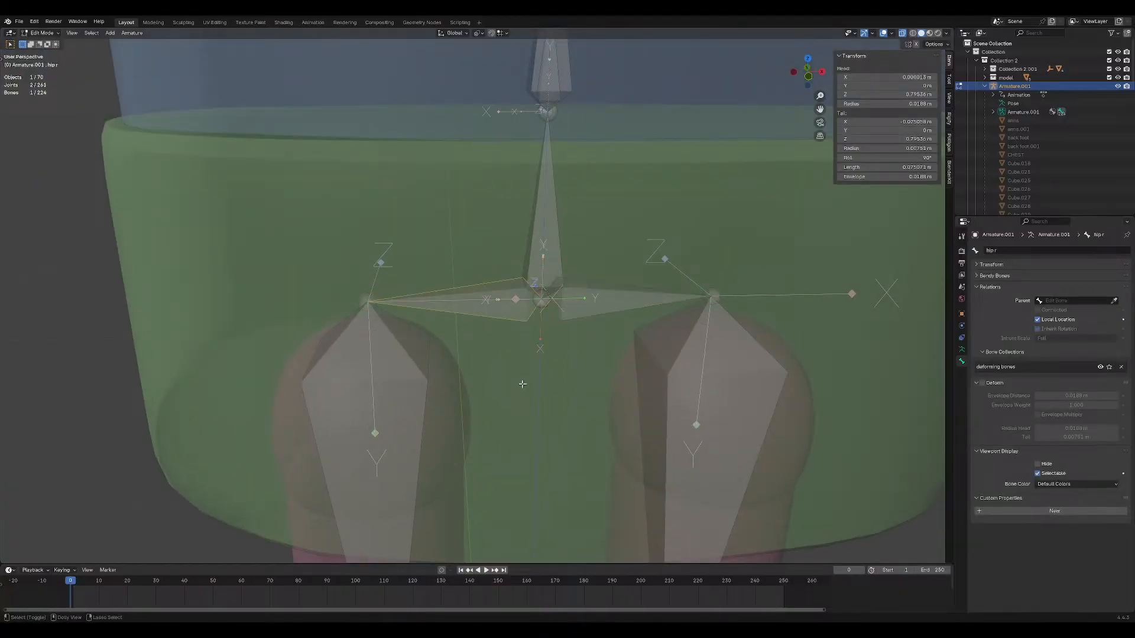
Try separating only the right hip bone from the armature with Separate Bones, and undo it.
right_click(500, 312)
click(500, 312)
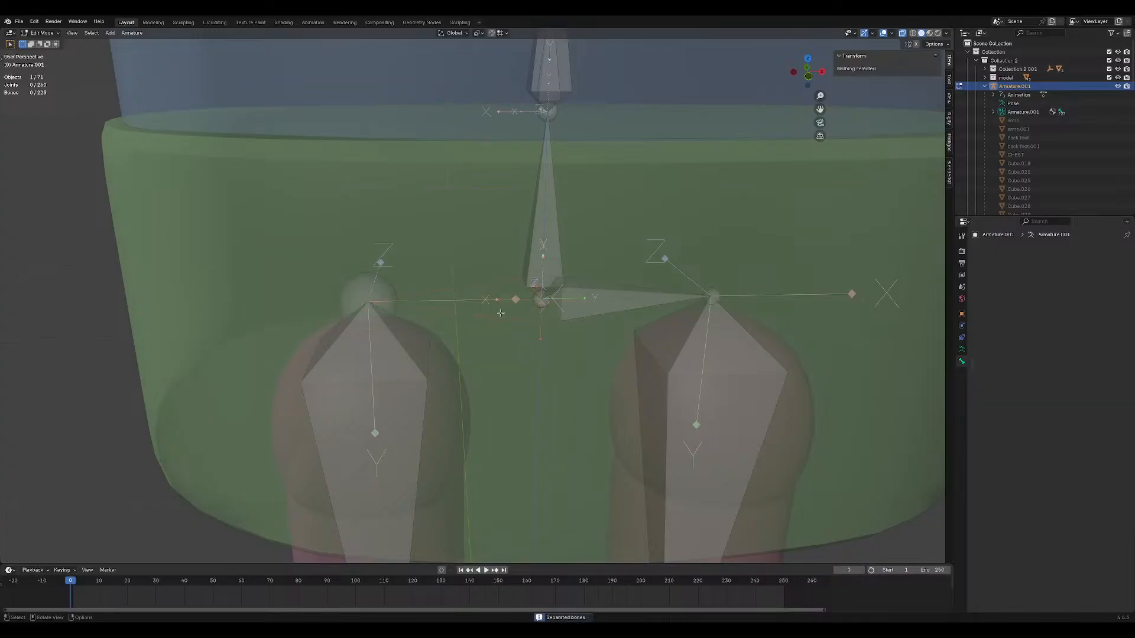
right_click(471, 305)
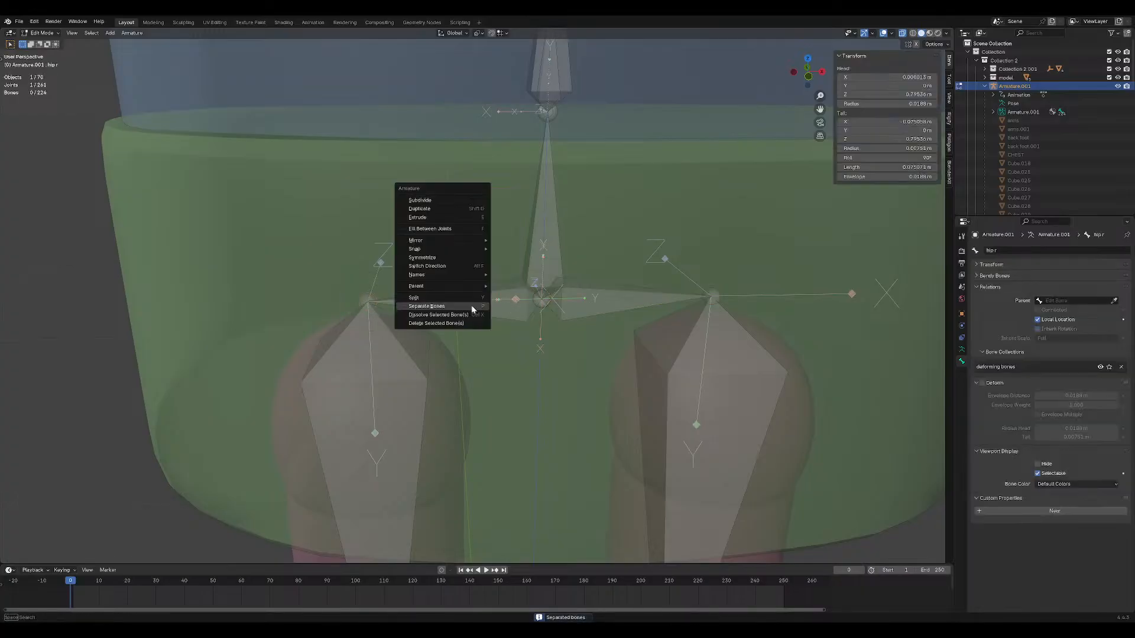
click(470, 305)
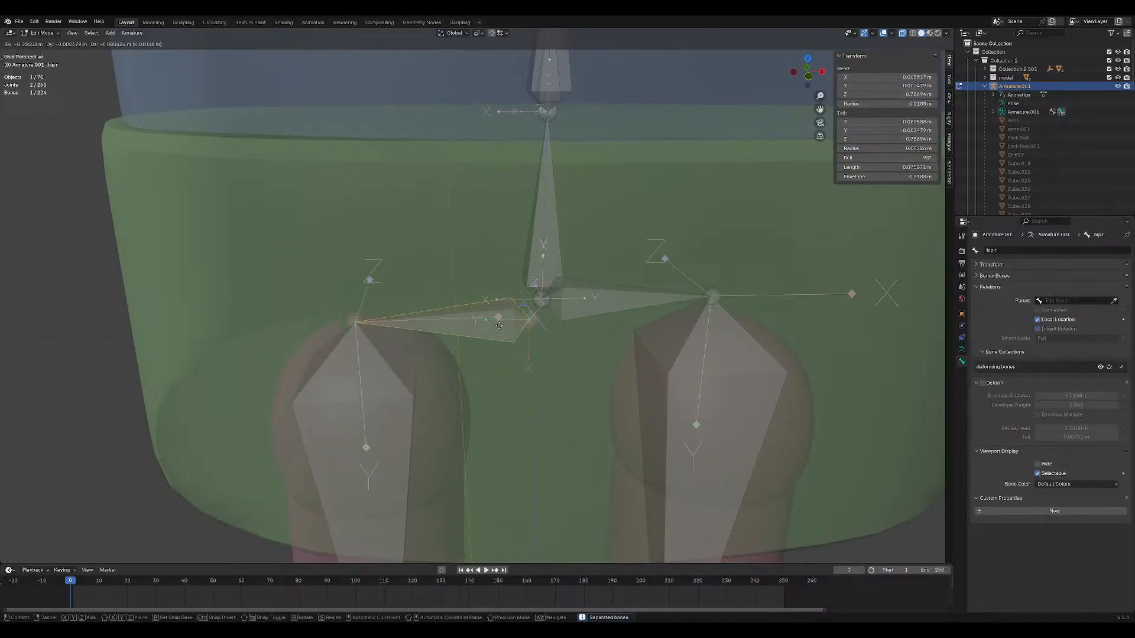
click(498, 327)
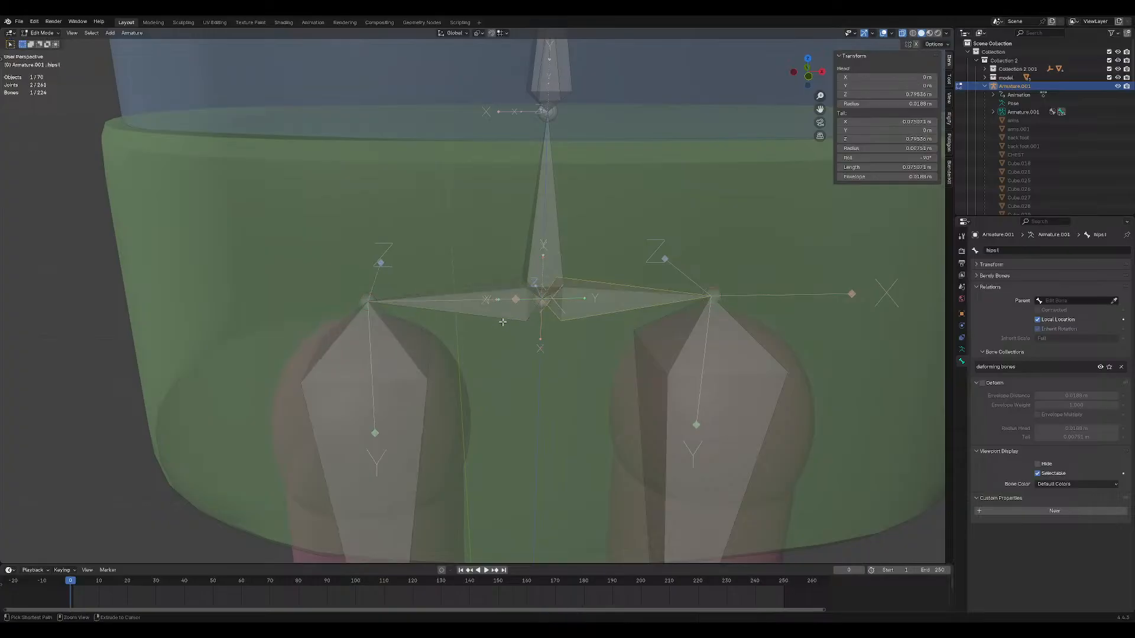
Try moving the right hip bone up and then far down the leg, and restore its original position.
click(427, 309)
click(500, 295)
key(g)
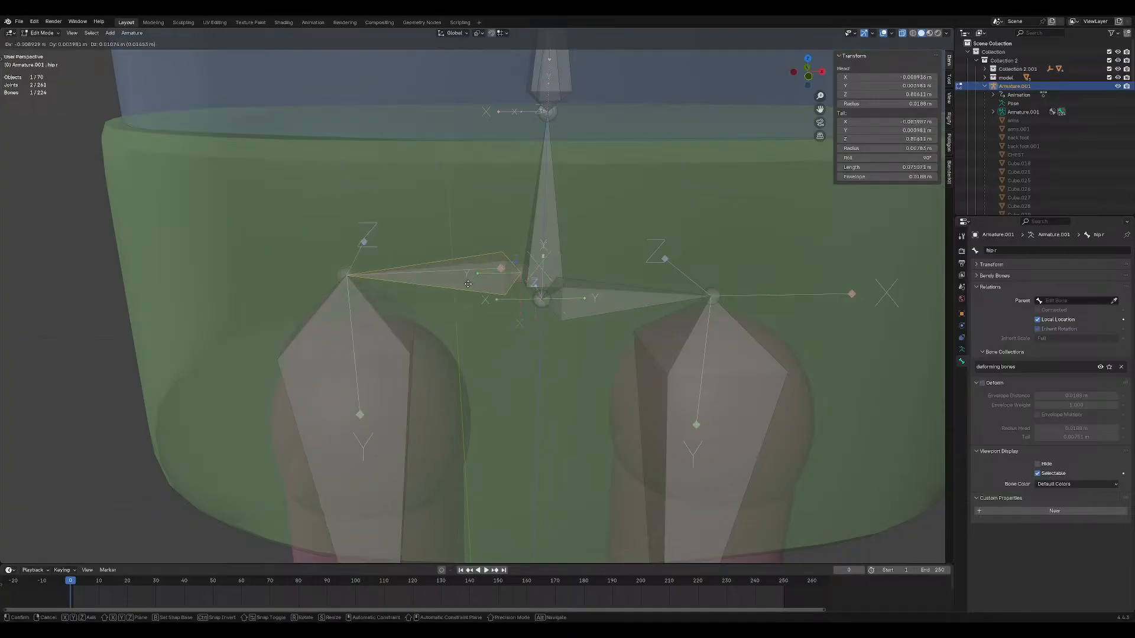
right_click(442, 284)
ctrl+middle_drag(441, 284, 491, 198)
key(g)
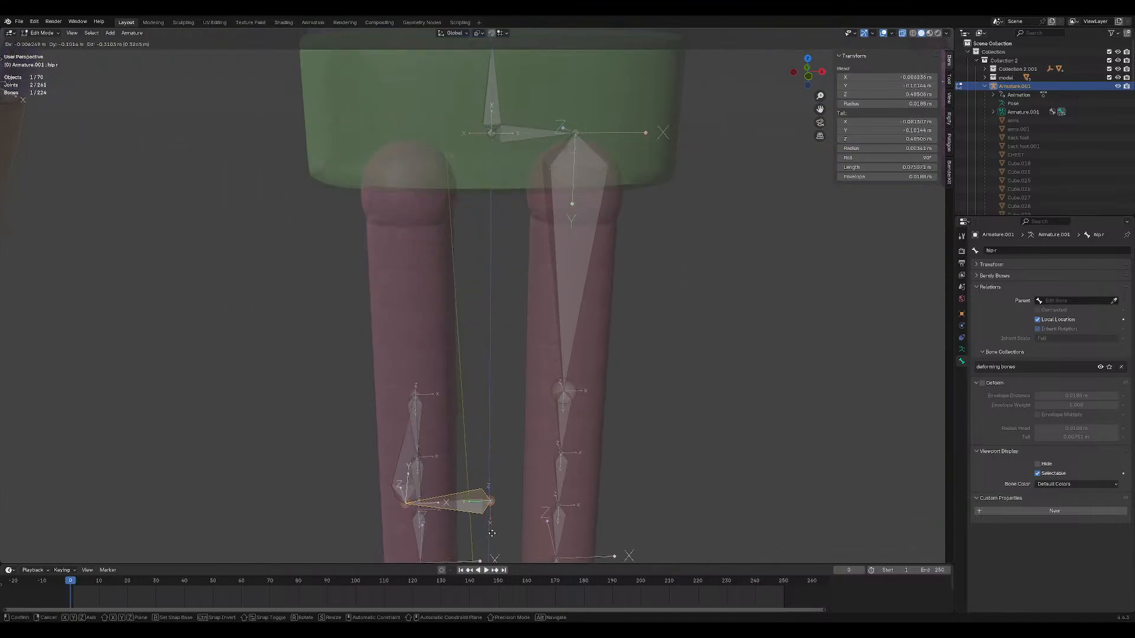
click(483, 239)
scroll(482, 239, down, 3)
click(463, 293)
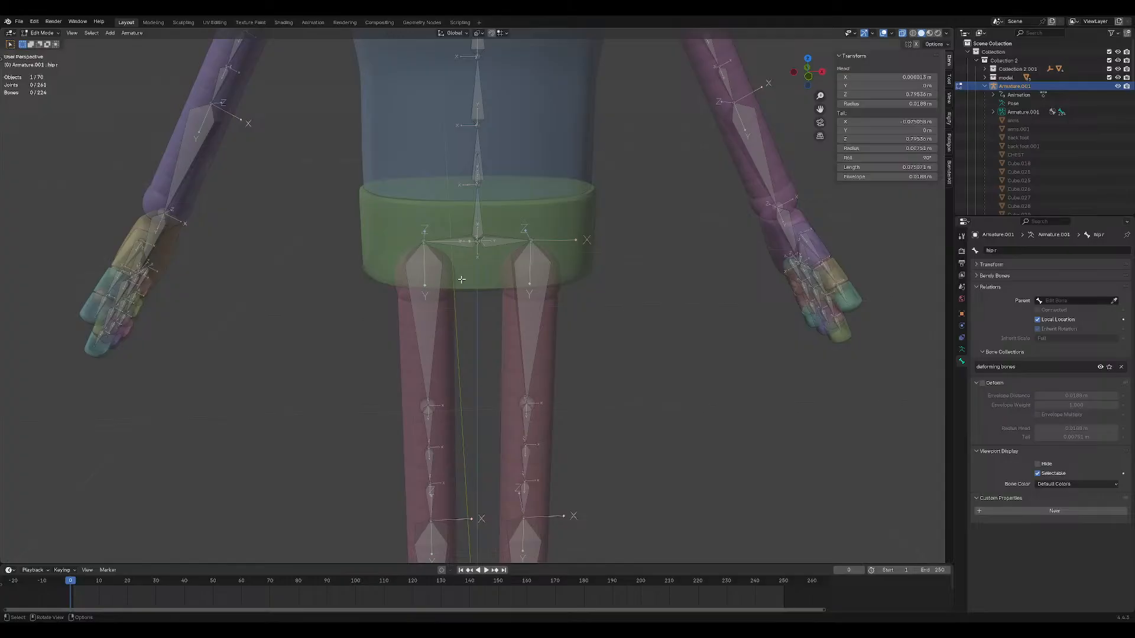
Select the left hip bone and view the armature's bone collections before returning to the bone's properties.
scroll(462, 280, up, 8)
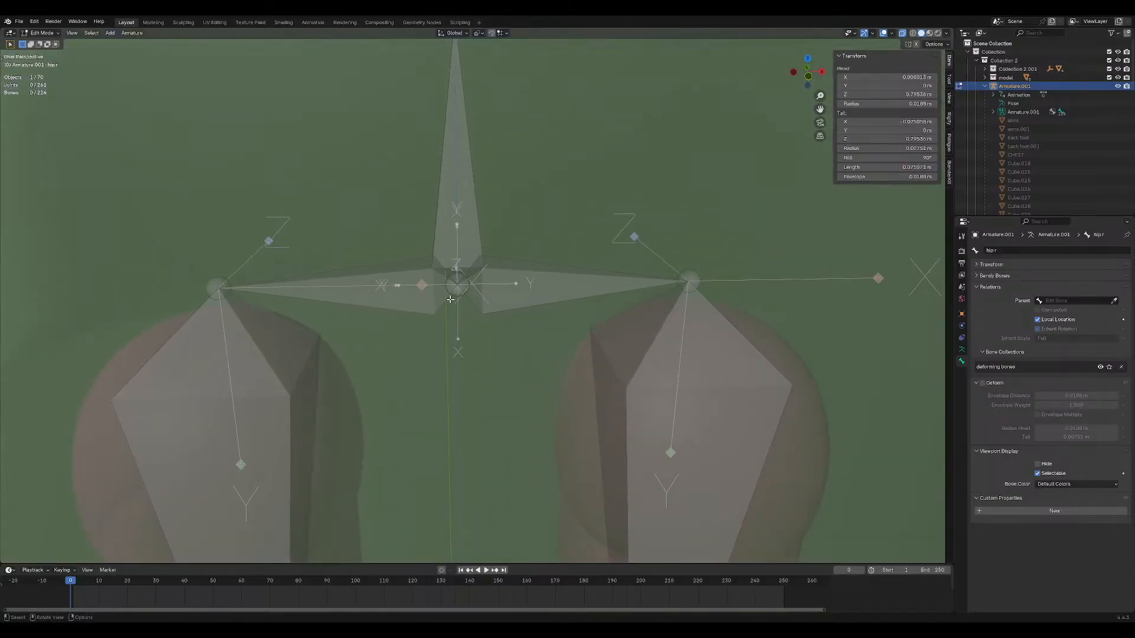
scroll(450, 300, up, 2)
scroll(503, 237, down, 4)
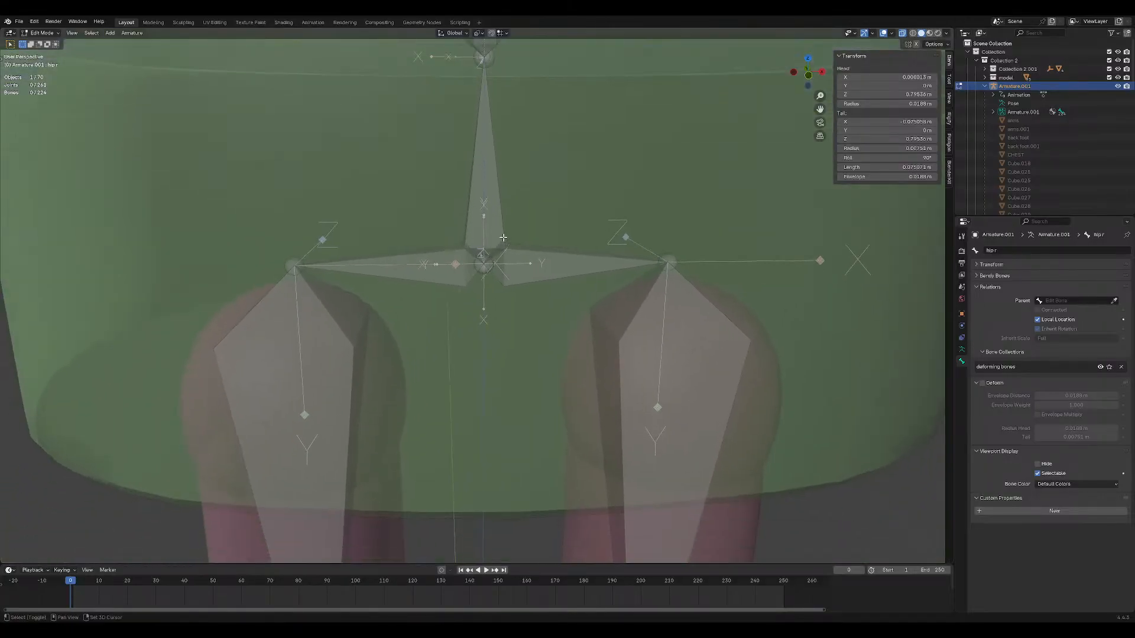
click(510, 267)
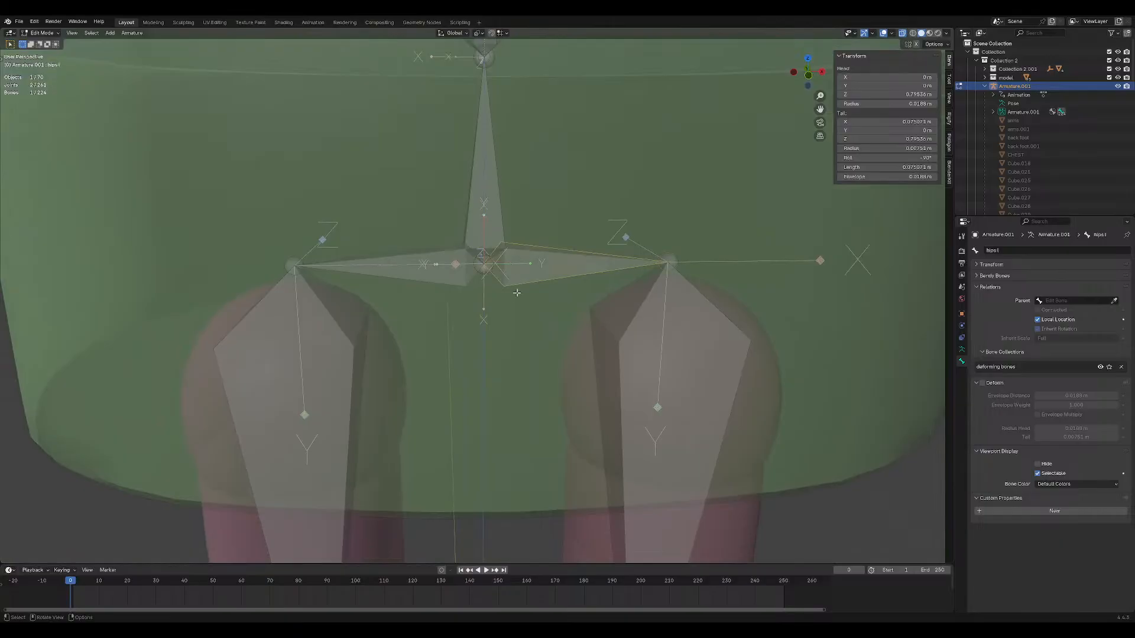
middle_drag(513, 297, 516, 296)
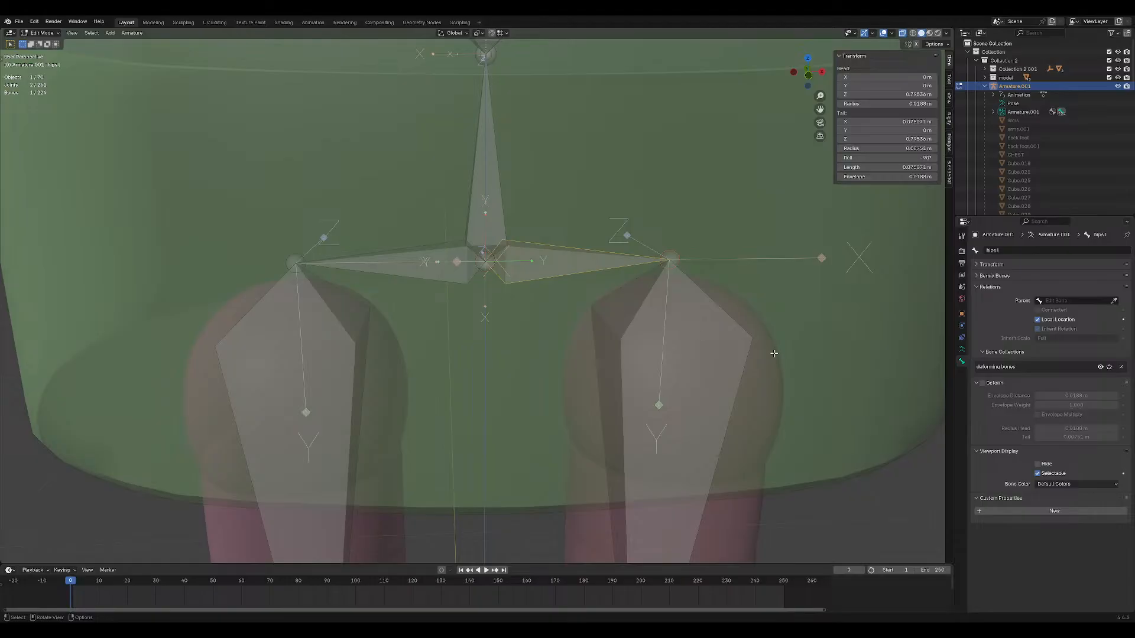
click(961, 350)
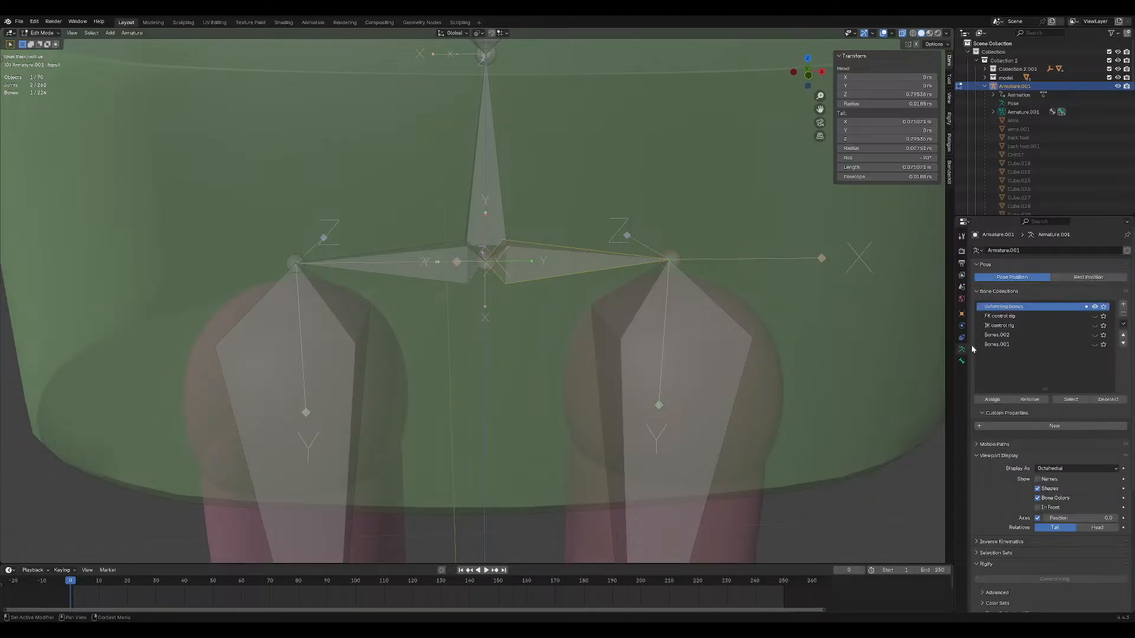
click(961, 361)
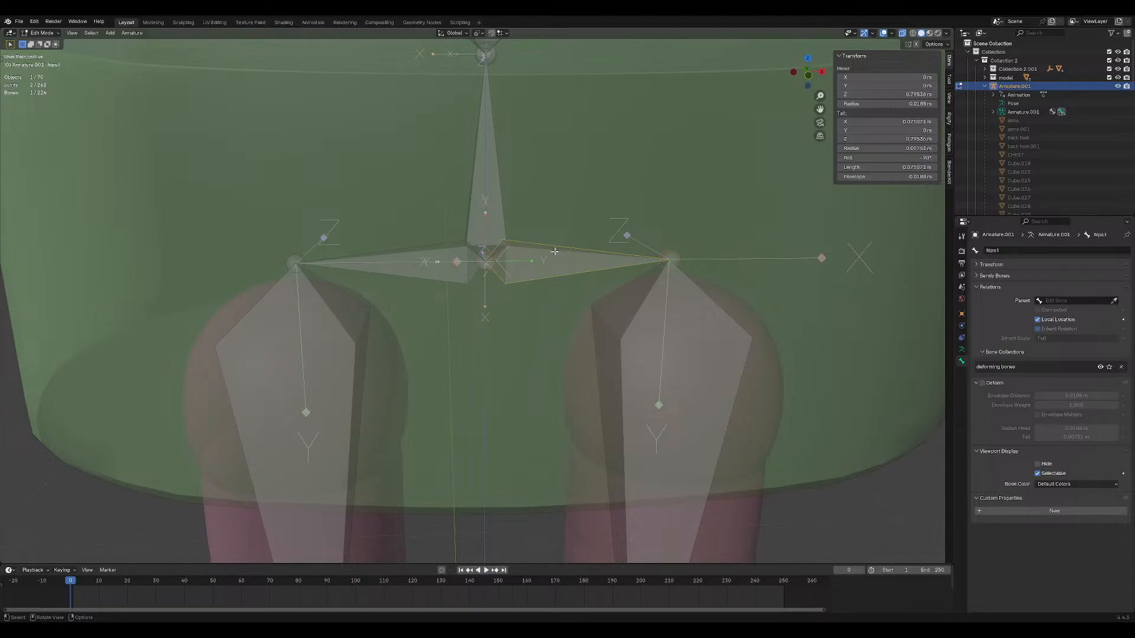
Try snapping the lowest spine bone's base joint to the 3D cursor in front view, and undo it.
key(KP_1)
scroll(425, 301, up, 4)
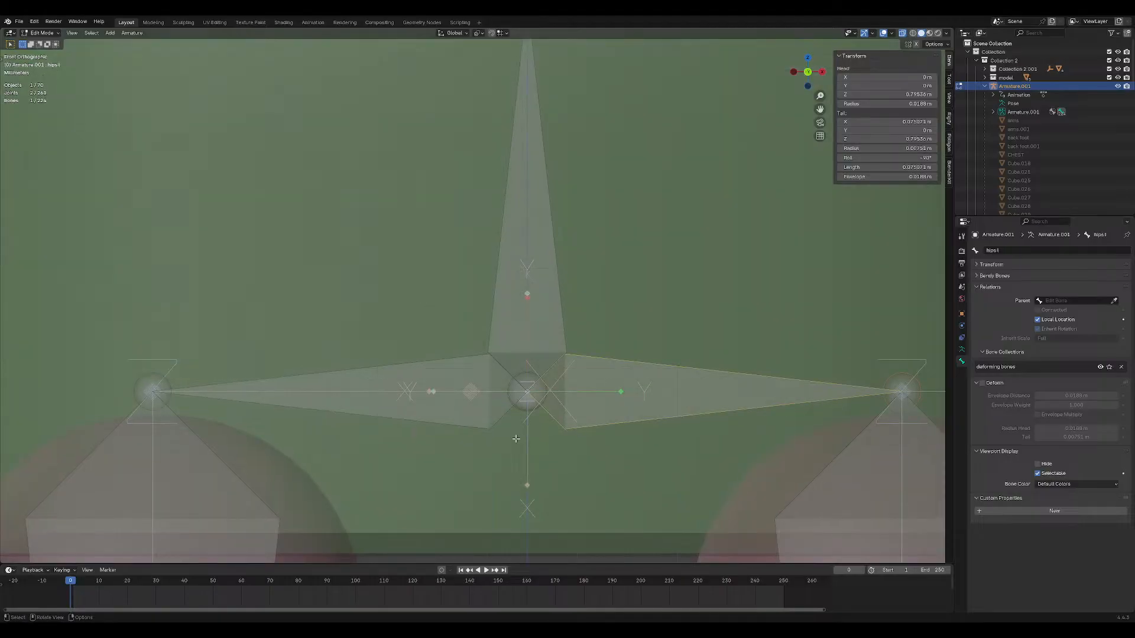
click(539, 411)
shift+middle_drag(539, 410, 543, 341)
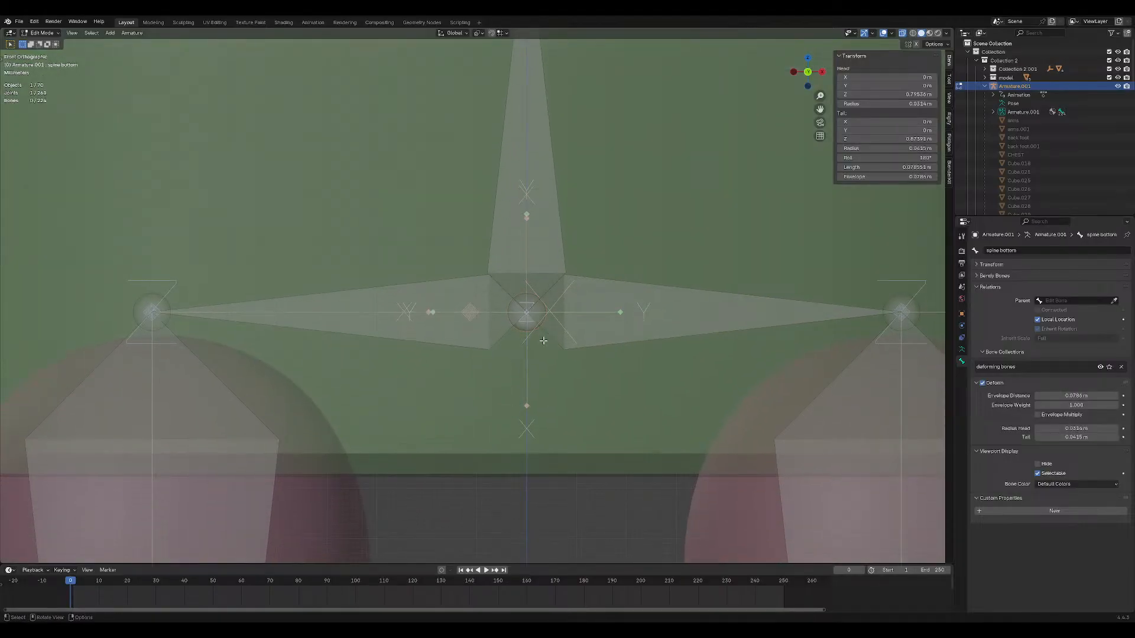
key(shift+s)
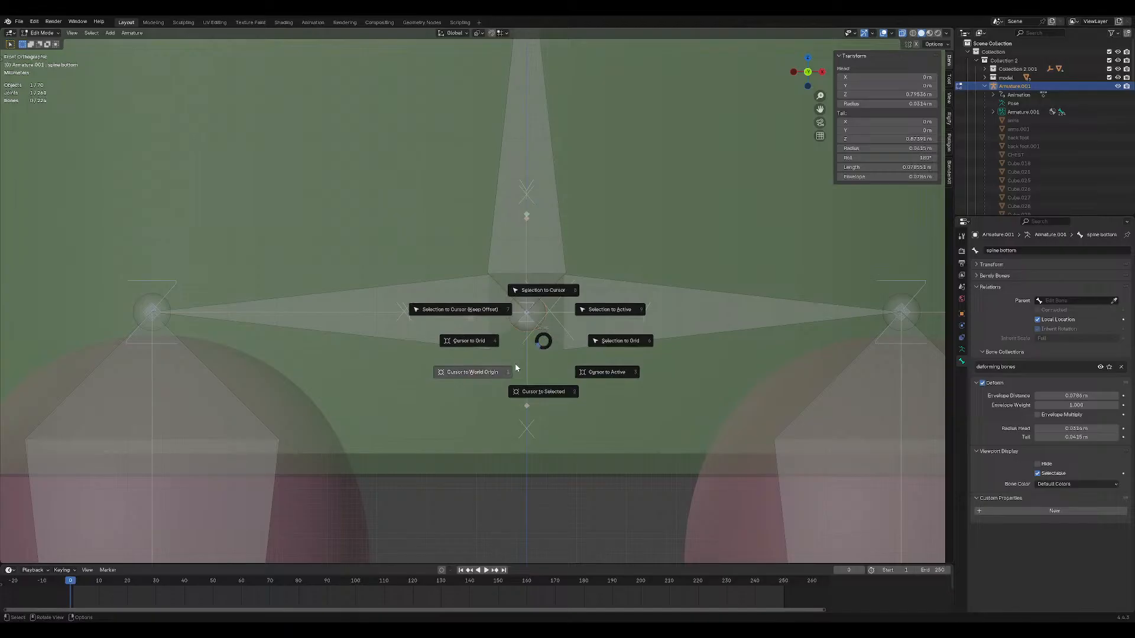
click(521, 214)
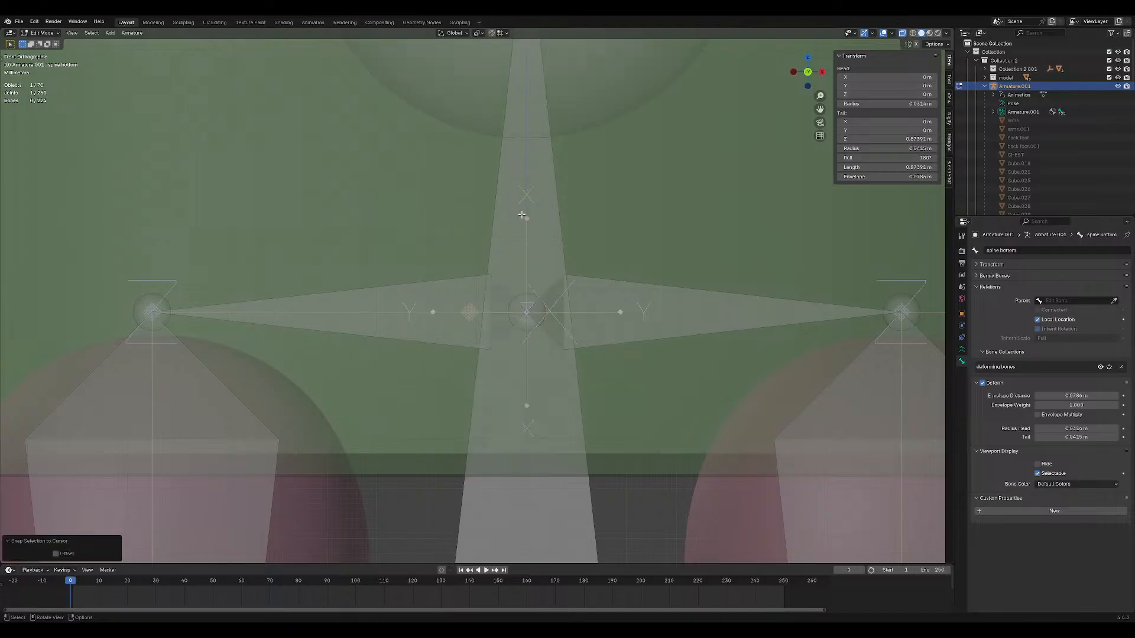
key(ctrl+z)
Try moving the lowest spine bone away from the shared hip joint, and cancel the move.
scroll(531, 268, down, 4)
scroll(554, 335, up, 6)
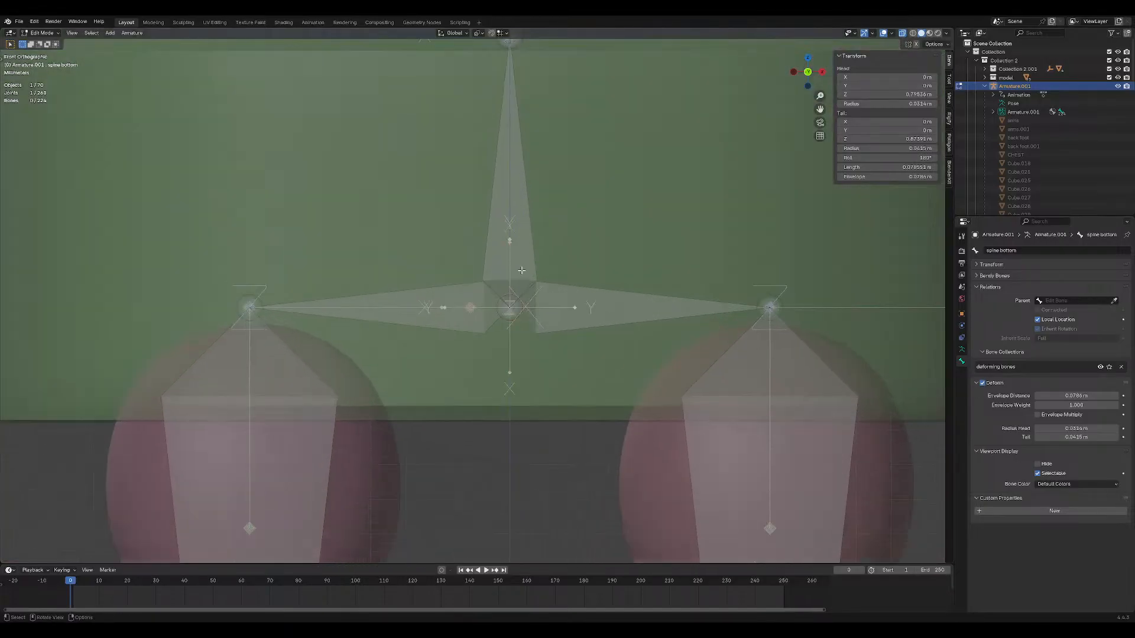
scroll(553, 335, up, 3)
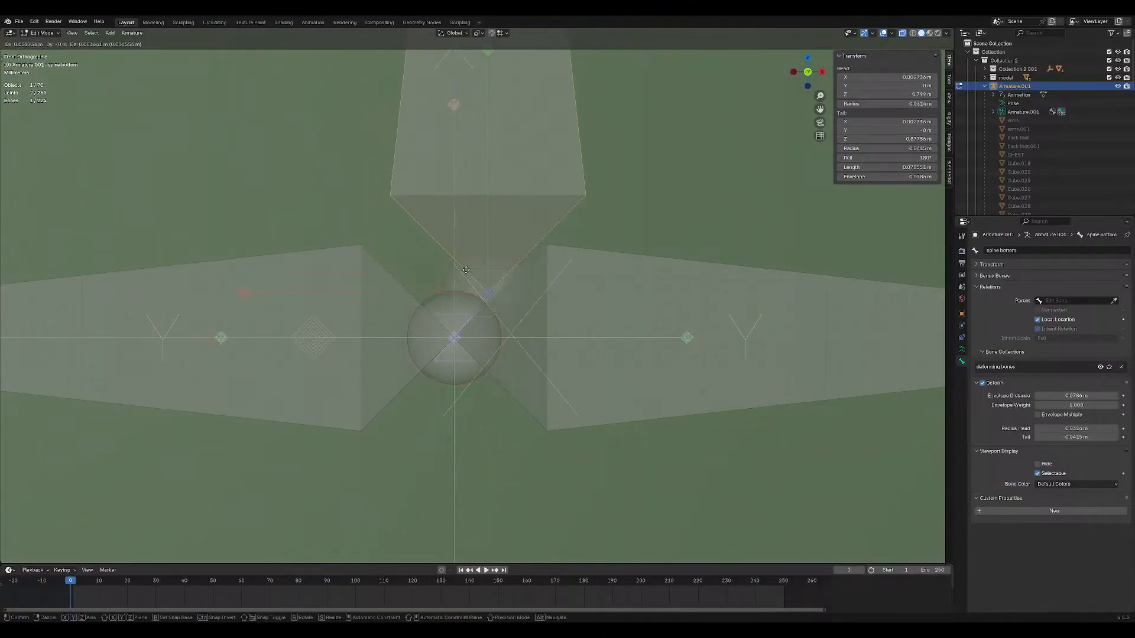
drag(460, 378, 489, 223)
right_click(526, 410)
right_click(489, 223)
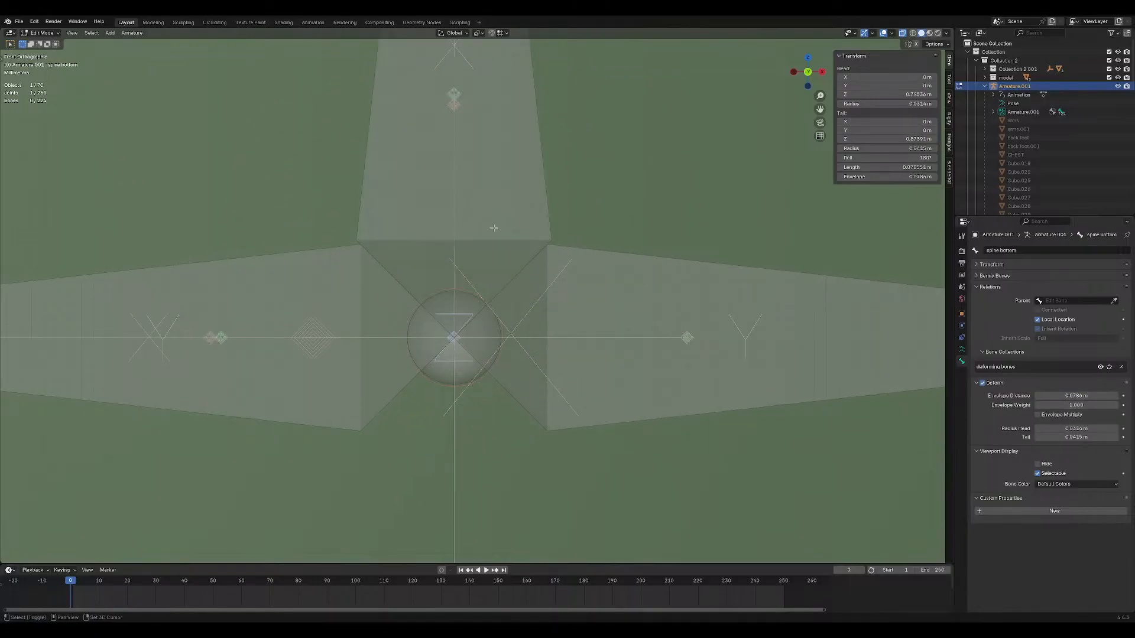
Snap the 3D cursor to the grid and show the whole character in front view.
key(shift+s)
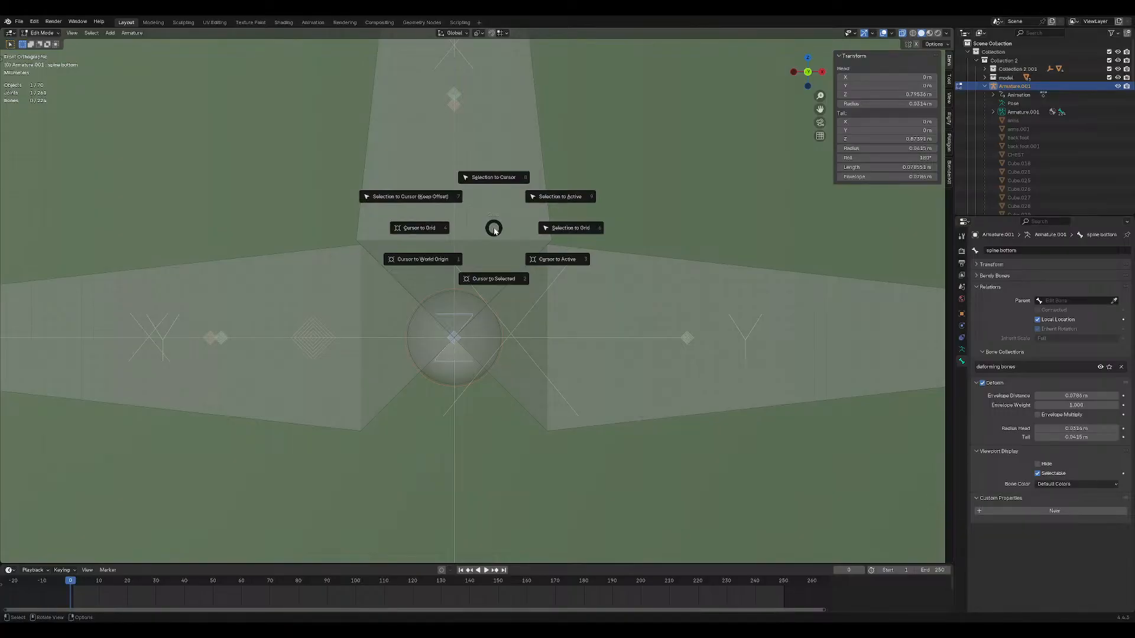
click(446, 229)
scroll(466, 259, down, 20)
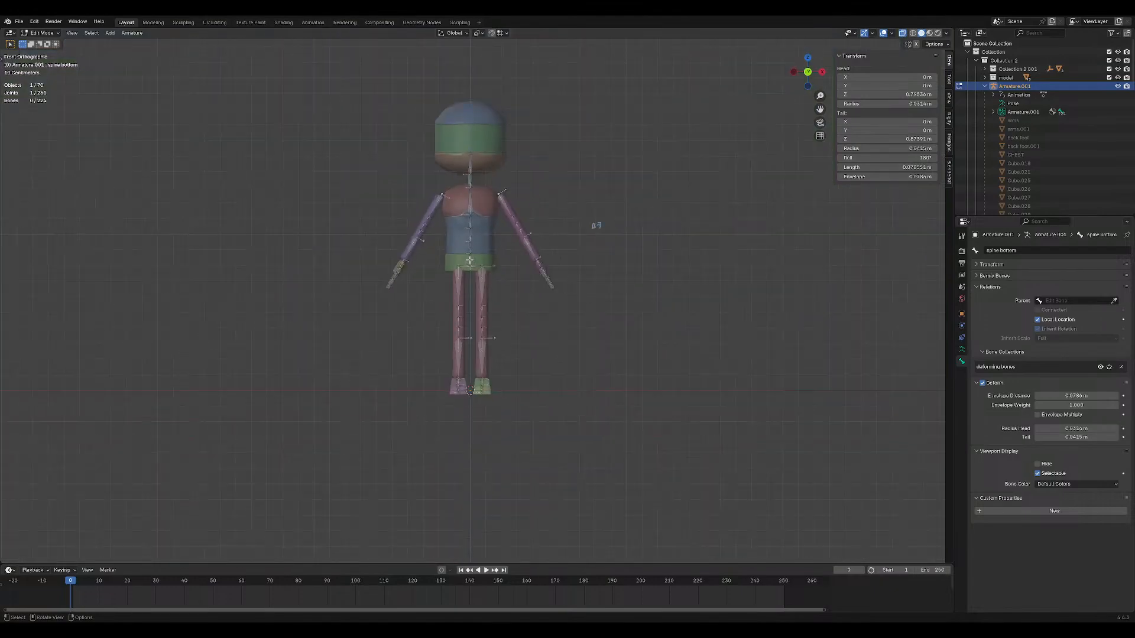
Snap the 3D cursor to the base joint of the lowest spine bone, where it meets the hip bones.
scroll(469, 260, down, 2)
scroll(469, 260, up, 20)
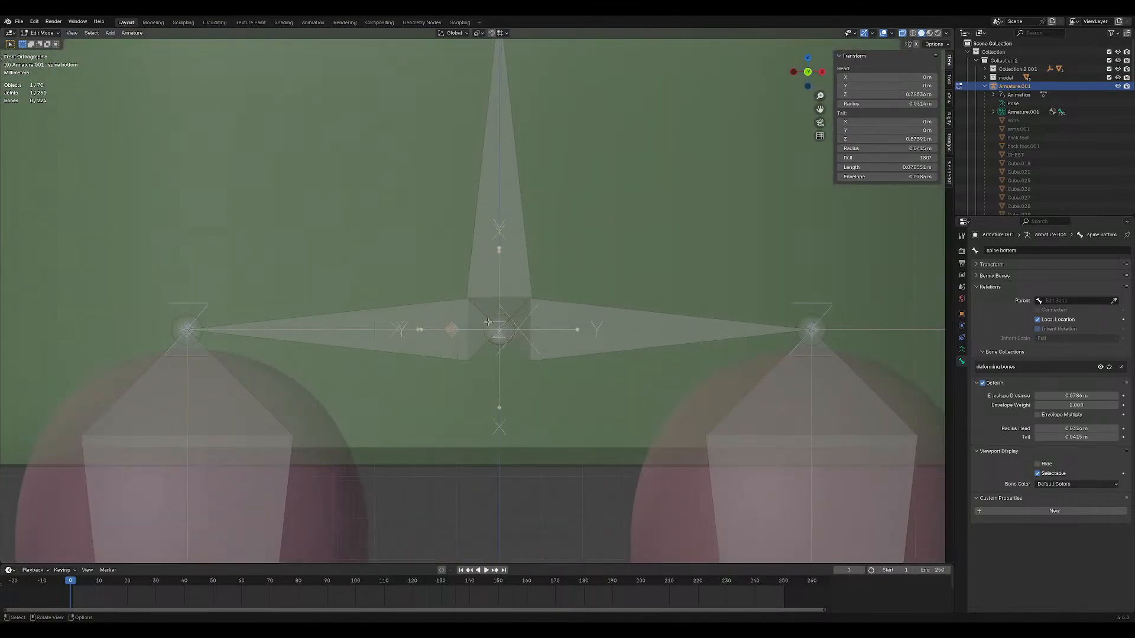
scroll(488, 322, up, 5)
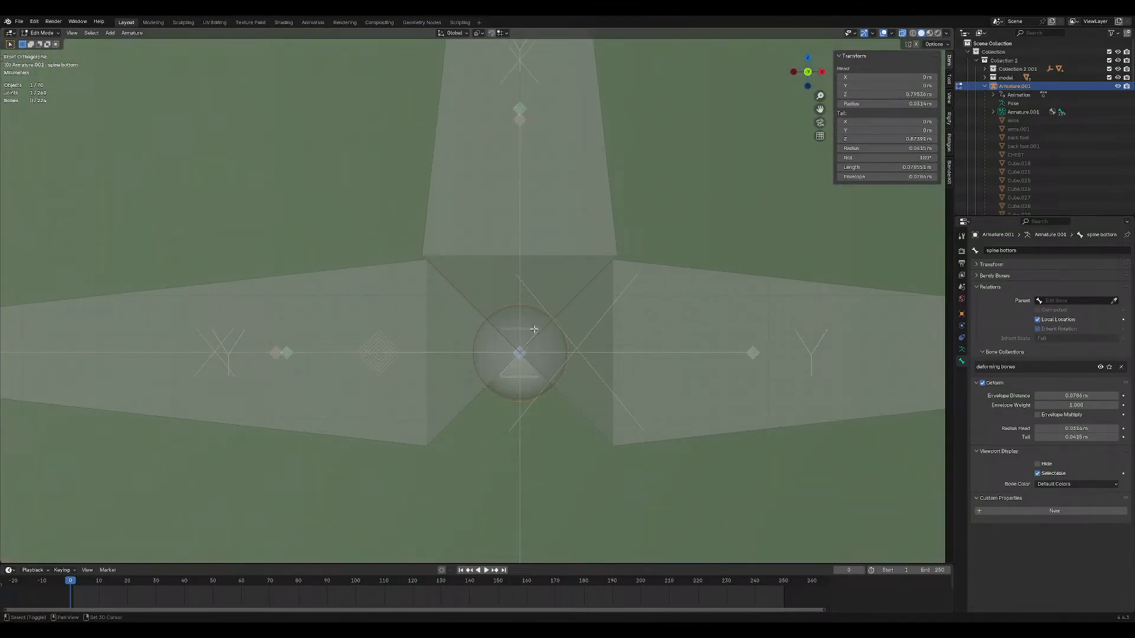
shift+middle_drag(538, 334, 485, 290)
key(shift+s)
click(566, 327)
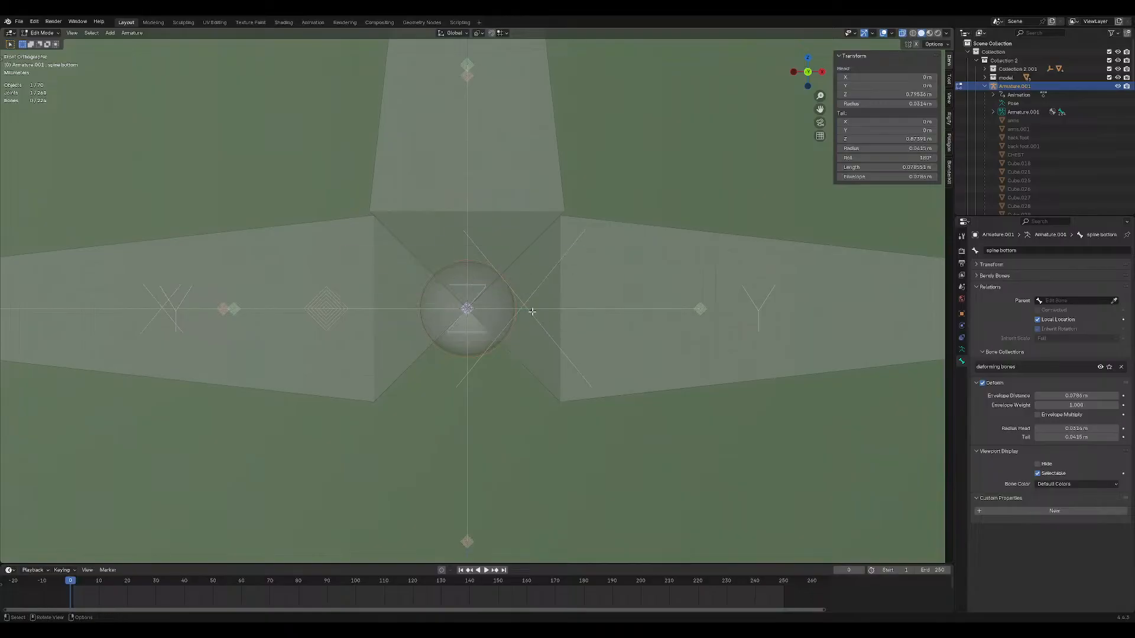
scroll(535, 311, down, 15)
scroll(552, 289, down, 15)
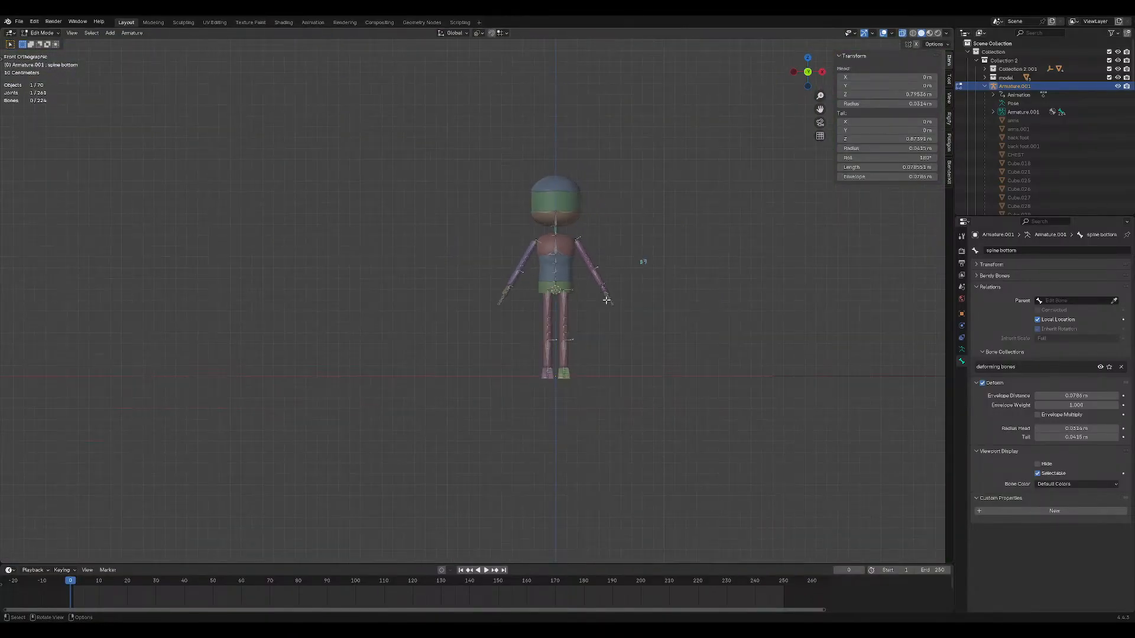
scroll(674, 303, up, 15)
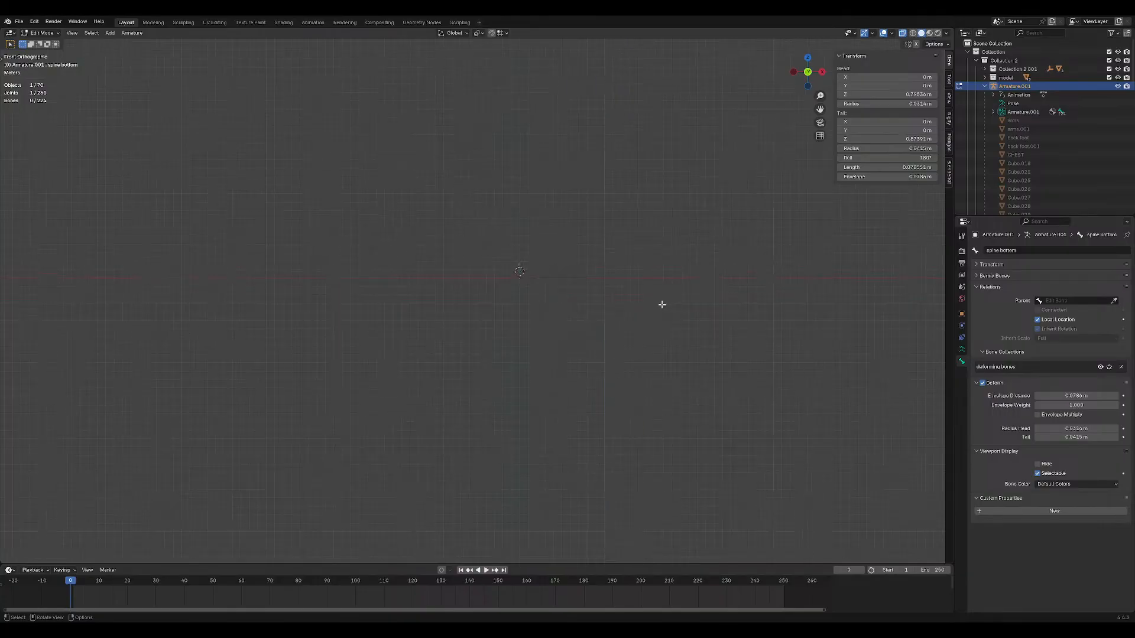
scroll(641, 358, up, 15)
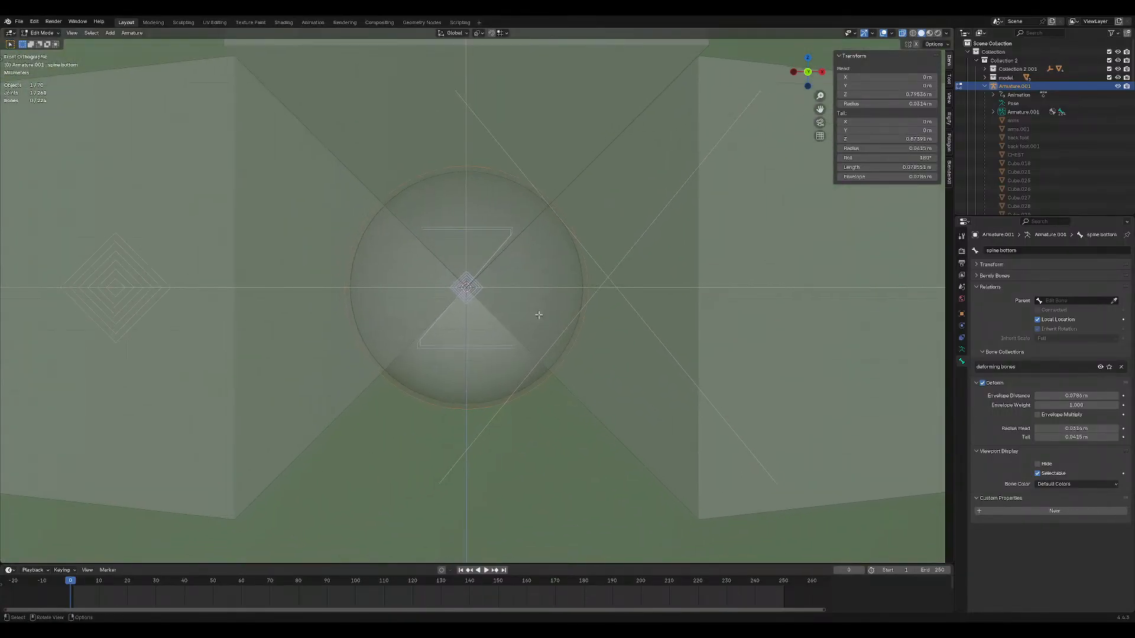
Try moving the lowest spine bone's base joint away from the hip bones, and cancel the move.
scroll(626, 318, down, 12)
click(663, 315)
shift+middle_drag(590, 347, 543, 349)
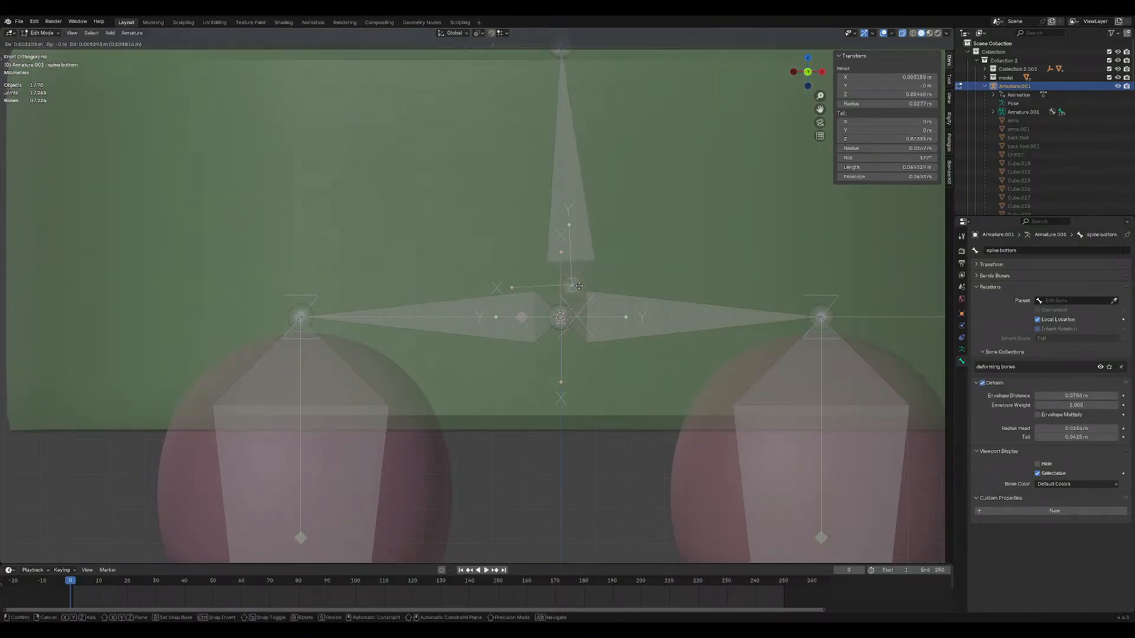
drag(560, 319, 613, 344)
key(Escape)
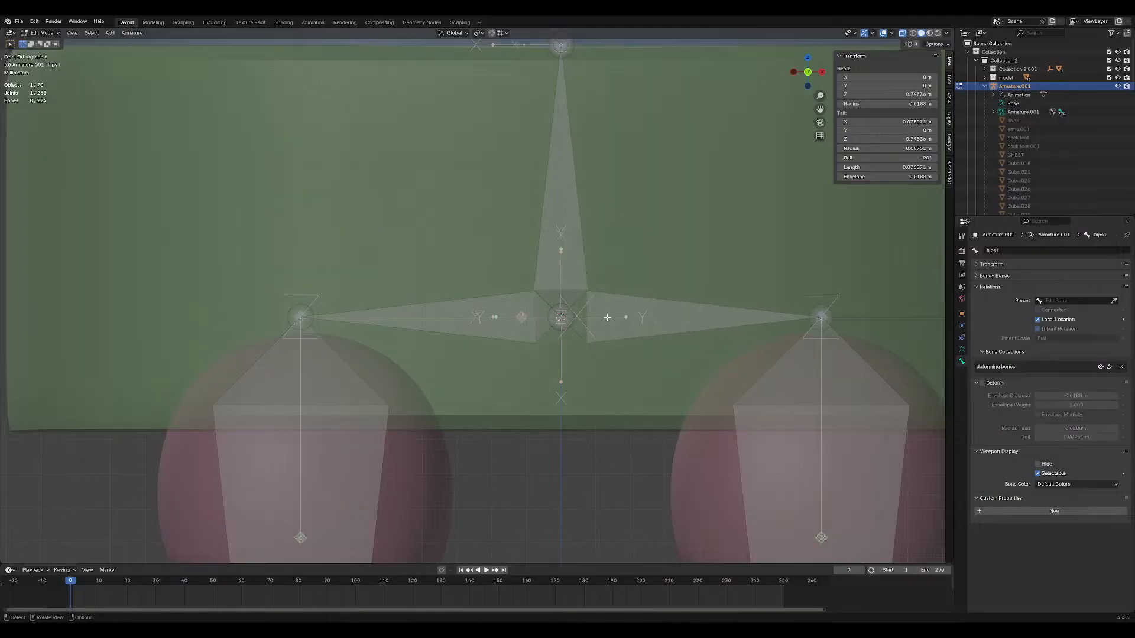
Snap the left hip bone's inner joint to the 3D cursor.
key(shift+s)
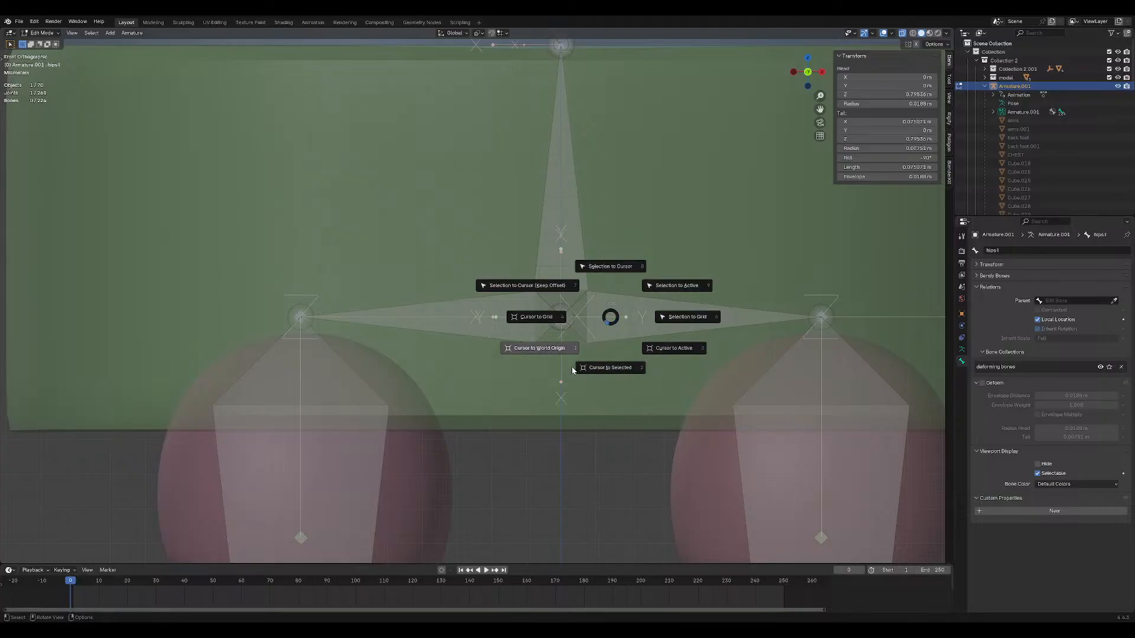
click(613, 268)
scroll(561, 320, up, 12)
Try moving the inner joints of the lowest spine bone and the left hip bone in turn, cancelling both moves.
click(543, 348)
scroll(544, 349, down, 11)
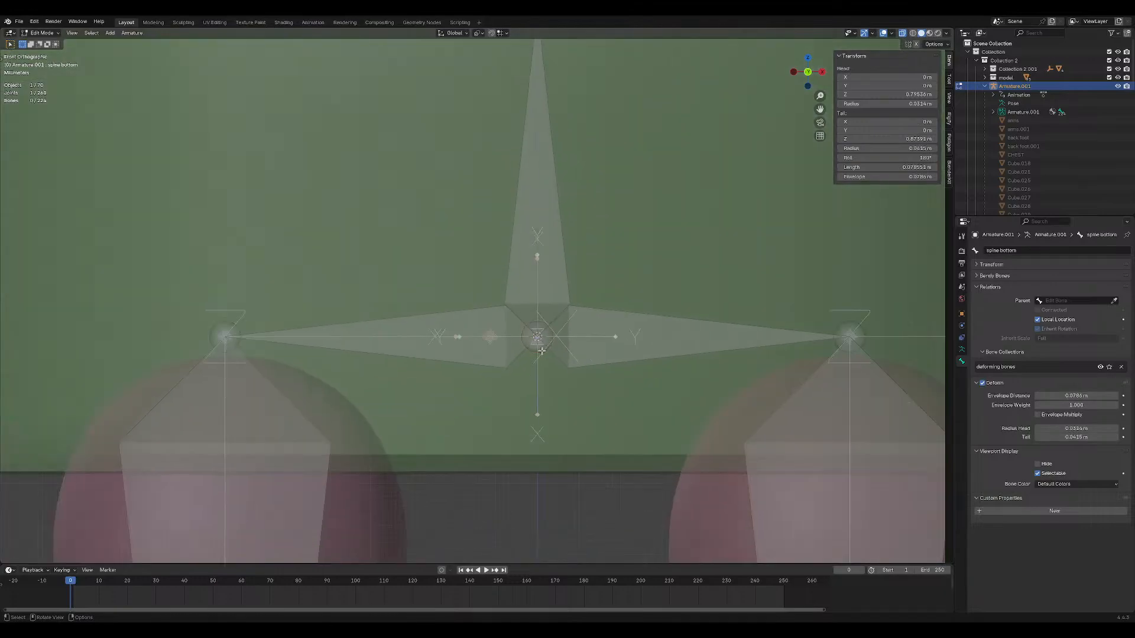
key(g)
right_click(543, 345)
click(542, 349)
key(g)
right_click(537, 358)
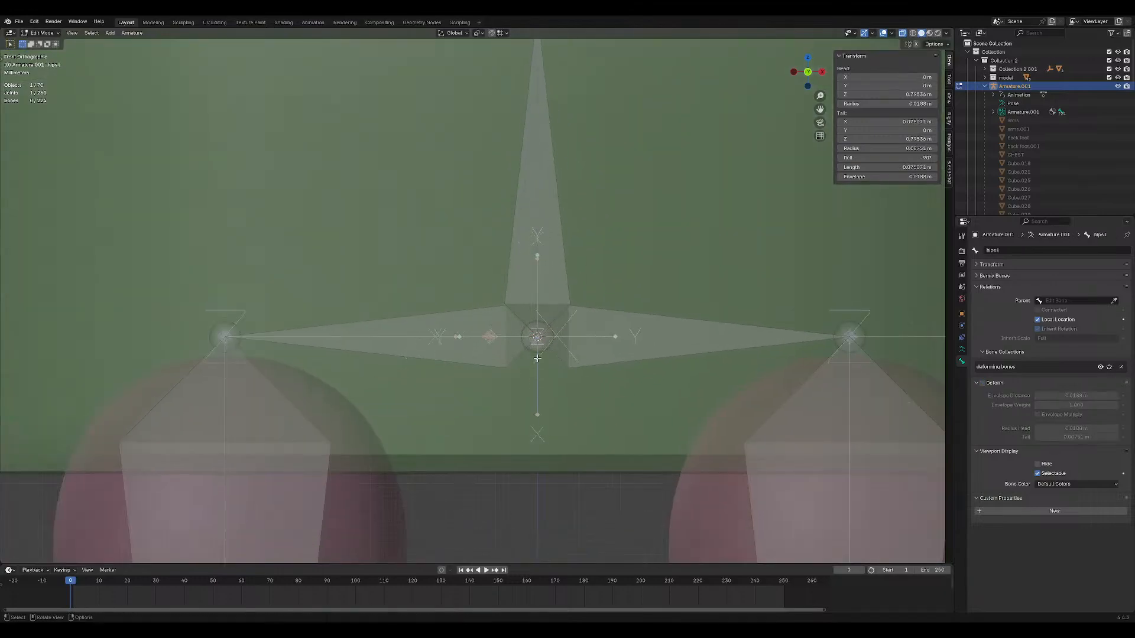
Cycle through the joints stacked at the pelvis centre, try moving each one, and cancel every move.
click(539, 355)
key(g)
right_click(534, 365)
click(538, 348)
key(g)
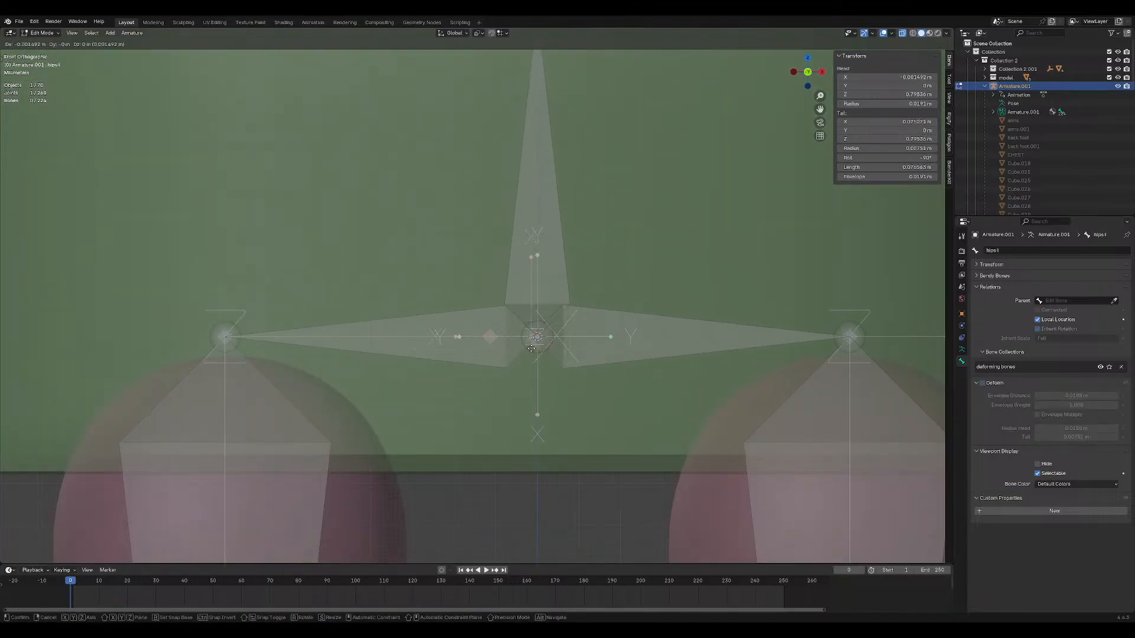
right_click(520, 350)
click(535, 349)
key(g)
right_click(526, 350)
click(527, 351)
key(g)
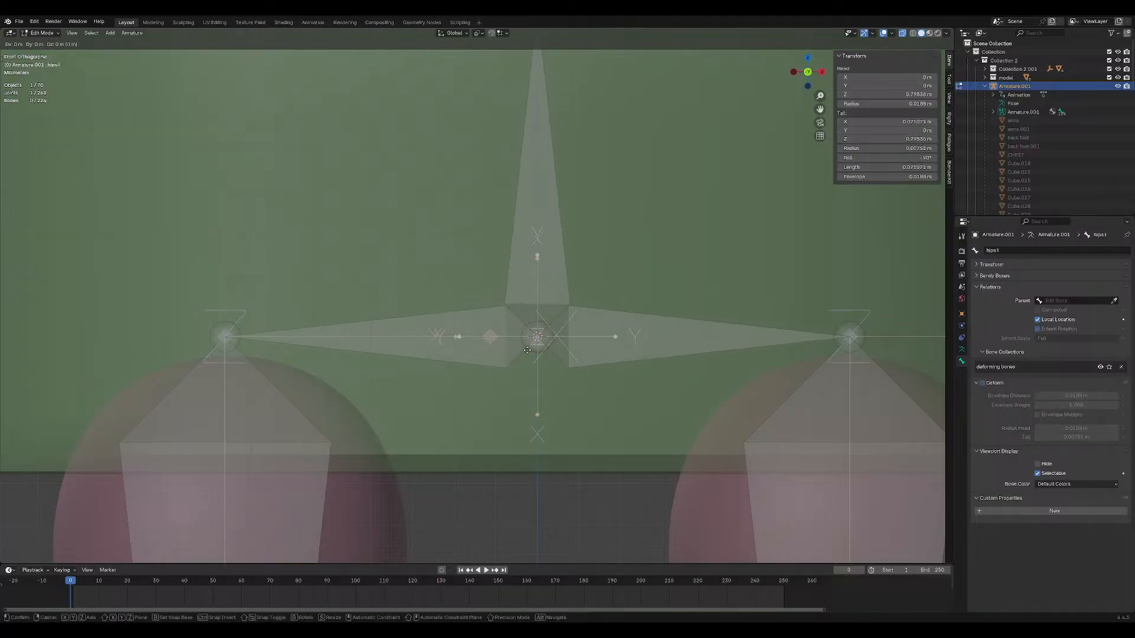
right_click(527, 349)
click(527, 347)
Examine the stacked joints up close by selecting the right hip bone and then the lowest spine bone's base joint.
scroll(528, 342, up, 6)
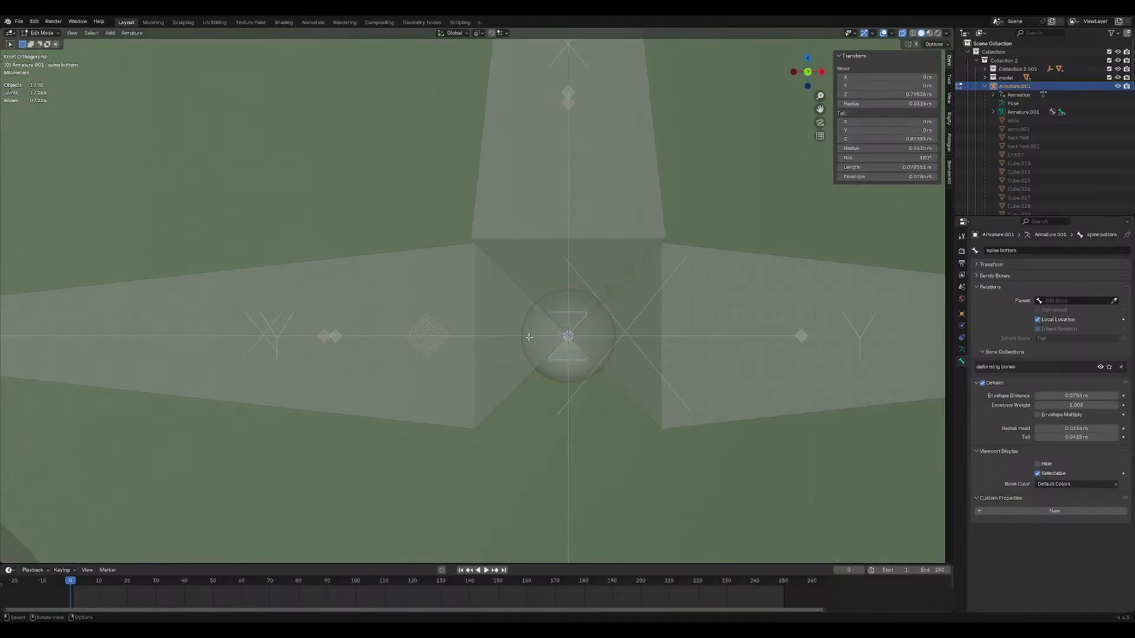
click(529, 336)
key(g)
right_click(527, 336)
click(529, 335)
click(481, 337)
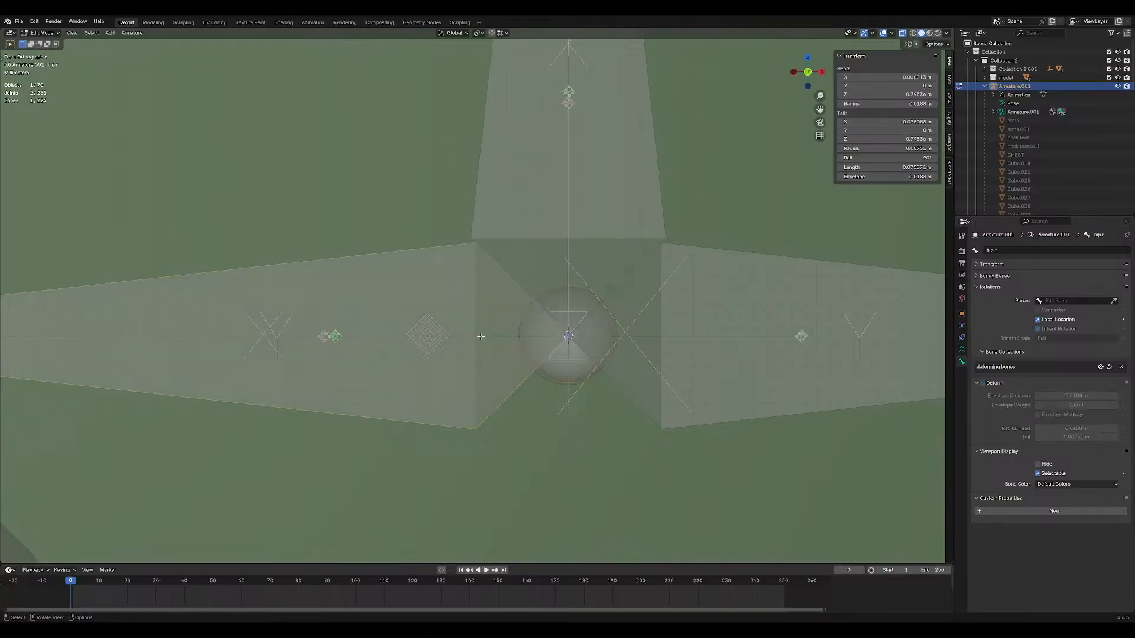
click(535, 339)
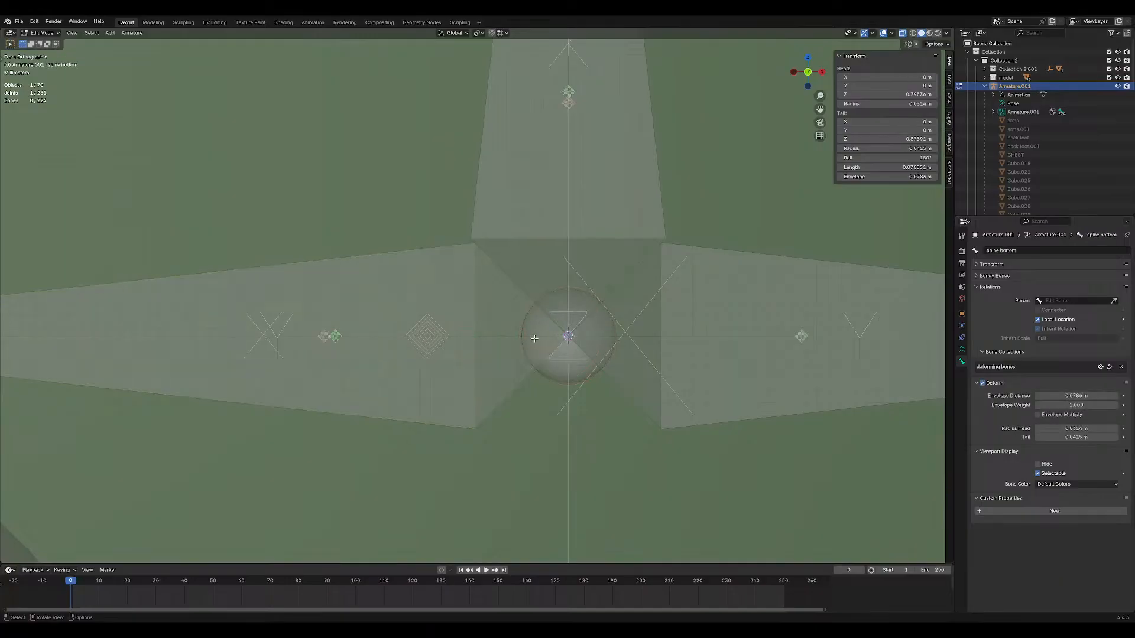
Pick the right hip bone from the list of overlapping bones, try moving it, and cancel the move.
alt+click(533, 339)
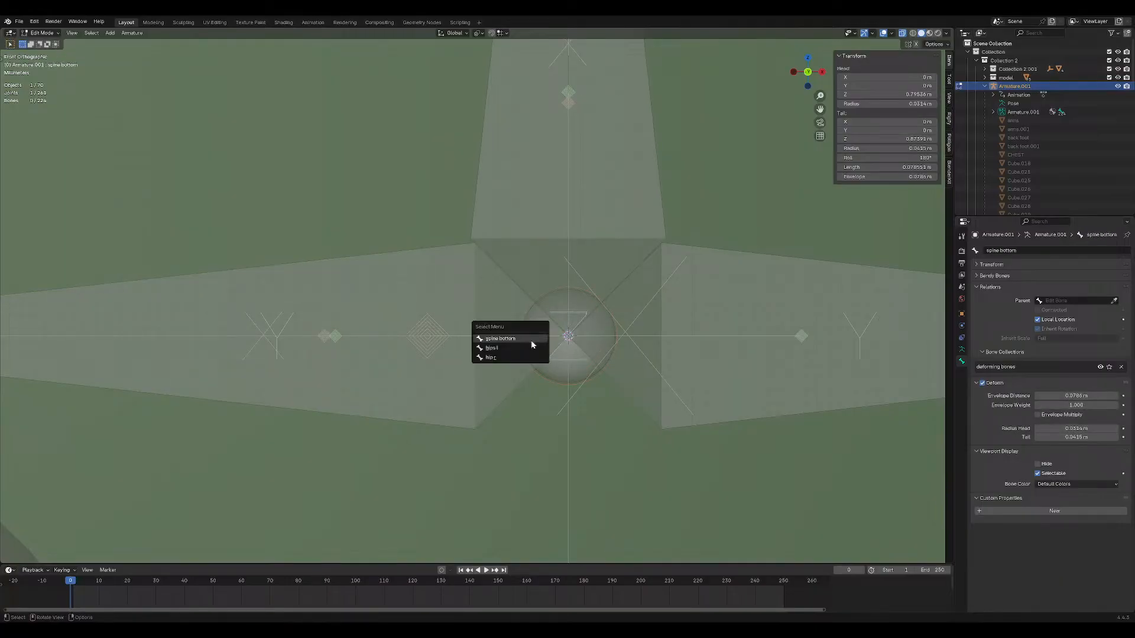
click(537, 354)
scroll(540, 353, down, 4)
scroll(540, 353, down, 1)
key(g)
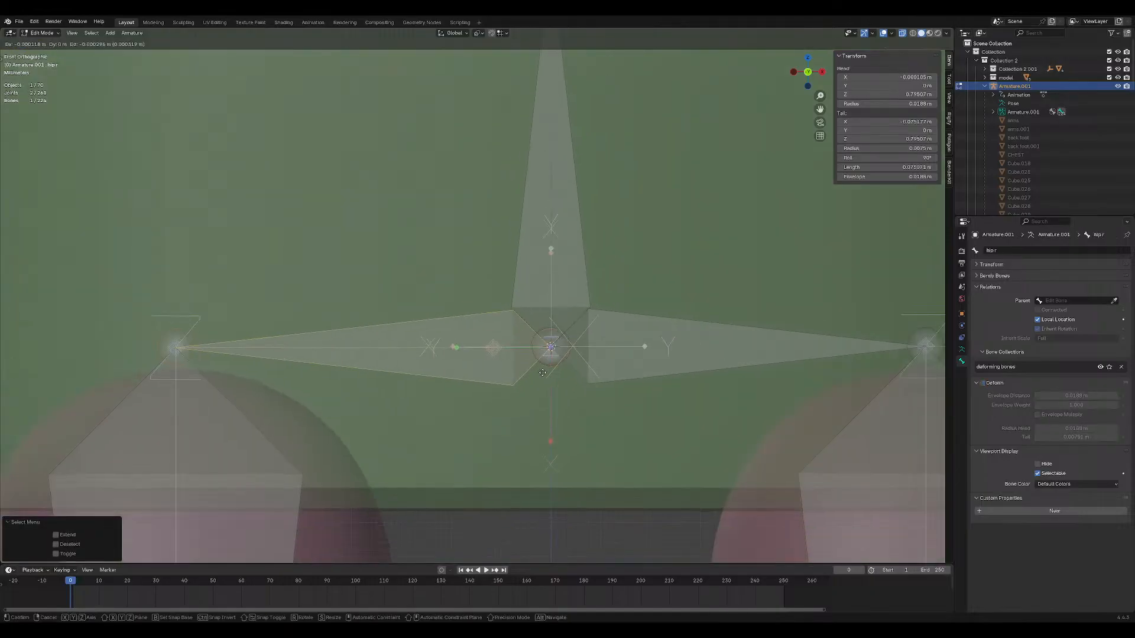
right_click(543, 395)
Try moving the stacked pelvis joints twice, starting with the lowest spine bone's base joint, and cancel both moves.
scroll(543, 394, down, 5)
click(536, 358)
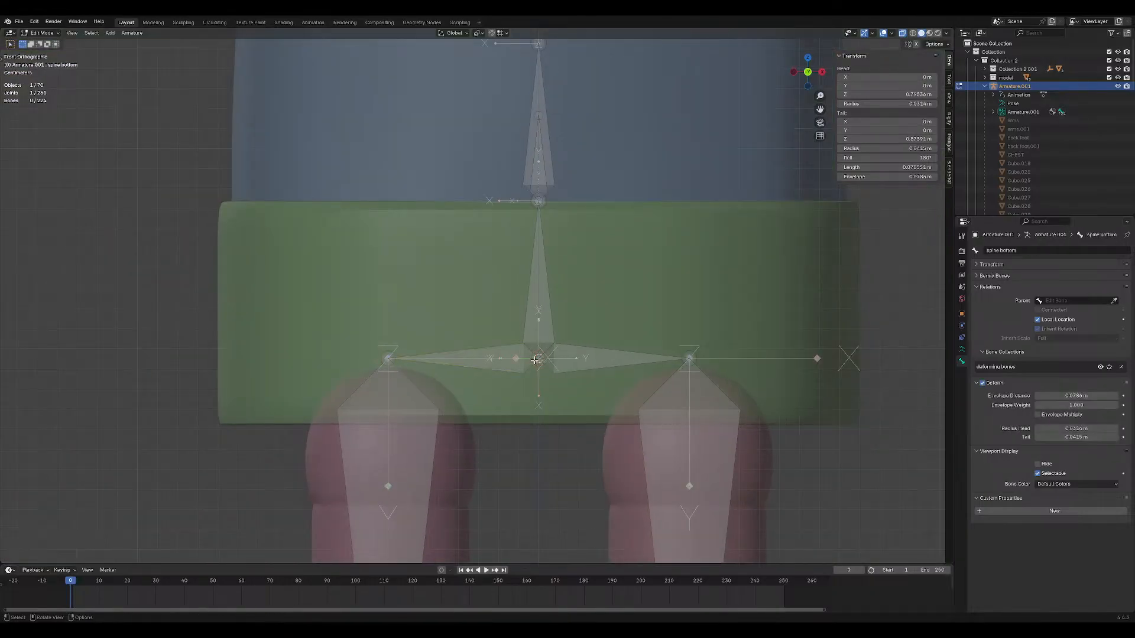
key(g)
right_click(534, 358)
click(535, 358)
key(g)
right_click(524, 361)
Cycle the selection through the hip and spine joints at the shared point to compare their head coordinates.
scroll(522, 361, up, 6)
scroll(545, 363, up, 10)
click(634, 354)
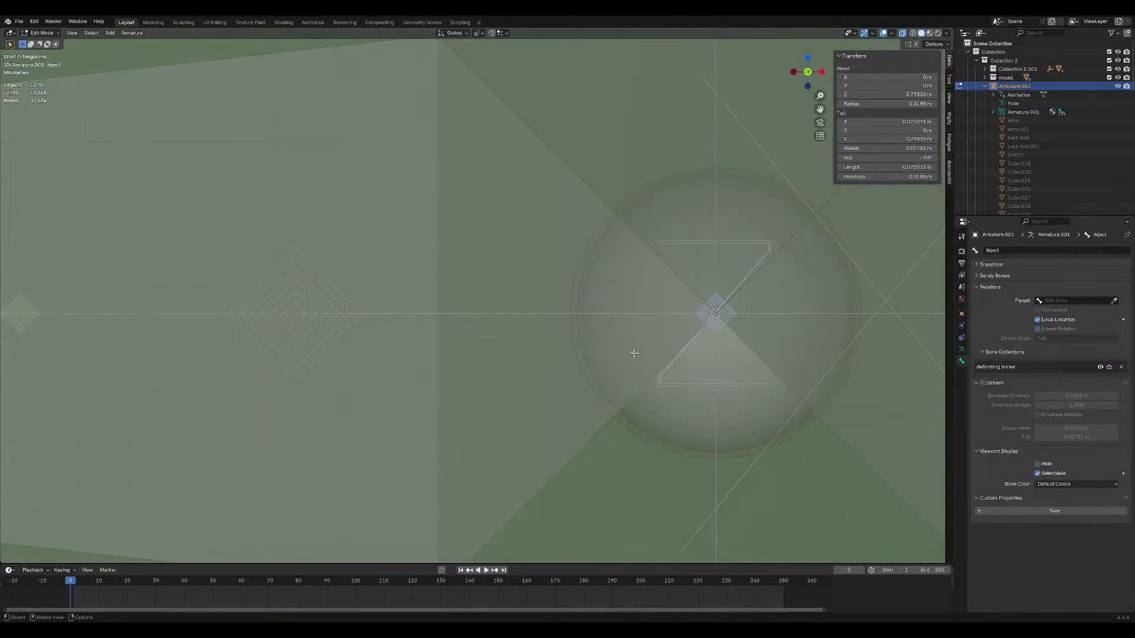
click(634, 354)
click(634, 353)
click(634, 354)
click(635, 353)
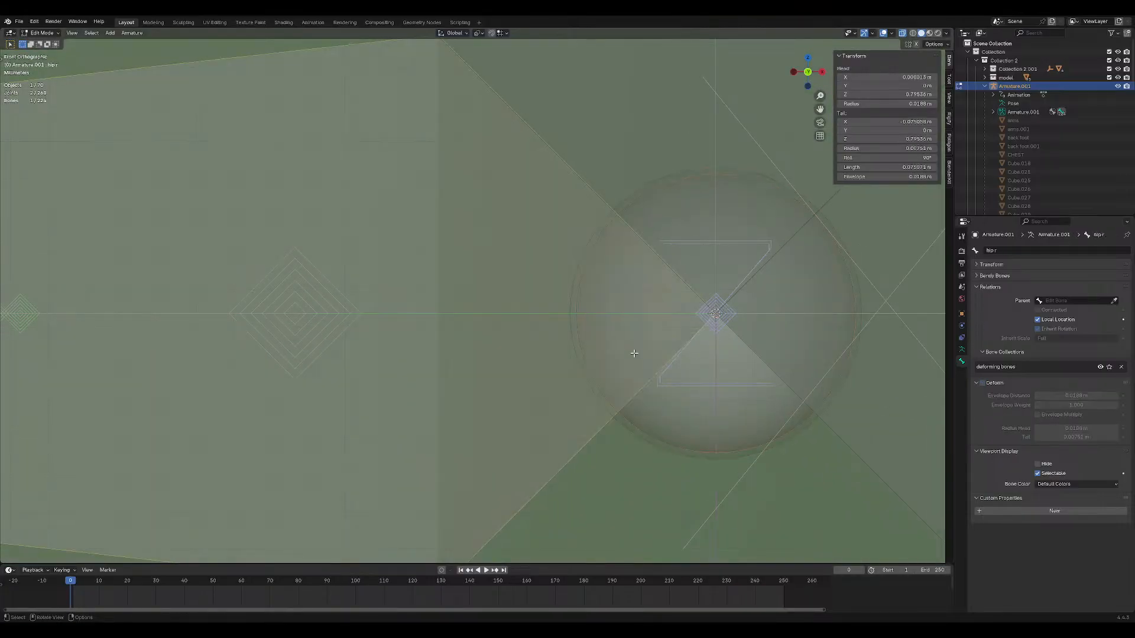
click(668, 368)
Try moving the lowest spine bone's base joint and the next stacked joint, cancelling each move.
scroll(668, 370, down, 3)
key(g)
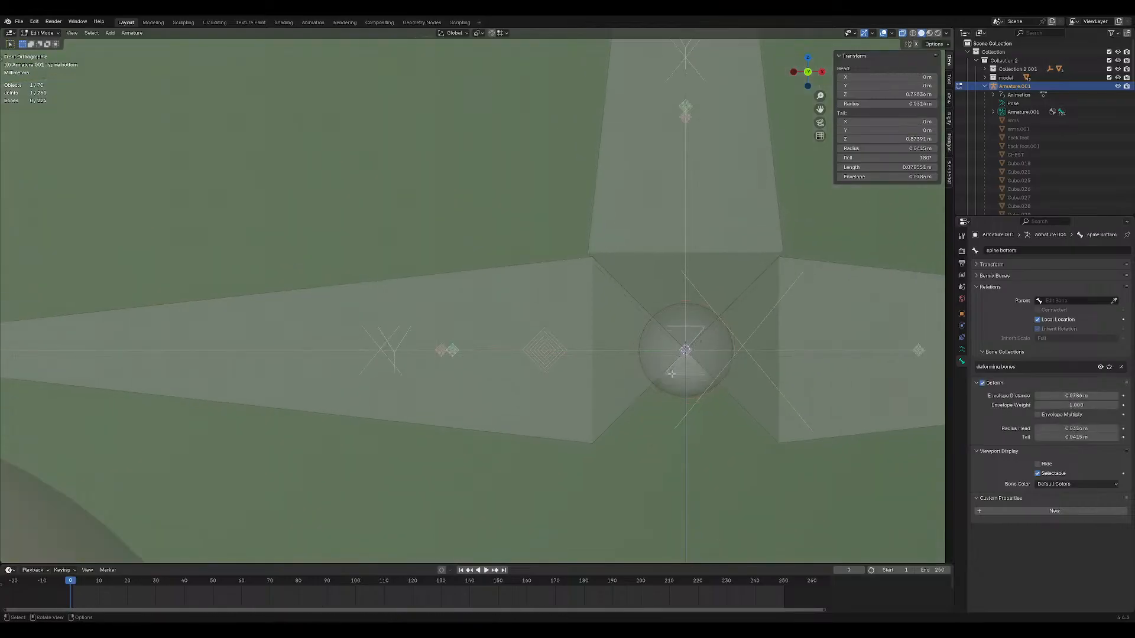
right_click(672, 388)
click(673, 386)
key(g)
right_click(672, 392)
Select the right hip bone's inner joint and snap it to the 3D cursor.
click(673, 386)
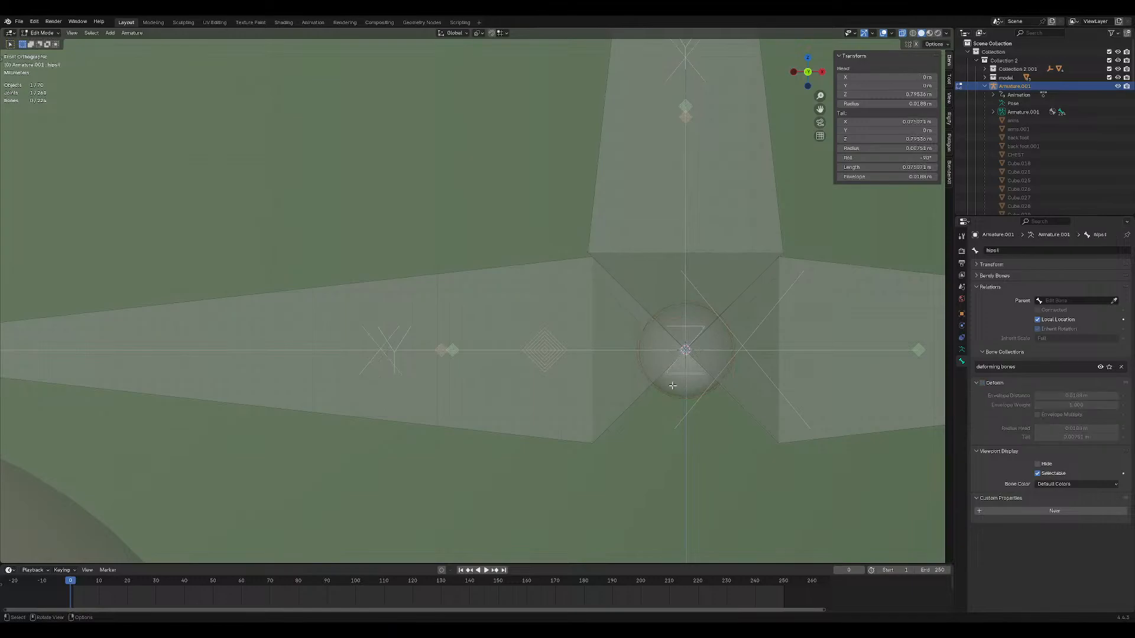
key(g)
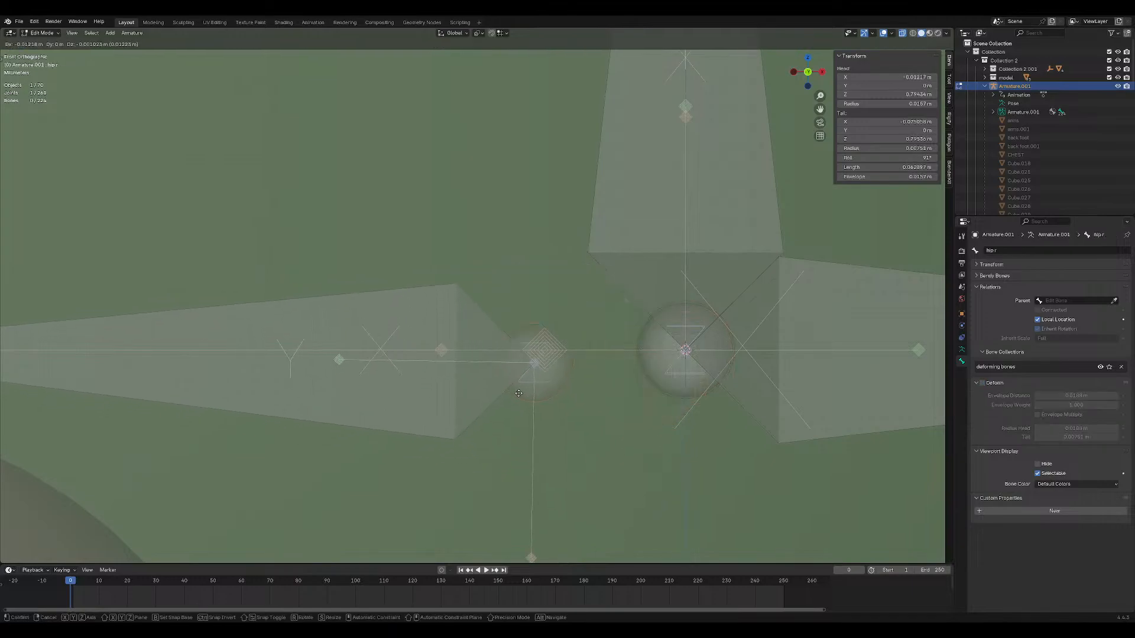
right_click(394, 338)
key(shift+s)
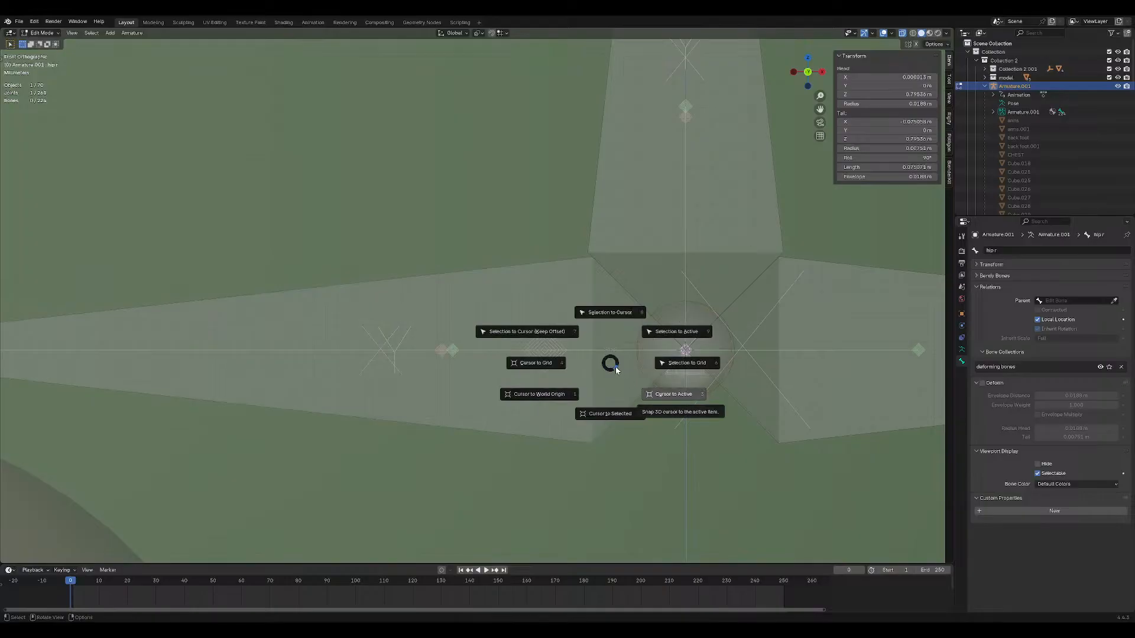
click(611, 314)
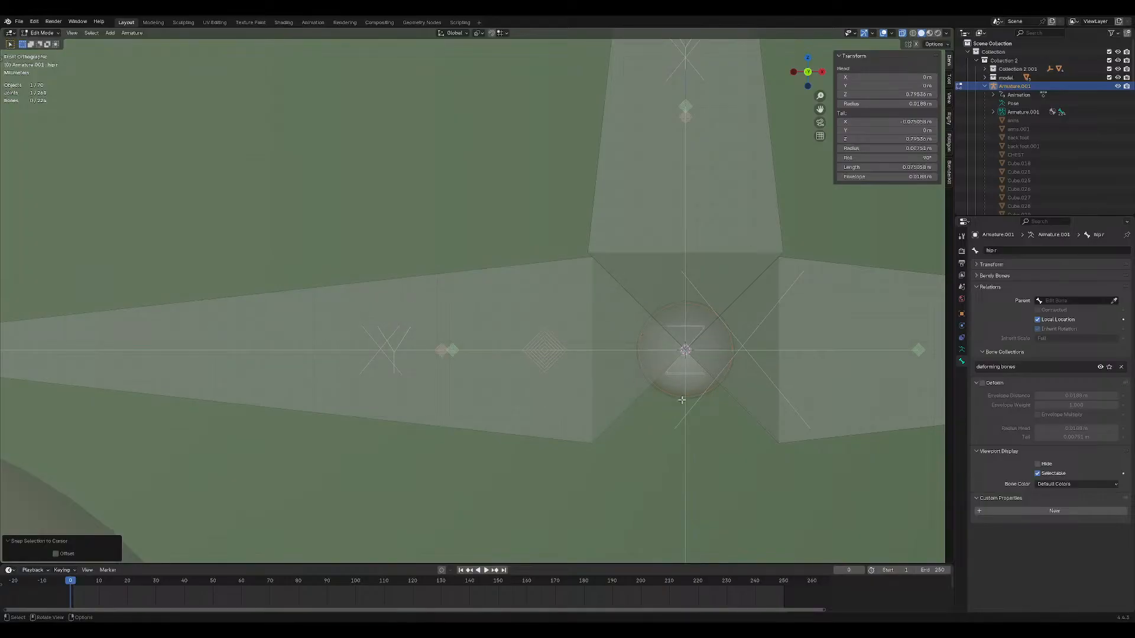
Try parenting both hip bones to the lowest spine bone with the Connected option, and undo it.
shift+middle_drag(680, 387, 456, 335)
click(419, 256)
shift+click(346, 338)
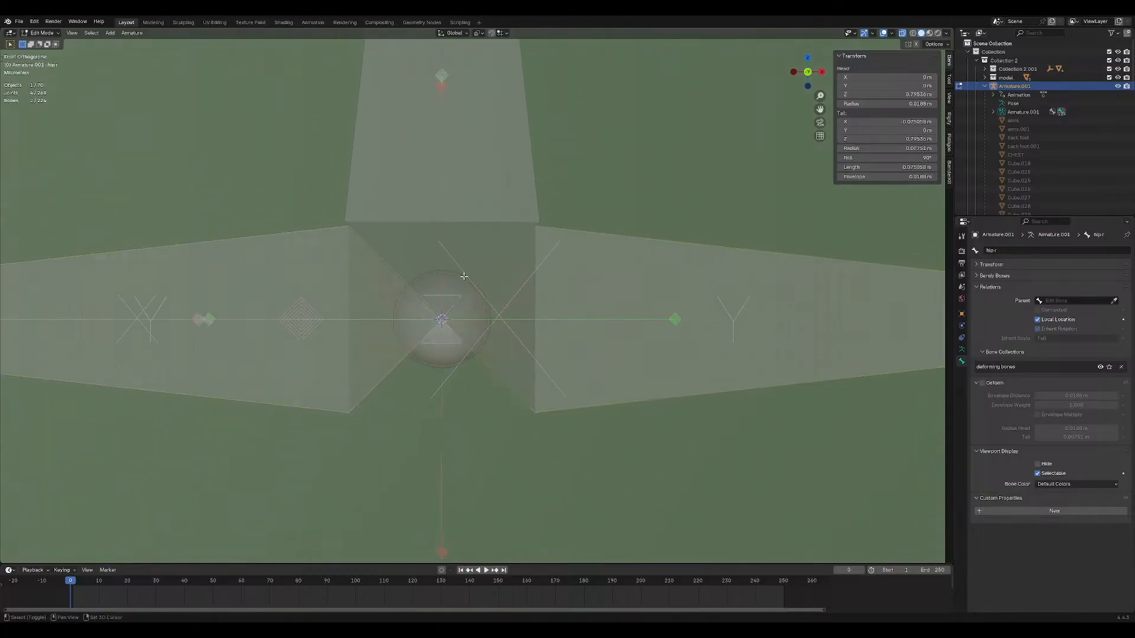
shift+middle_drag(464, 275, 553, 273)
scroll(554, 272, down, 1)
shift+click(532, 198)
scroll(531, 197, down, 3)
shift+middle_drag(532, 197, 517, 324)
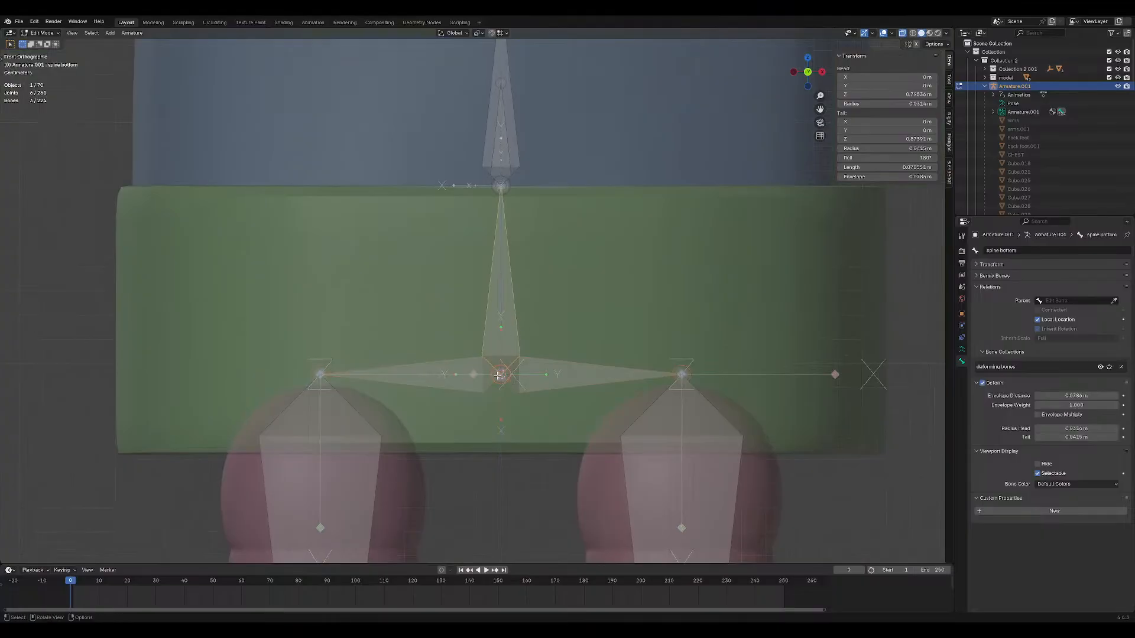
key(ctrl+p)
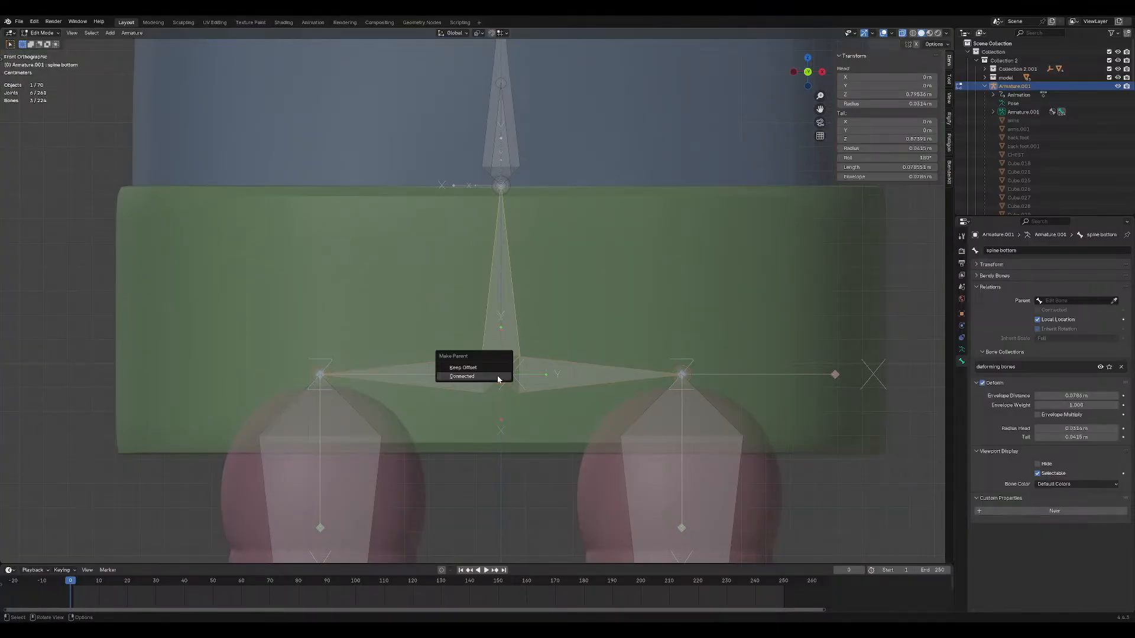
click(498, 375)
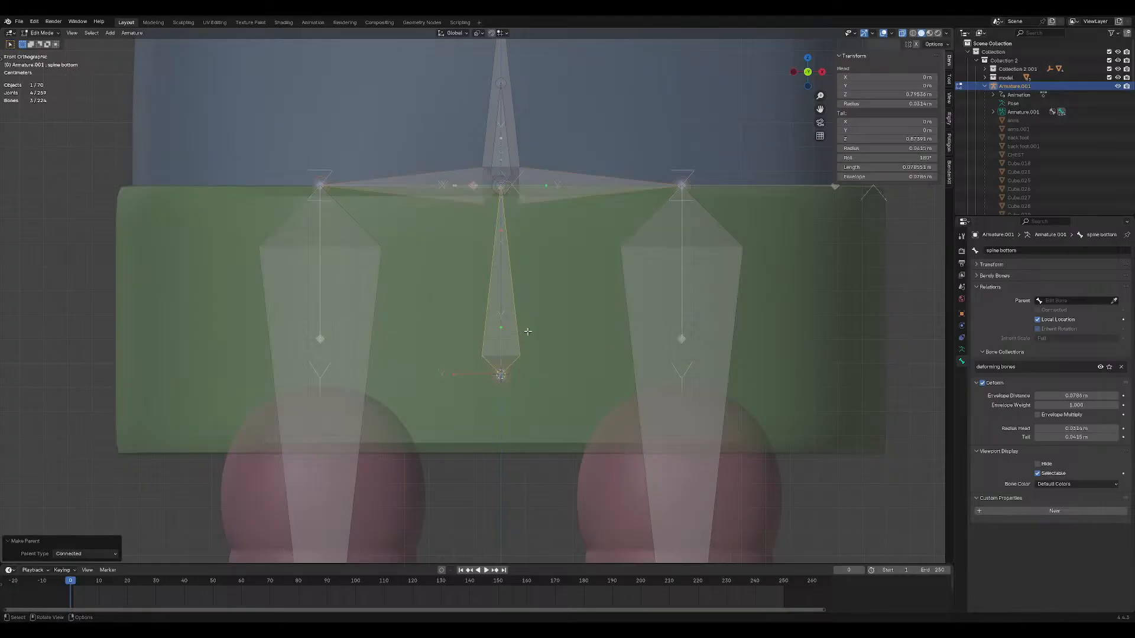
key(ctrl+z)
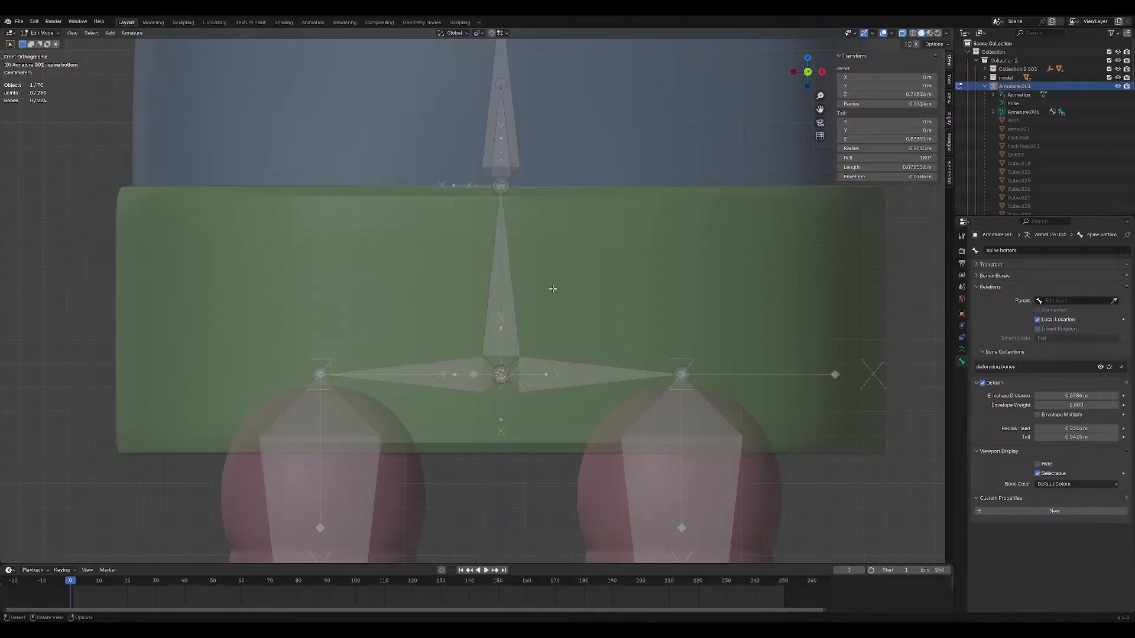
Try scaling and then moving the whole lowest spine bone, and return it to its original size and position.
click(509, 313)
key(s)
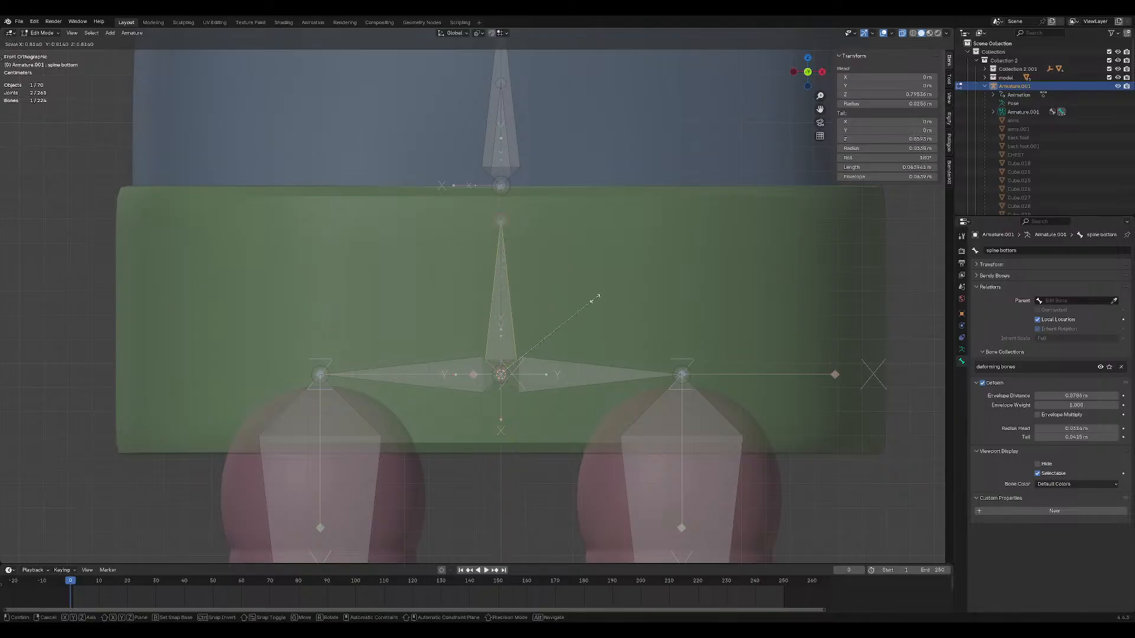
click(610, 251)
shift+scroll(519, 268, up, 3)
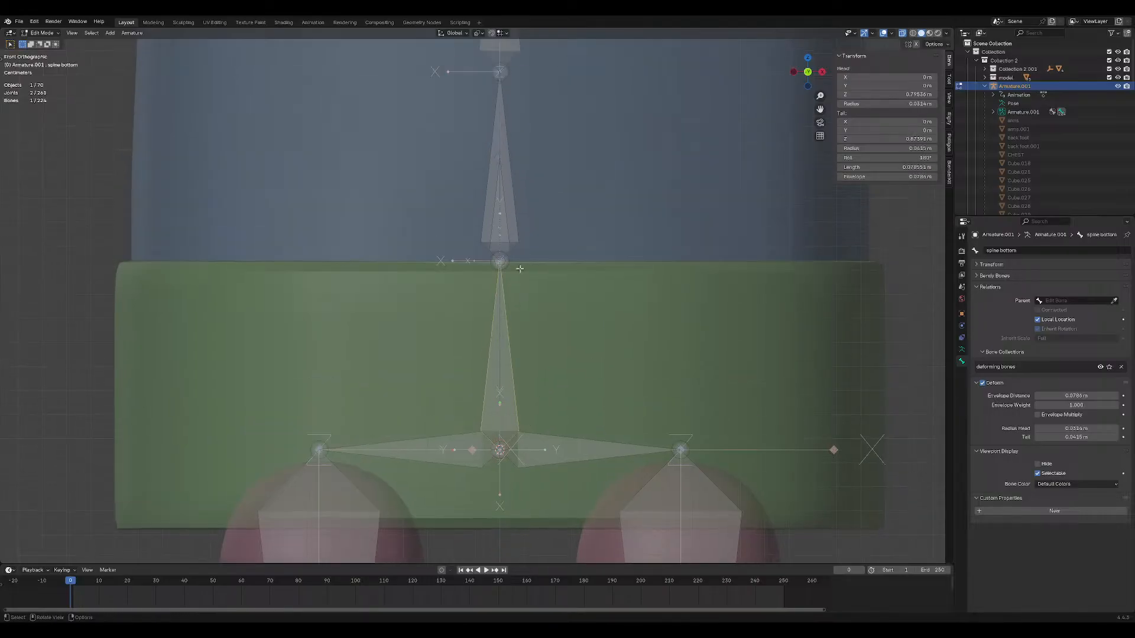
key(g)
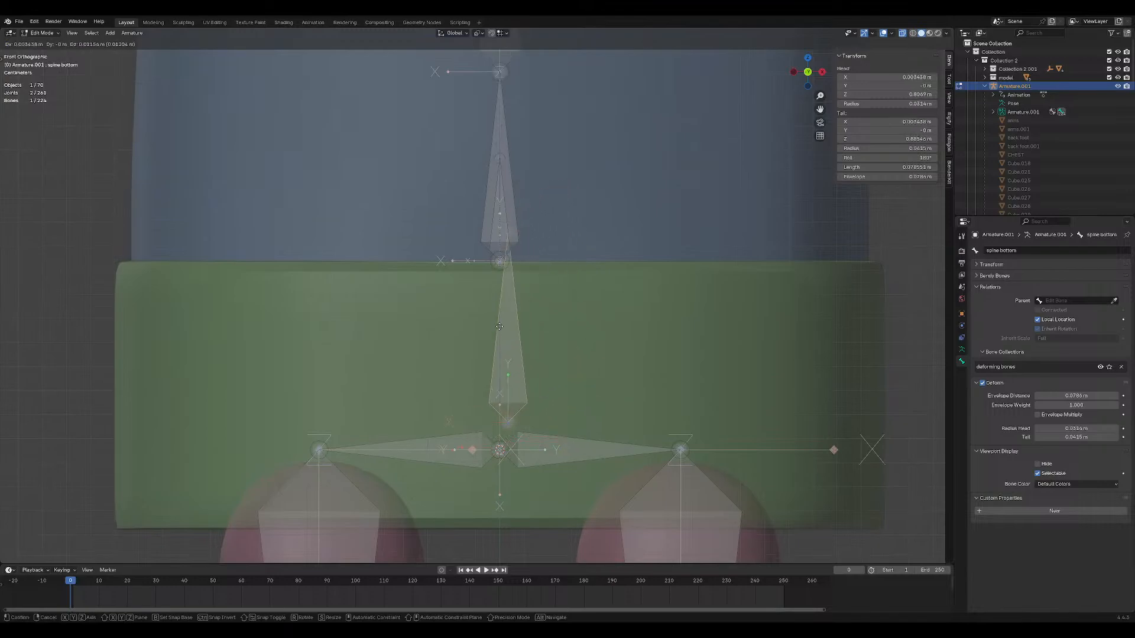
right_click(579, 309)
scroll(585, 305, down, 2)
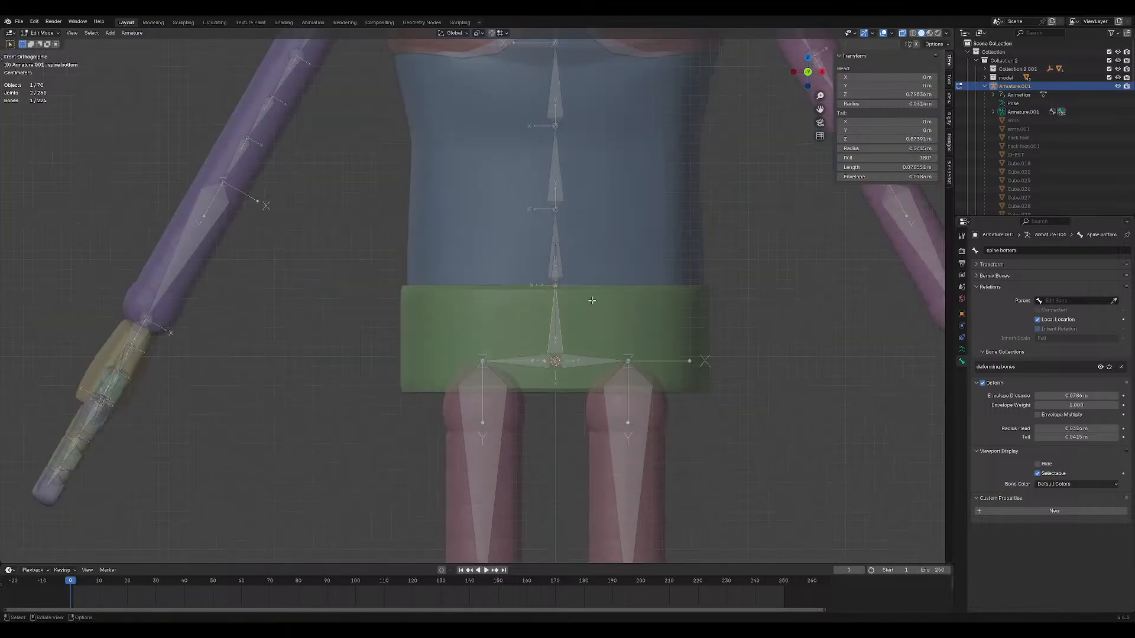
Try rotating the lowest spine bone around its base joint several times, cancelling each rotation.
shift+middle_drag(591, 300, 534, 272)
key(r)
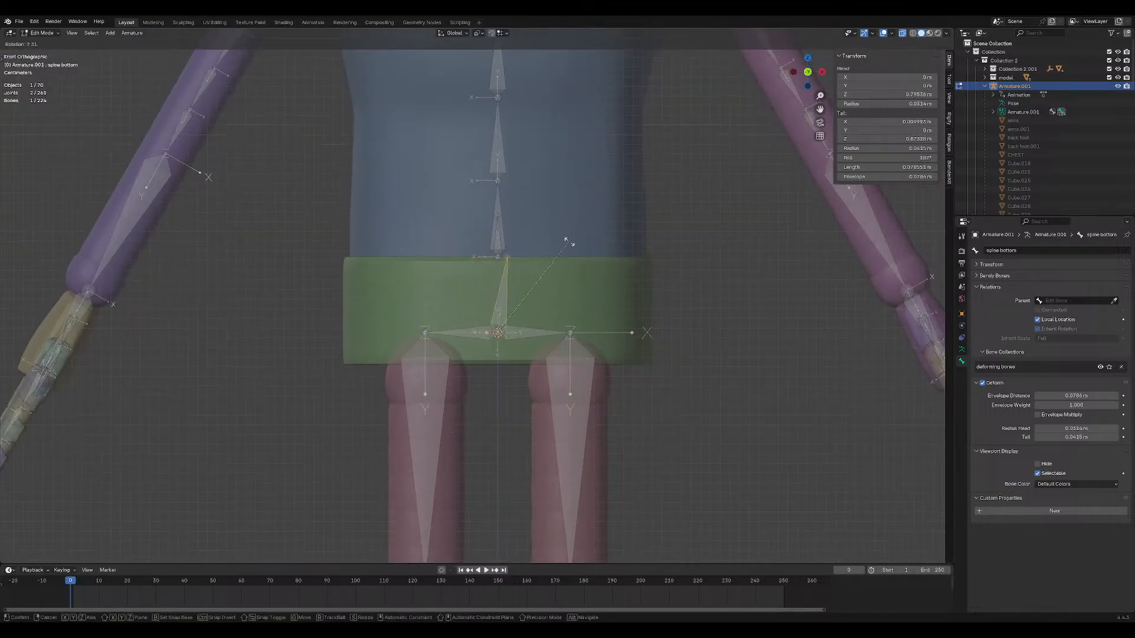
right_click(568, 242)
shift+middle_drag(512, 291, 502, 394)
scroll(511, 351, up, 7)
key(r)
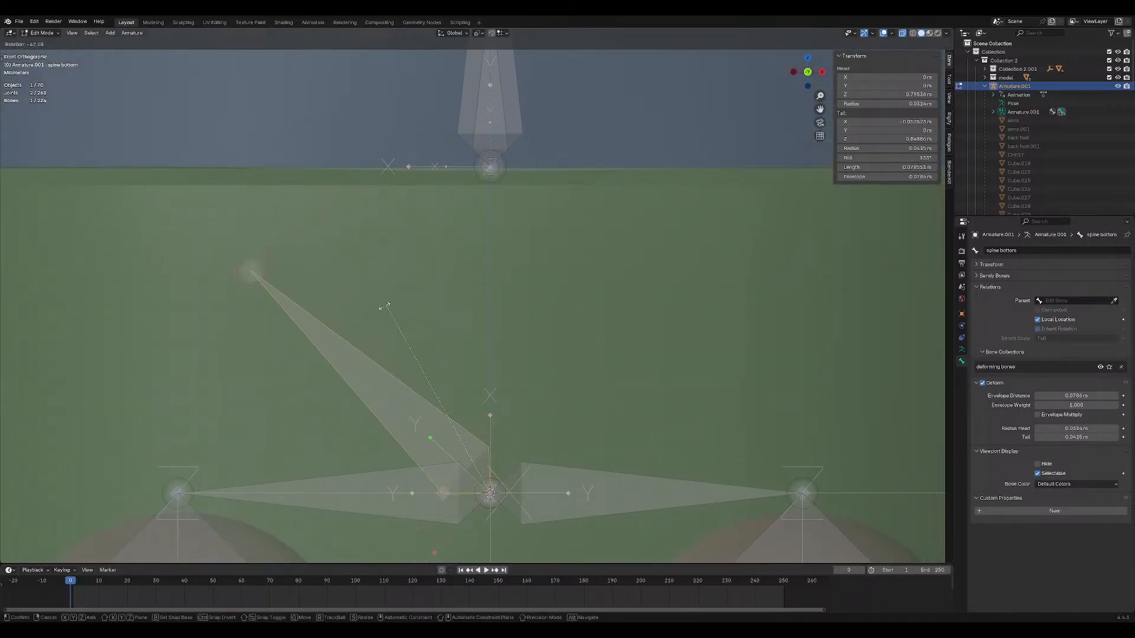
right_click(523, 297)
scroll(526, 303, down, 7)
scroll(526, 302, up, 6)
key(r)
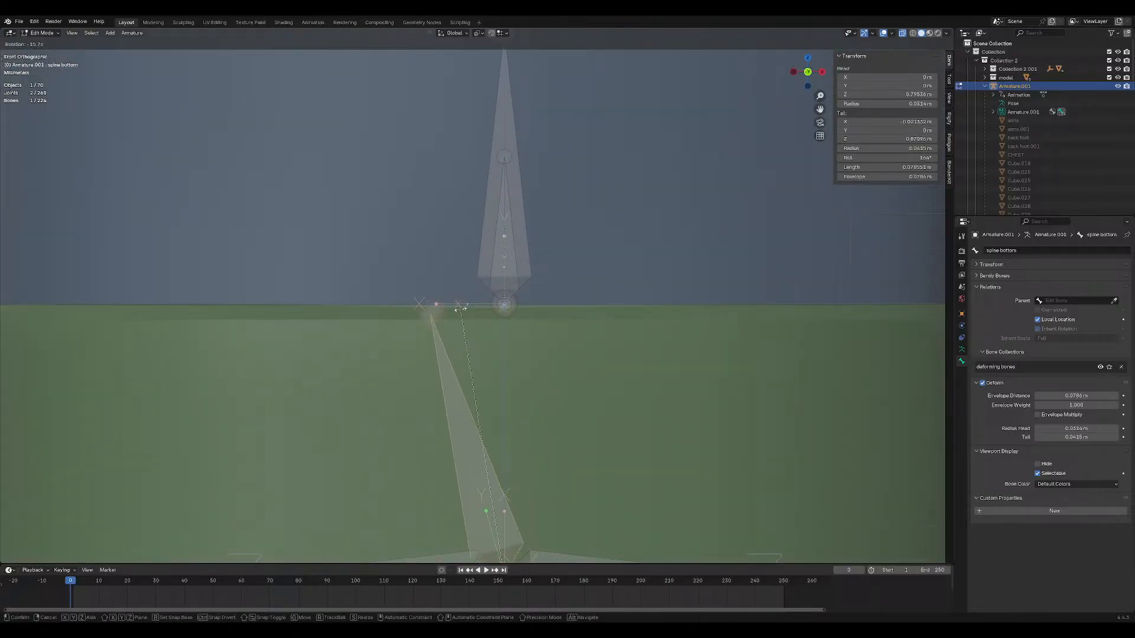
right_click(532, 305)
scroll(533, 307, down, 6)
shift+middle_drag(532, 307, 500, 289)
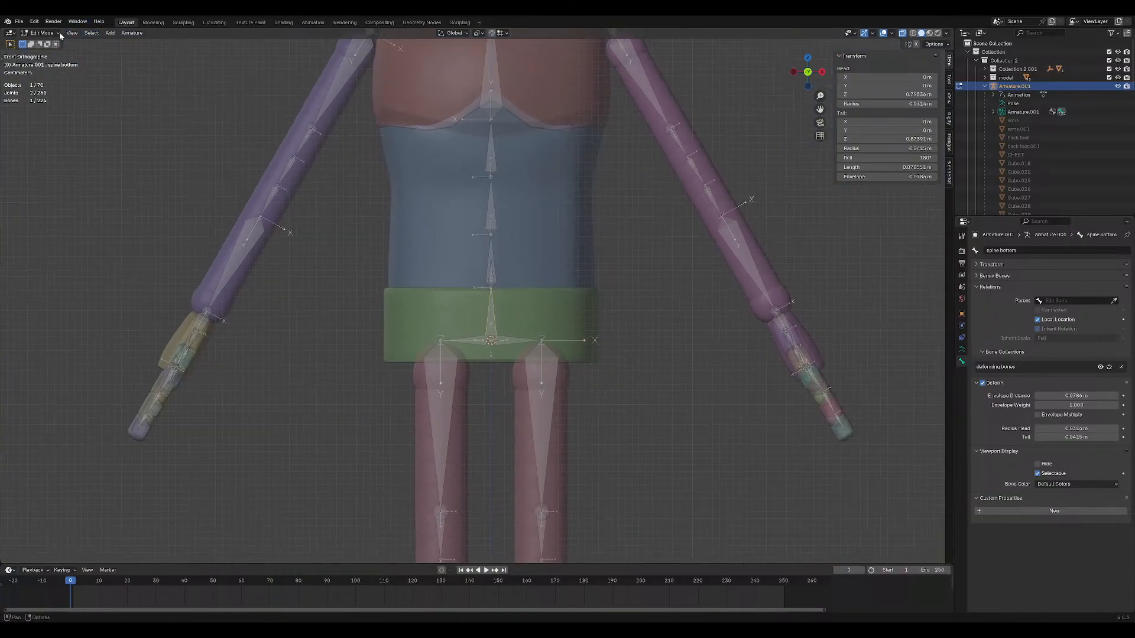
Switch the armature to Pose Mode, hide the deforming bones collection and solo the FK control rig collection.
key(ctrl+Tab)
click(518, 306)
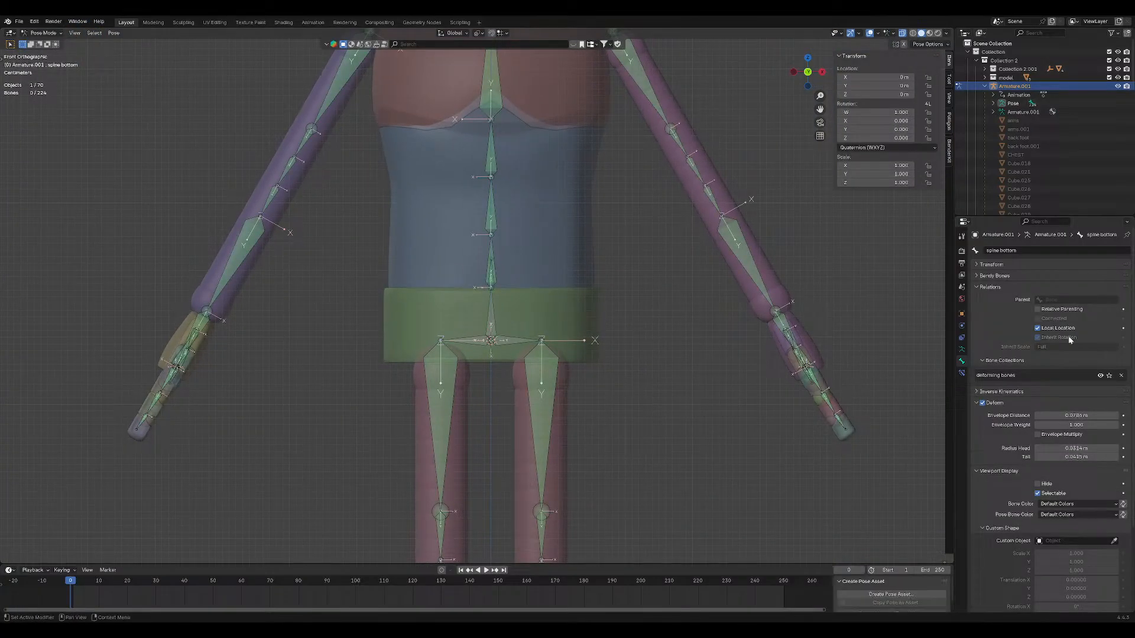
click(961, 351)
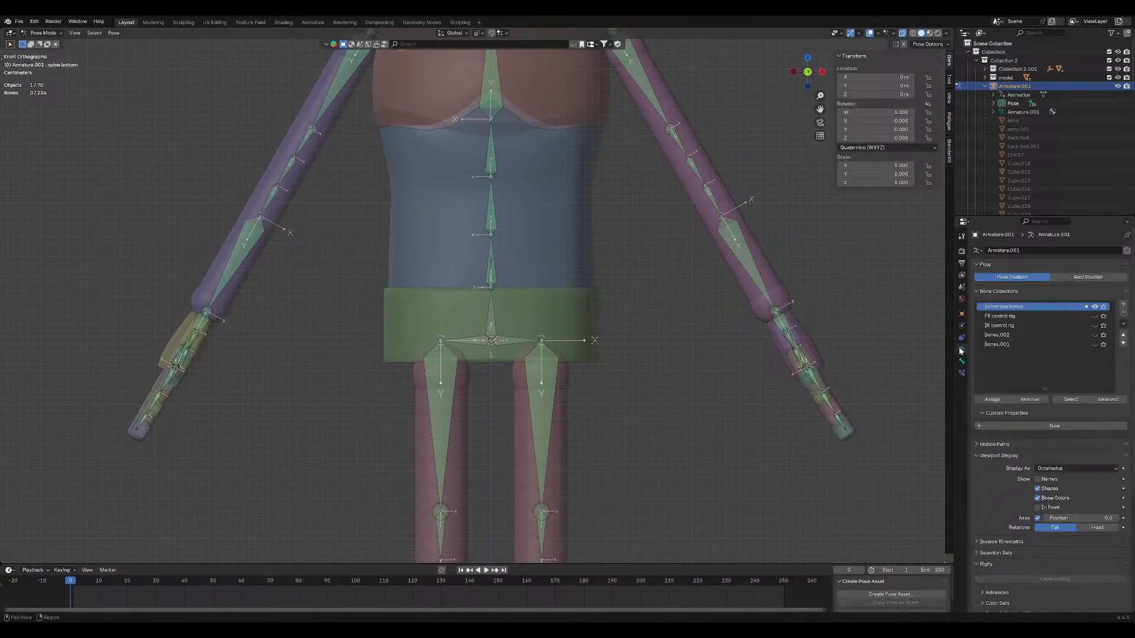
click(1095, 307)
click(1103, 317)
Select the FK control rig's lowest spine bone and try moving it in Pose Mode, cancelling each move.
scroll(517, 320, up, 5)
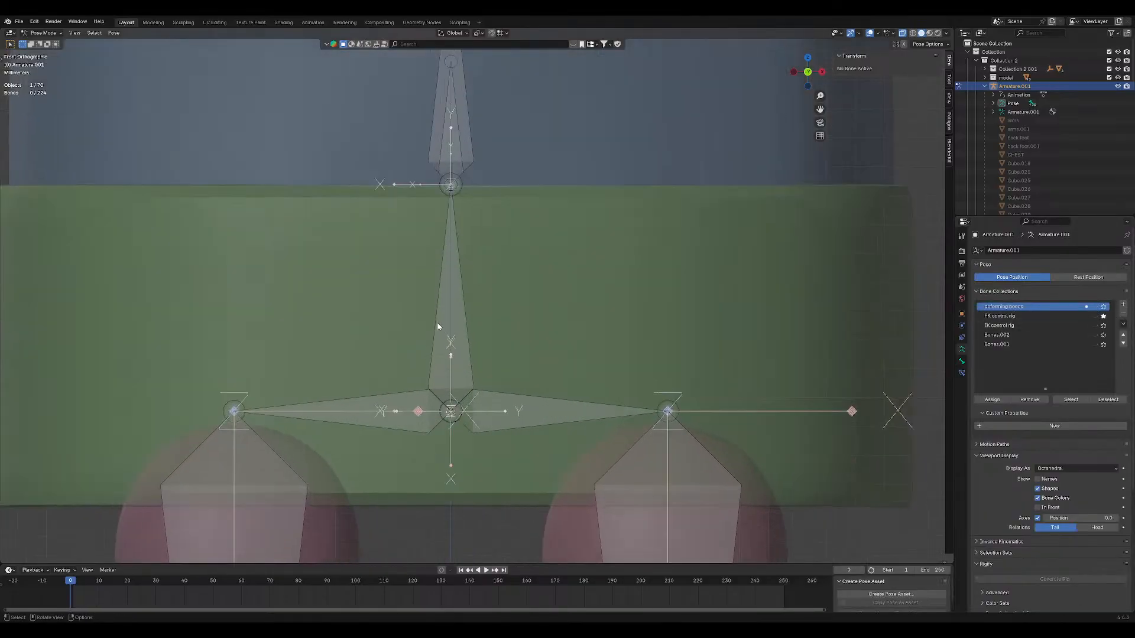
click(446, 322)
scroll(544, 331, down, 1)
key(g)
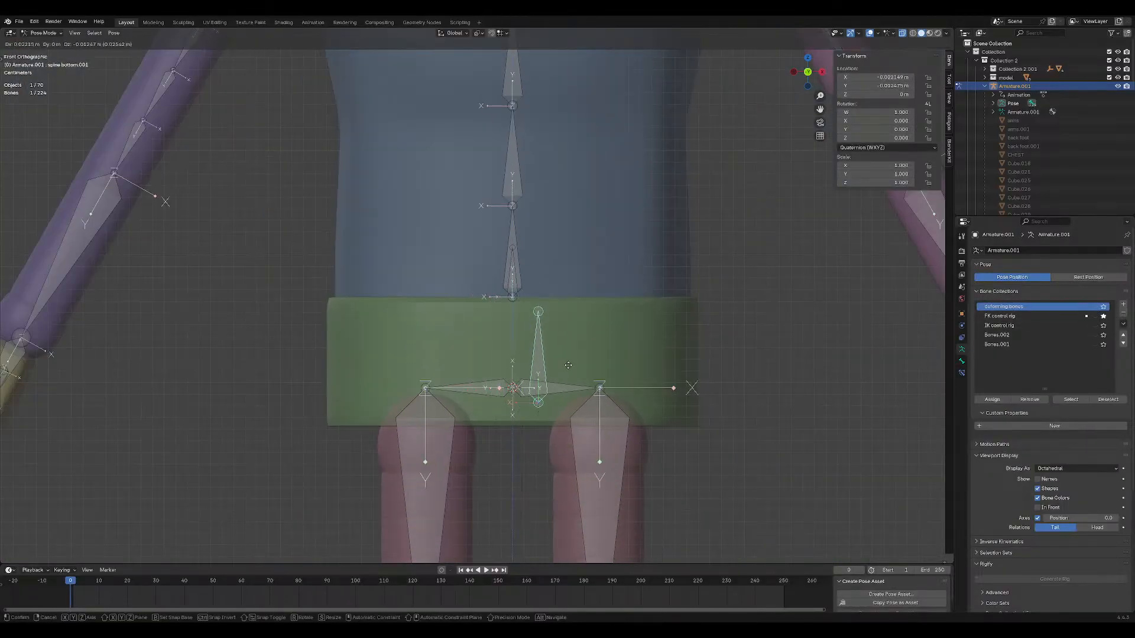
key(Escape)
scroll(594, 271, down, 4)
click(1064, 316)
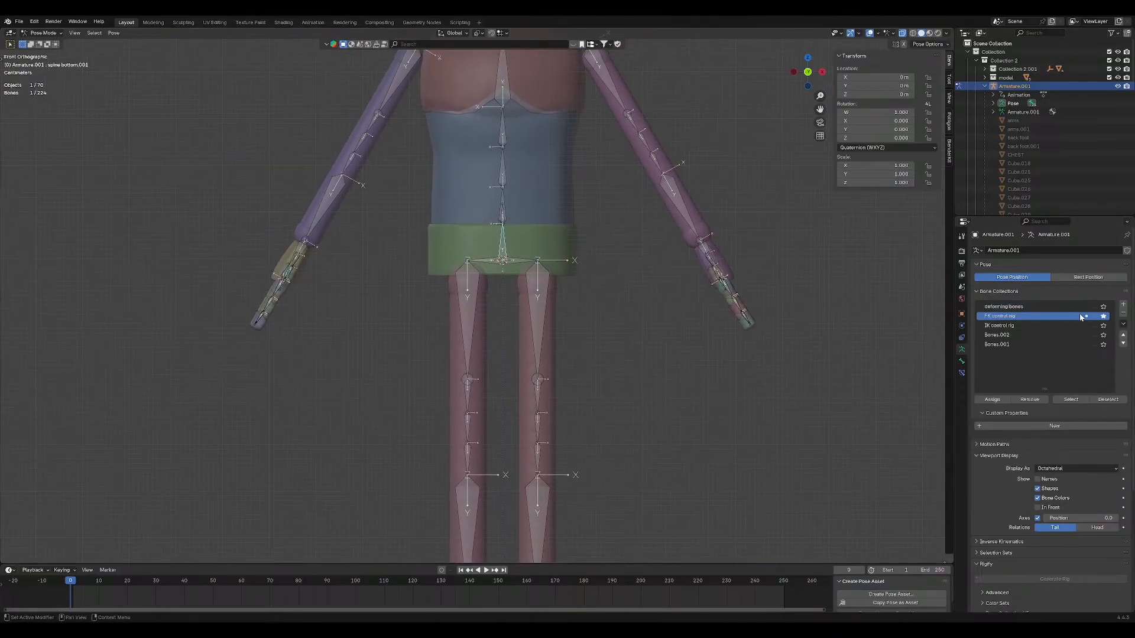
key(g)
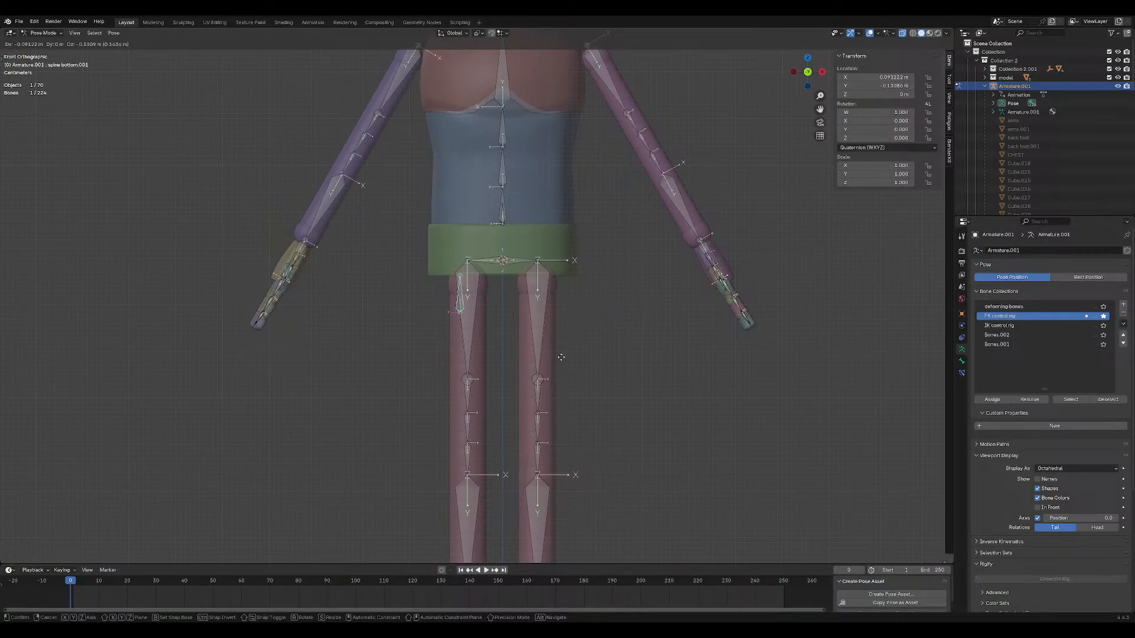
key(Escape)
middle_drag(552, 291, 504, 301)
key(Escape)
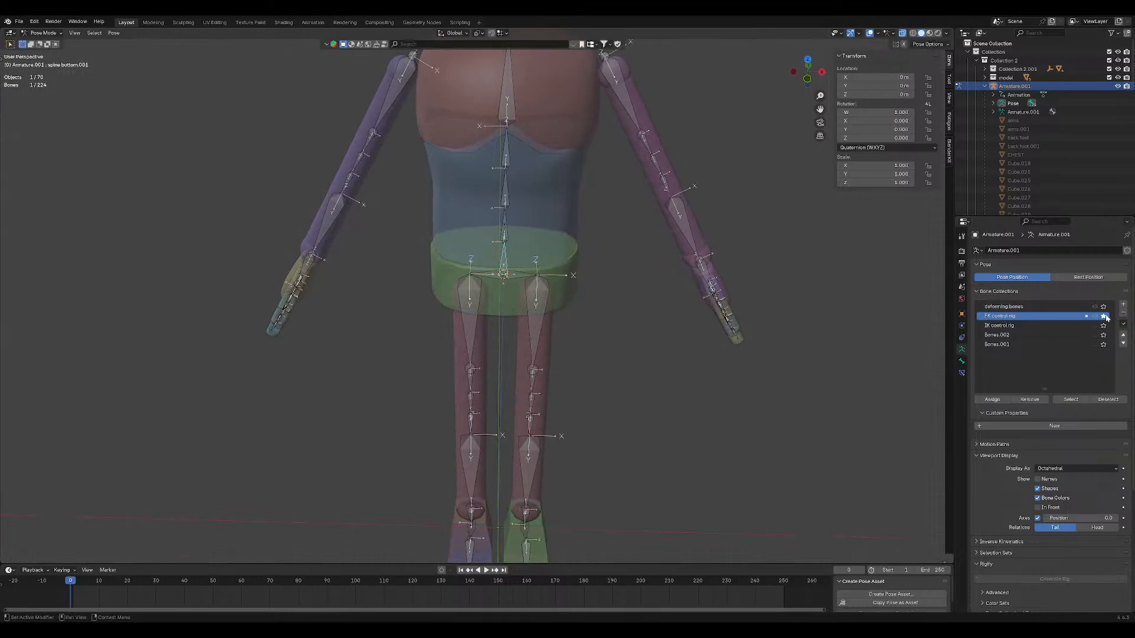
Display only the deforming bones collection again and select its lowest spine bone in front view.
click(1103, 316)
click(1094, 317)
click(1065, 308)
scroll(520, 256, up, 5)
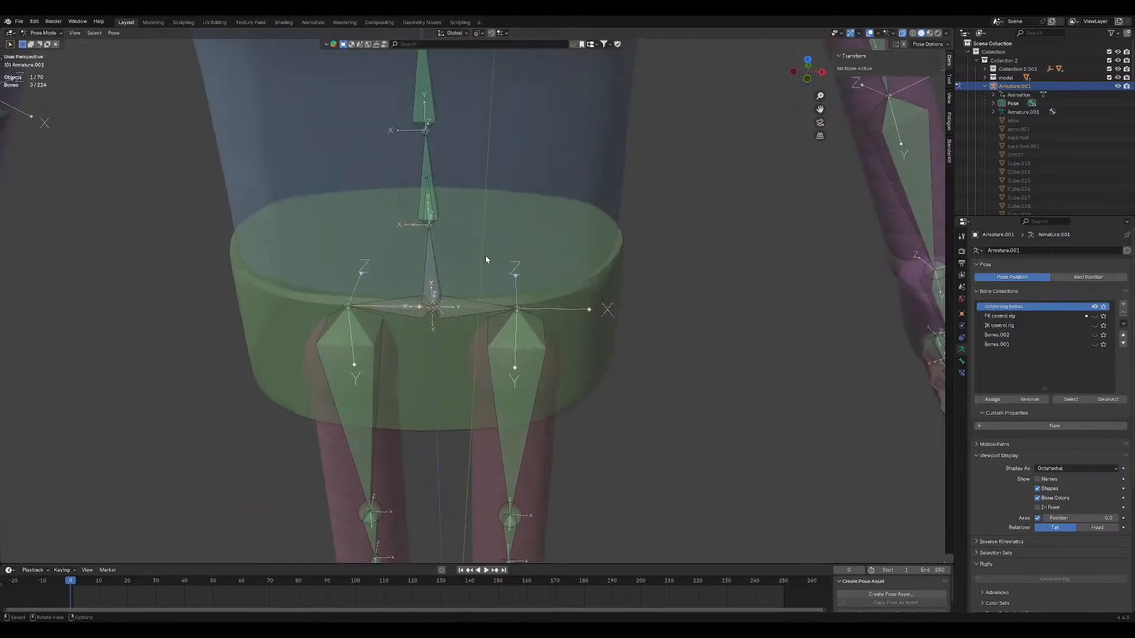
click(438, 274)
drag(811, 71, 809, 86)
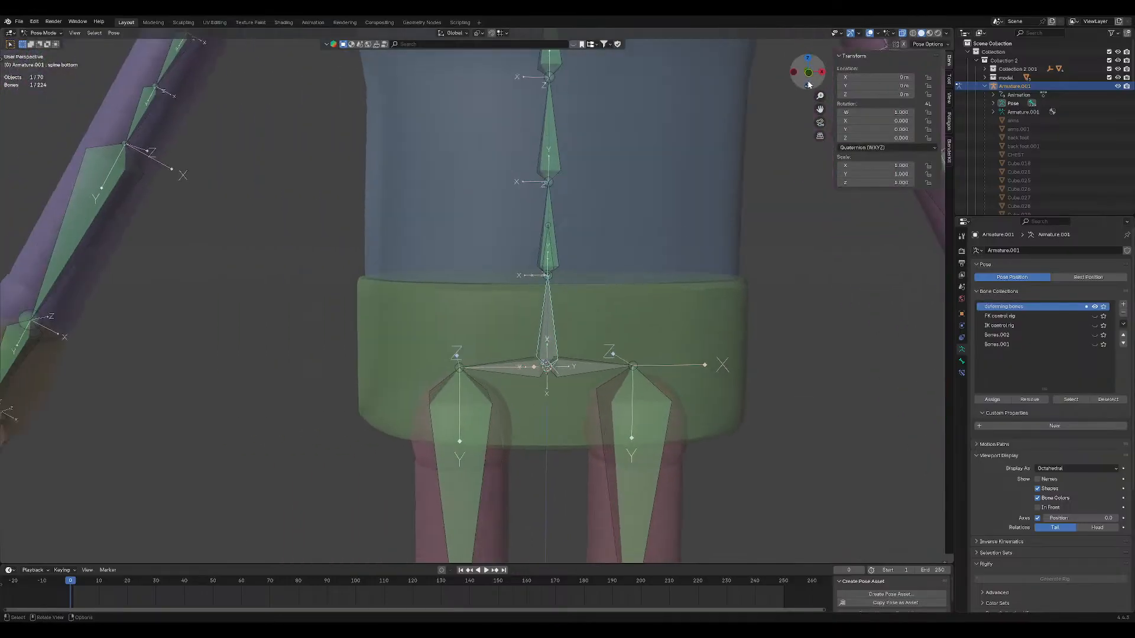
click(809, 86)
scroll(614, 345, up, 2)
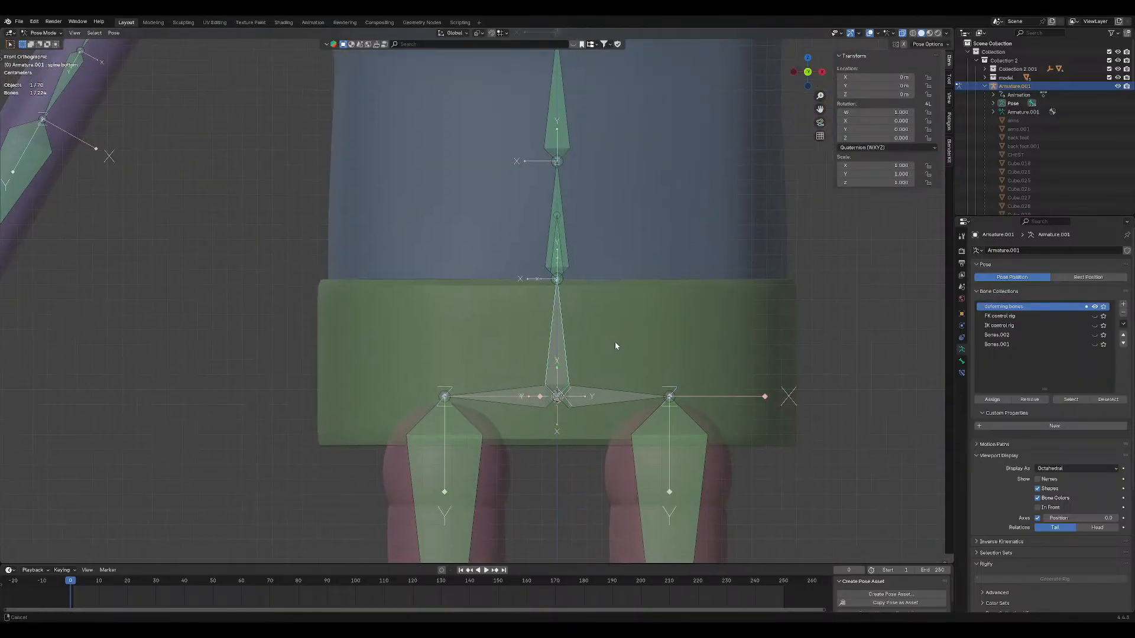
Swap visibility to the FK control rig, select its lowest spine bone, and swap back to the deforming bones.
click(1094, 306)
click(1088, 316)
click(1095, 317)
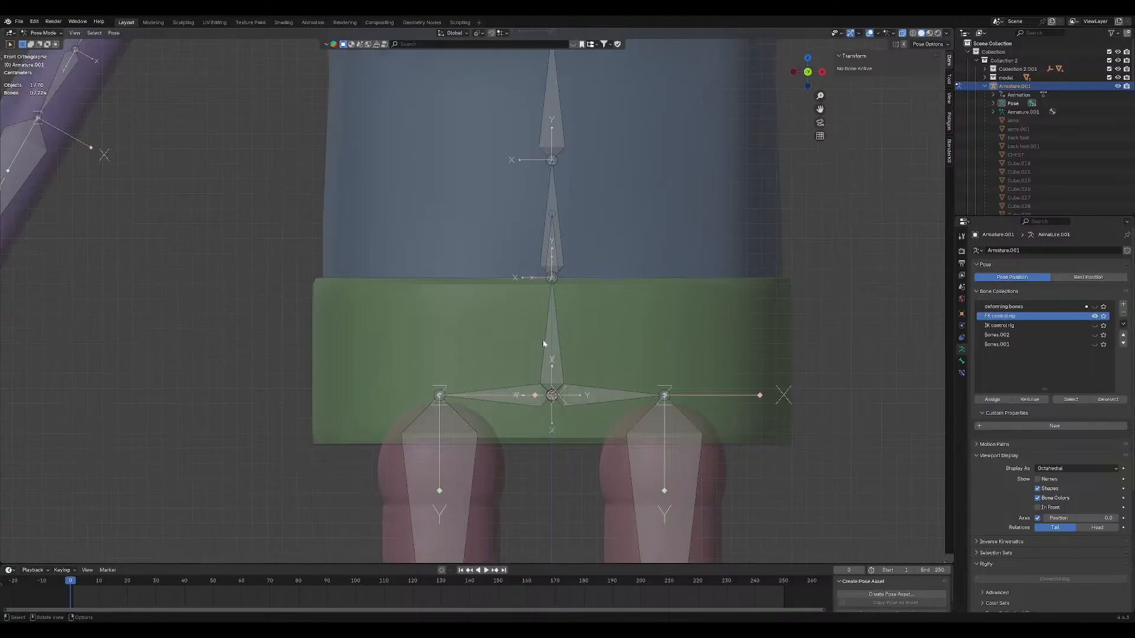
click(545, 344)
click(1095, 316)
click(1094, 307)
Try adding a Copy Transforms constraint to the deforming lowest spine bone, inspect the mesh, and undo it.
key(ctrl+shift+c)
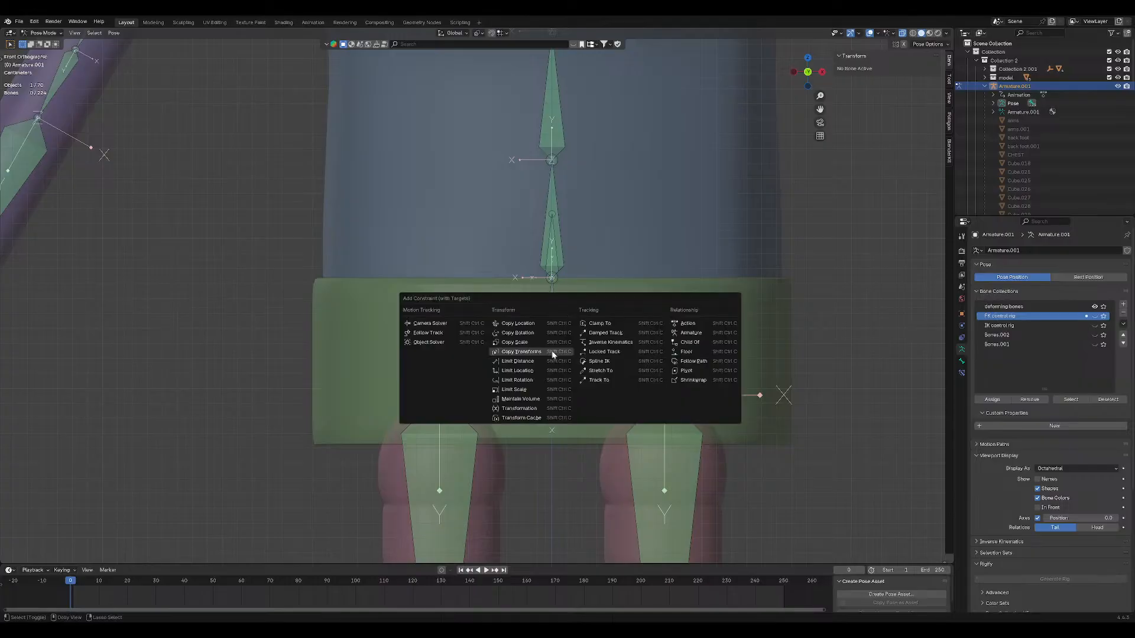
click(551, 352)
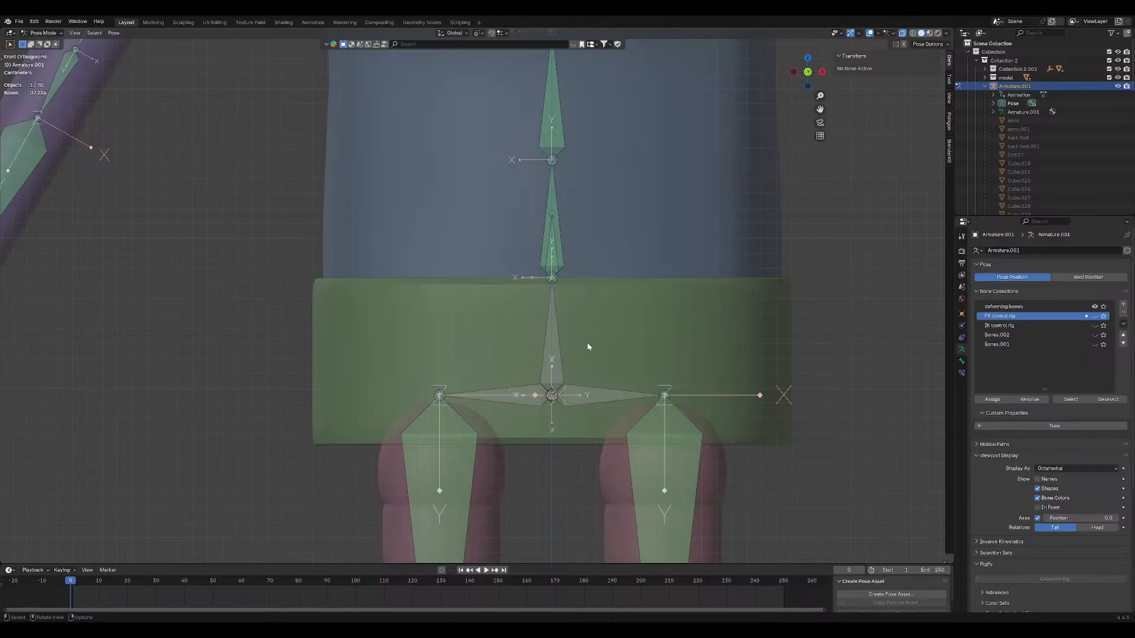
key(ctrl+shift+c)
click(557, 349)
scroll(558, 349, down, 8)
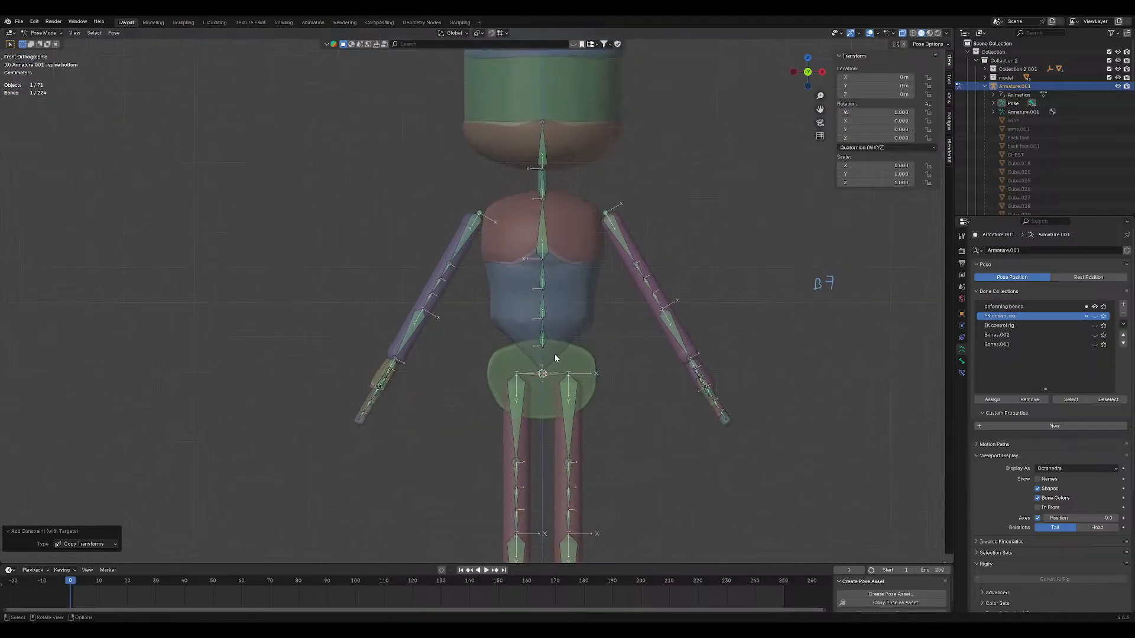
middle_drag(554, 355, 542, 318)
scroll(539, 373, up, 8)
scroll(535, 376, down, 6)
scroll(537, 376, down, 6)
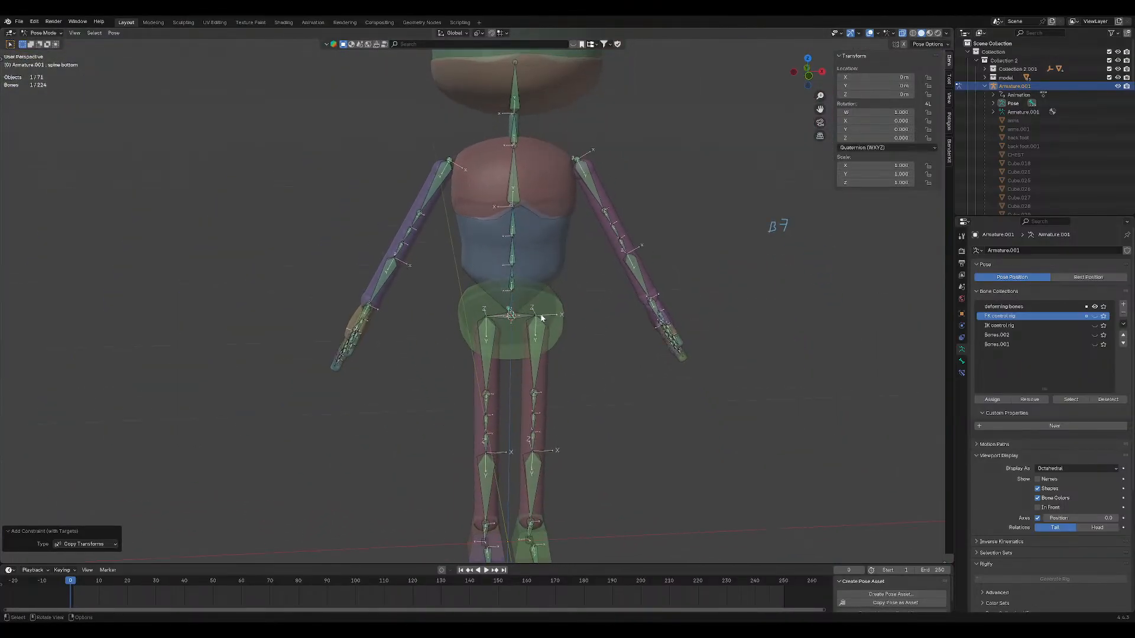
scroll(532, 316, up, 8)
key(ctrl+z)
Snap the 3D cursor to the world origin.
scroll(472, 316, down, 5)
mouse_move(476, 302)
shift+middle_down()
mouse_move(495, 258)
mouse_move(489, 291)
shift+middle_up()
key(shift+s)
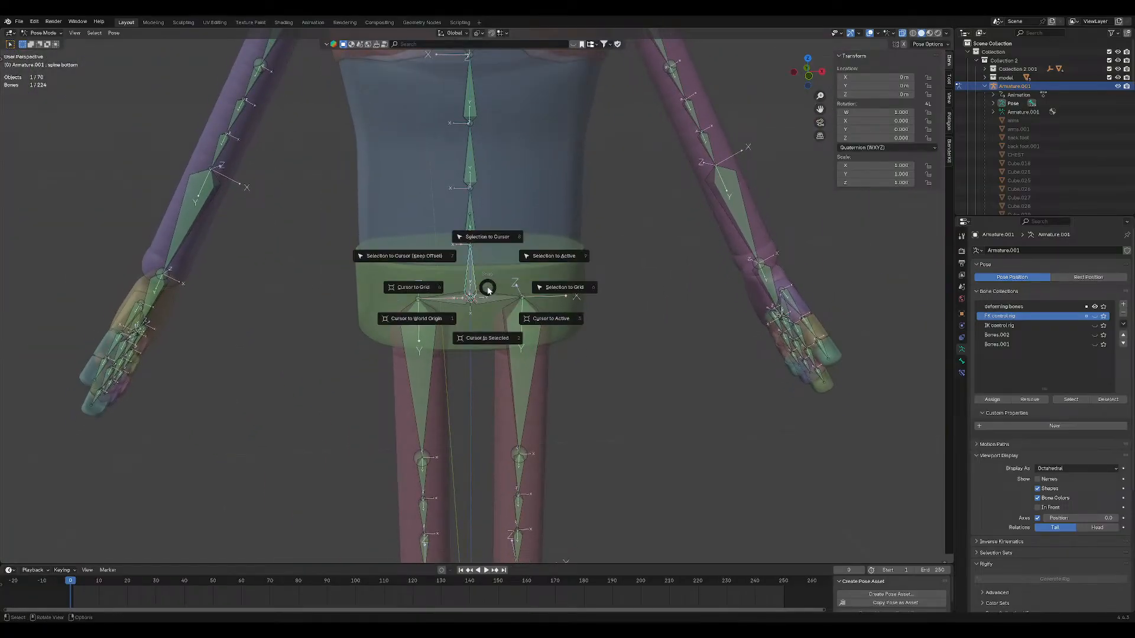
click(437, 321)
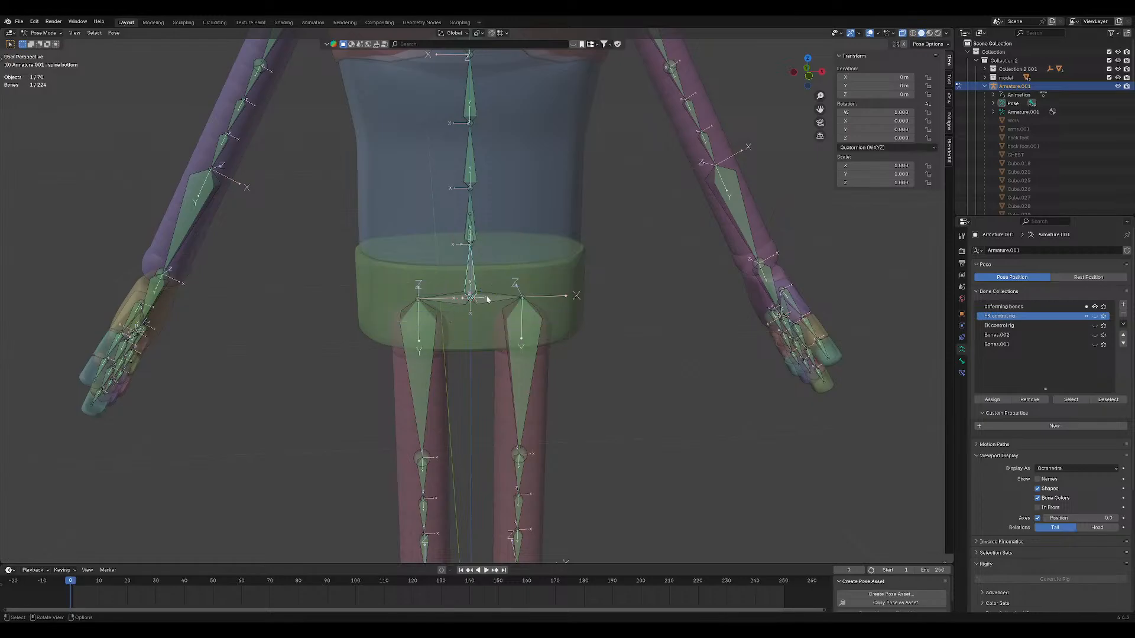
Add the Copy Transforms constraint to the lowest spine bone again, inspect the whole character's deformation, and undo the constraint.
scroll(491, 290, down, 4)
key(shift+ctrl+c)
click(489, 291)
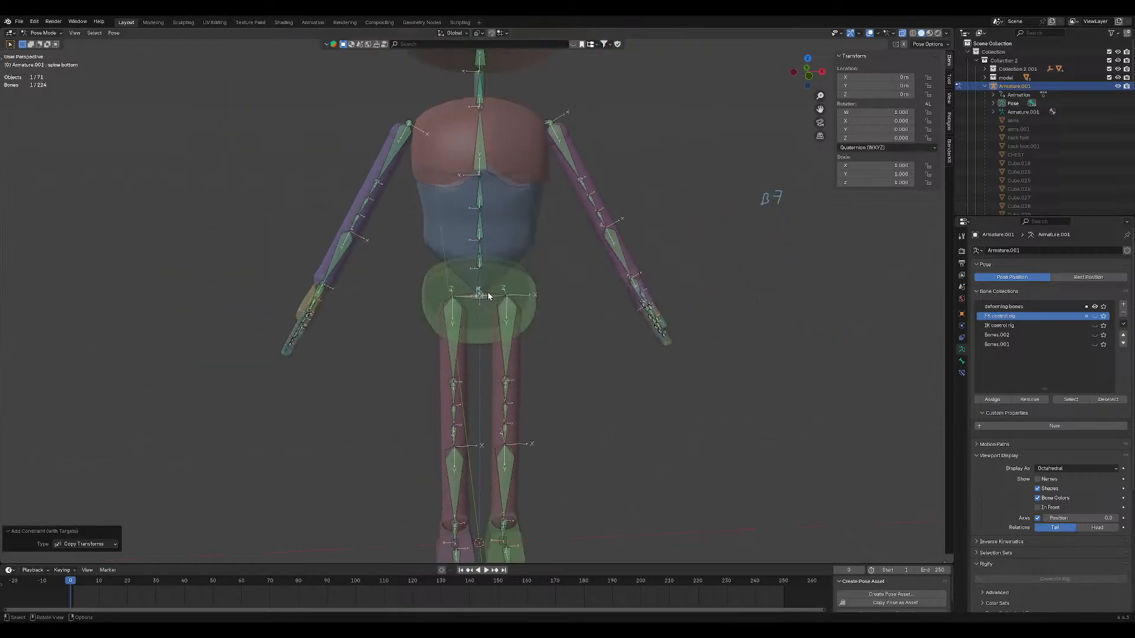
middle_drag(488, 295, 560, 306)
scroll(661, 309, down, 9)
scroll(556, 305, up, 8)
key(ctrl+z)
scroll(544, 300, up, 5)
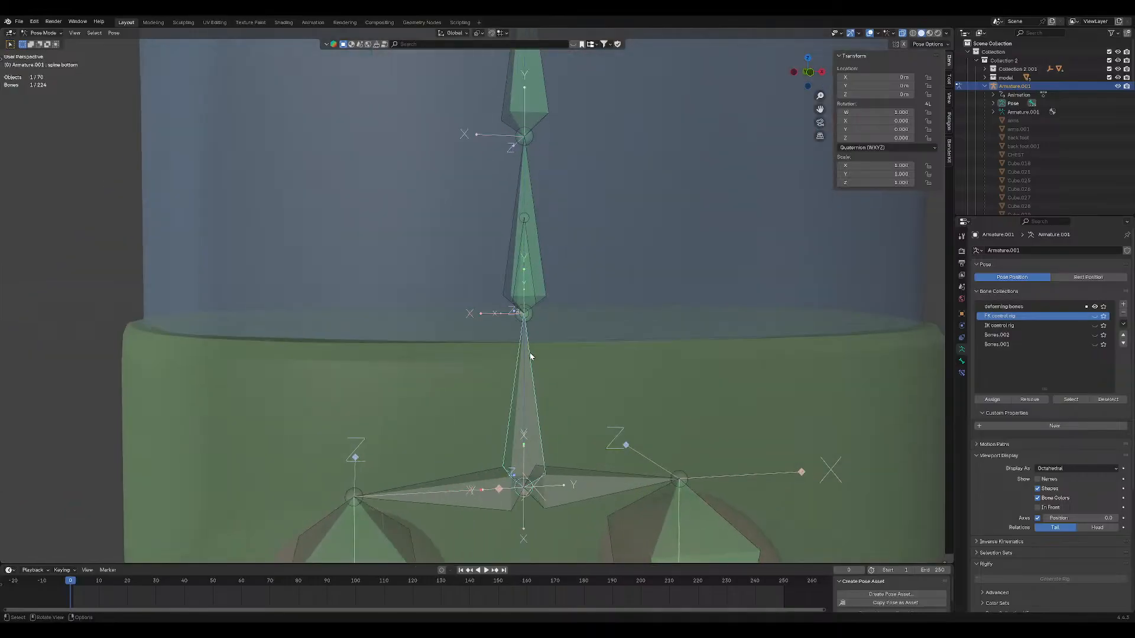
Make the deforming bones collection active, clear the bone selection and switch the armature to Edit Mode.
click(1070, 307)
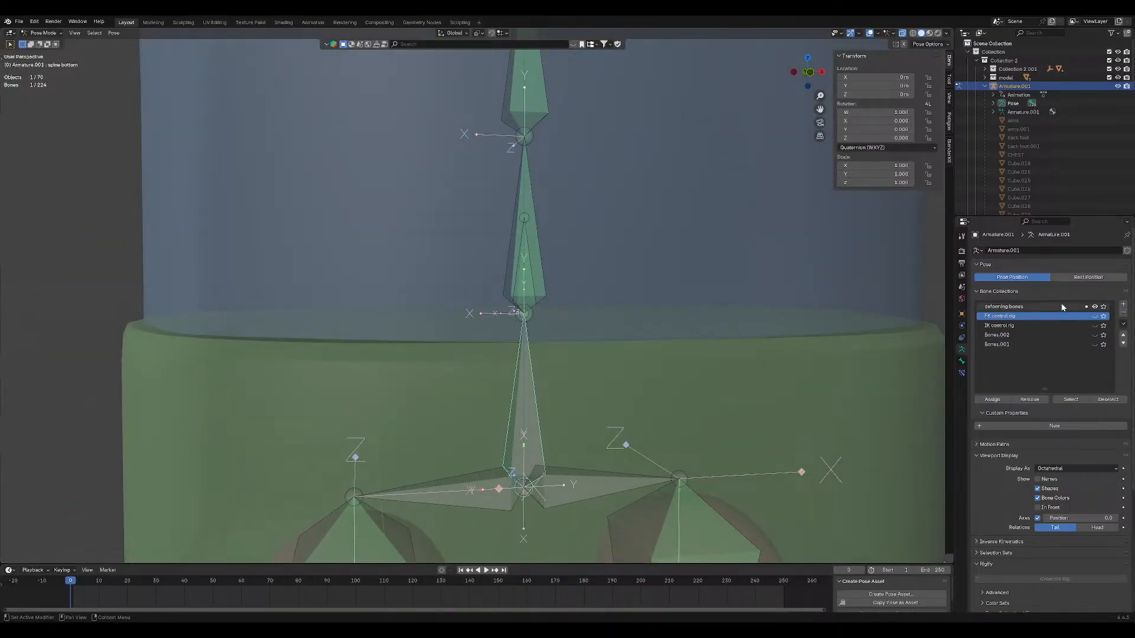
scroll(655, 321, down, 2)
click(590, 349)
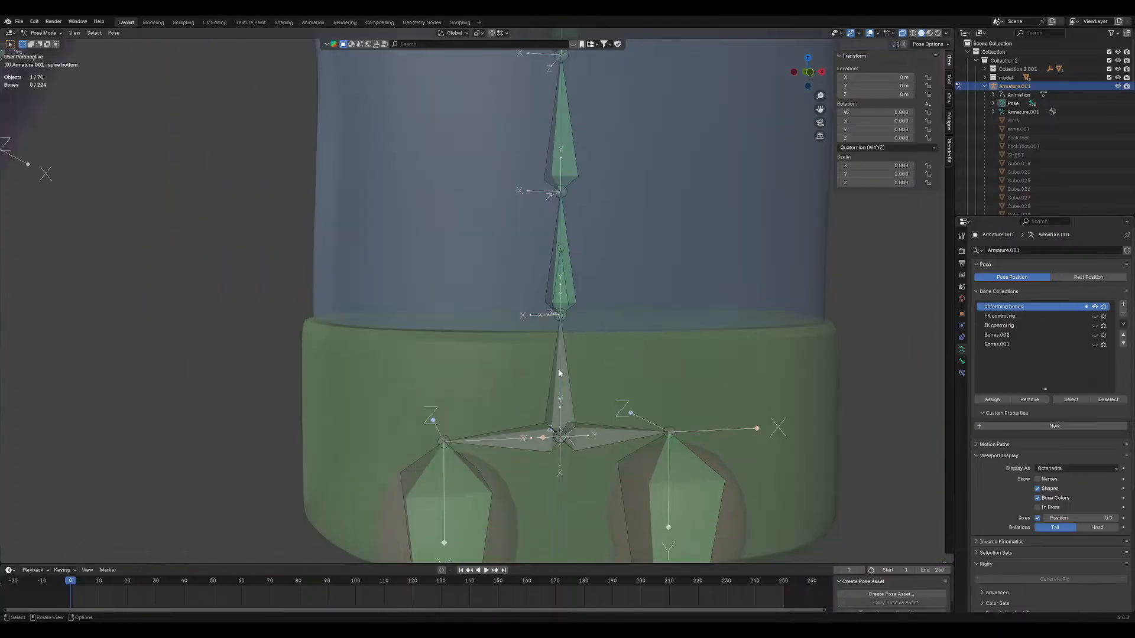
click(43, 32)
click(42, 53)
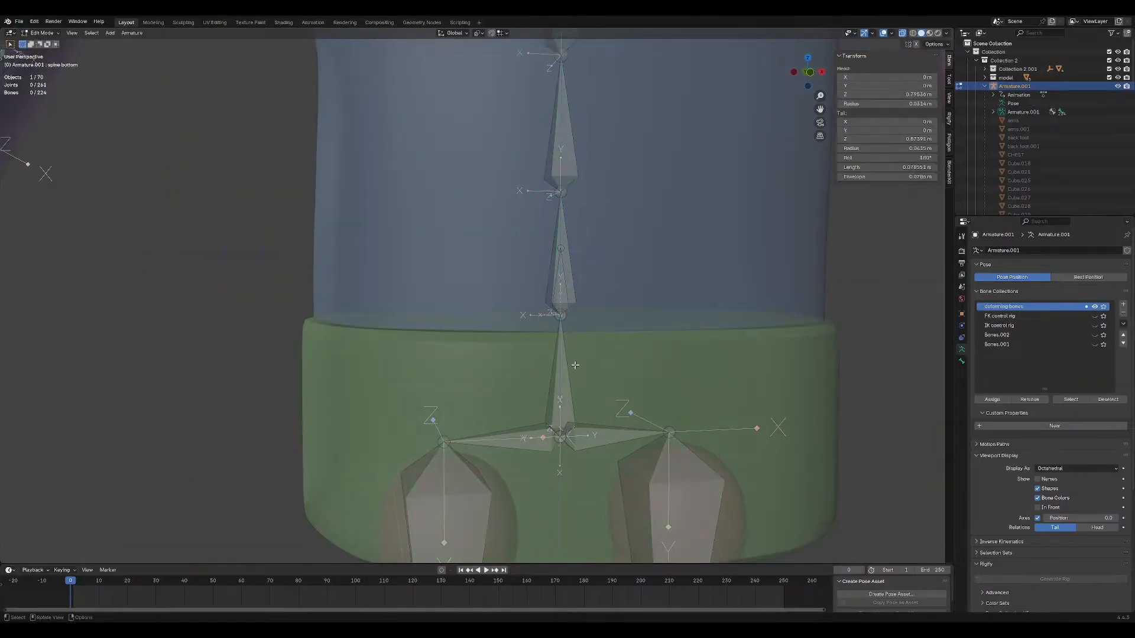
Try parenting the lowest spine bone to the spine control deform bone with the Connected option, and undo it.
scroll(575, 365, up, 4)
click(557, 332)
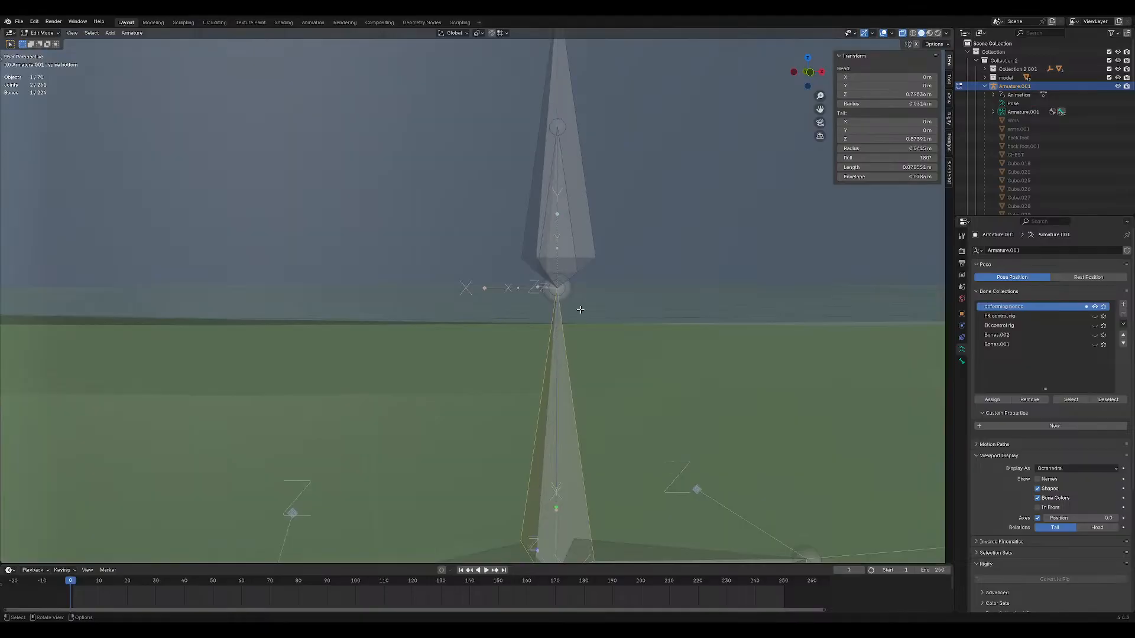
middle_drag(597, 233, 588, 281)
click(584, 283)
drag(593, 297, 528, 264)
middle_drag(619, 254, 582, 298)
click(547, 341)
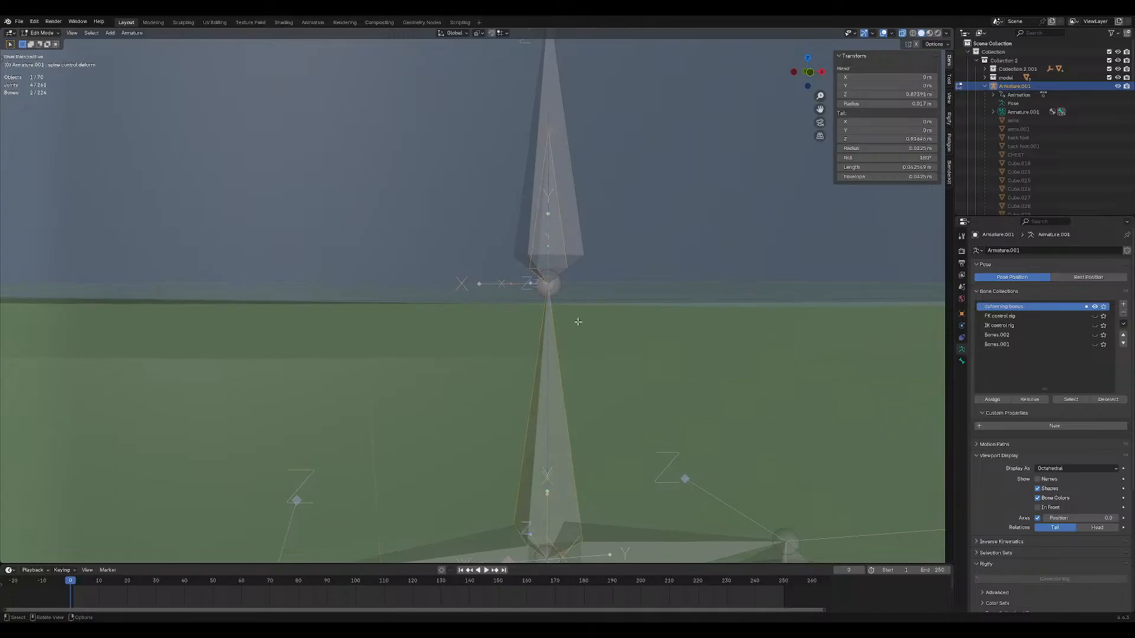
scroll(578, 321, down, 4)
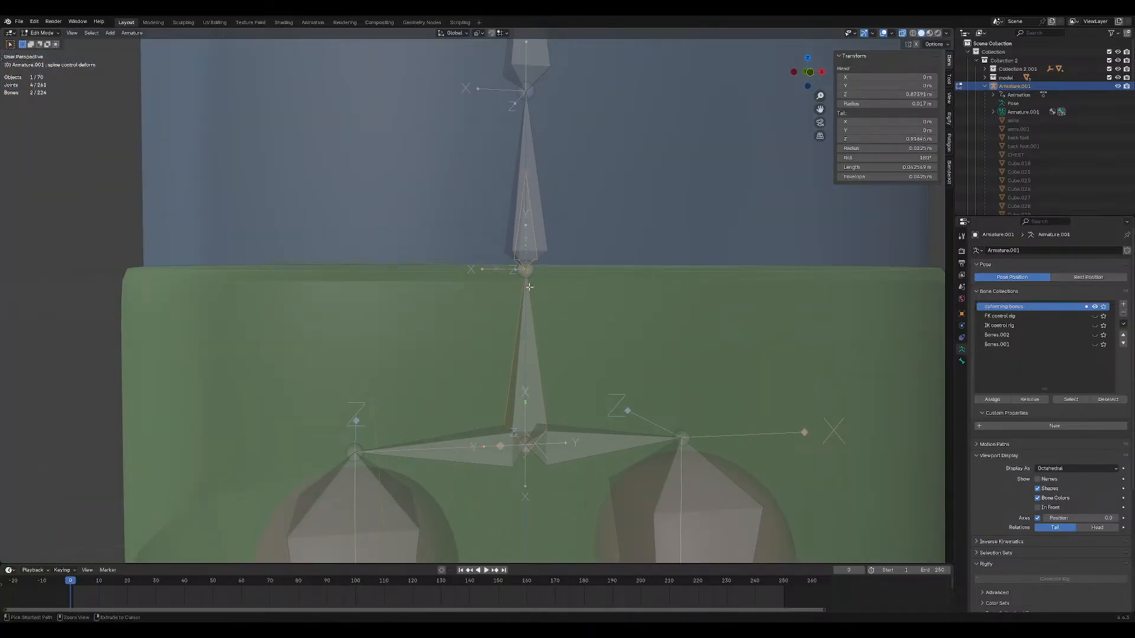
key(ctrl+p)
click(530, 286)
scroll(530, 287, down, 4)
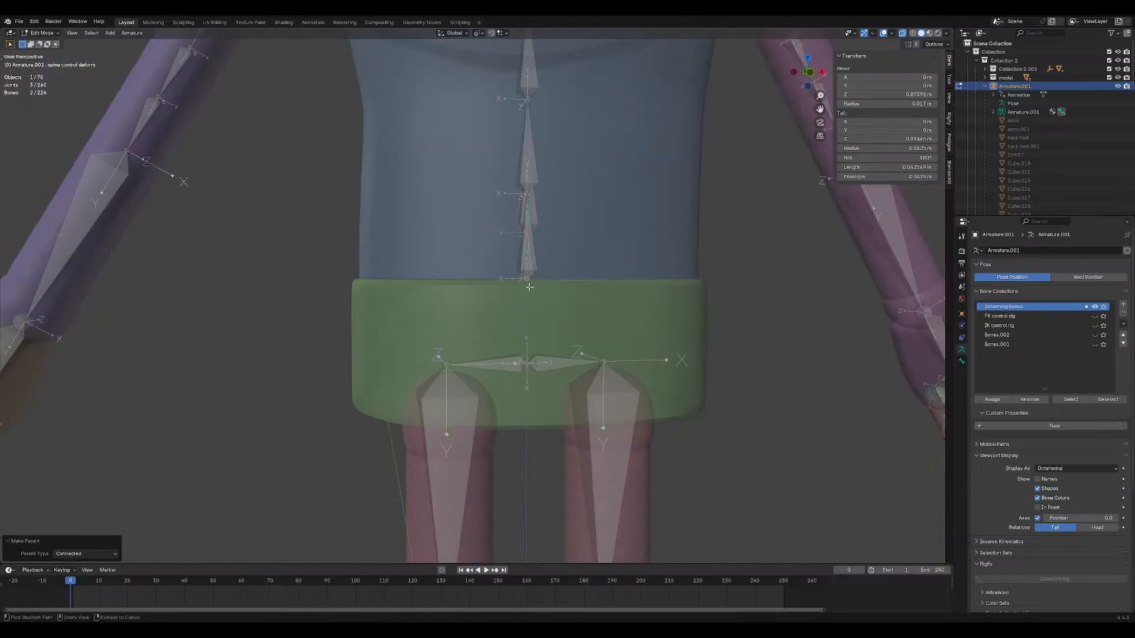
click(530, 287)
Parent the spine control deform bone to the lowest spine bone as Connected, and test the link with a cancelled move.
scroll(526, 295, up, 4)
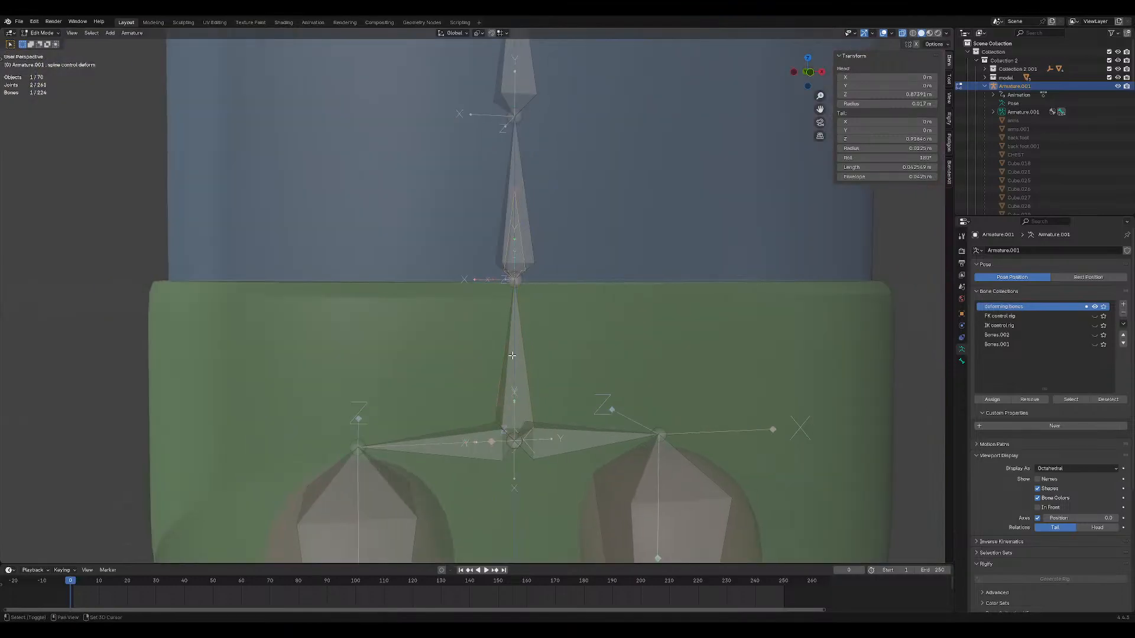
shift+click(511, 355)
key(ctrl+p)
click(510, 349)
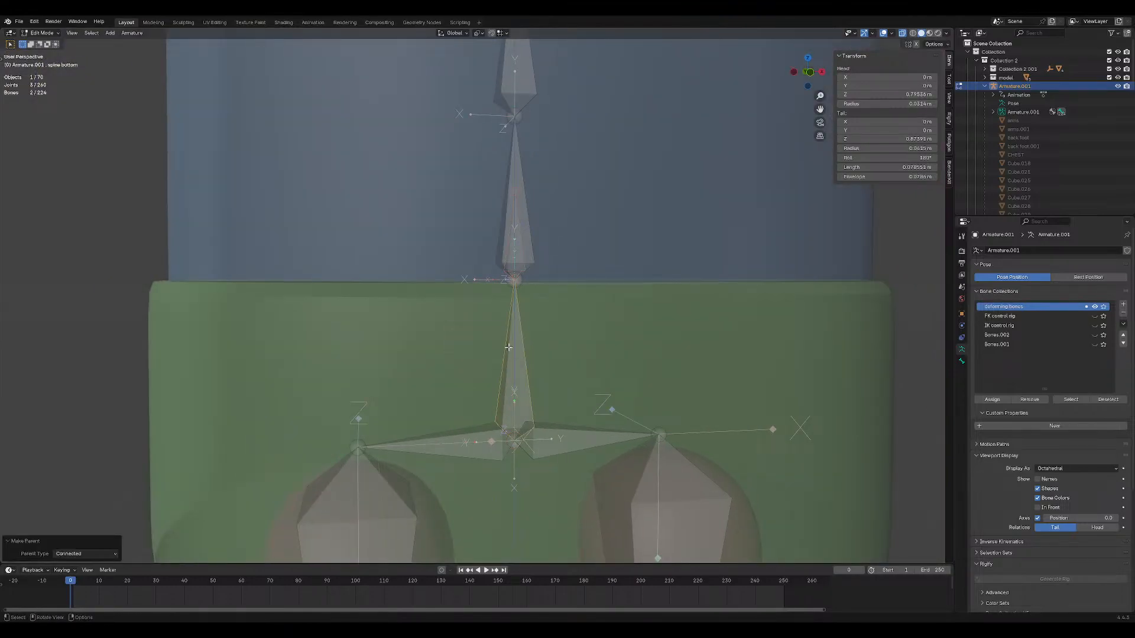
key(g)
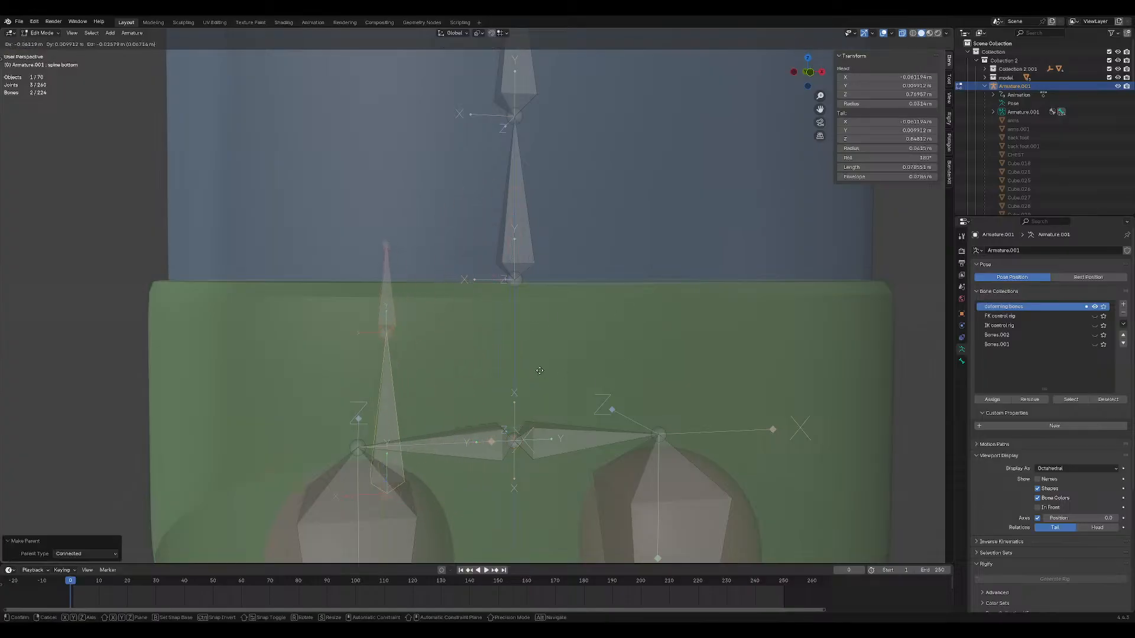
right_click(535, 297)
Try parenting the lowest spine bone and both hip bones together with the Connected option, and undo it.
shift+middle_drag(631, 276, 550, 215)
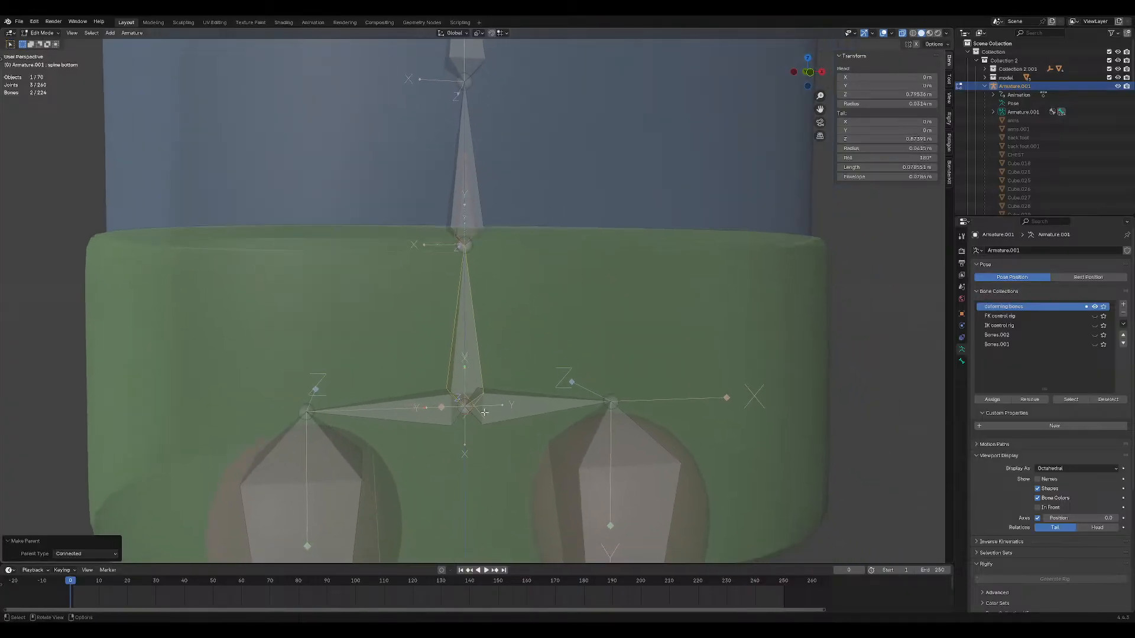
click(463, 379)
shift+click(429, 419)
shift+click(504, 417)
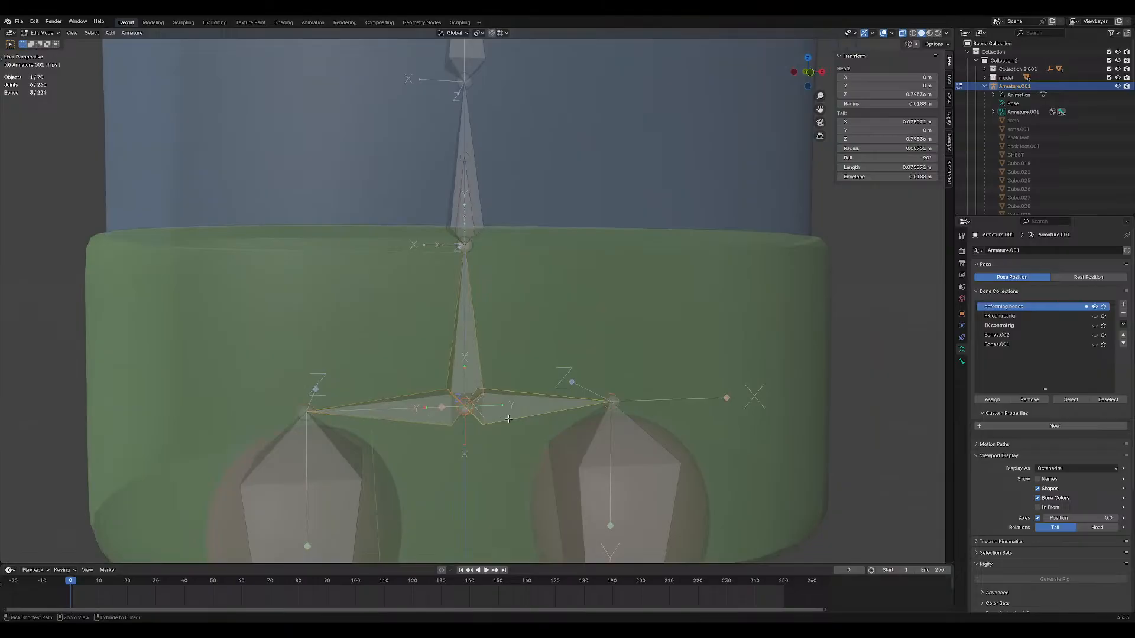
key(ctrl+p)
click(508, 419)
key(ctrl+z)
key(ctrl+z)
Try Connected parenting between the lowest spine bone and one hip bone at a time, and clear the bone selection.
key(ctrl+p)
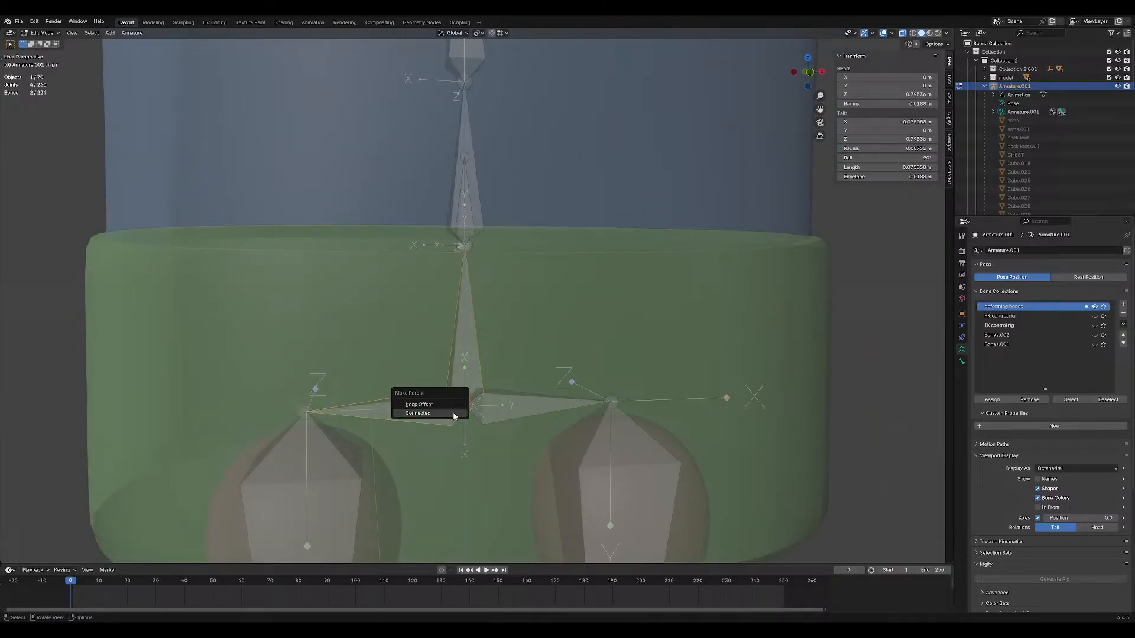
click(453, 413)
key(ctrl+z)
key(alt+a)
scroll(470, 409, up, 4)
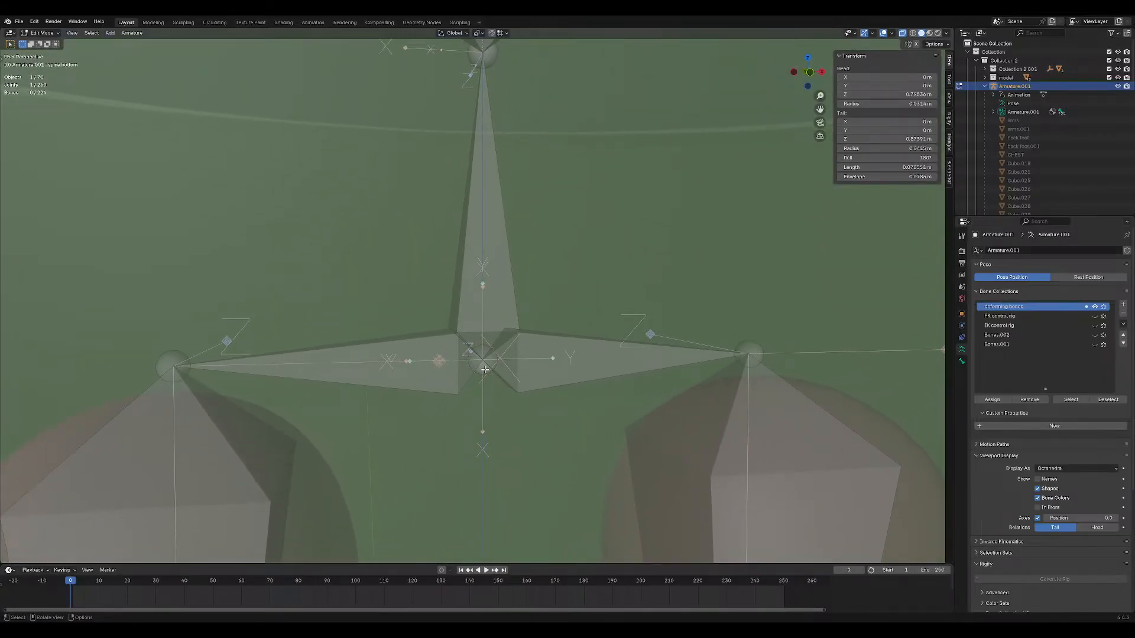
shift+click(485, 369)
key(ctrl+p)
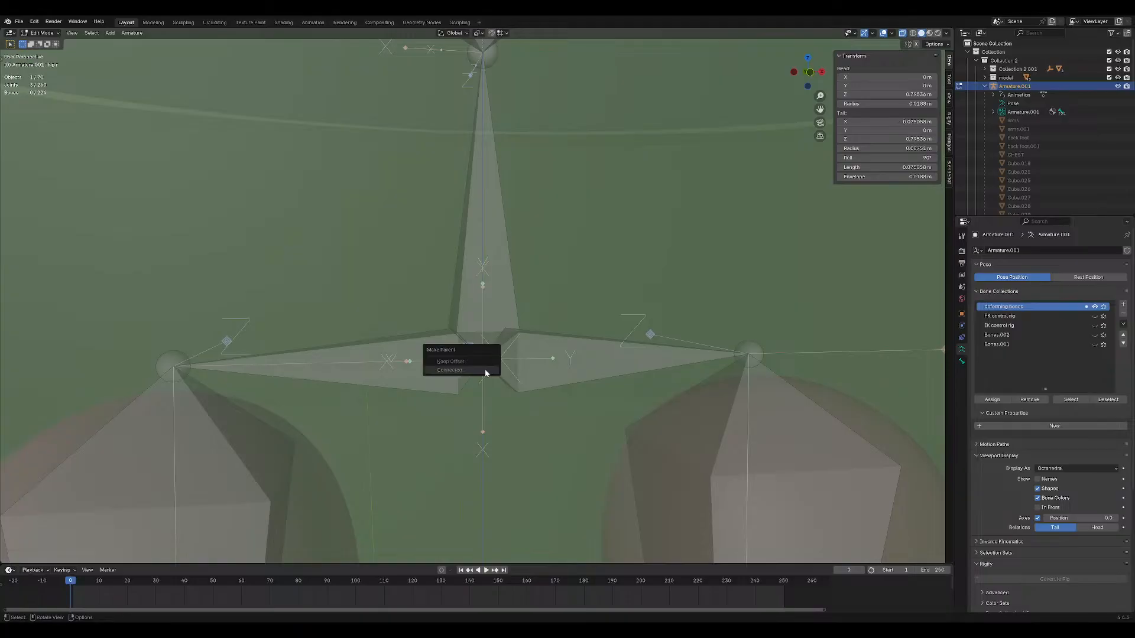
click(486, 370)
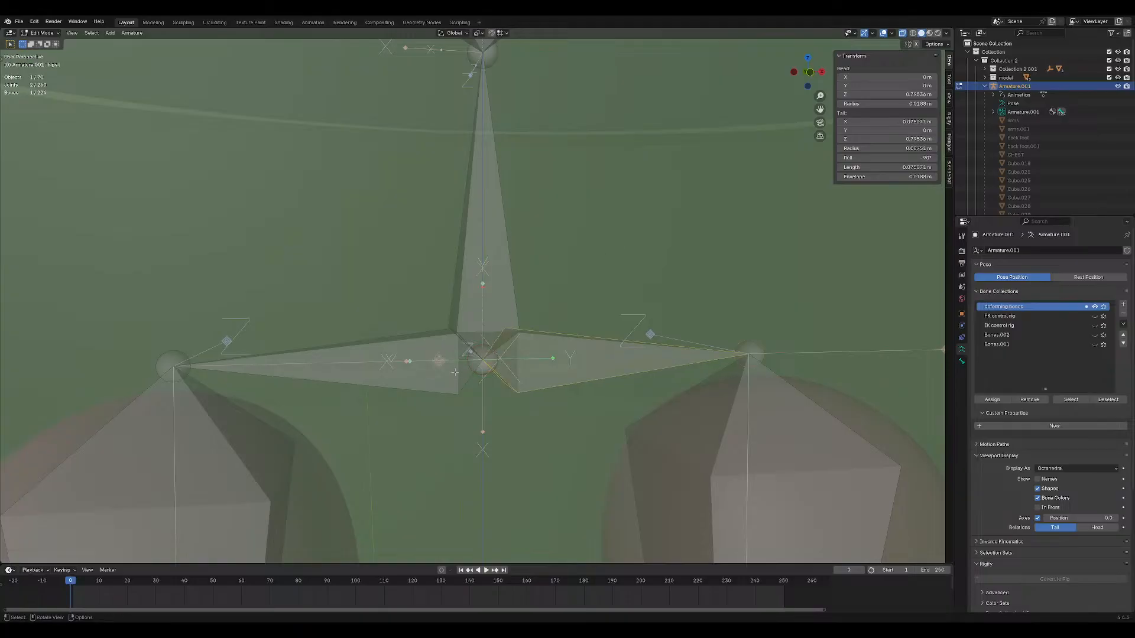
click(561, 318)
Inspect the hip and lower spine bones, and switch the armature to Pose Mode.
scroll(544, 340, down, 7)
scroll(440, 383, up, 6)
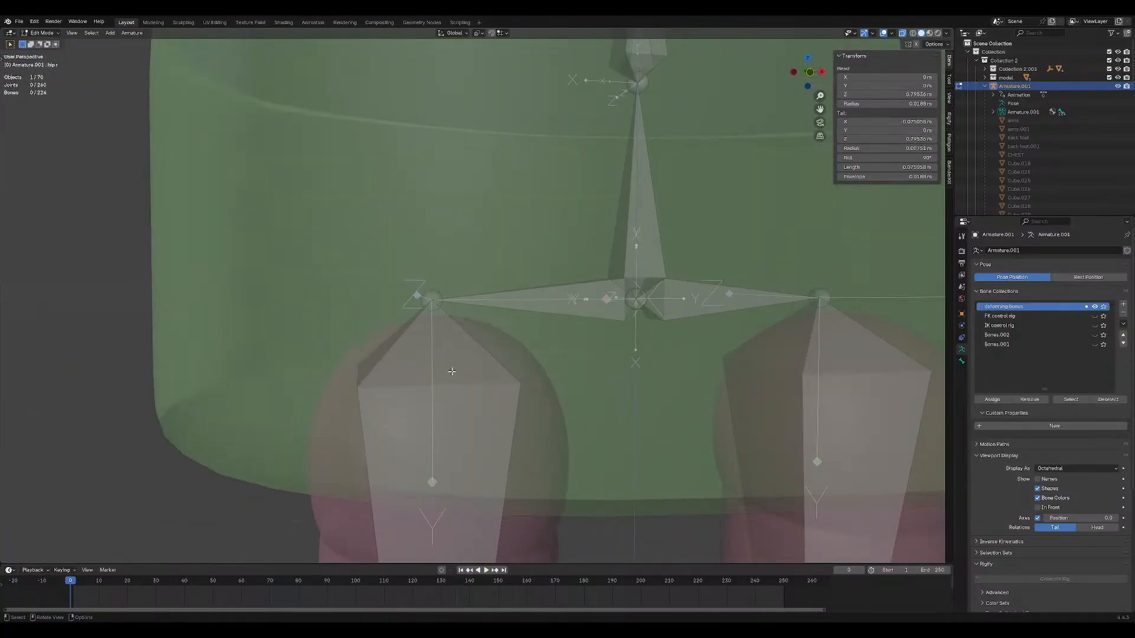
shift+middle_drag(520, 404, 447, 464)
scroll(671, 173, down, 5)
shift+middle_drag(672, 171, 550, 325)
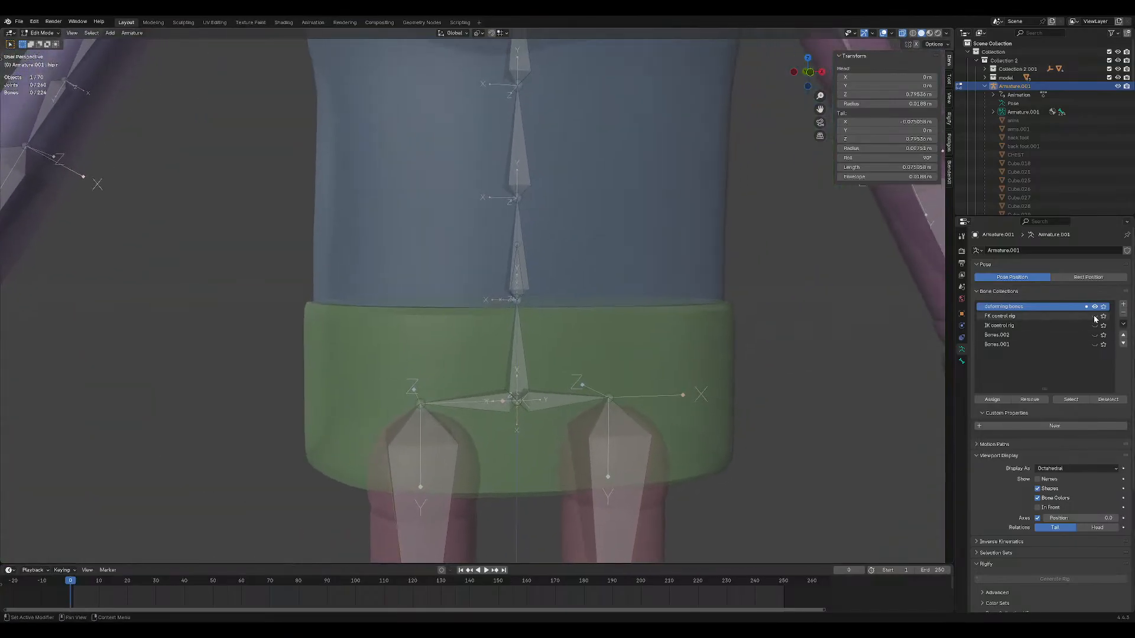
click(58, 33)
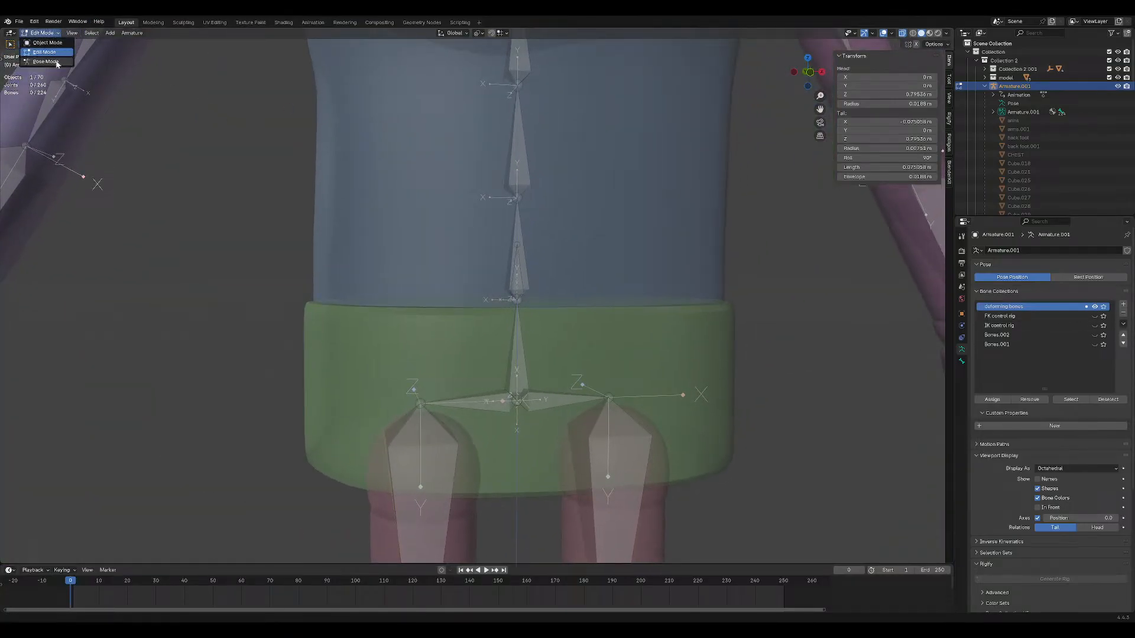
click(42, 62)
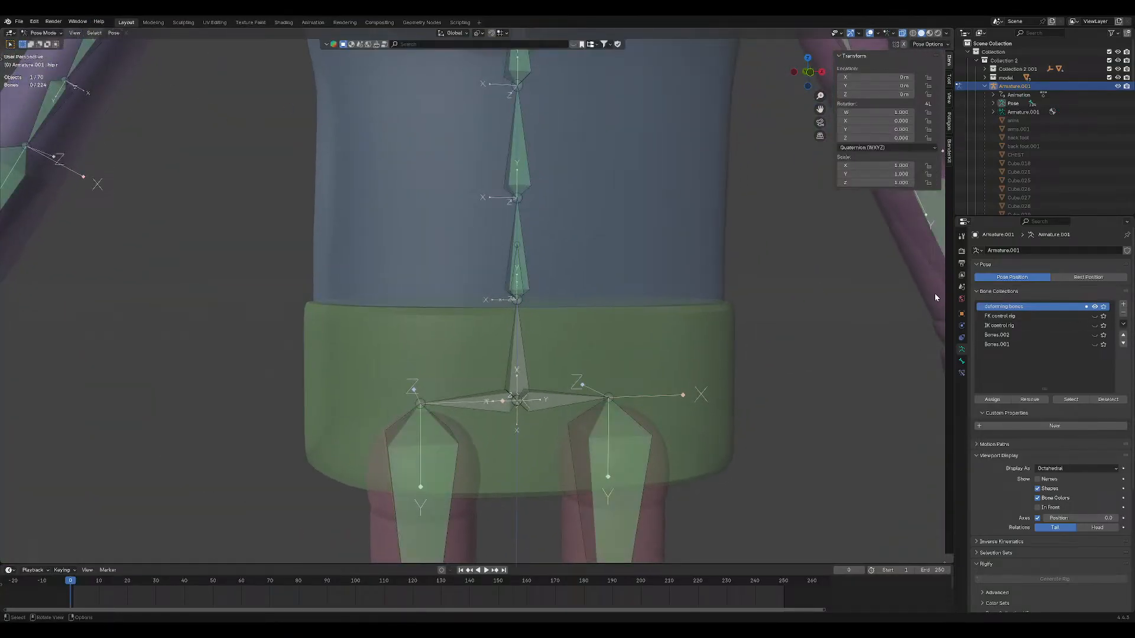
Add a Copy Transforms constraint to the lowest deforming spine bone, targeting the matching bone of the FK control rig.
click(1094, 316)
click(1095, 307)
mouse_move(514, 340)
middle_down()
mouse_move(583, 293)
mouse_move(519, 325)
middle_up()
scroll(519, 324, up, 3)
click(518, 324)
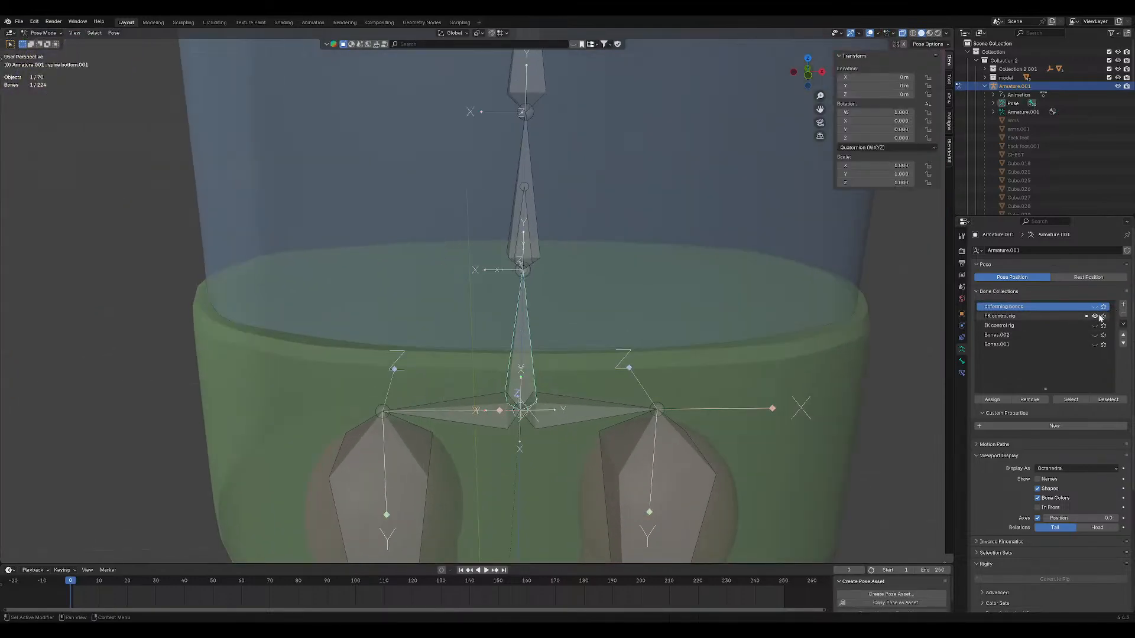
click(1095, 316)
click(1094, 306)
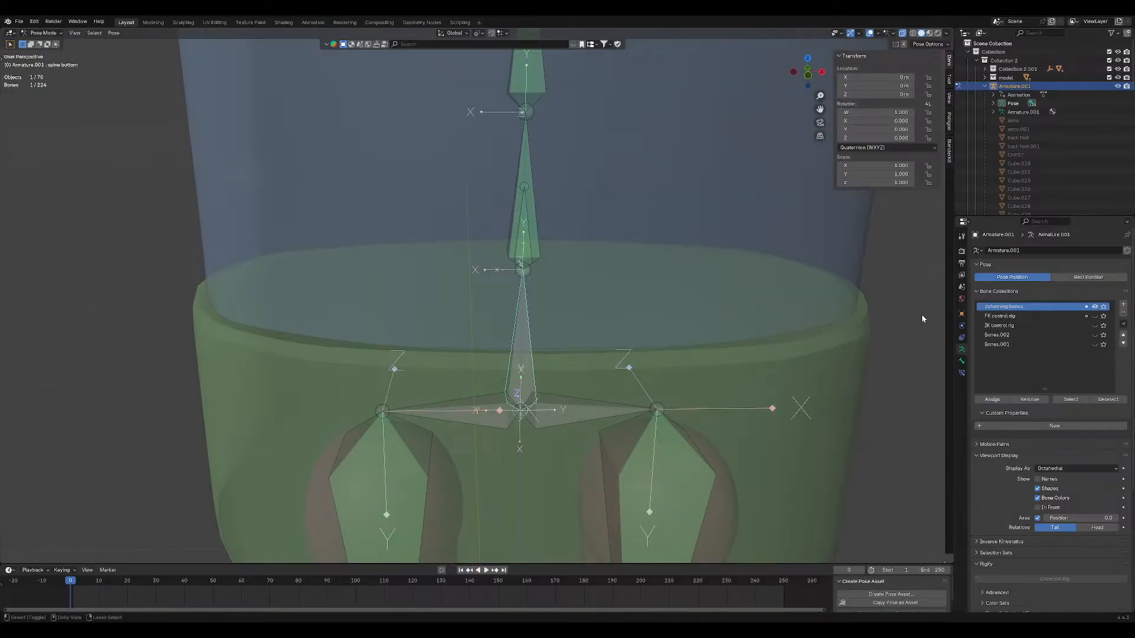
key(shift+ctrl+c)
click(546, 371)
Examine the torso and hip deformation around the constrained spine bone, and undo the Copy Transforms constraint.
scroll(545, 374, down, 6)
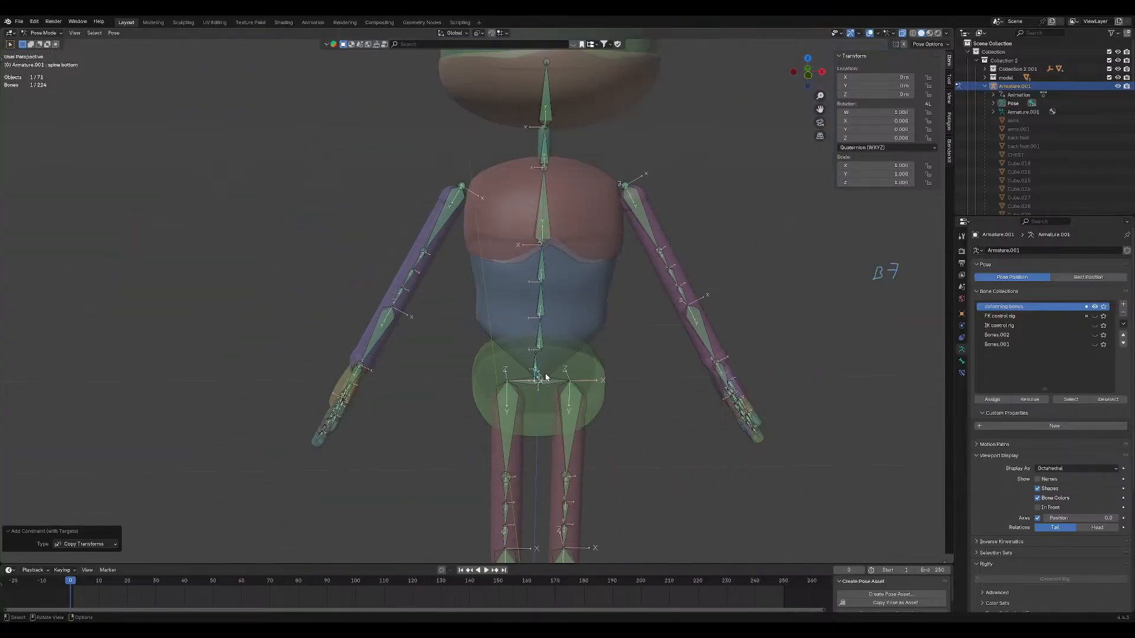
shift+middle_drag(522, 318, 498, 293)
scroll(498, 293, up, 12)
middle_drag(494, 339, 471, 373)
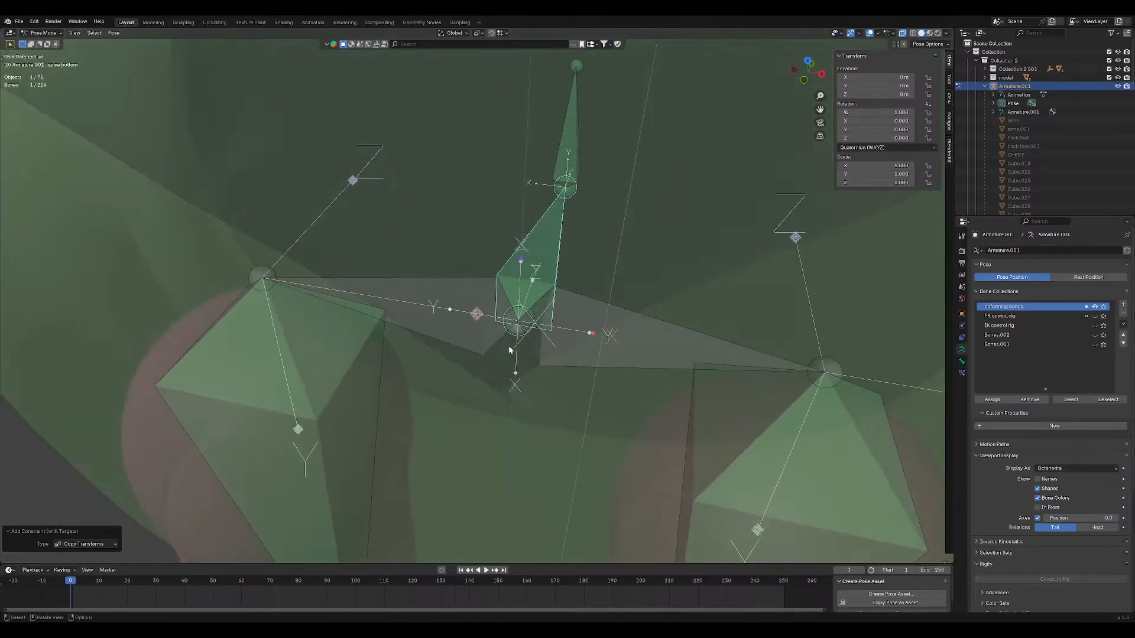
key(ctrl+z)
scroll(524, 330, down, 10)
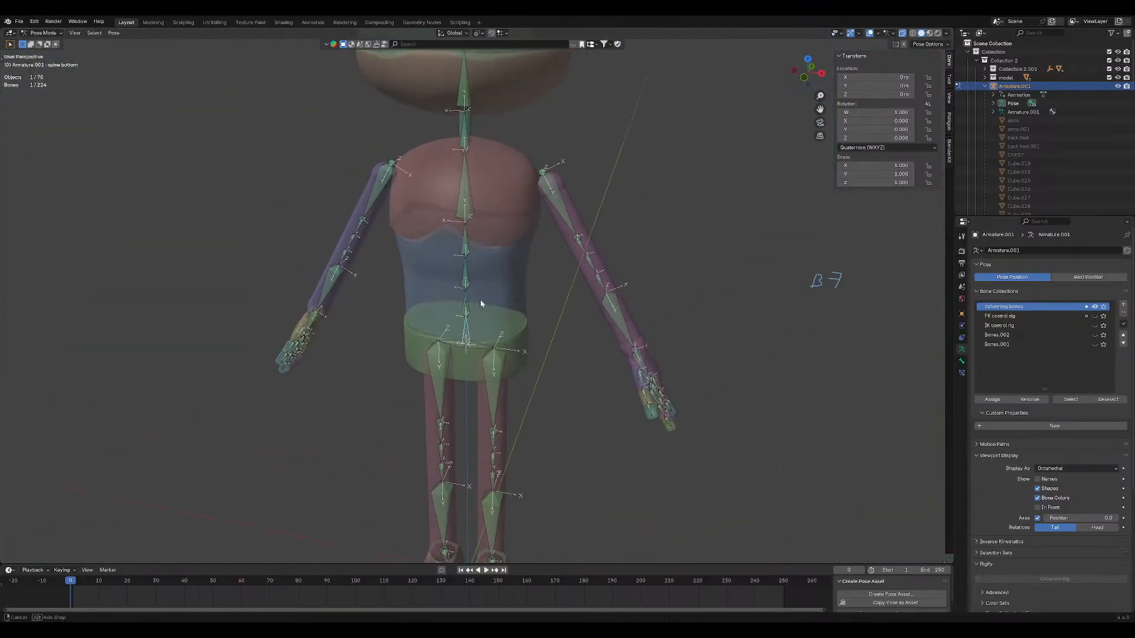
Clear the bone selection, show only the FK control rig collection, and switch the armature to Edit Mode.
click(538, 317)
shift+middle_drag(537, 317, 577, 286)
scroll(544, 334, up, 5)
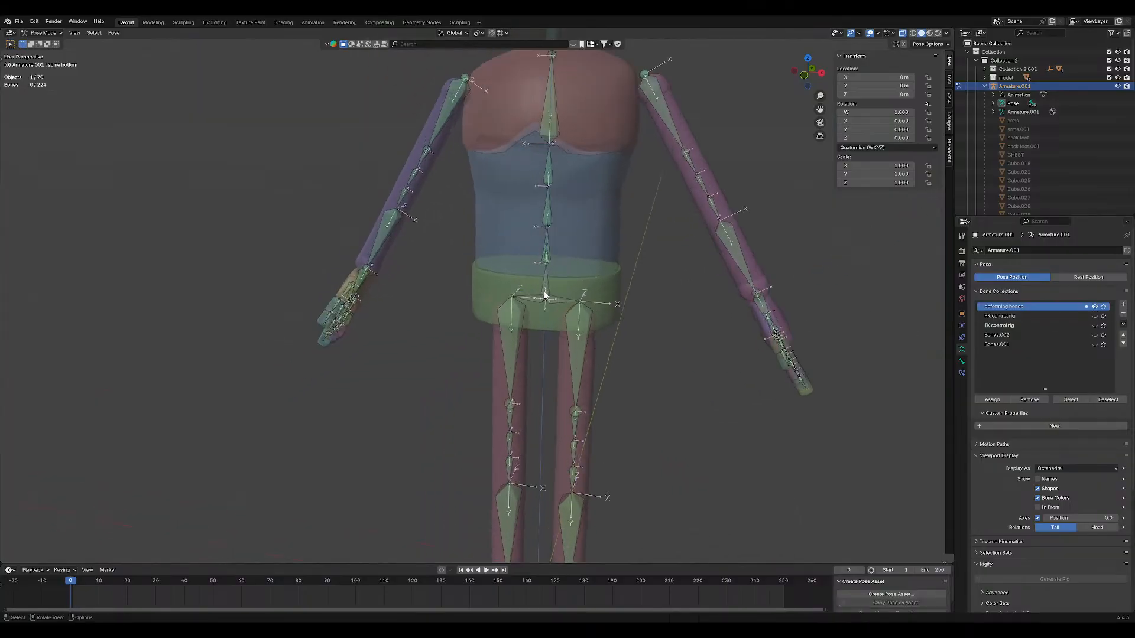
click(1094, 307)
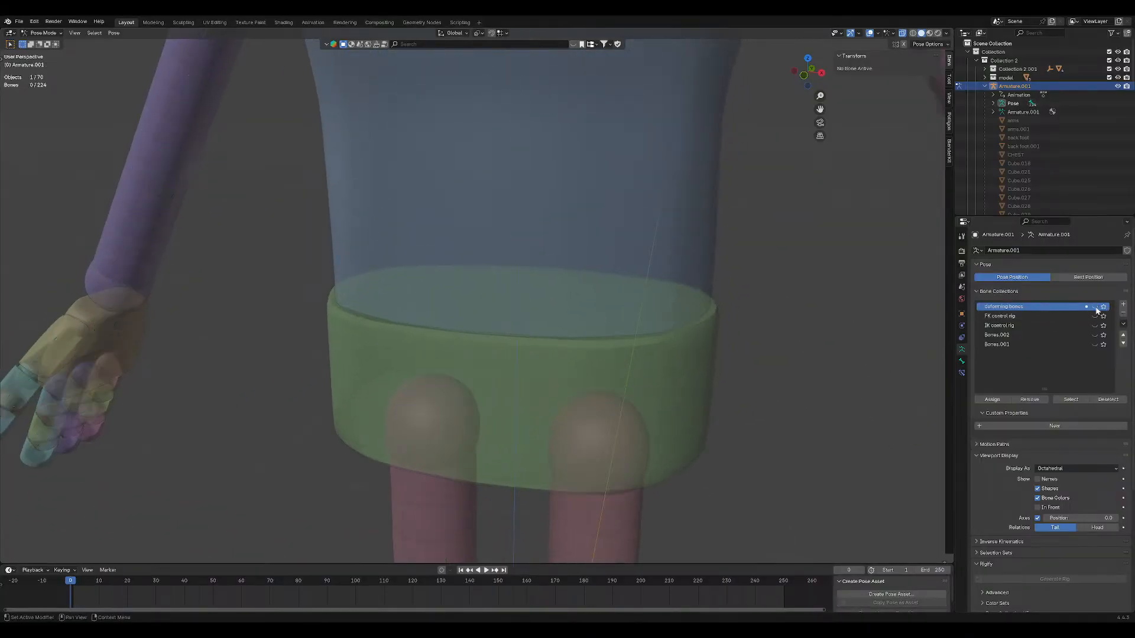
click(1094, 315)
middle_drag(774, 308, 634, 273)
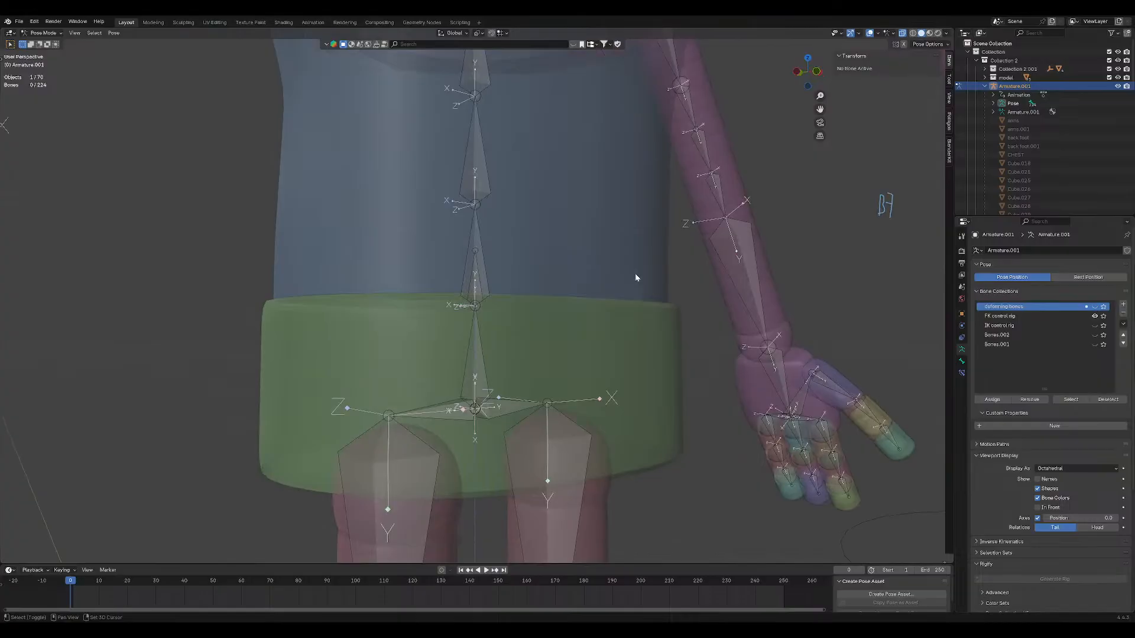
click(46, 36)
click(41, 53)
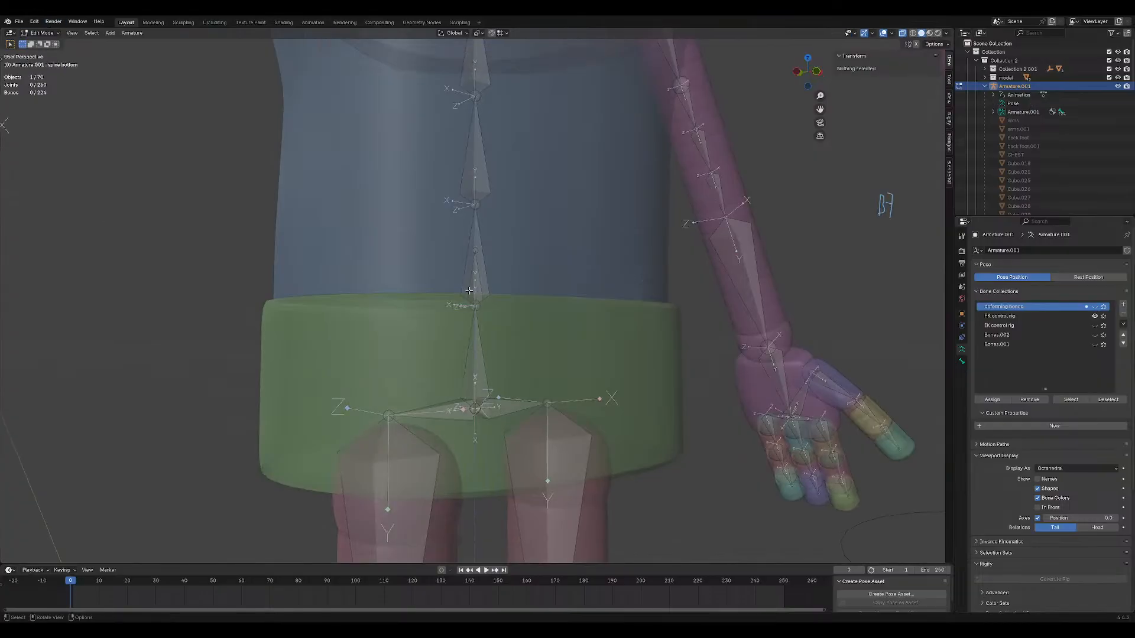
Parent the FK rig's spine control deform bone to its lowest spine bone with the Connected option.
click(480, 357)
scroll(476, 364, up, 4)
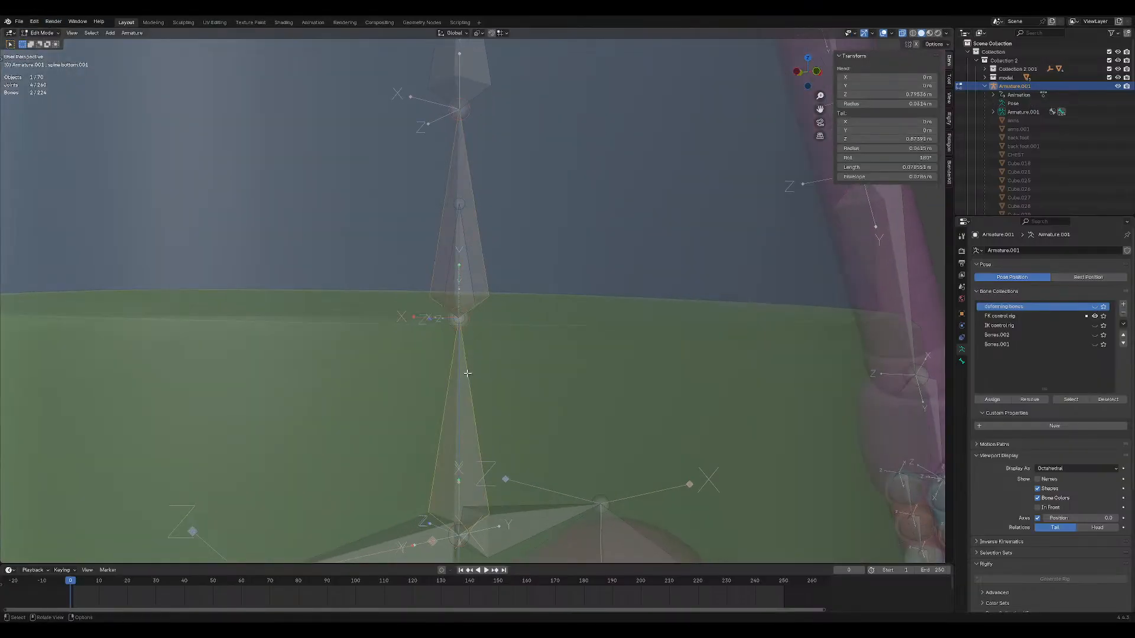
key(ctrl+p)
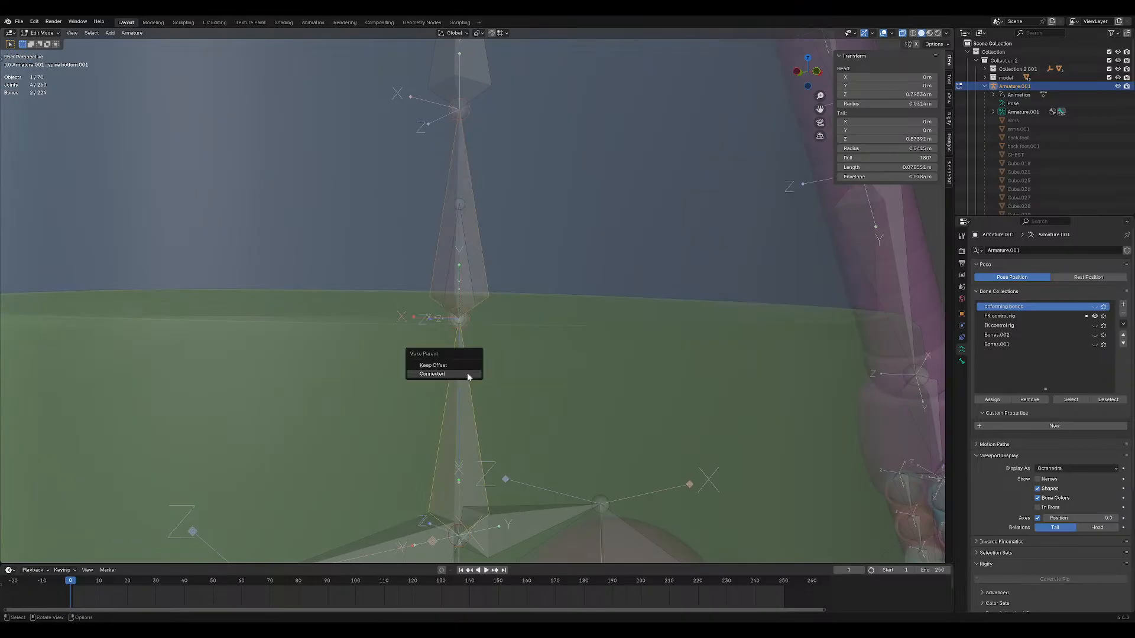
click(468, 374)
scroll(467, 373, down, 2)
click(529, 366)
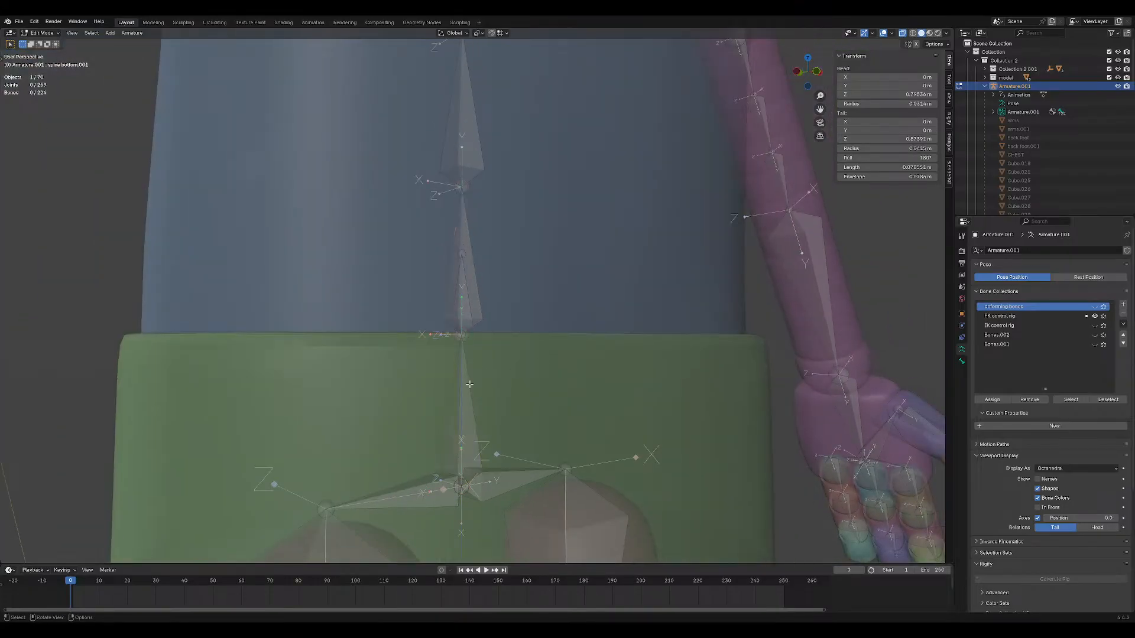
Test the connection by moving the FK rig's lowest spine bone twice, cancelling each move.
click(471, 384)
key(g)
right_click(464, 382)
key(g)
right_click(546, 323)
Try parenting the lowest FK spine bone to the adjoining hip bone as Connected, and undo it.
middle_drag(550, 322, 490, 313)
middle_drag(585, 277, 614, 322)
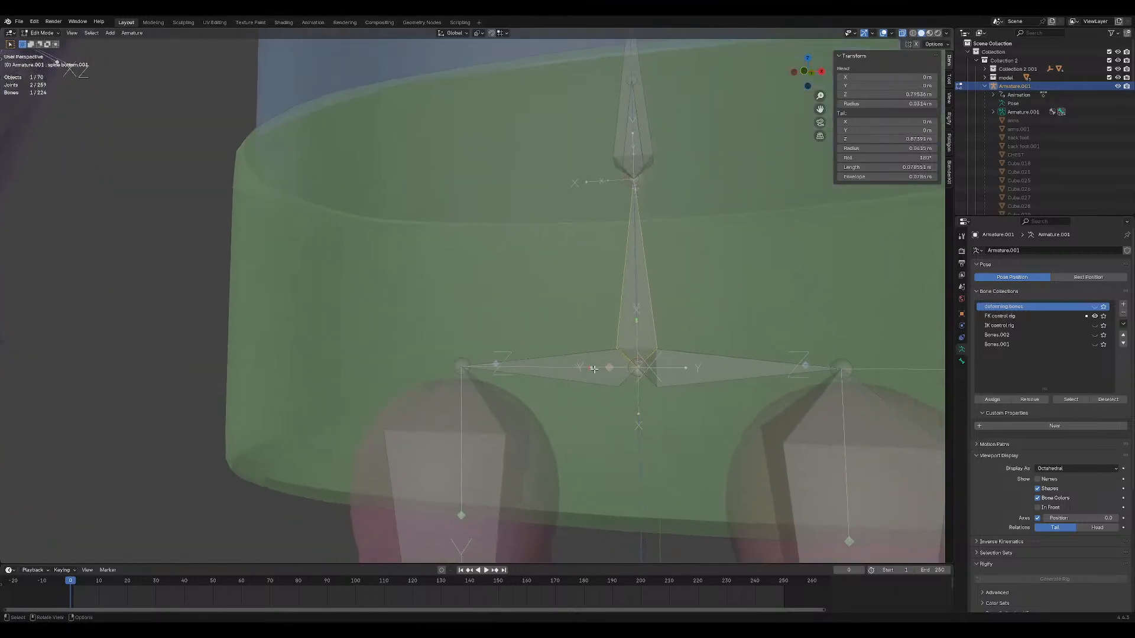
shift+click(570, 371)
key(ctrl+p)
click(570, 373)
scroll(617, 335, down, 8)
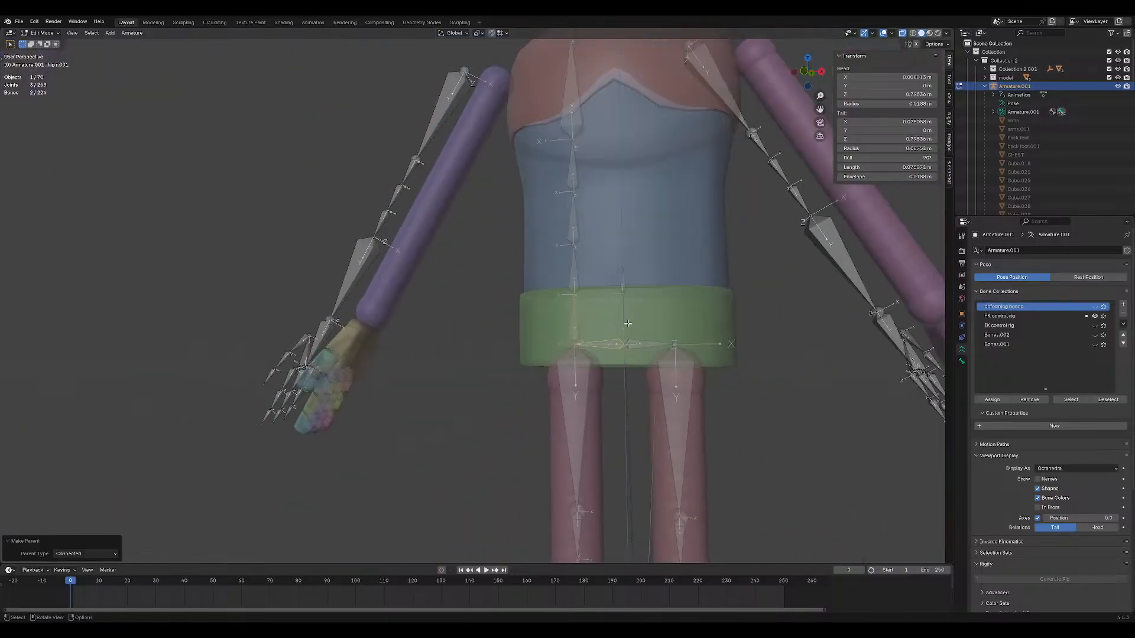
key(ctrl+z)
Test-move the FK rig's spine control deform bone from different views, cancelling each move.
scroll(633, 287, up, 7)
scroll(619, 283, up, 2)
scroll(615, 284, down, 3)
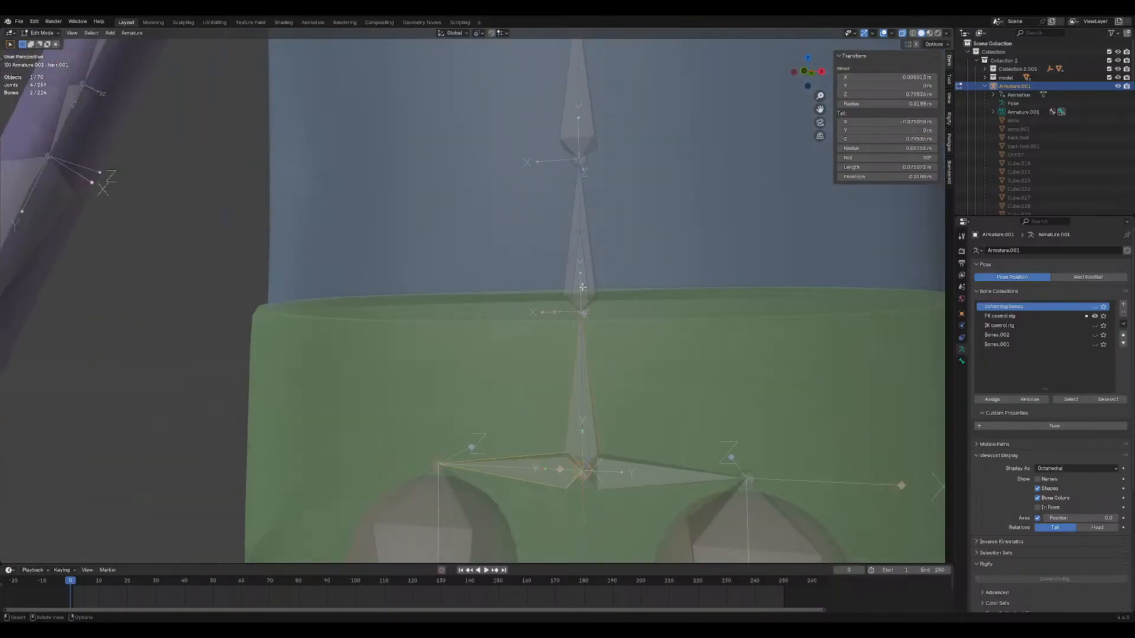
click(585, 288)
scroll(584, 319, down, 6)
key(g)
key(Escape)
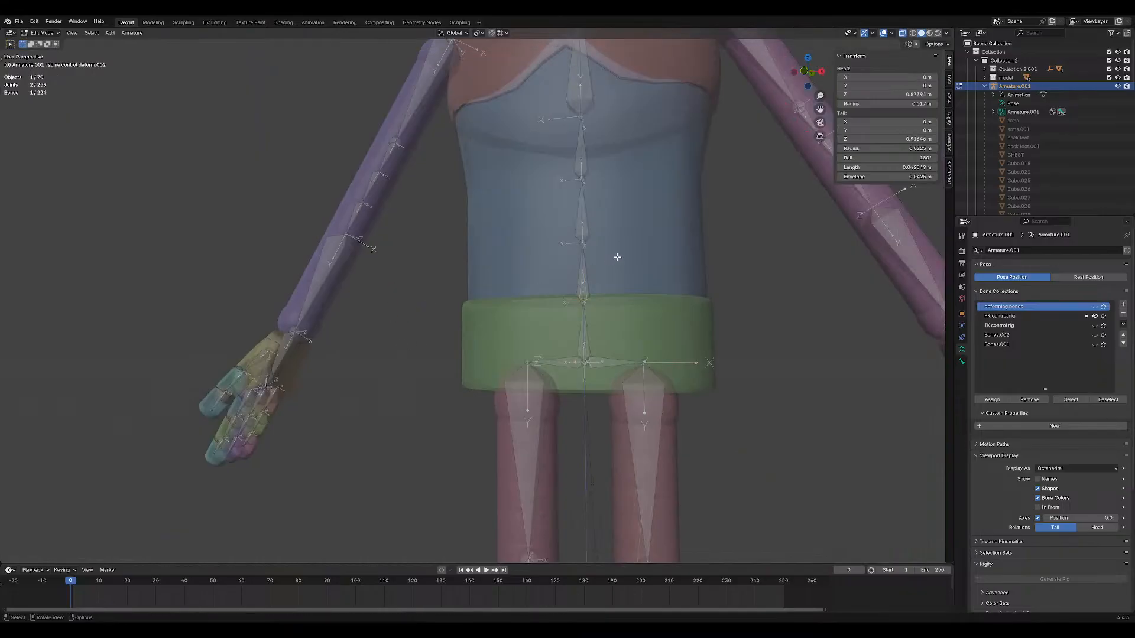
middle_drag(617, 258, 517, 309)
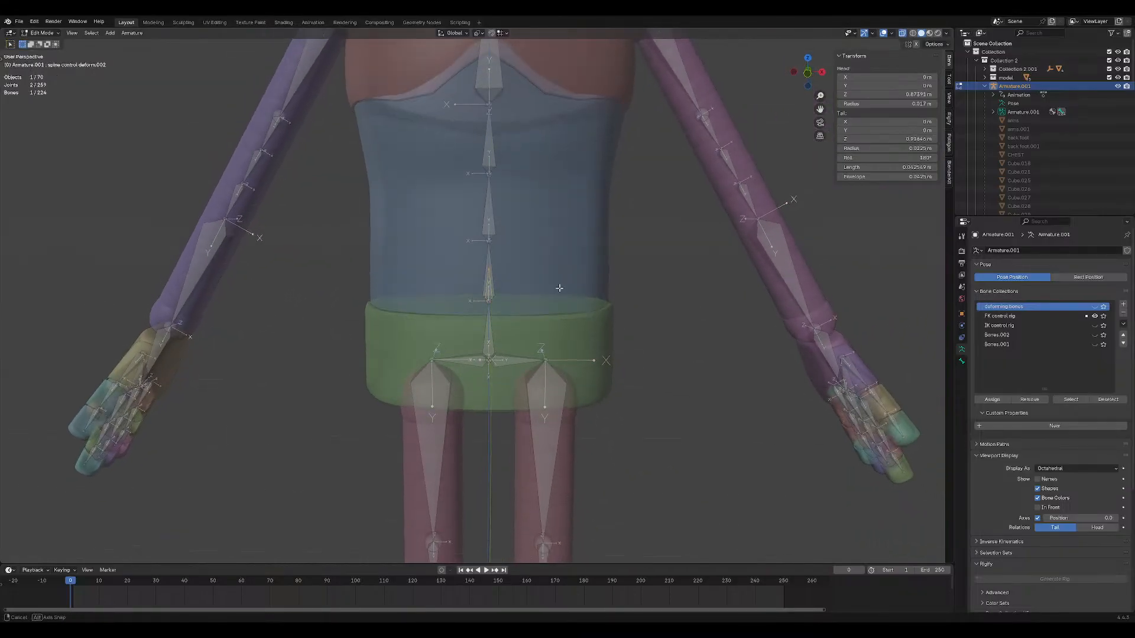
scroll(516, 310, up, 5)
key(g)
key(Escape)
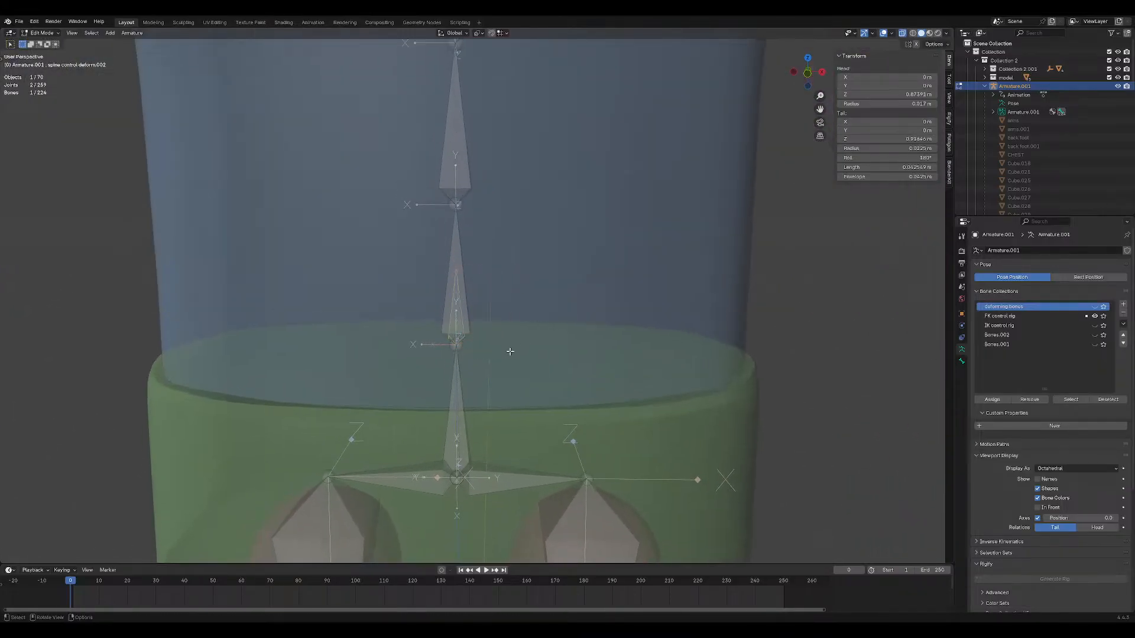
Test-move the lowest FK spine bone, cancel the move, and reselect the spine control deform bone.
click(456, 405)
key(g)
key(Escape)
click(456, 304)
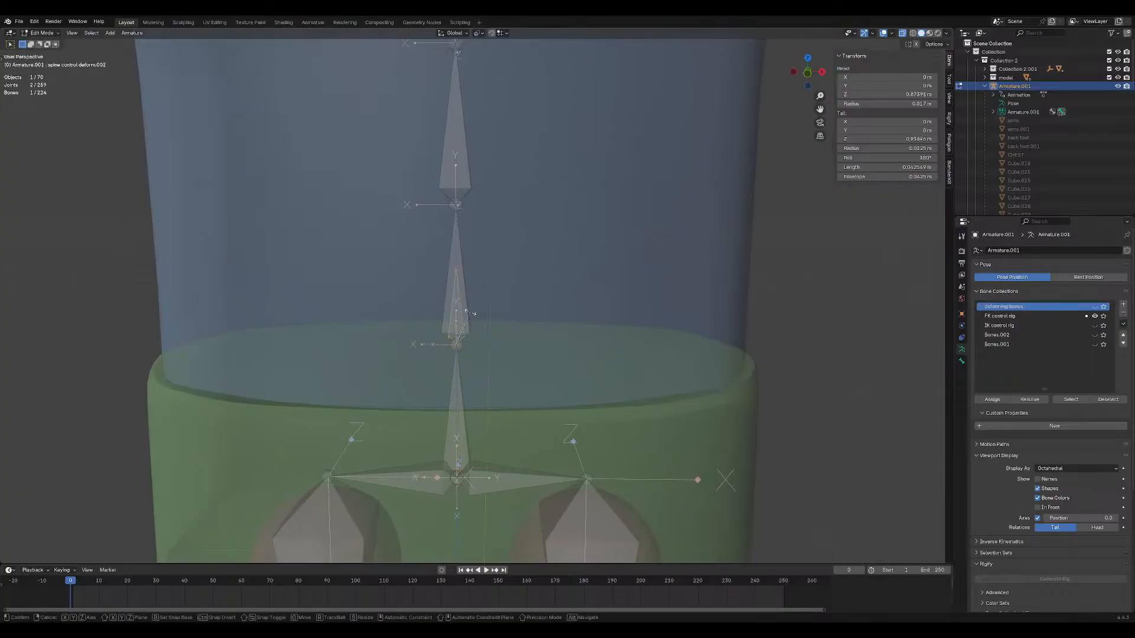
Switch the armature to Pose Mode with the FK control rig collection shown.
click(1101, 317)
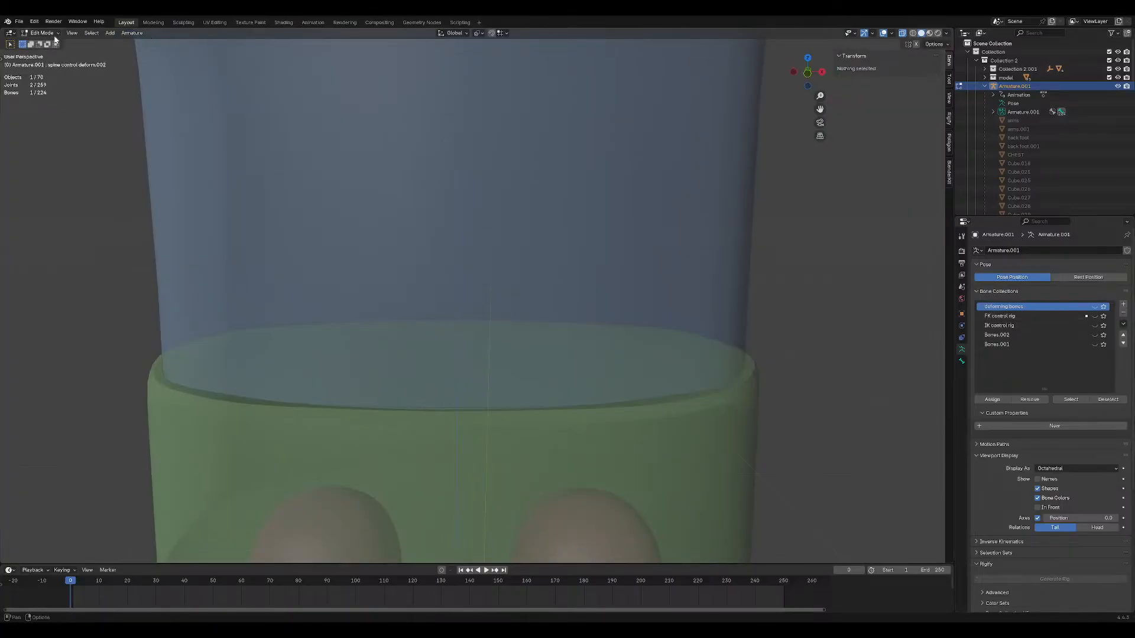
click(55, 34)
click(61, 63)
click(1097, 316)
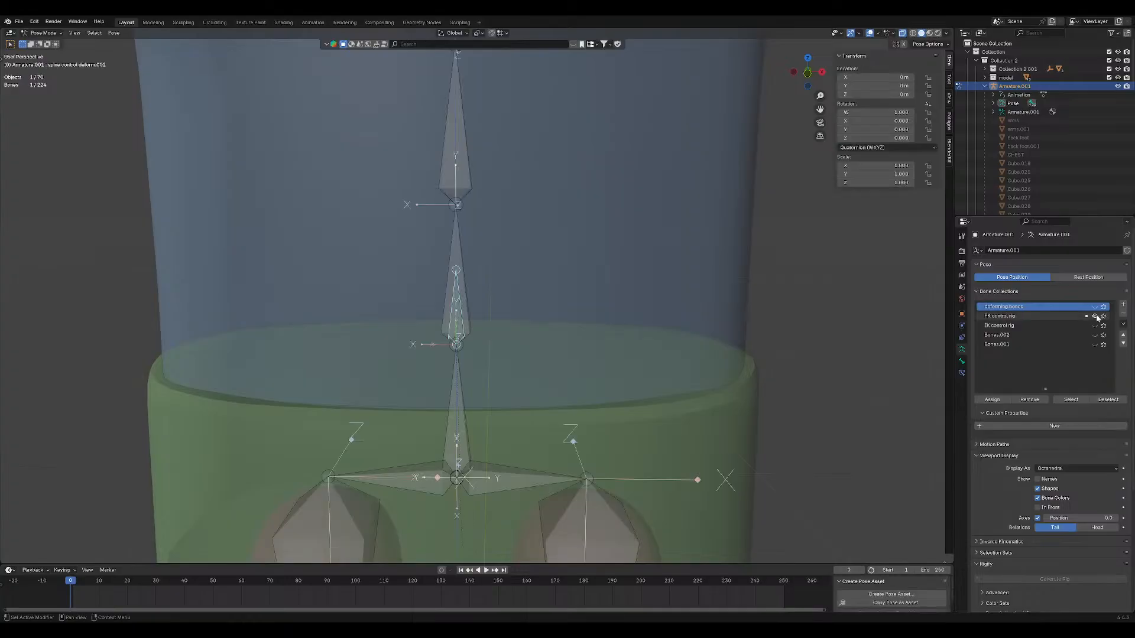
scroll(480, 271, down, 3)
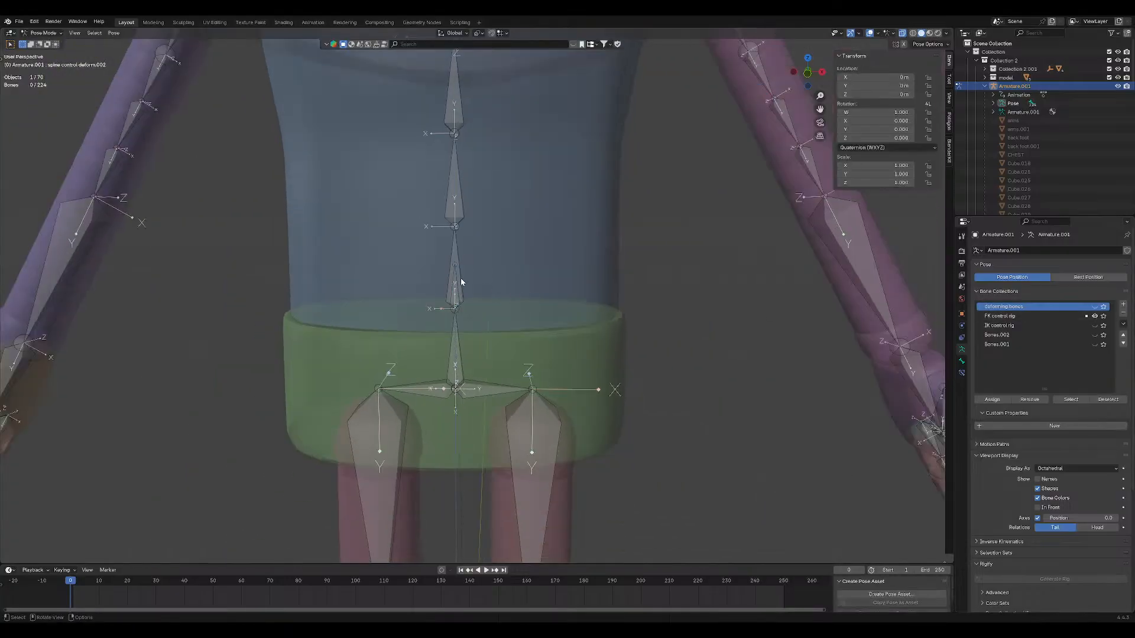
Test-rotate the FK rig's two lowest spine bones in Pose Mode, cancelling each rotation.
click(459, 282)
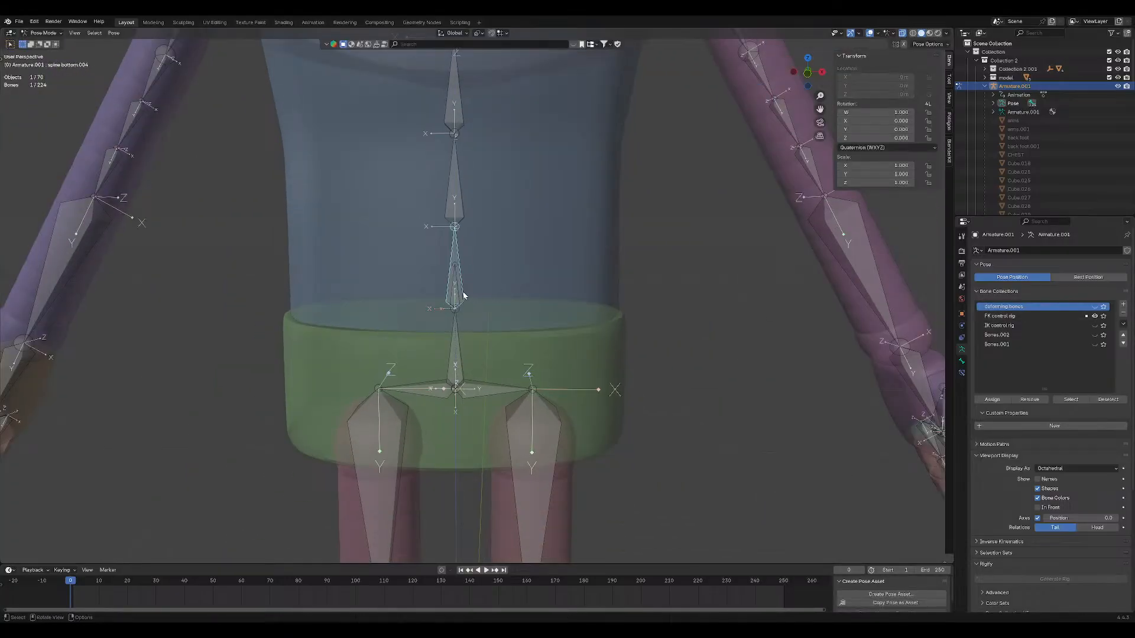
key(r)
right_click(496, 255)
scroll(495, 255, down, 5)
key(r)
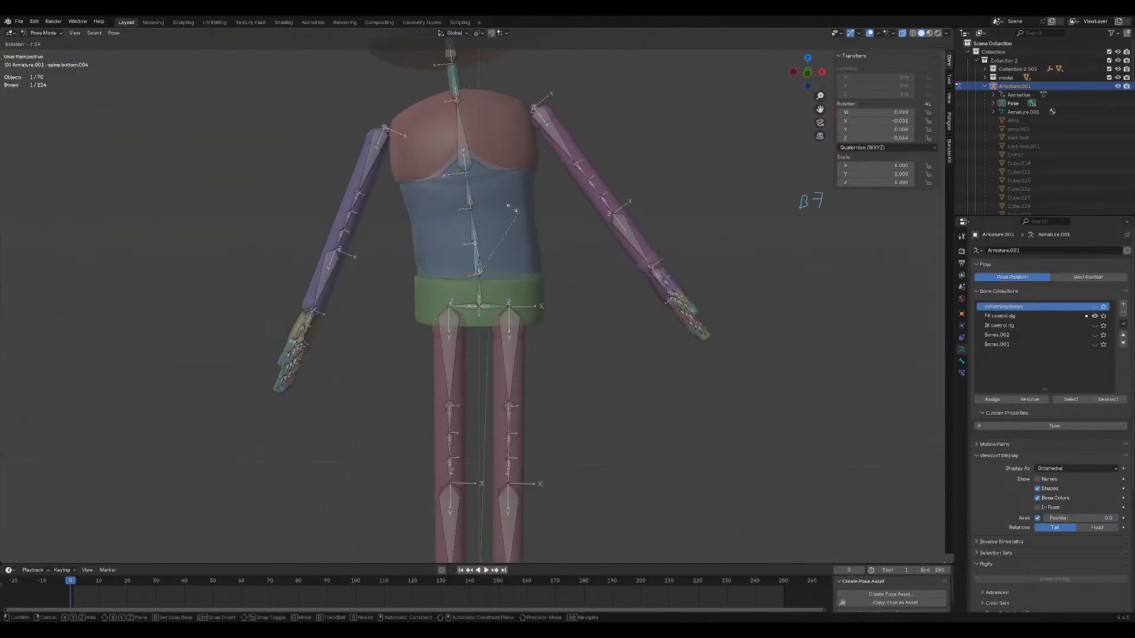
scroll(481, 214, up, 5)
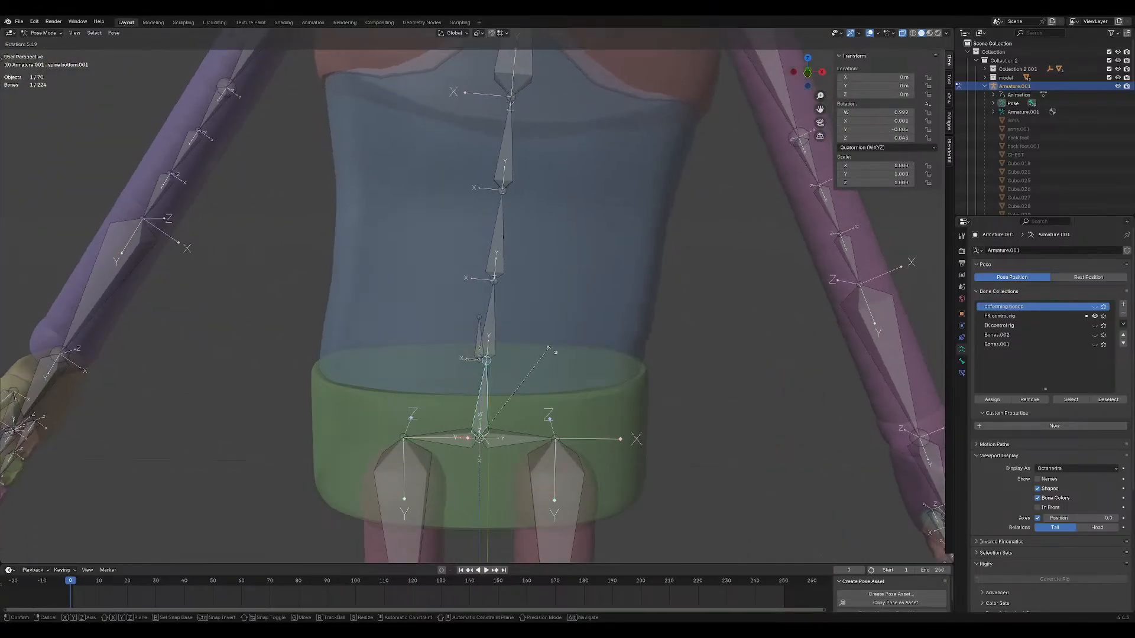
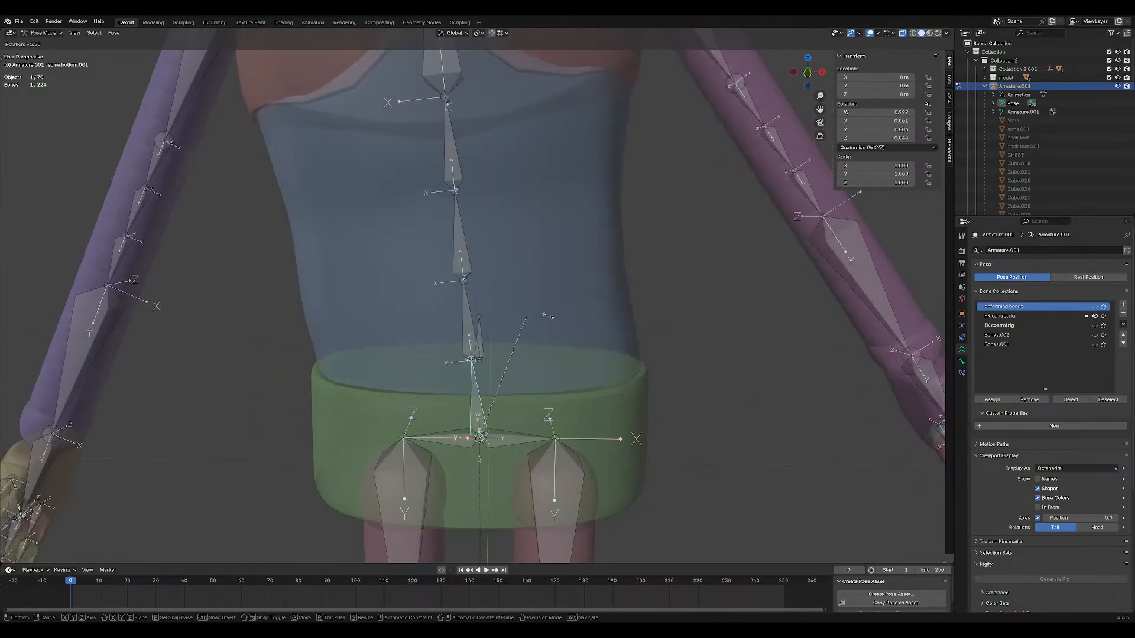
scroll(548, 316, down, 6)
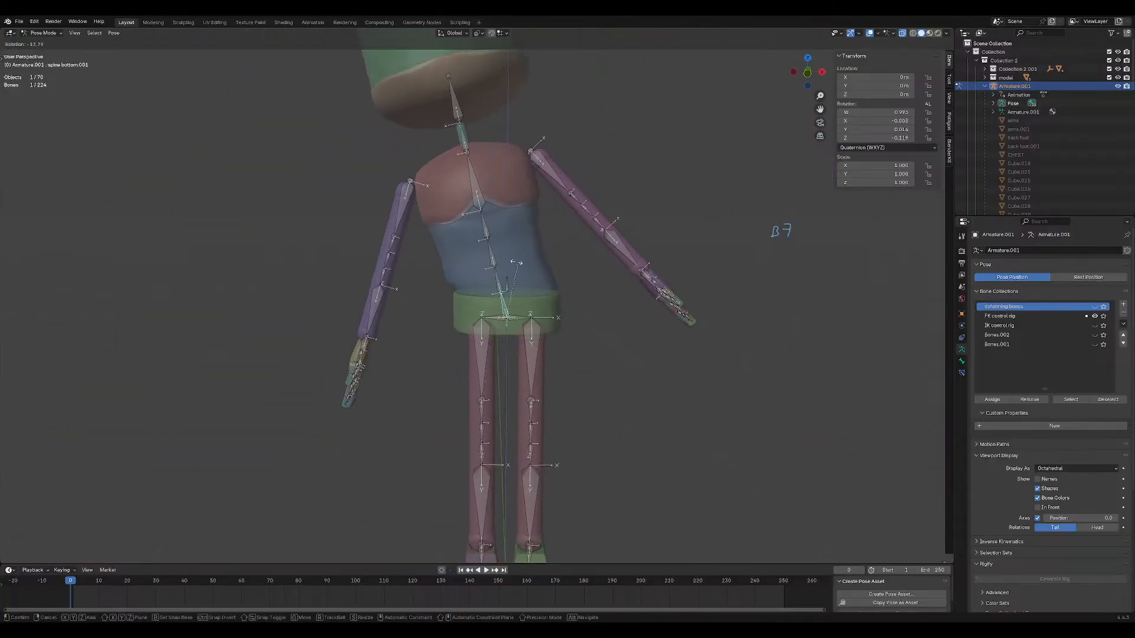
key(Escape)
Select the lowest FK spine bone in Edit Mode, and return to Pose Mode with only the deforming bones collection shown.
key(Tab)
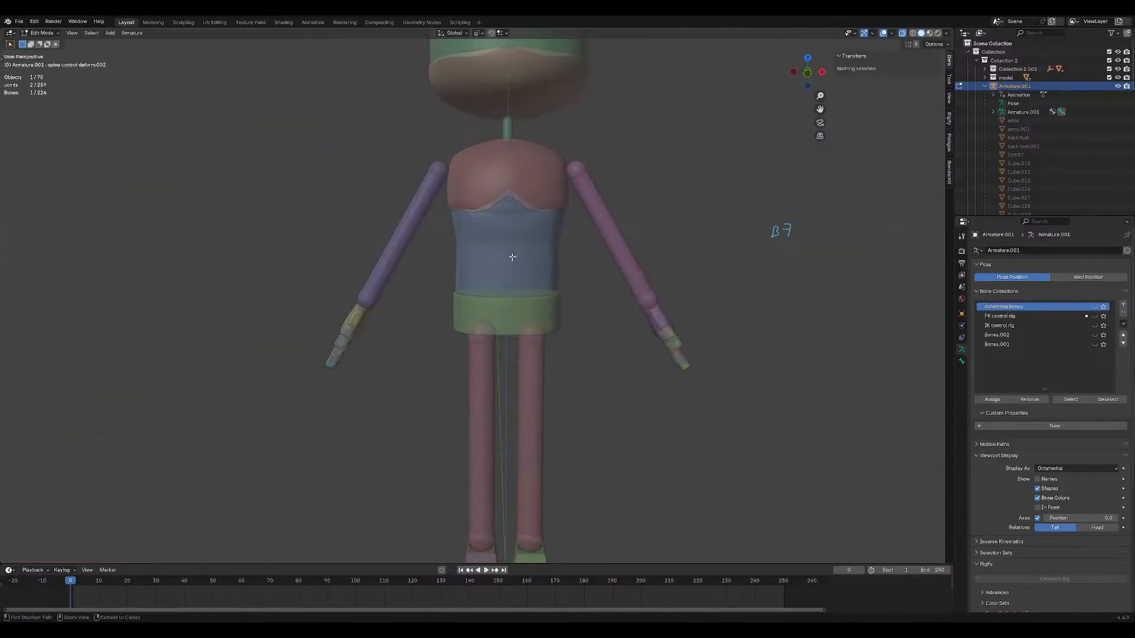
click(513, 257)
scroll(513, 257, up, 3)
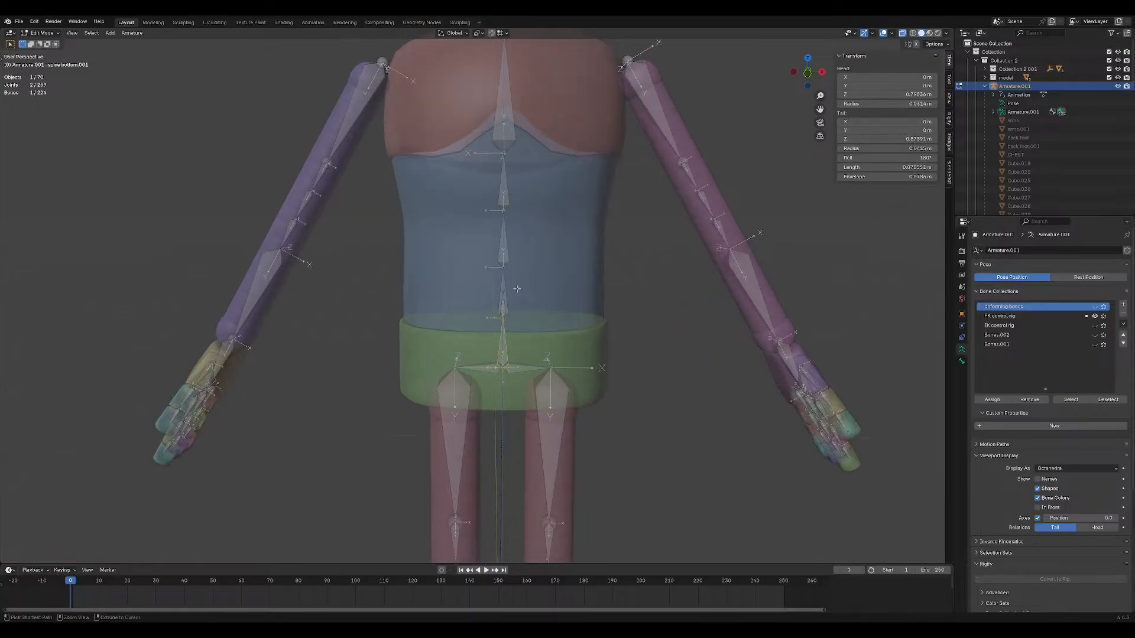
key(Tab)
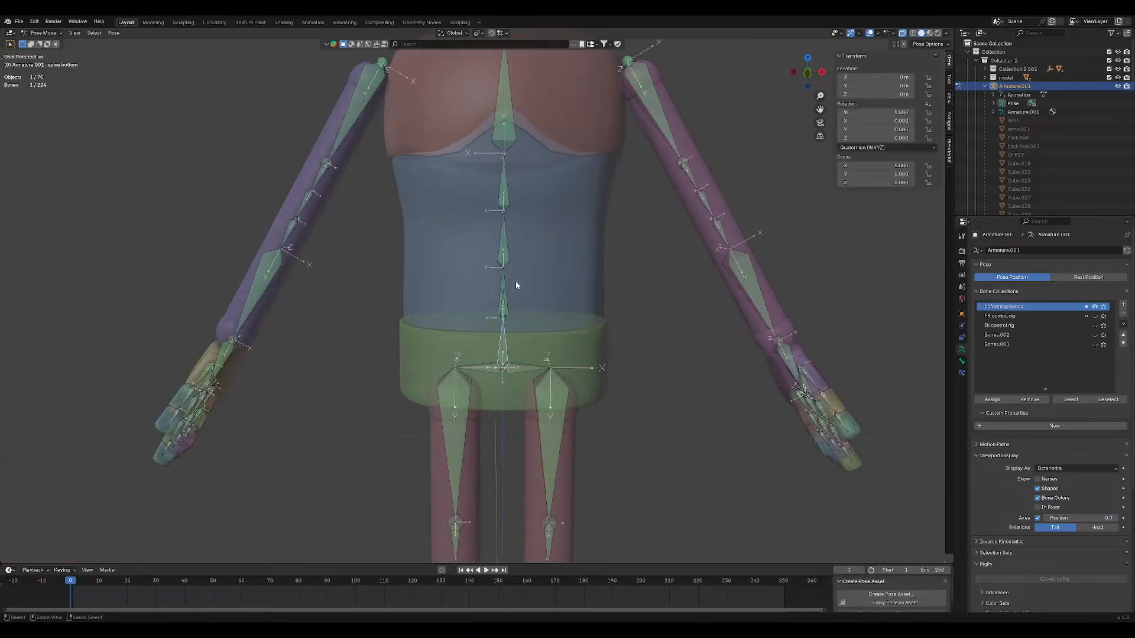
Select the lowest deforming spine bone in Edit Mode and switch the armature back to Pose Mode.
key(Tab)
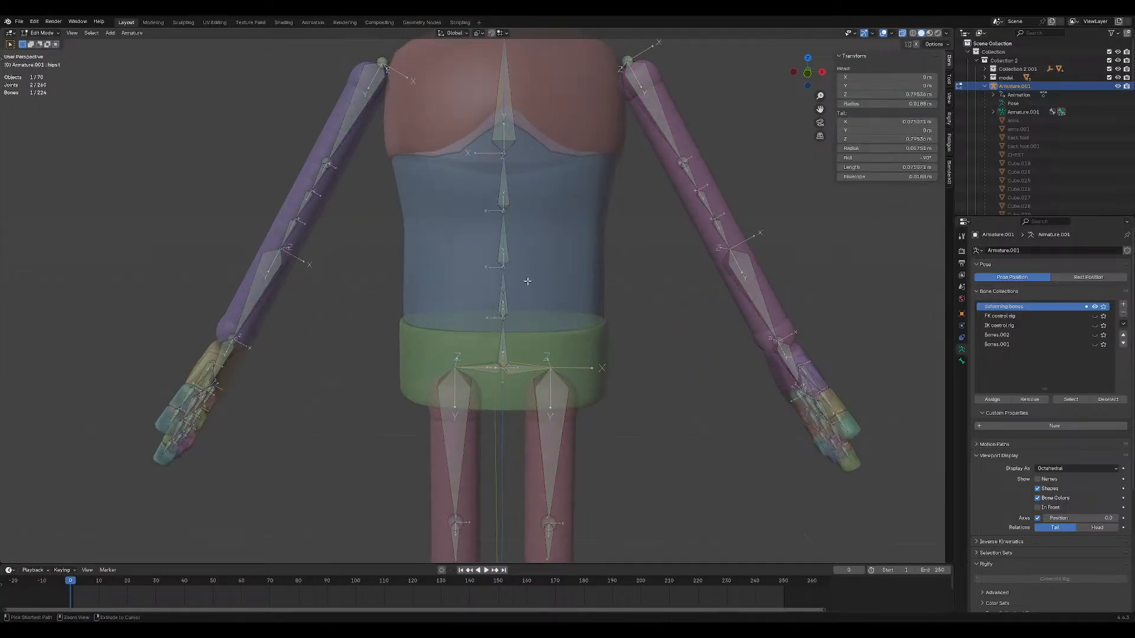
scroll(520, 329, up, 4)
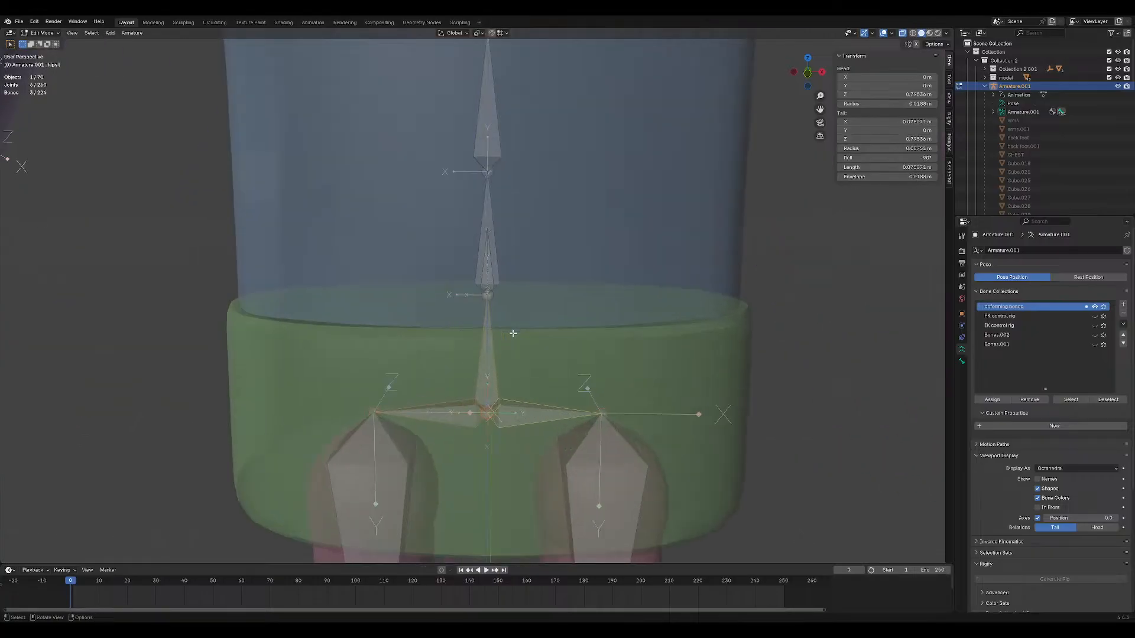
click(490, 337)
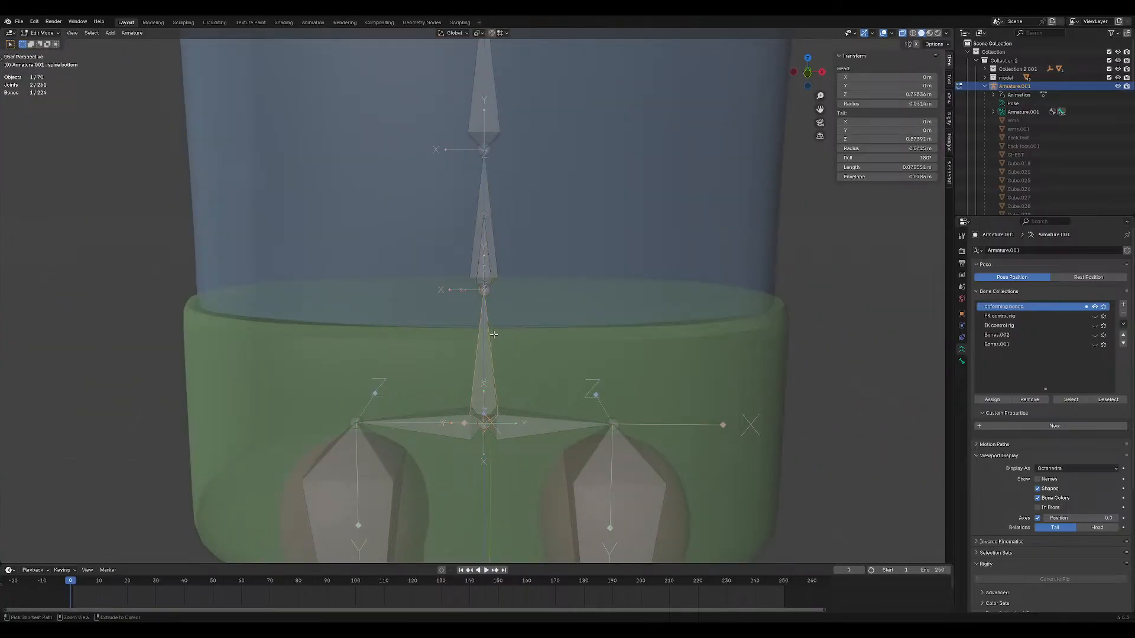
key(Tab)
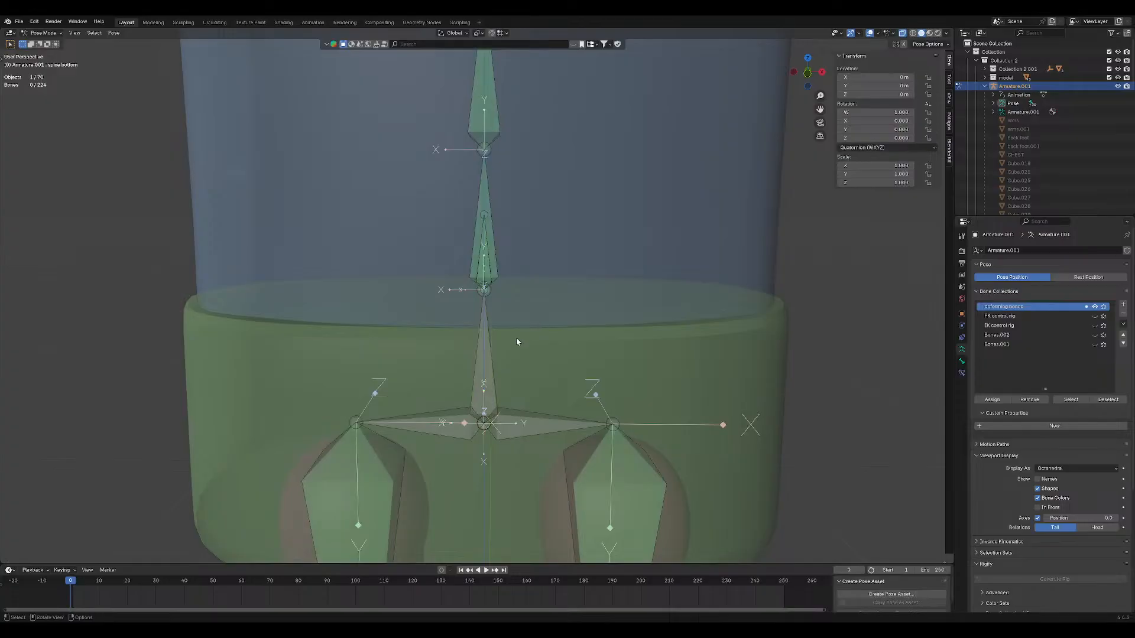
Test-move the lowest deforming spine bone in Pose Mode and cancel the move.
scroll(482, 353, down, 4)
click(490, 320)
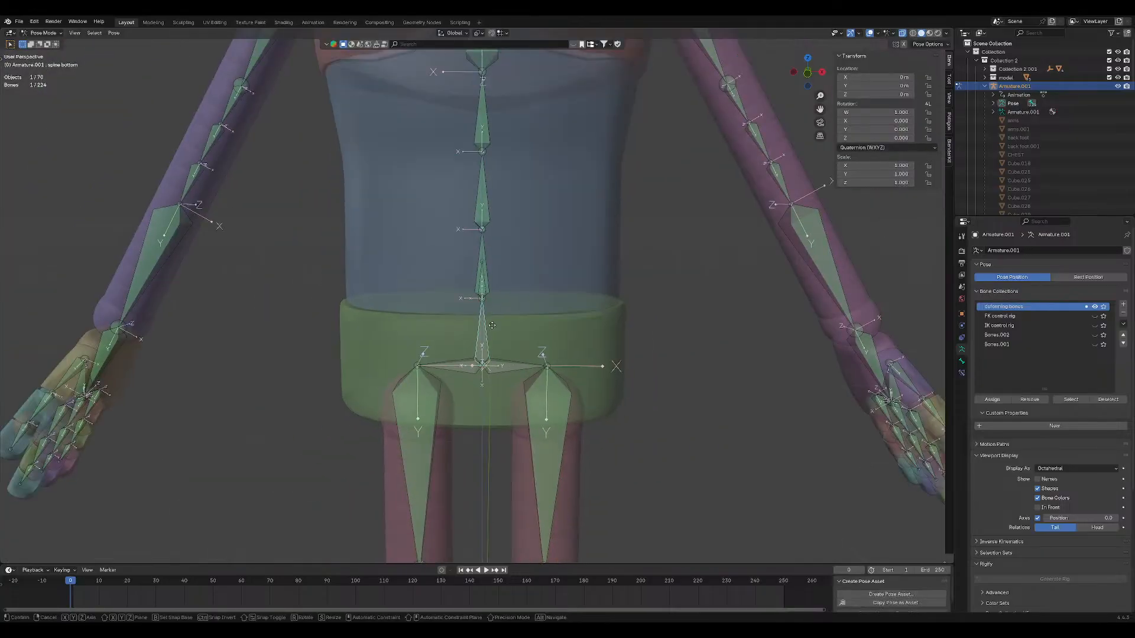
key(g)
right_click(485, 317)
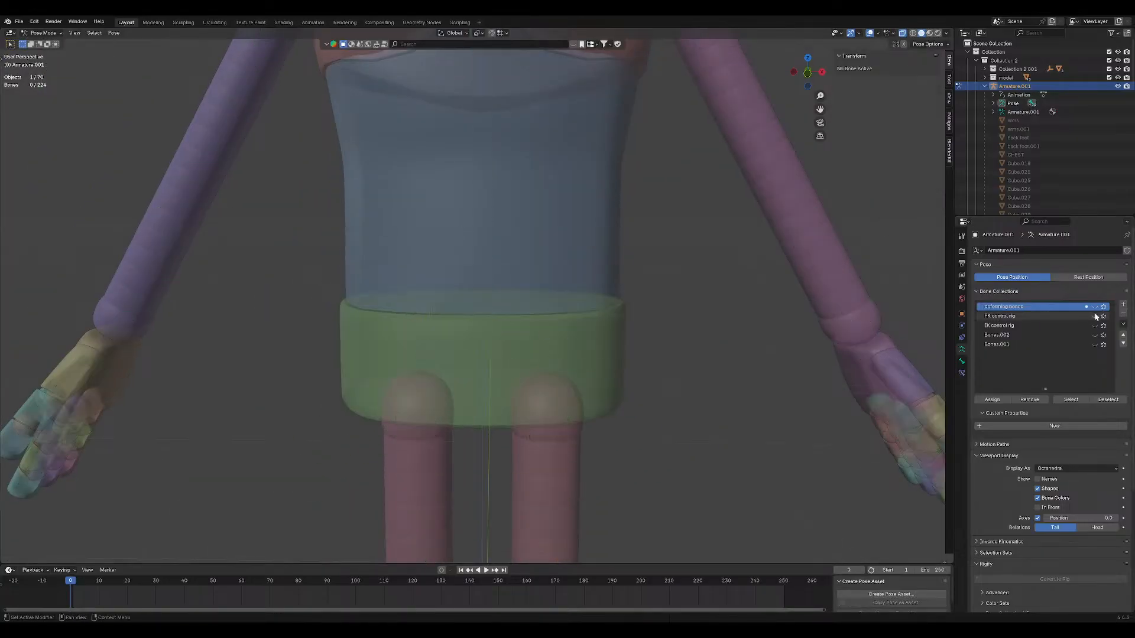
Select the bottom spine bone in the FK control rig collection, then leave only the deforming bones collection visible.
click(438, 350)
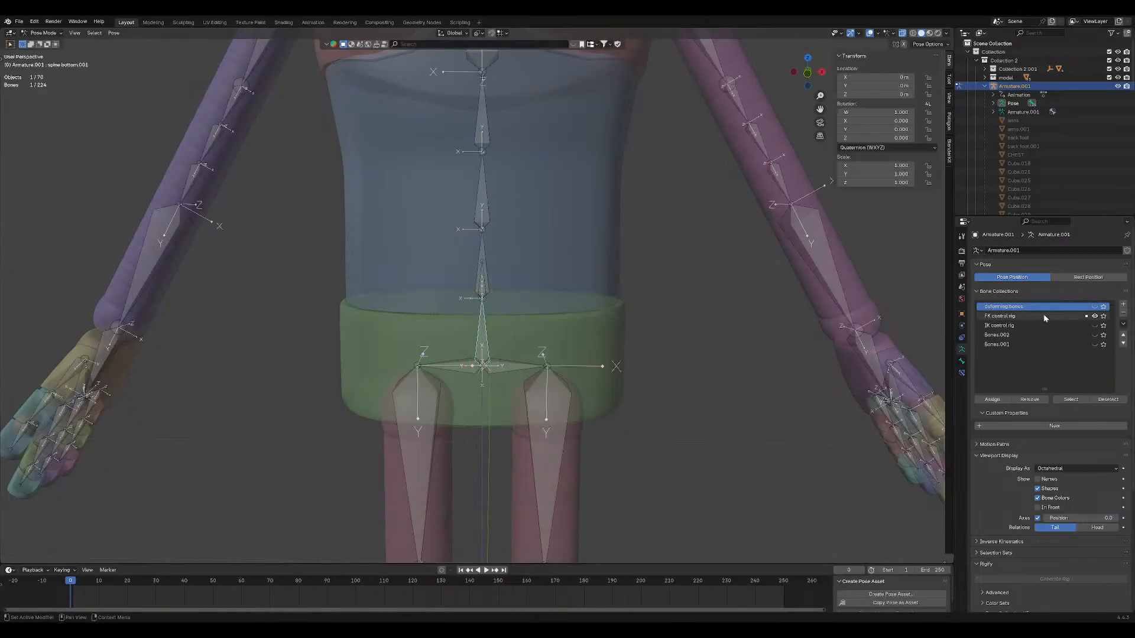
click(1095, 316)
click(1096, 307)
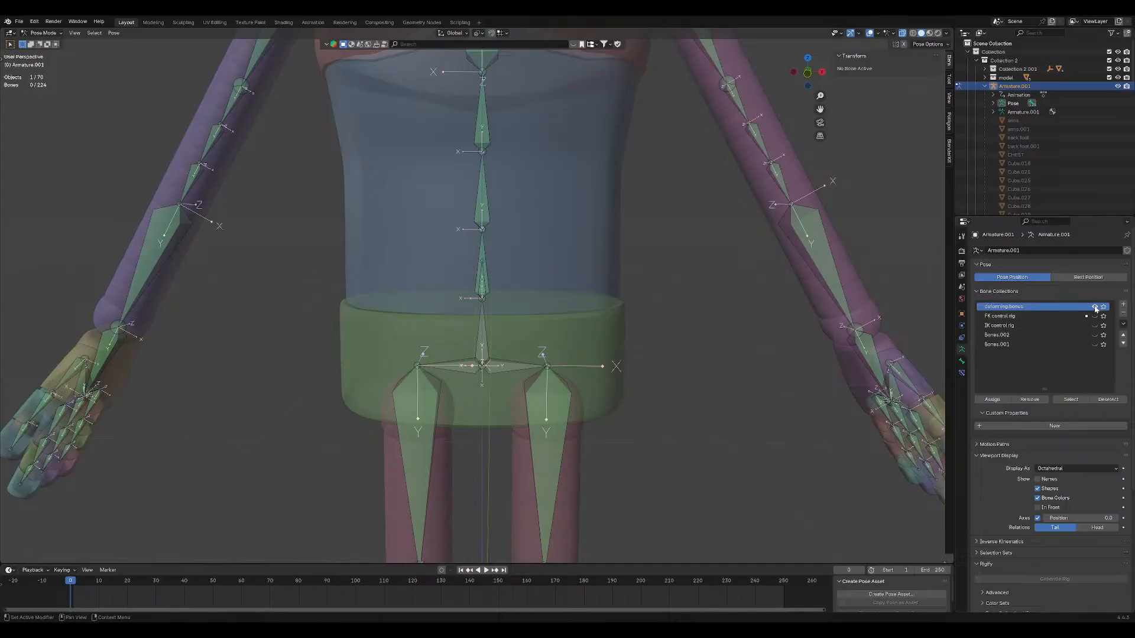
click(1095, 308)
click(1094, 316)
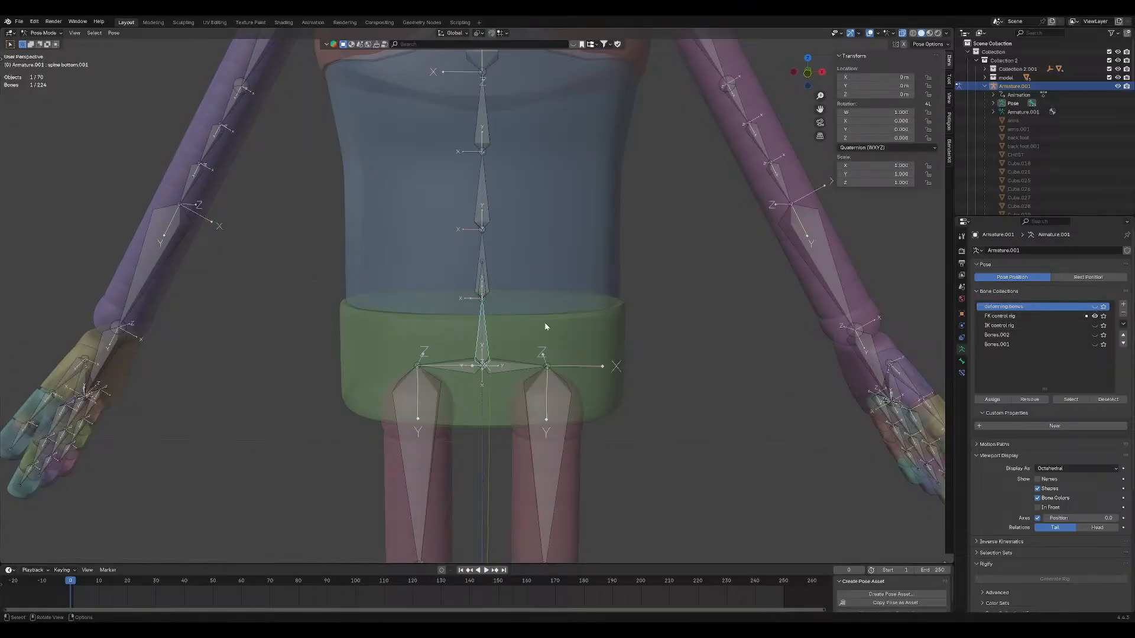
click(1094, 316)
click(1094, 307)
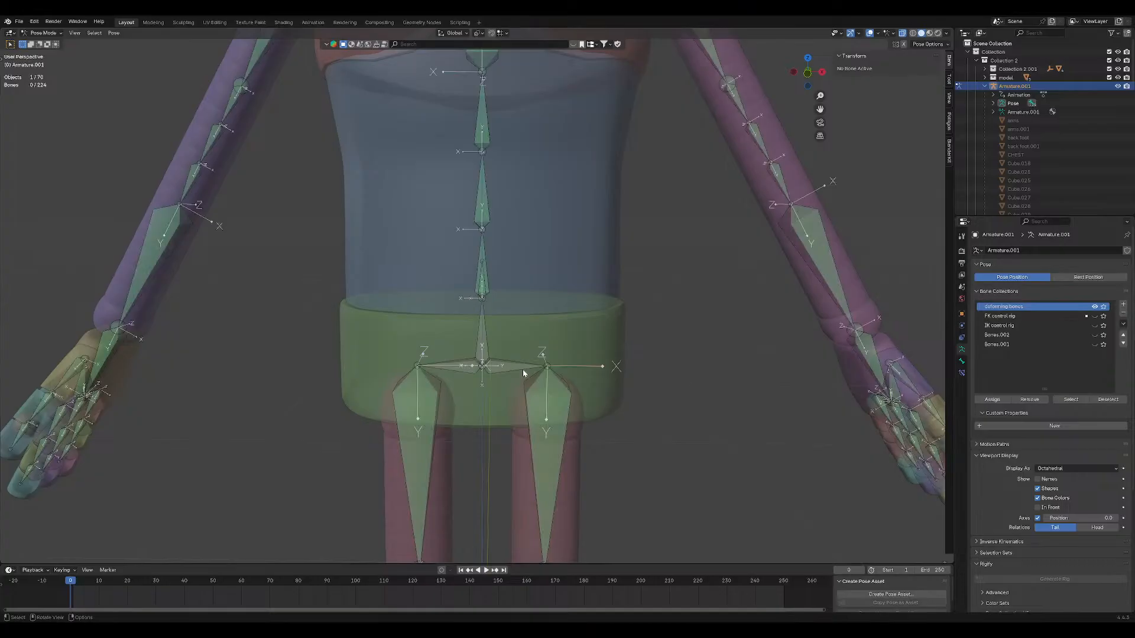
Add a Copy Transforms constraint with a target to the bottom spine bone of the deforming bones.
click(483, 347)
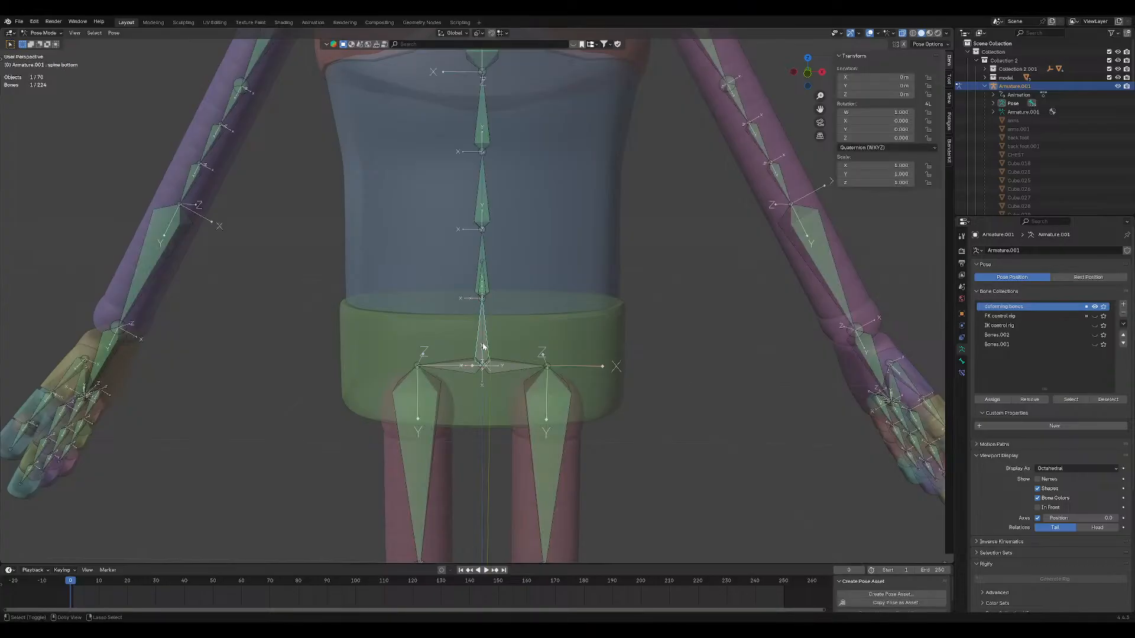
key(ctrl+shift+c)
click(475, 350)
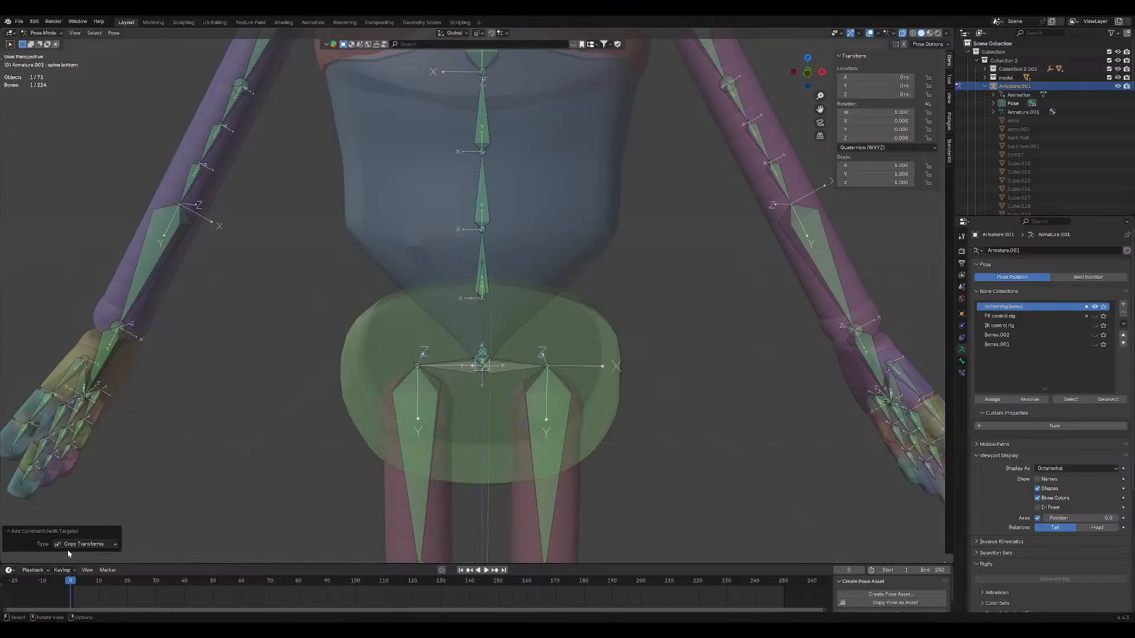
click(83, 544)
click(732, 321)
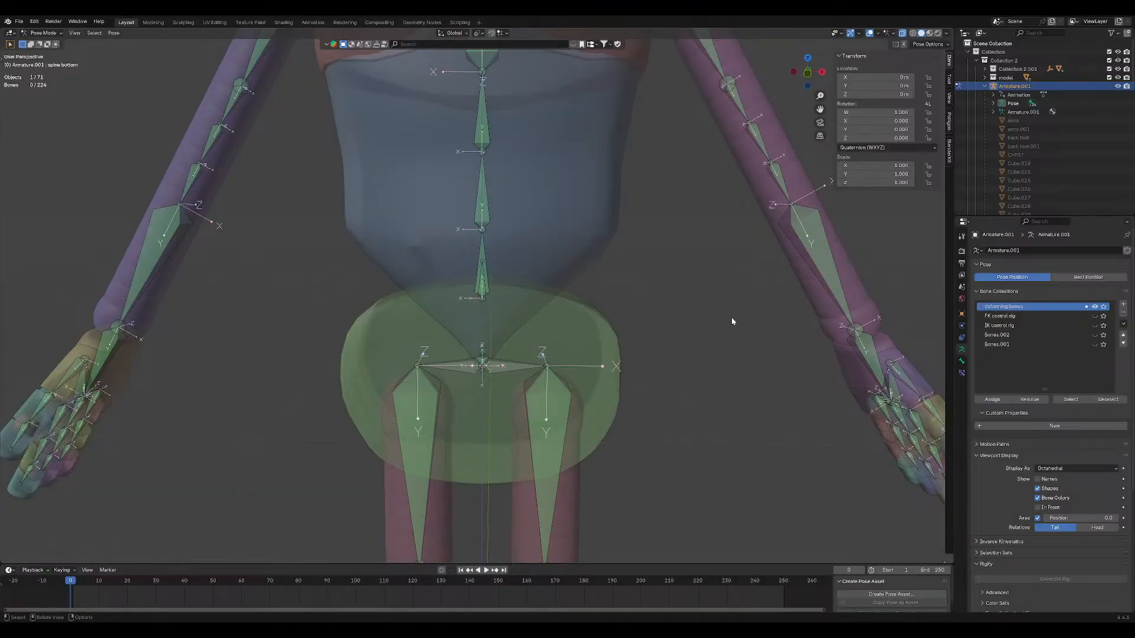
Compare the bottom spine bone in the deforming bones and FK control rig collections around the hips.
click(484, 355)
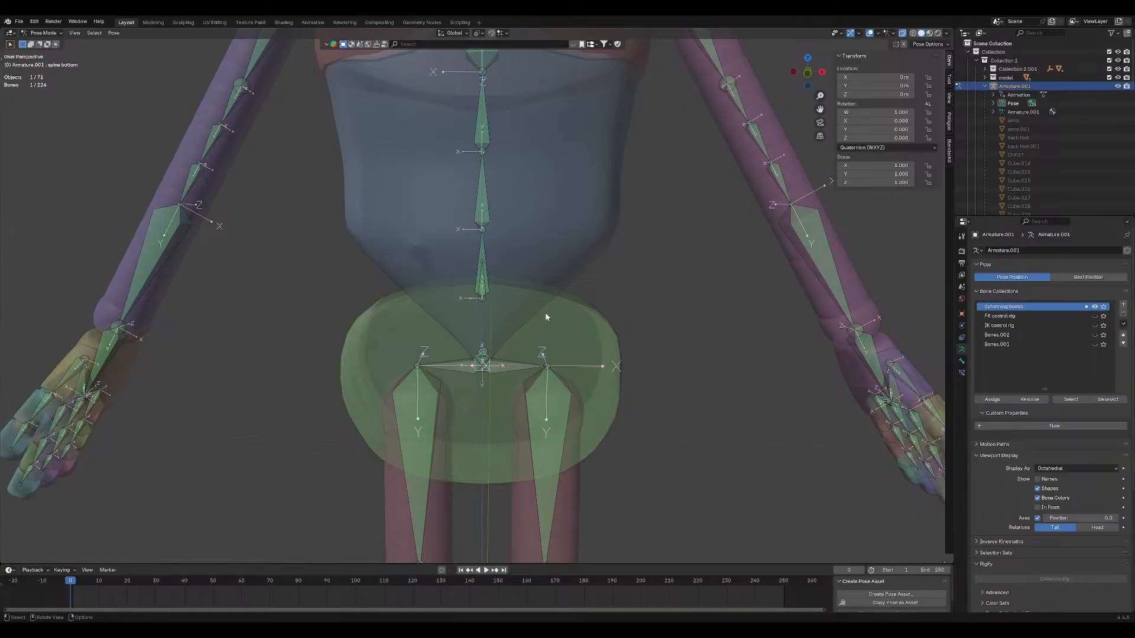
middle_drag(544, 314, 548, 319)
scroll(547, 315, up, 1)
click(1094, 307)
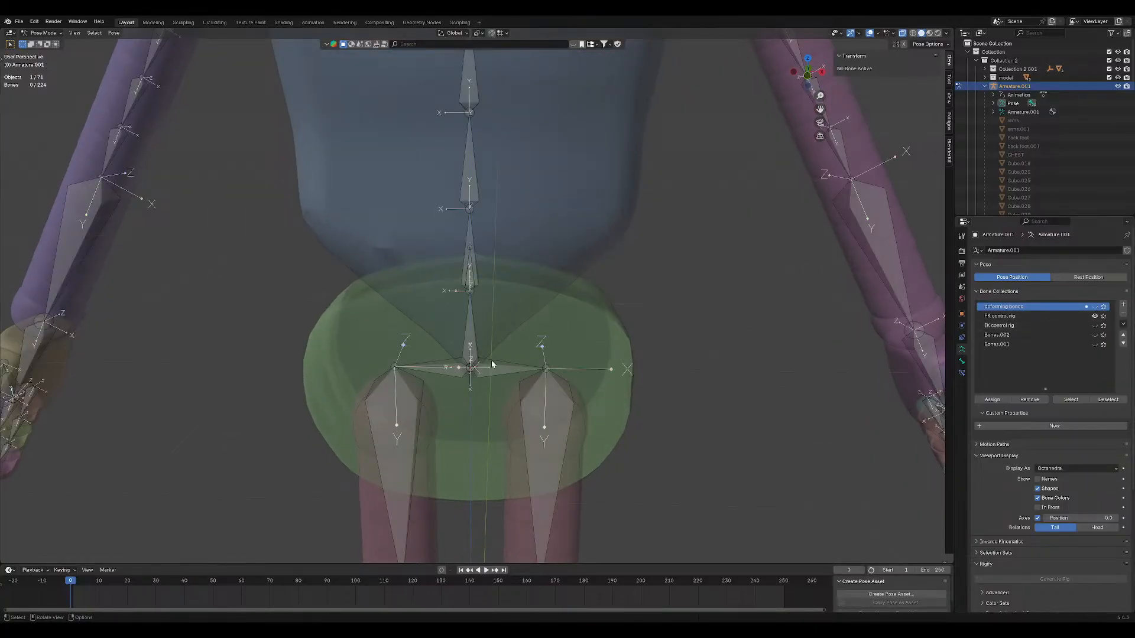
middle_drag(520, 361, 514, 322)
scroll(545, 367, up, 6)
click(1094, 316)
click(1095, 308)
scroll(567, 323, down, 6)
scroll(485, 332, down, 6)
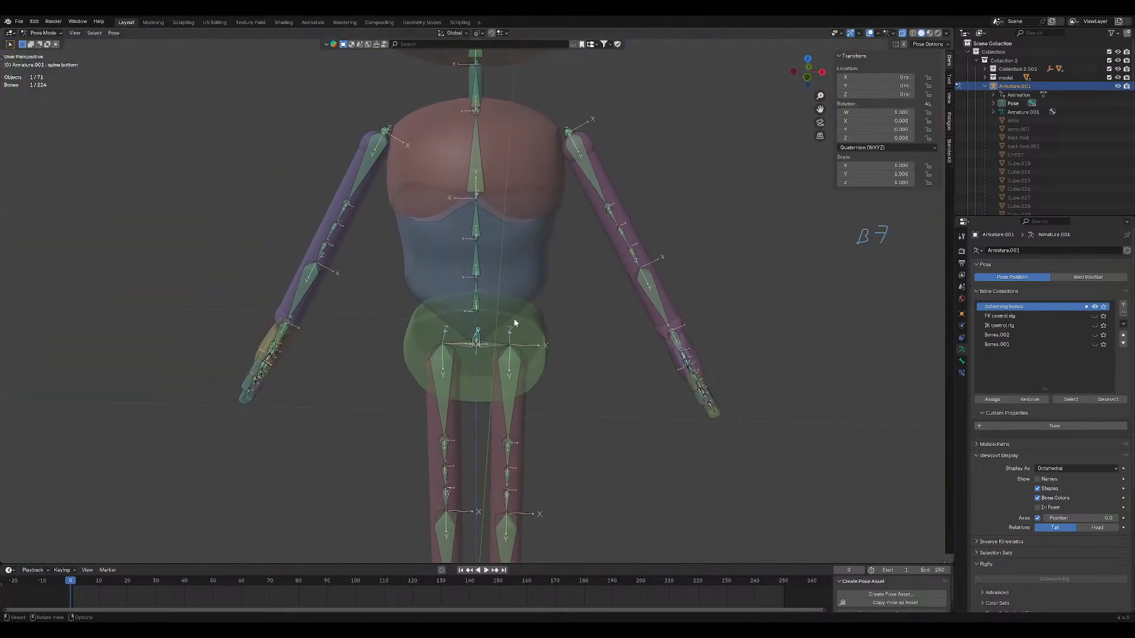
scroll(519, 319, up, 6)
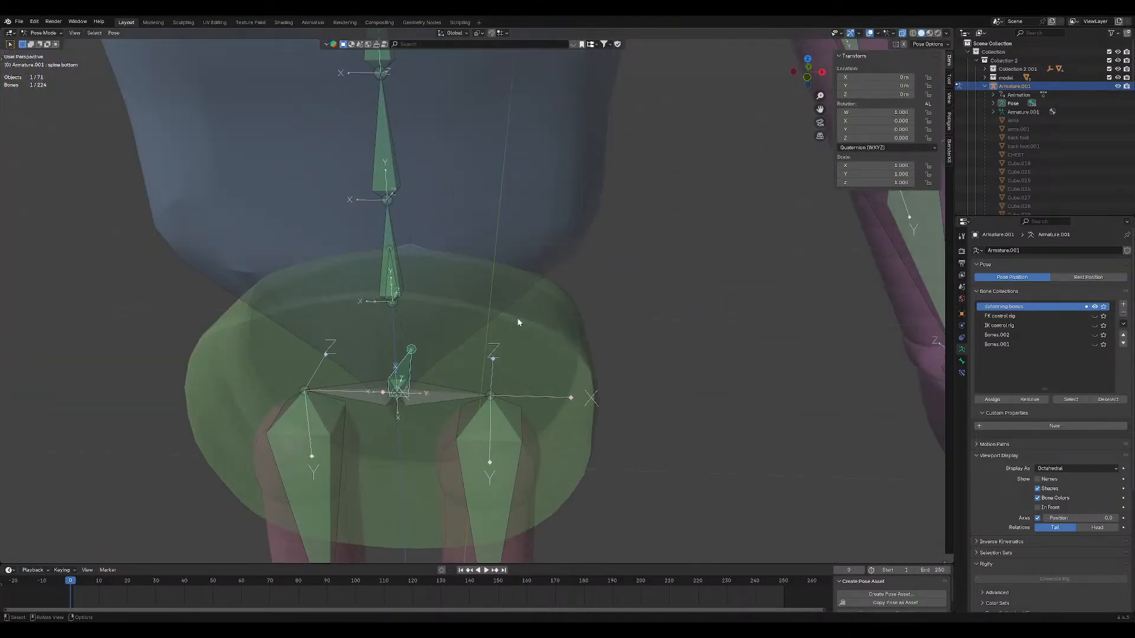
Deselect the bones, save the file, and reopen the recent file Model_1.blend.
click(540, 318)
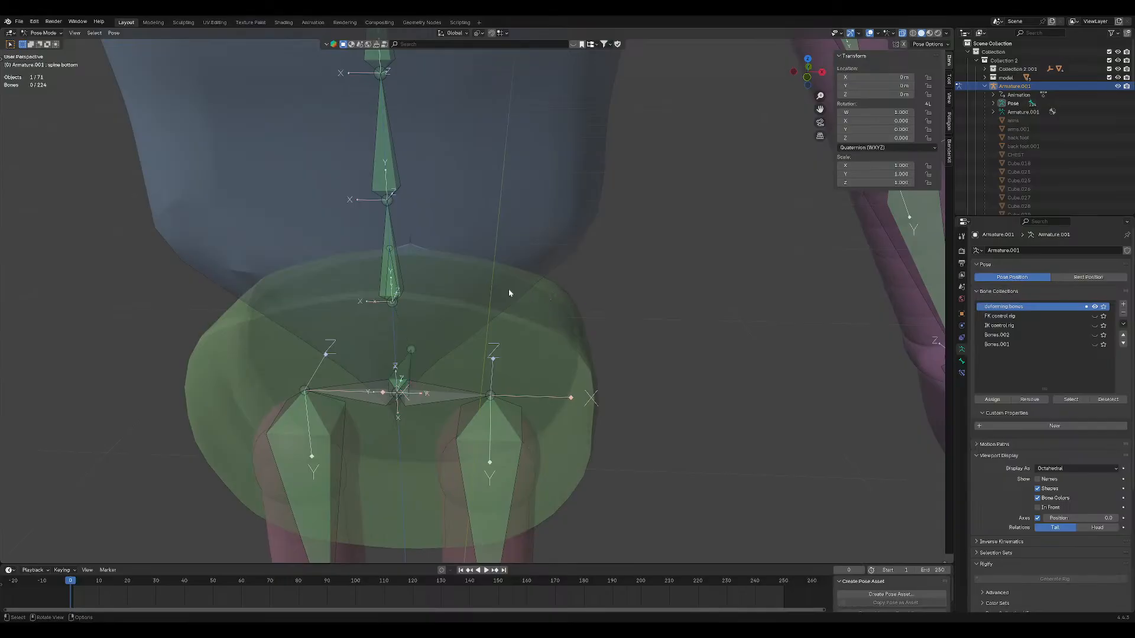
key(ctrl+s)
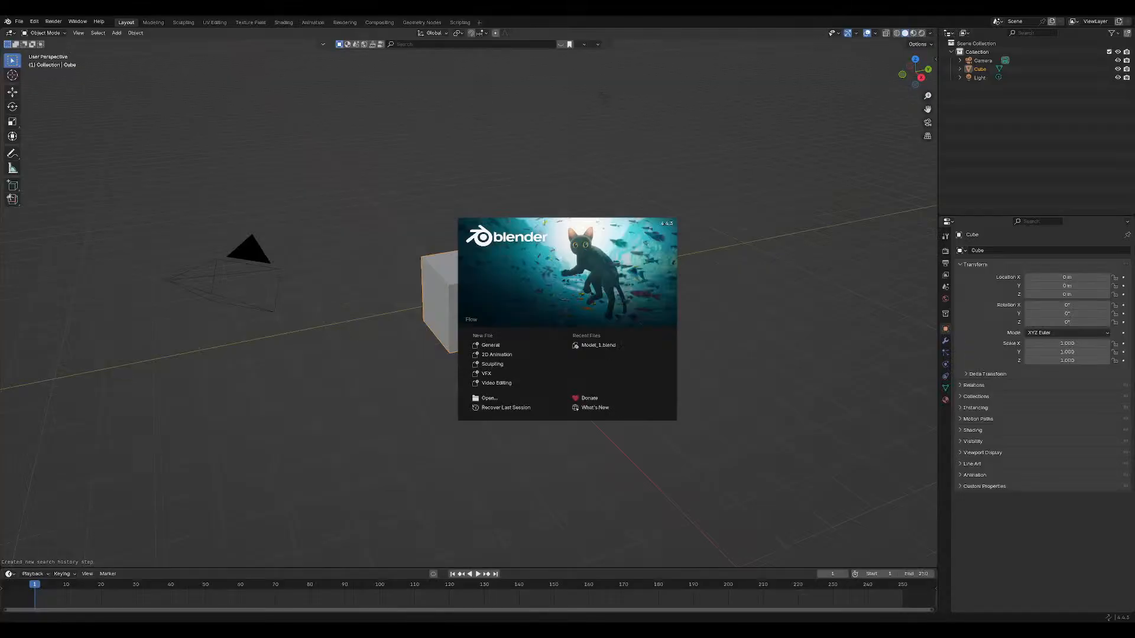
click(619, 346)
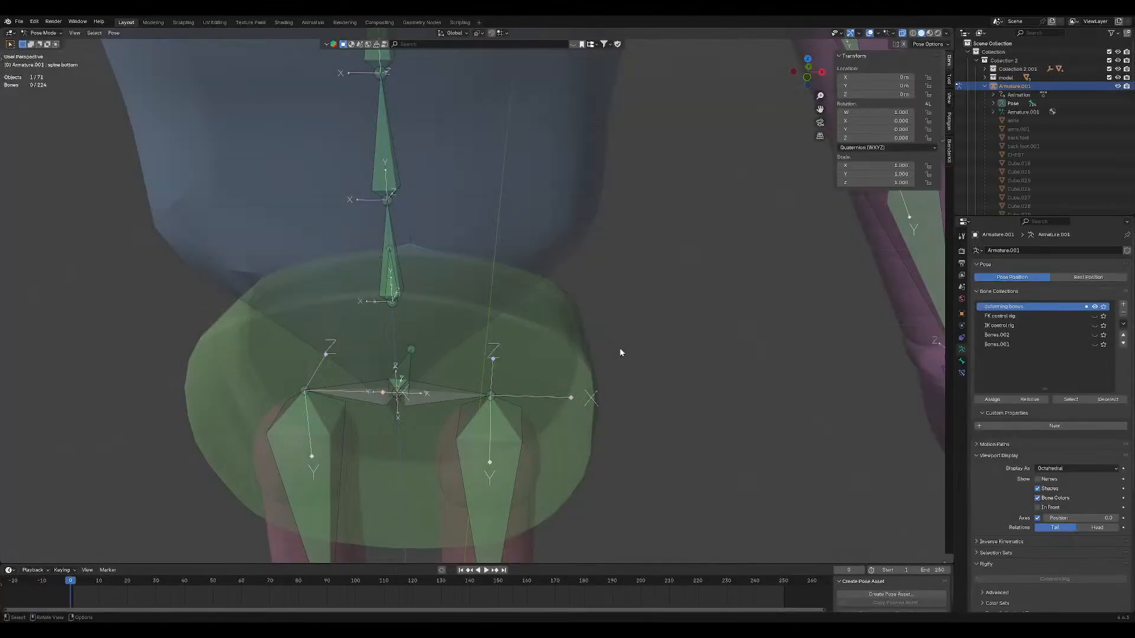
Select the bottom spine deforming bone and examine it against its FK control rig counterpart at the pelvis.
scroll(555, 371, up, 4)
click(496, 345)
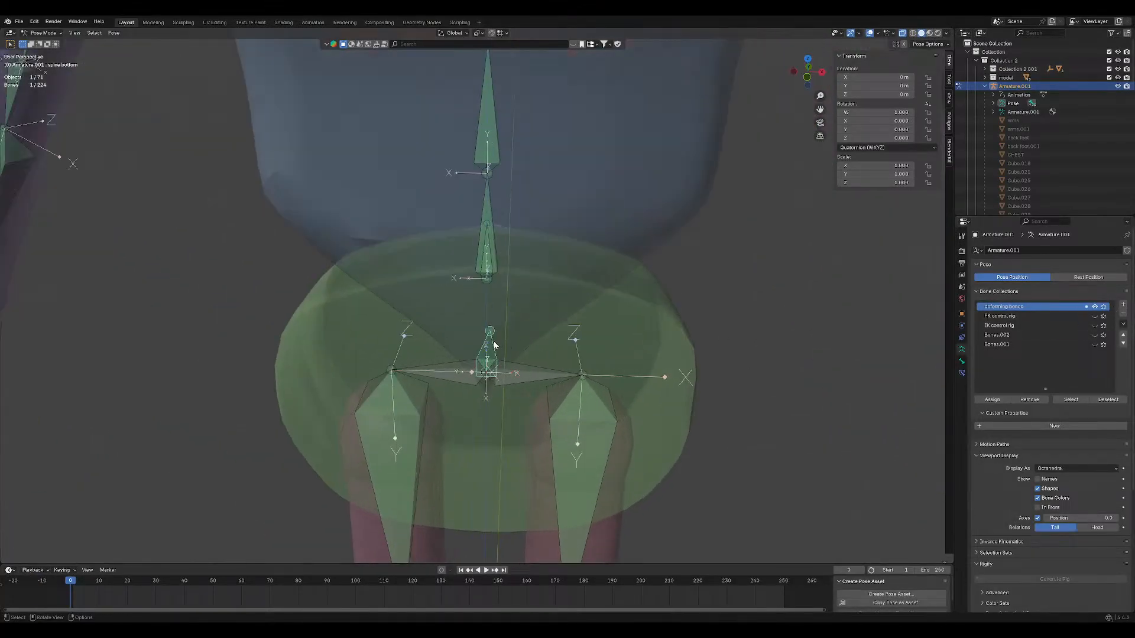
scroll(495, 349, up, 4)
scroll(448, 401, up, 3)
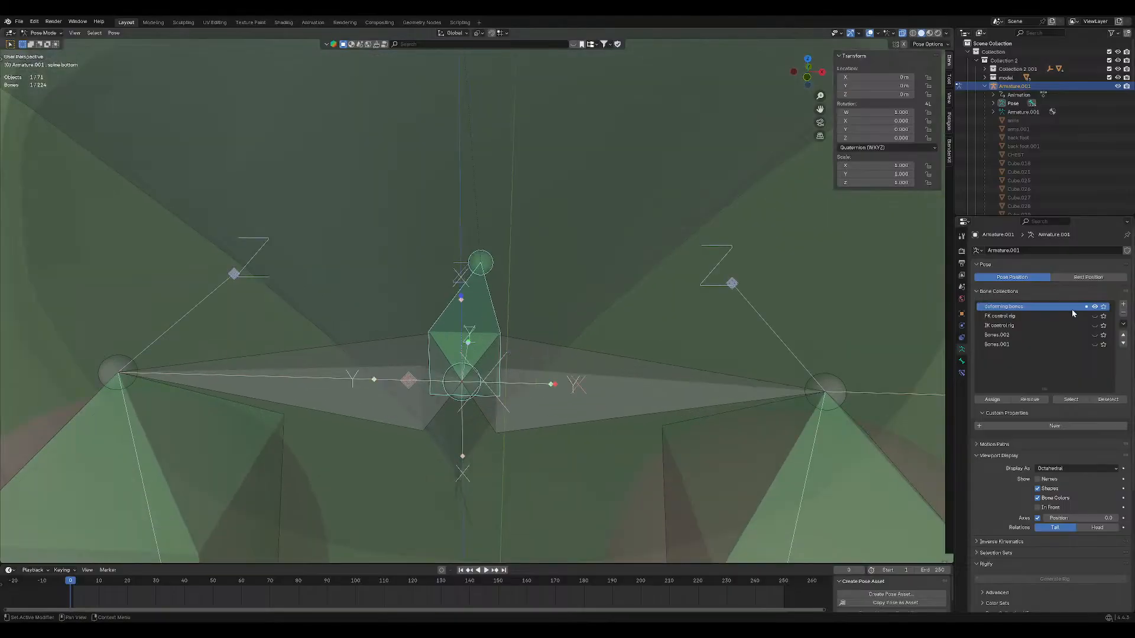
click(1094, 307)
click(1095, 316)
click(1095, 317)
click(1094, 307)
scroll(508, 295, down, 4)
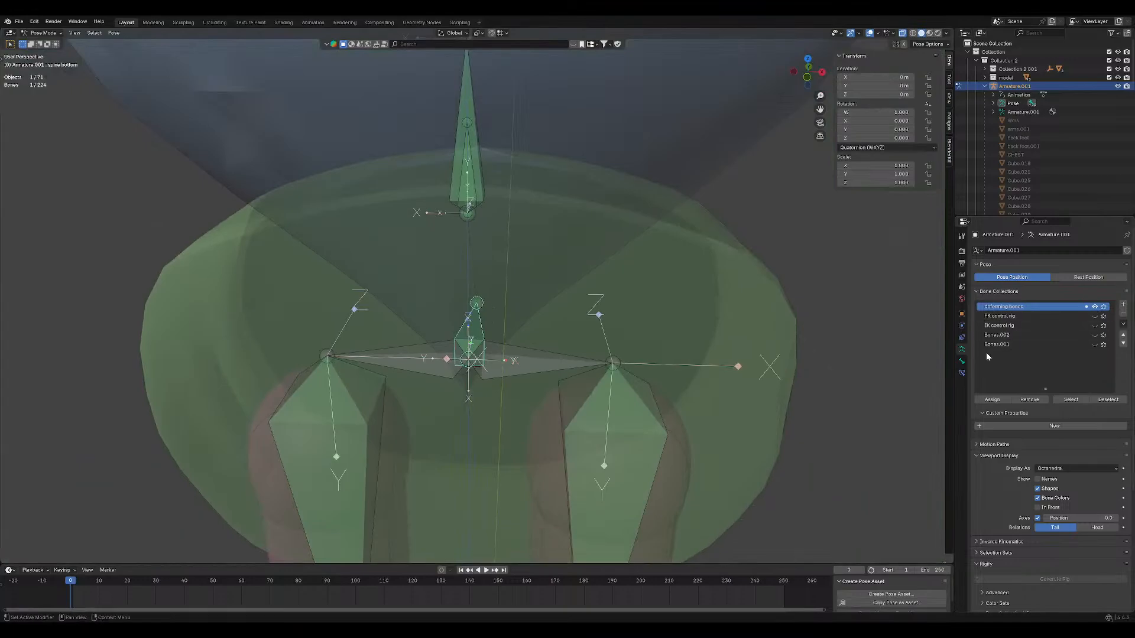
Clear the Copy Transforms target on the bottom spine deforming bone and set it to Armature.001.
click(960, 373)
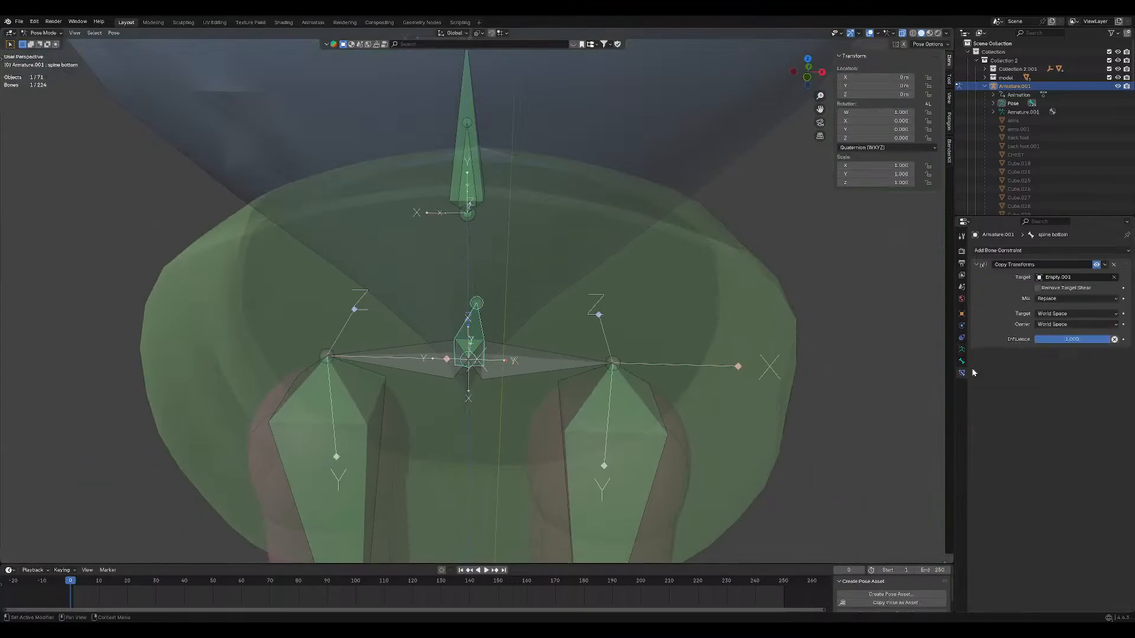
click(1115, 277)
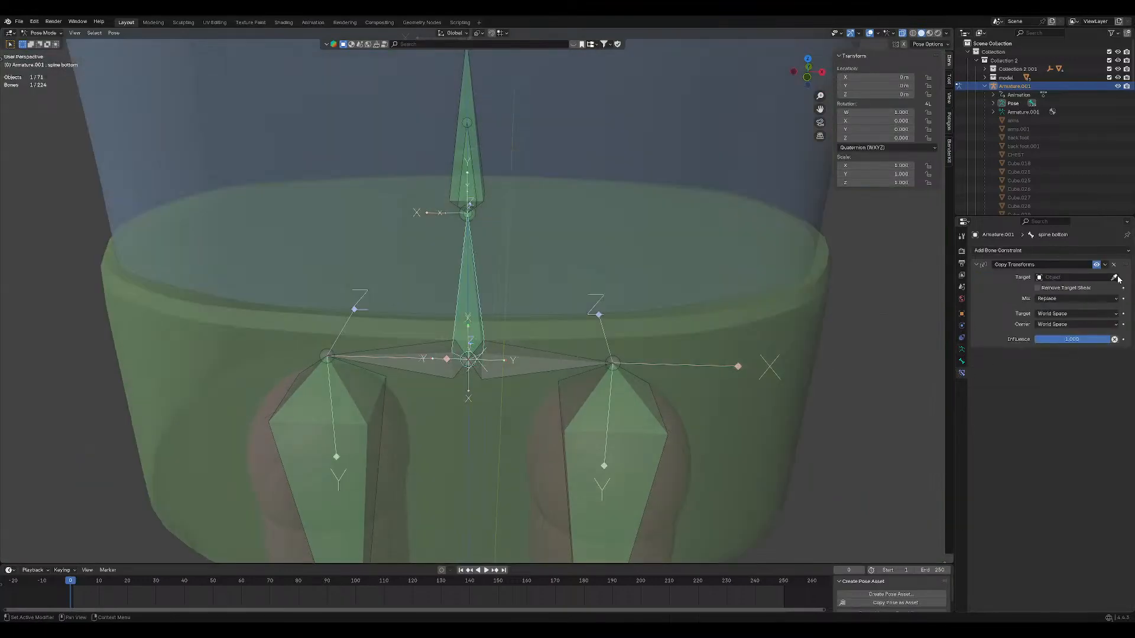
click(1073, 277)
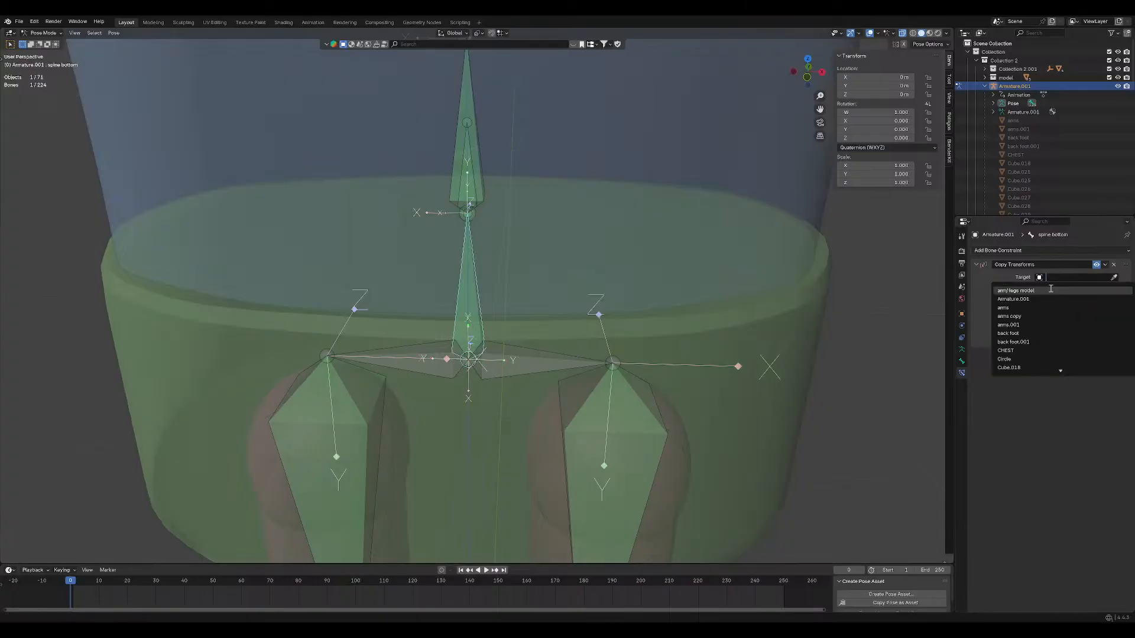
click(1055, 295)
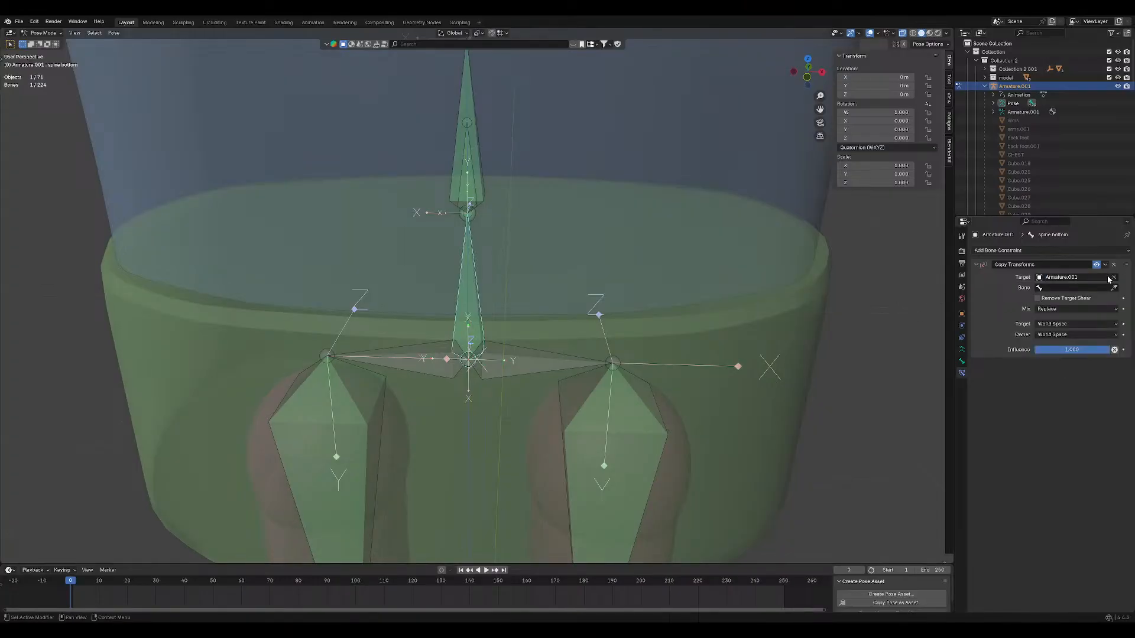
Check the name of the FK control rig's bottom spine bone, then return to showing only the deforming bones.
click(961, 349)
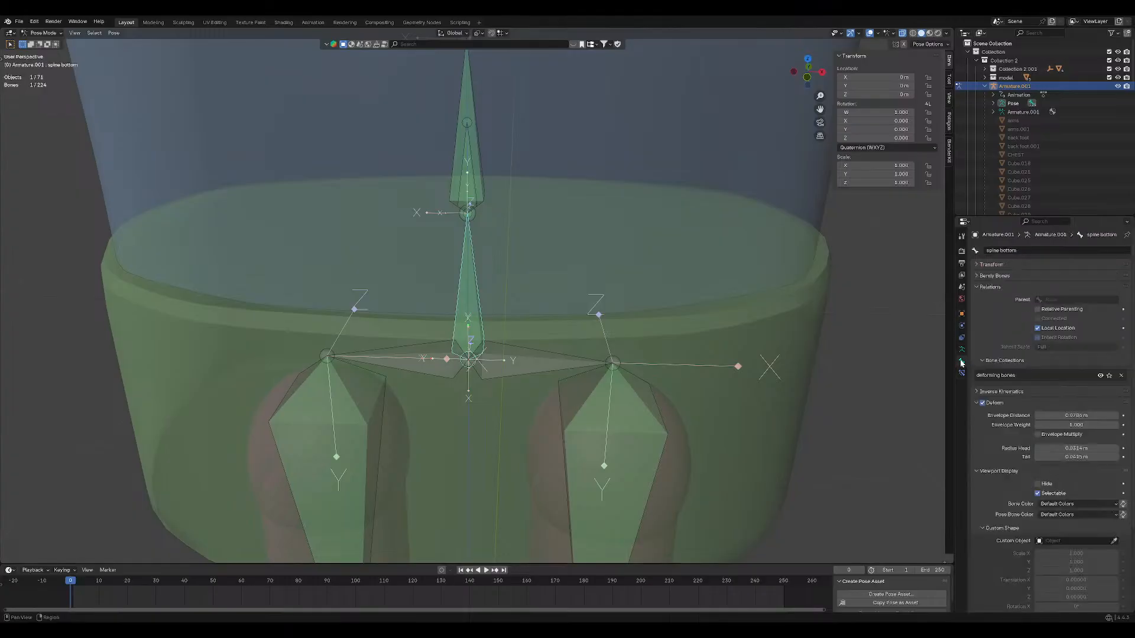
click(1094, 307)
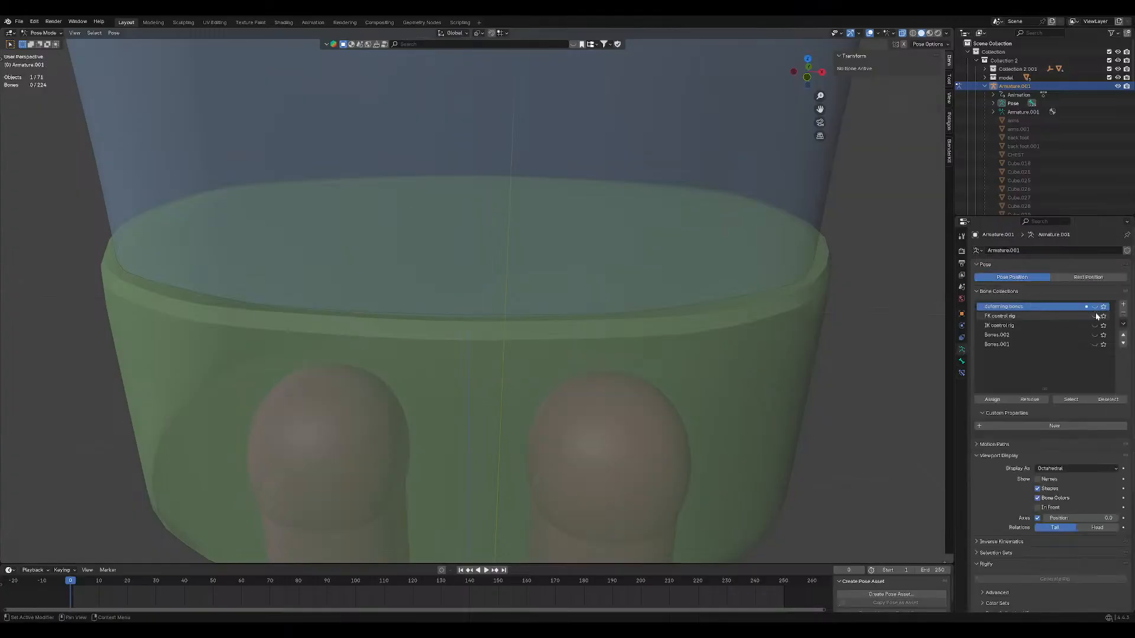
click(1095, 317)
click(456, 297)
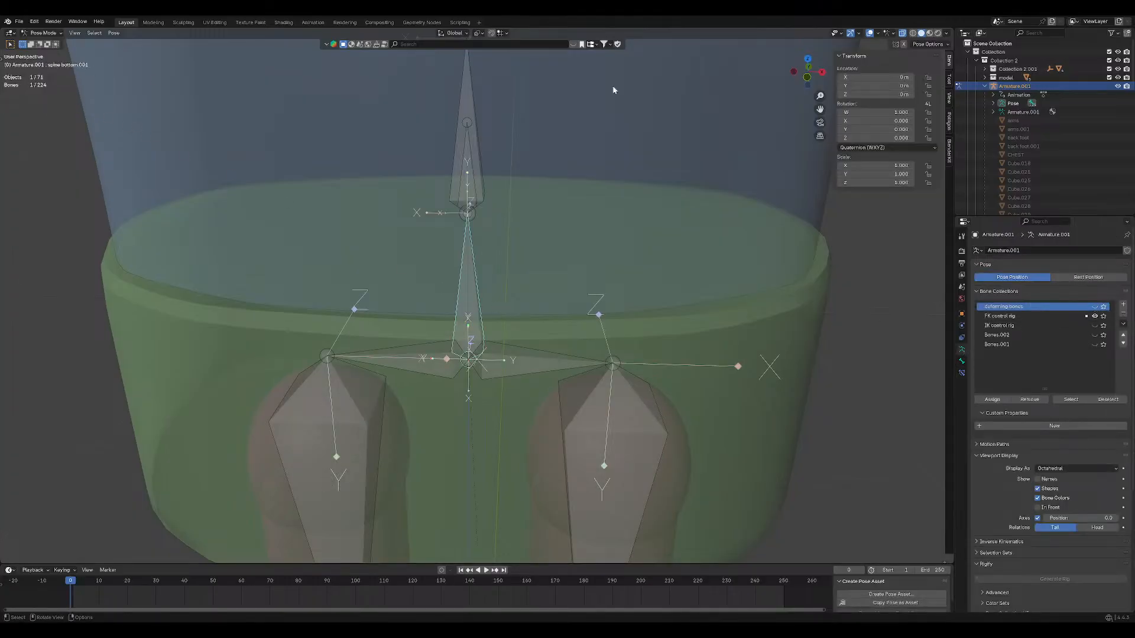
click(1095, 316)
click(1094, 307)
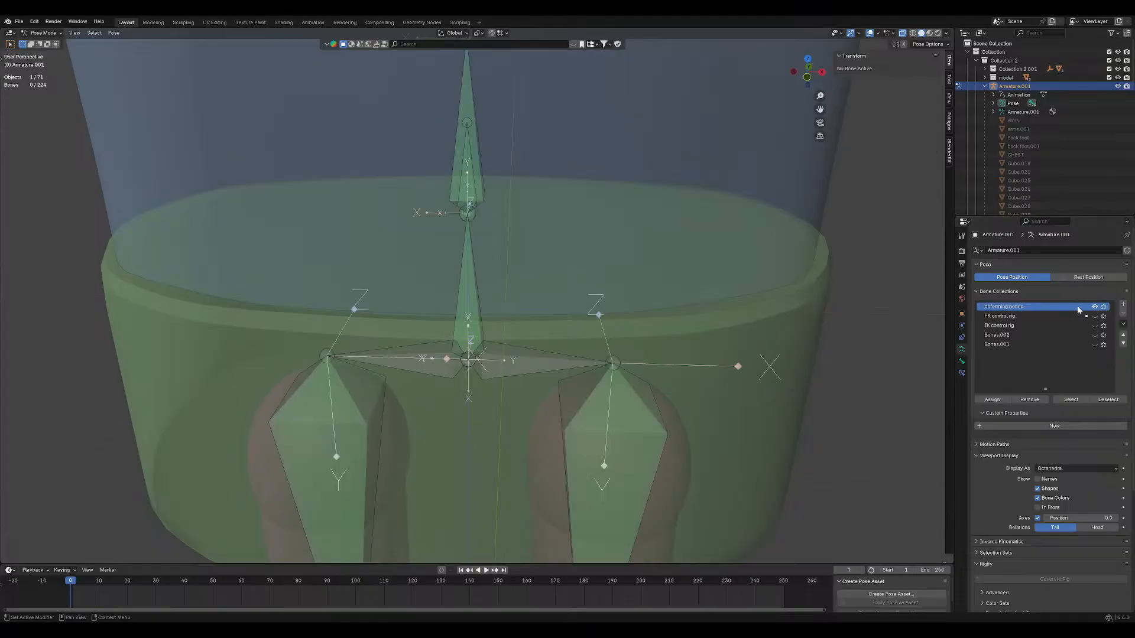
Set the target bone of the bottom spine bone's Copy Transforms constraint to spine bottom.001.
click(962, 372)
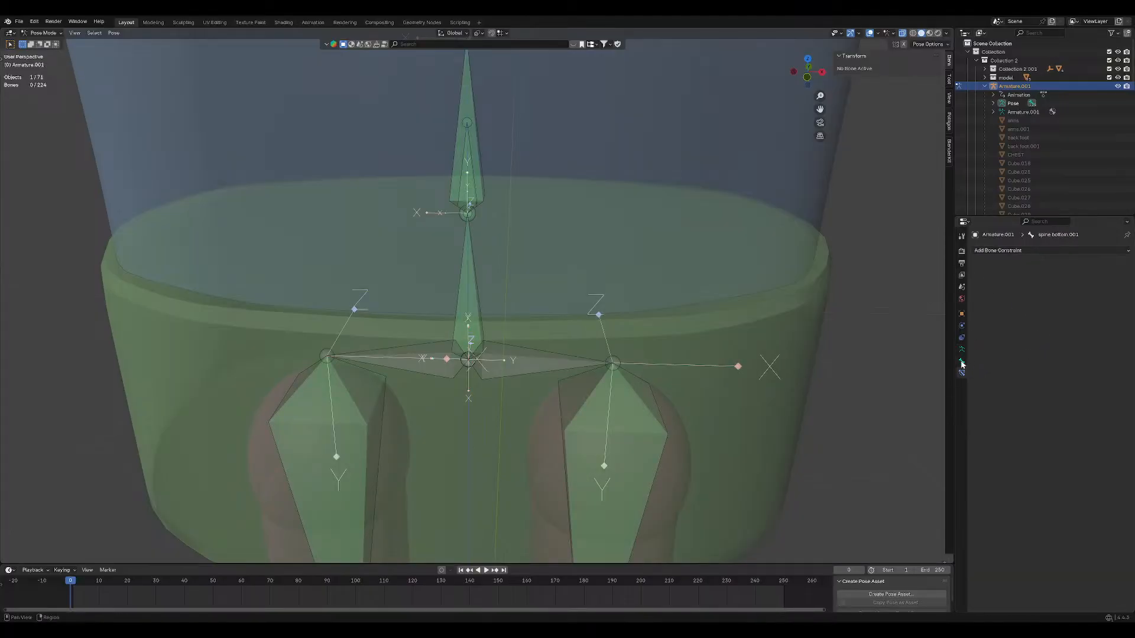
click(470, 302)
click(1083, 289)
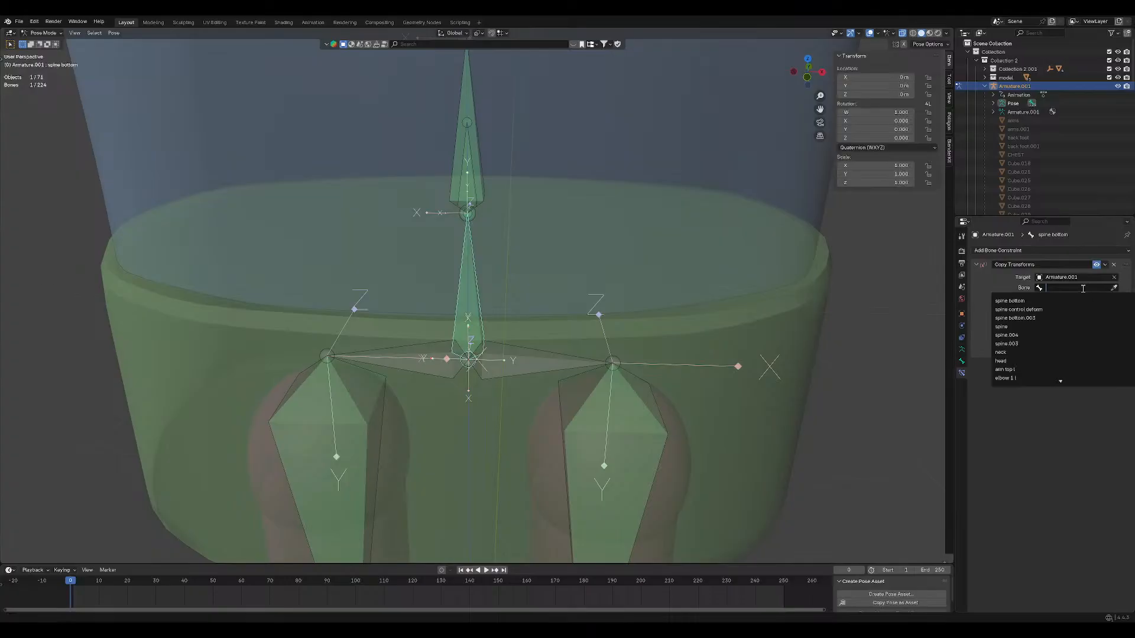
text(spine b)
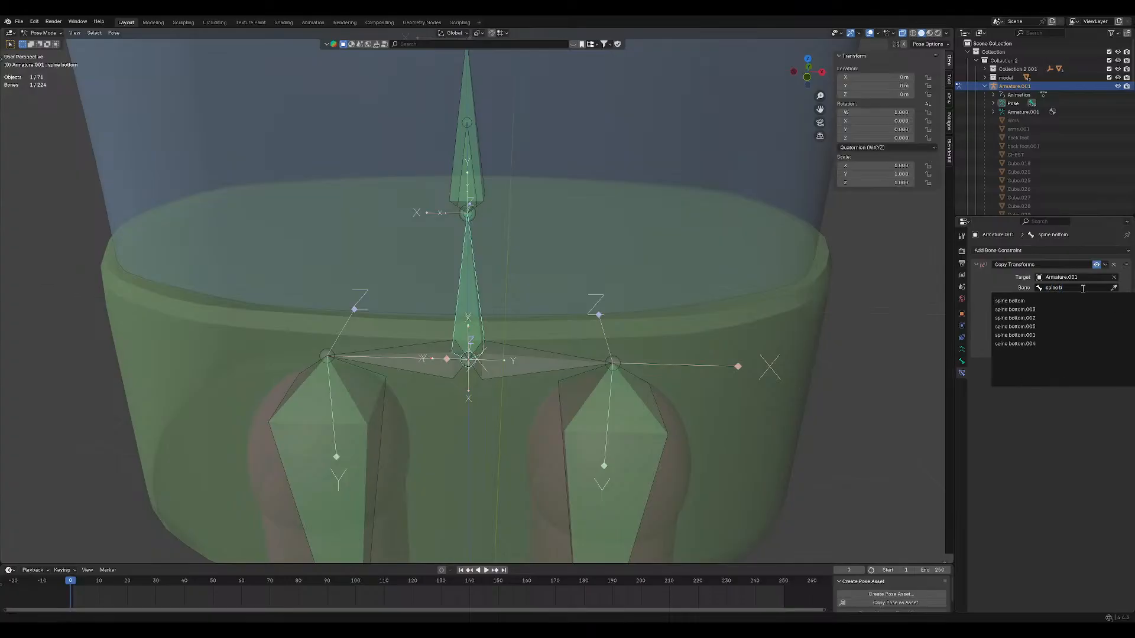
text(ottom)
click(1045, 336)
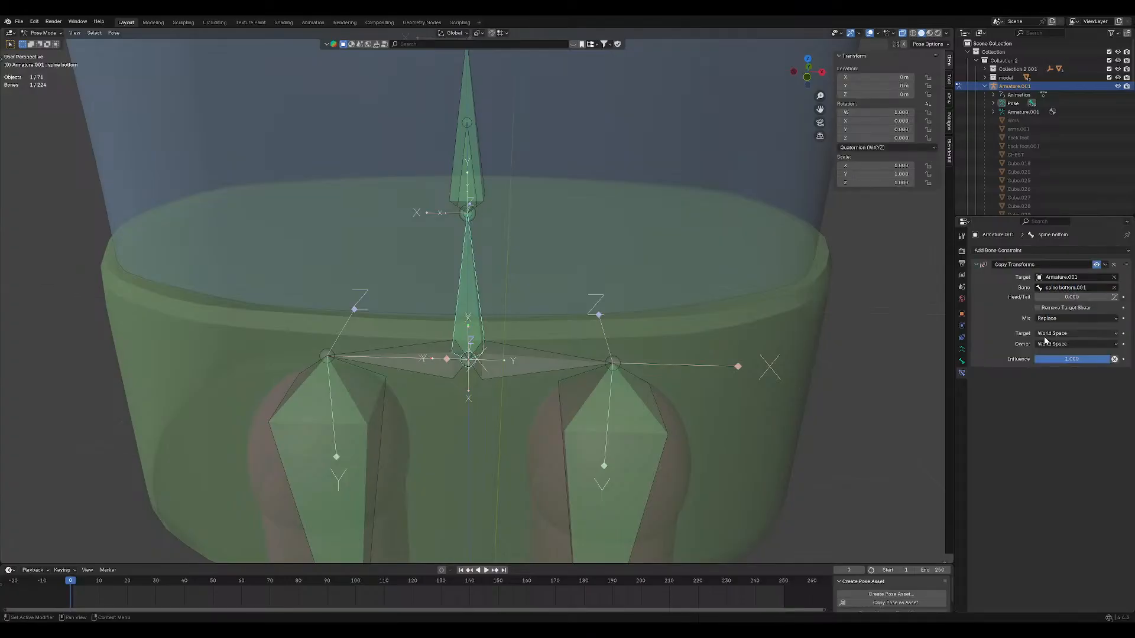
click(826, 387)
scroll(825, 386, down, 3)
shift+middle_drag(790, 372, 738, 343)
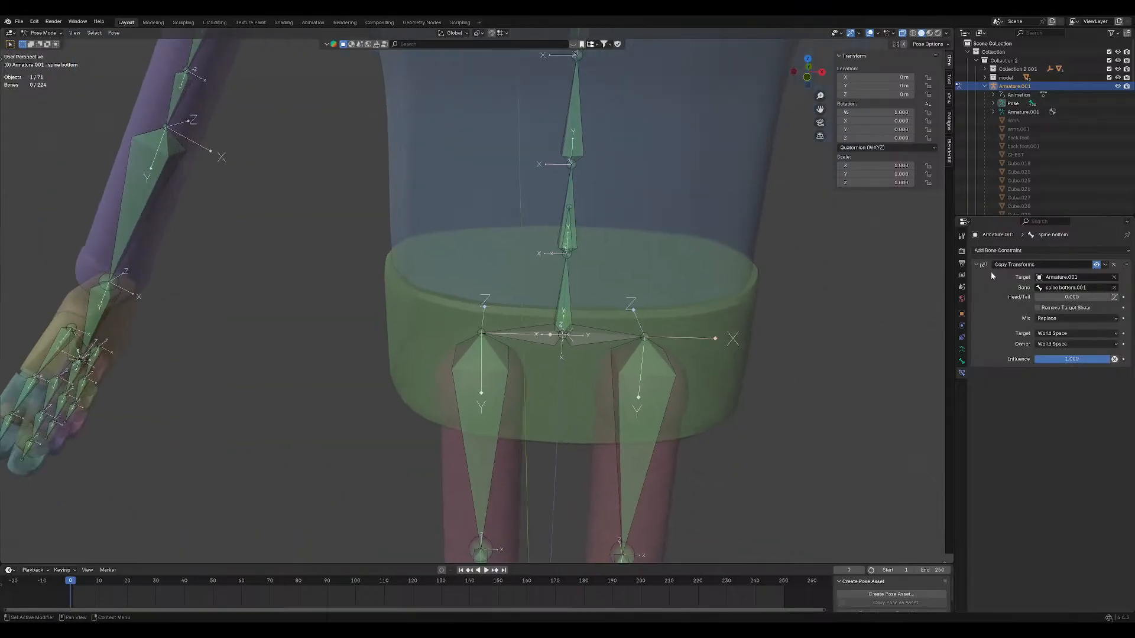
Hide the deforming bones collection and make the FK control rig collection active and visible.
click(962, 350)
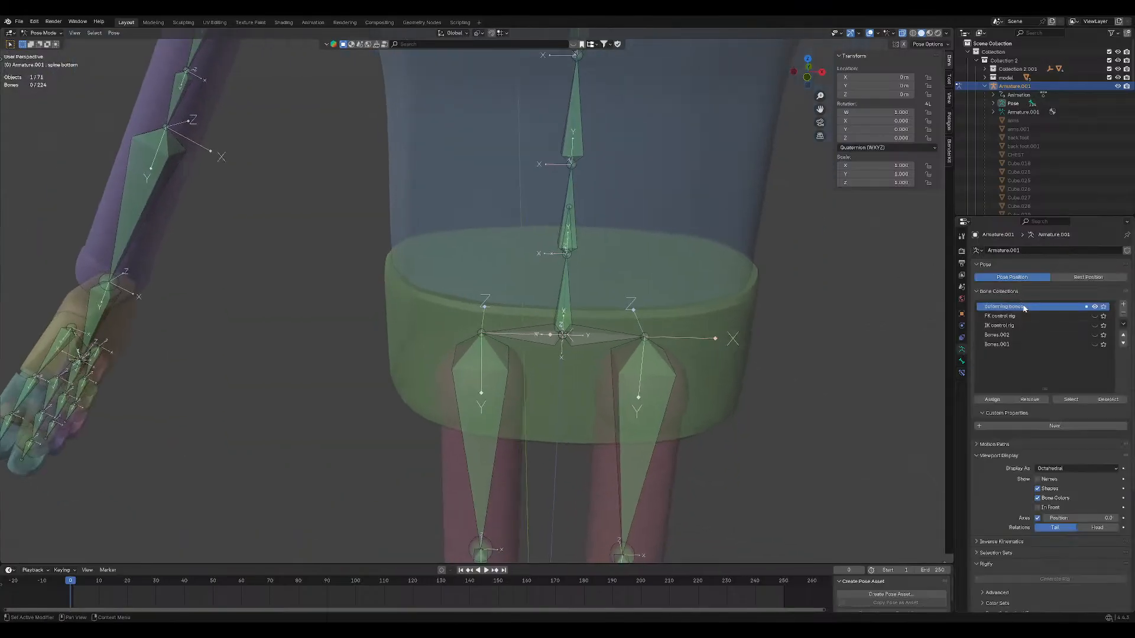
click(1095, 307)
click(1005, 317)
click(1095, 317)
Test-move the FK control rig's bottom spine bone, cancel the movement, and deselect the bone.
click(571, 292)
shift+middle_drag(570, 291, 533, 293)
key(g)
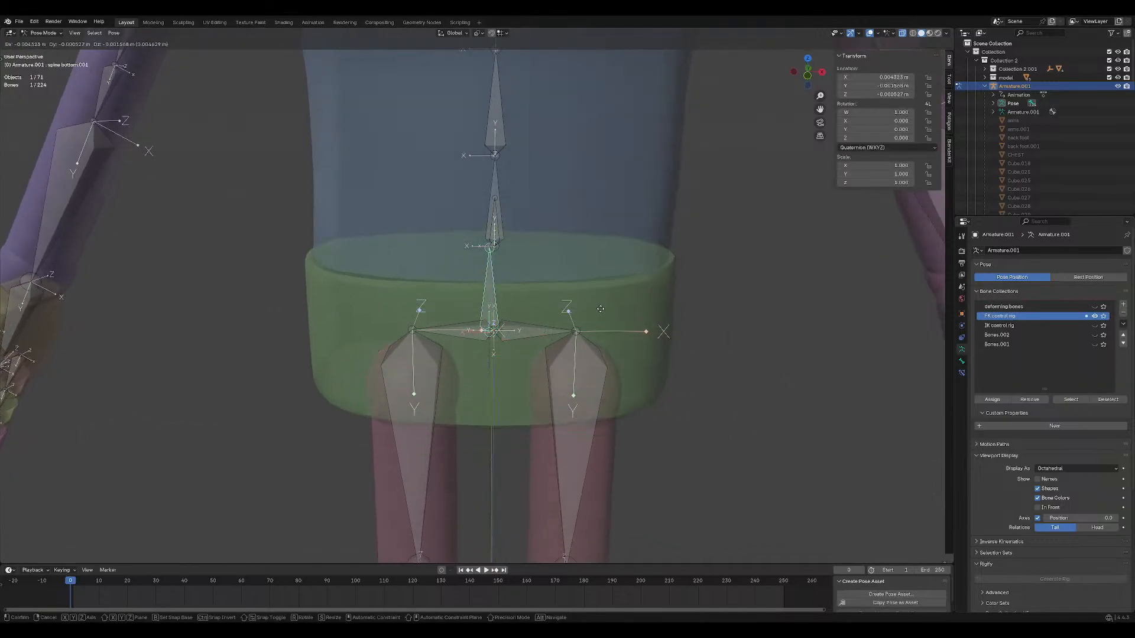
key(Escape)
scroll(522, 319, up, 6)
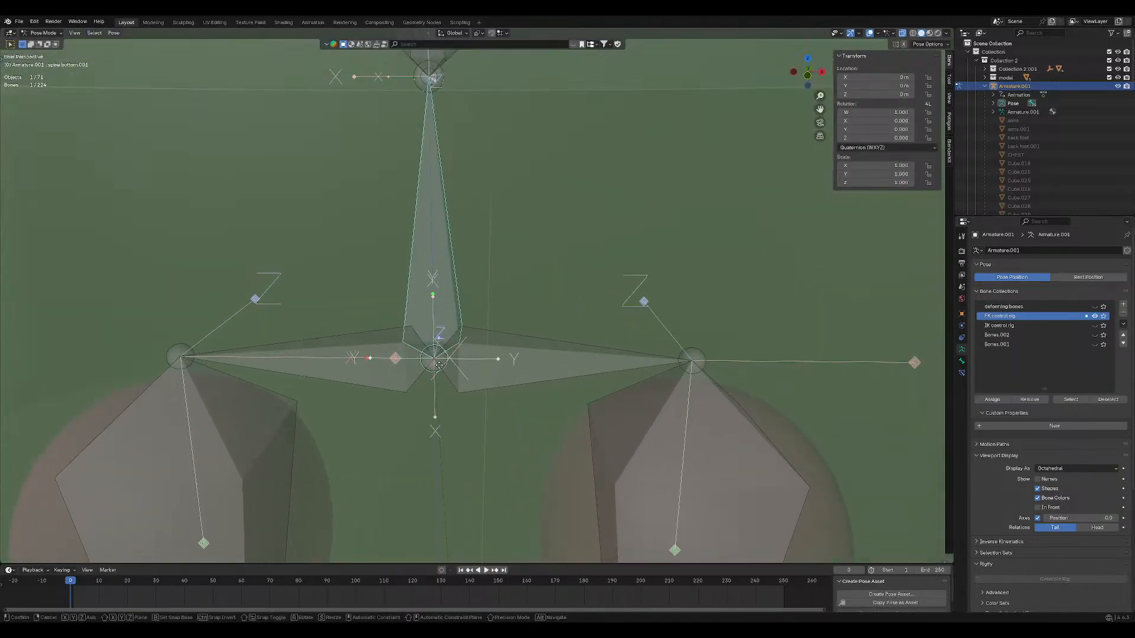
right_click(411, 338)
scroll(426, 336, down, 3)
click(579, 308)
Check the names of the FK control rig's two hip bones, then return to showing only the deforming bones.
scroll(580, 308, down, 2)
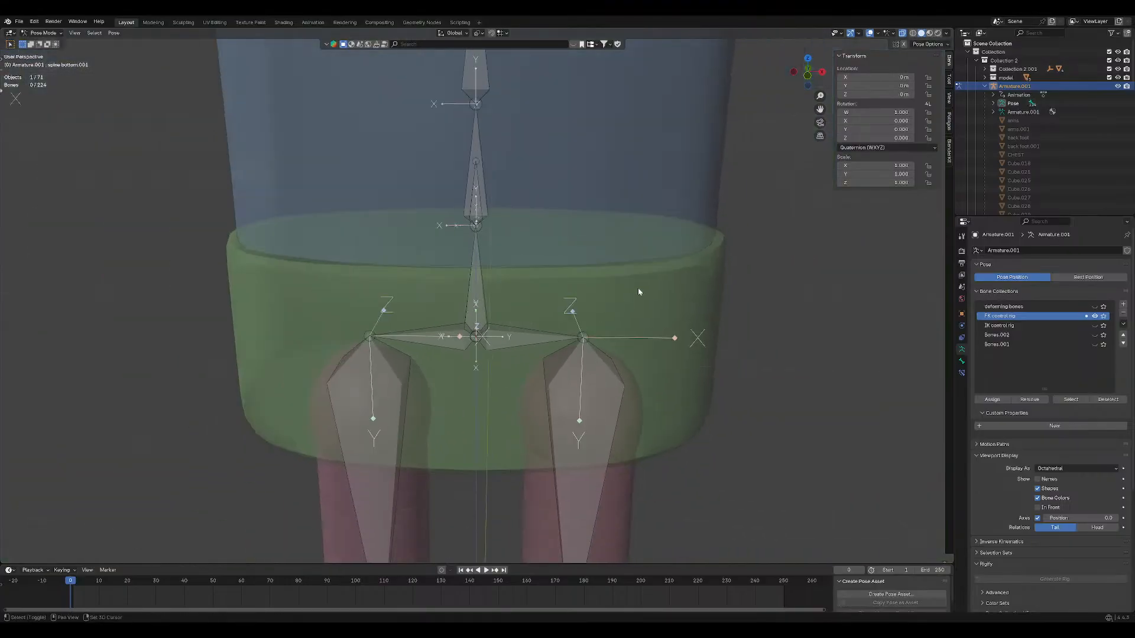
shift+middle_drag(639, 292, 645, 288)
click(511, 348)
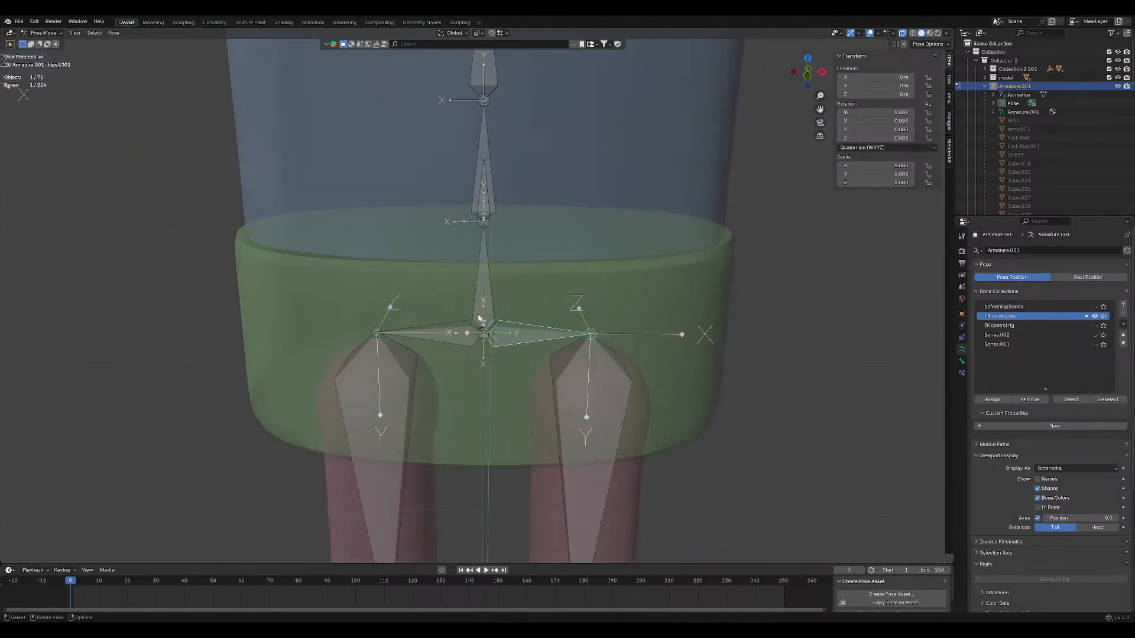
click(453, 334)
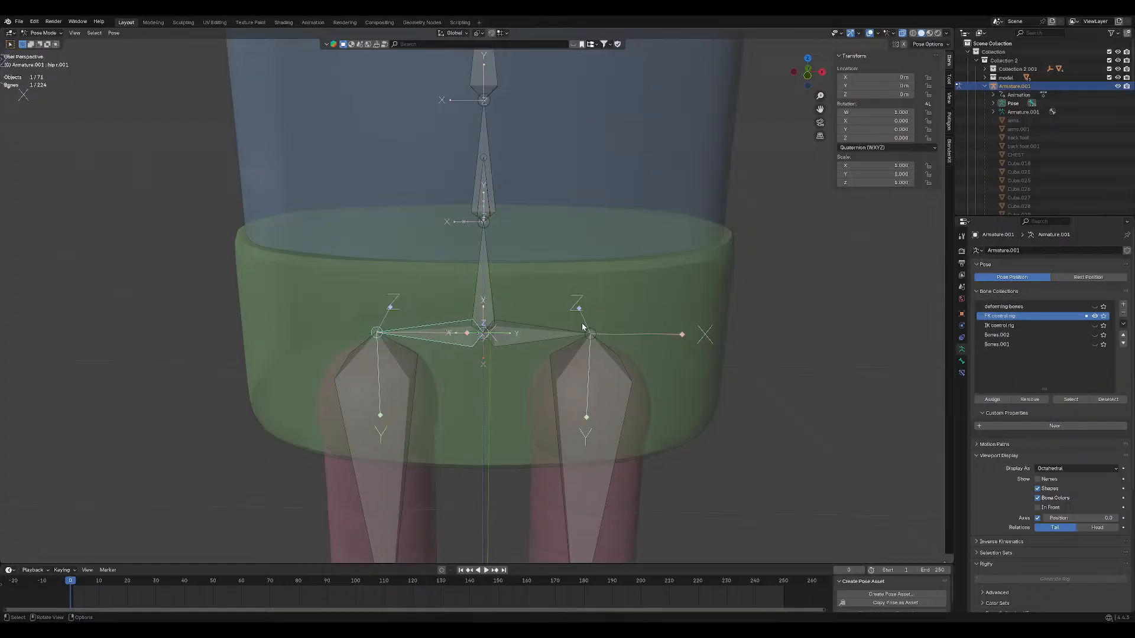
click(1094, 315)
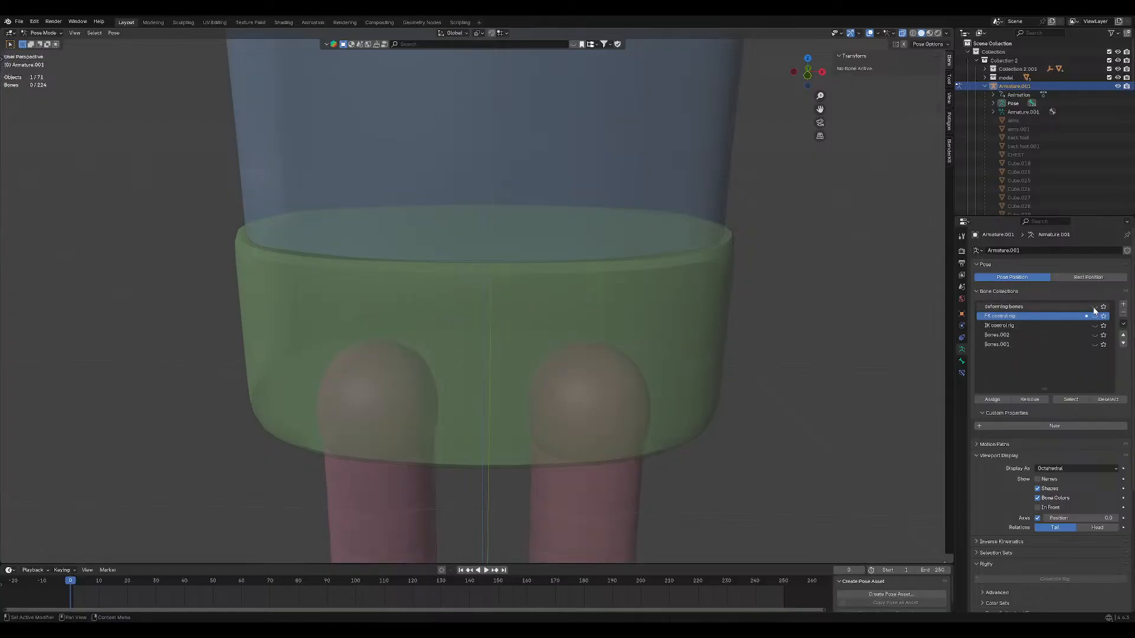
click(1094, 306)
Add a Copy Transforms constraint to the left hip deforming bone, targeting Armature.001 and its bone hips l.001.
click(529, 330)
click(960, 373)
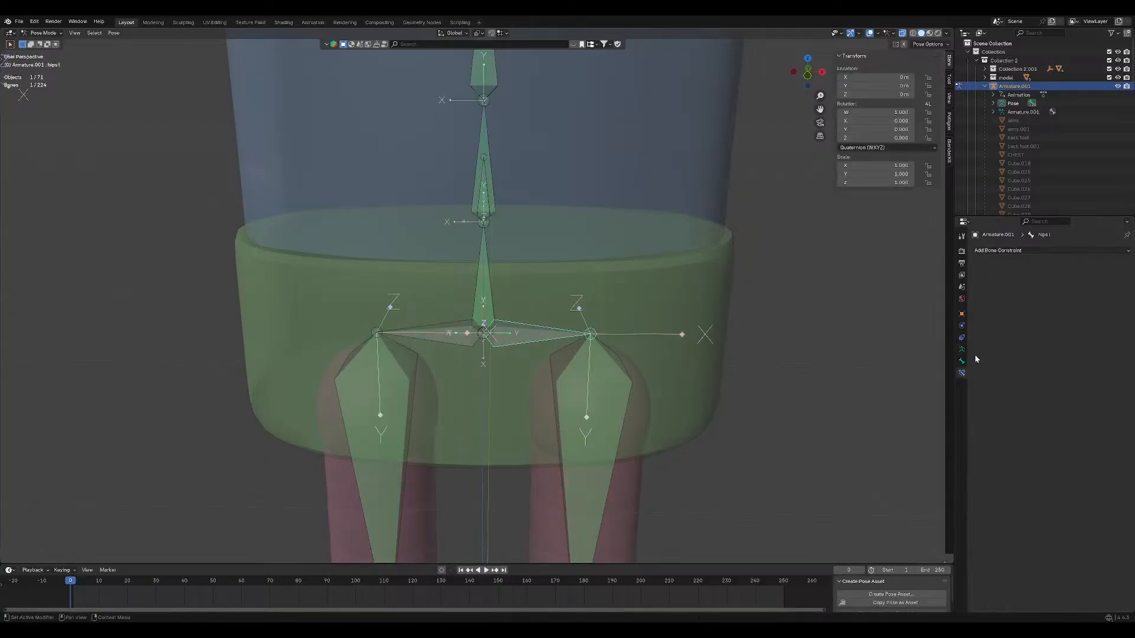
click(1012, 250)
click(975, 302)
click(1076, 277)
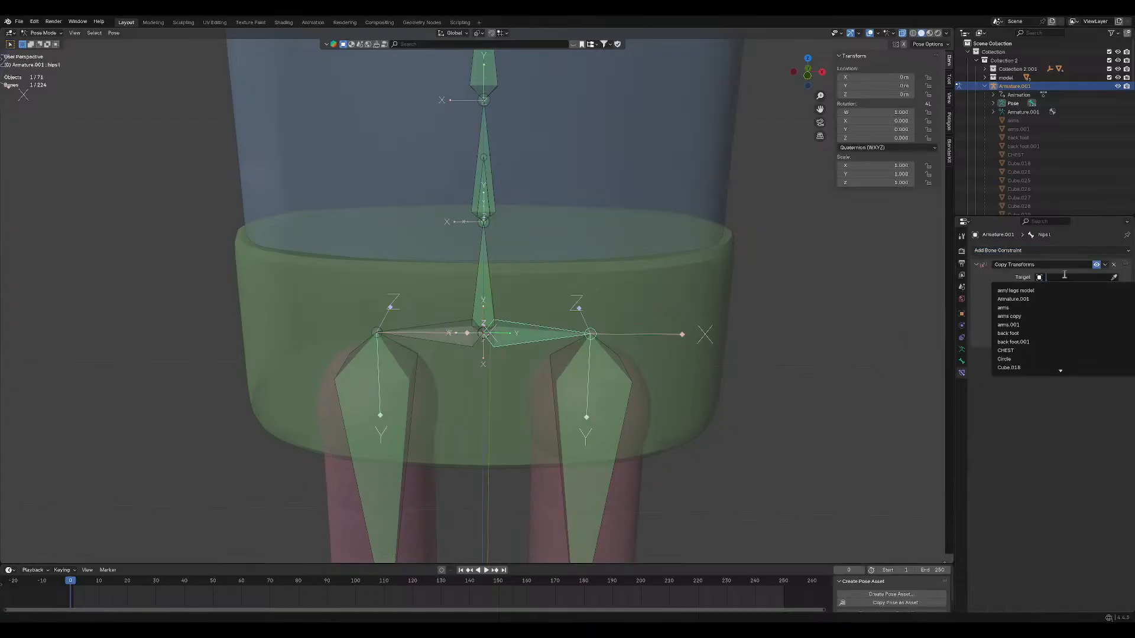
click(1028, 290)
click(1062, 288)
text(h)
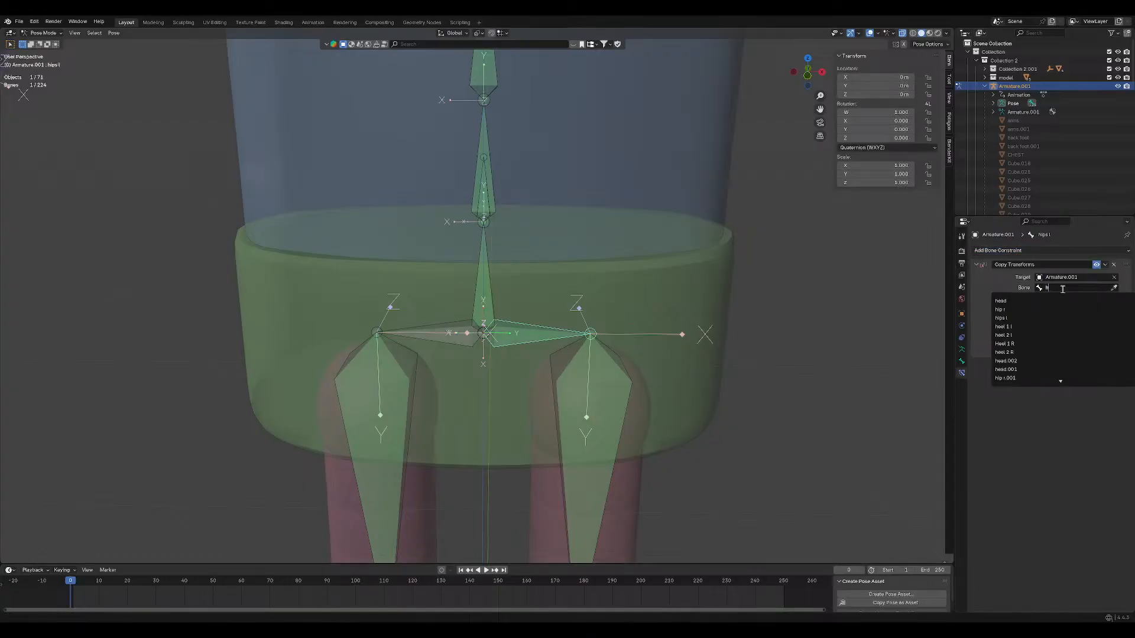
text(ipl)
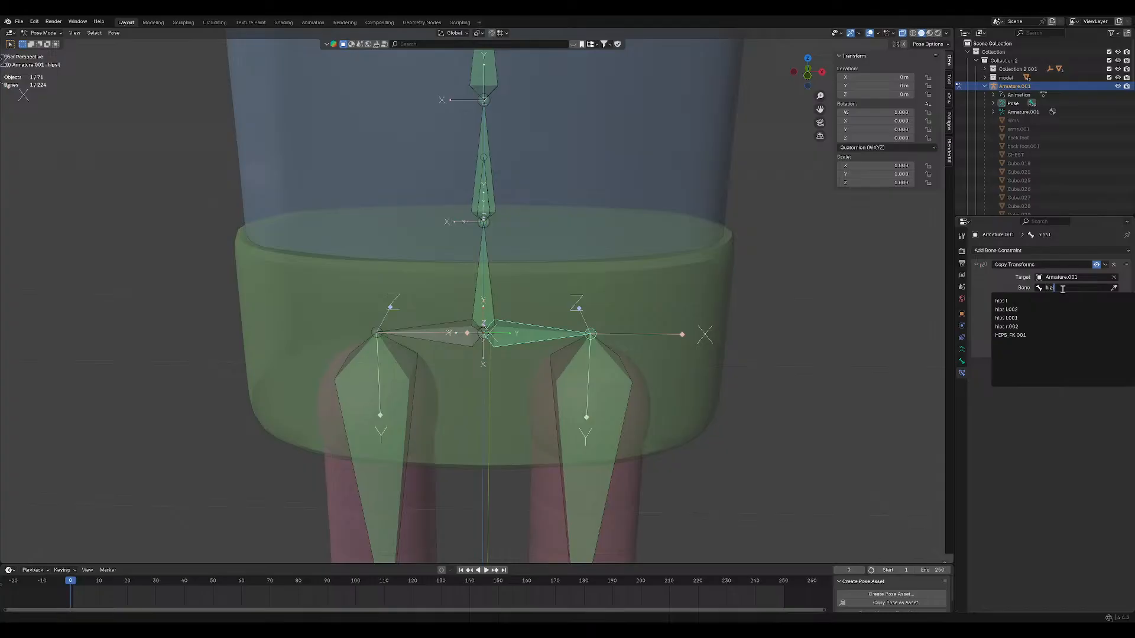
click(1035, 320)
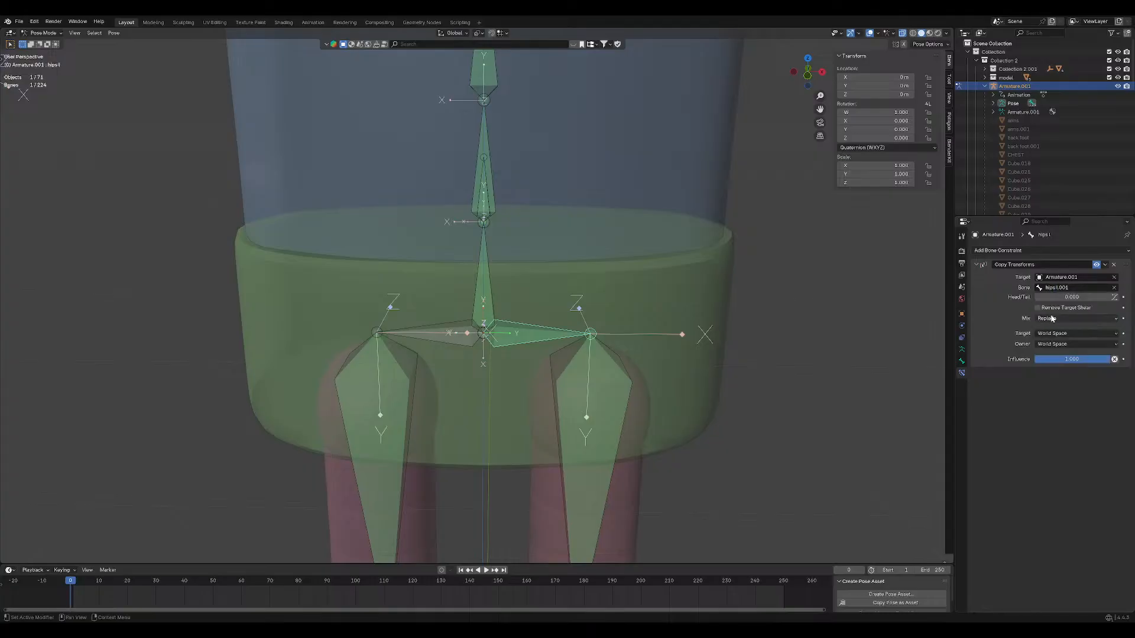
Add a Copy Transforms constraint to the right hip deforming bone with Armature.001 as its target.
click(447, 335)
click(994, 254)
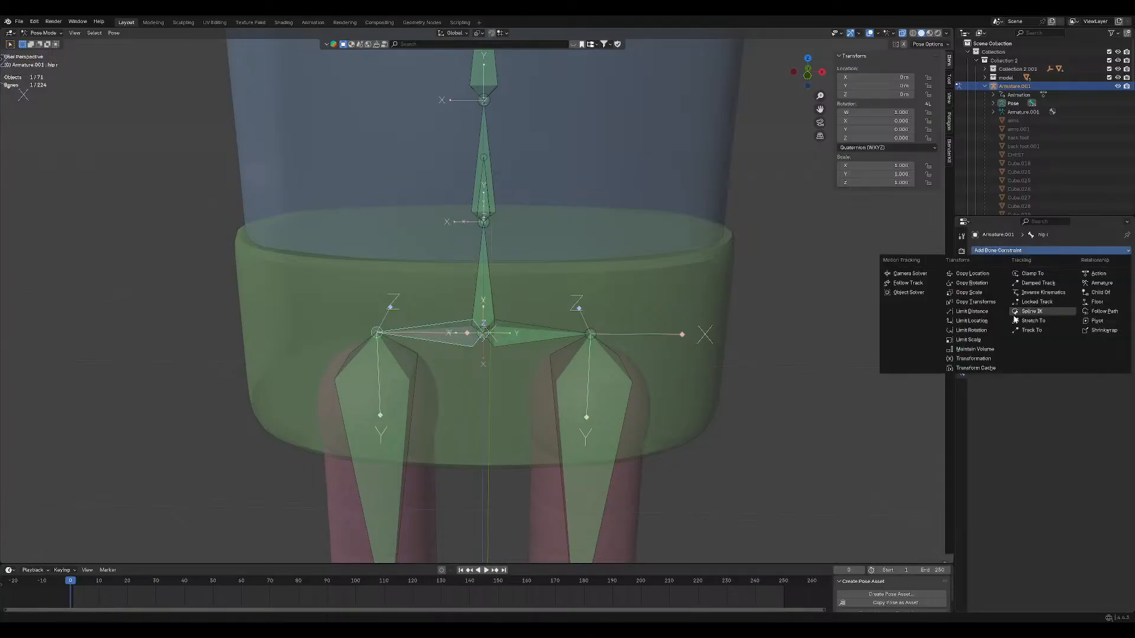
click(979, 302)
click(1073, 277)
click(1036, 299)
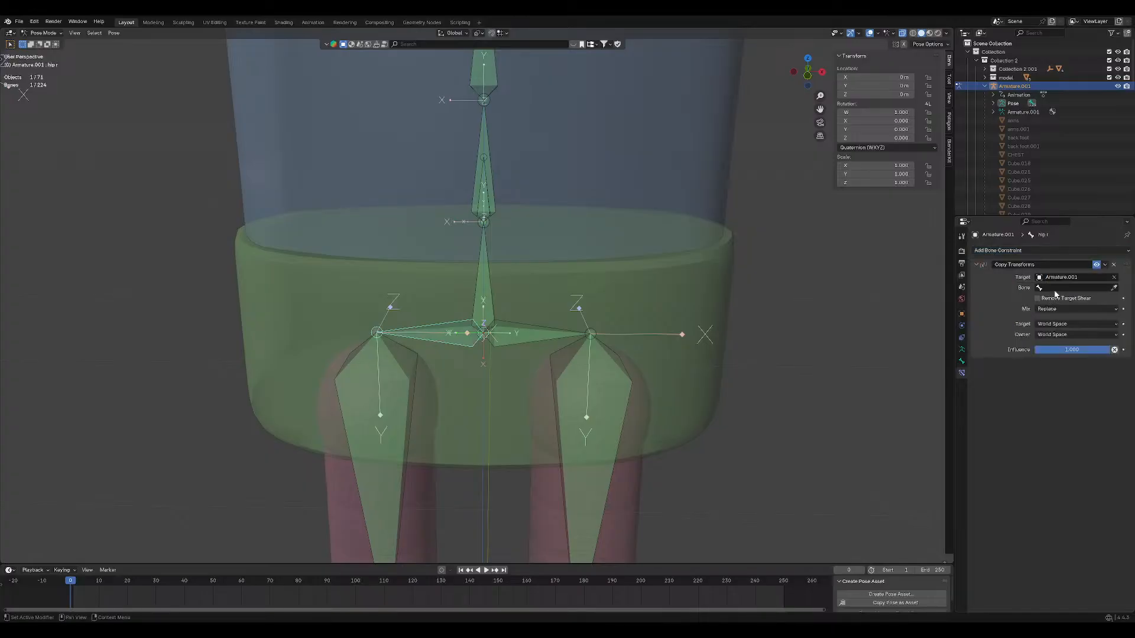
Set the target bone of the right hip bone's Copy Transforms constraint to hips r.002.
click(1055, 288)
text(hips)
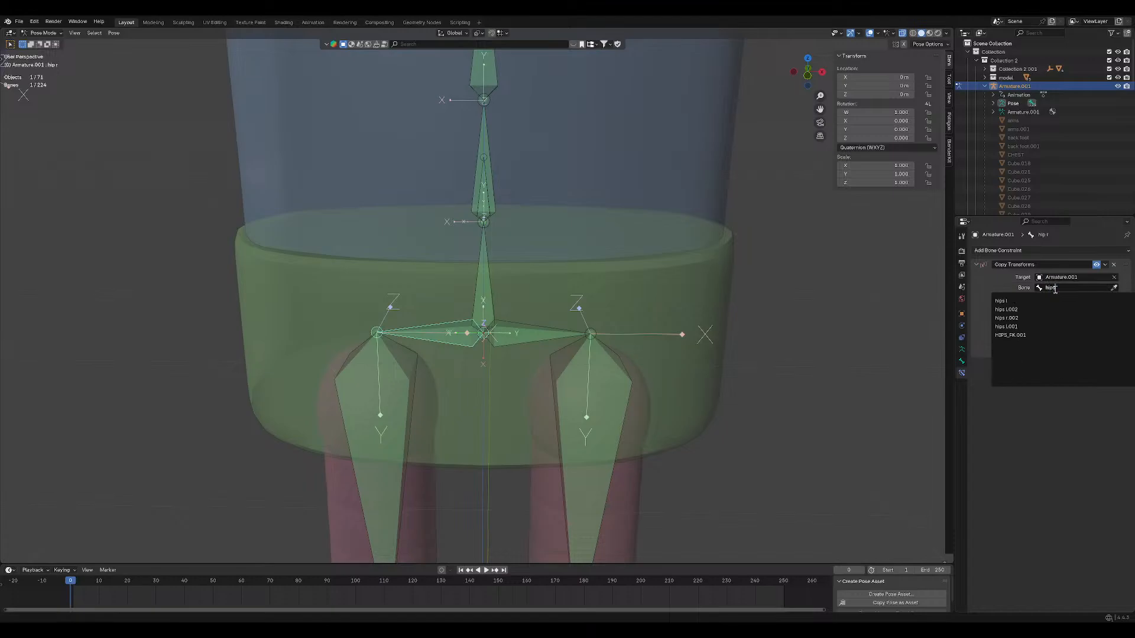
text( r)
click(1042, 301)
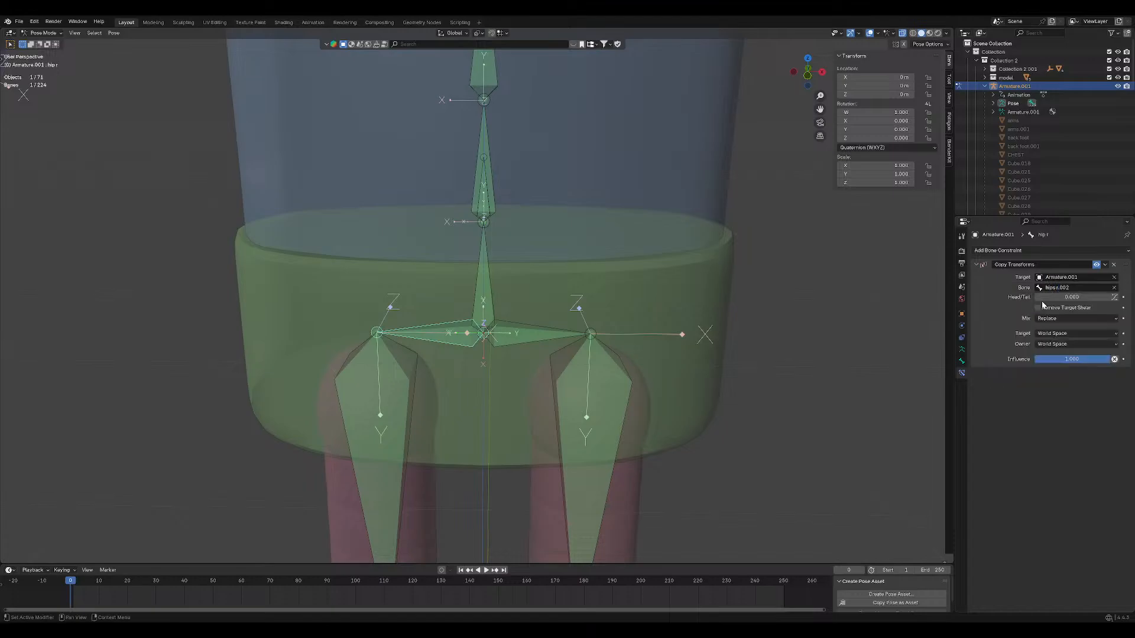
Check the hip bone names in the FK and IK control rig collections, then return to showing only the deforming bones.
click(962, 349)
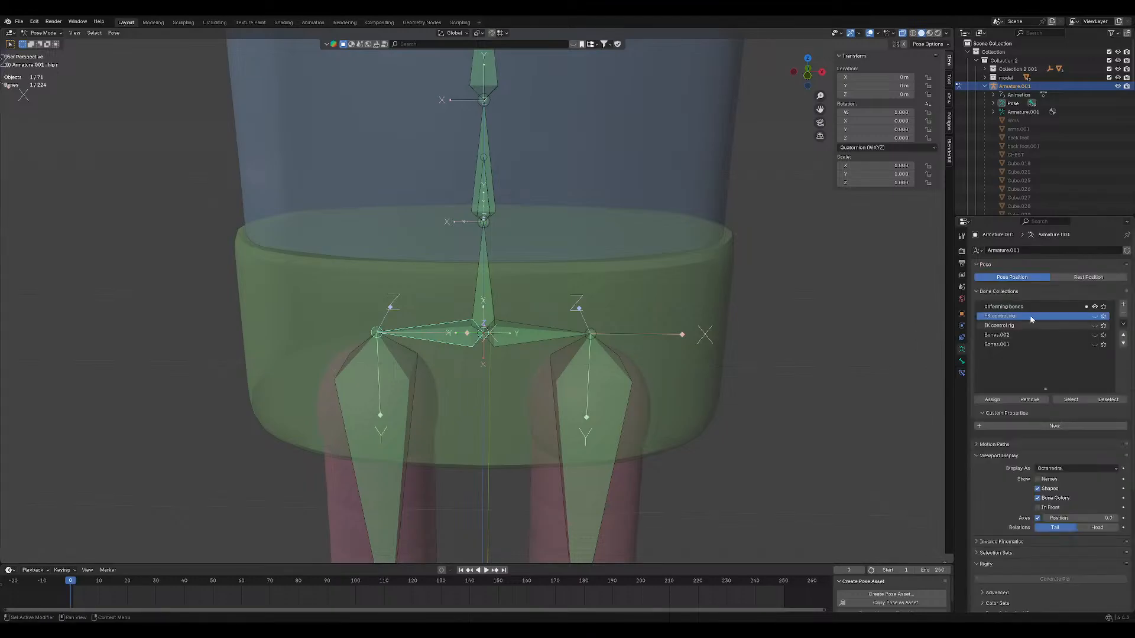
click(1095, 308)
click(1095, 316)
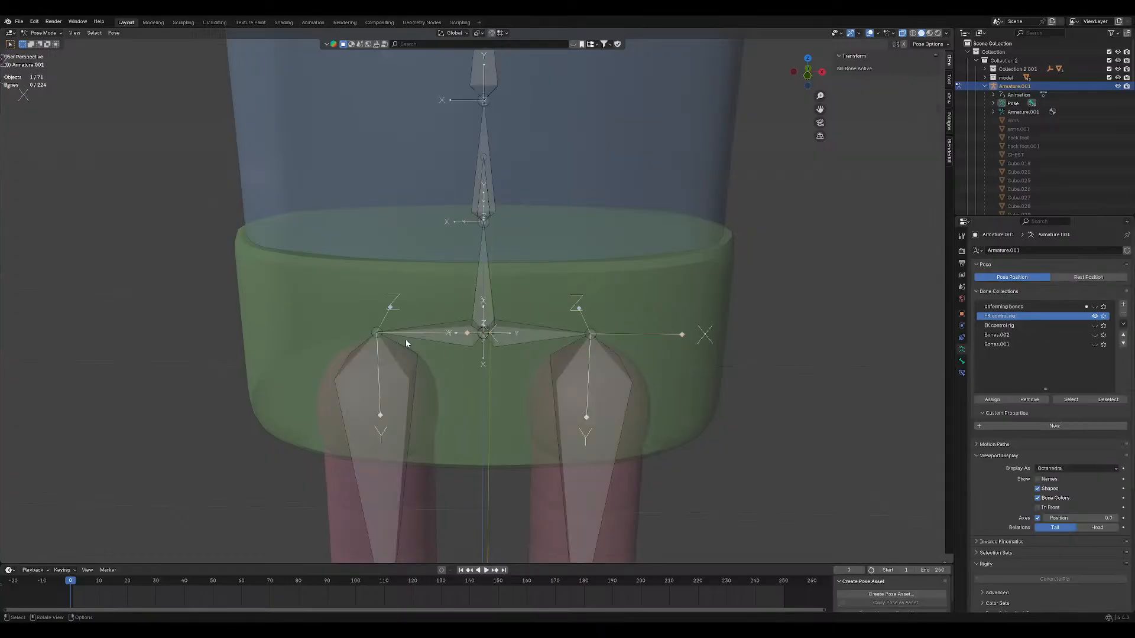
click(444, 335)
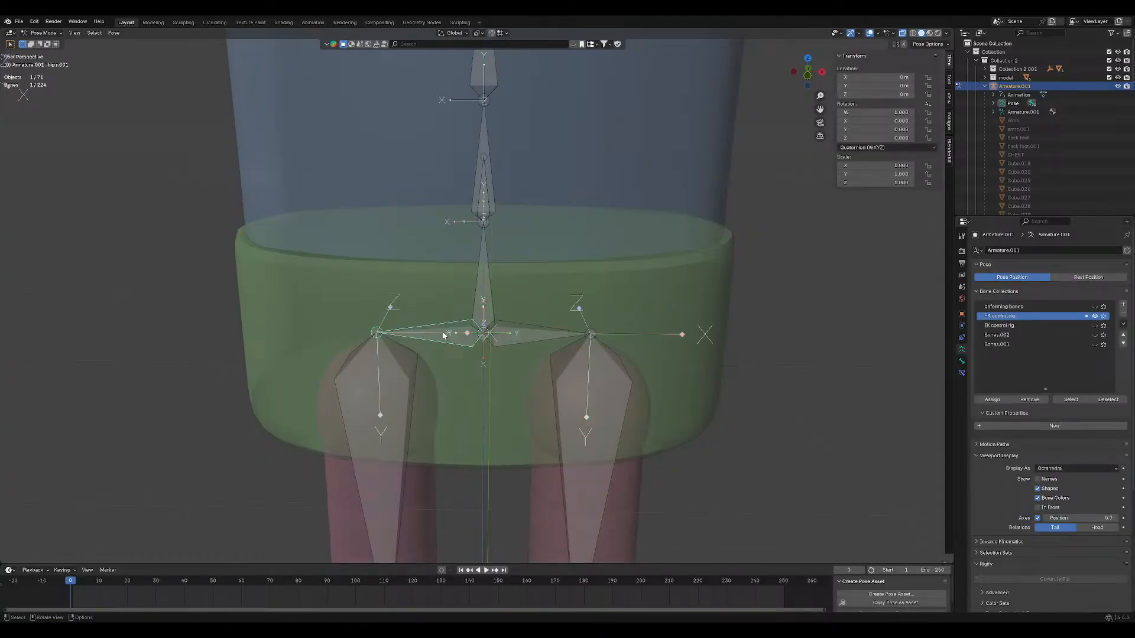
click(483, 338)
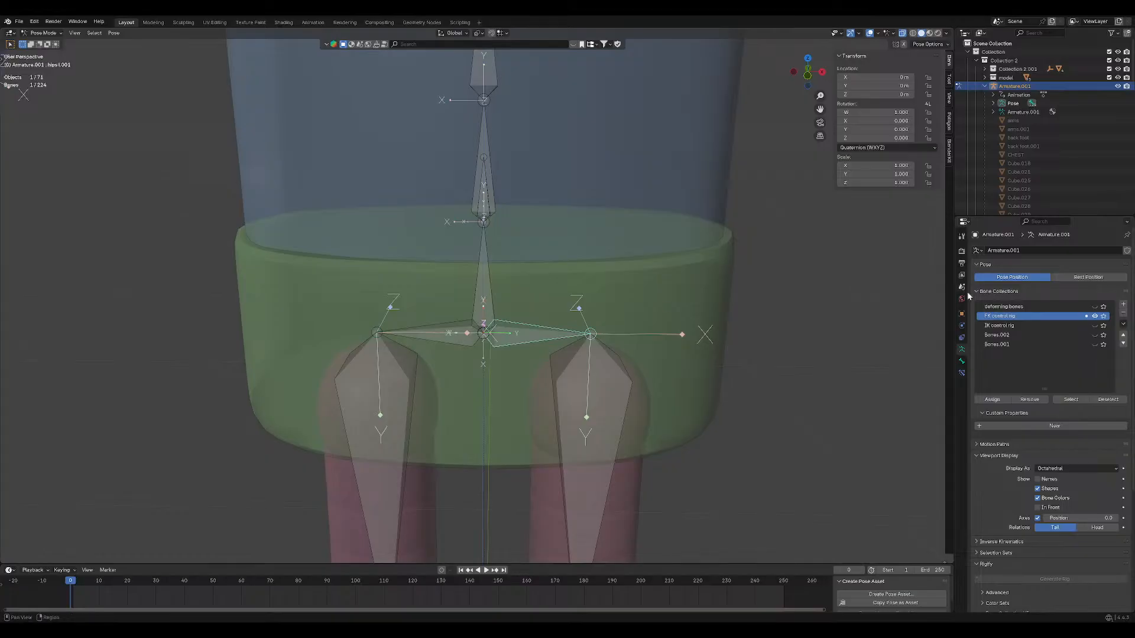
click(1095, 316)
click(1095, 326)
click(435, 337)
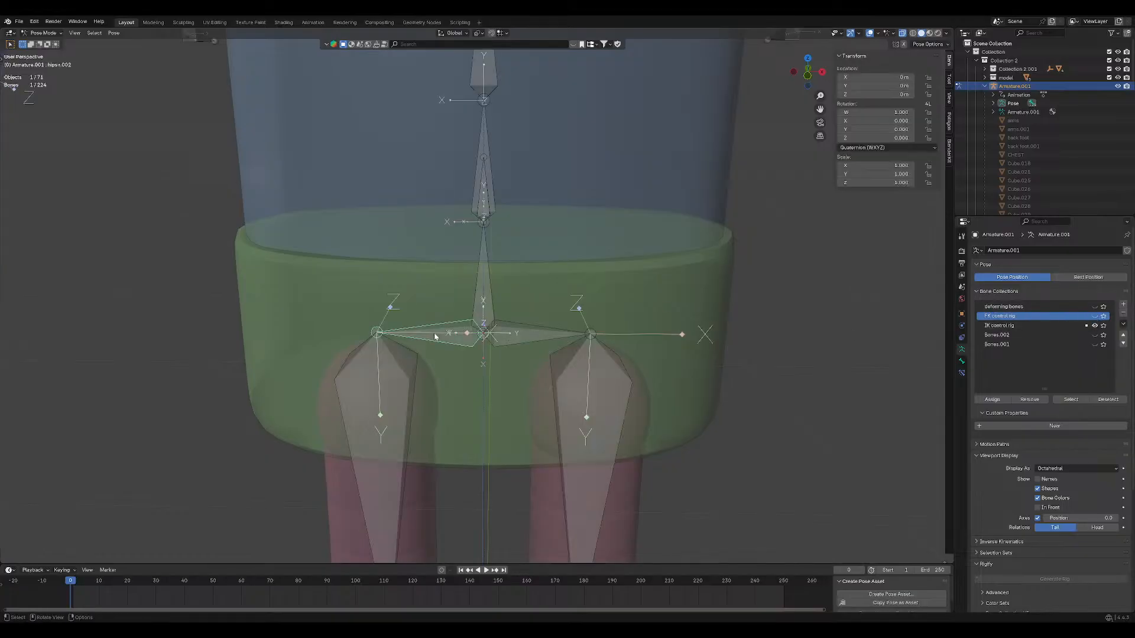
click(1094, 326)
click(1095, 307)
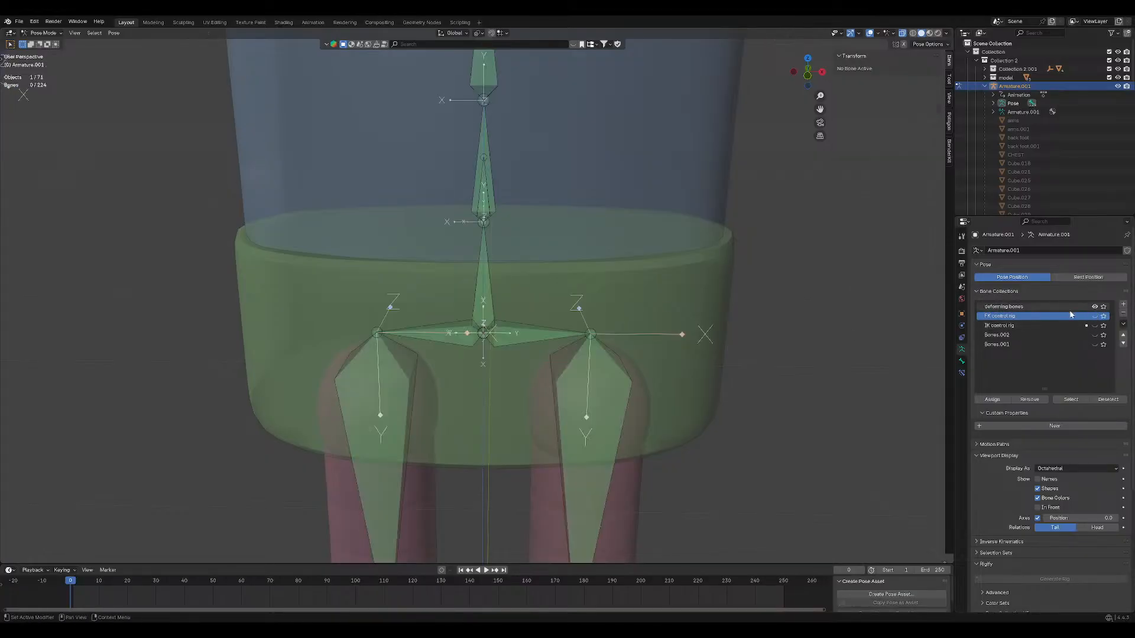
Replace the target bone of the right hip deforming bone's Copy Transforms constraint with hip r.001.
click(445, 337)
click(962, 373)
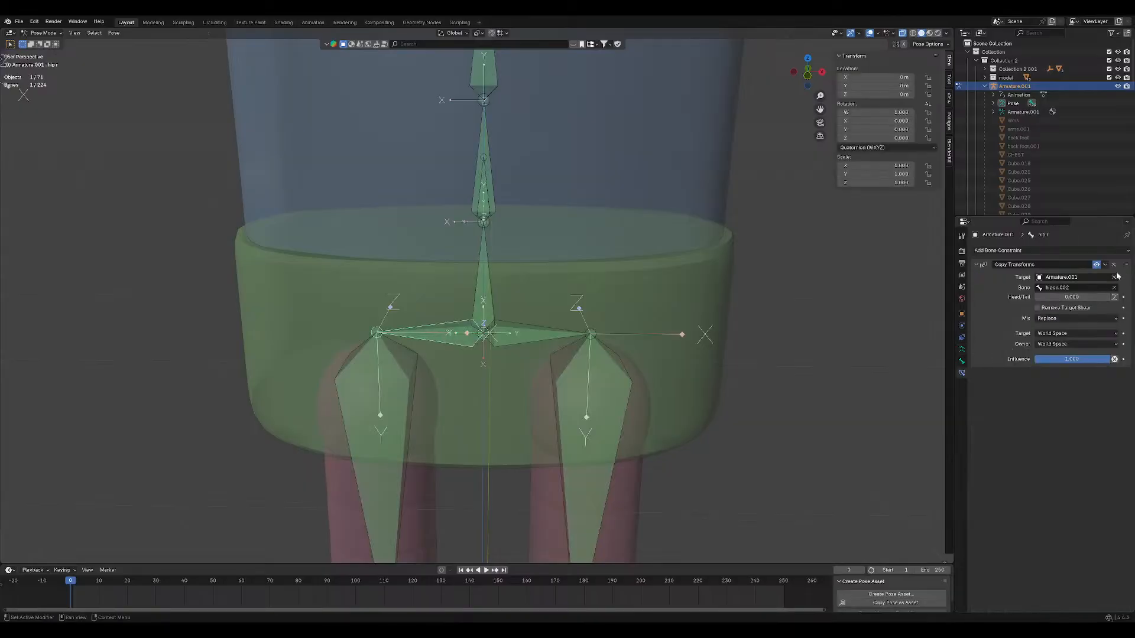
click(1094, 287)
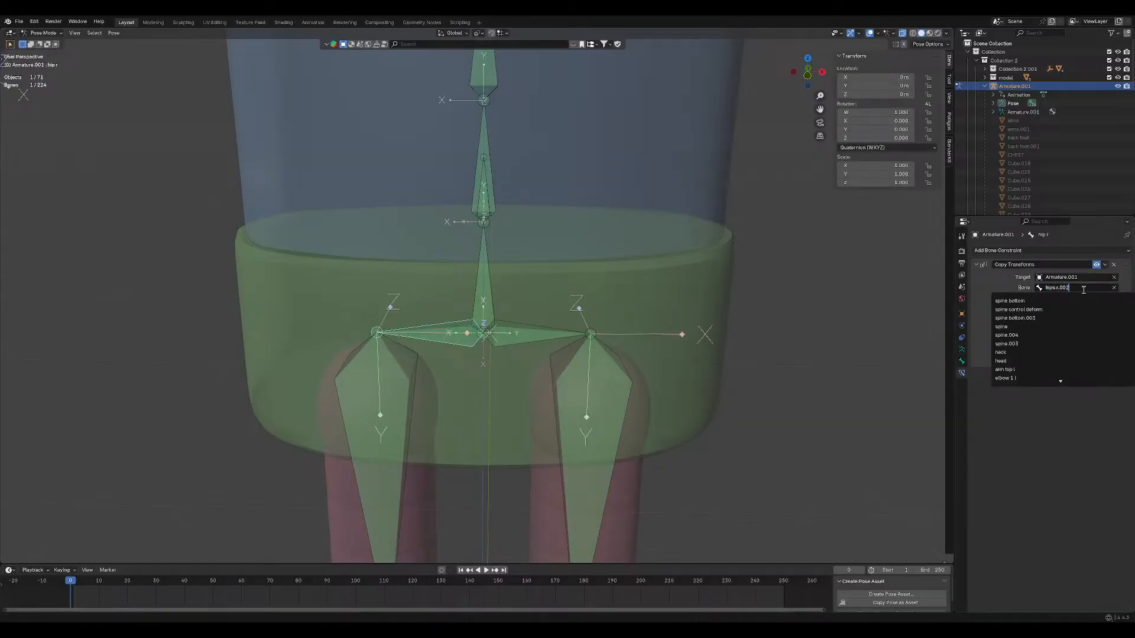
key(BackSpace)
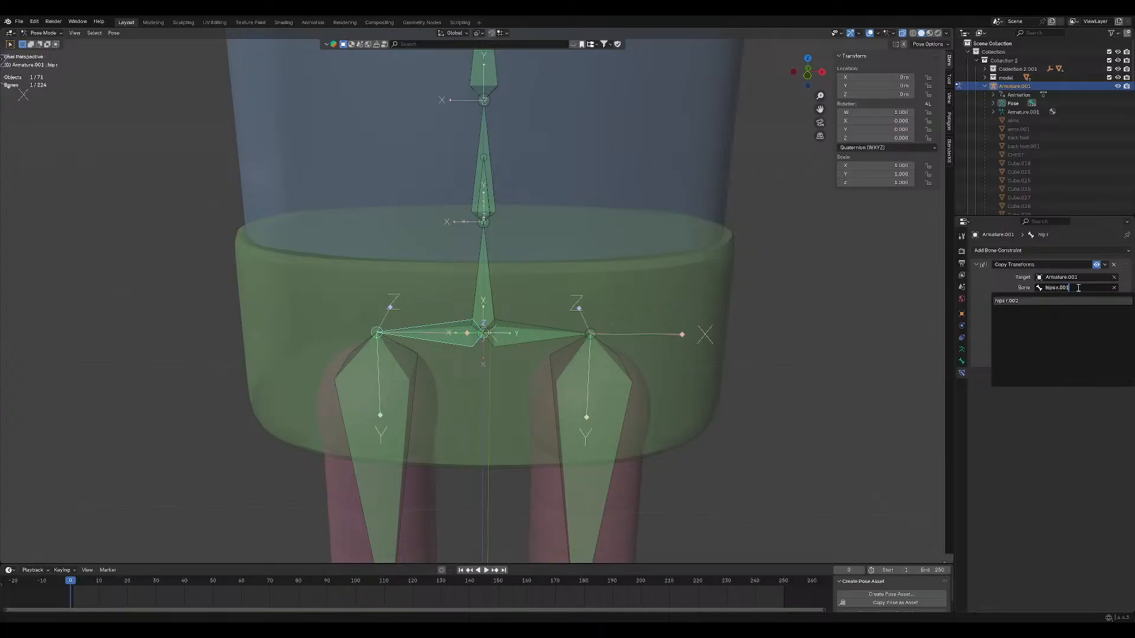
key(Return)
click(1114, 288)
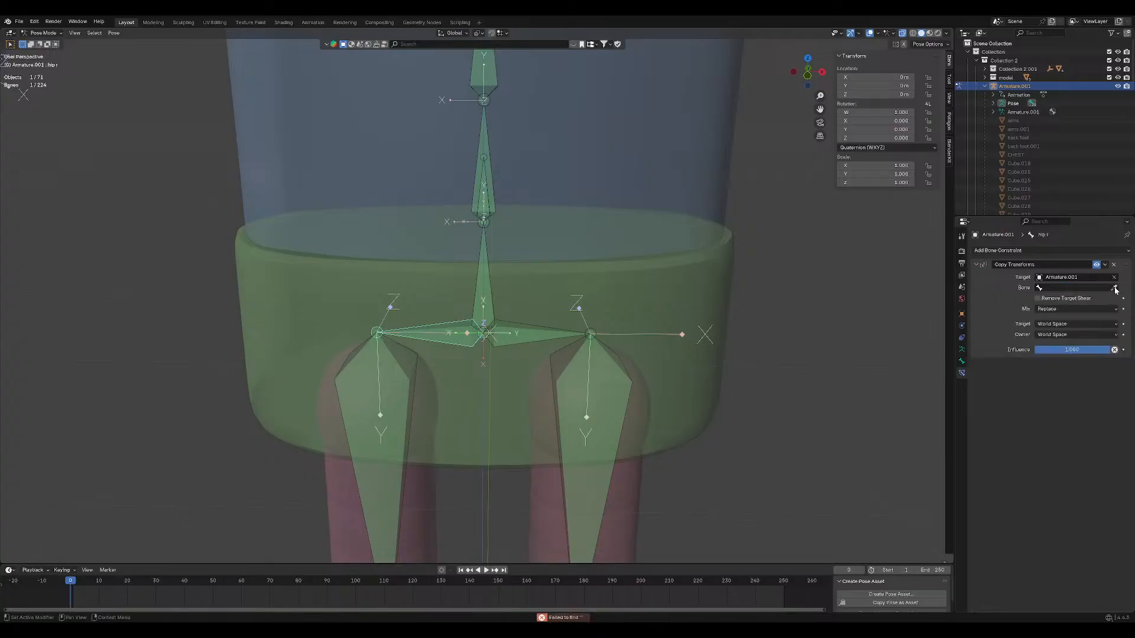
click(1062, 289)
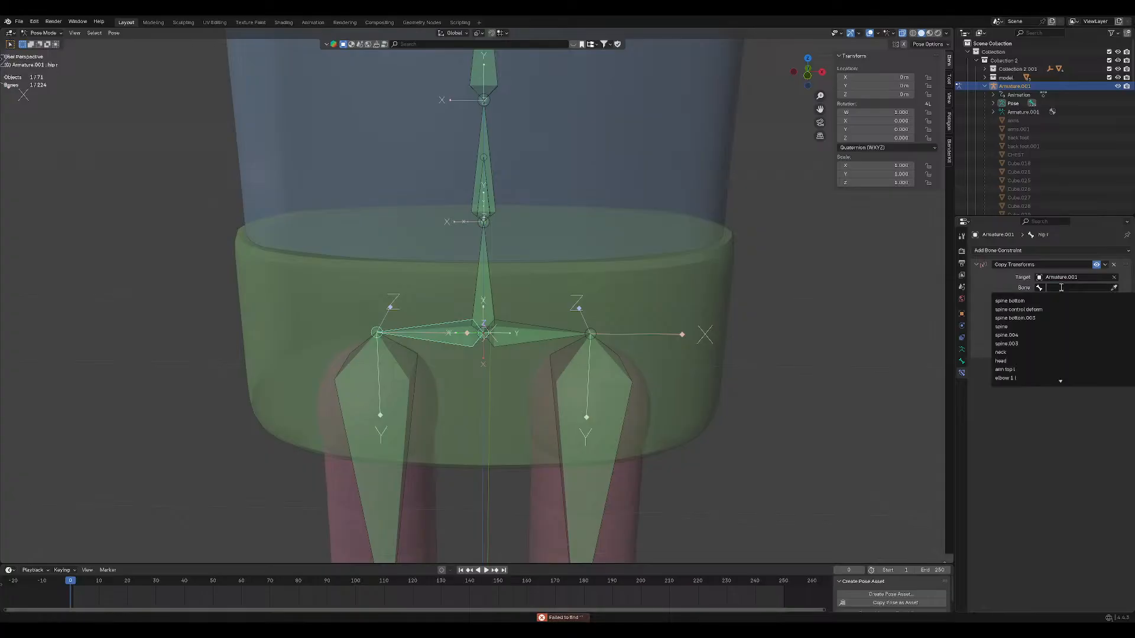
text(hip)
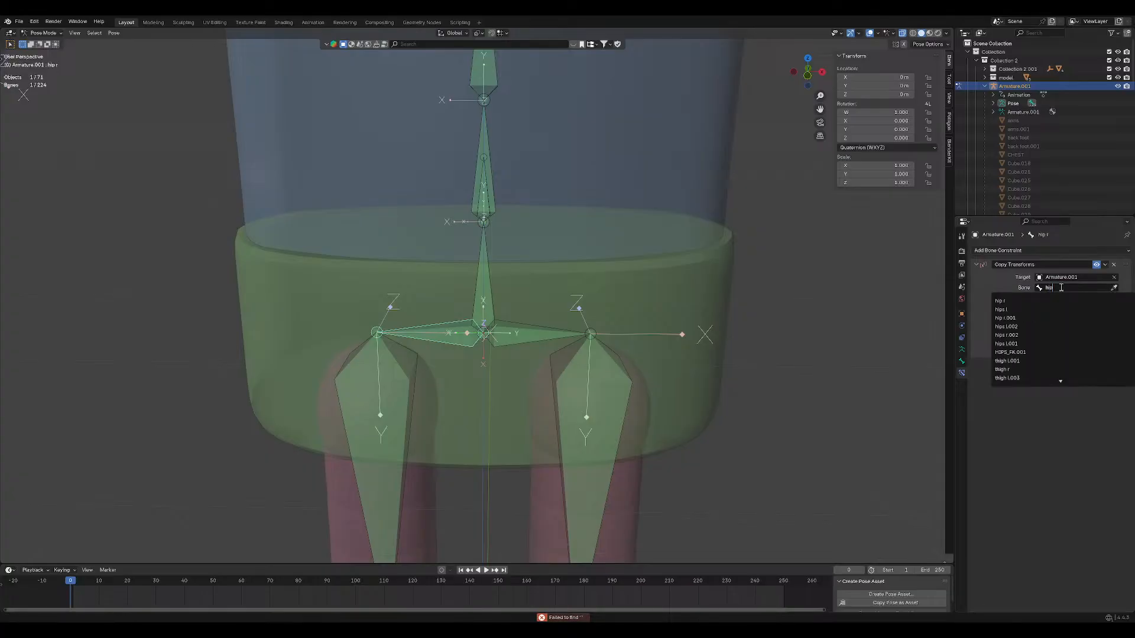
click(1005, 318)
click(867, 355)
shift+middle_drag(867, 355, 877, 349)
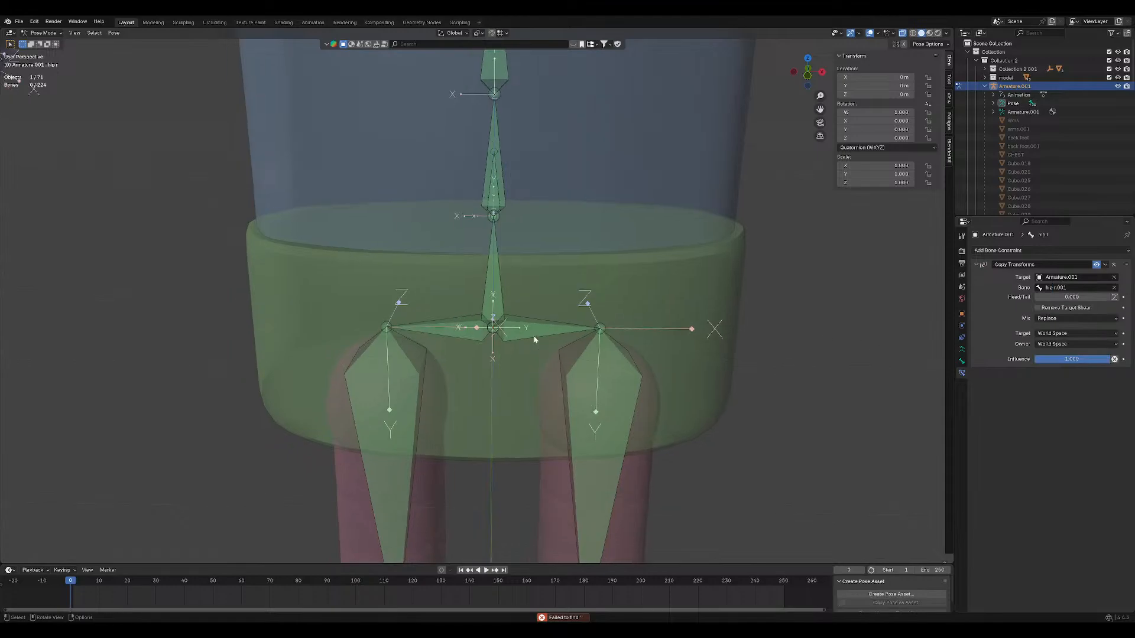
Show only the FK control rig and test-move its right hip bone, cancelling each movement.
click(582, 328)
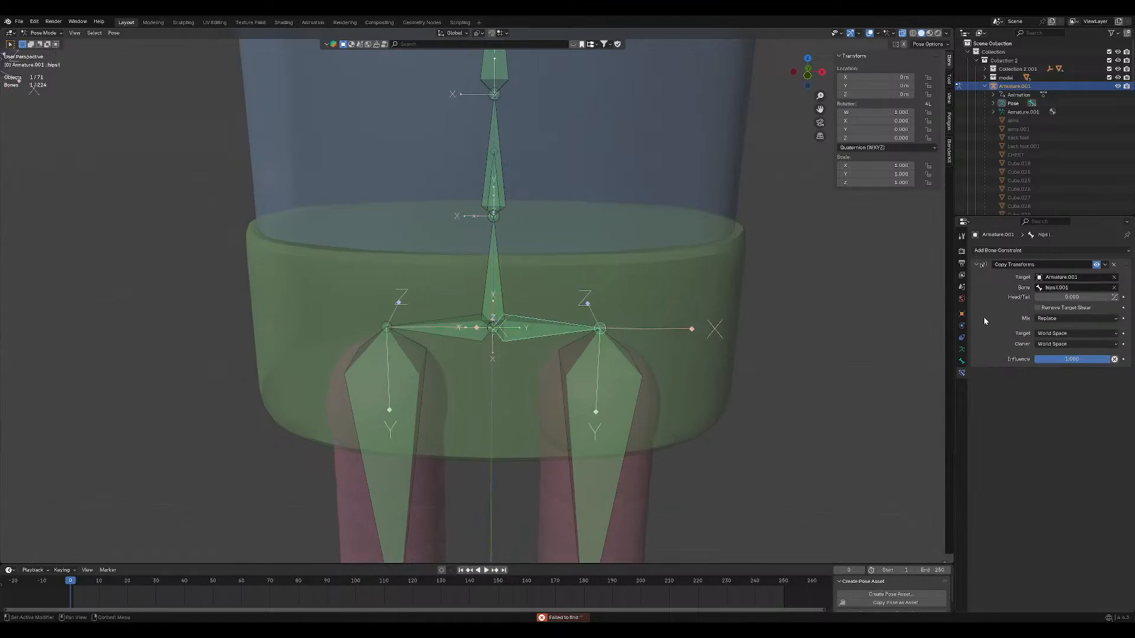
click(961, 349)
click(1094, 307)
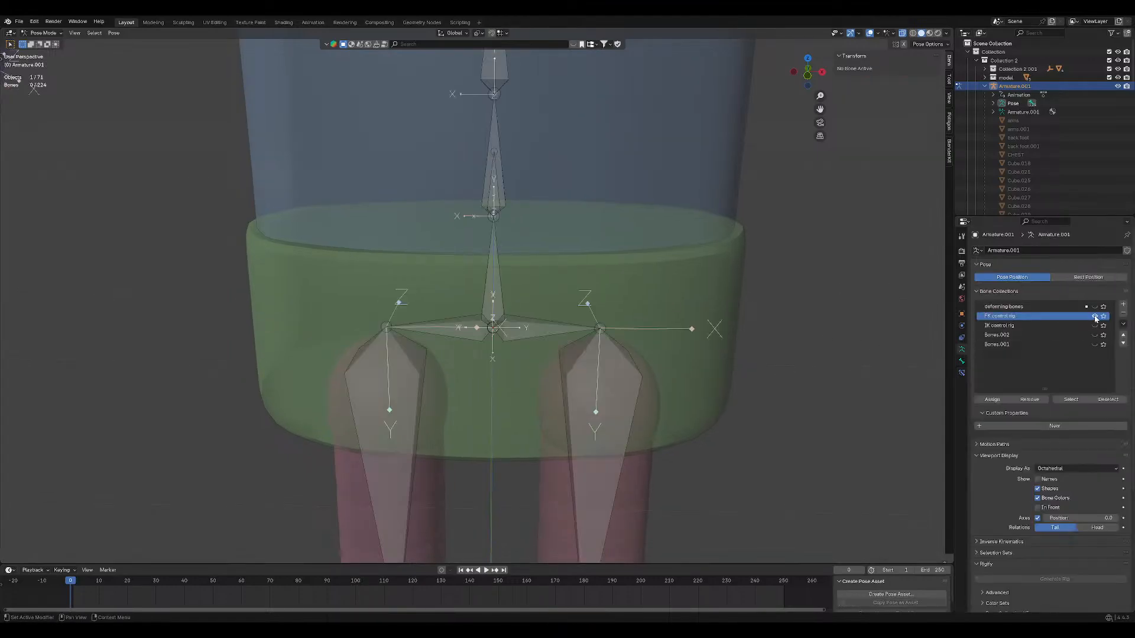
click(465, 321)
scroll(466, 321, down, 3)
key(g)
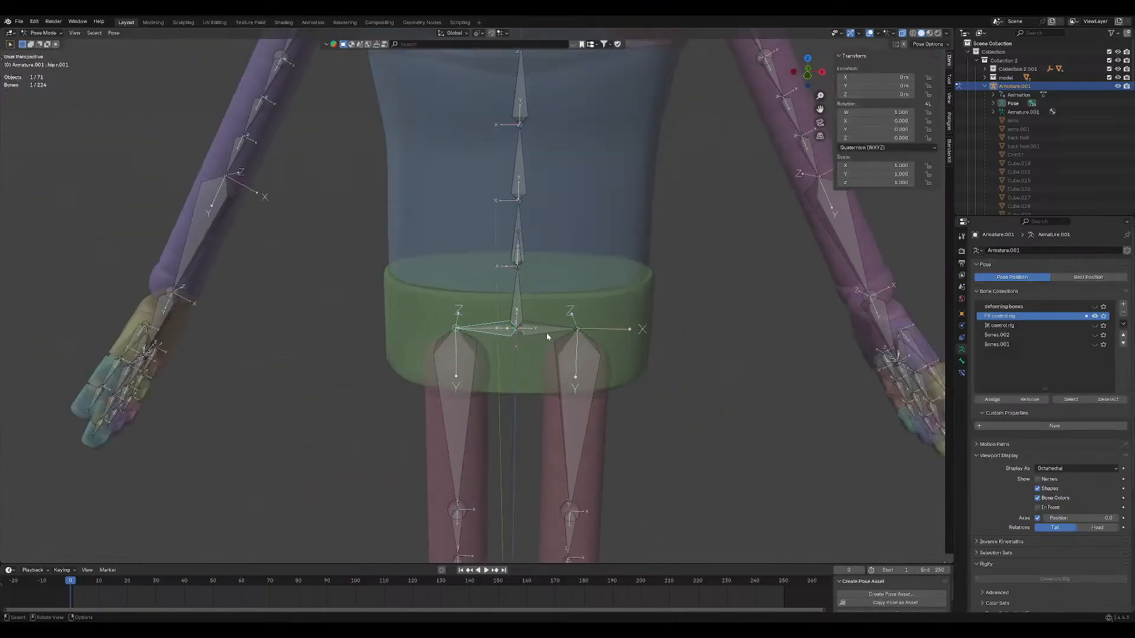
right_click(556, 334)
click(496, 332)
key(g)
right_click(464, 319)
Test-rotate the FK control rig's right thigh bone, then both thigh bones together, cancelling every rotation.
click(470, 362)
key(r)
right_click(423, 376)
key(r)
right_click(633, 409)
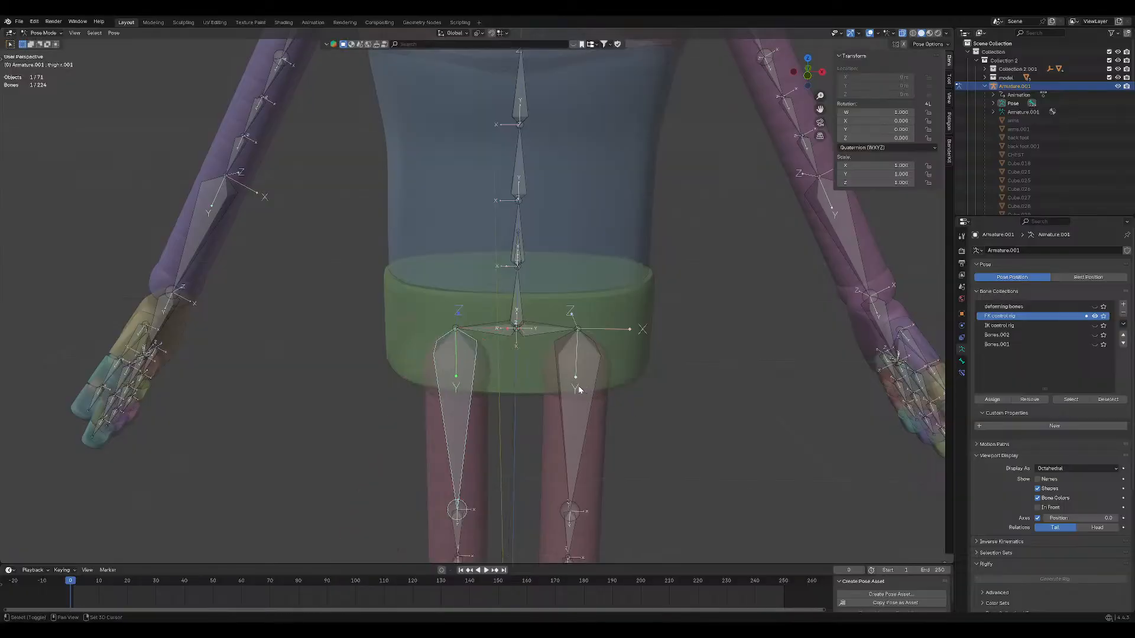
shift+click(578, 386)
key(s)
key(r)
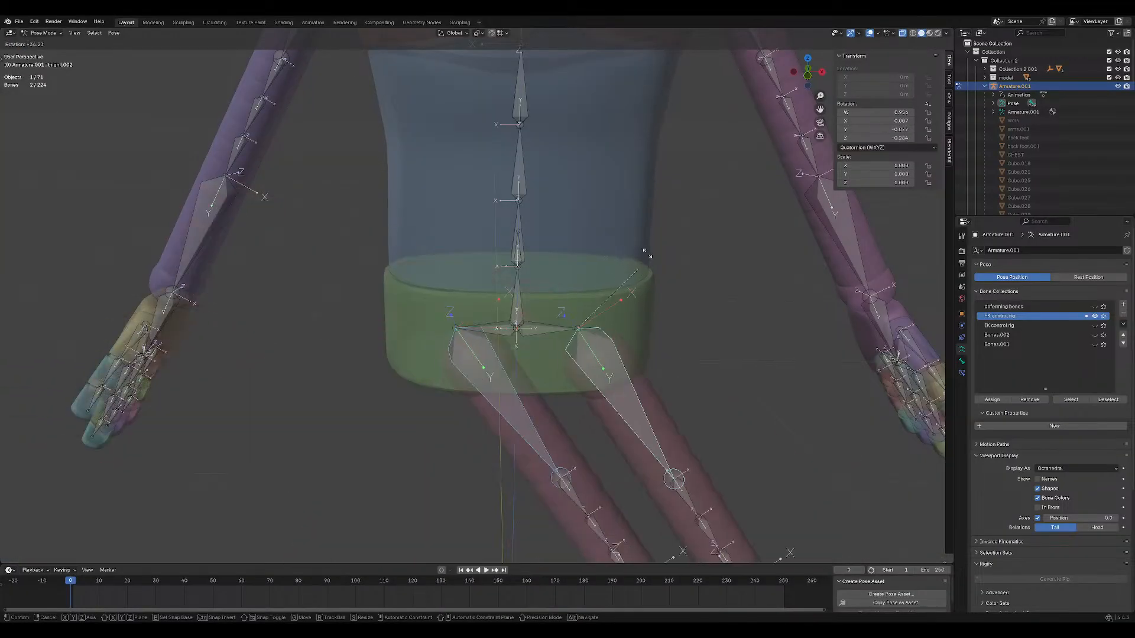
key(Escape)
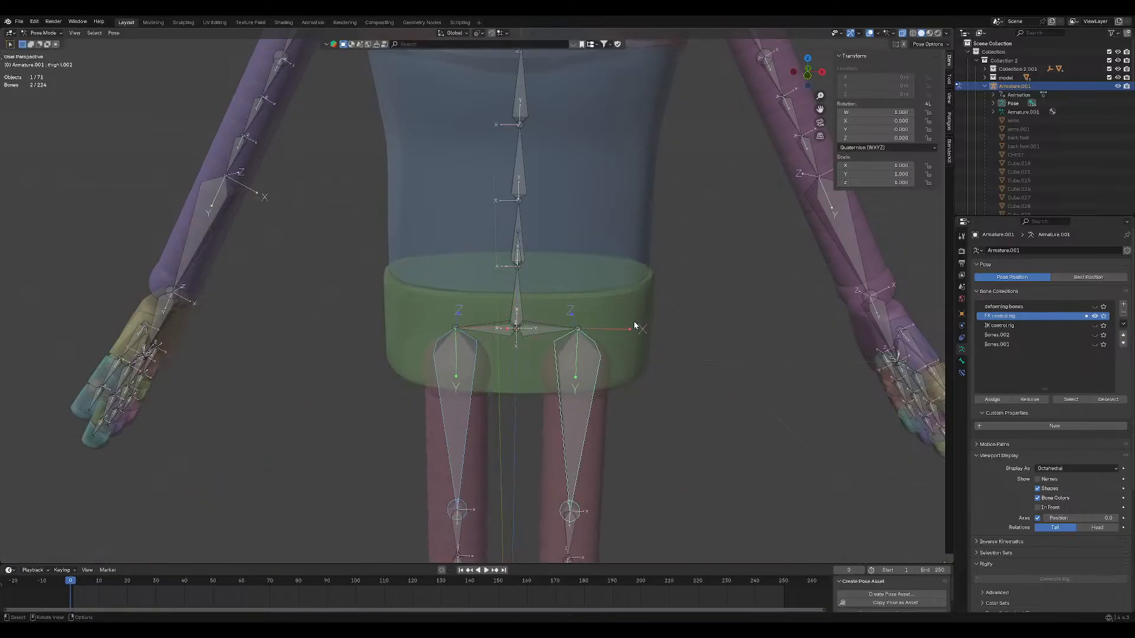
Test-rotate both thigh bones from behind the character, cancel the rotations, and return to showing only the deforming bones.
scroll(456, 292, down, 3)
middle_drag(456, 292, 508, 332)
scroll(518, 315, up, 4)
key(r)
right_click(591, 251)
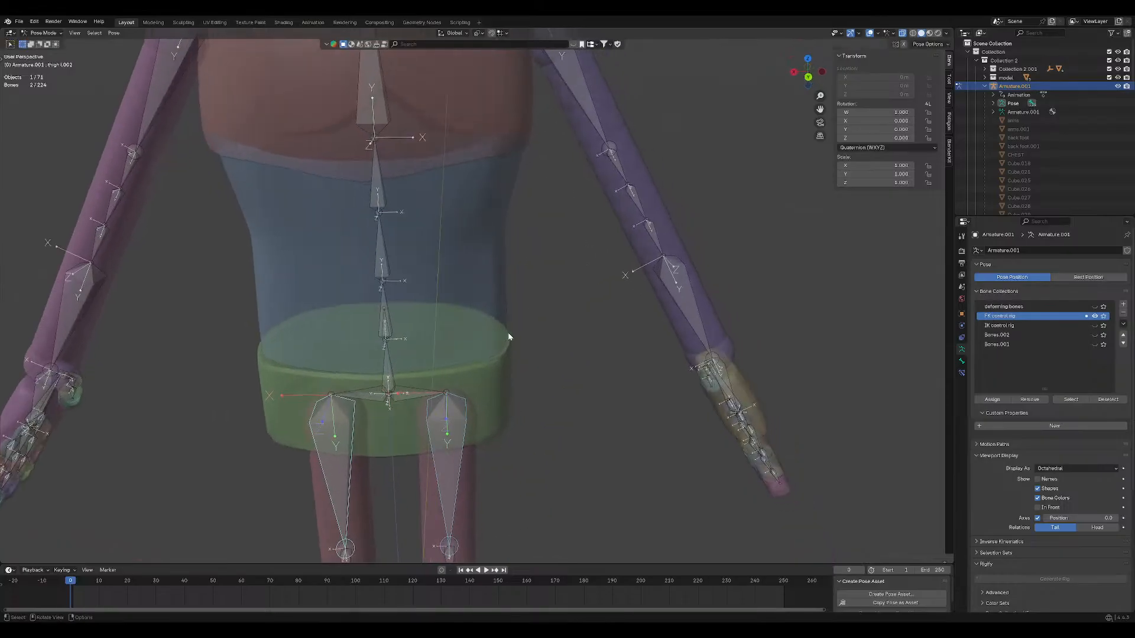
scroll(508, 332, down, 1)
key(r)
right_click(470, 480)
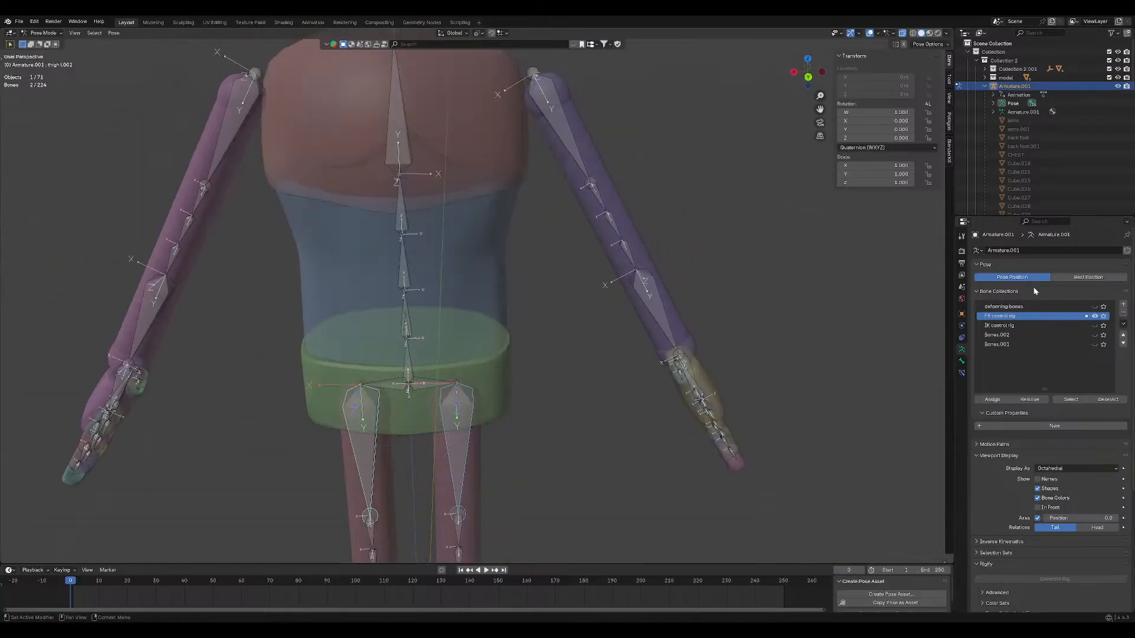
click(1094, 316)
click(1095, 307)
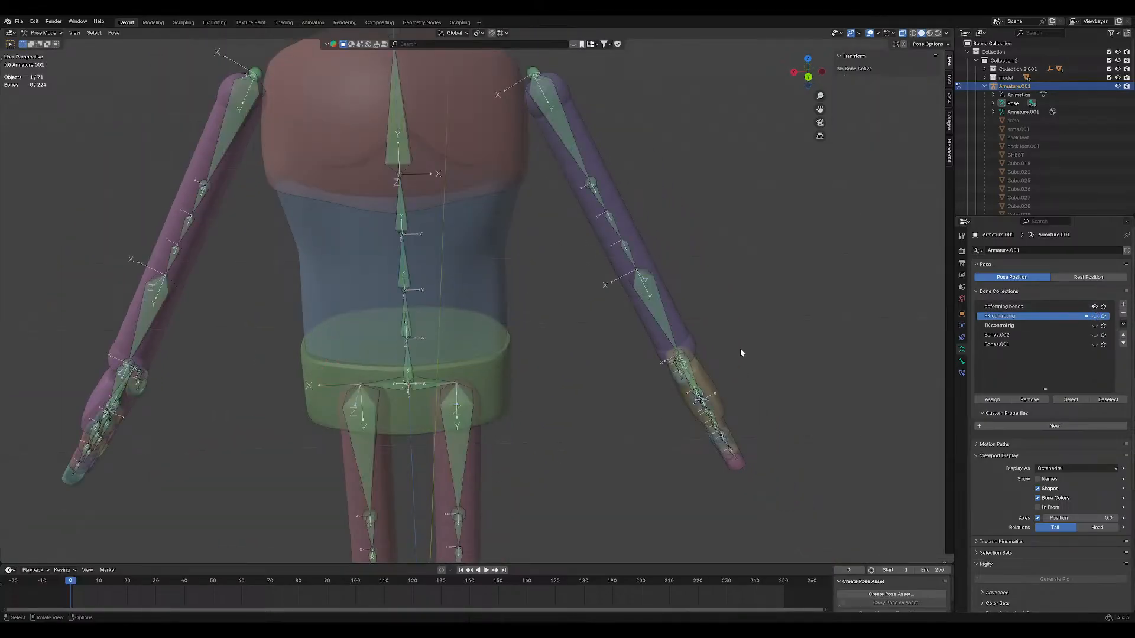
Leave Pose Mode and put the hips mesh into Weight Paint mode with the armature still selected.
click(43, 32)
click(39, 41)
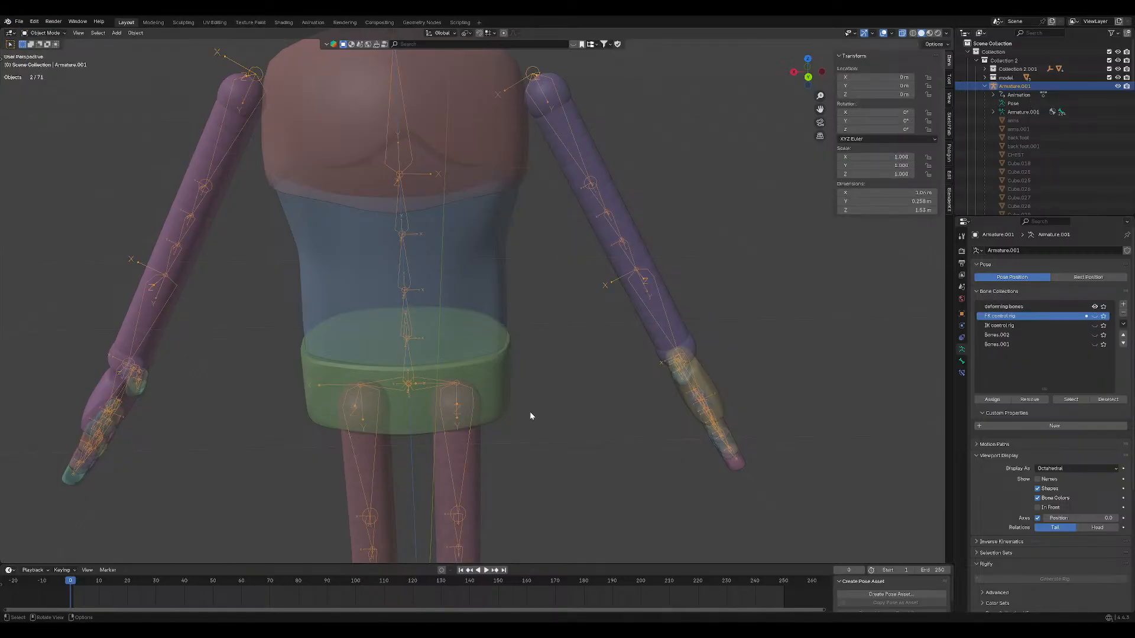
shift+middle_drag(499, 424, 517, 385)
scroll(528, 381, up, 2)
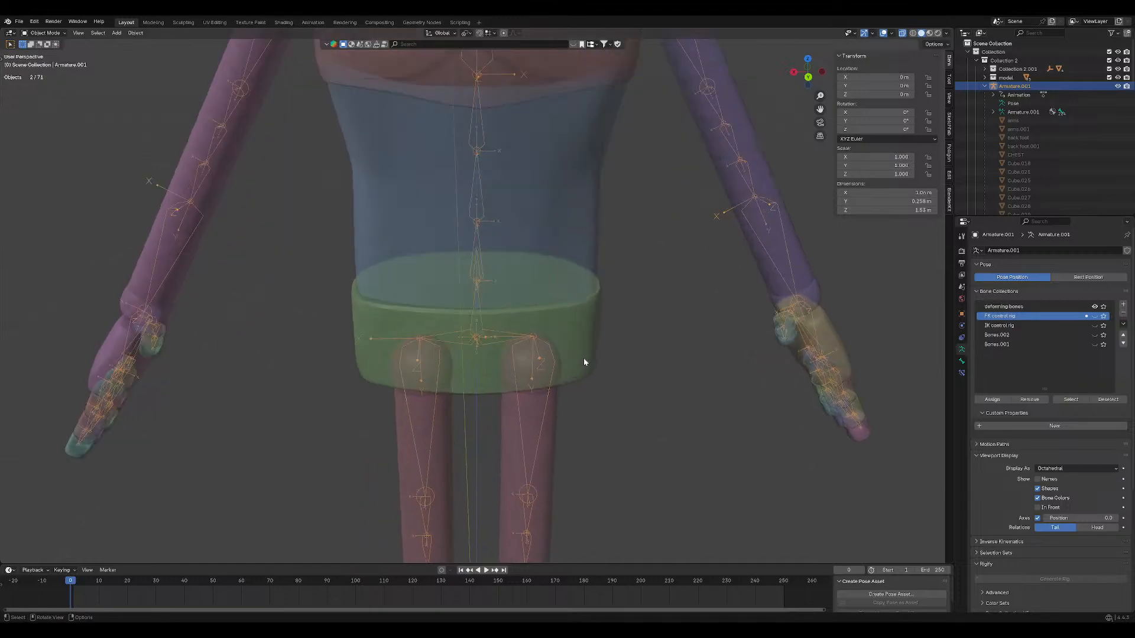
click(584, 335)
key(ctrl+Tab)
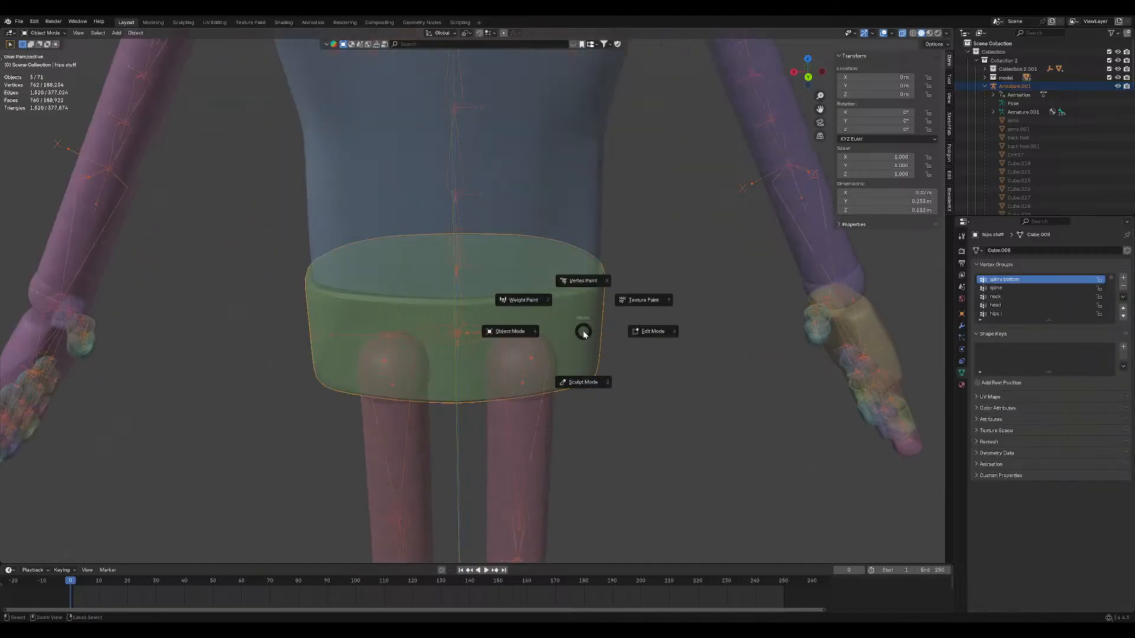
click(521, 300)
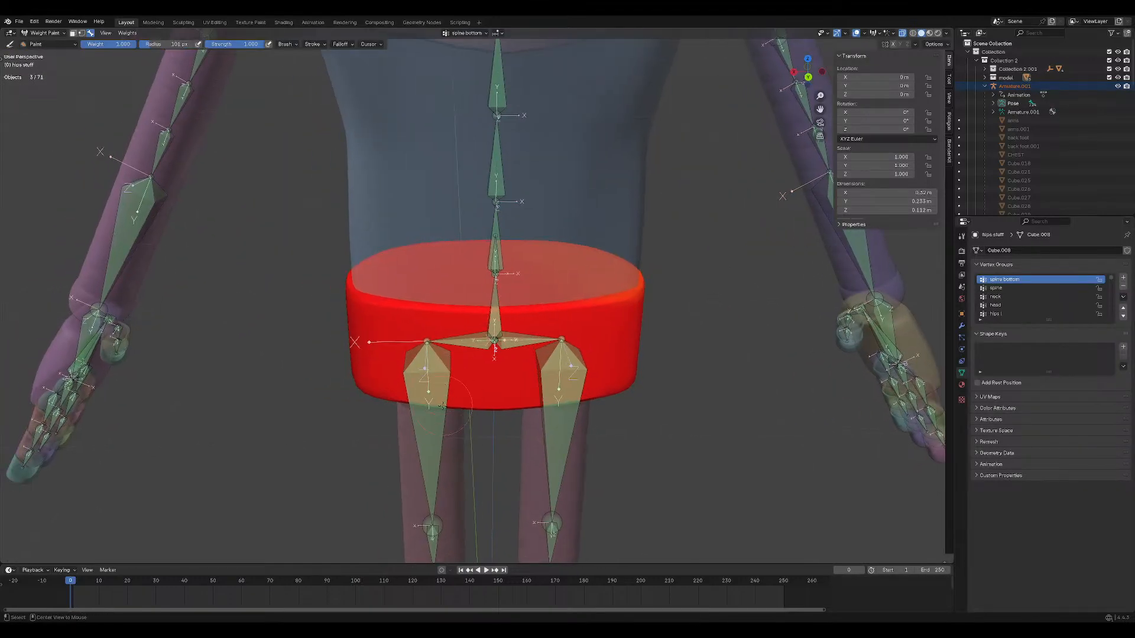
Check the hips mesh's weights for the right and left thigh deforming bones.
ctrl+click(442, 407)
middle_drag(520, 384, 440, 401)
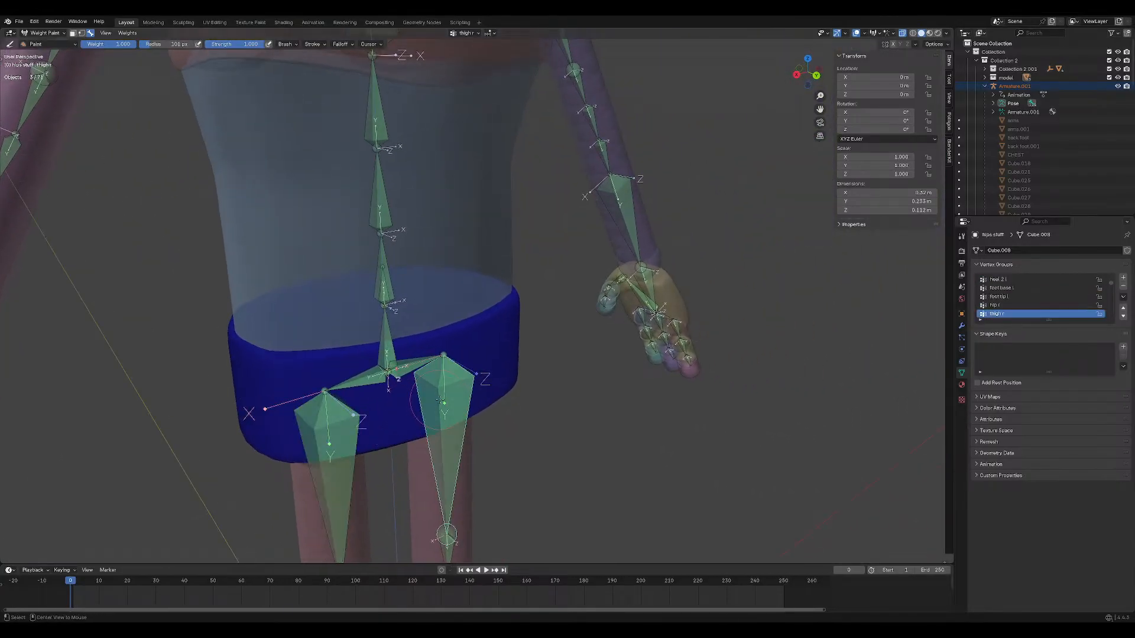
ctrl+click(344, 437)
ctrl+click(427, 420)
Set the weight brush strength to 0 and inspect the thigh bones' weights on the hips mesh from the side.
click(223, 44)
text(0)
key(Return)
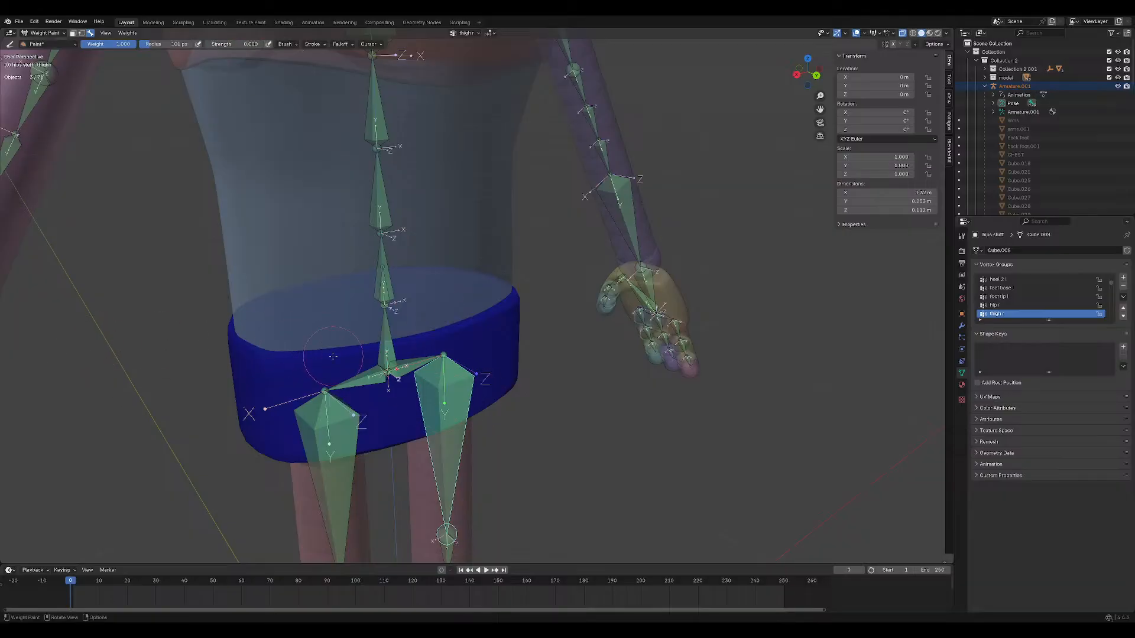
mouse_move(333, 356)
middle_down()
mouse_move(378, 379)
mouse_move(383, 354)
mouse_move(138, 314)
middle_up()
ctrl+click(367, 367)
alt+click(430, 349)
alt+click(348, 373)
alt+click(430, 348)
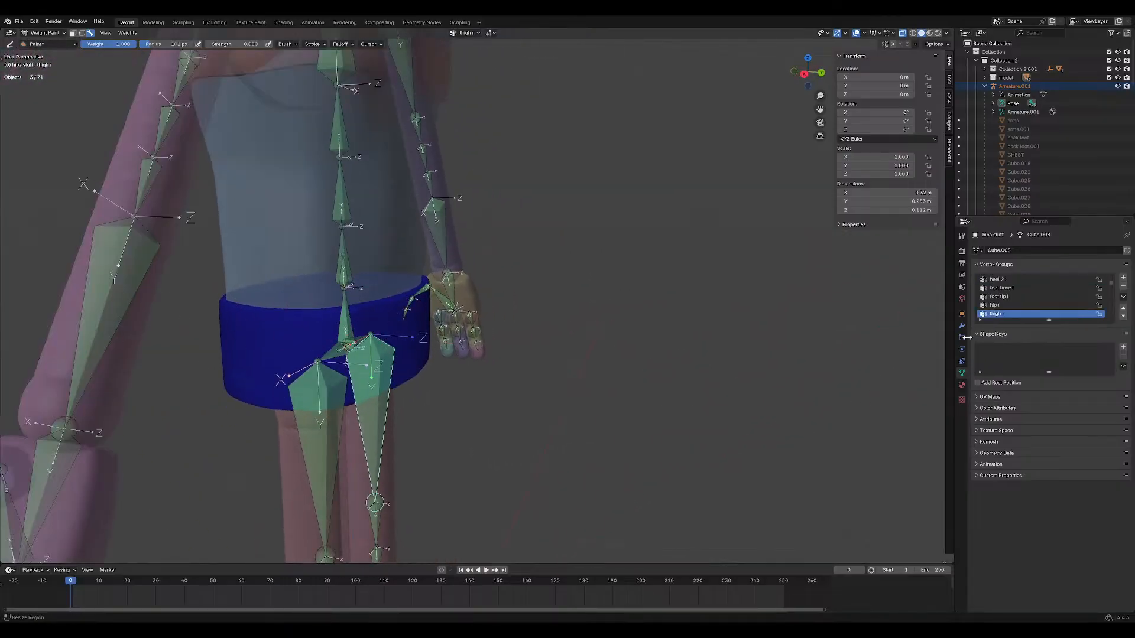
Set the weight brush's falloff shape to Projected.
click(961, 237)
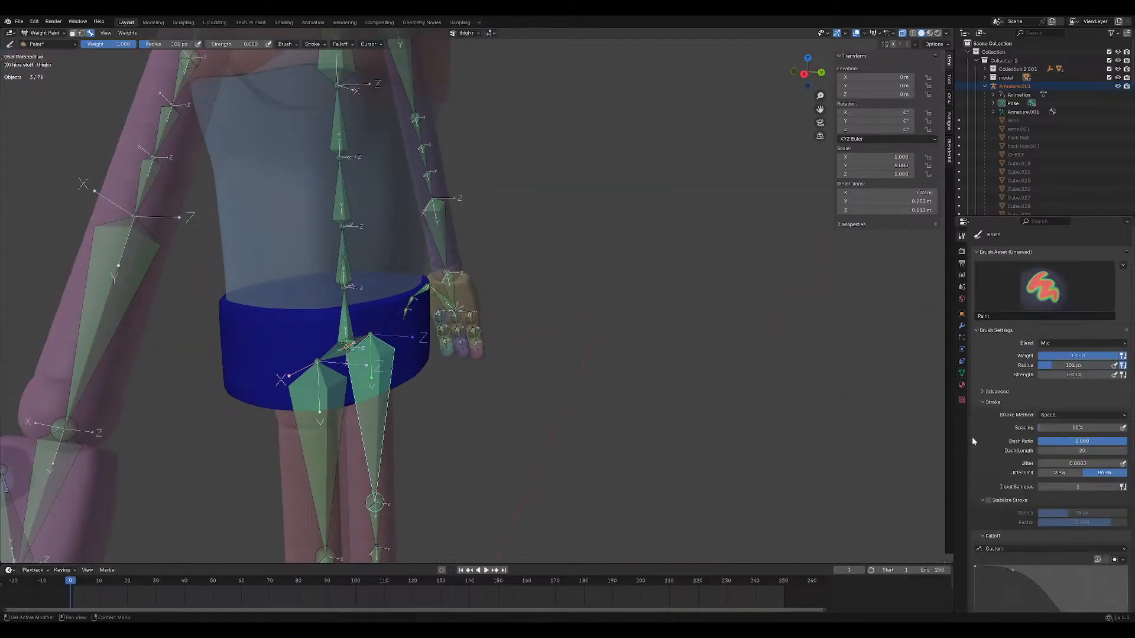
scroll(1041, 490, down, 5)
click(1104, 555)
scroll(319, 413, up, 3)
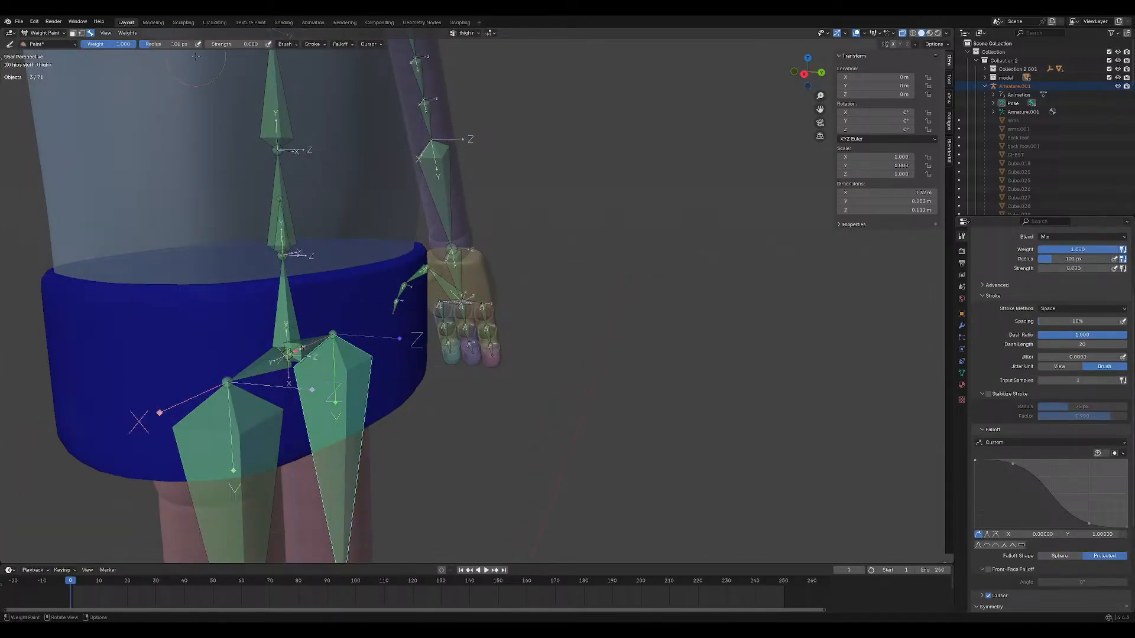
Paint a test stroke of right thigh weight on the hips mesh and undo it.
drag(224, 44, 254, 44)
drag(242, 313, 165, 359)
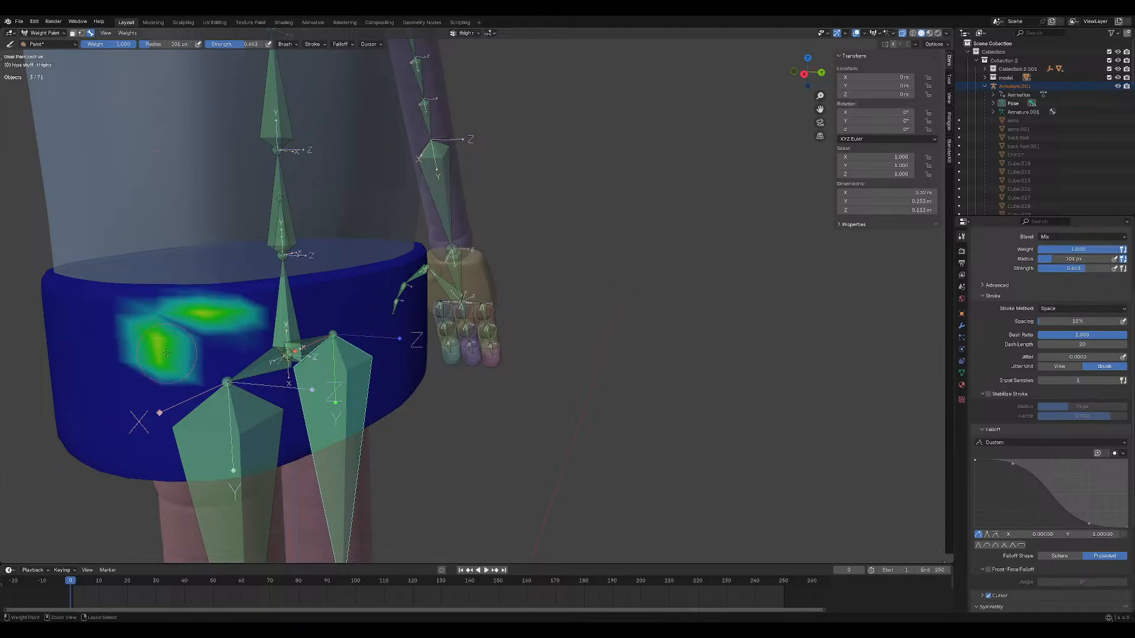
key(ctrl+z)
Set the weight brush to strength 1.000 and weight 0.000, and display the left thigh bone's weights on the hips mesh.
drag(236, 44, 263, 44)
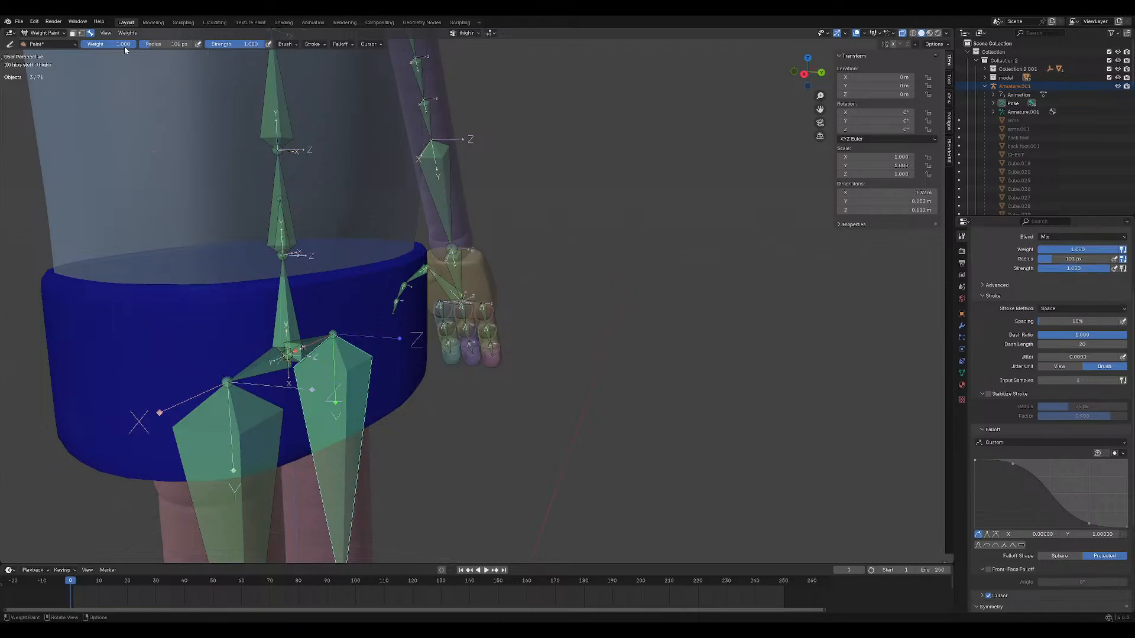
drag(125, 46, 88, 54)
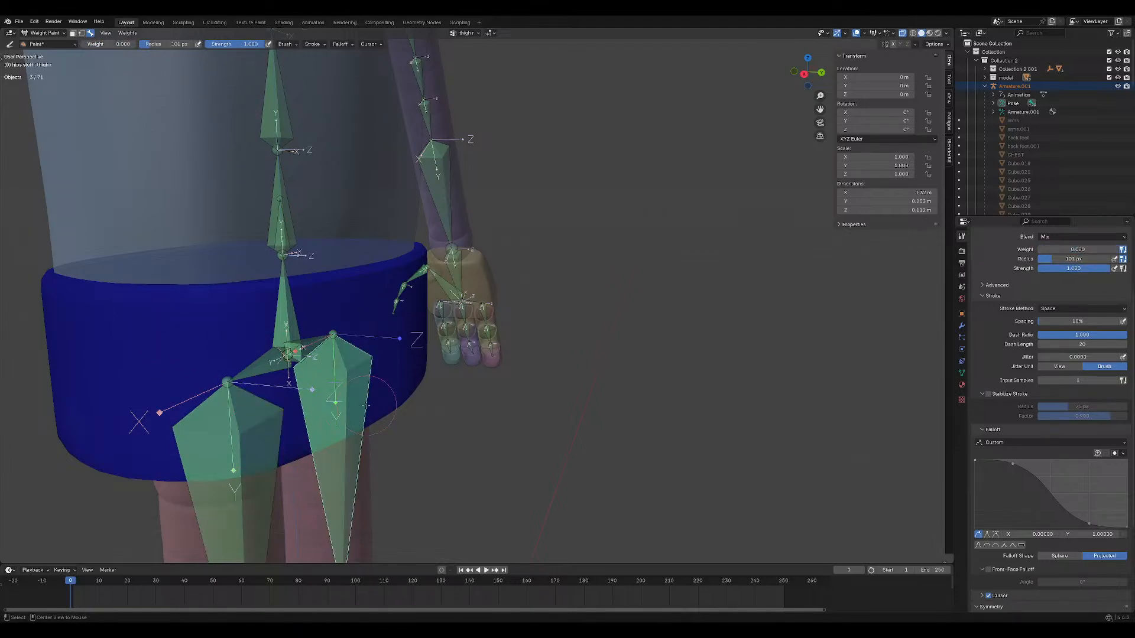
scroll(203, 278, down, 8)
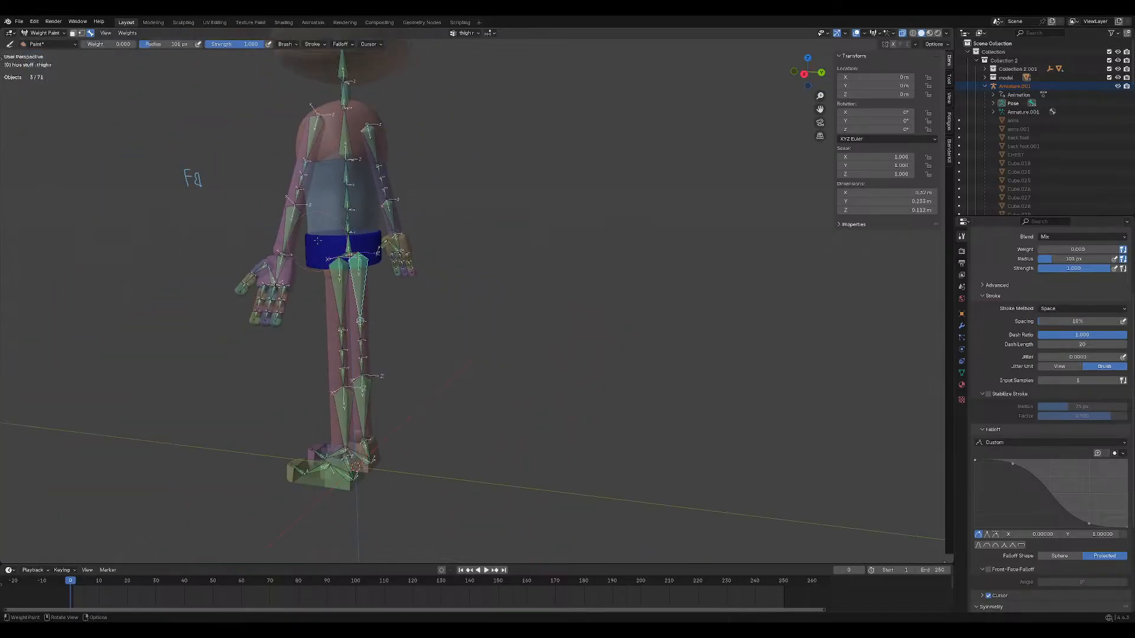
ctrl+click(343, 283)
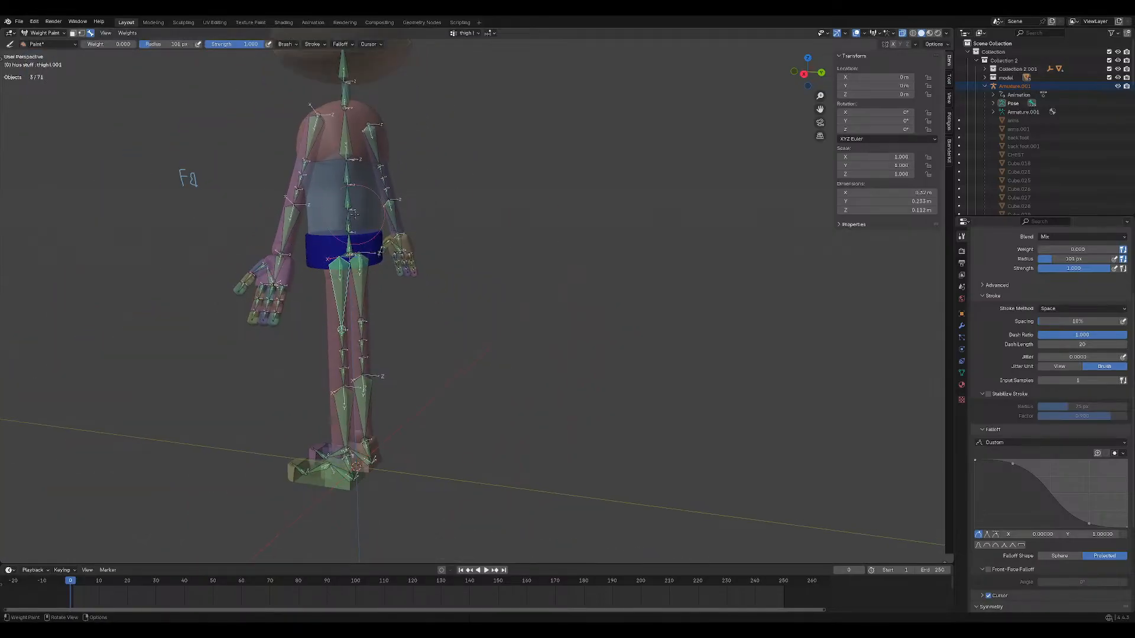
scroll(351, 289, up, 6)
Return to Object Mode, replace the hips mesh with the torso mesh in the selection, and enter Weight Paint mode on it.
key(ctrl+Tab)
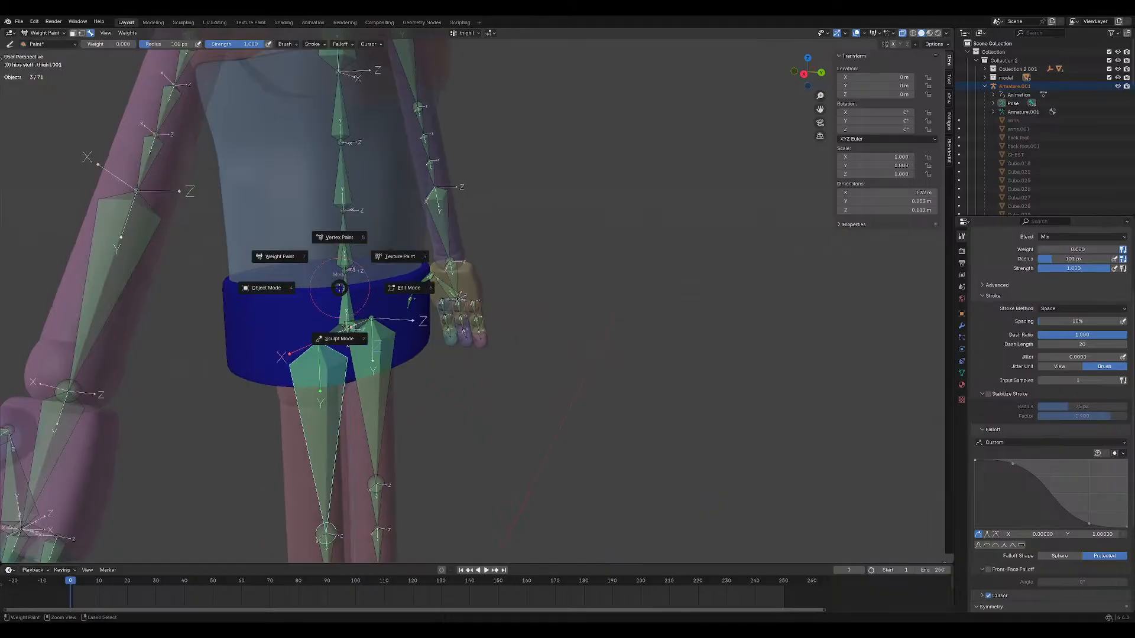
click(285, 297)
shift+click(338, 251)
shift+click(286, 318)
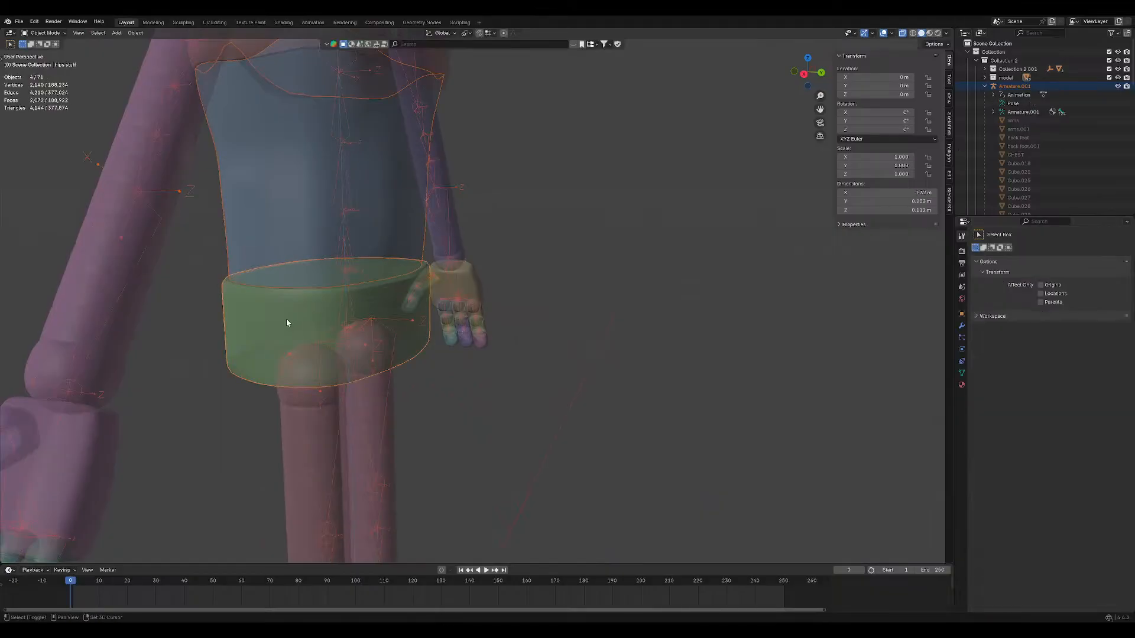
shift+click(286, 318)
shift+click(279, 244)
shift+click(280, 244)
shift+click(280, 244)
key(ctrl+Tab)
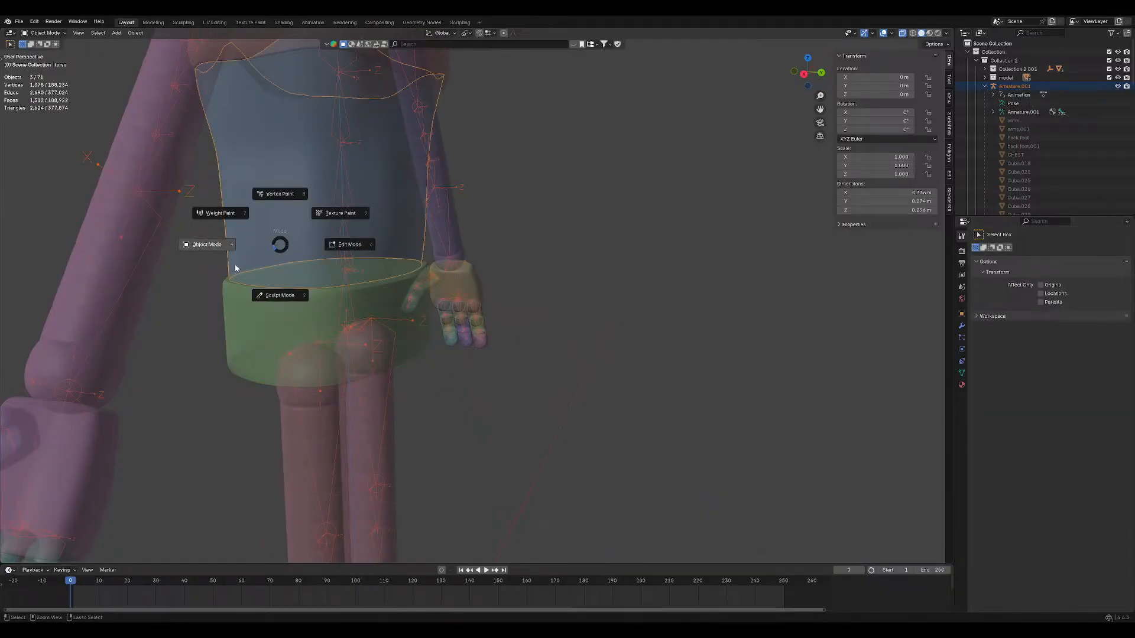
click(219, 212)
Check the torso mesh's weights for both thigh bones and return to Object Mode.
ctrl+click(320, 401)
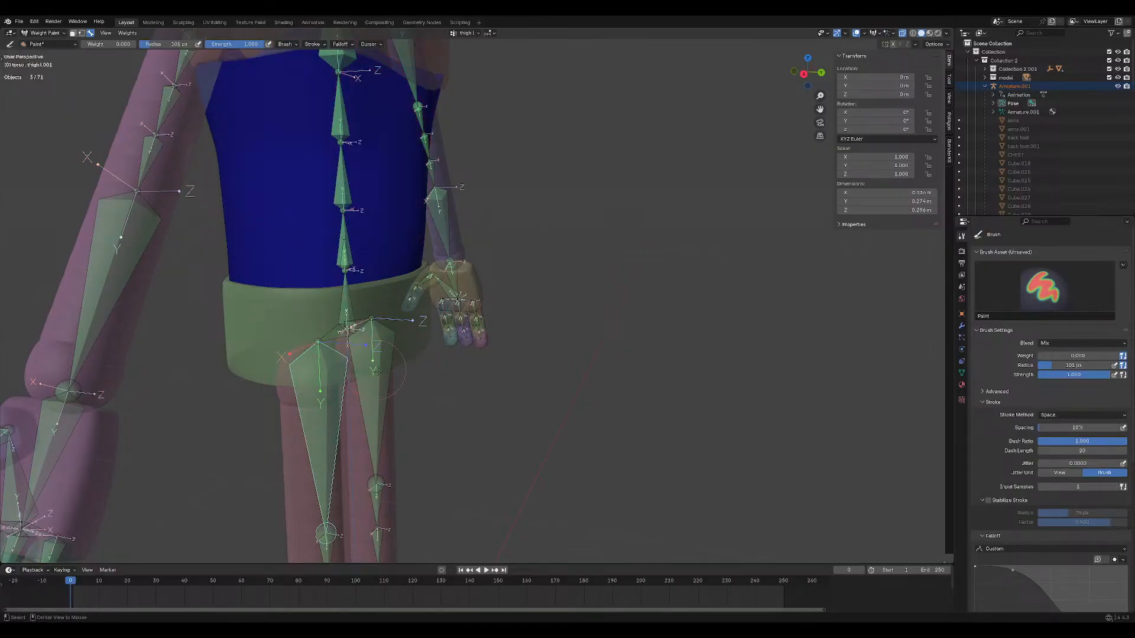
ctrl+click(373, 402)
key(ctrl+Tab)
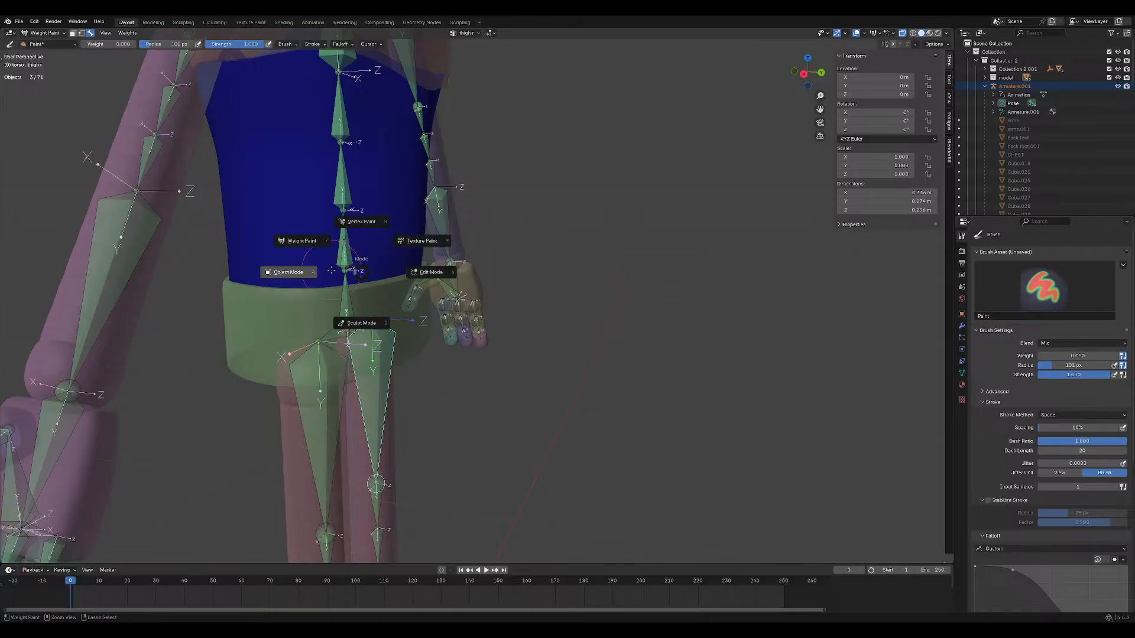
click(409, 254)
Try rotating the right thigh bone with the armature in Edit Mode, cancel the rotation, and leave Edit Mode.
scroll(331, 260, down, 5)
middle_drag(403, 258, 343, 265)
click(415, 273)
scroll(370, 269, up, 1)
click(270, 125)
key(Tab)
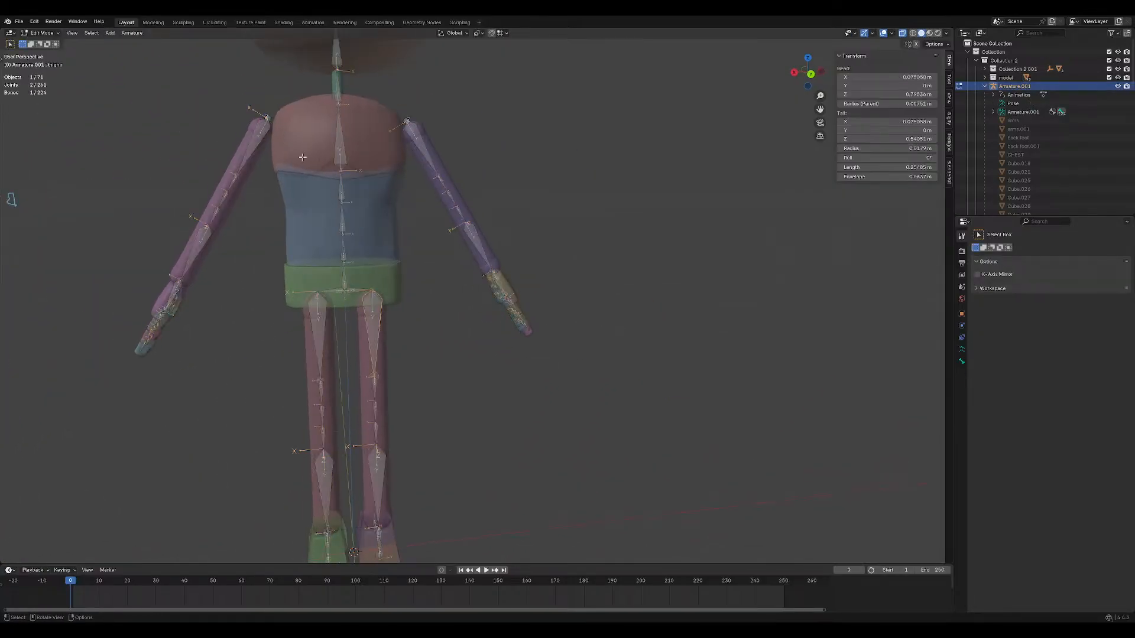
scroll(350, 311, up, 6)
shift+middle_drag(398, 318, 404, 364)
scroll(404, 364, down, 5)
key(r)
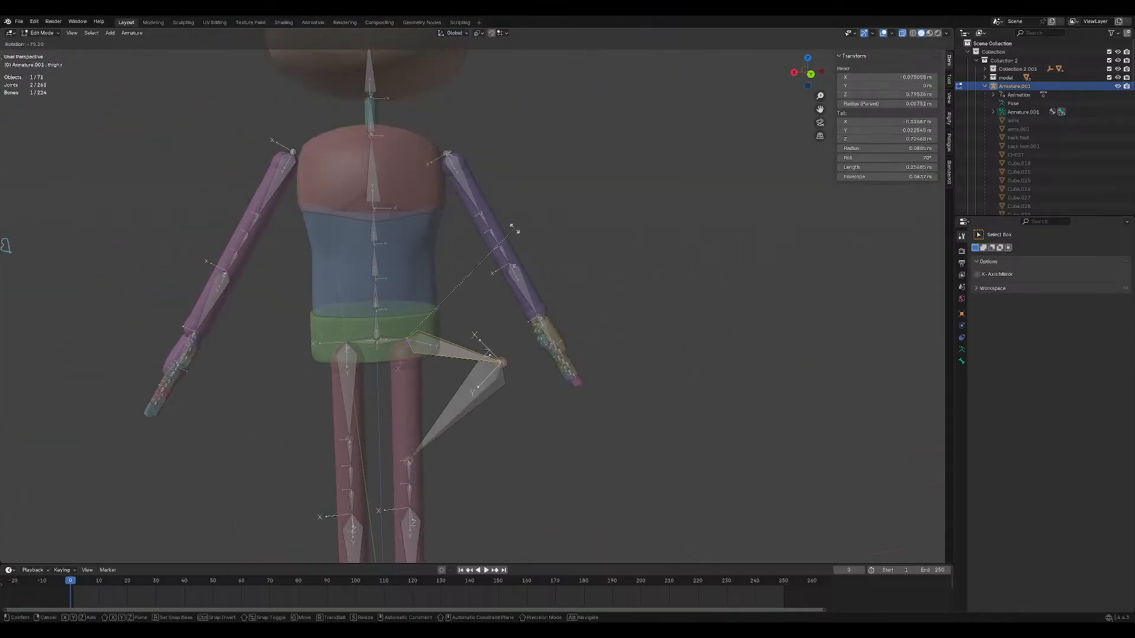
right_click(462, 334)
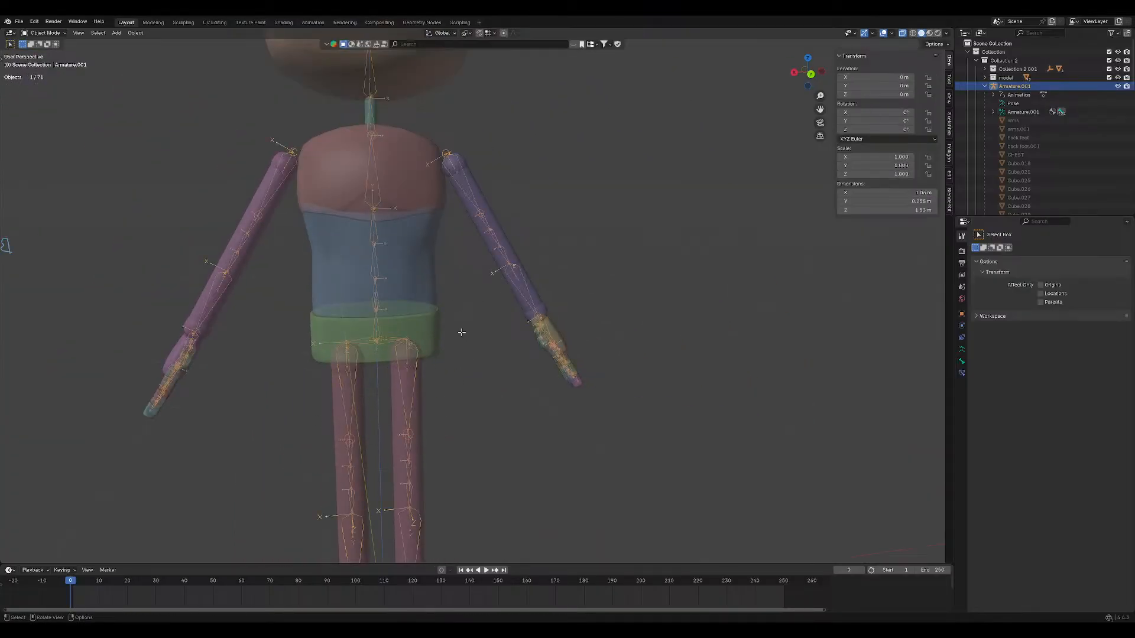
Enter Pose Mode with only the IK control rig shown and test-rotate its right thigh bone, cancelling the rotation.
key(ctrl+Tab)
click(454, 408)
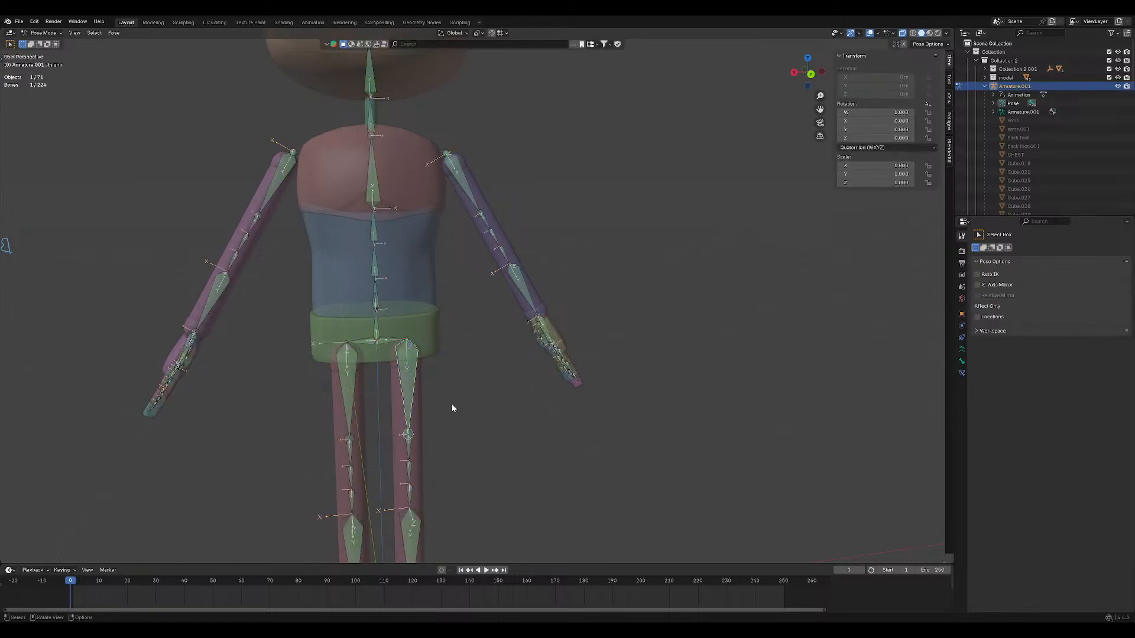
click(961, 349)
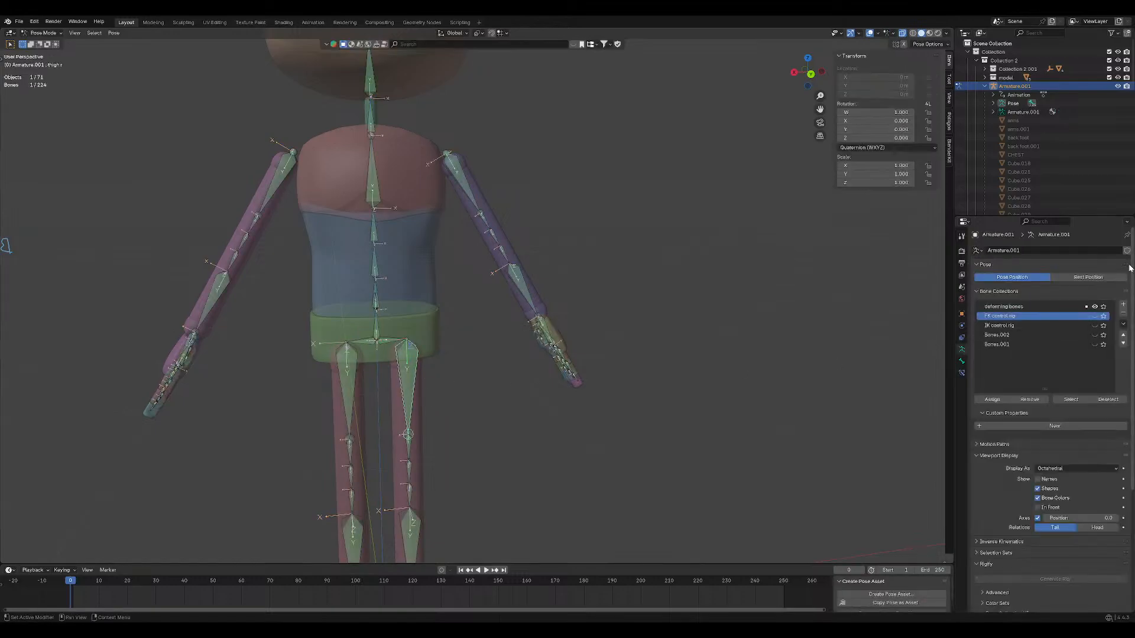
click(1095, 316)
click(1095, 325)
scroll(458, 374, up, 3)
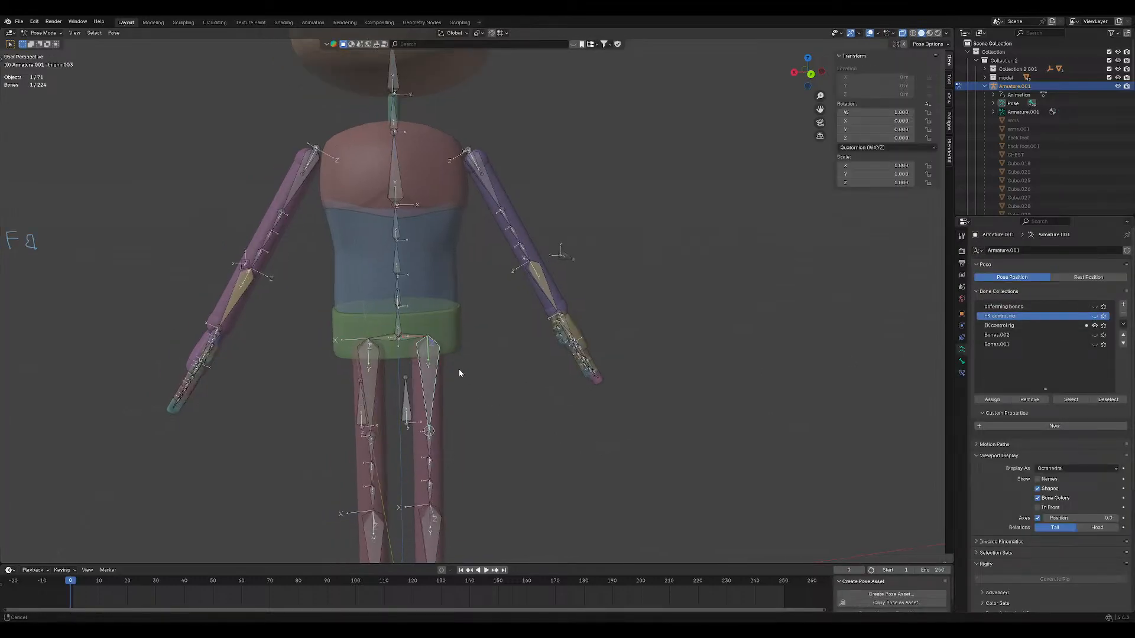
click(450, 378)
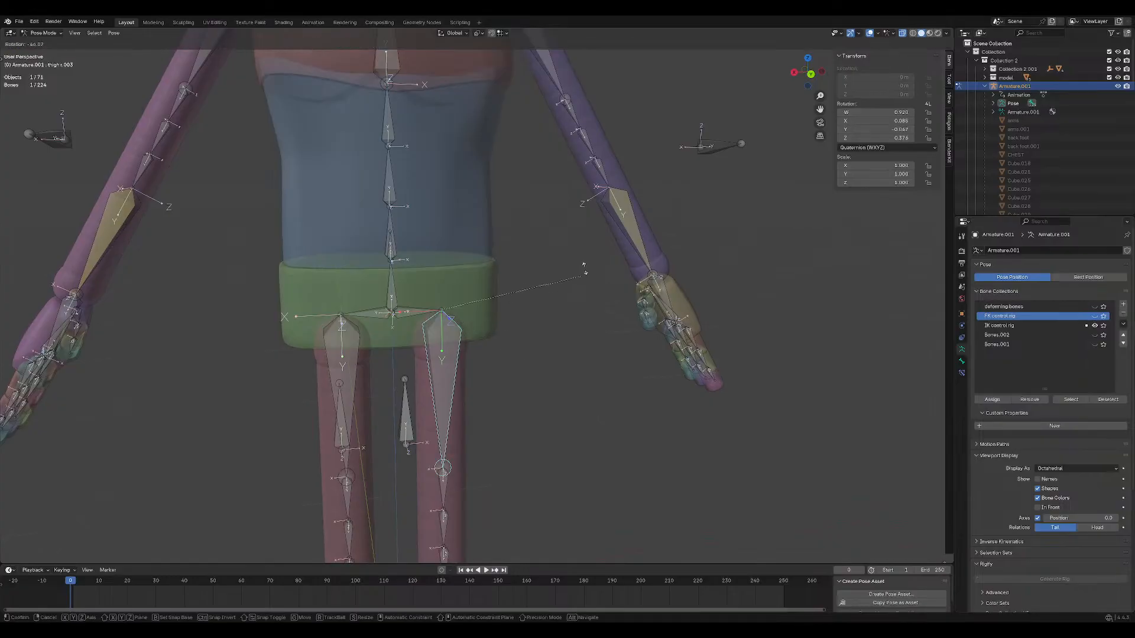
Show only the FK control rig and test-rotate its right thigh bone, cancelling each rotation.
click(1095, 325)
click(1095, 316)
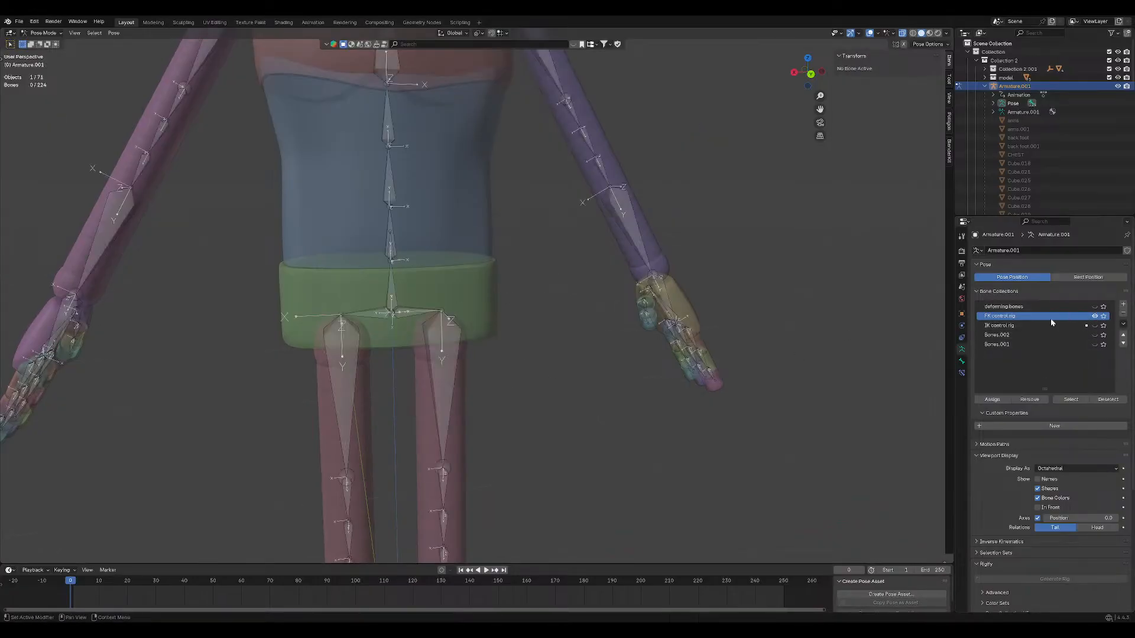
click(441, 378)
key(r)
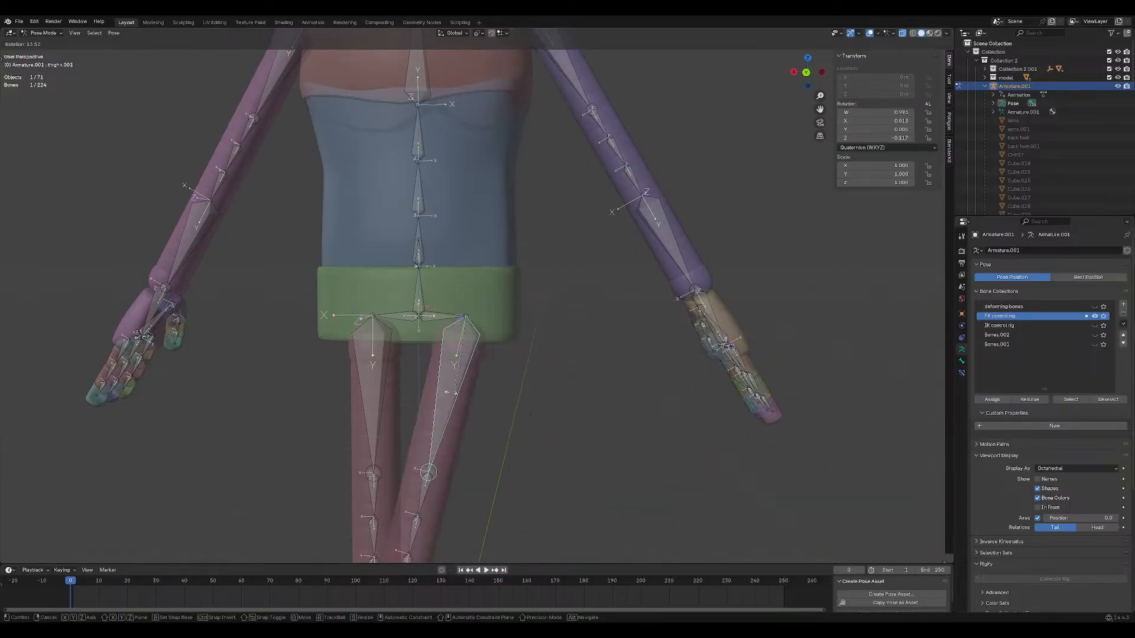
key(Escape)
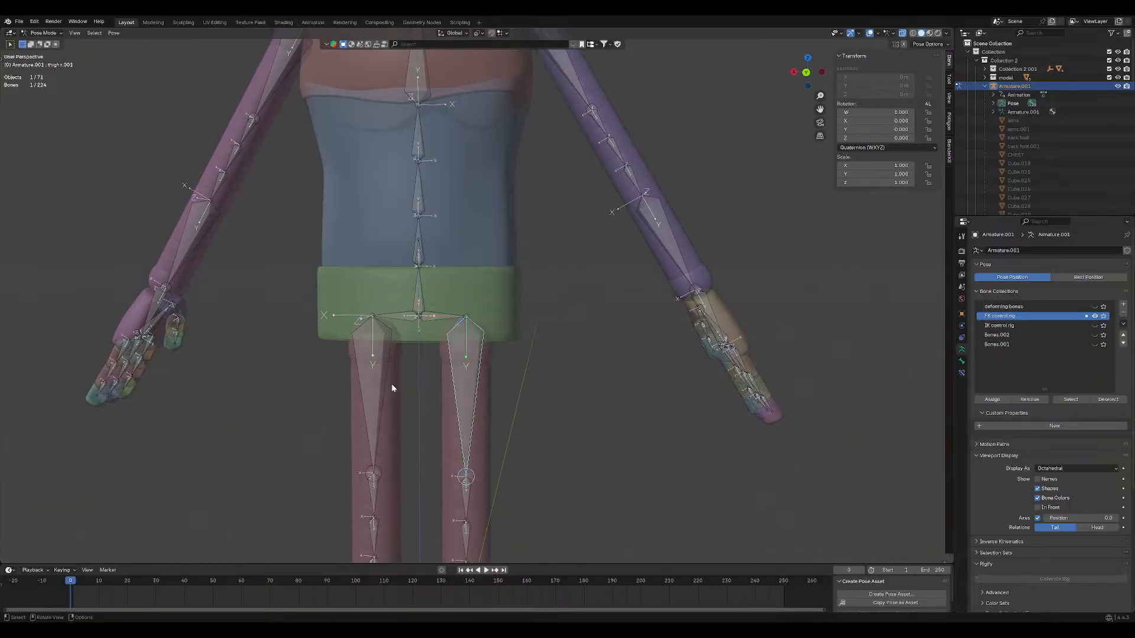
scroll(391, 387, up, 4)
key(r)
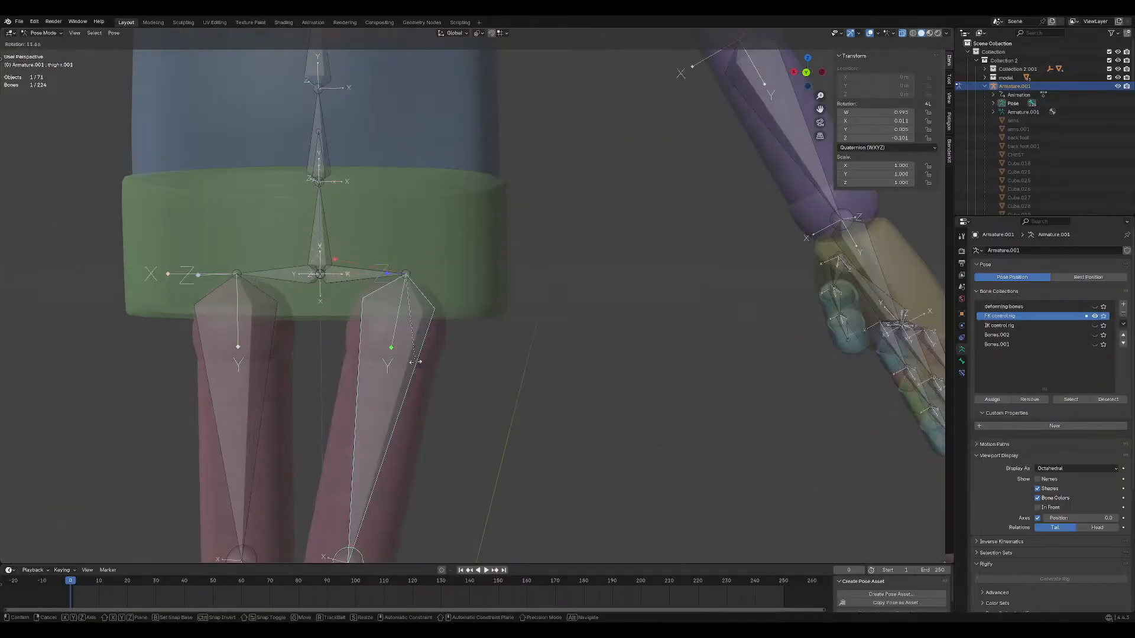
key(Escape)
Test-rotate the FK control rig's left thigh bone from behind the character, cancelling each rotation.
click(226, 392)
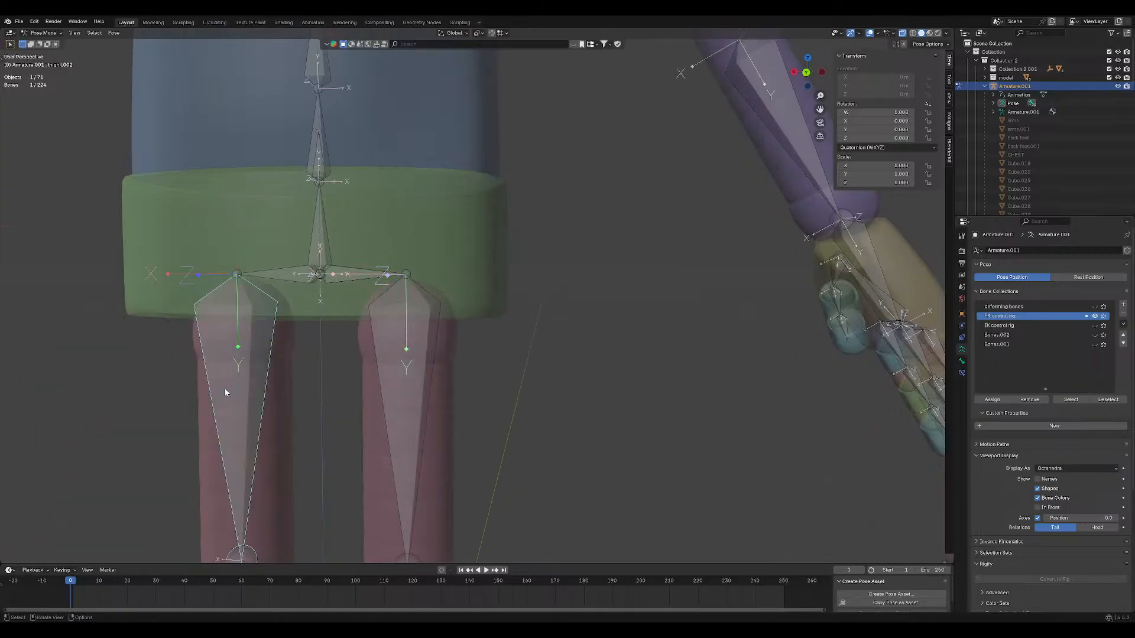
shift+middle_drag(225, 392, 464, 496)
key(r)
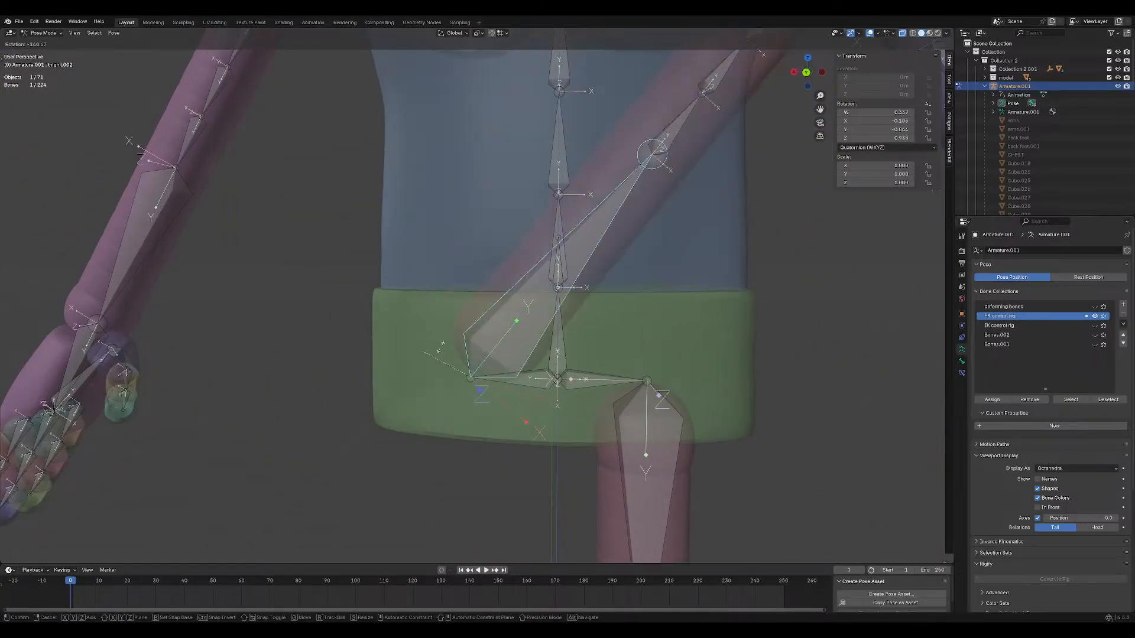
right_click(692, 331)
middle_drag(630, 259, 641, 281)
key(r)
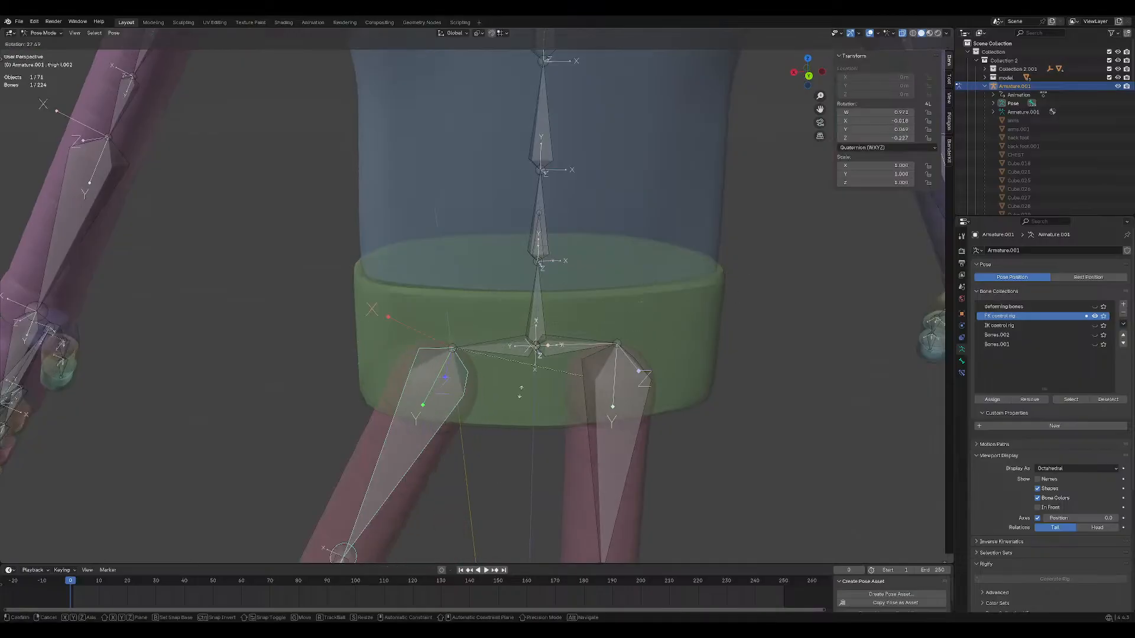
right_click(520, 390)
Leave Pose Mode, add the torso mesh to the armature selection, and switch to Weight Paint Mode.
key(ctrl+Tab)
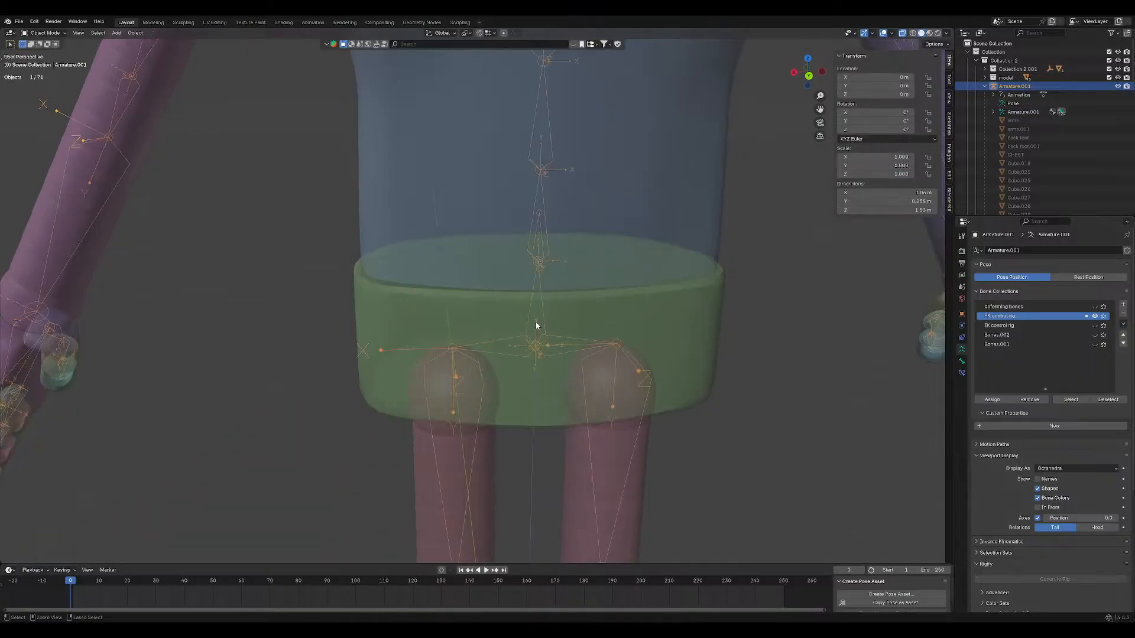
scroll(448, 228, down, 3)
shift+click(453, 226)
key(ctrl+Tab)
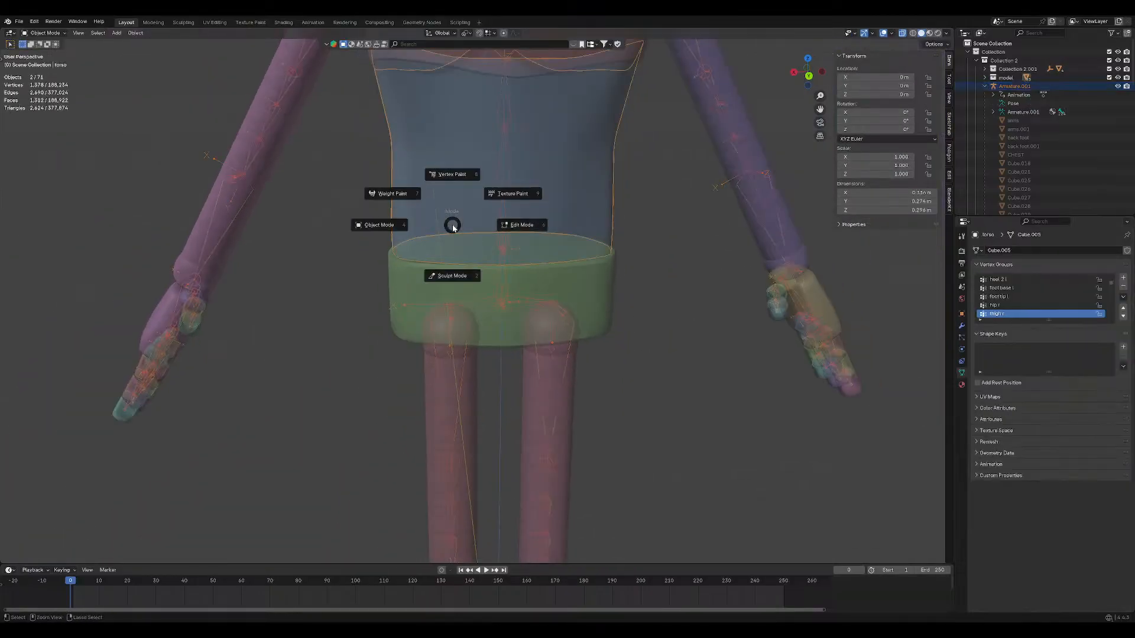
click(403, 195)
middle_drag(418, 215, 473, 393)
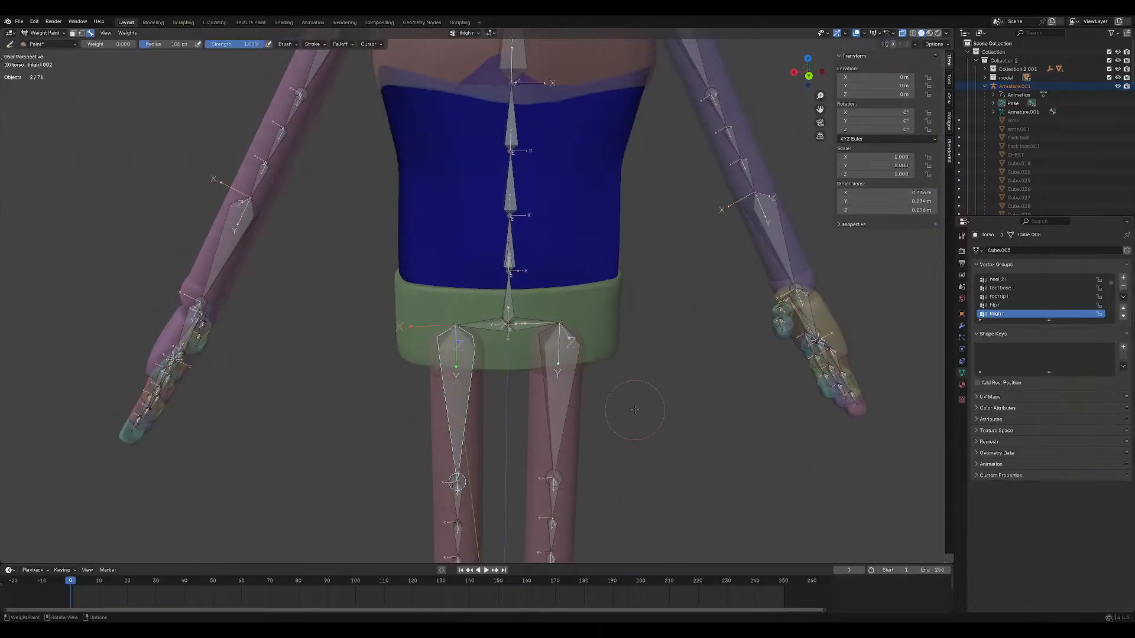
Examine the torso's weights for the FK control rig's right and left thigh bones from several angles.
ctrl+shift+click(559, 398)
ctrl+shift+click(459, 387)
middle_drag(384, 349, 602, 338)
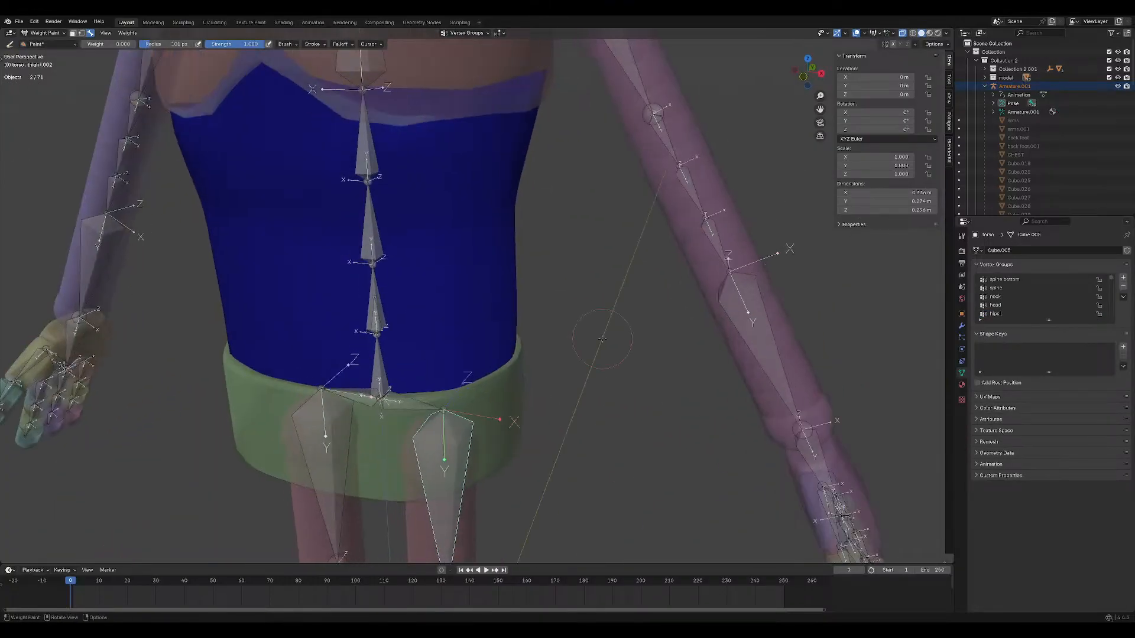
alt+click(337, 457)
alt+click(441, 466)
middle_drag(444, 452, 482, 390)
click(452, 358)
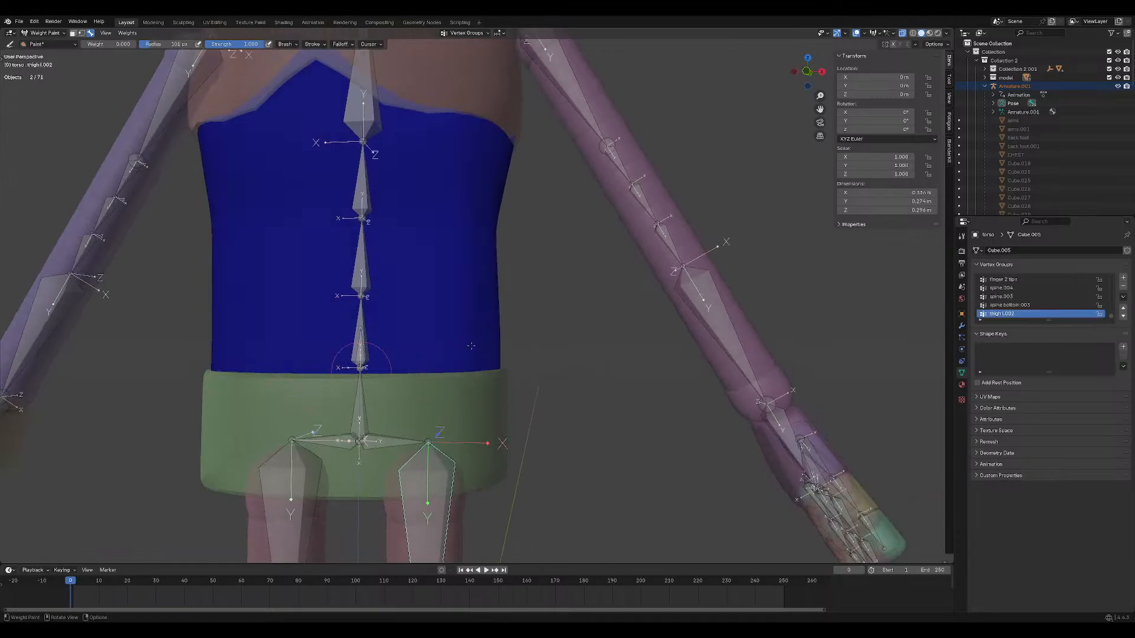
scroll(384, 390, down, 3)
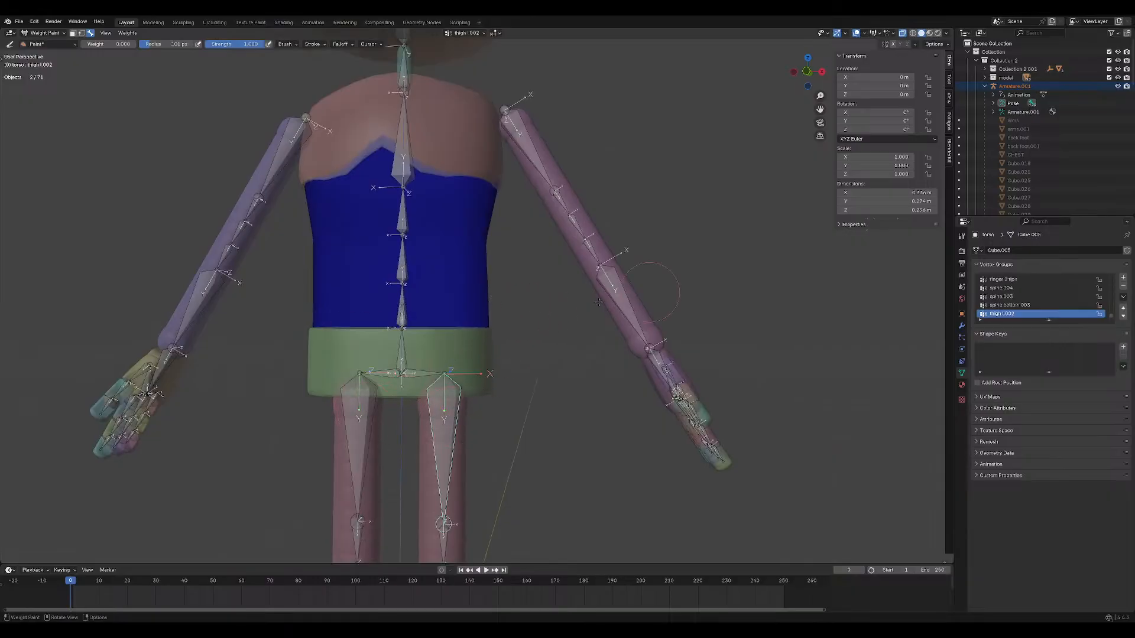
scroll(387, 319, up, 5)
mouse_move(405, 309)
middle_down()
mouse_move(516, 296)
mouse_move(721, 240)
mouse_move(393, 337)
mouse_move(497, 325)
mouse_move(323, 339)
middle_up()
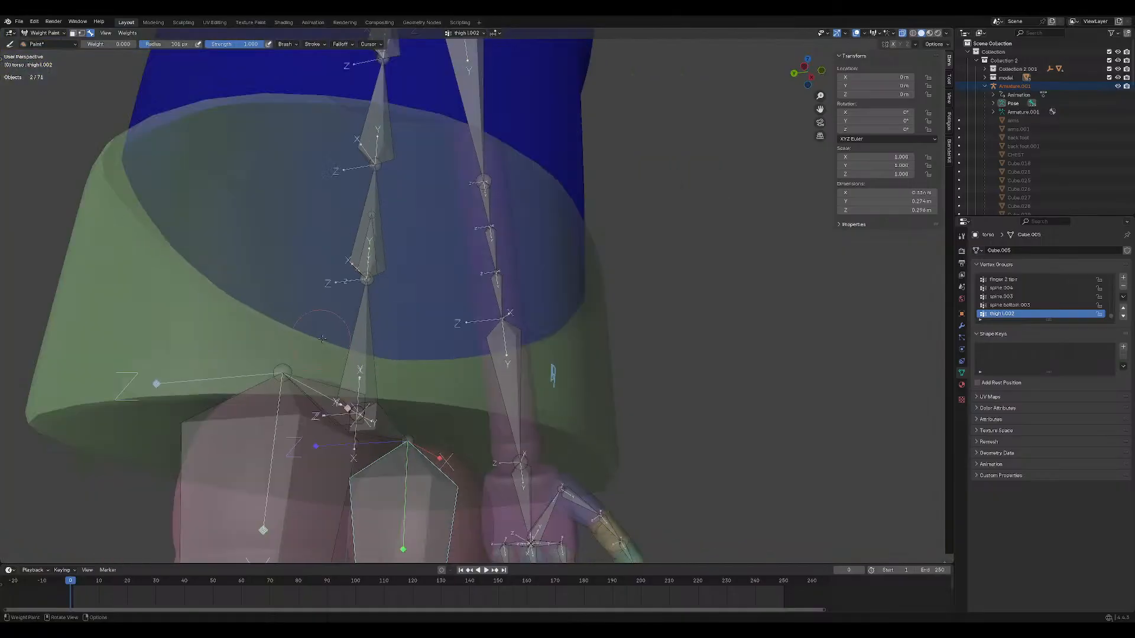
scroll(322, 338, down, 6)
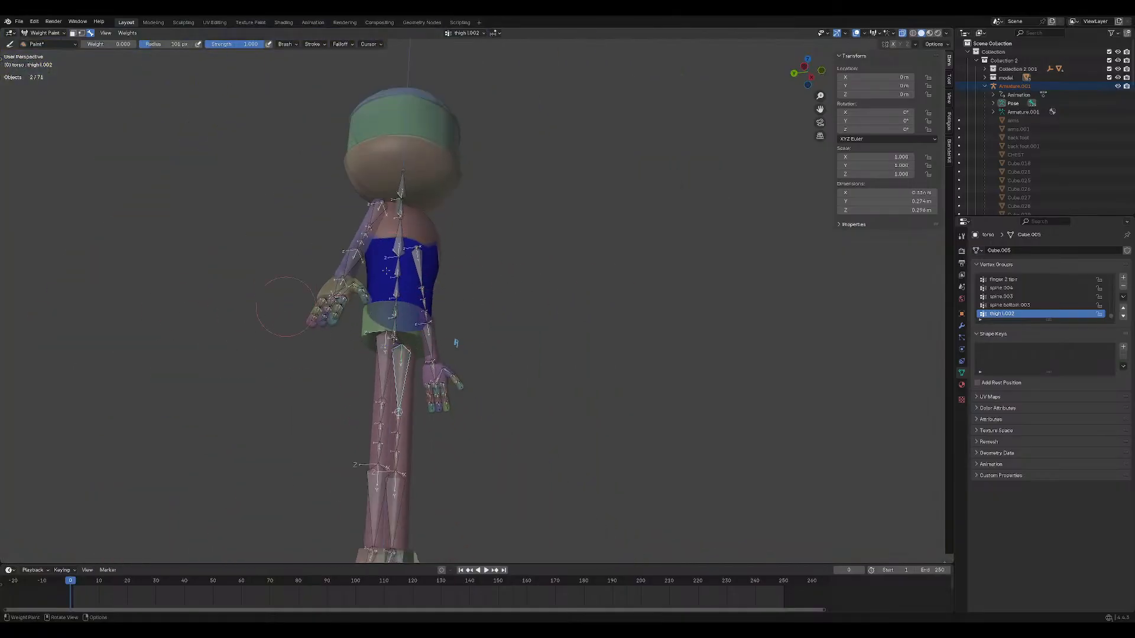
middle_drag(636, 251, 482, 335)
scroll(482, 335, up, 2)
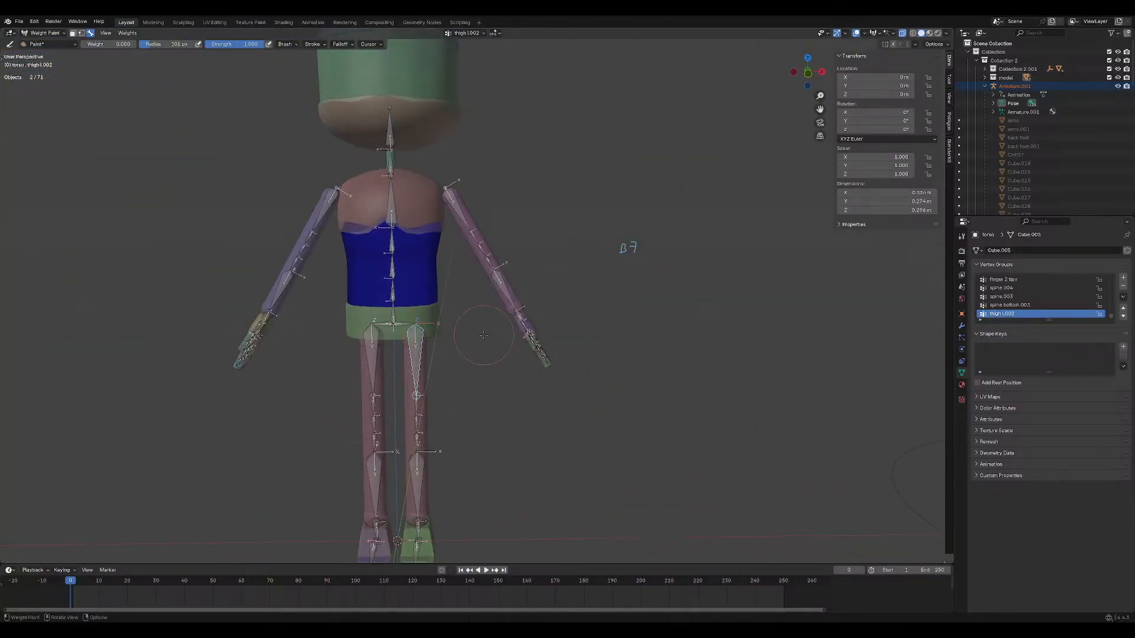
Return the armature to Pose Mode and test-rotate the left thigh bone from the front, cancelling the rotation.
key(ctrl+Tab)
click(430, 343)
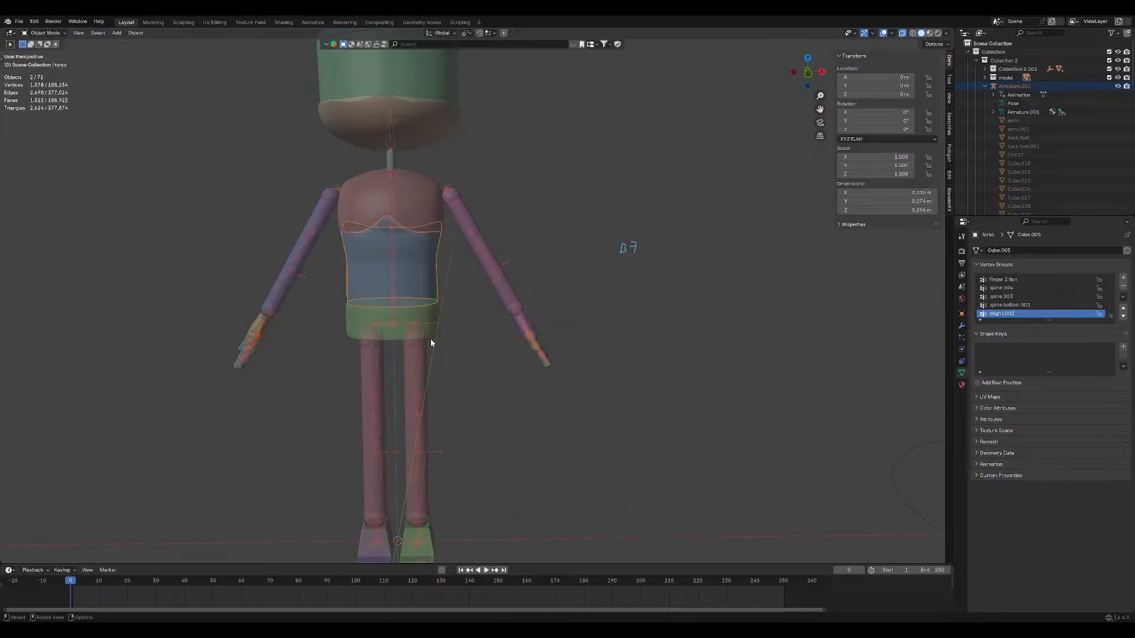
click(334, 191)
key(ctrl+Tab)
scroll(399, 341, up, 5)
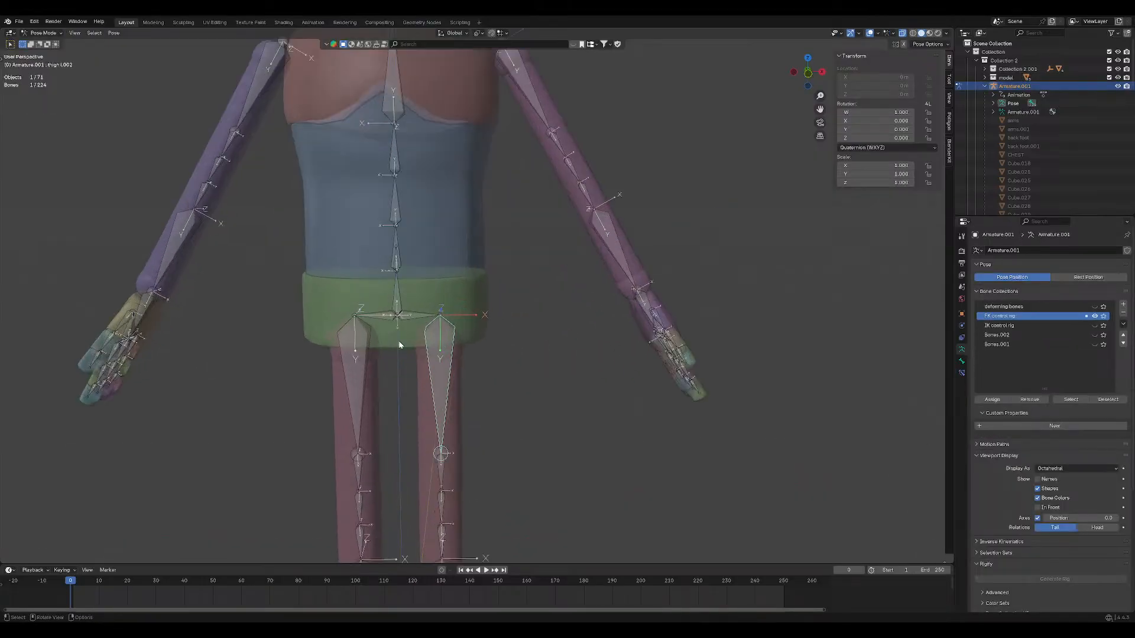
scroll(505, 407, down, 1)
scroll(512, 409, up, 2)
key(r)
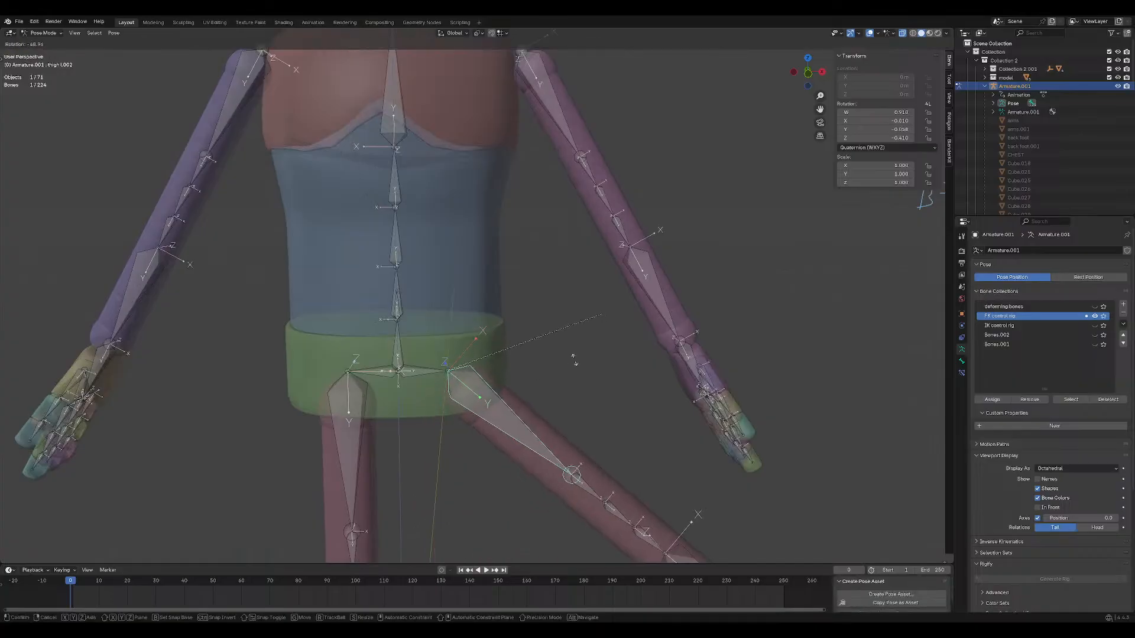
right_click(492, 414)
Test-rotate the left thigh bone from behind the character, cancelling each rotation.
alt+middle_drag(438, 380, 440, 408)
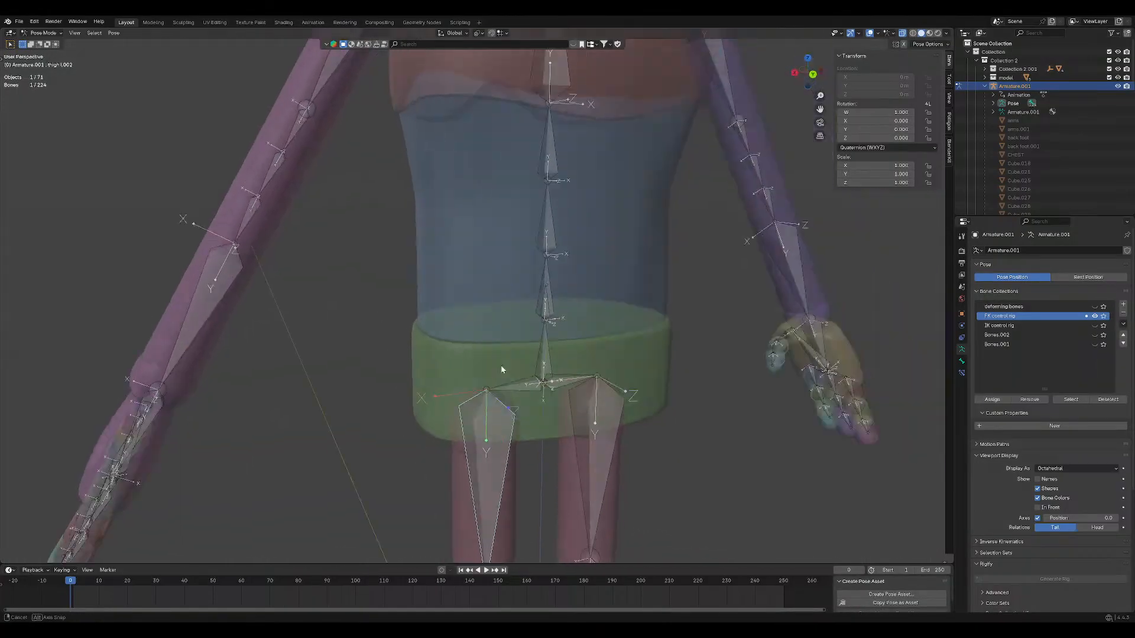
key(r)
right_click(454, 337)
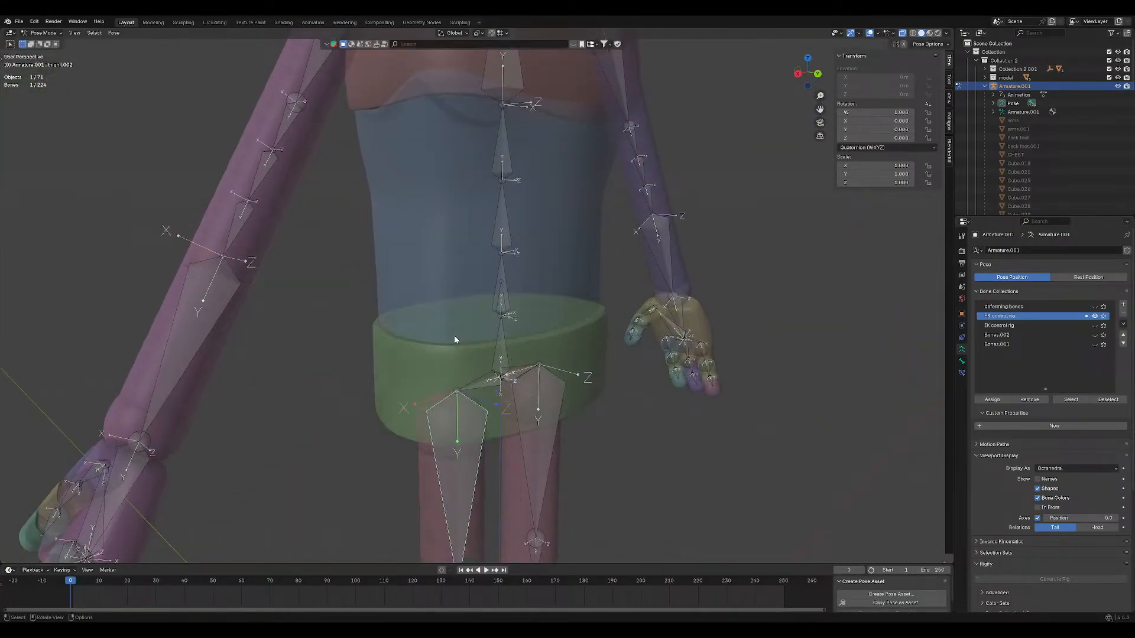
scroll(454, 335, down, 3)
middle_drag(483, 327, 459, 324)
key(r)
right_click(397, 362)
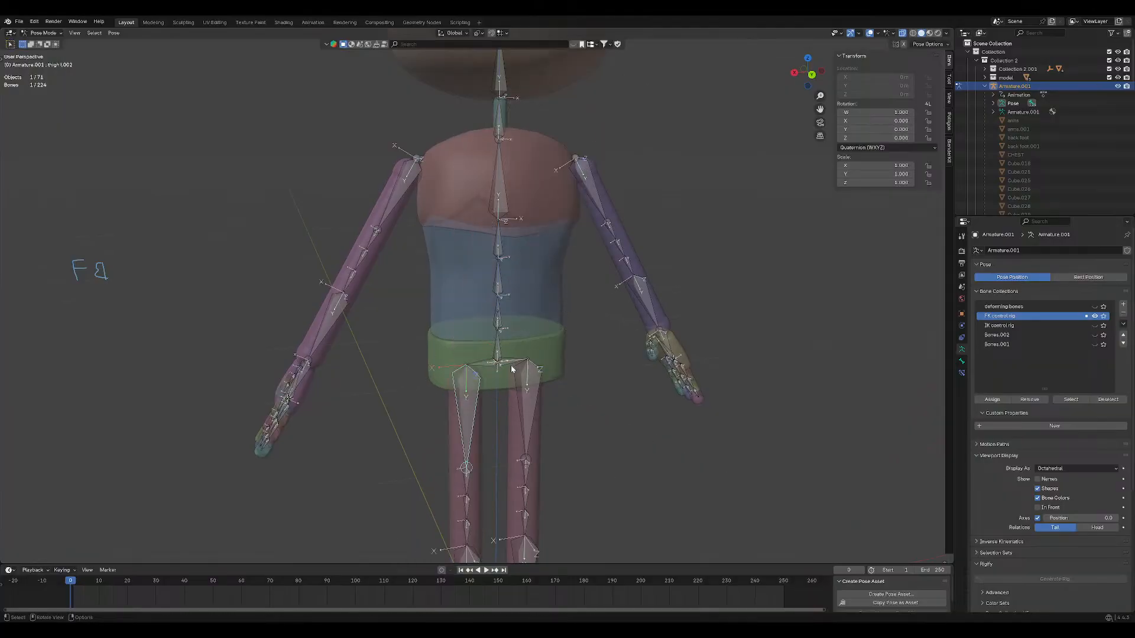
Compare the right and left thigh bones by test-rotating each one, cancelling both rotations.
click(529, 408)
key(r)
right_click(628, 318)
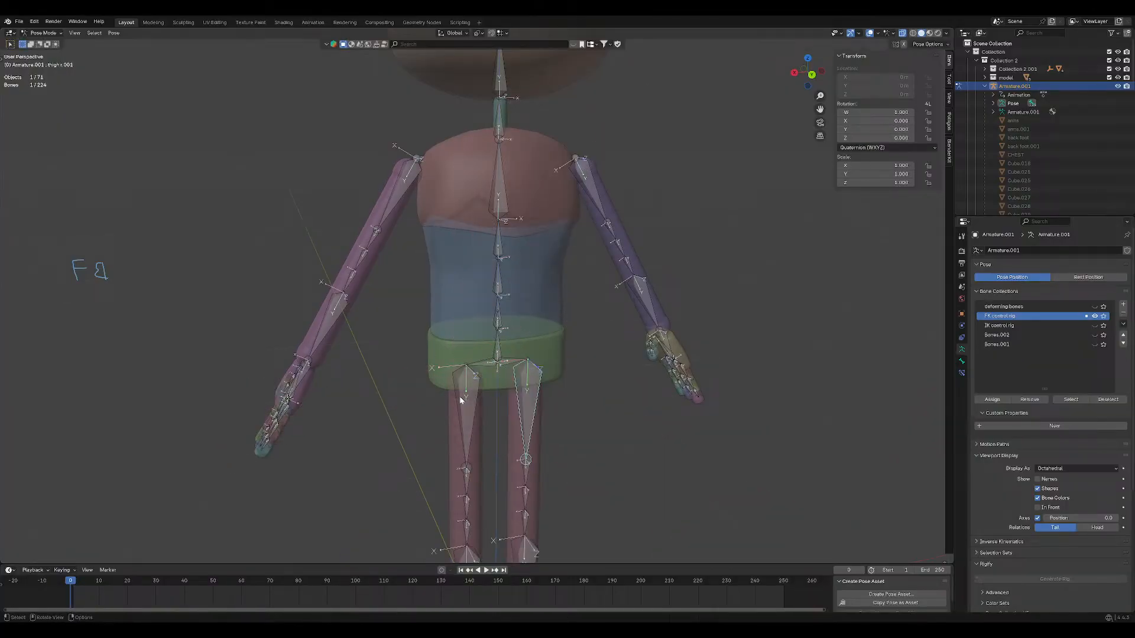
click(469, 408)
key(r)
right_click(475, 415)
Open the torso in Weight Paint Mode with the armature and examine its left thigh bone weights all around.
key(ctrl+Tab)
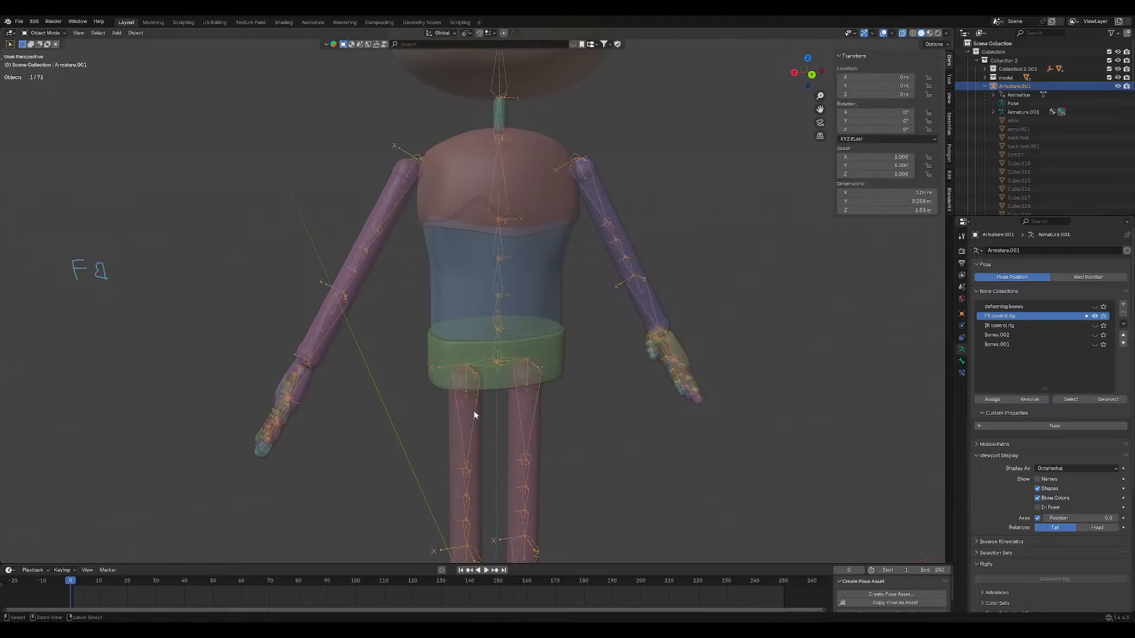
shift+click(462, 236)
key(ctrl+Tab)
click(442, 242)
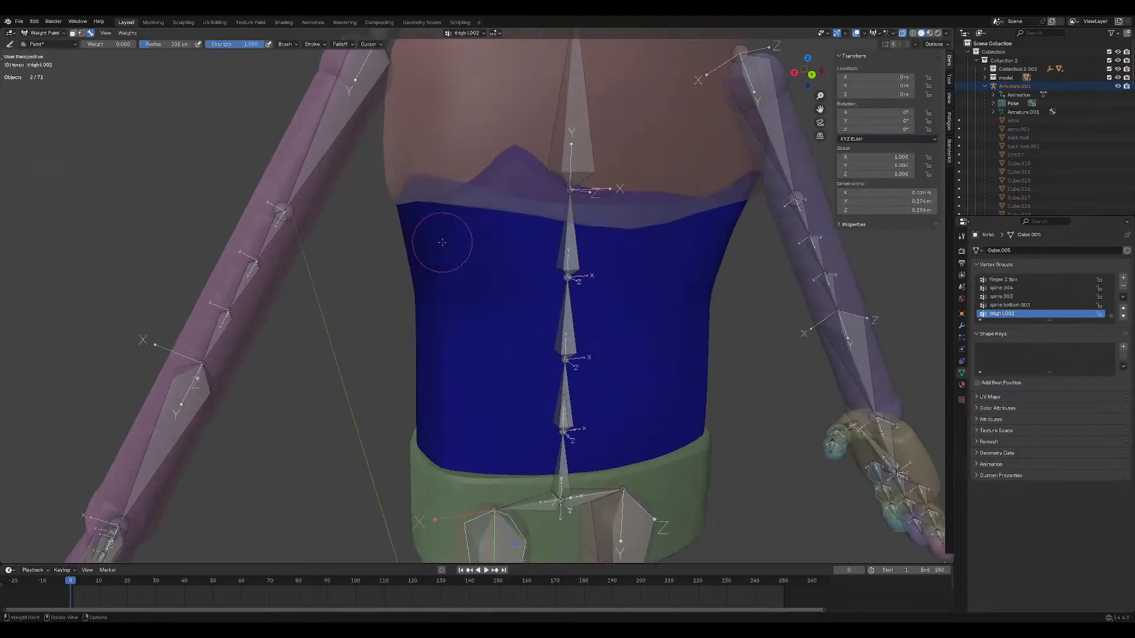
shift+middle_drag(723, 506, 714, 444)
scroll(626, 476, down, 5)
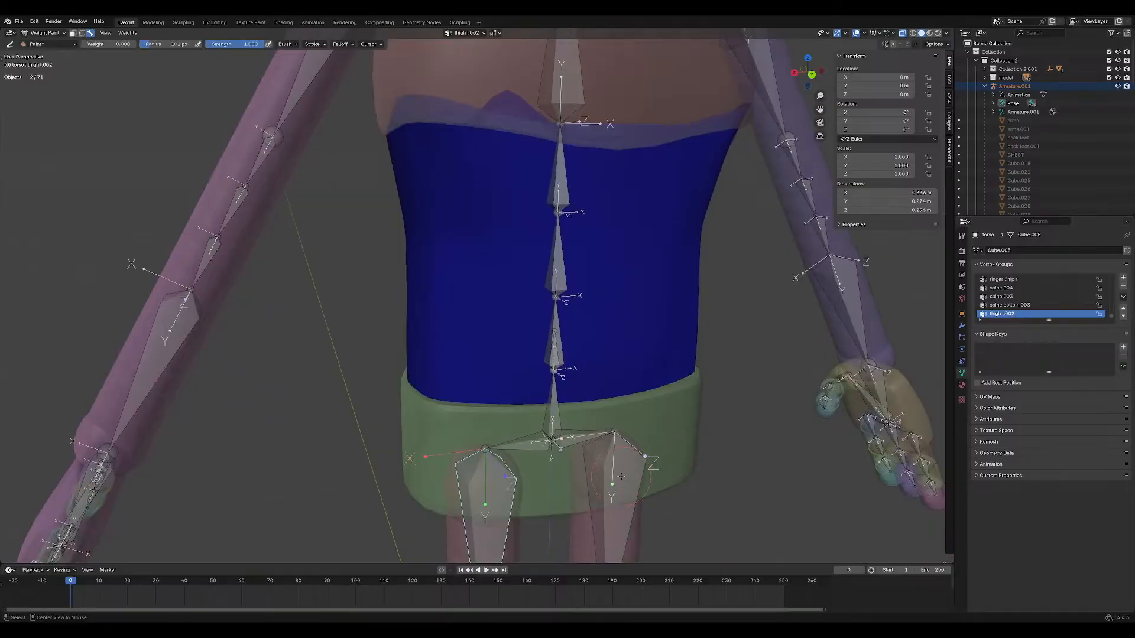
middle_drag(434, 430, 508, 381)
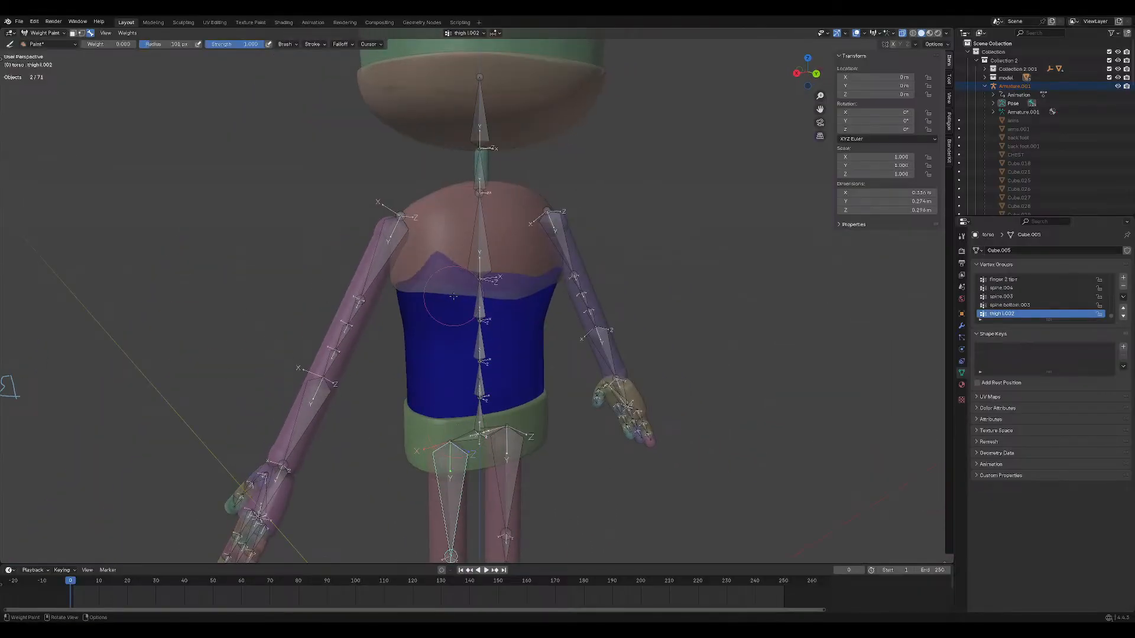
middle_drag(402, 372, 582, 320)
middle_drag(360, 334, 472, 322)
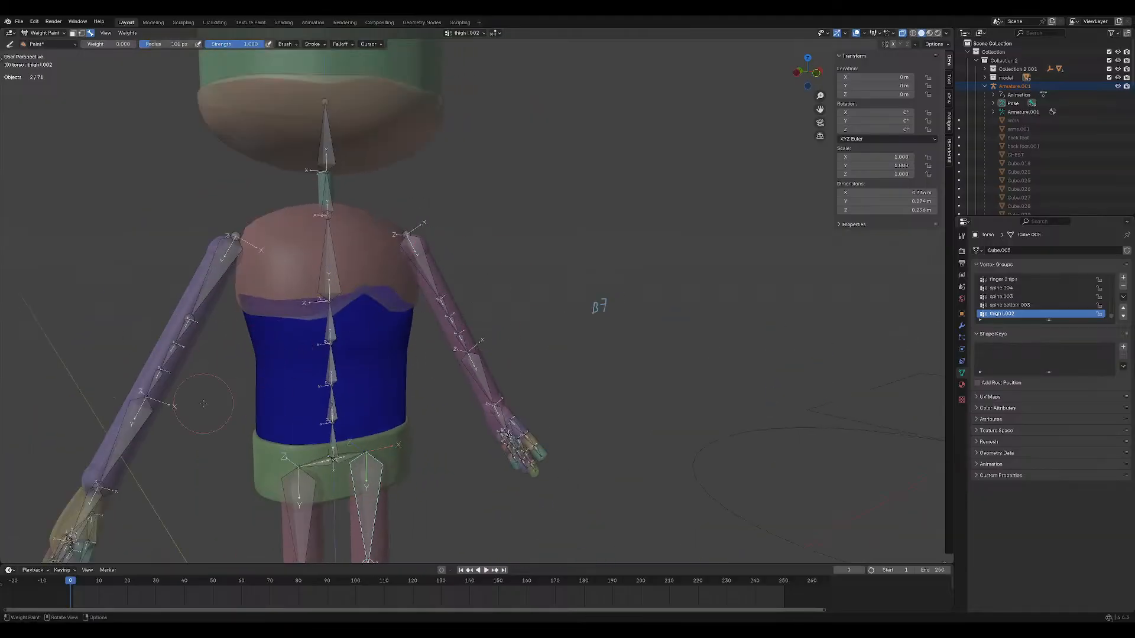
Leave Weight Paint Mode, select only the armature, and inspect it in Edit Mode.
key(ctrl+Tab)
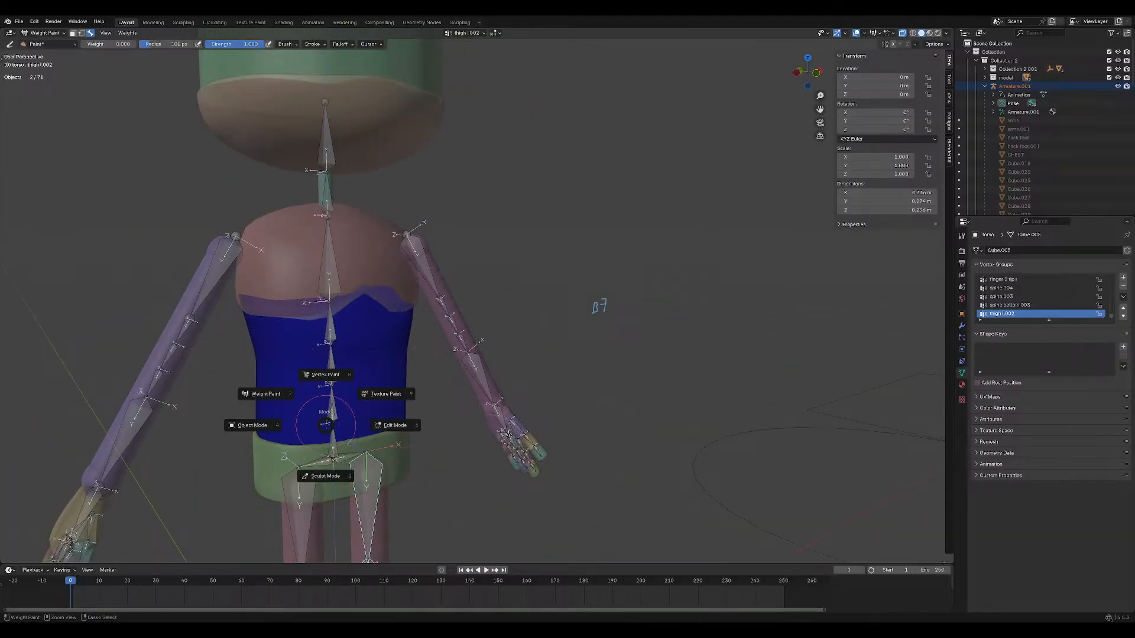
click(254, 426)
shift+click(401, 395)
key(ctrl+Tab)
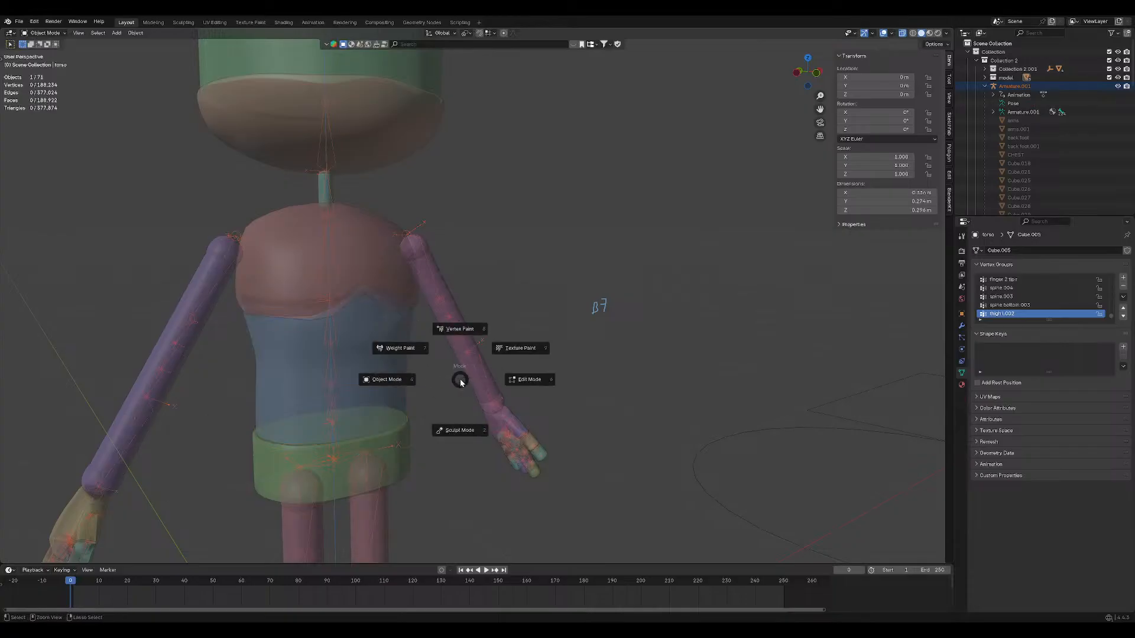
click(382, 430)
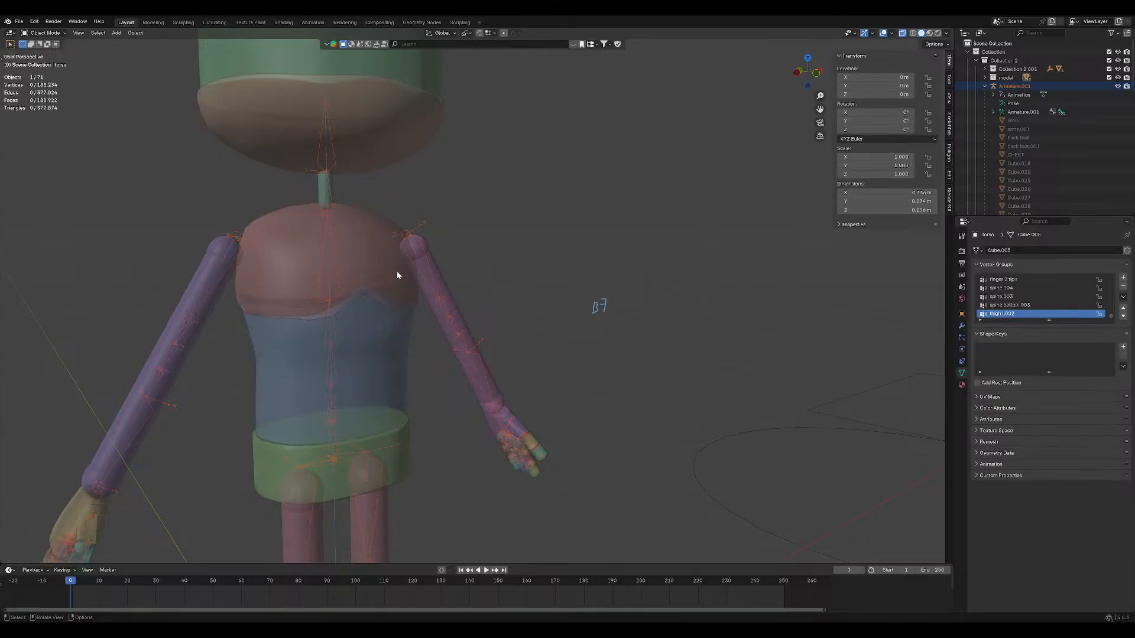
click(408, 234)
key(Tab)
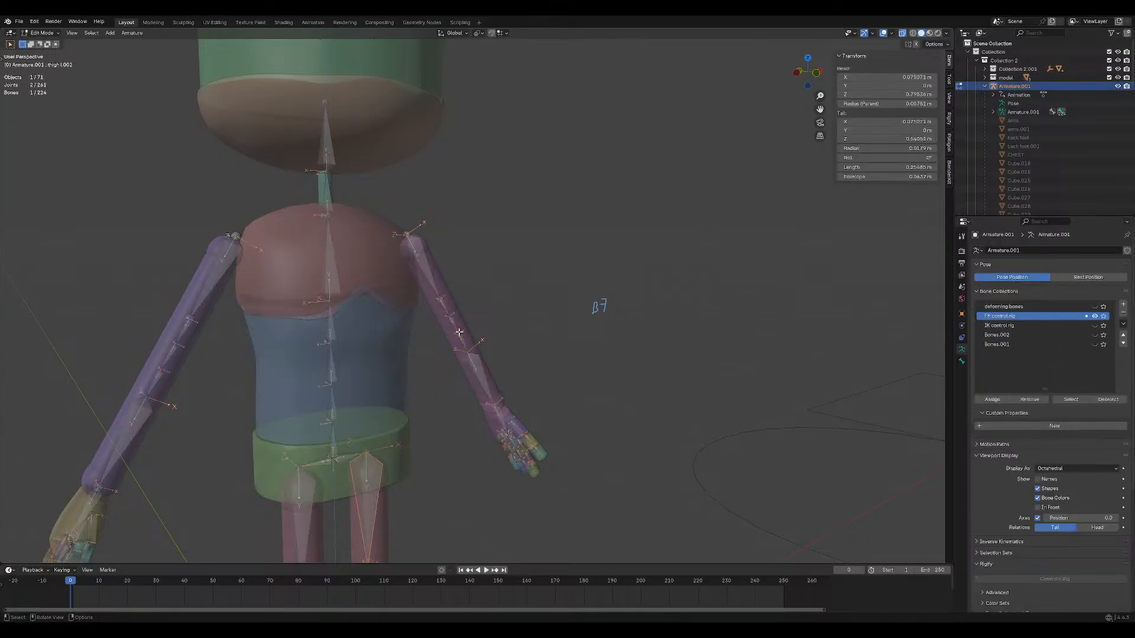
middle_drag(458, 334, 413, 362)
Switch the armature to Pose Mode and repeatedly test-rotate the left thigh bone against the torso, cancelling each rotation.
key(ctrl+Tab)
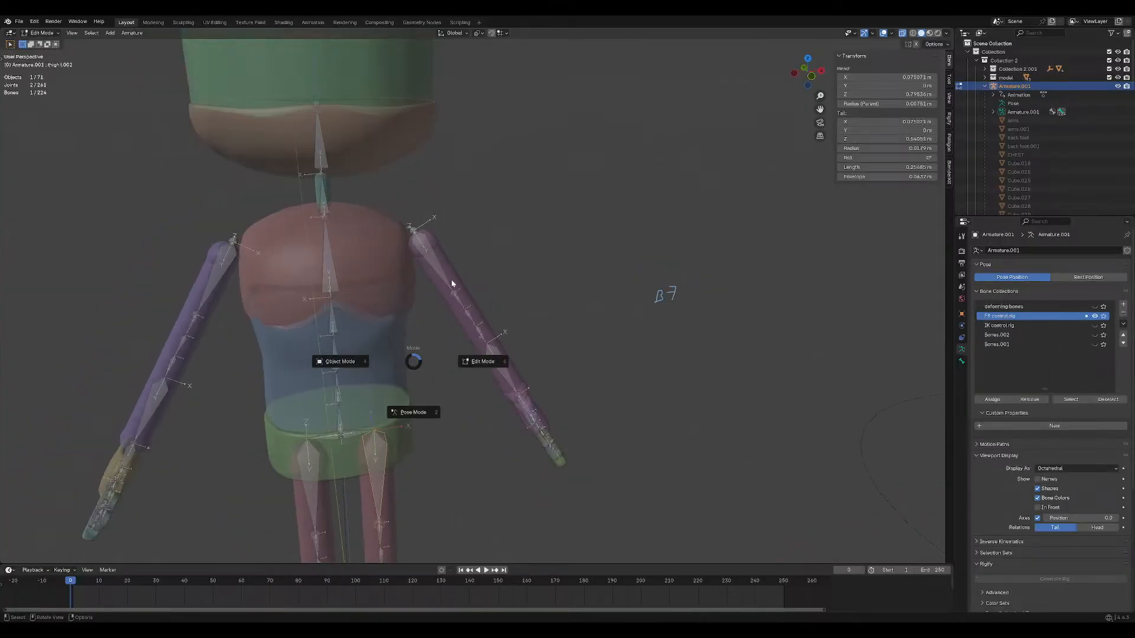
click(412, 414)
shift+middle_drag(412, 414, 634, 379)
scroll(420, 398, down, 1)
key(r)
right_click(438, 400)
key(r)
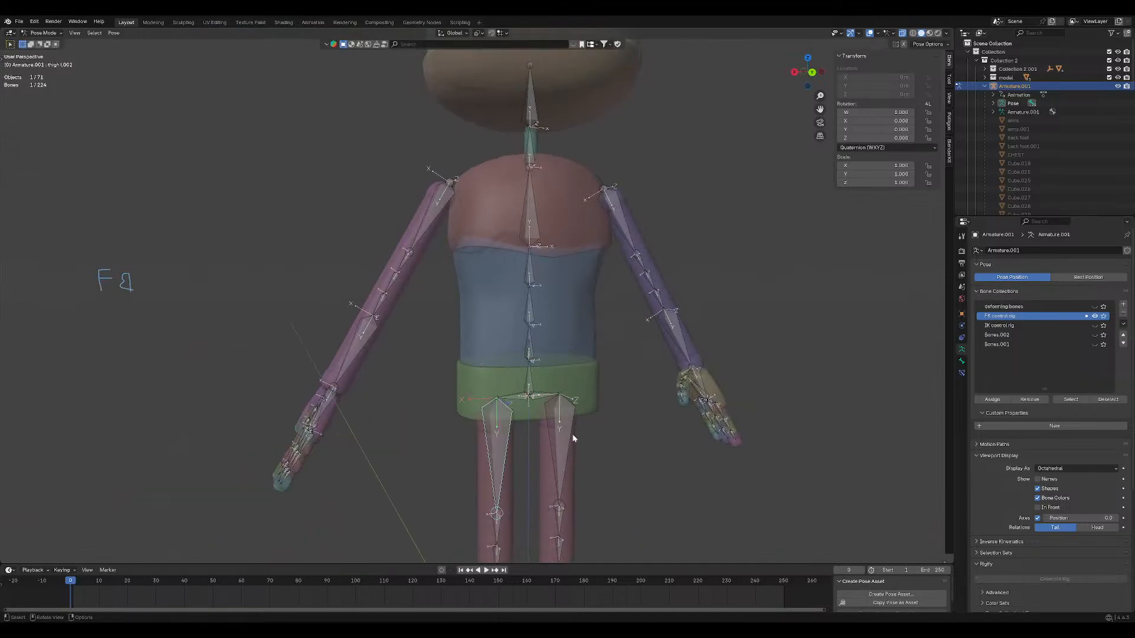
right_click(612, 314)
scroll(471, 377, up, 4)
key(r)
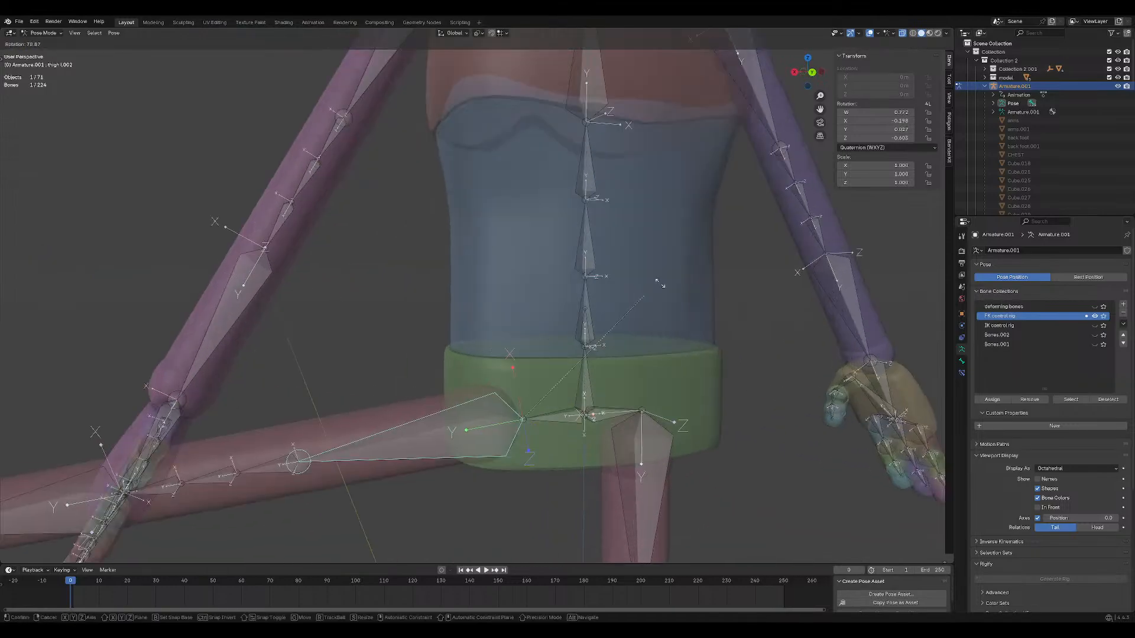
right_click(457, 216)
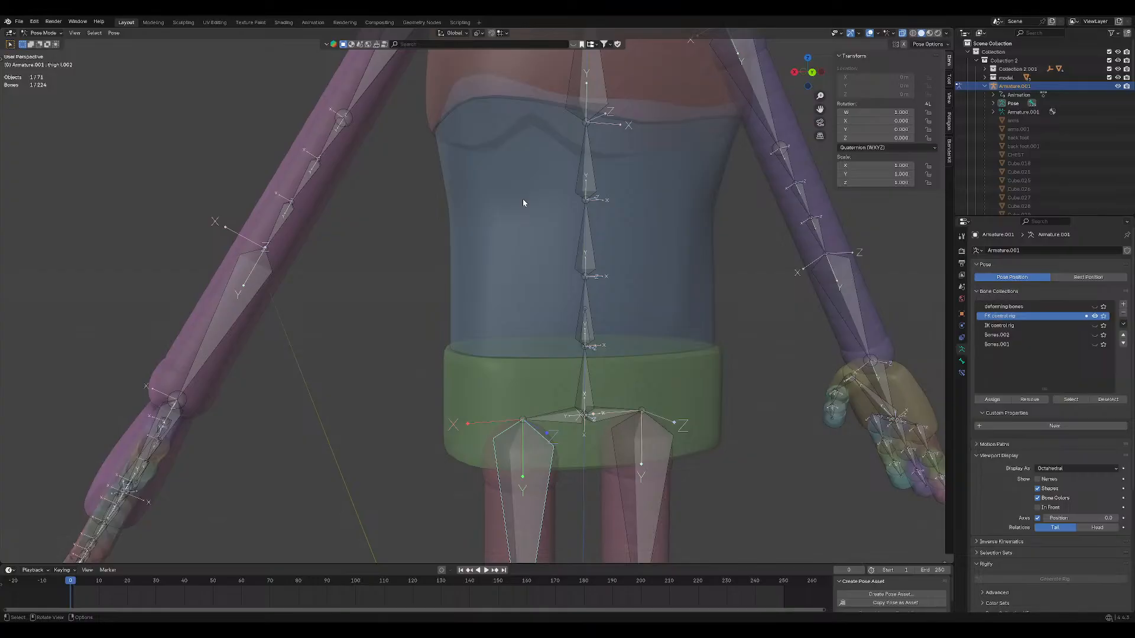
Hide the FK control rig, show the IK control rig, and inspect its bones on the character.
scroll(465, 327, down, 6)
shift+middle_drag(535, 314, 521, 342)
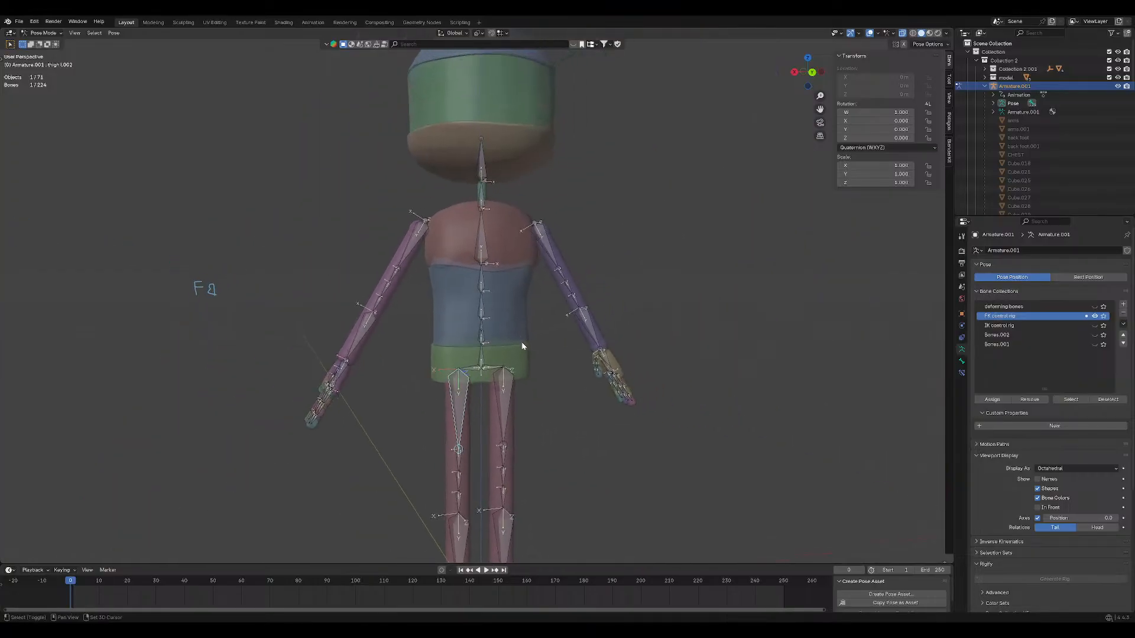
click(1094, 316)
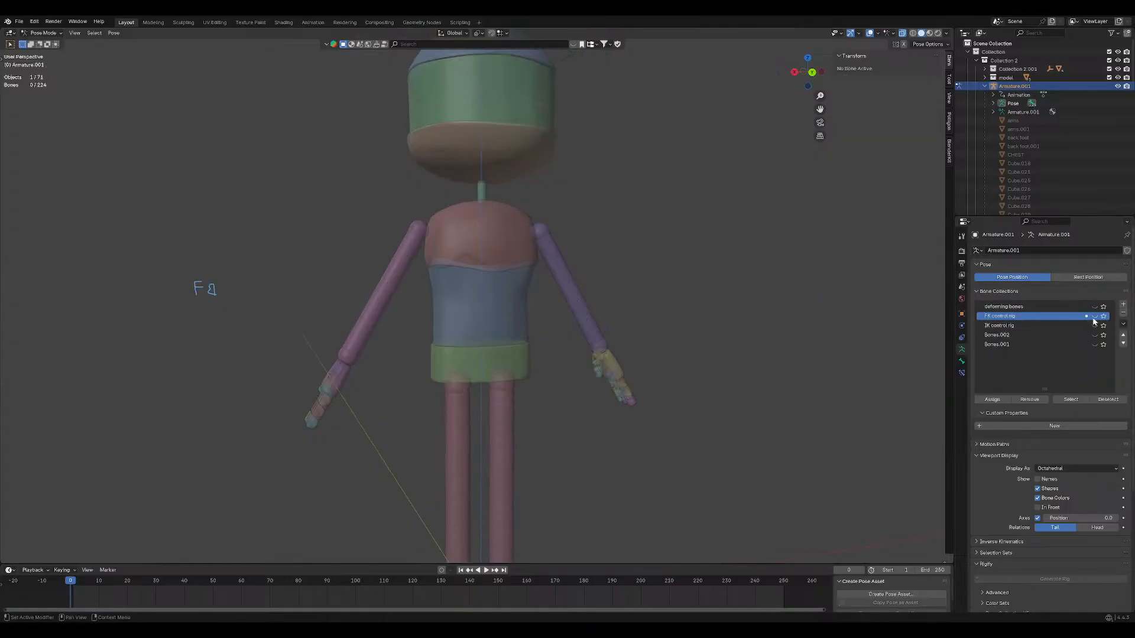
click(1094, 325)
shift+middle_drag(548, 355, 593, 309)
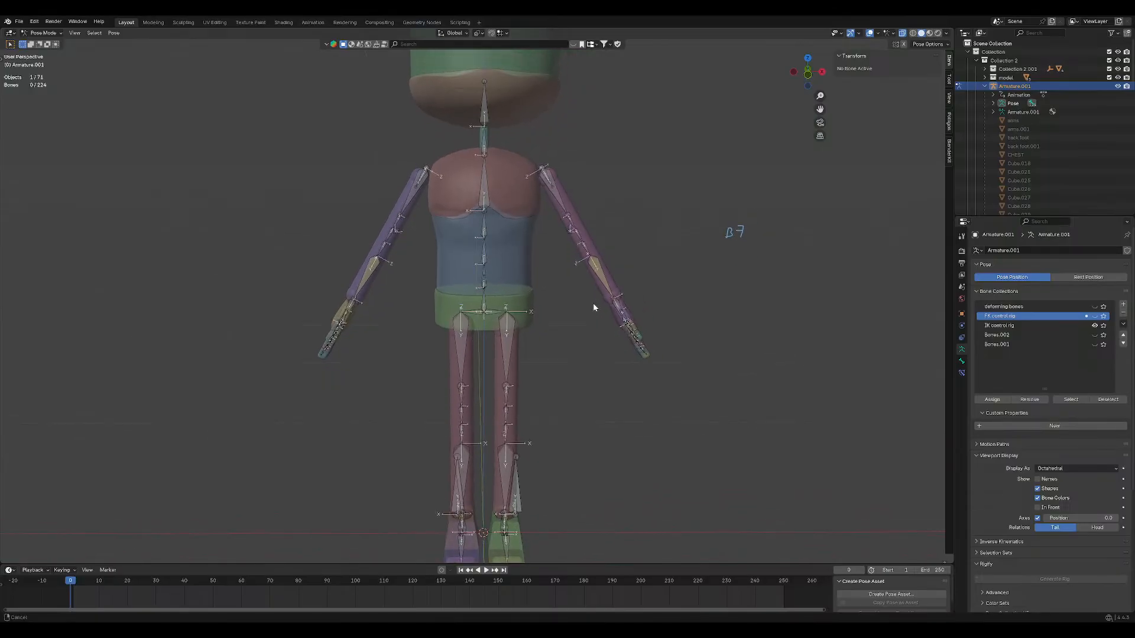
scroll(481, 210, up, 6)
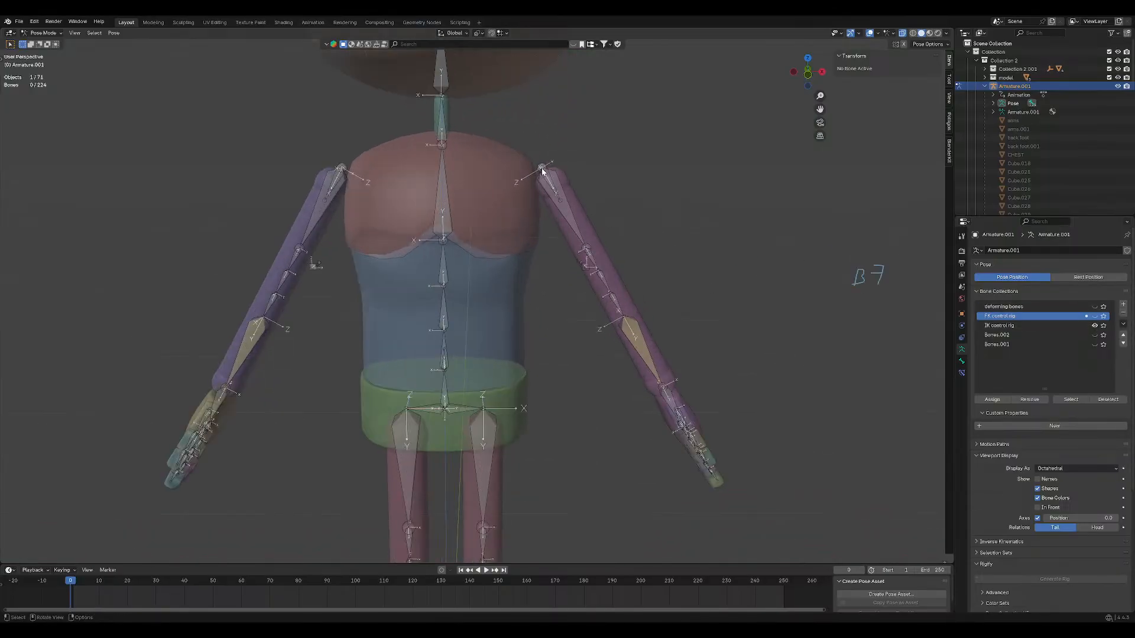
scroll(488, 249, down, 8)
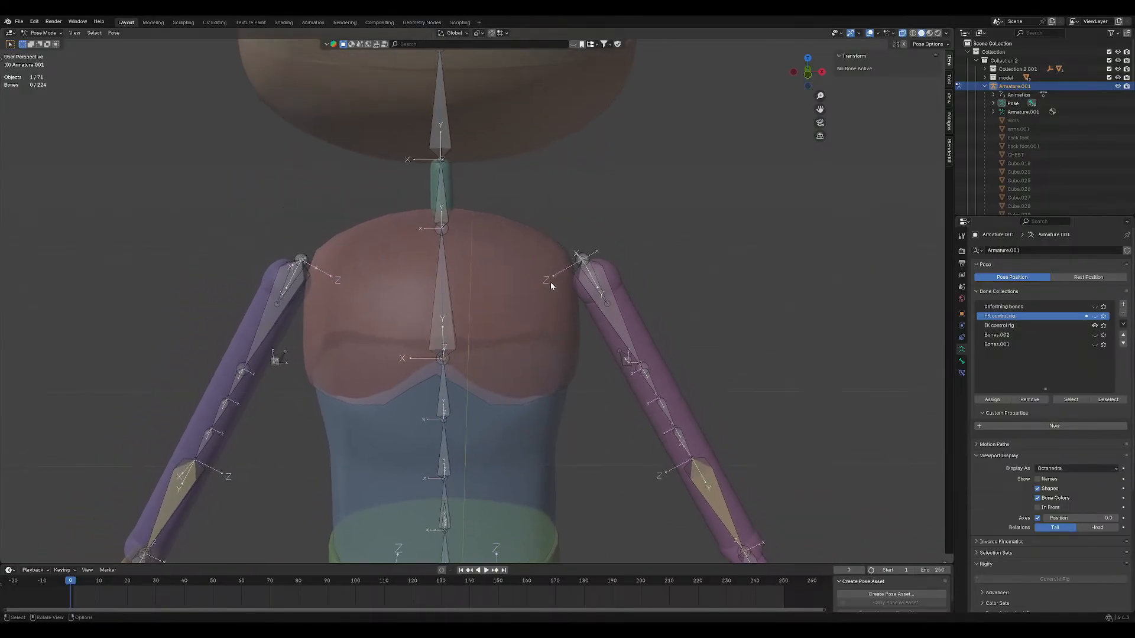
scroll(525, 278, up, 4)
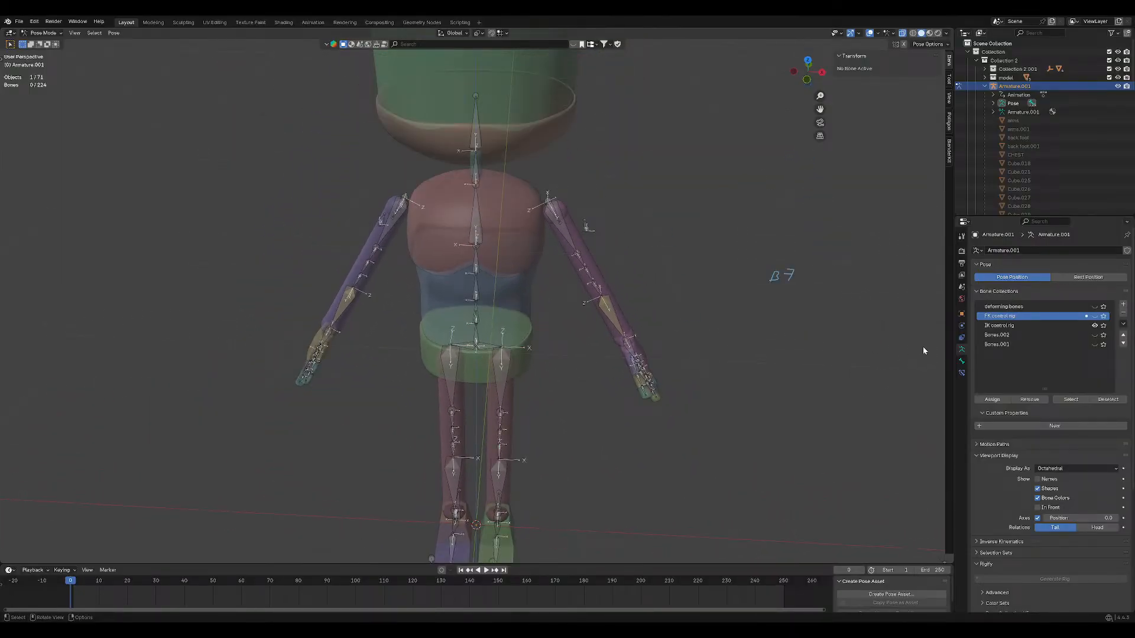
Show the FK and IK control rigs alternately and compare their bones on the character from several angles.
click(493, 365)
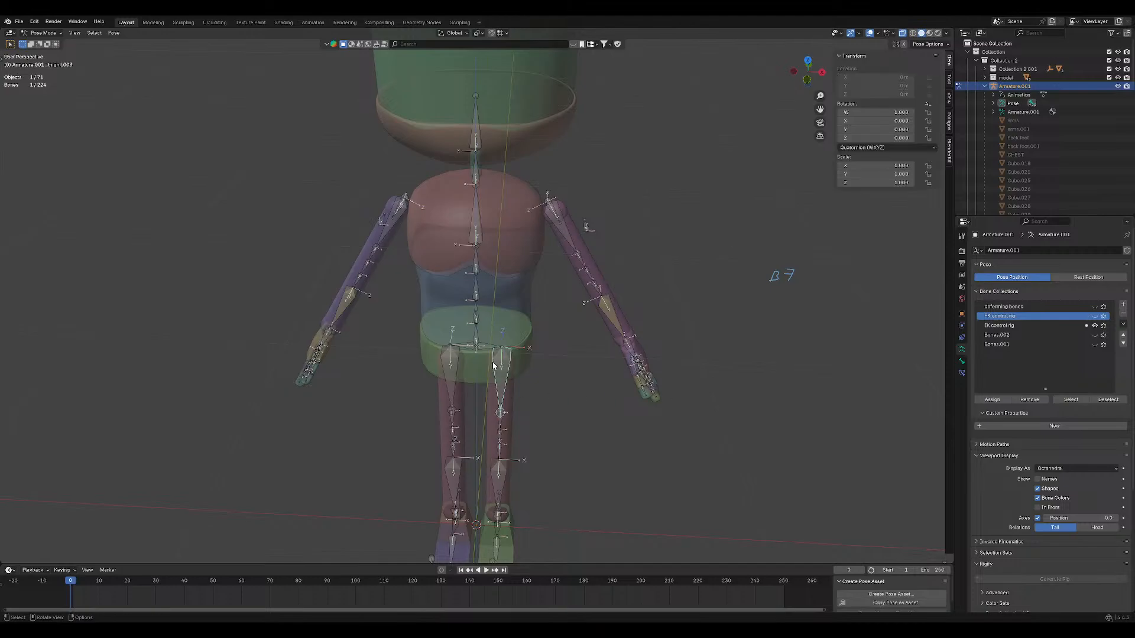
click(1095, 316)
click(1094, 316)
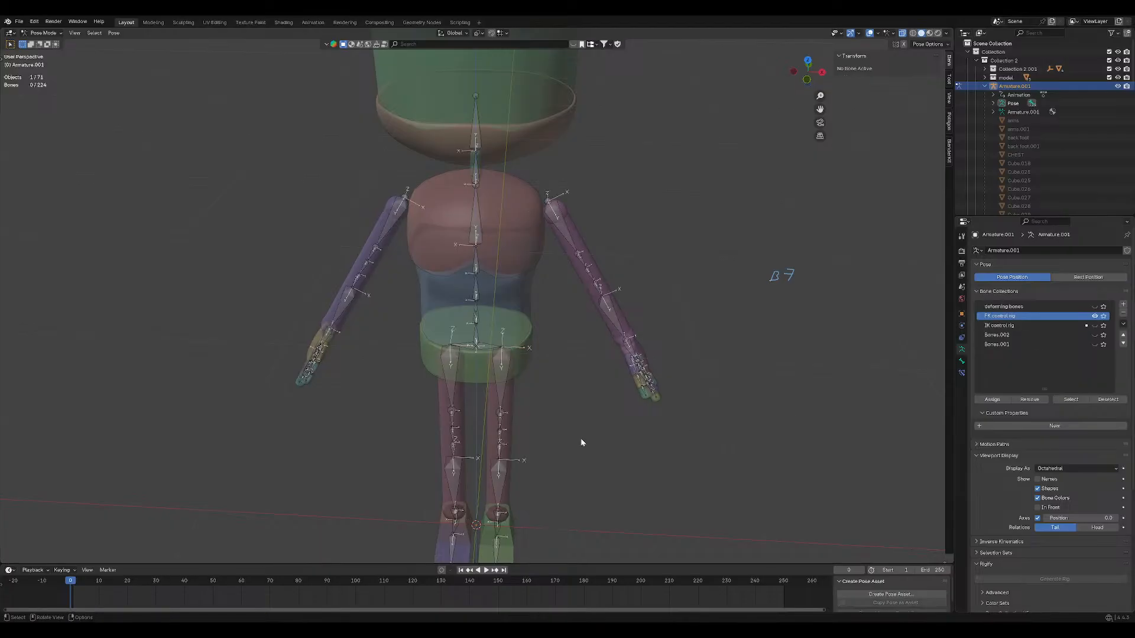
middle_drag(828, 384, 631, 398)
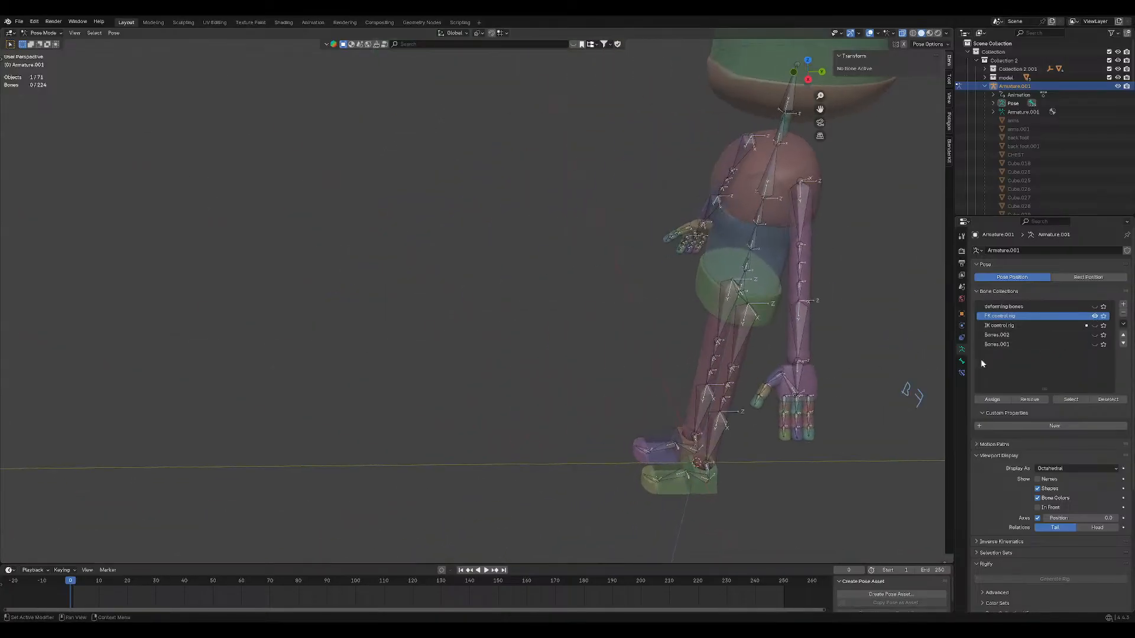
click(1094, 317)
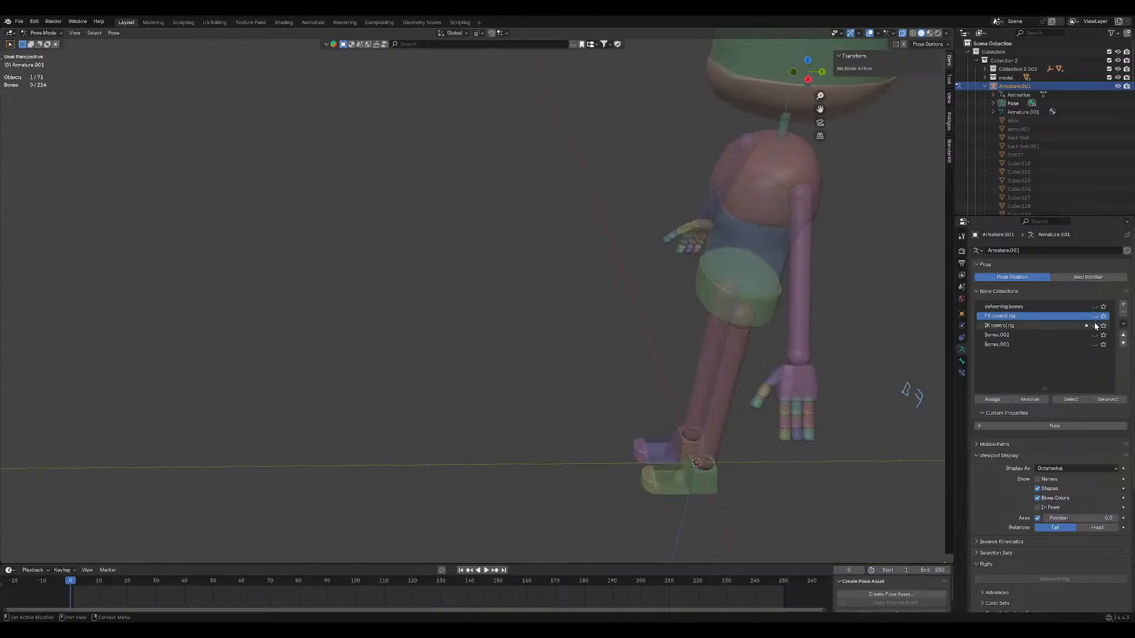
click(1095, 326)
middle_drag(716, 483, 530, 391)
click(527, 378)
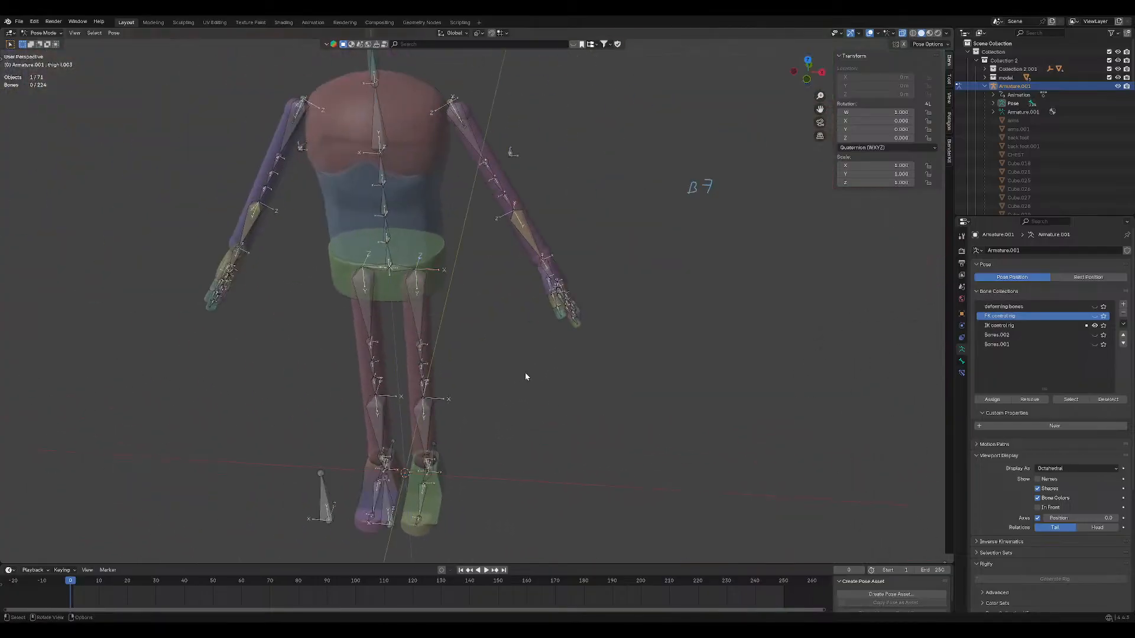
shift+middle_drag(541, 264, 542, 281)
mouse_move(518, 323)
shift+middle_down()
mouse_move(526, 352)
mouse_move(595, 371)
shift+middle_up()
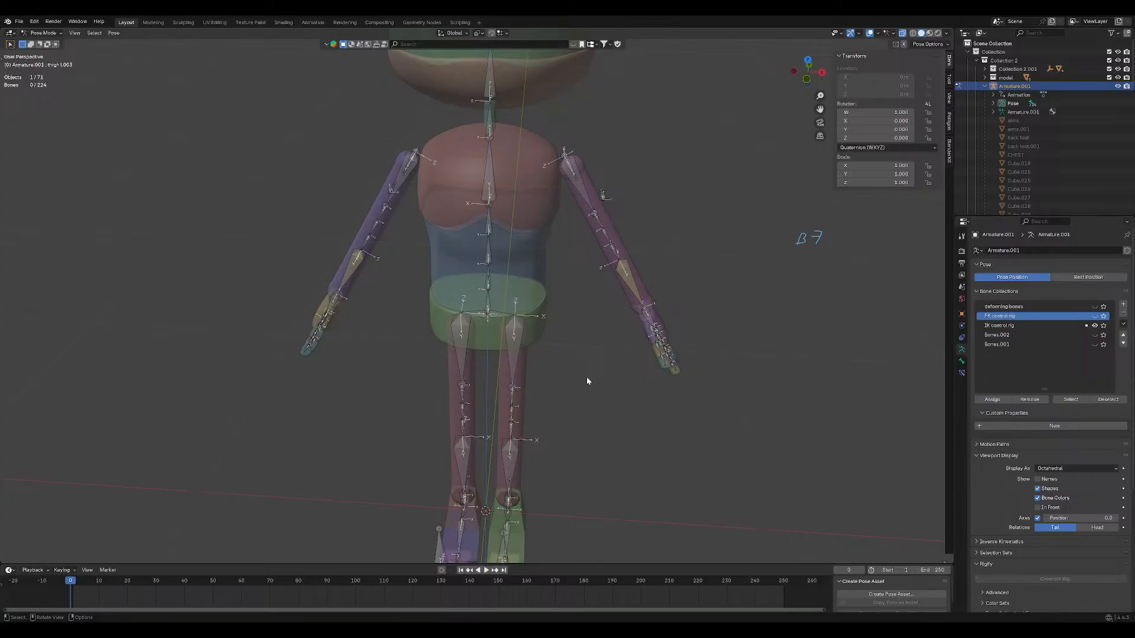
Hide the IK control rig, show Bones.001, and test-rotate its torso control rings, cancelling the rotation.
click(1095, 325)
click(1095, 335)
click(1095, 344)
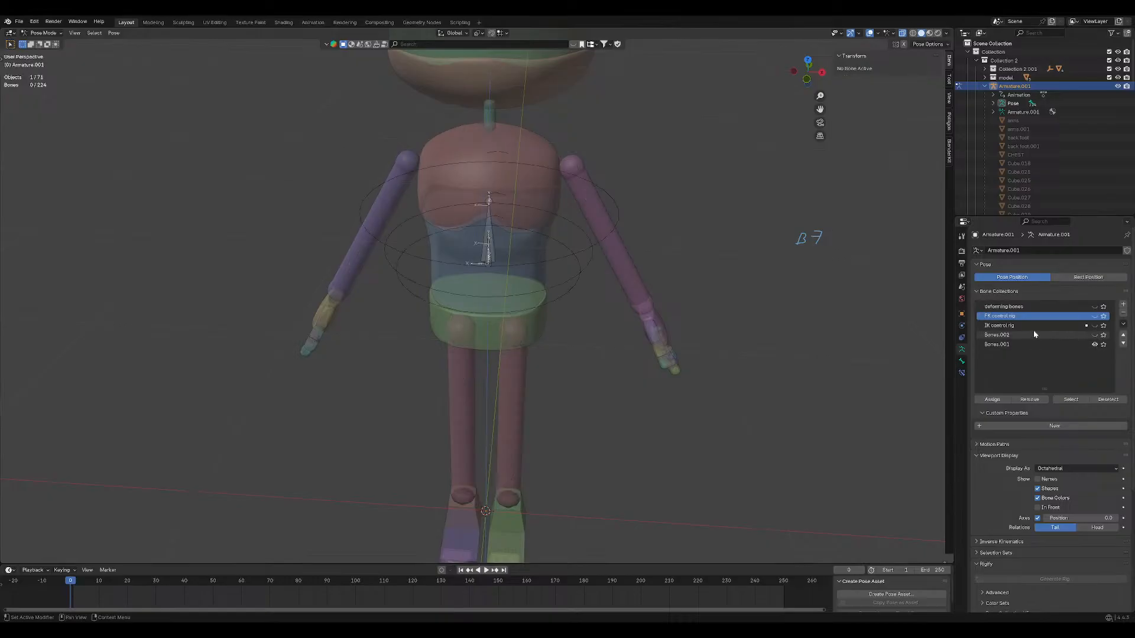
scroll(562, 322, up, 2)
click(538, 275)
scroll(537, 274, down, 2)
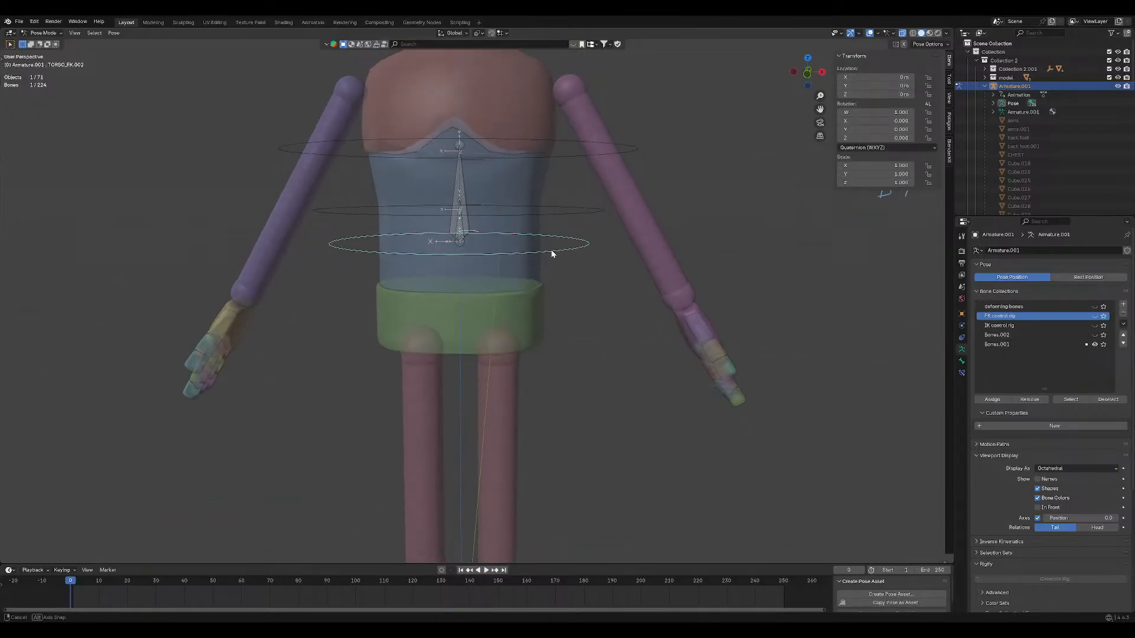
scroll(551, 250, down, 3)
scroll(514, 313, up, 4)
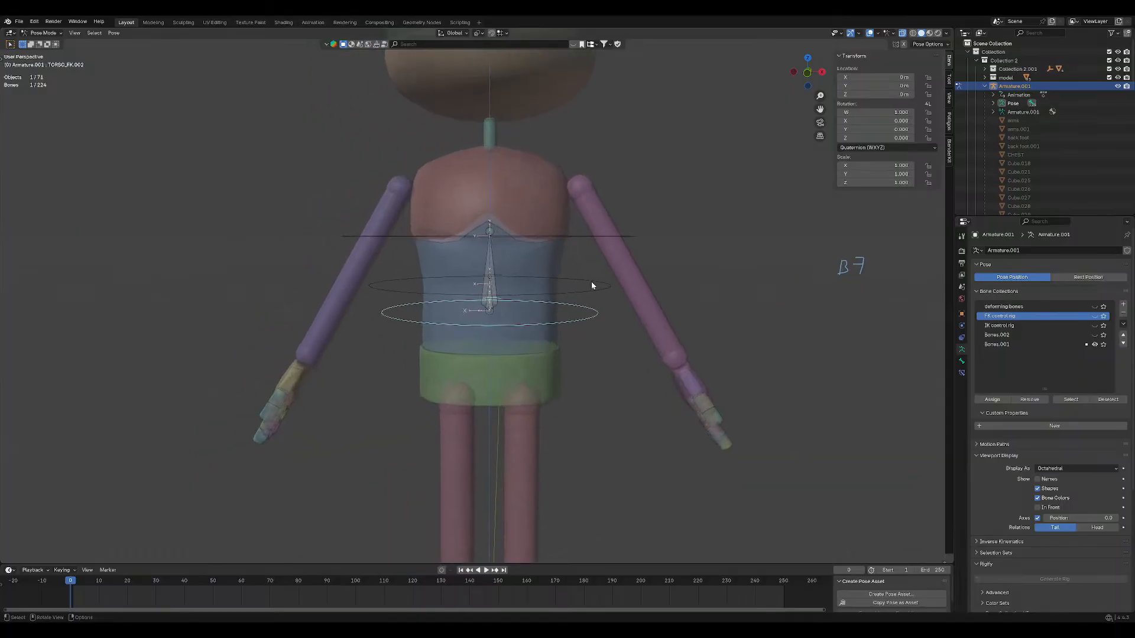
key(r)
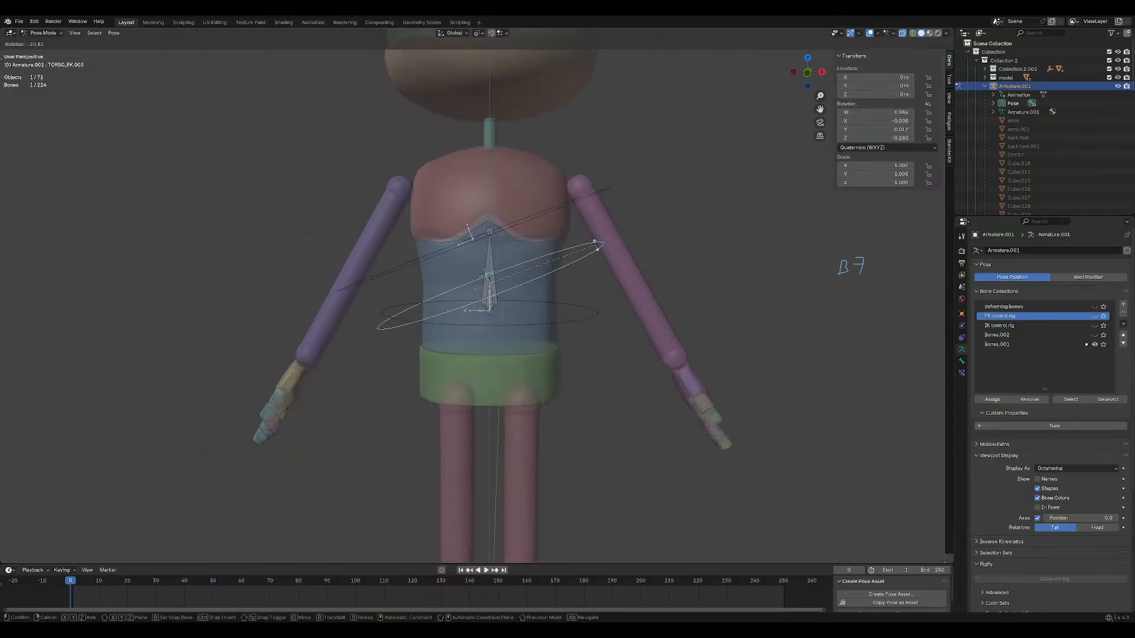
key(Escape)
click(597, 236)
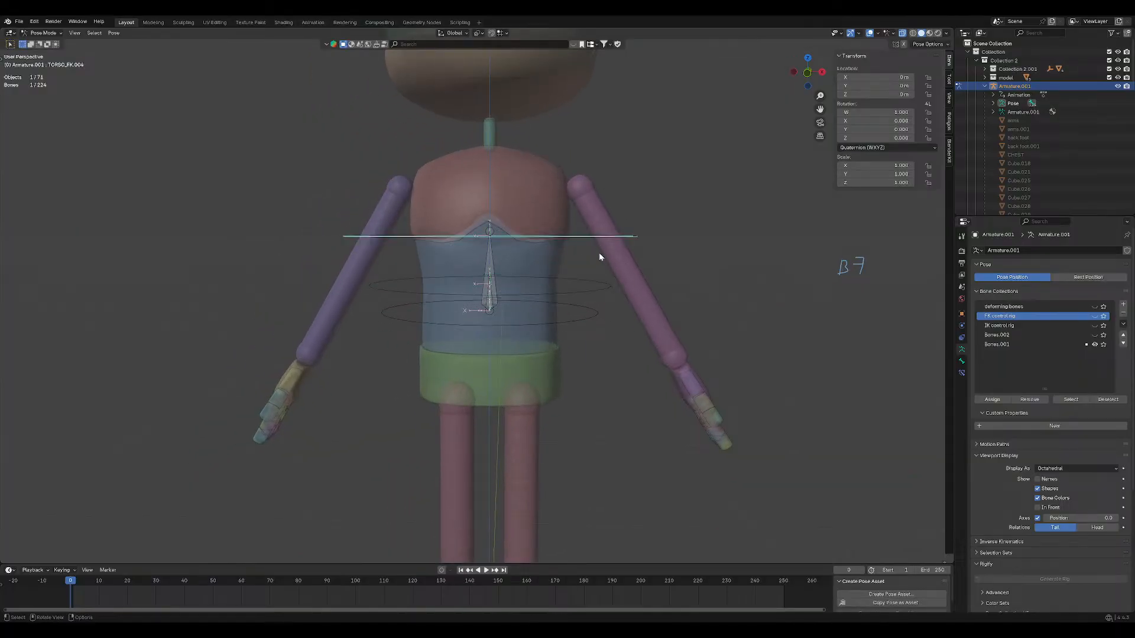
Hide Bones.001, show Bones.002, and test-move its root bone between the feet, cancelling the move.
click(1094, 344)
click(1089, 336)
click(1095, 335)
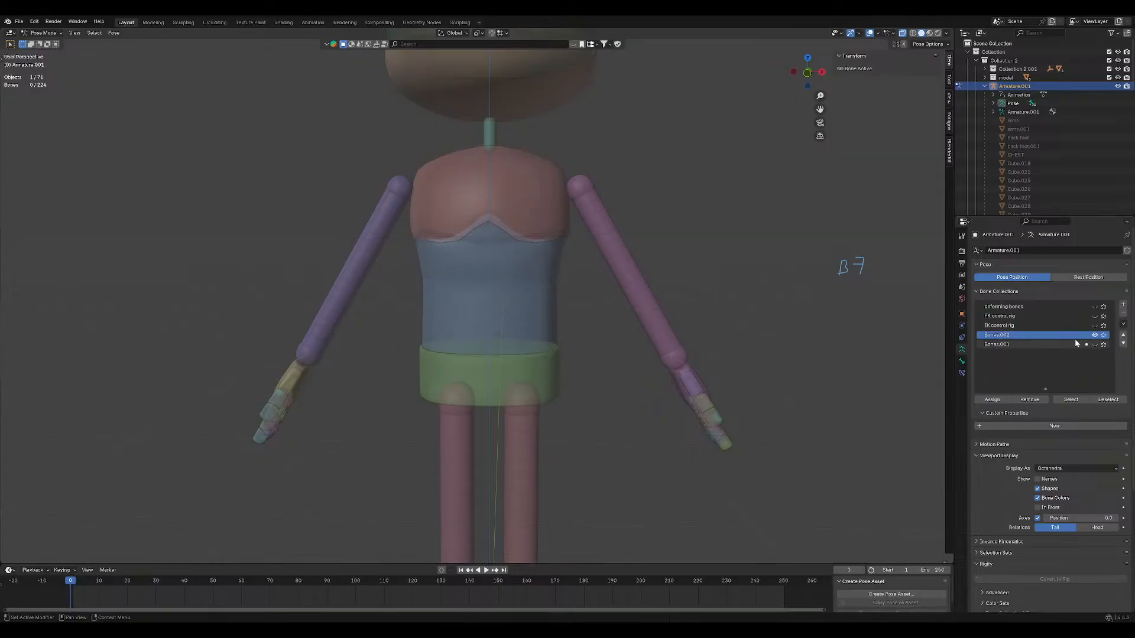
scroll(565, 380, down, 5)
scroll(559, 470, up, 3)
click(559, 467)
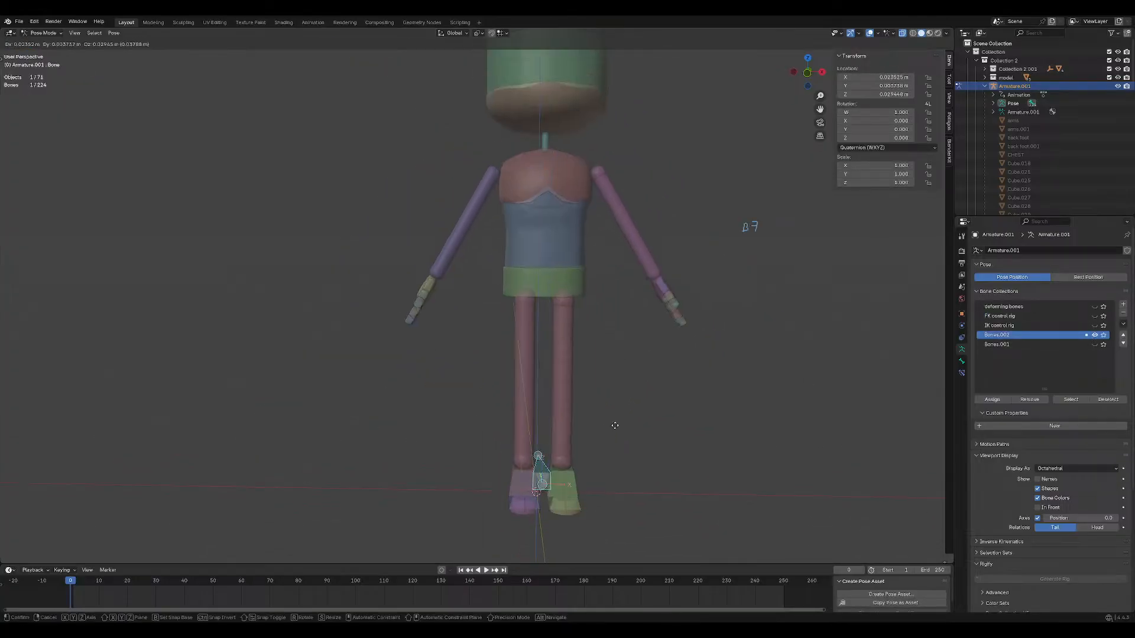
scroll(558, 467, down, 3)
key(g)
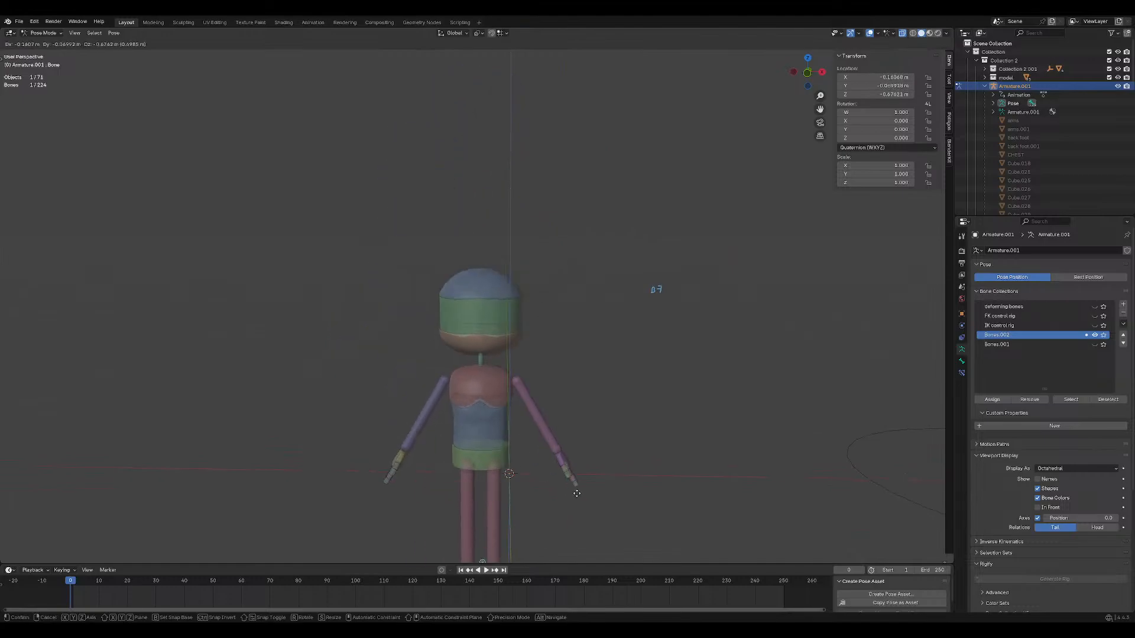
right_click(559, 343)
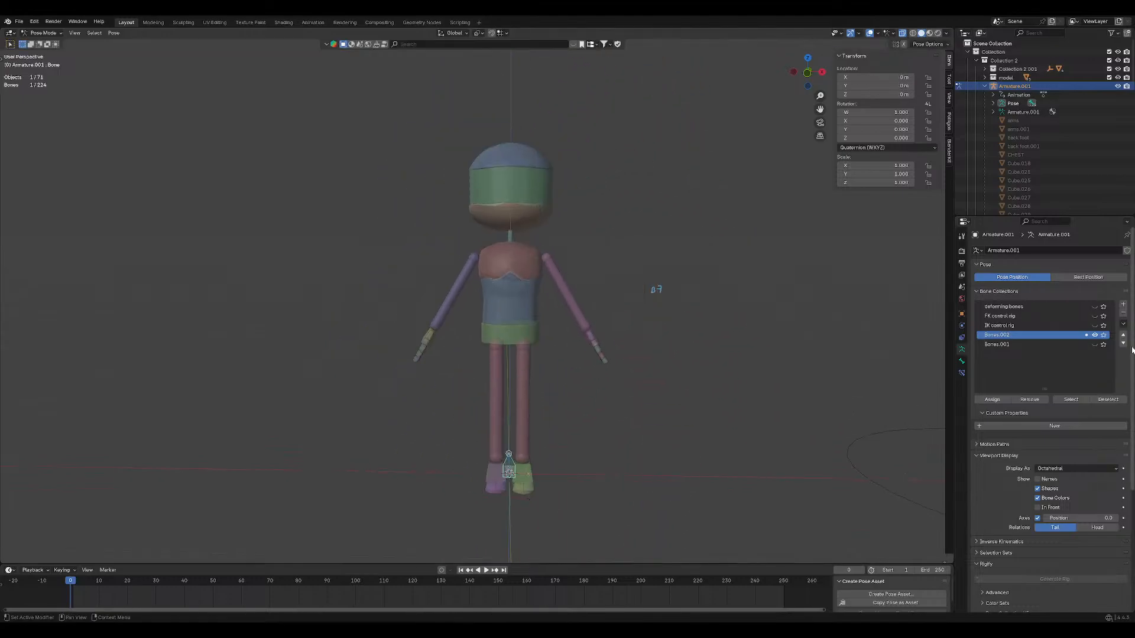
Hide the Bones.002 collection and rename it "move everything lol".
click(1095, 335)
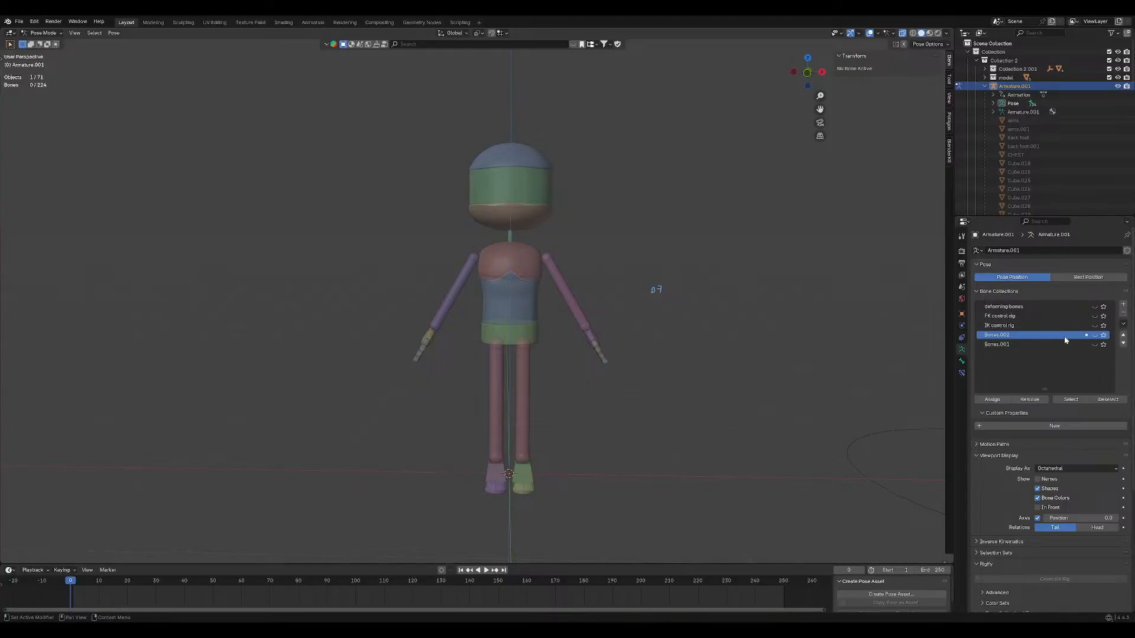
double_click(1038, 337)
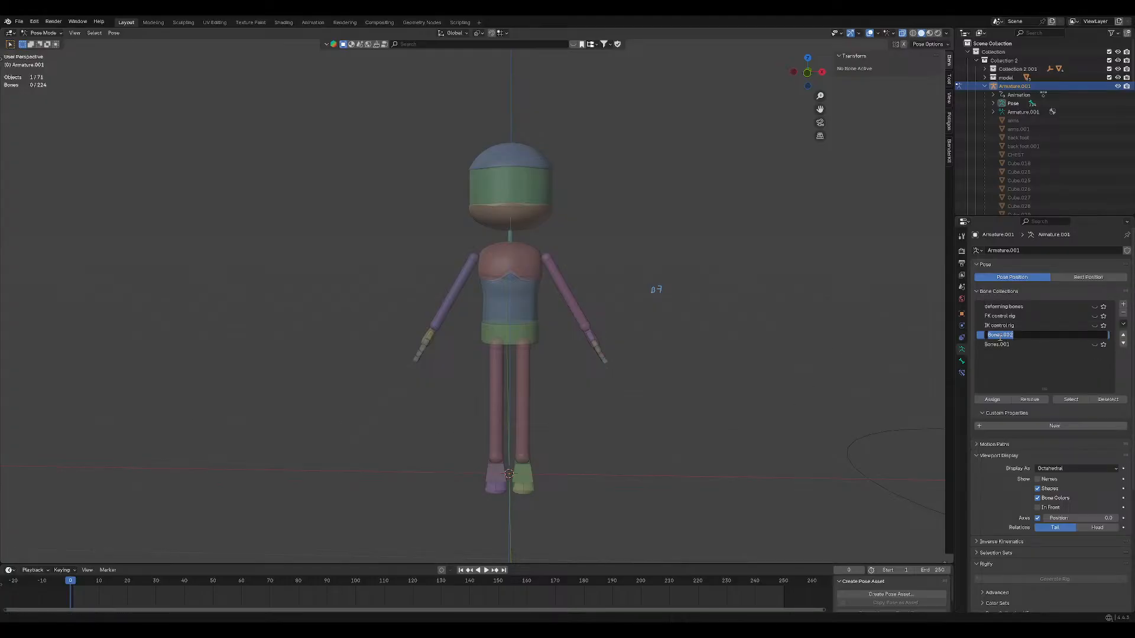
text(move everything lol)
key(Return)
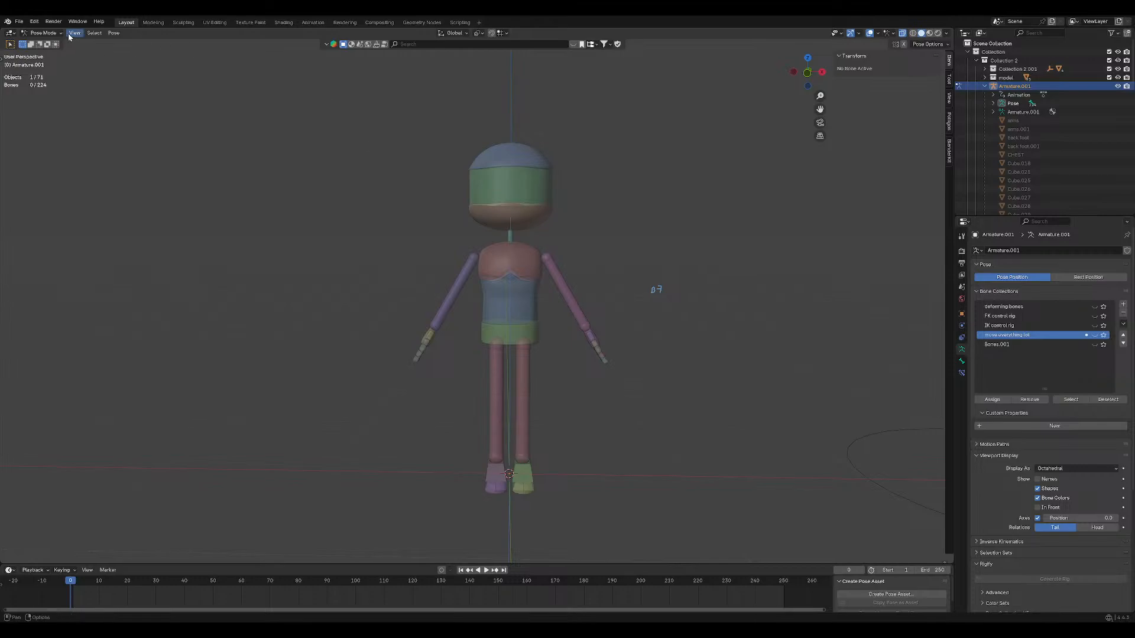
Switch the armature to Object Mode and turn off the X-ray display of the character.
click(48, 33)
click(47, 43)
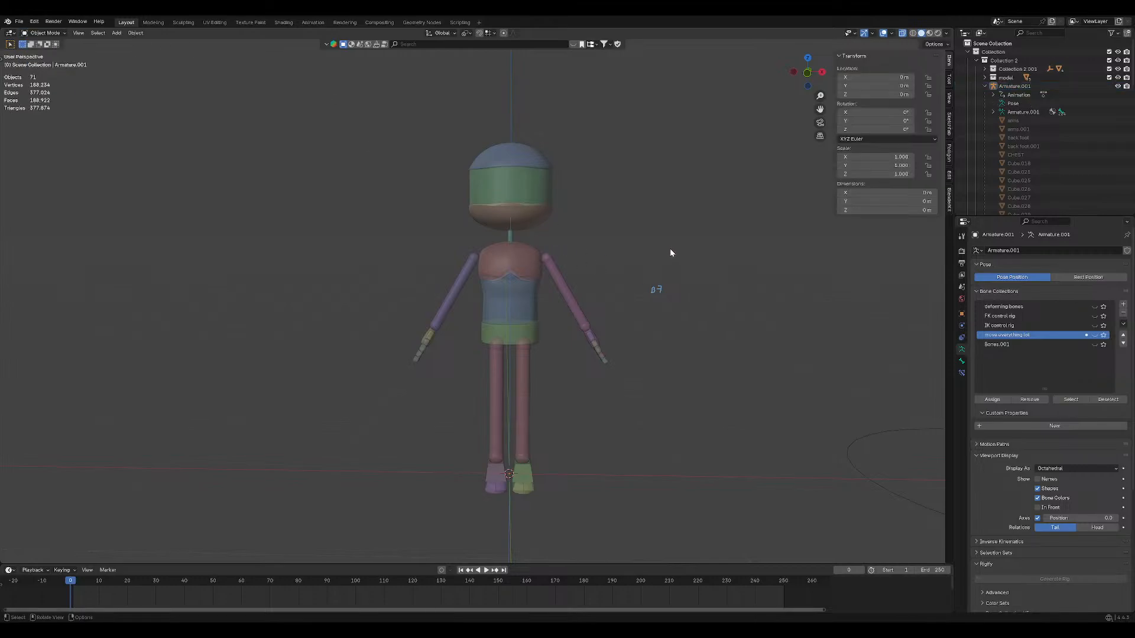
shift+middle_drag(670, 250, 663, 266)
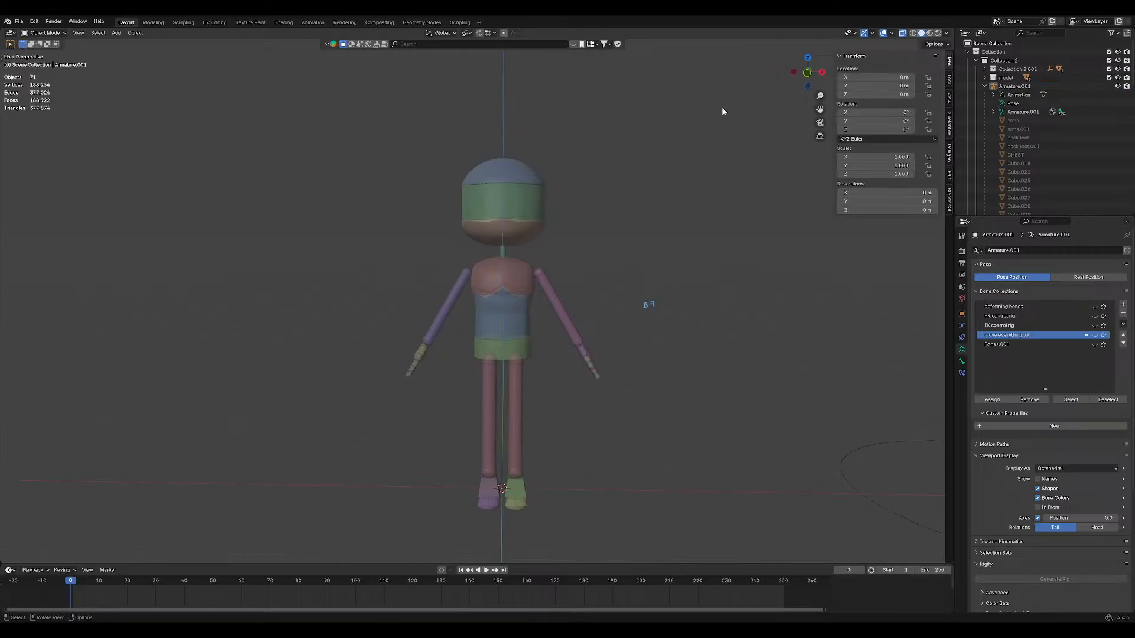
scroll(668, 203, up, 3)
shift+middle_drag(574, 219, 705, 150)
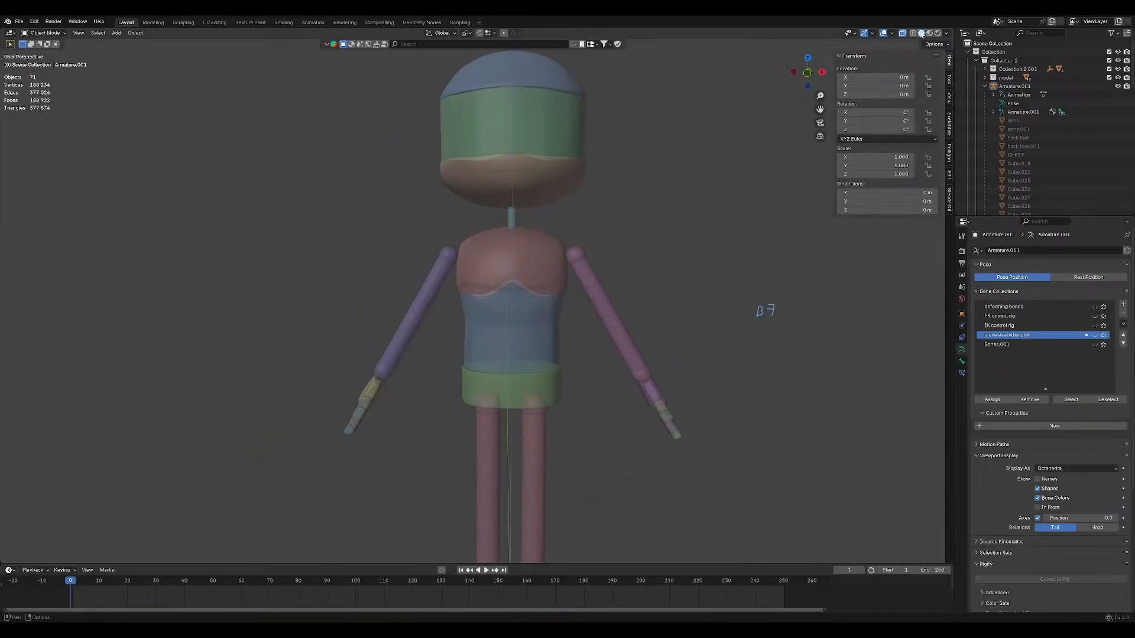
scroll(523, 295, up, 2)
key(alt+z)
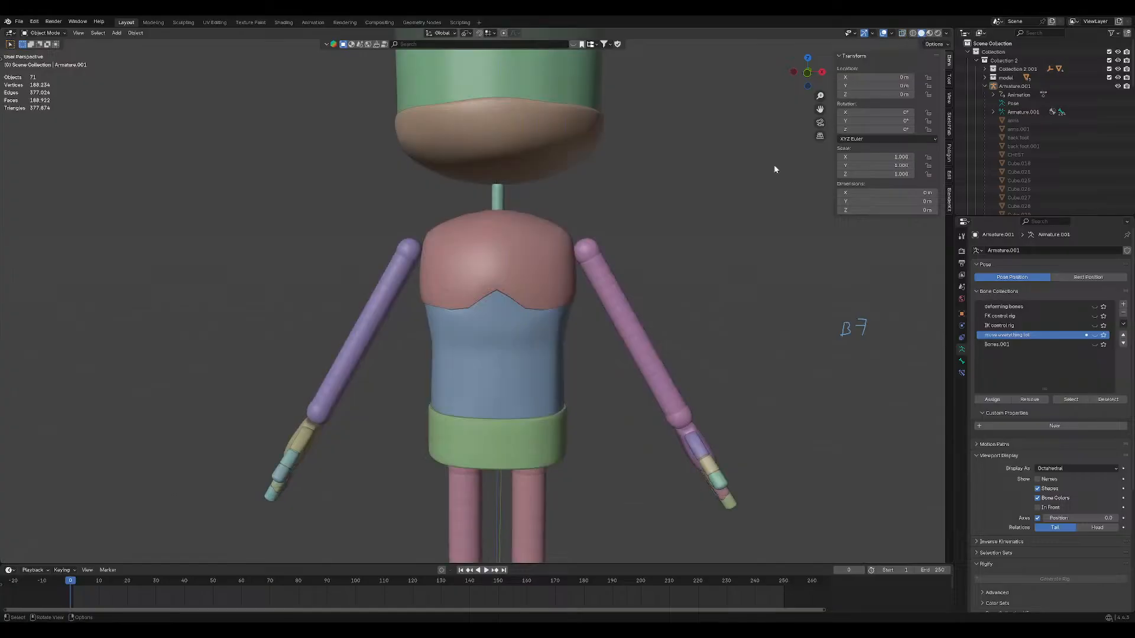
Select the arms.001 mesh, test-move it twice while cancelling each move, and deselect it.
scroll(608, 292, down, 3)
shift+middle_drag(647, 279, 529, 339)
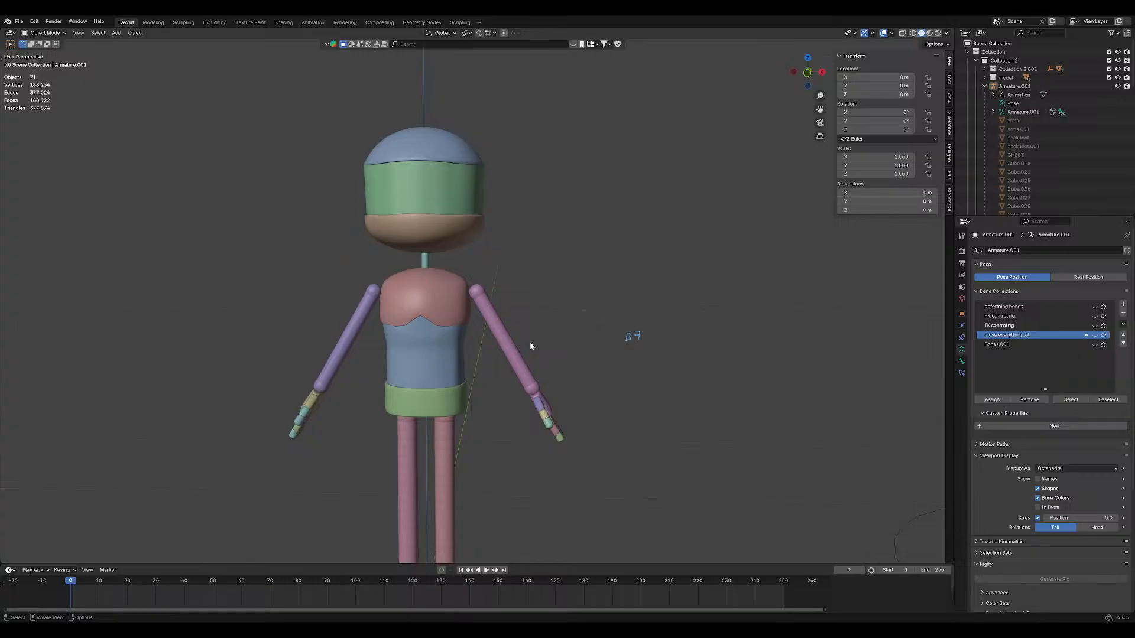
scroll(510, 348, down, 4)
scroll(471, 444, down, 1)
scroll(465, 445, up, 5)
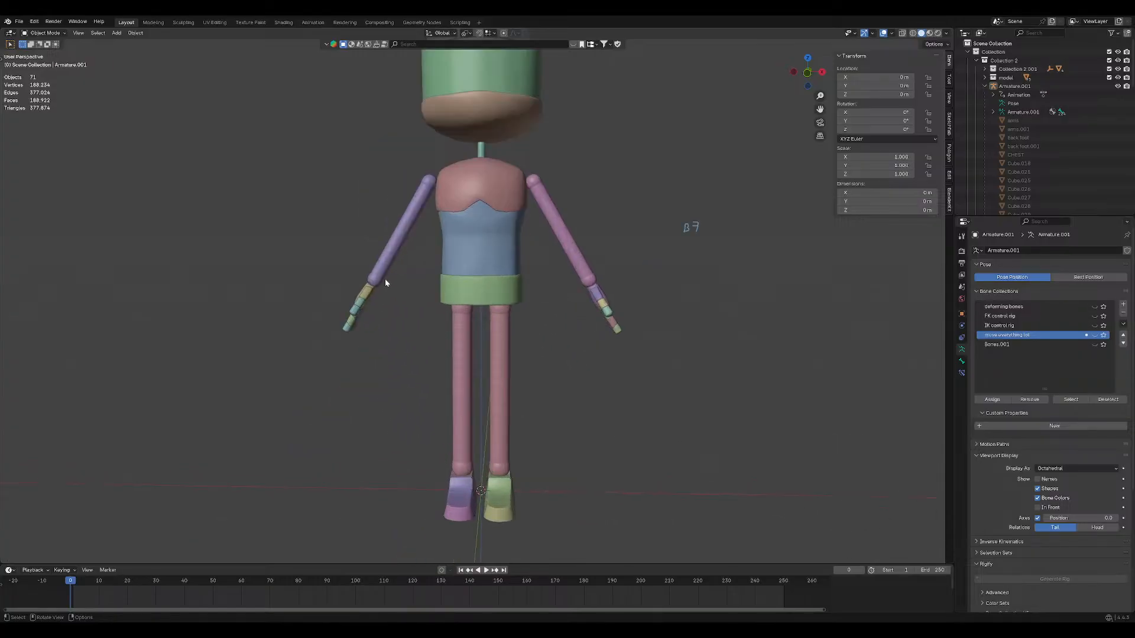
click(412, 223)
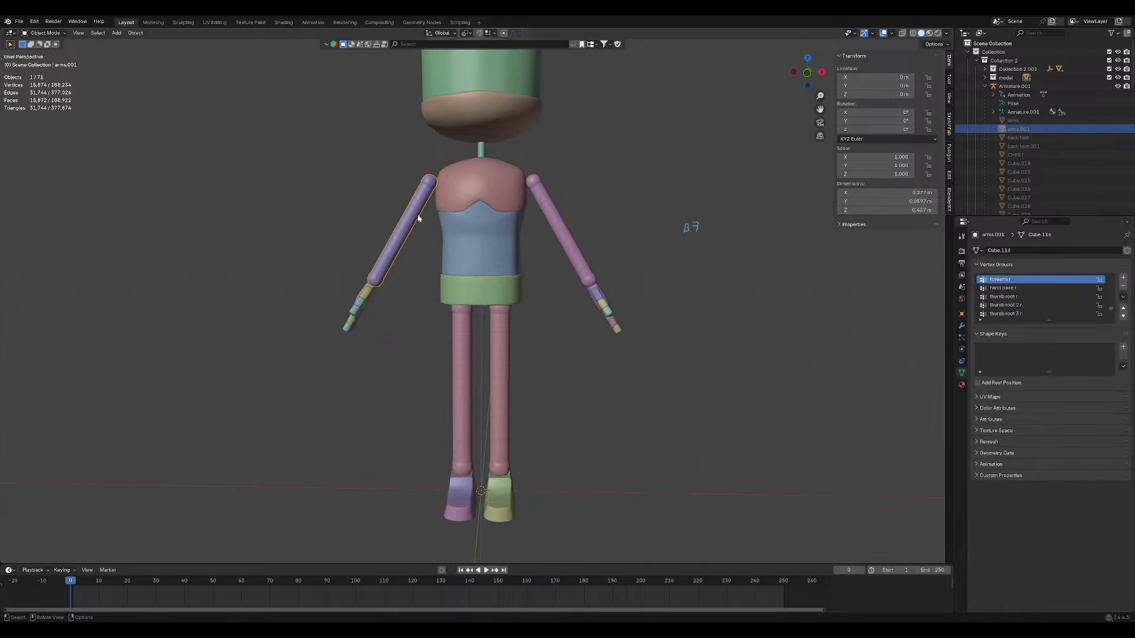
key(g)
right_click(406, 262)
key(g)
right_click(426, 246)
shift+middle_drag(425, 246, 434, 319)
click(639, 243)
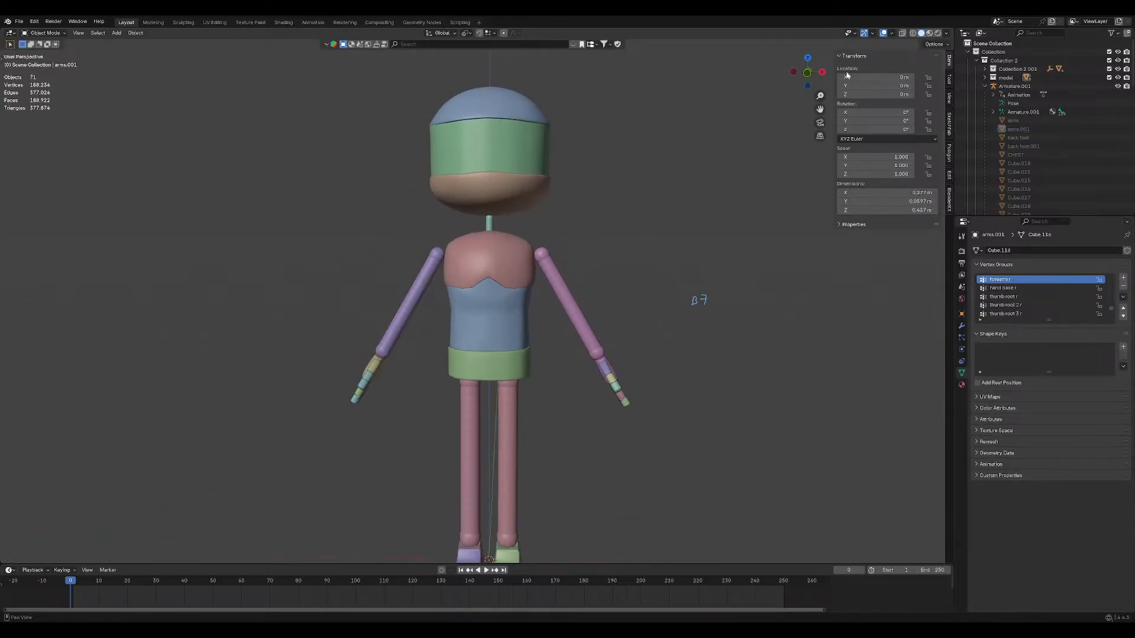
Compare the character with and without X-ray, and check the bone collections of the armature.
click(903, 33)
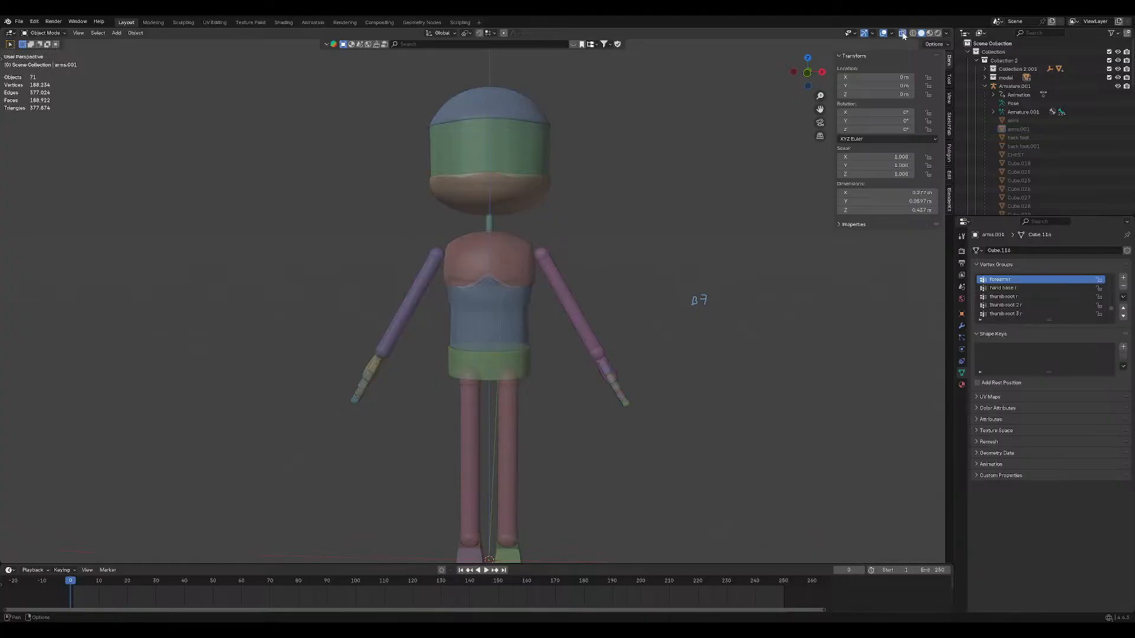
click(903, 34)
click(903, 34)
click(902, 34)
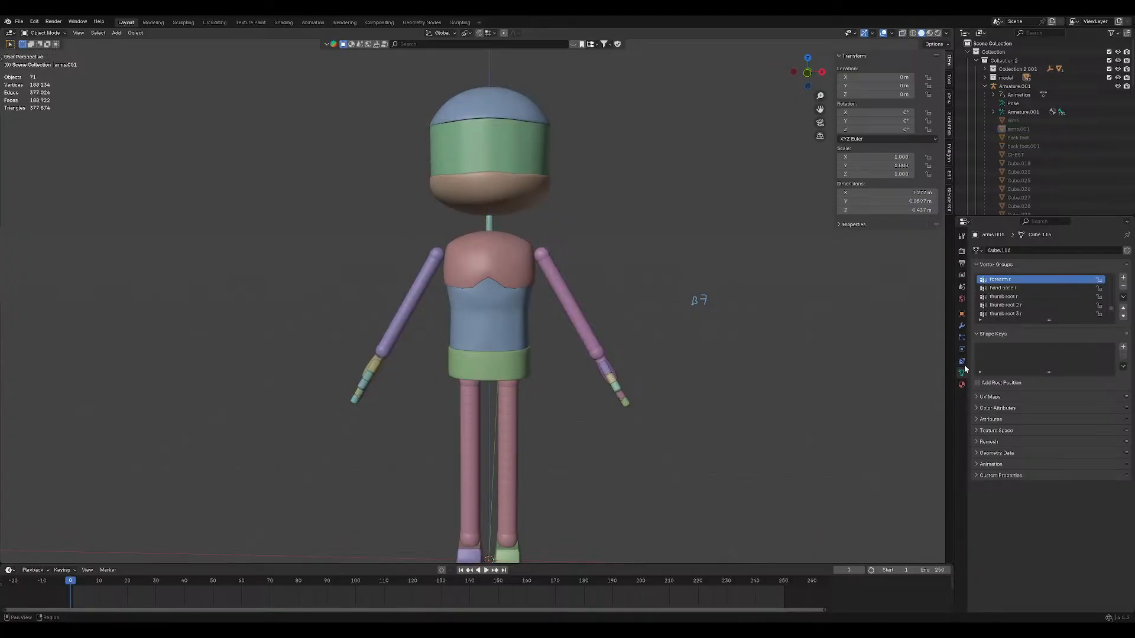
click(1023, 88)
scroll(775, 378, up, 2)
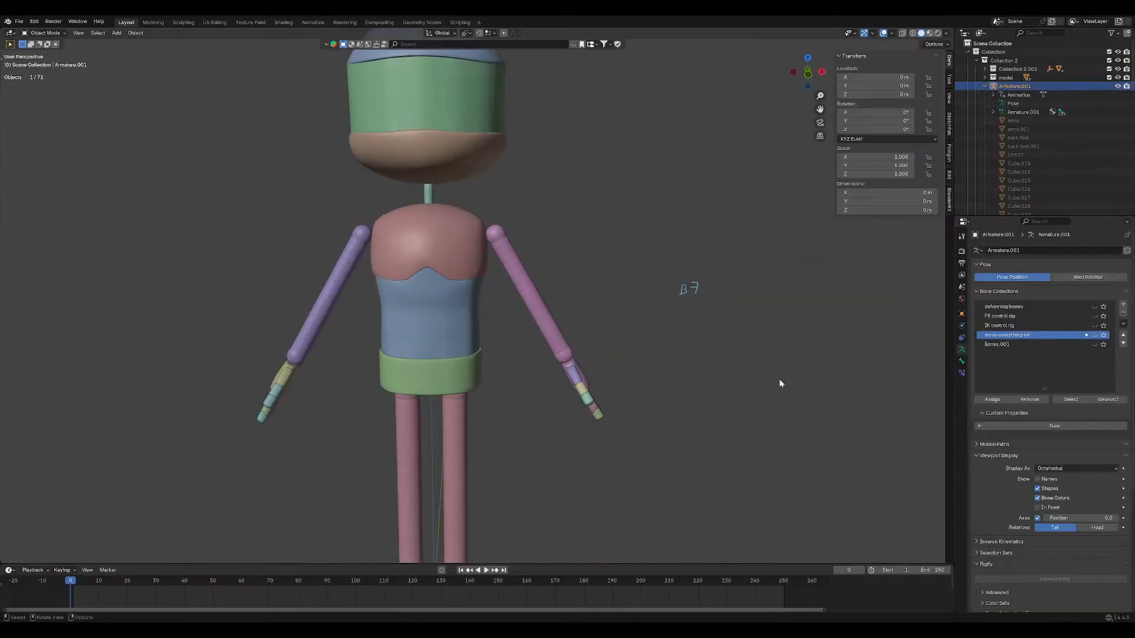
click(744, 395)
shift+middle_drag(745, 395, 756, 393)
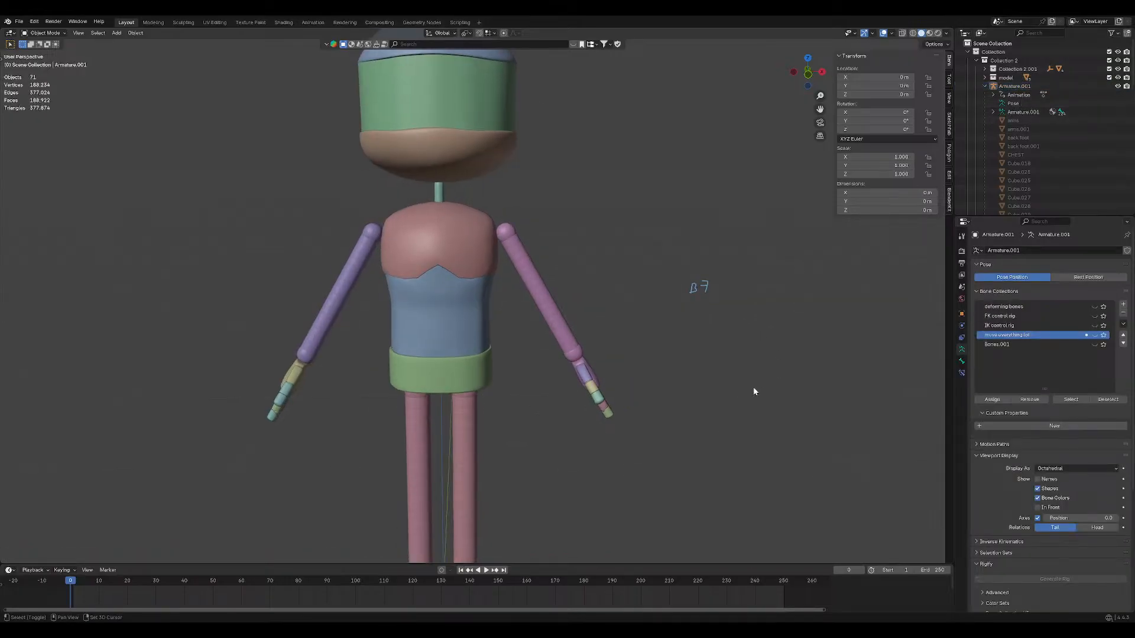
Check the chest and neck meshes, and examine the gap between the foot and toe up close from the side.
click(1017, 78)
click(446, 258)
shift+middle_drag(597, 214, 639, 175)
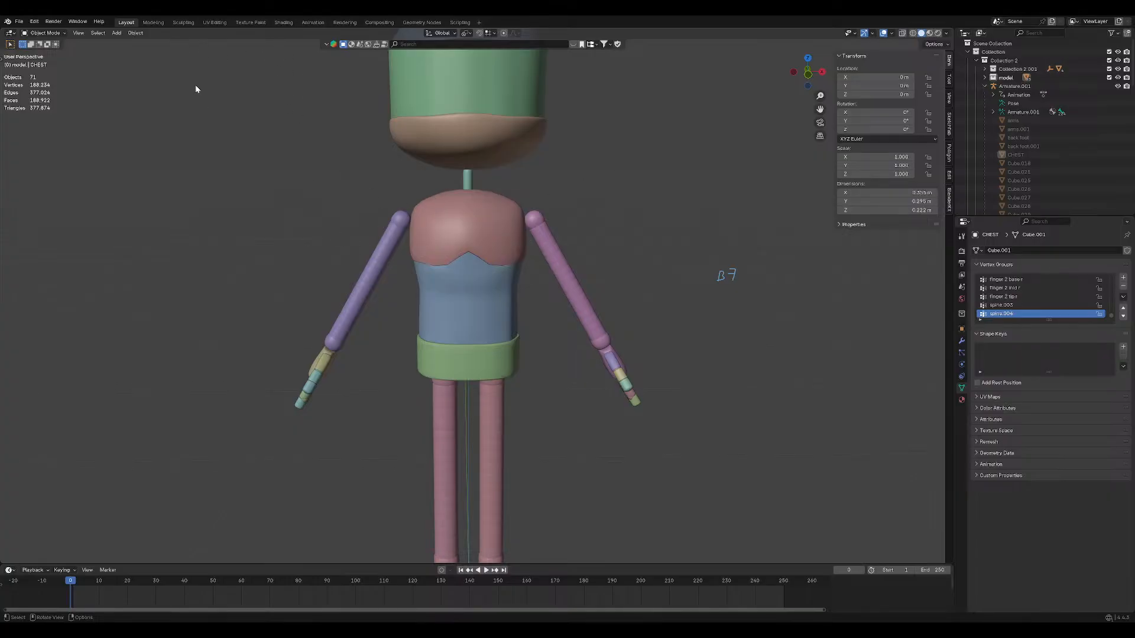
scroll(487, 232, down, 5)
scroll(457, 246, up, 4)
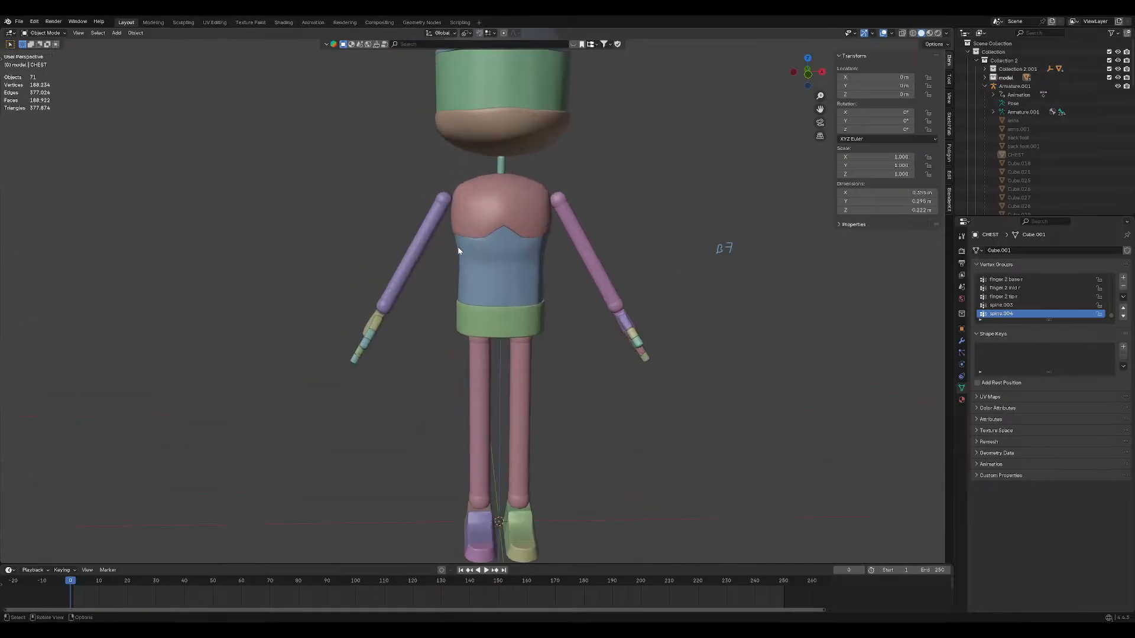
click(506, 158)
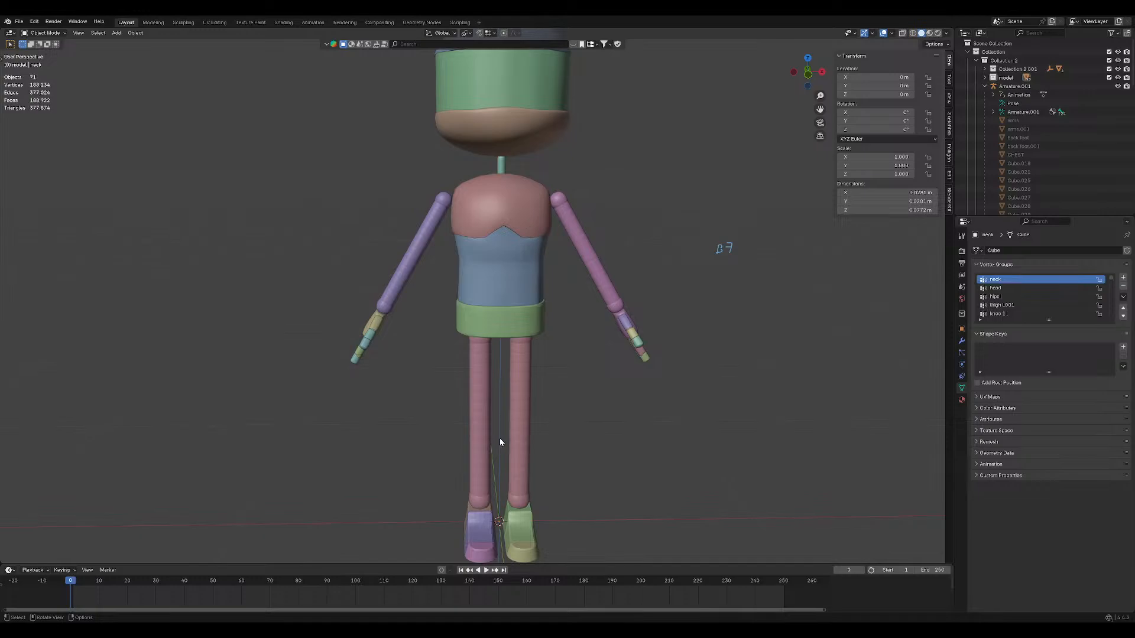
scroll(526, 433, up, 8)
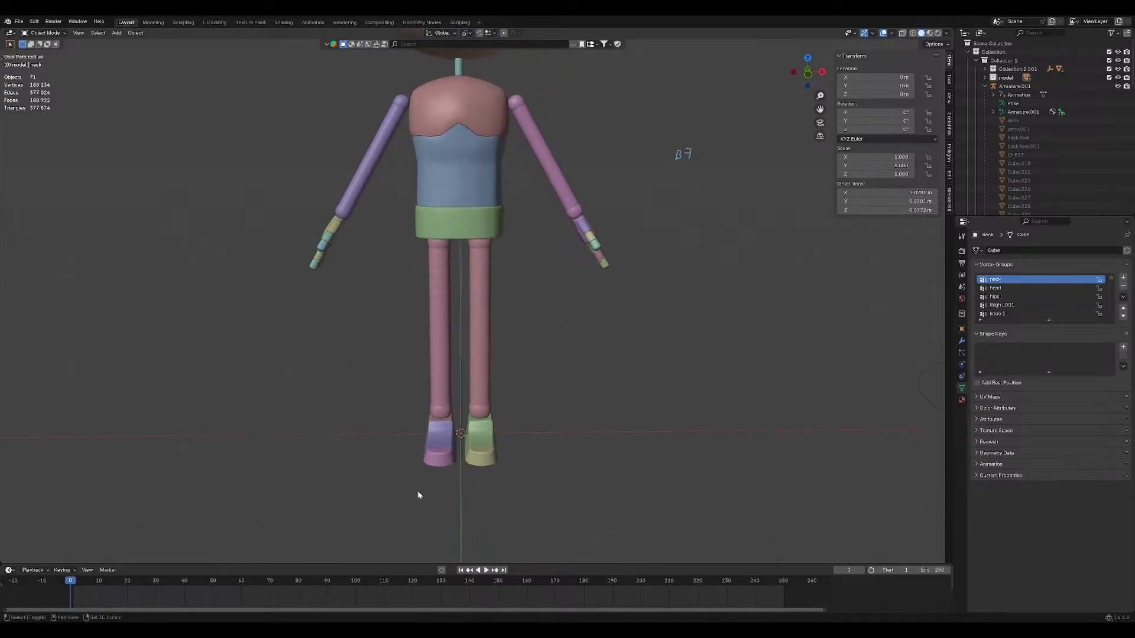
middle_drag(456, 388, 593, 293)
scroll(509, 306, up, 6)
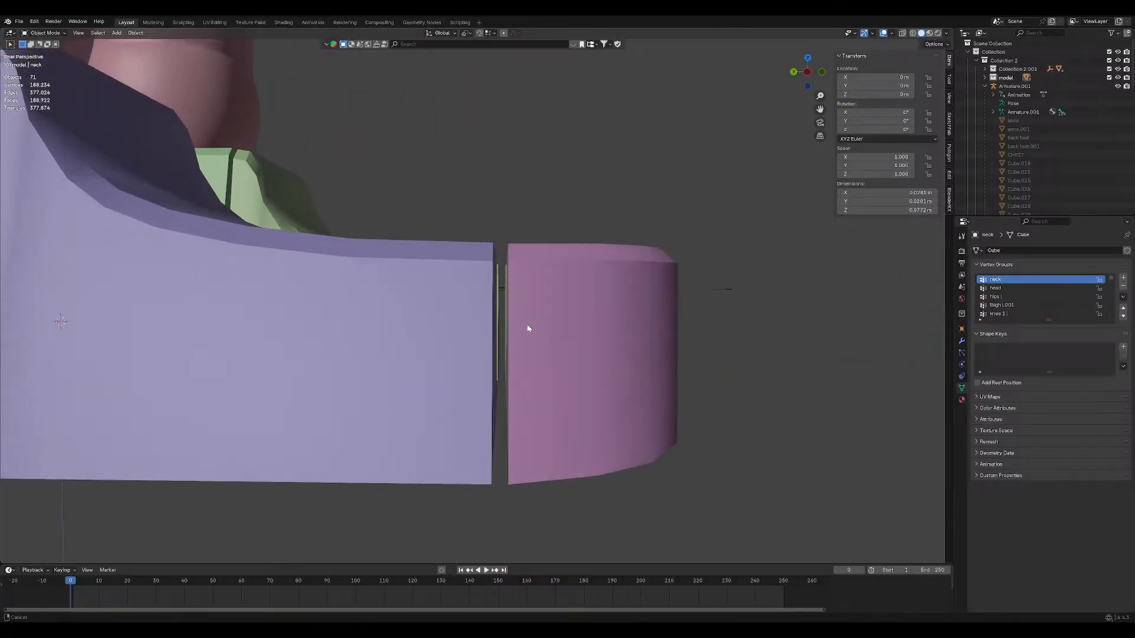
Check the front and mid foot meshes of both feet with X-ray display on, and turn X-ray off again.
scroll(537, 323, down, 7)
mouse_move(497, 321)
shift+middle_down()
mouse_move(623, 329)
mouse_move(611, 332)
mouse_move(610, 135)
mouse_move(528, 198)
mouse_move(492, 346)
mouse_move(555, 372)
mouse_move(484, 321)
shift+middle_up()
click(520, 354)
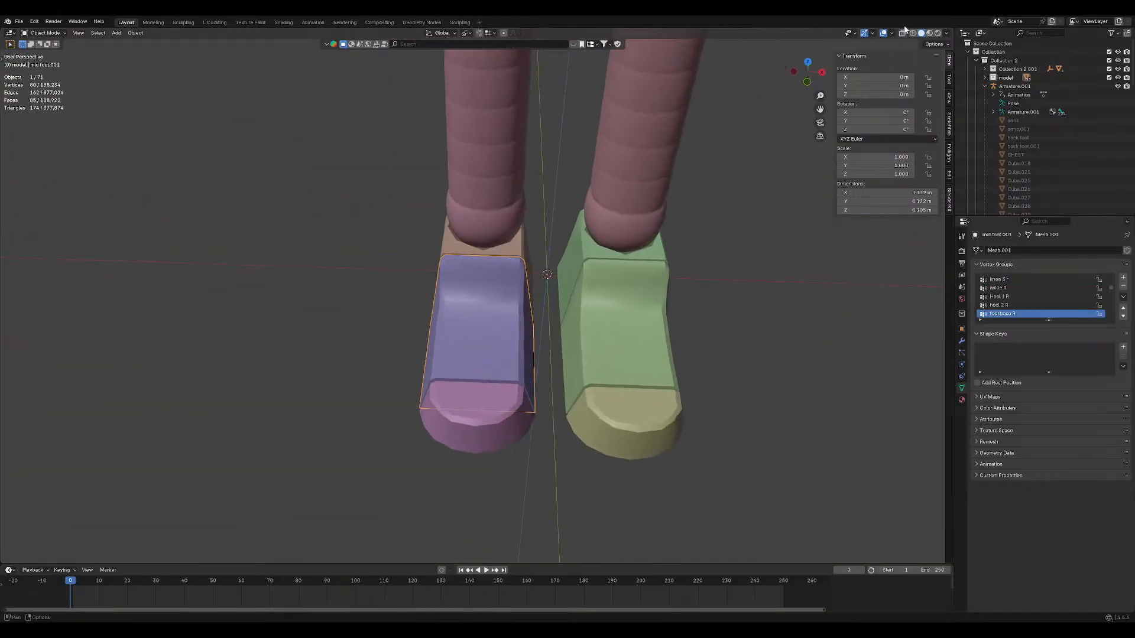
click(901, 33)
click(618, 397)
click(464, 412)
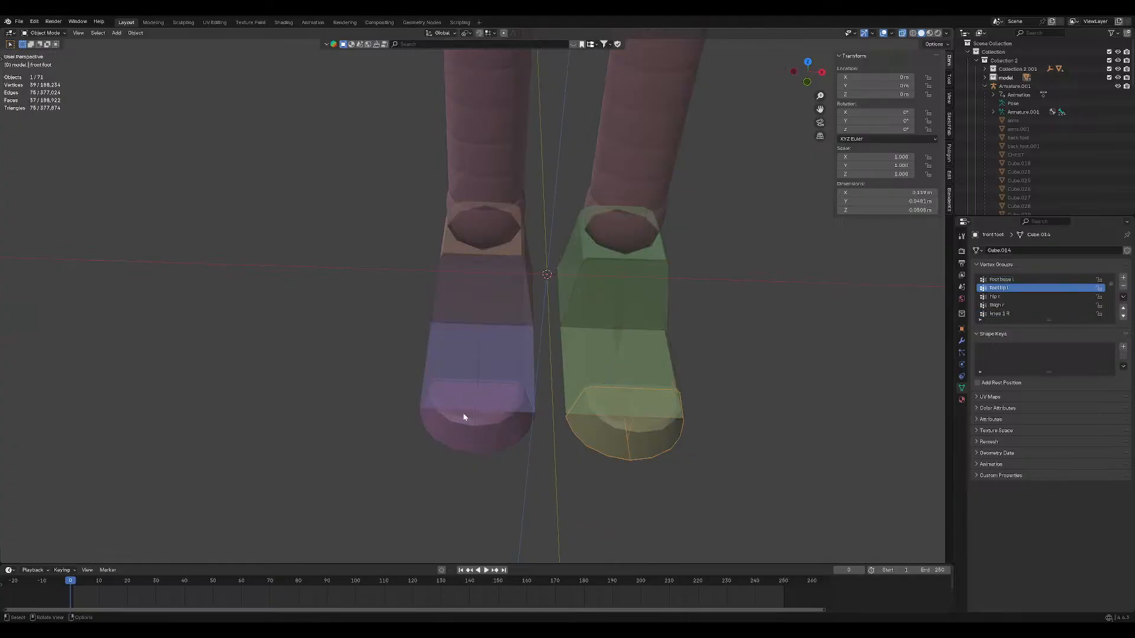
click(494, 349)
click(501, 252)
click(608, 349)
click(484, 450)
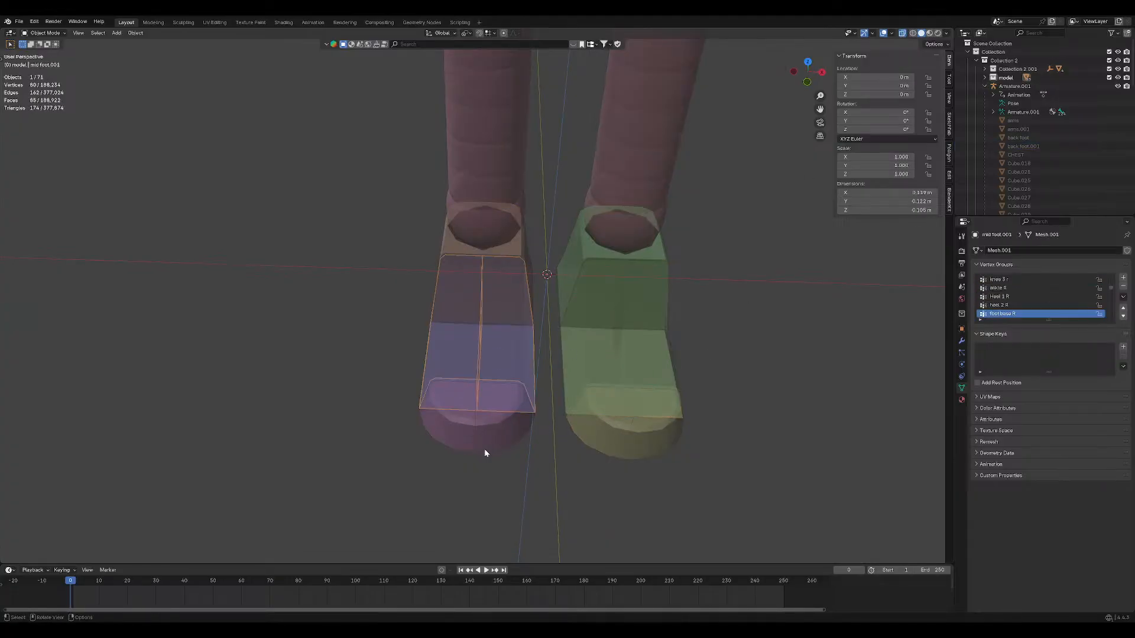
click(633, 400)
scroll(733, 381, up, 3)
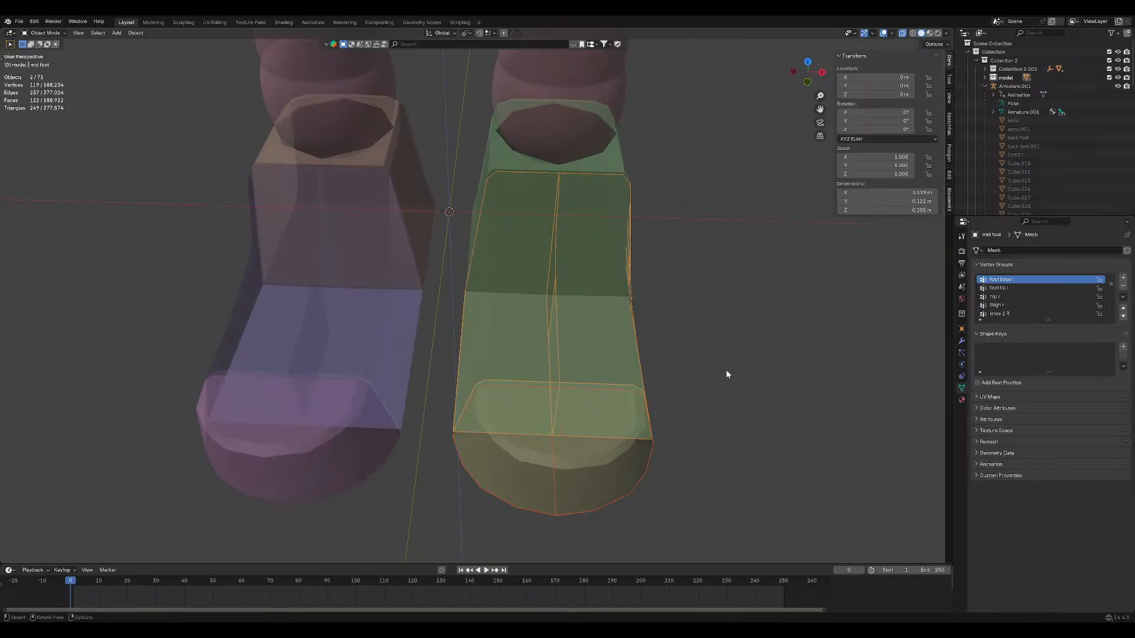
click(724, 381)
click(902, 34)
Merge all vertices of the green mid foot mesh by distance and return to Object Mode.
click(502, 345)
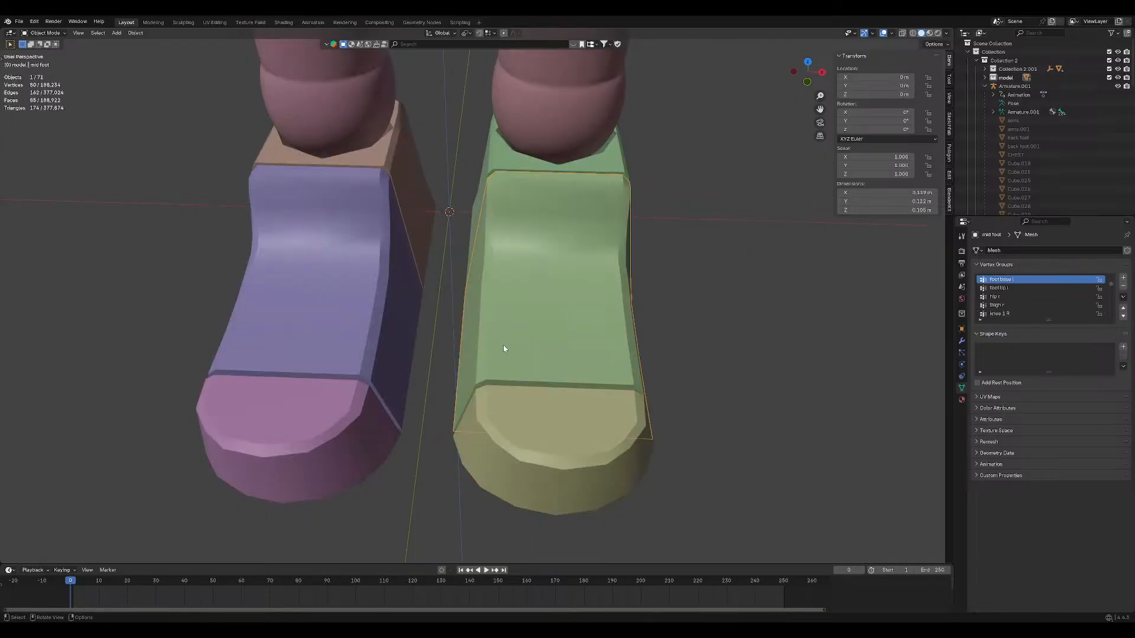
scroll(503, 345, down, 3)
key(Tab)
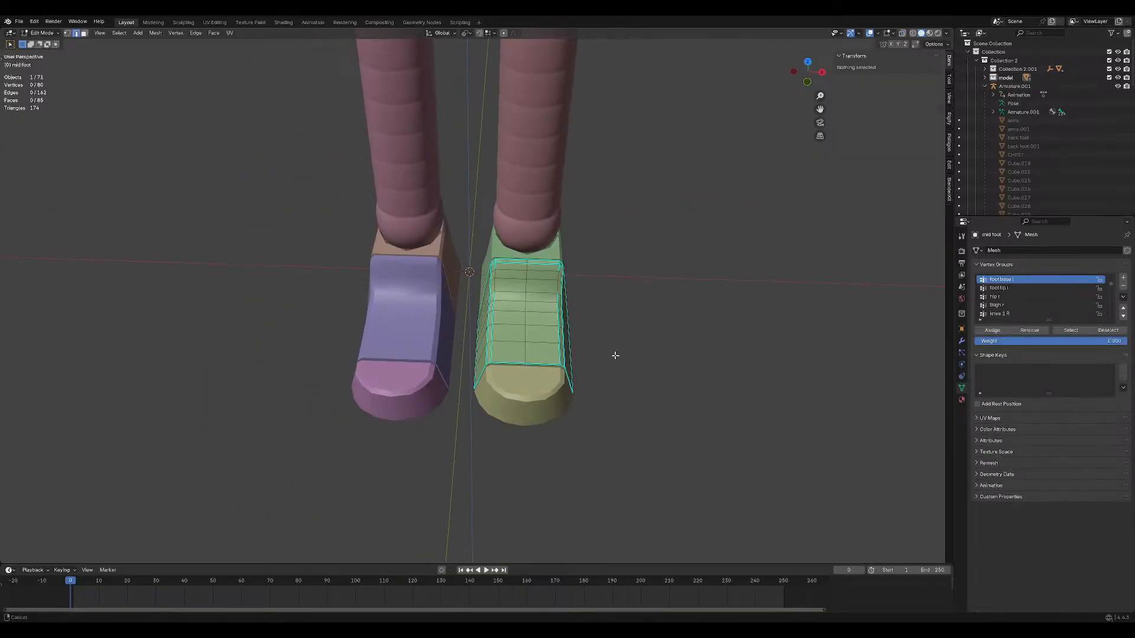
scroll(592, 343, up, 2)
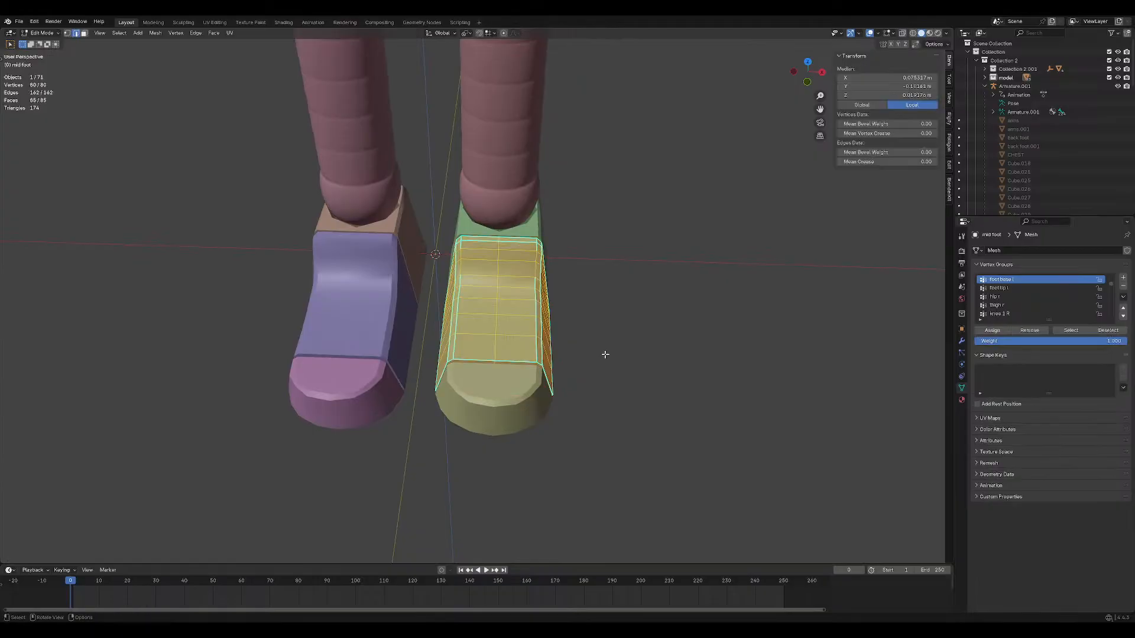
key(m)
click(582, 385)
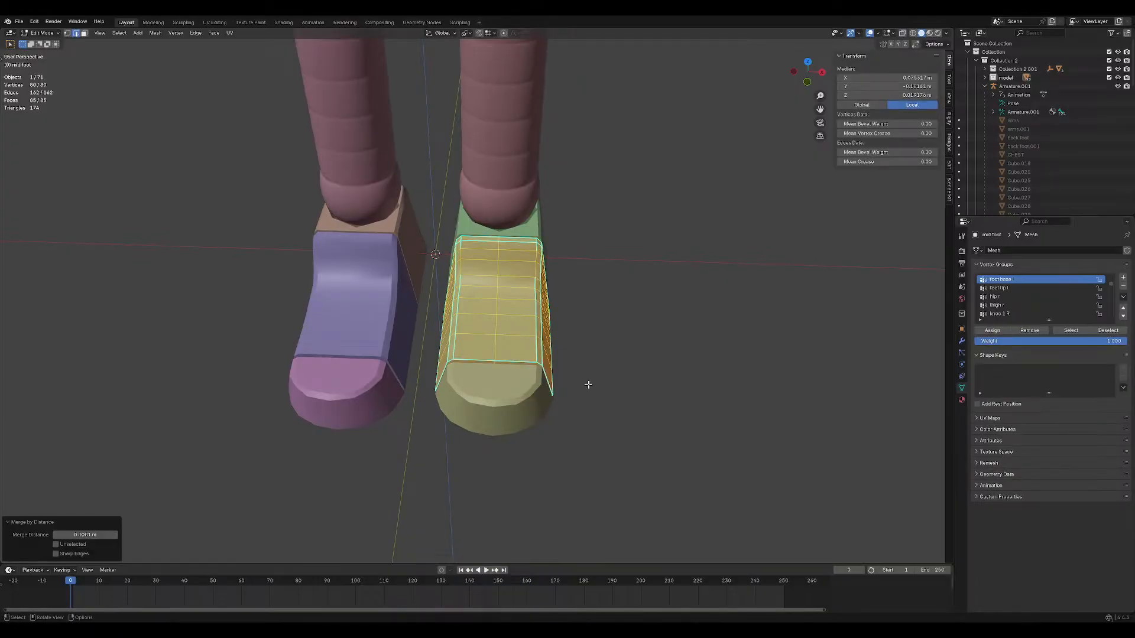
key(alt+a)
key(Tab)
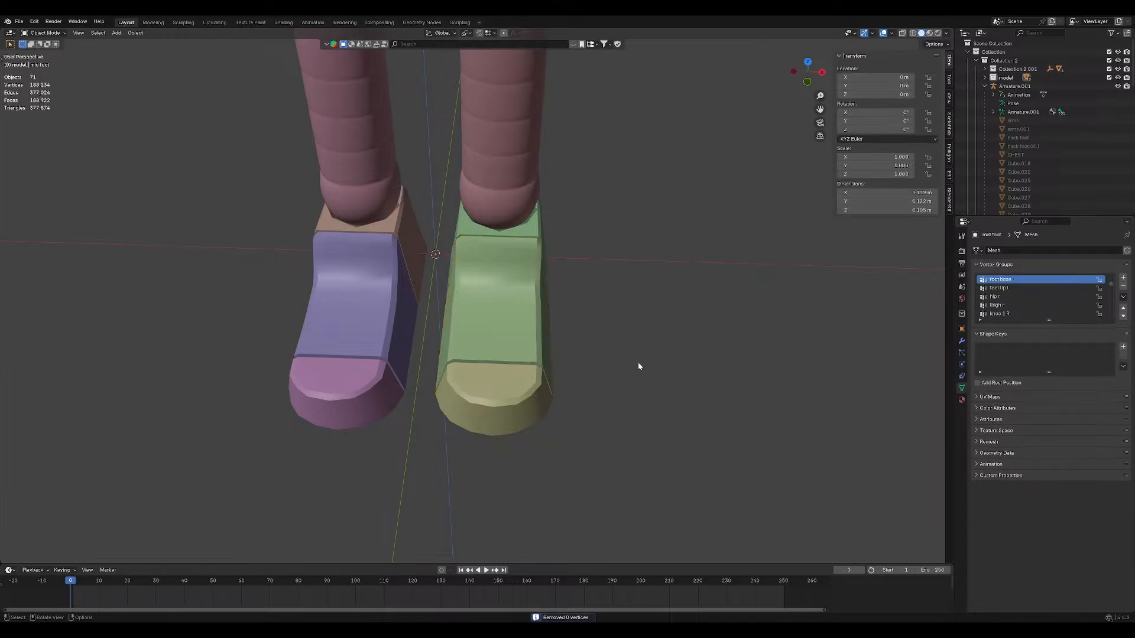
Compare the two mid foot meshes with and without X-ray display by selecting each of them.
key(alt+z)
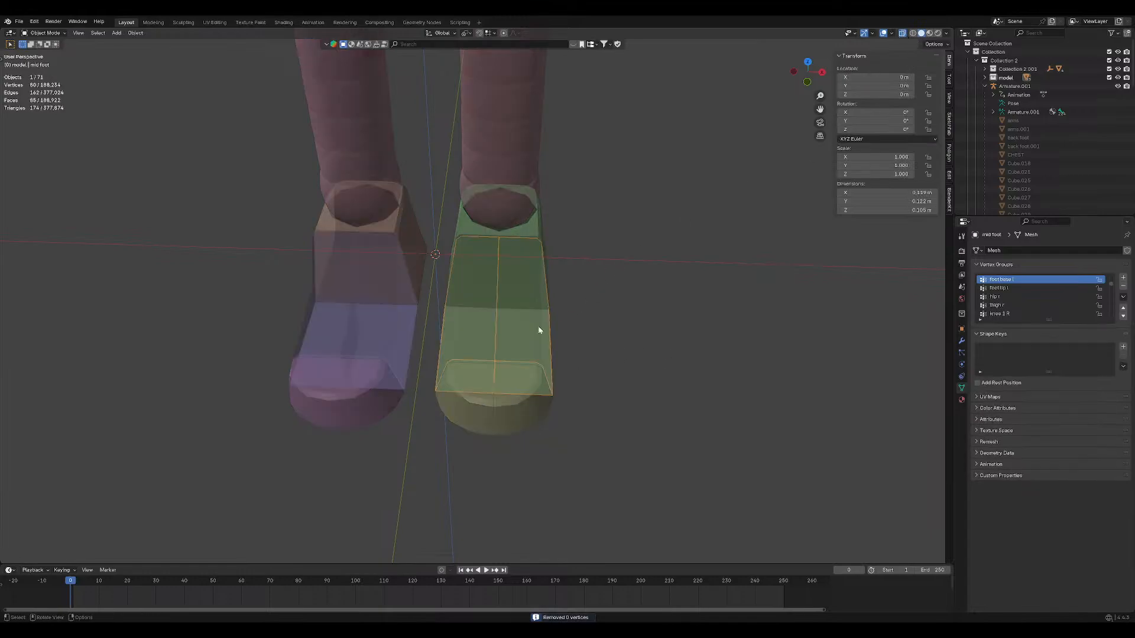
click(619, 327)
scroll(415, 330, up, 2)
click(311, 320)
click(630, 321)
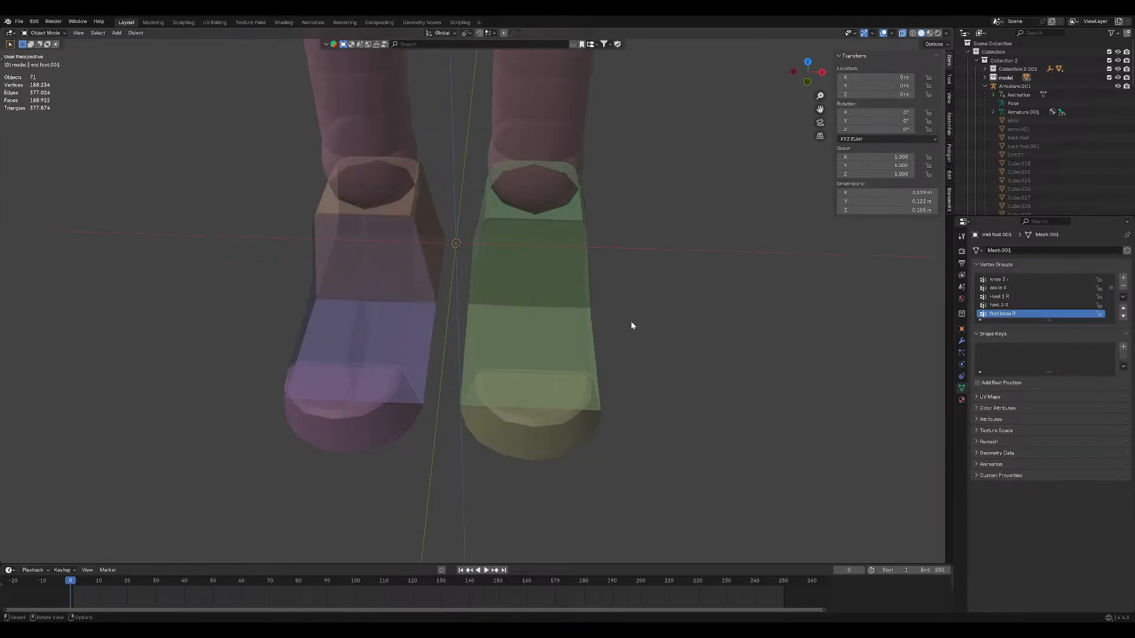
click(538, 327)
middle_drag(537, 327, 633, 349)
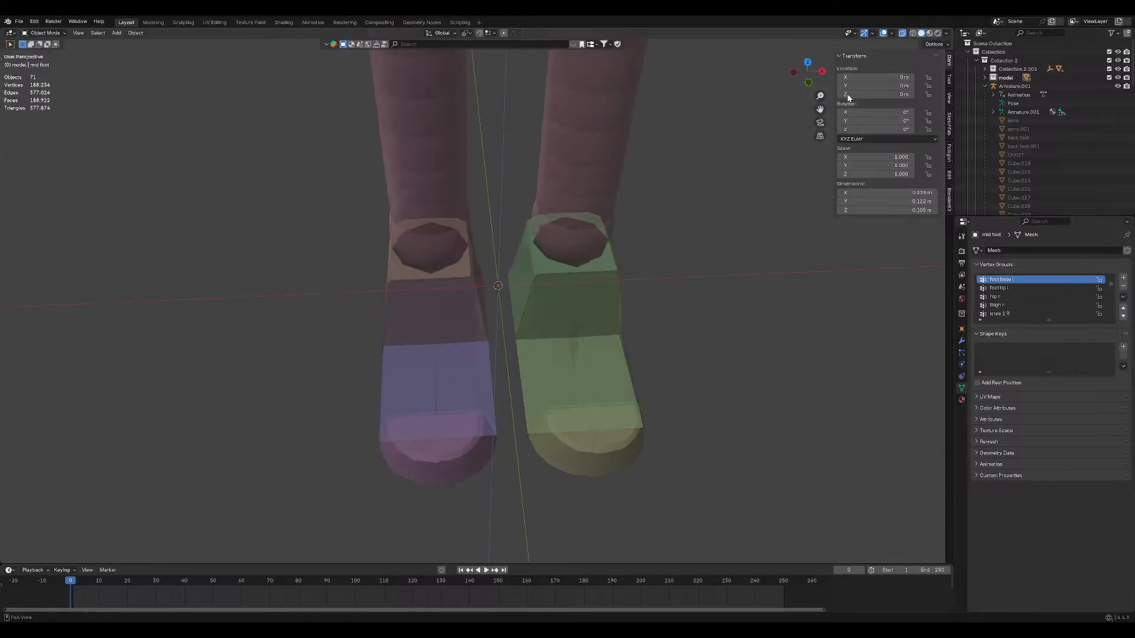
click(902, 34)
click(462, 391)
click(591, 381)
click(463, 378)
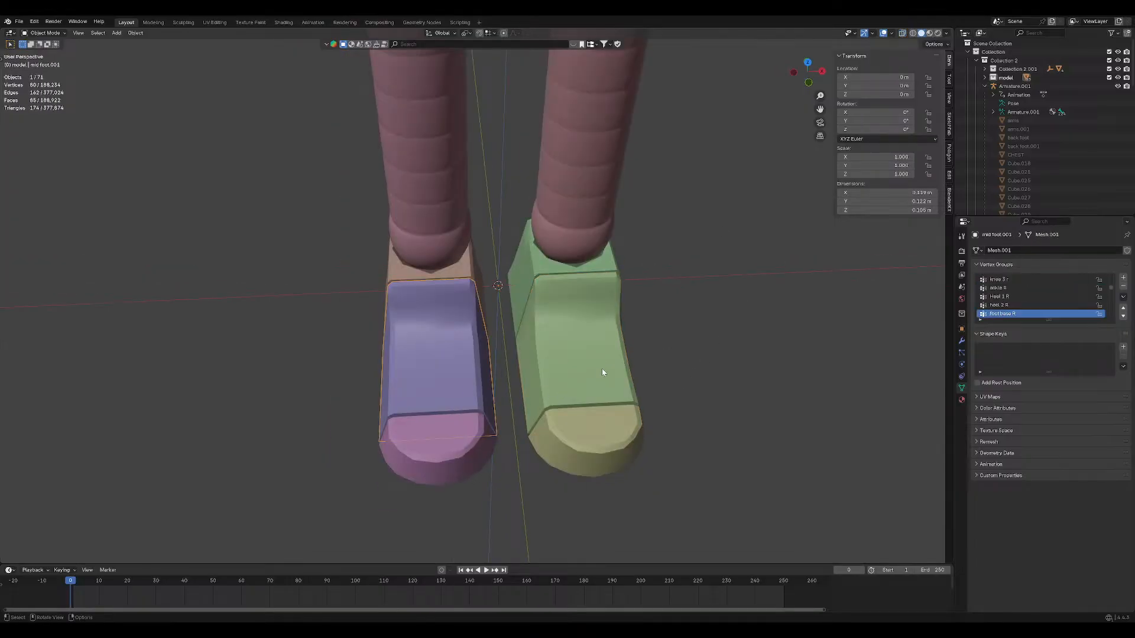
click(602, 373)
click(686, 354)
Check the whole character from the front, selecting the top part of the head and clearing the selection.
middle_drag(688, 354, 597, 269)
scroll(665, 276, down, 6)
shift+middle_drag(552, 272, 466, 509)
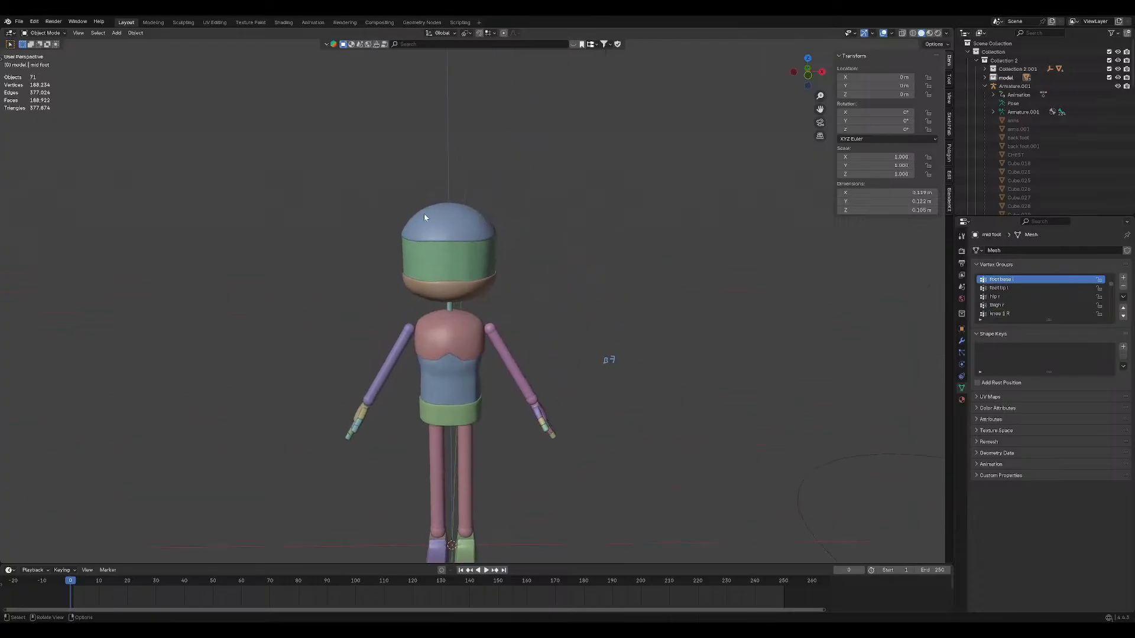
click(425, 216)
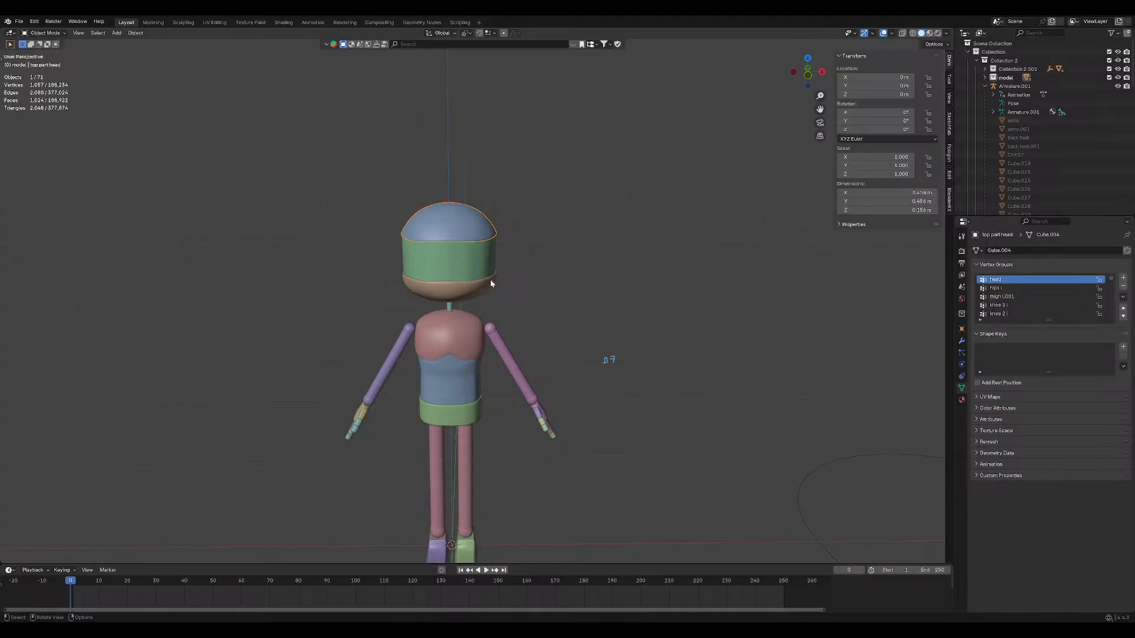
click(491, 152)
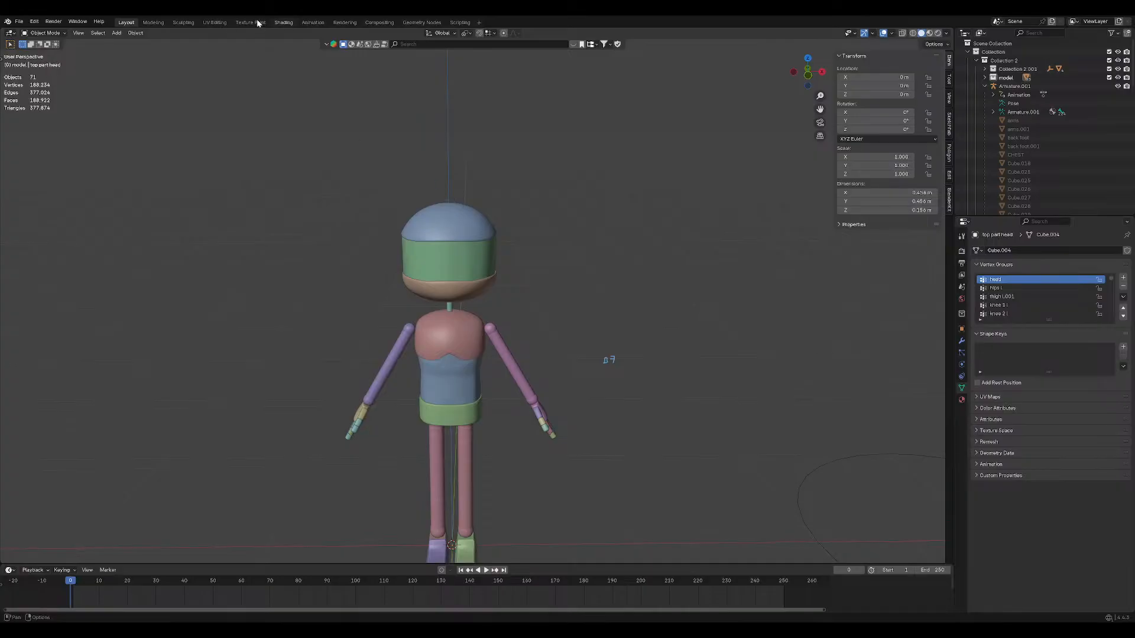
Switch to the Shading workspace, bring the character into view and save the file.
click(283, 22)
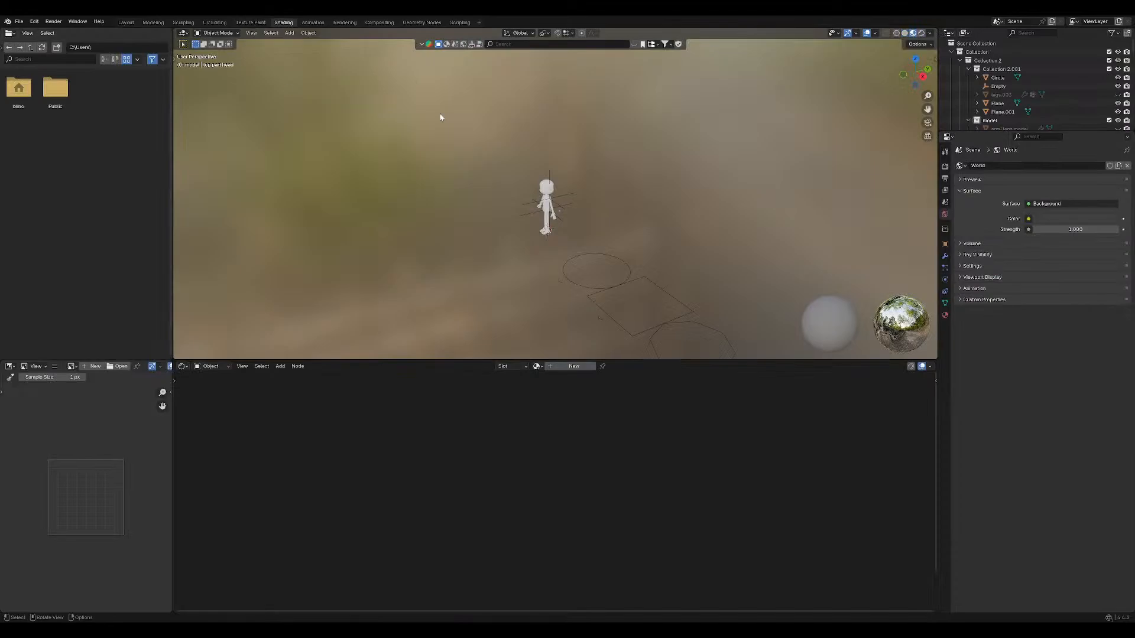
middle_drag(559, 198, 571, 273)
middle_drag(511, 185, 535, 189)
scroll(535, 189, up, 8)
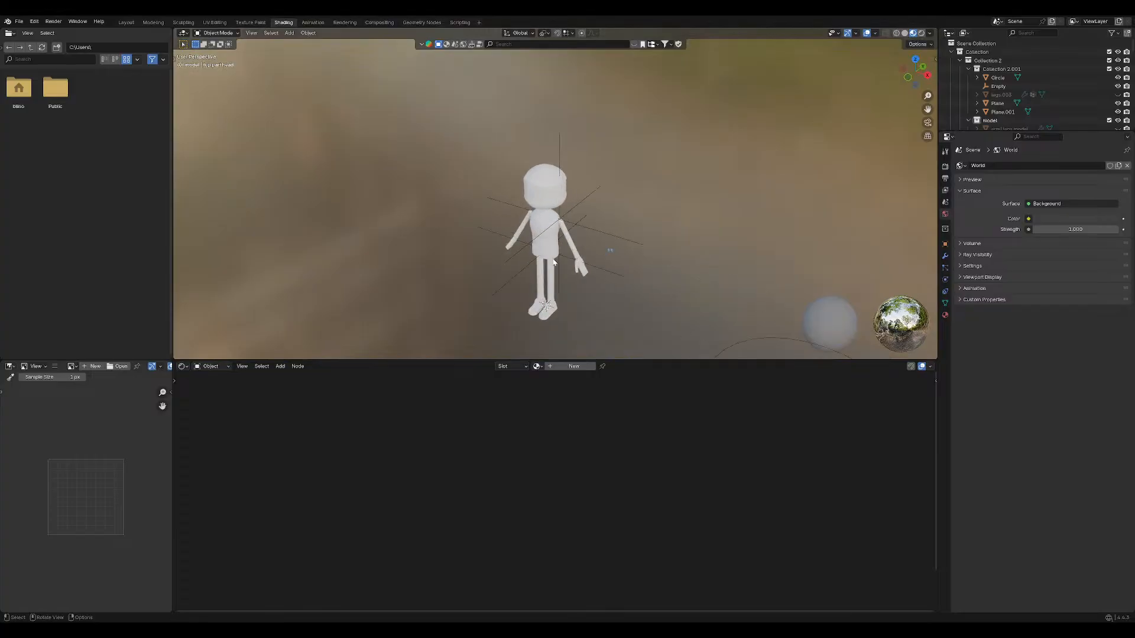
scroll(544, 203, down, 8)
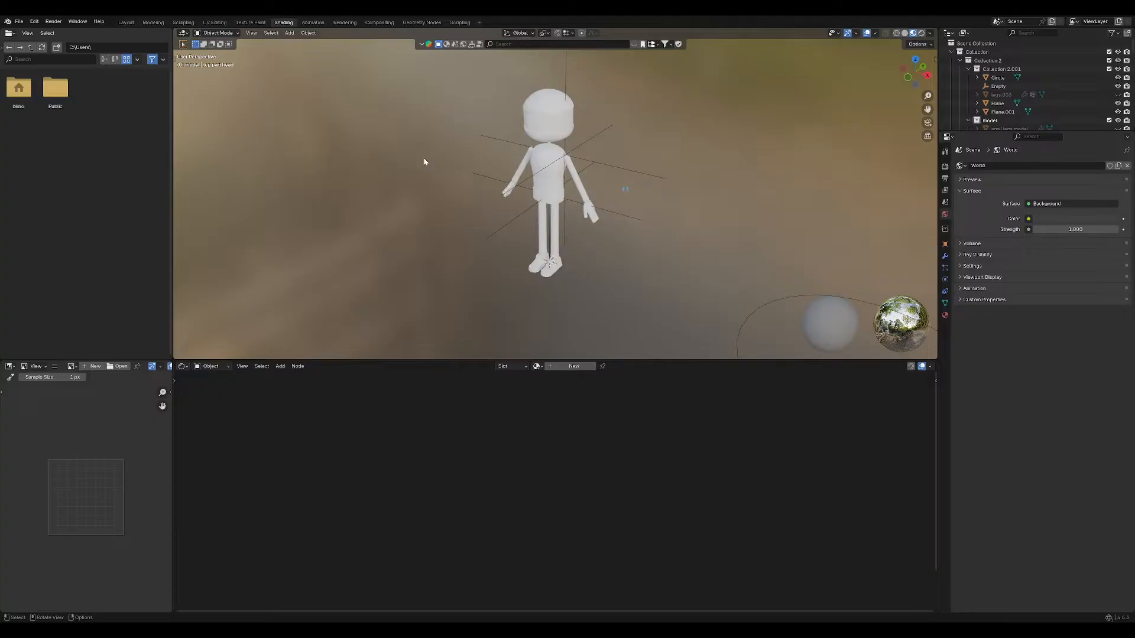
key(ctrl+s)
Enlarge the 3D viewport downwards and sideways, and view the character from the front.
drag(674, 360, 677, 507)
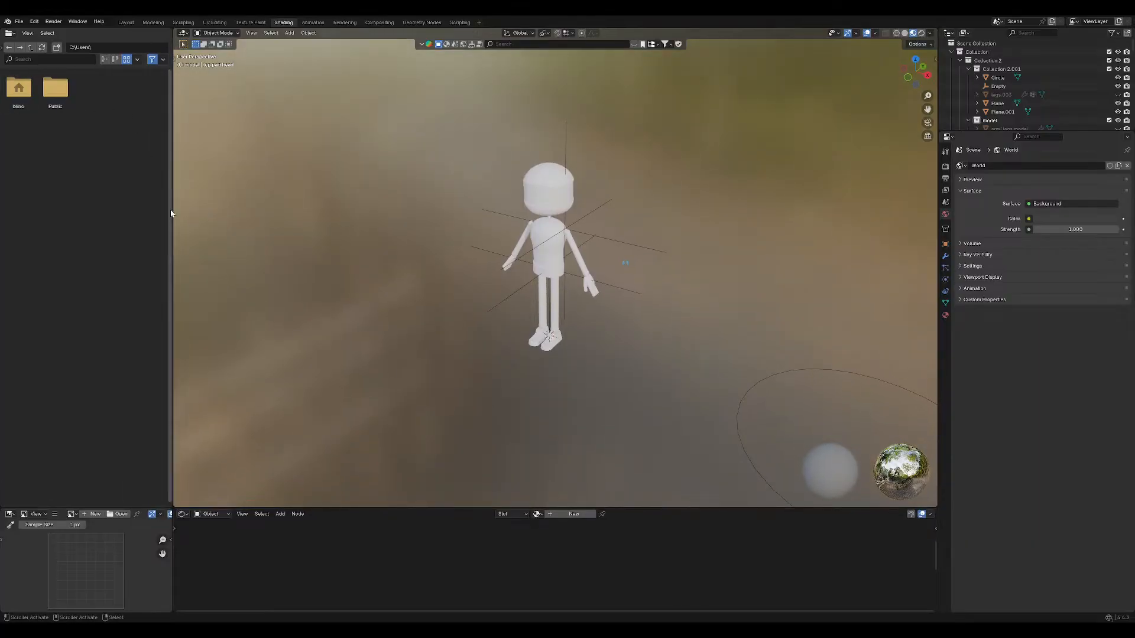
drag(173, 212, 110, 211)
mouse_move(549, 260)
middle_down()
mouse_move(590, 243)
mouse_move(538, 246)
middle_up()
scroll(532, 224, up, 5)
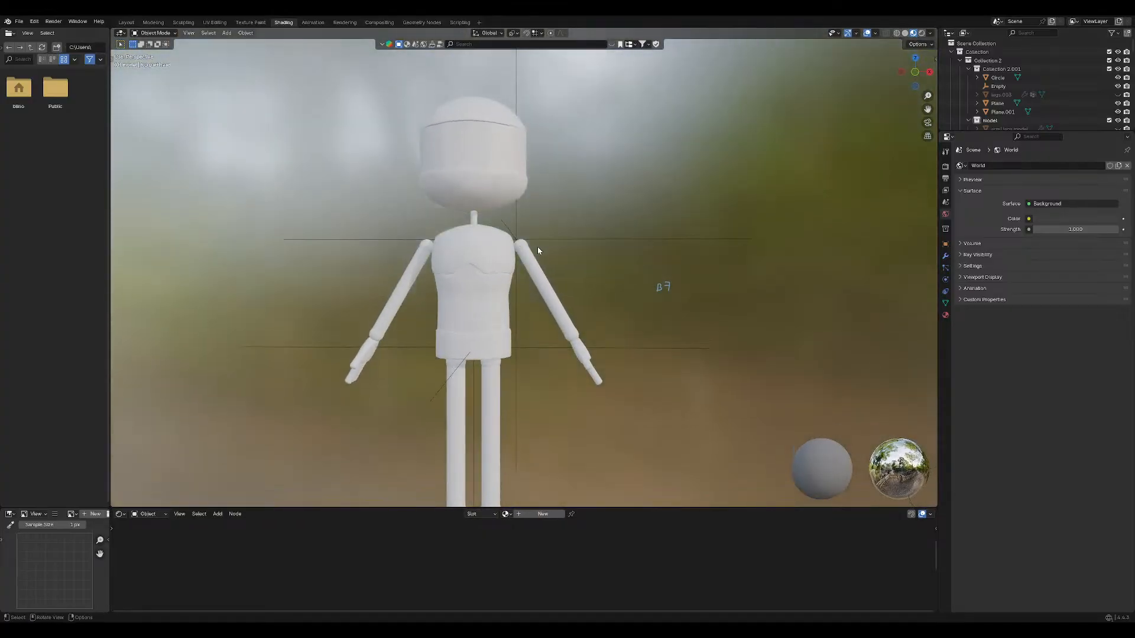
Hide the extras overlay in the 3D viewport and examine the character without the helper lines.
click(855, 34)
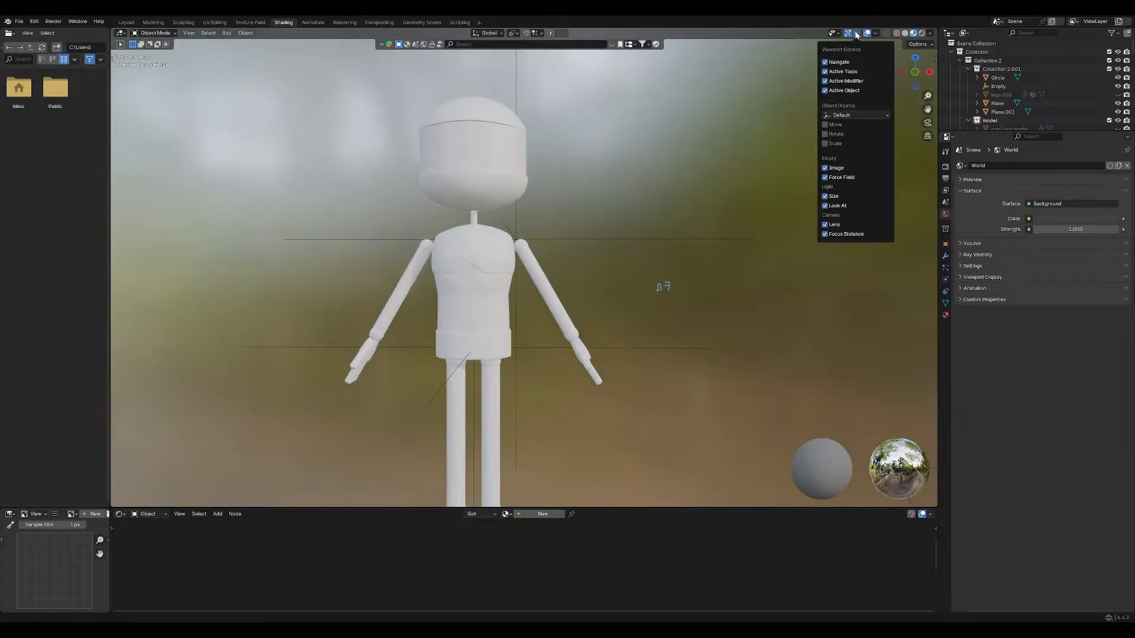
click(875, 33)
click(823, 137)
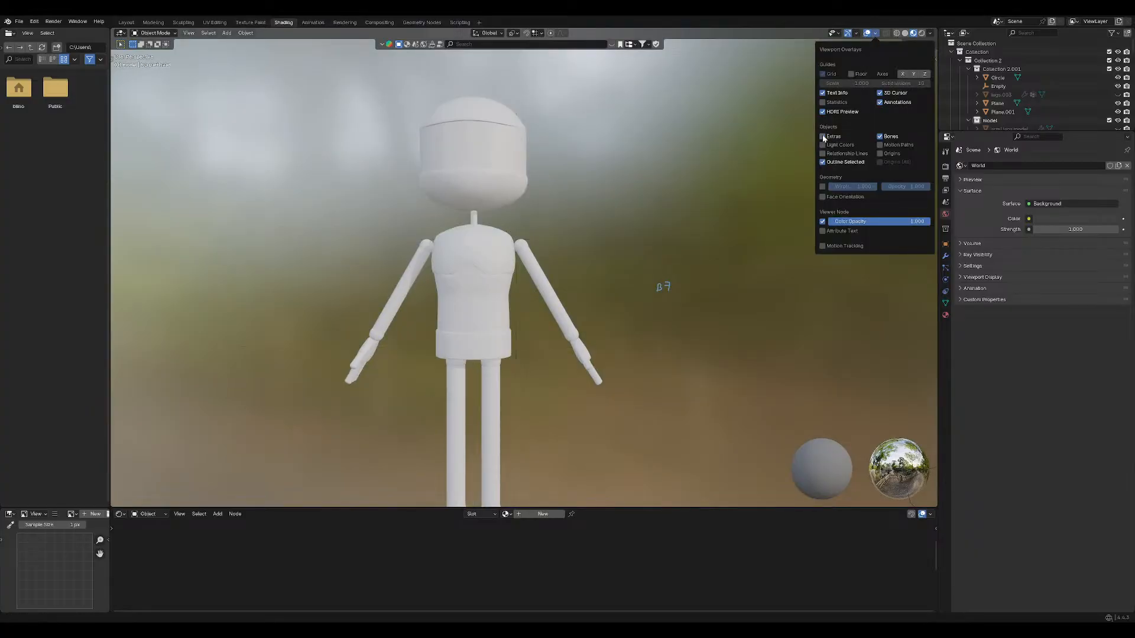
scroll(557, 395, down, 4)
middle_drag(555, 395, 842, 479)
scroll(503, 447, up, 6)
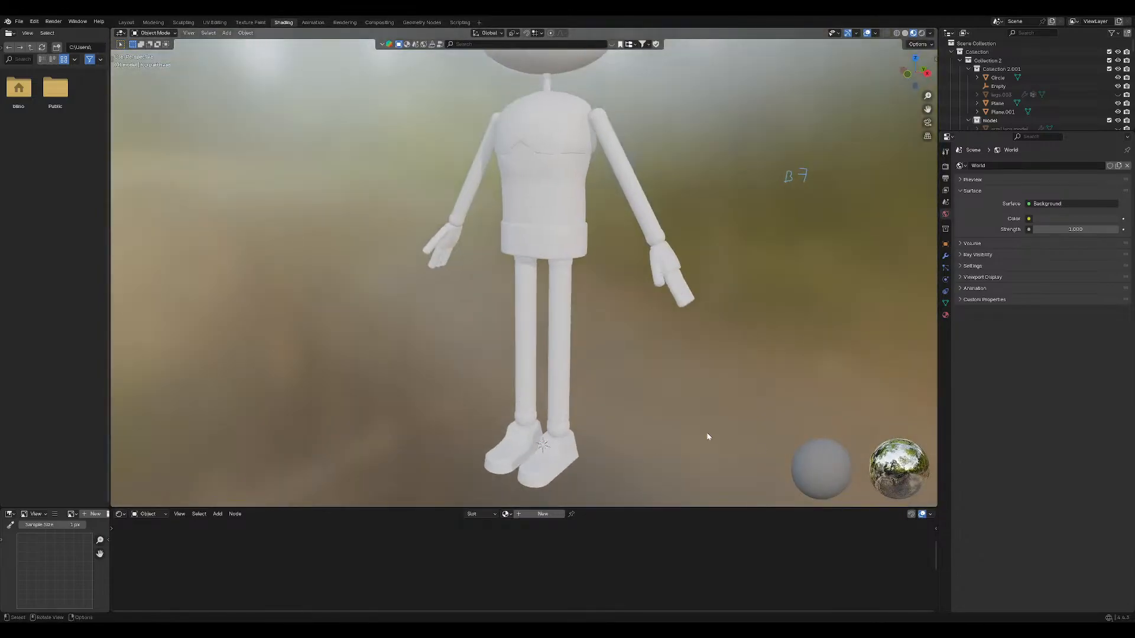
middle_drag(709, 437, 770, 335)
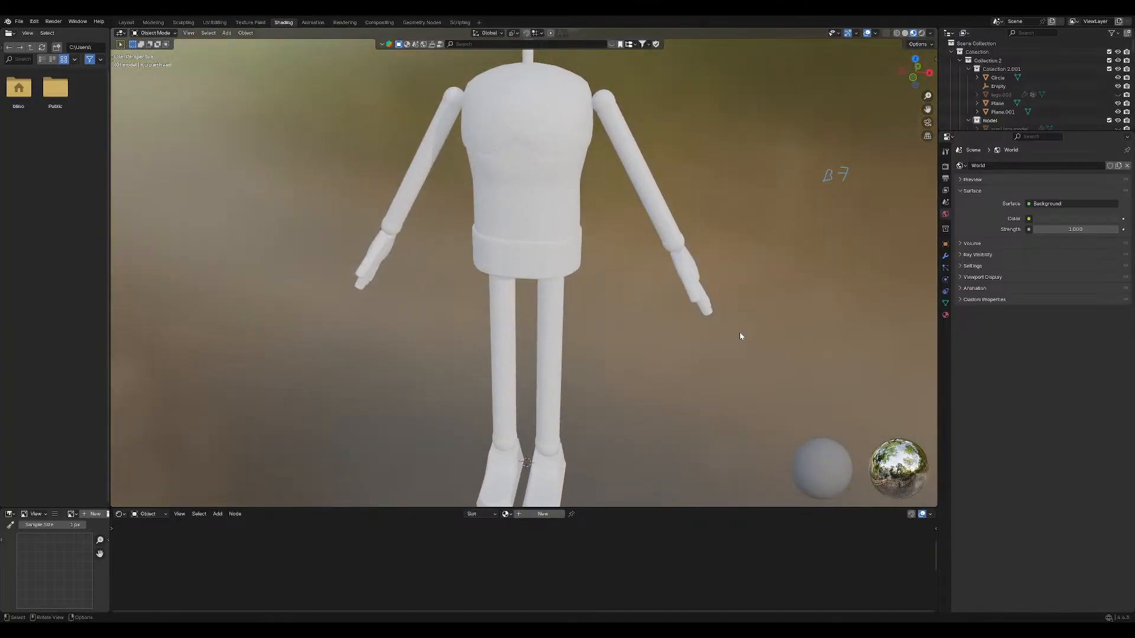
Show the material properties, select the visor mesh on the head and create a new material for it.
click(945, 315)
scroll(687, 310, down, 1)
scroll(692, 278, down, 4)
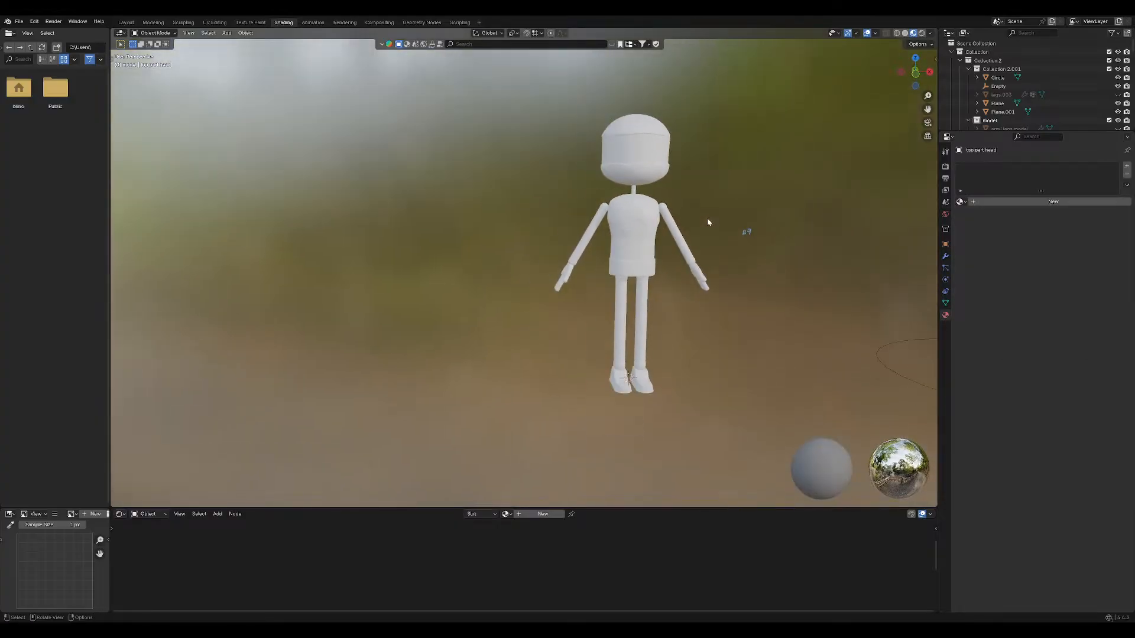
click(645, 143)
shift+middle_drag(701, 246, 597, 304)
scroll(546, 227, up, 5)
shift+middle_drag(562, 240, 536, 230)
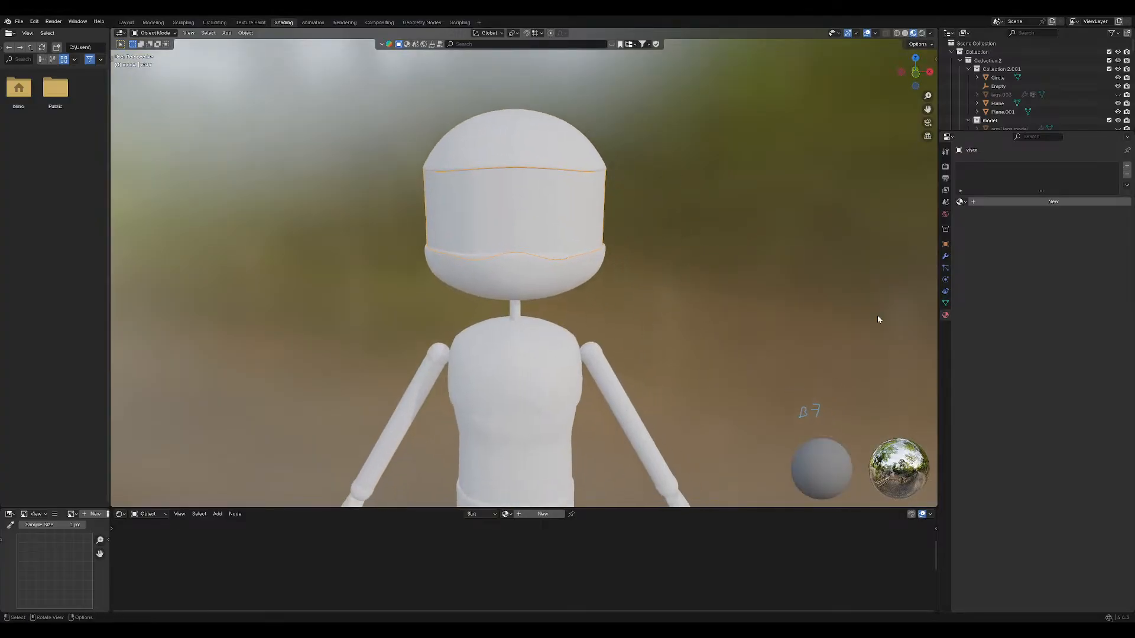
click(1040, 201)
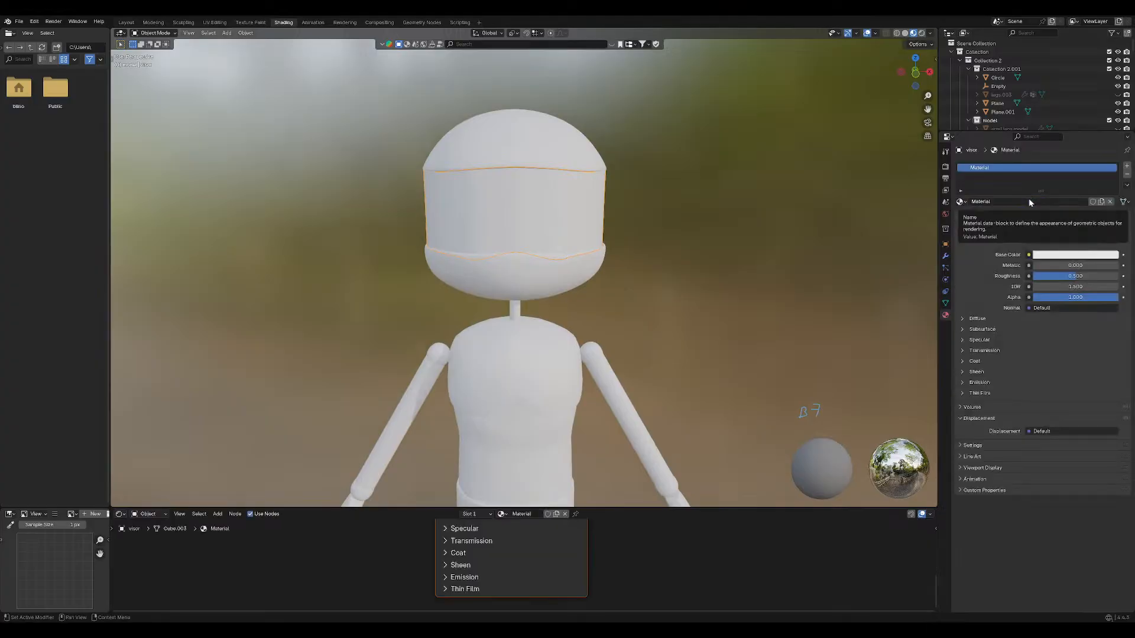
Enlarge the shader editor, bringing the visor's Principled BSDF and Material Output nodes and the head into view.
drag(689, 507, 677, 422)
scroll(608, 512, down, 4)
middle_drag(623, 499, 594, 610)
scroll(674, 542, down, 1)
middle_drag(692, 536, 646, 507)
scroll(674, 497, down, 1)
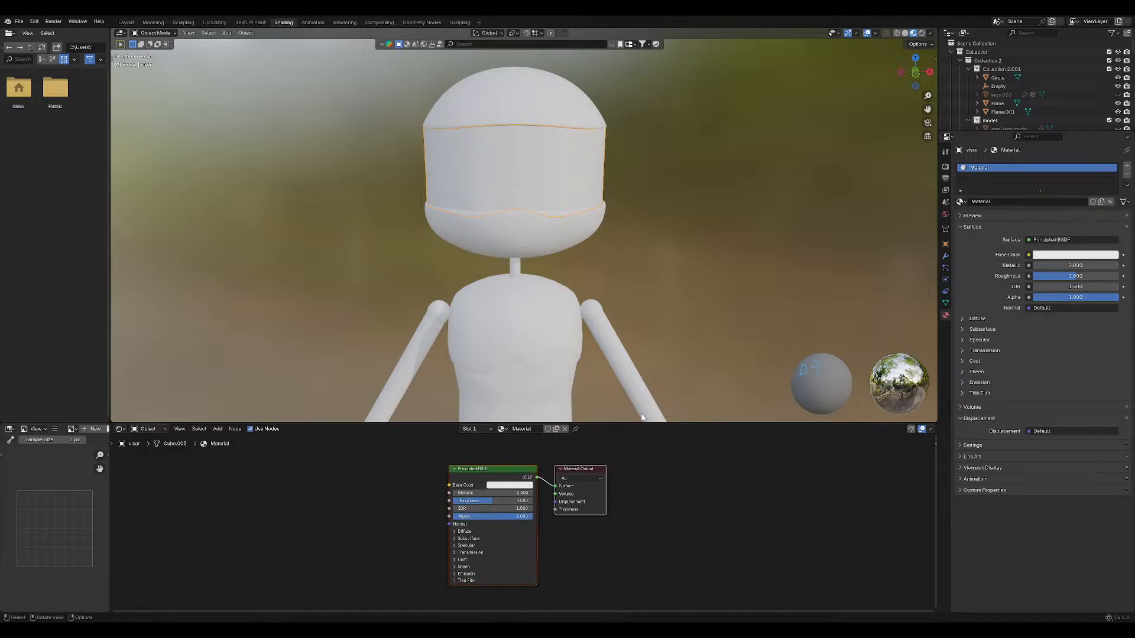
drag(639, 424, 656, 282)
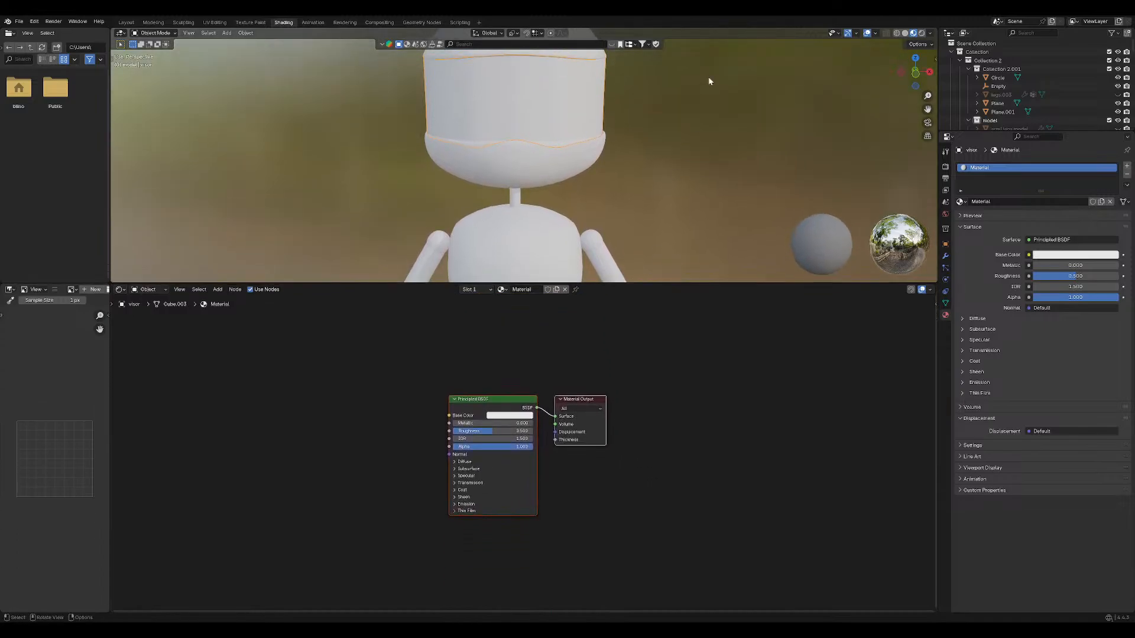
mouse_move(628, 156)
shift+middle_down()
mouse_move(629, 201)
mouse_move(623, 147)
shift+middle_up()
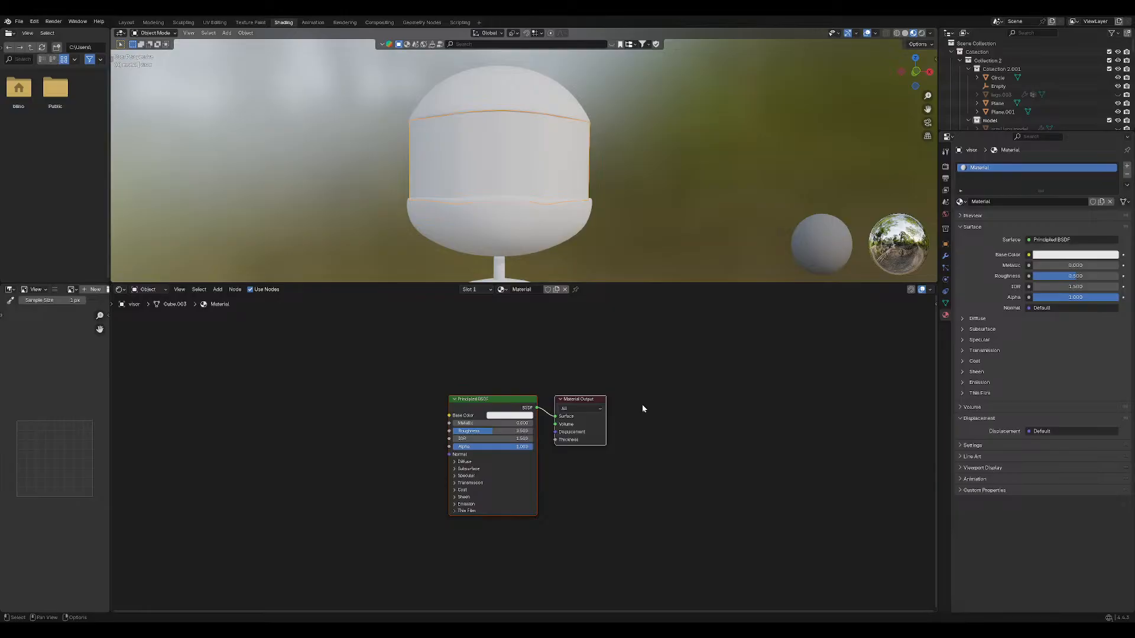
Rename the visor mesh's new material as visor and deselect the shader nodes.
double_click(986, 168)
text(visor)
key(Return)
click(636, 338)
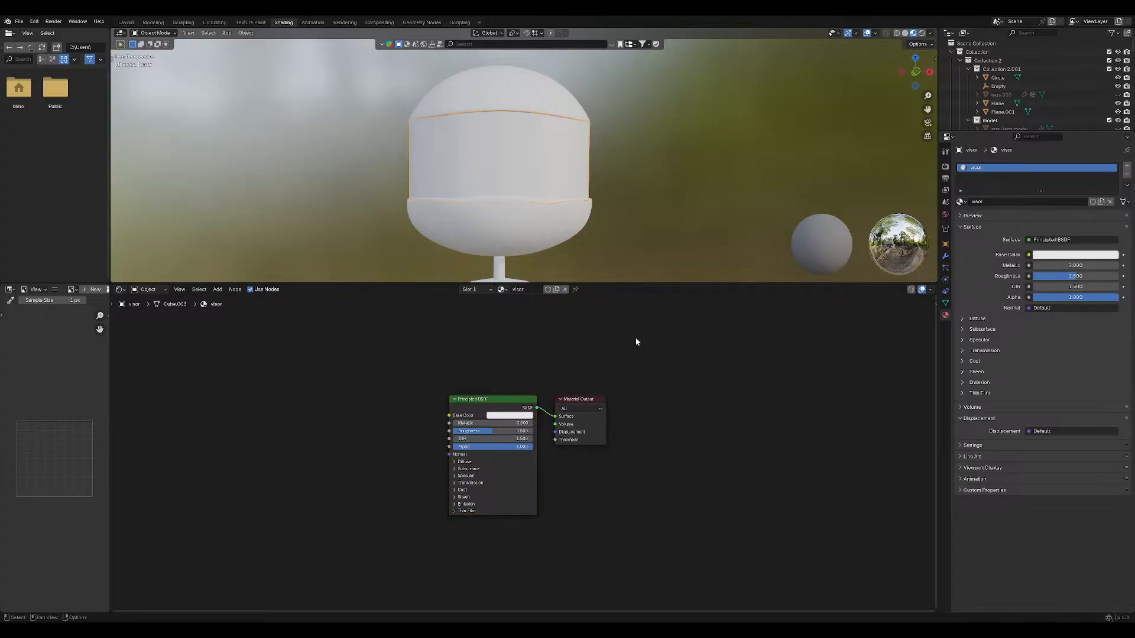
Toggle the fake user and Use Nodes options of the visor material, restoring each to its original state.
click(548, 289)
click(548, 289)
click(251, 290)
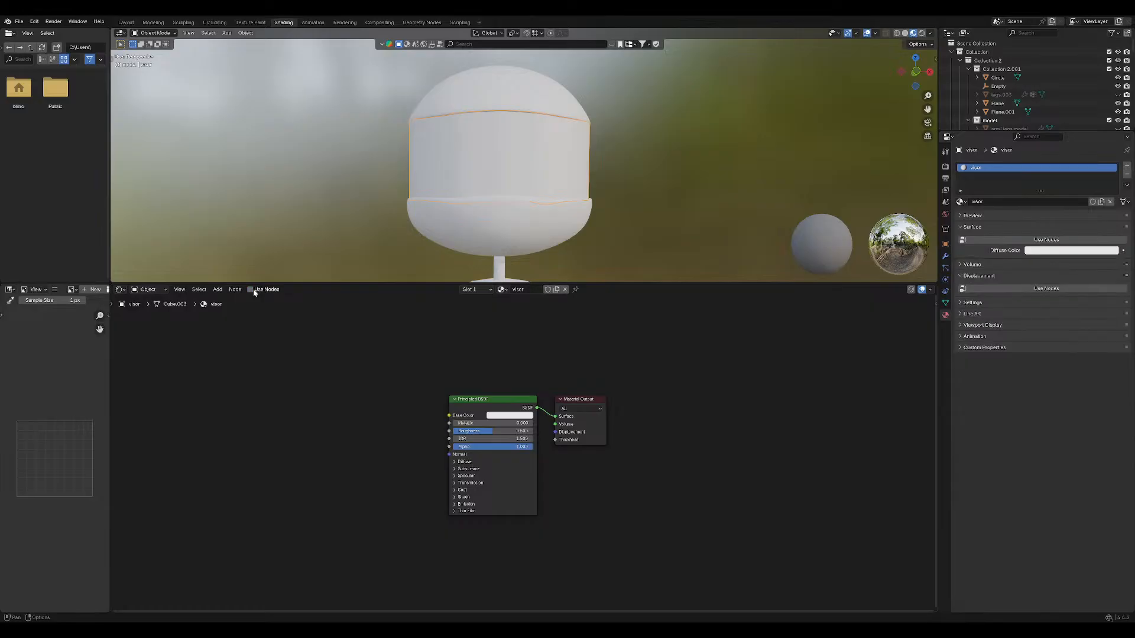
click(251, 290)
click(251, 289)
click(251, 289)
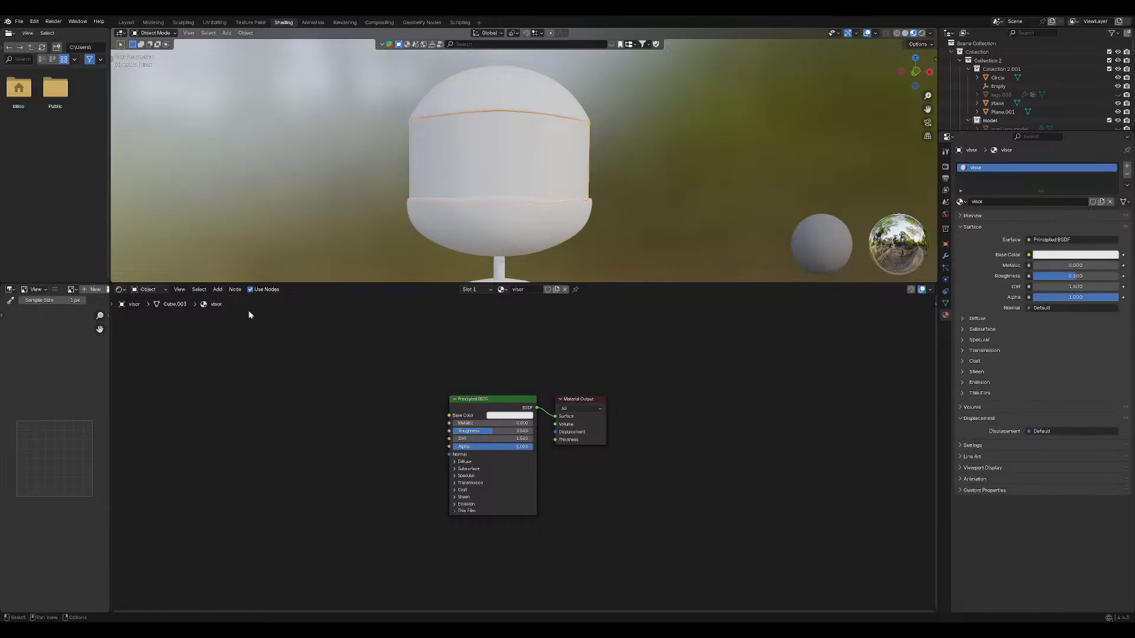
Switch the shader editor's shader type to Line Style and back to Object.
click(149, 290)
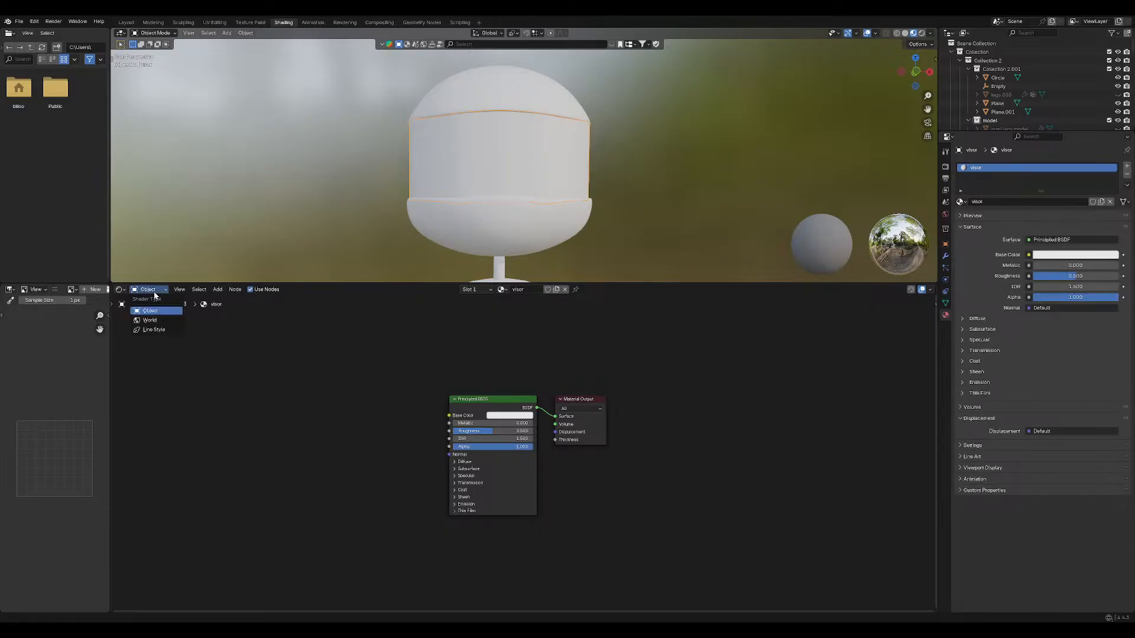
click(153, 293)
click(147, 291)
click(159, 331)
click(161, 295)
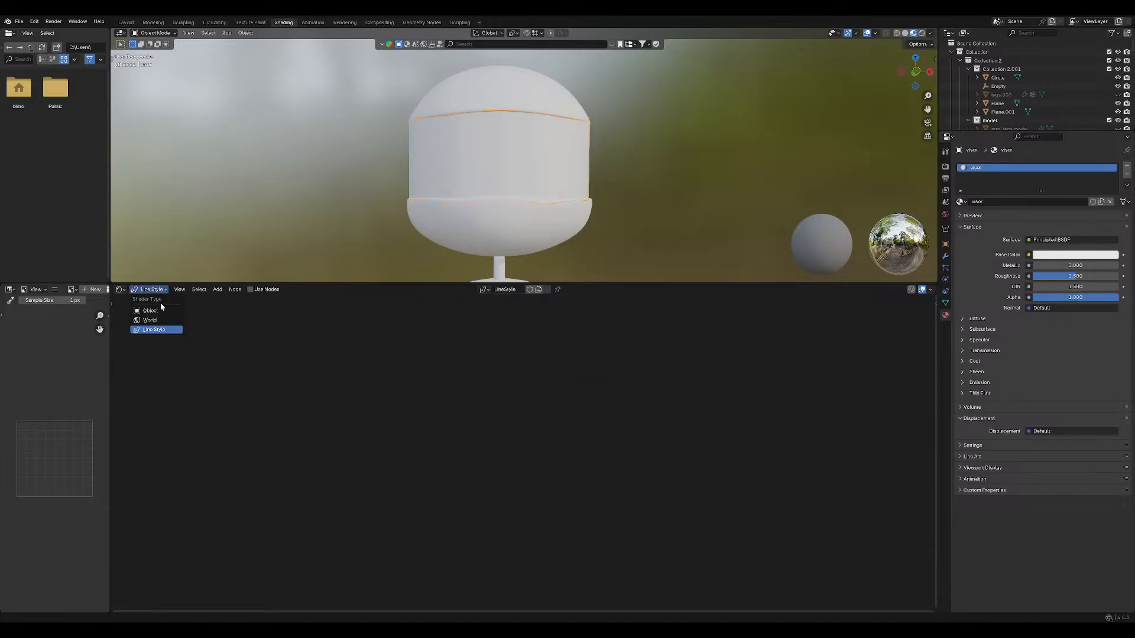
click(158, 308)
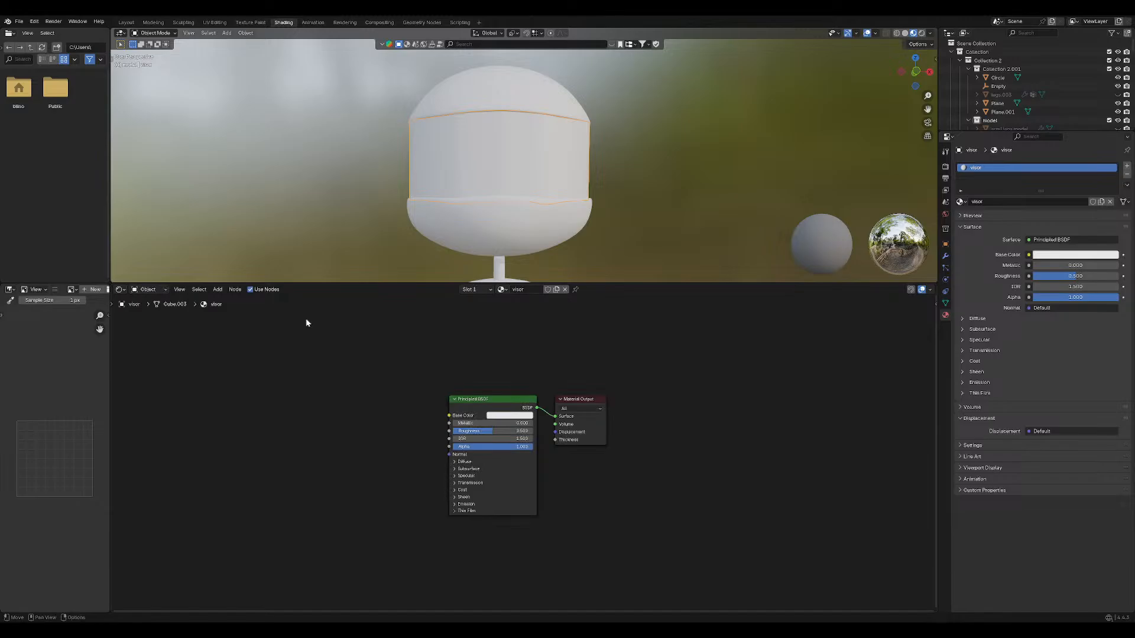
click(120, 290)
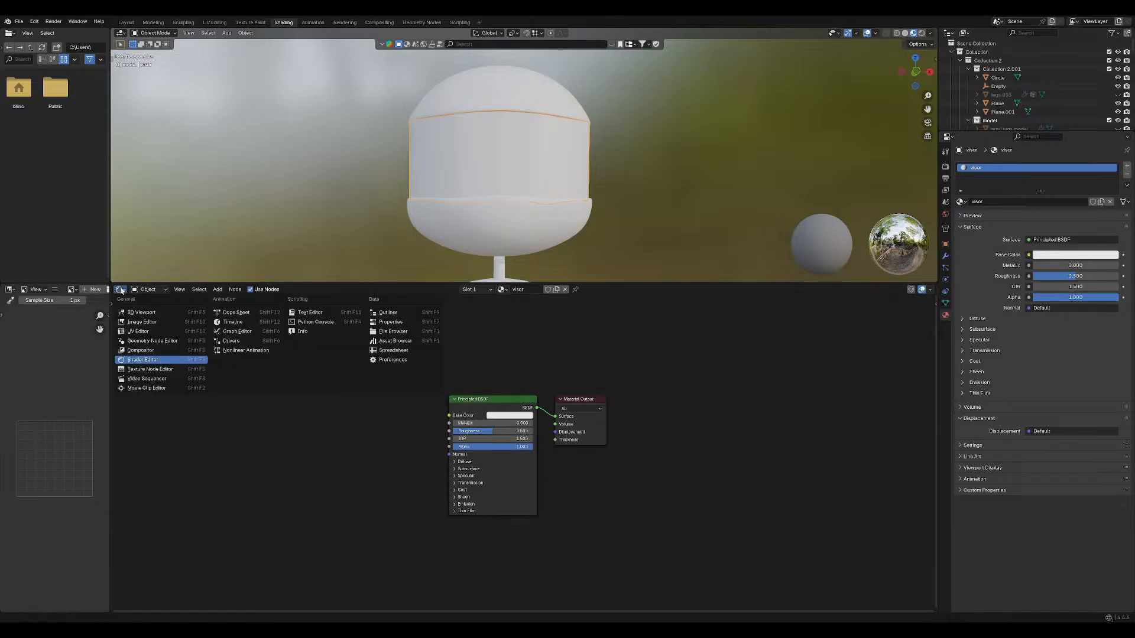
key(Escape)
click(71, 289)
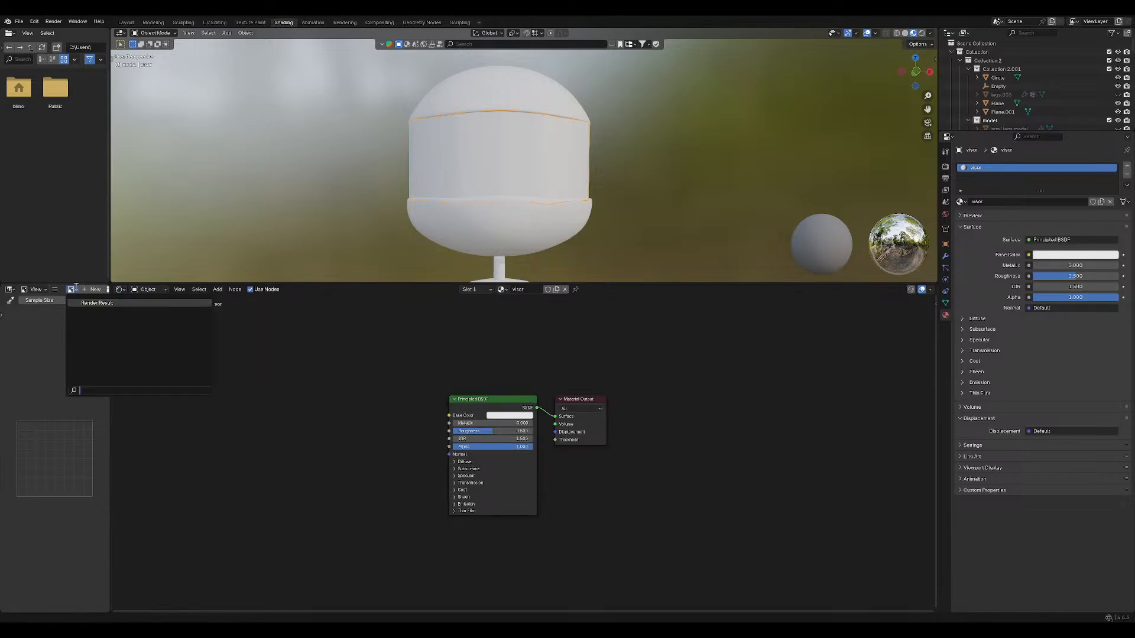
click(76, 287)
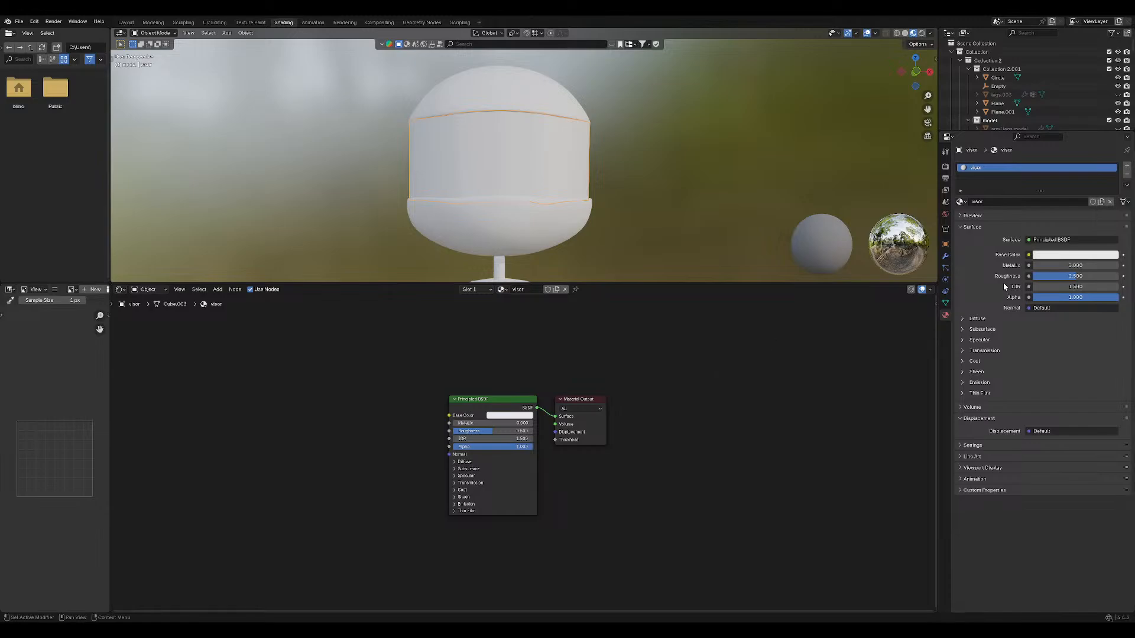
click(1066, 253)
click(1046, 255)
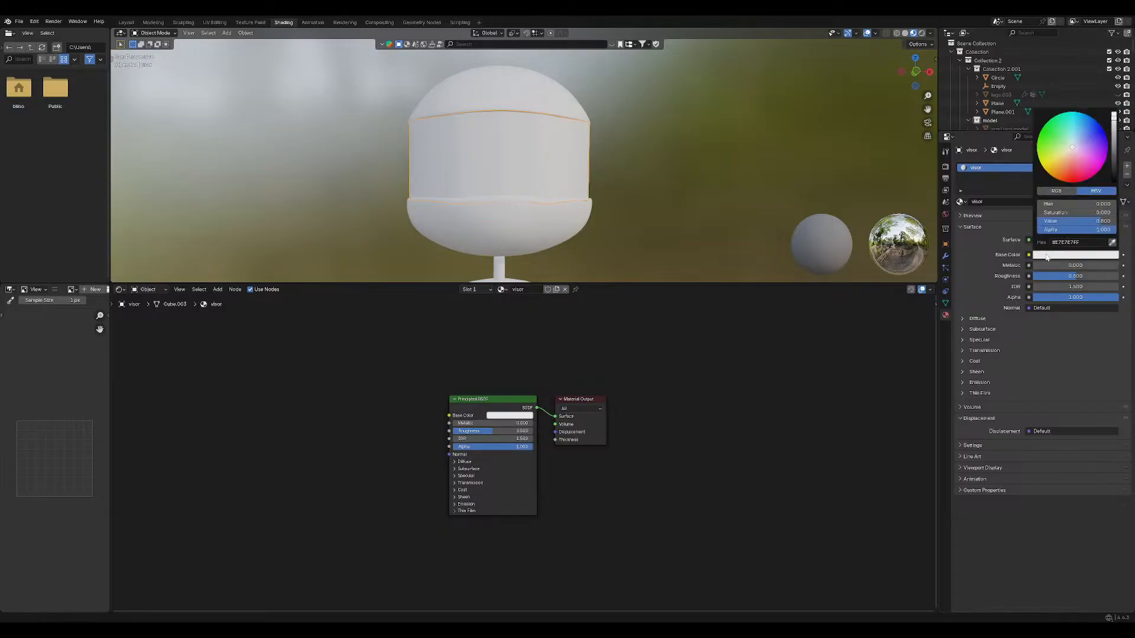
click(1046, 257)
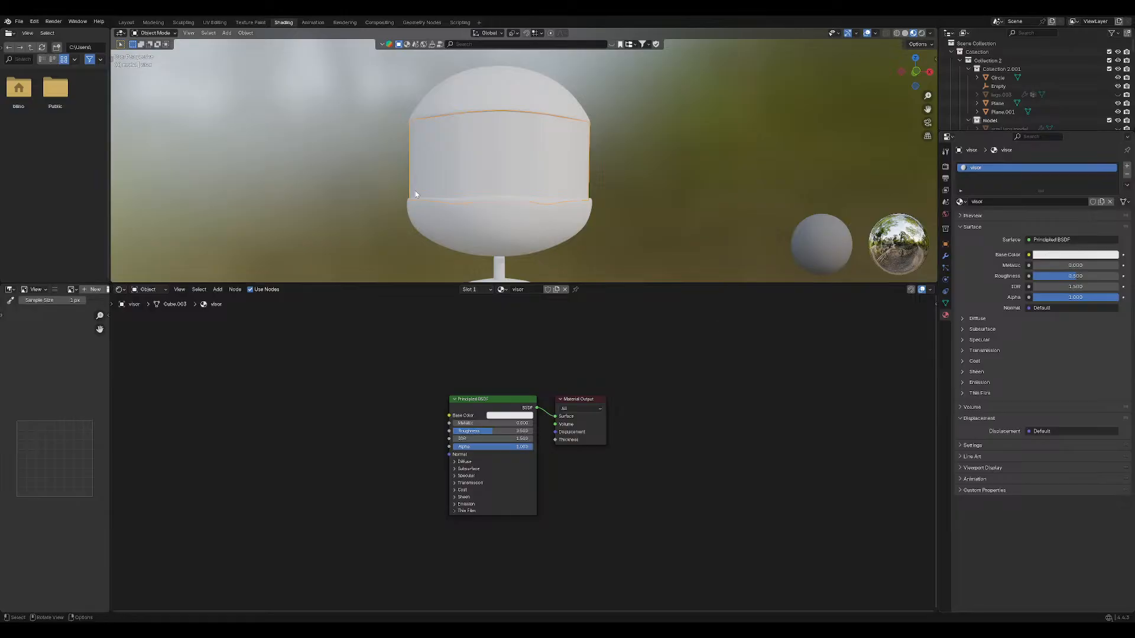
click(10, 290)
click(10, 290)
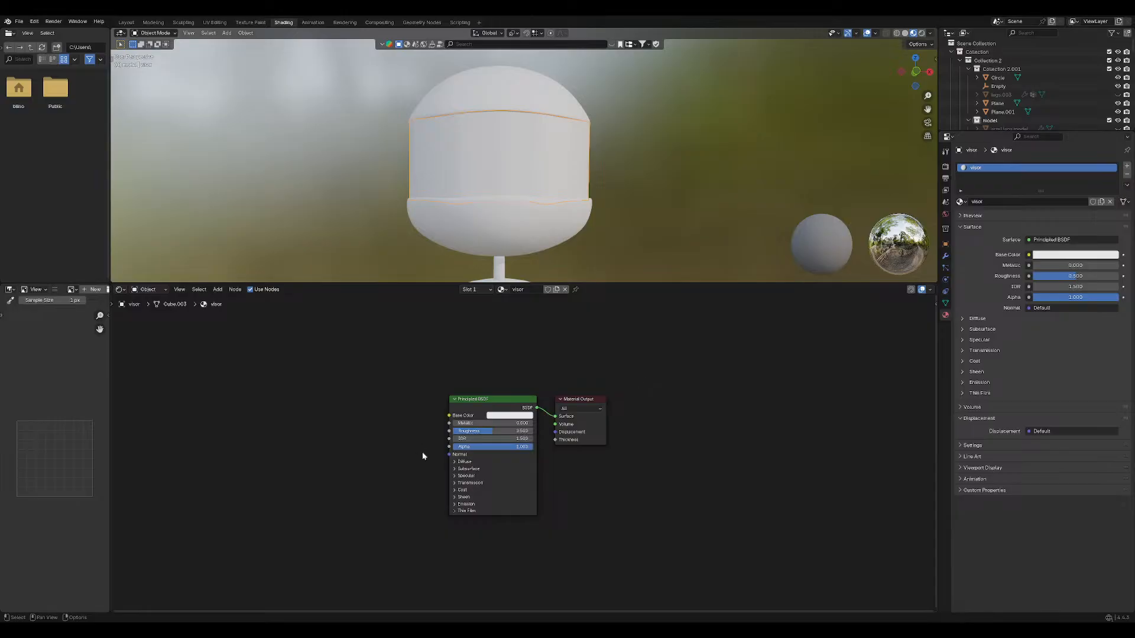
right_click(402, 452)
mouse_move(402, 452)
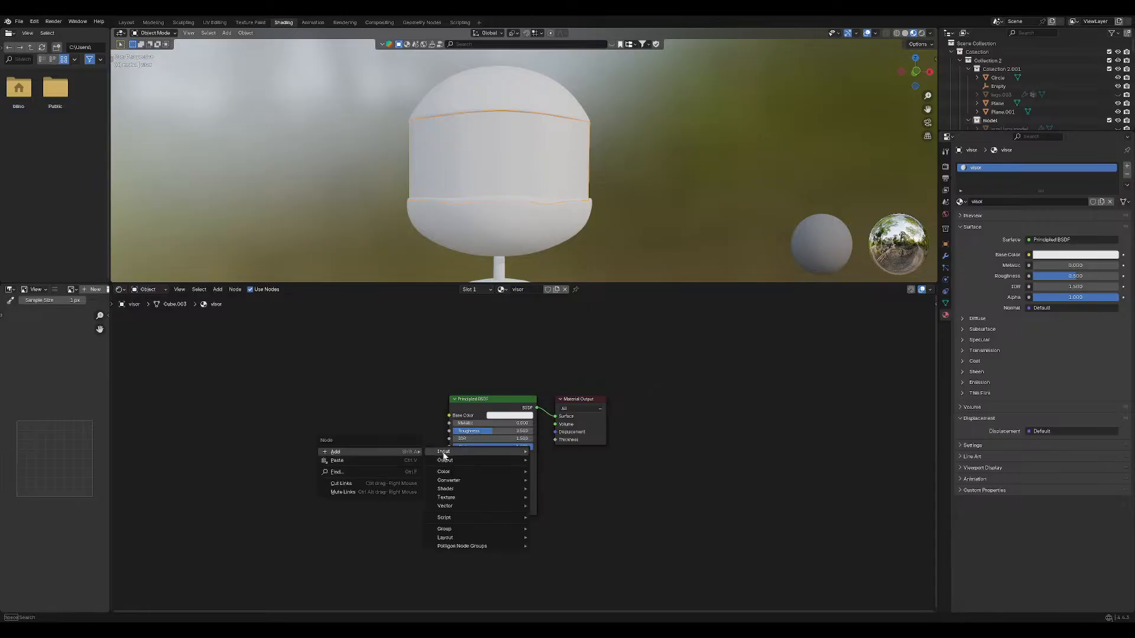
mouse_move(457, 454)
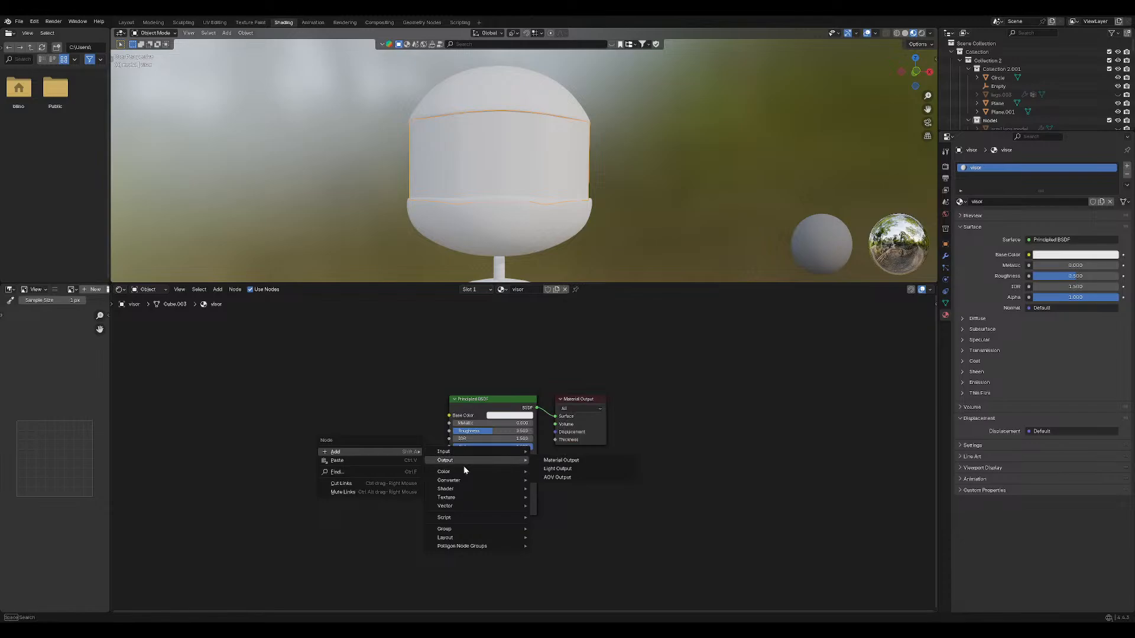
key(Escape)
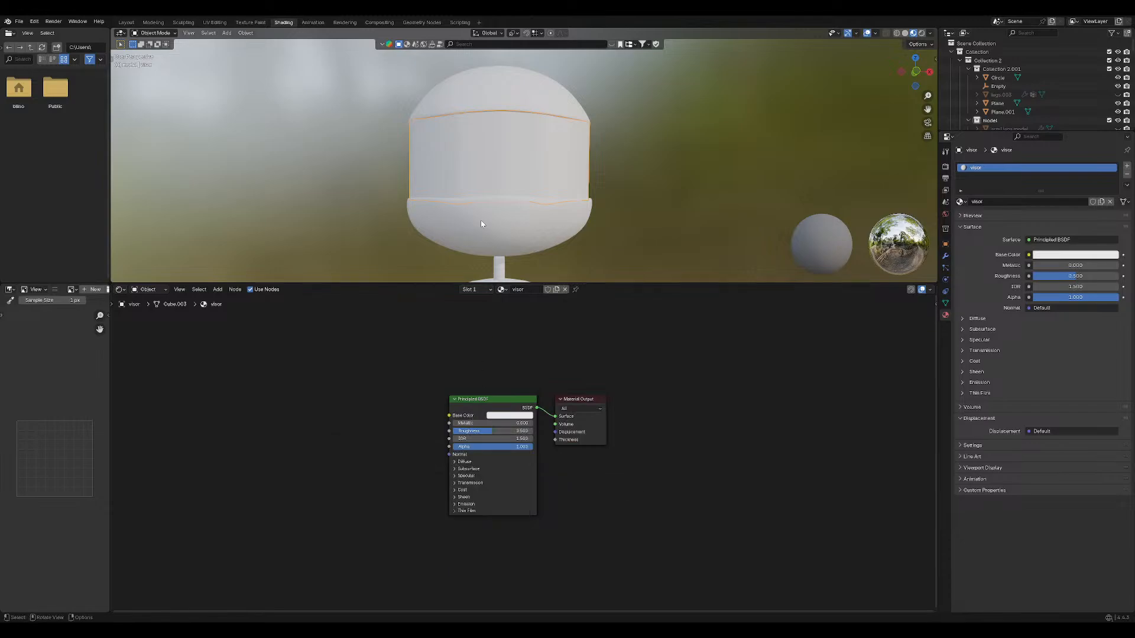
Set the base color of the visor material's Principled BSDF to black by lowering its value to 0.
click(521, 417)
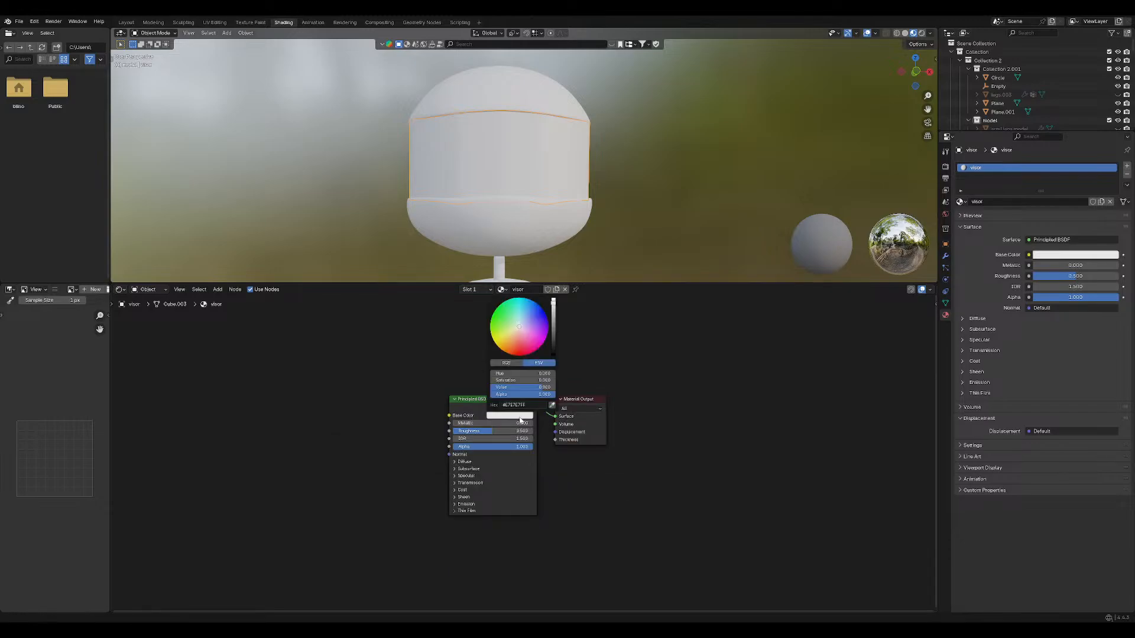
drag(555, 304, 553, 354)
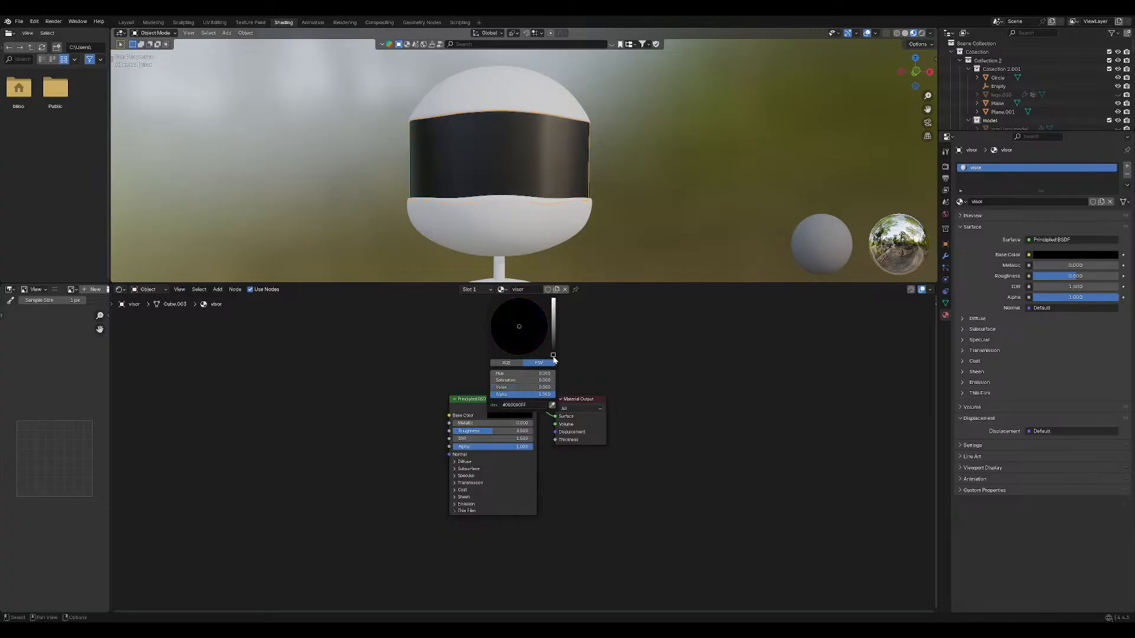
click(526, 417)
mouse_move(553, 355)
mouse_down()
mouse_move(554, 341)
mouse_move(553, 355)
mouse_up()
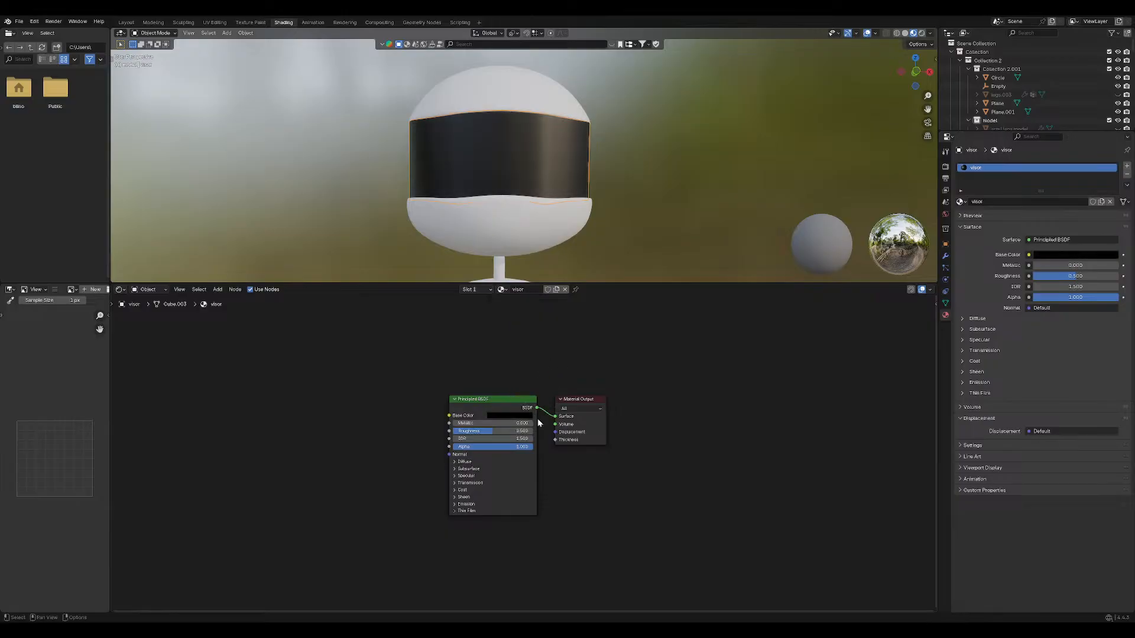
Try a subsurface weight of about 0.35 on the visor's Principled BSDF and reset it to 0, keeping the Random Walk method.
scroll(493, 149, up, 4)
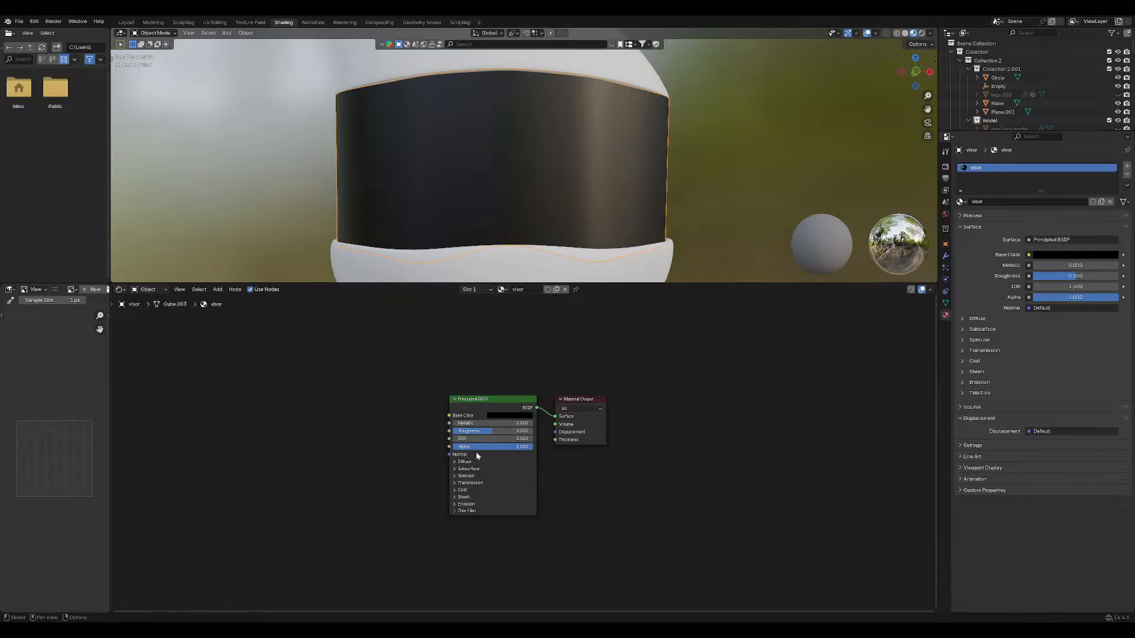
click(457, 469)
click(457, 470)
click(465, 463)
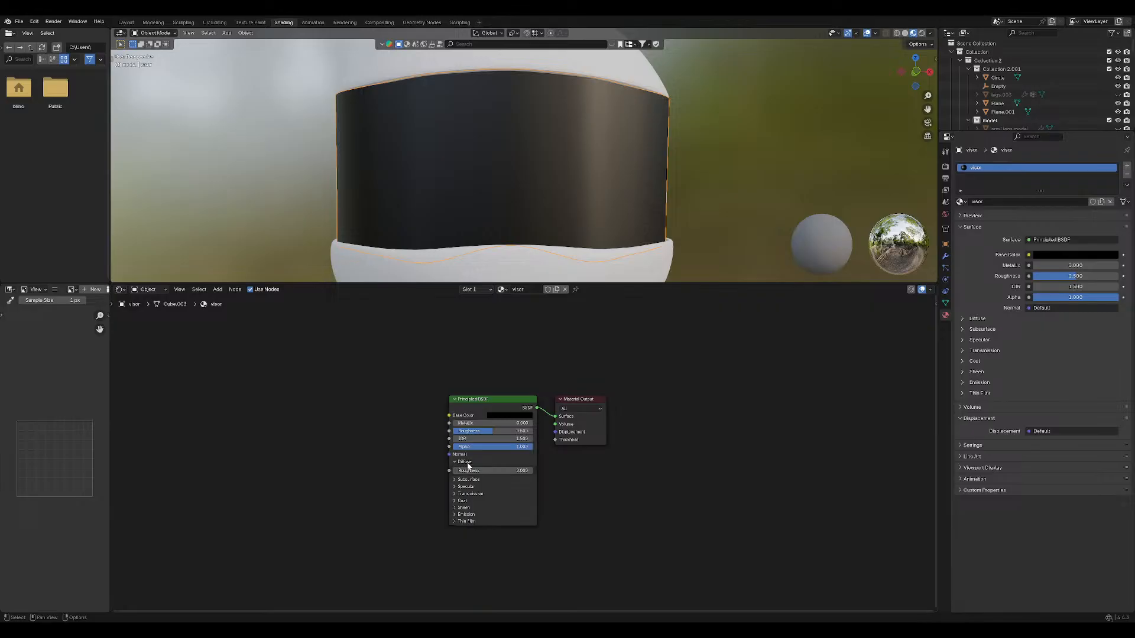
click(457, 462)
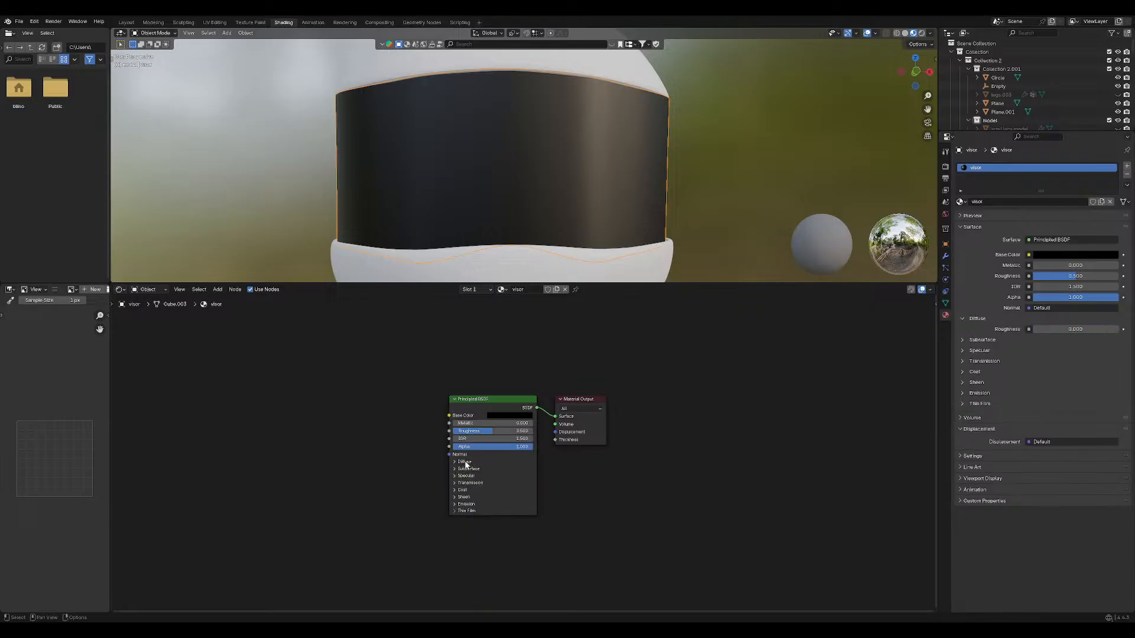
click(467, 469)
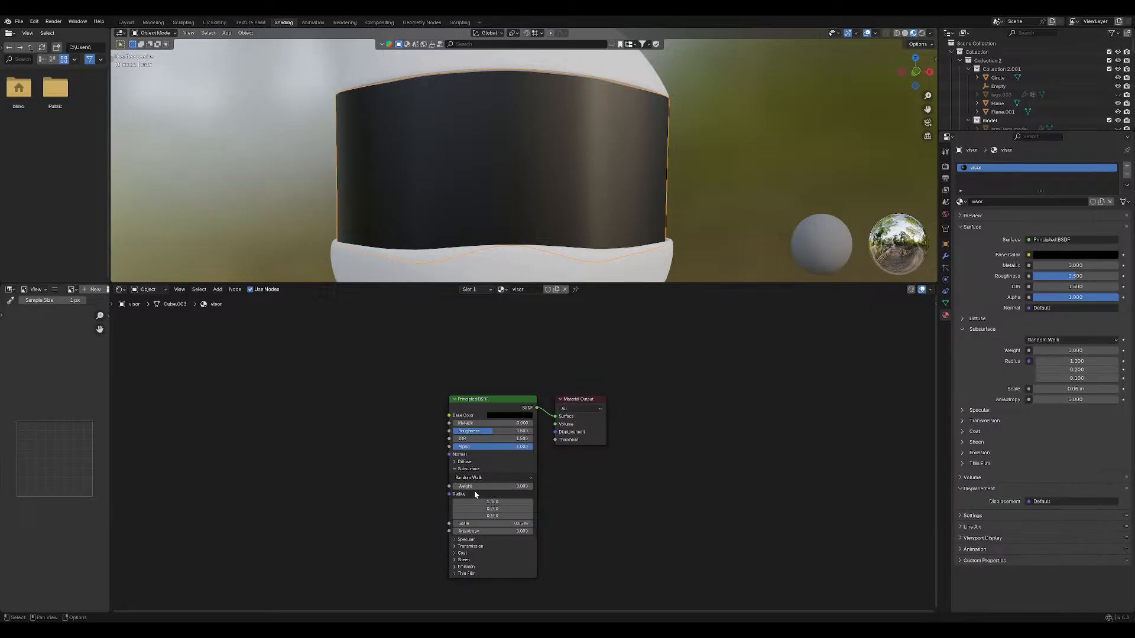
drag(472, 486, 500, 485)
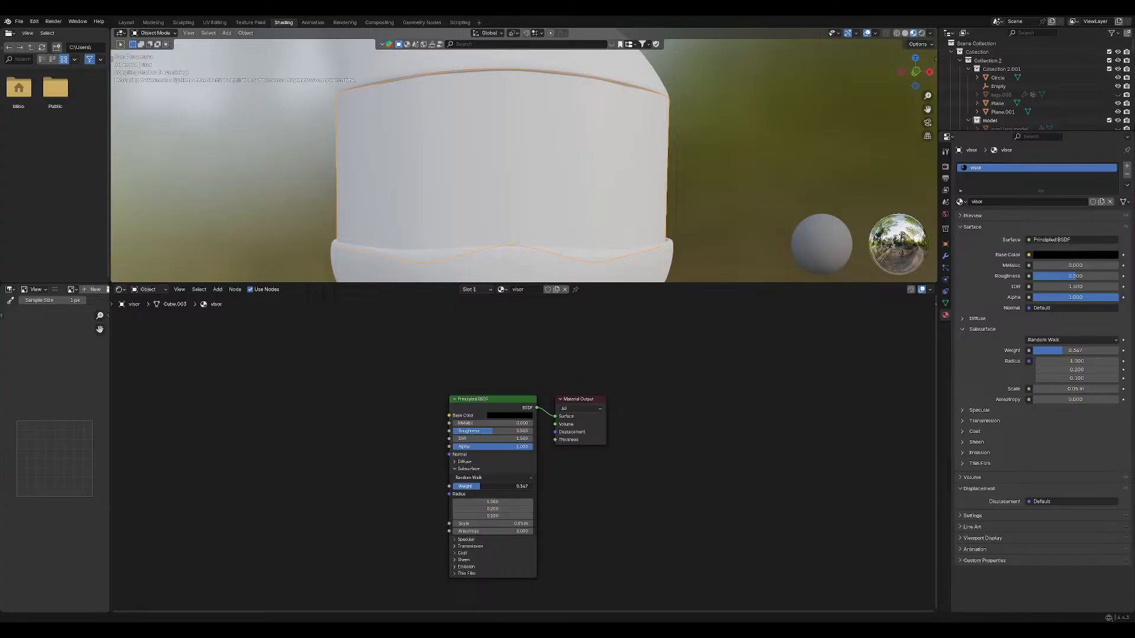
drag(480, 486, 454, 487)
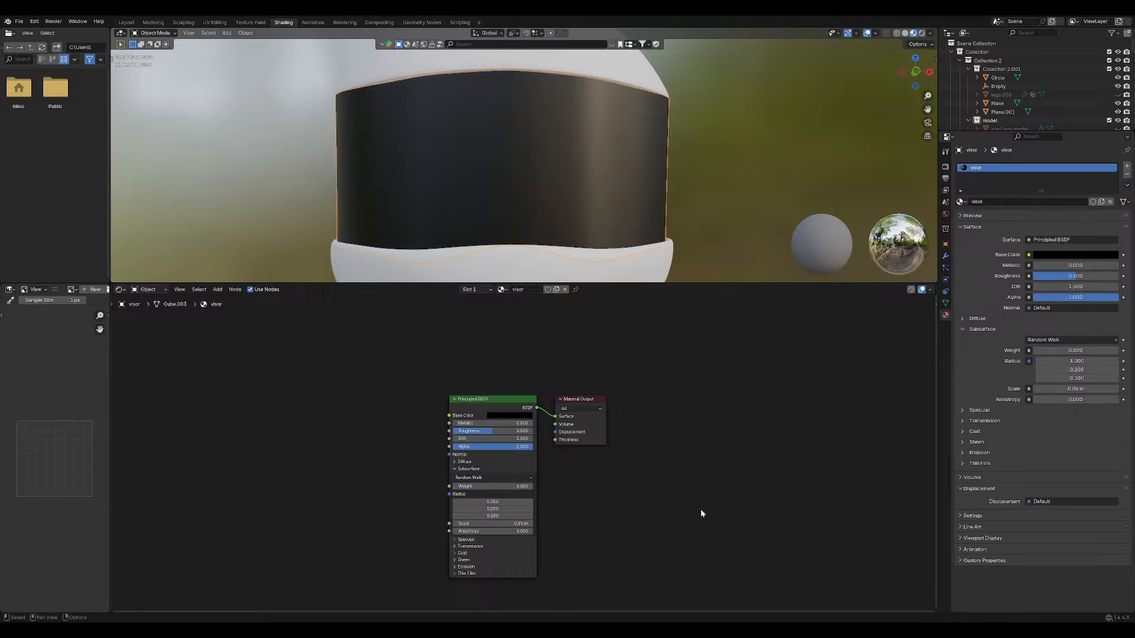
click(467, 478)
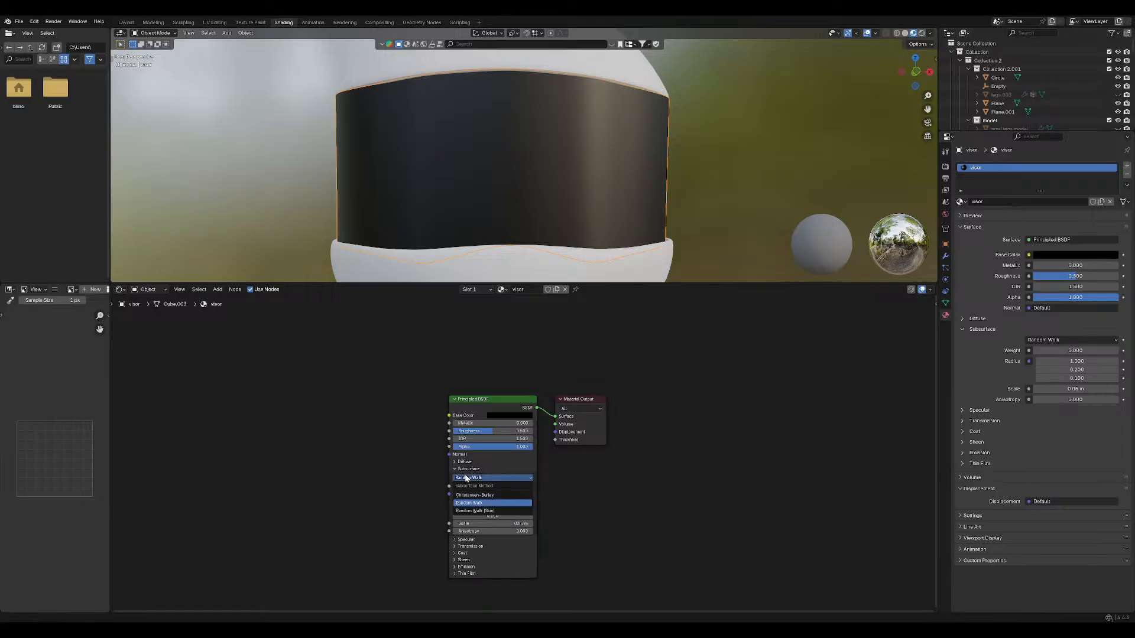
click(467, 478)
click(466, 469)
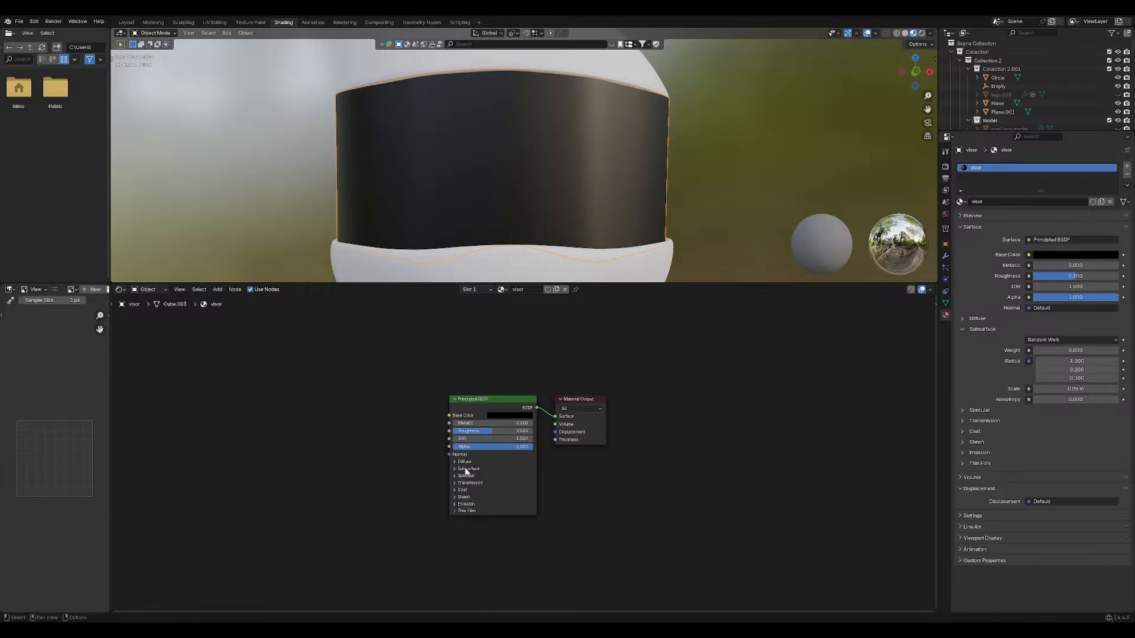
Examine the Specular, Transmission and Coat settings of the visor's Principled BSDF.
click(466, 475)
click(467, 476)
click(466, 483)
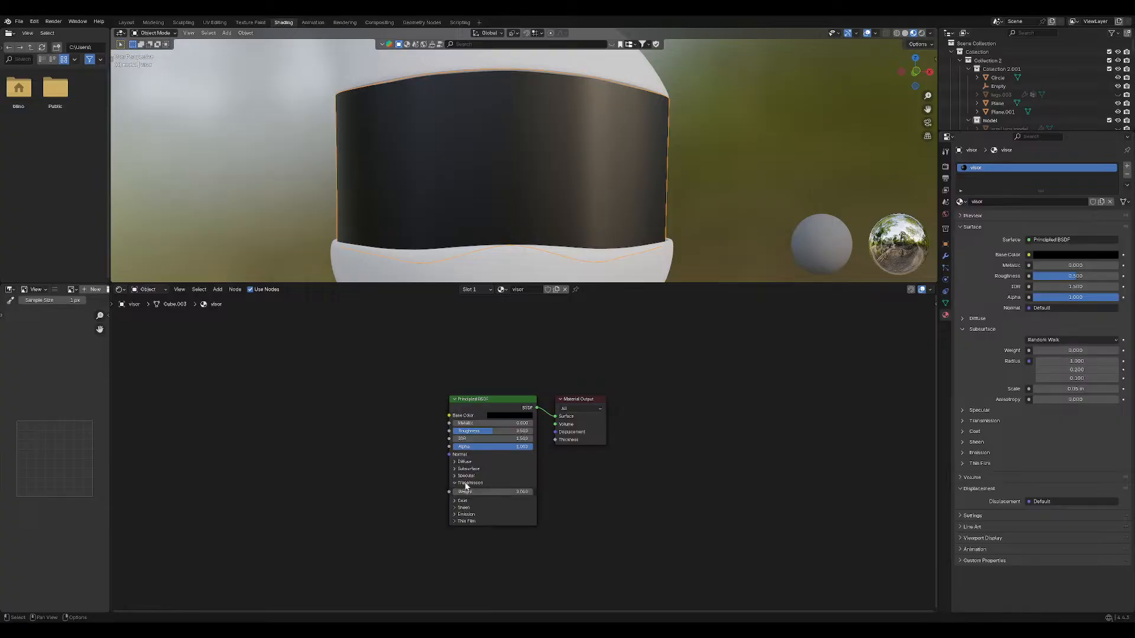
click(466, 483)
click(465, 490)
click(465, 491)
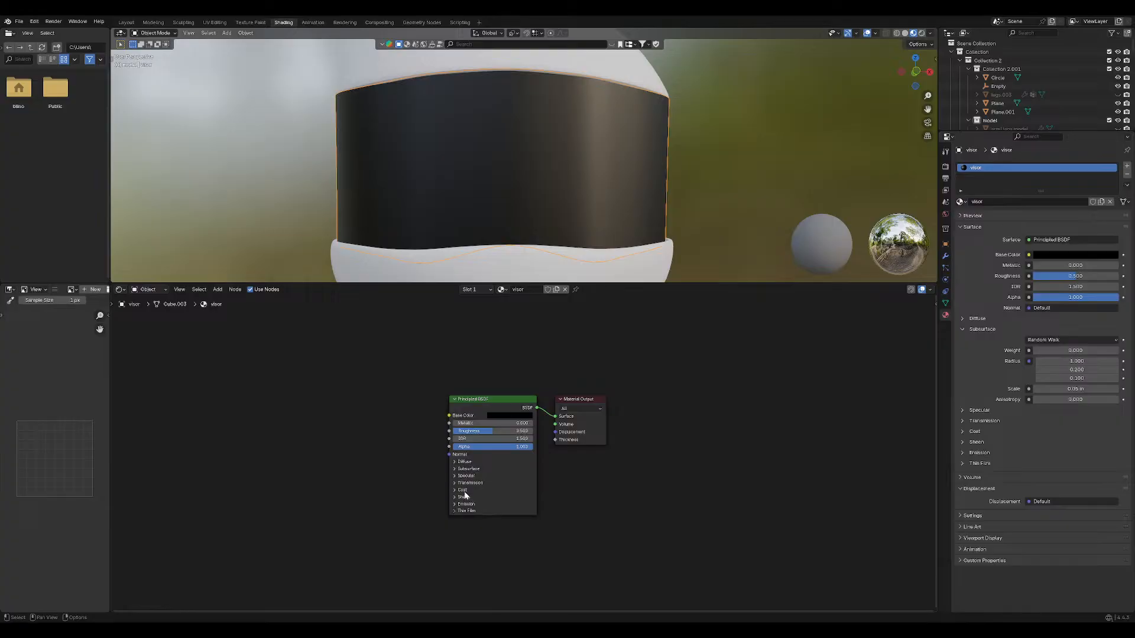
Add a Glass BSDF shader node to the visor material, placed in front of the Principled BSDF.
right_click(374, 466)
mouse_move(374, 466)
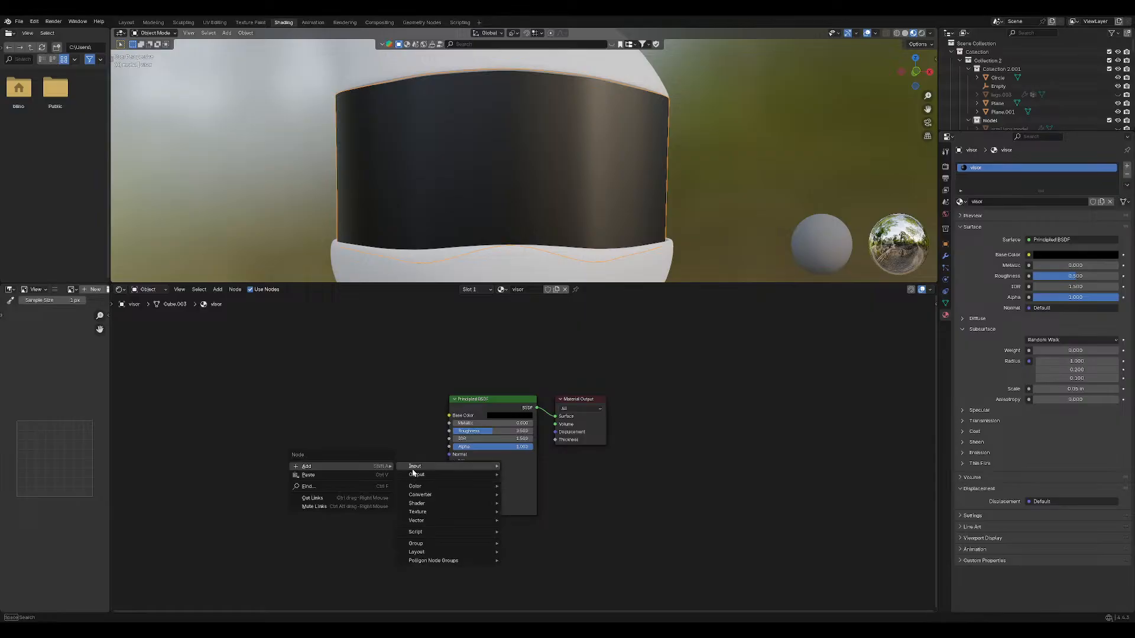
mouse_move(456, 507)
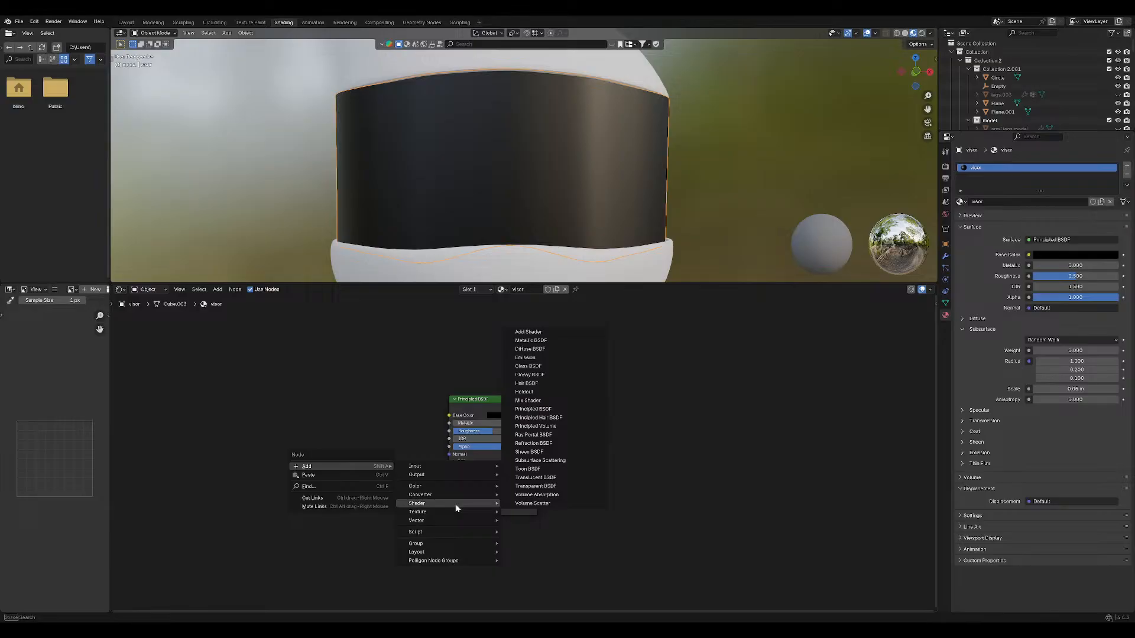
click(528, 367)
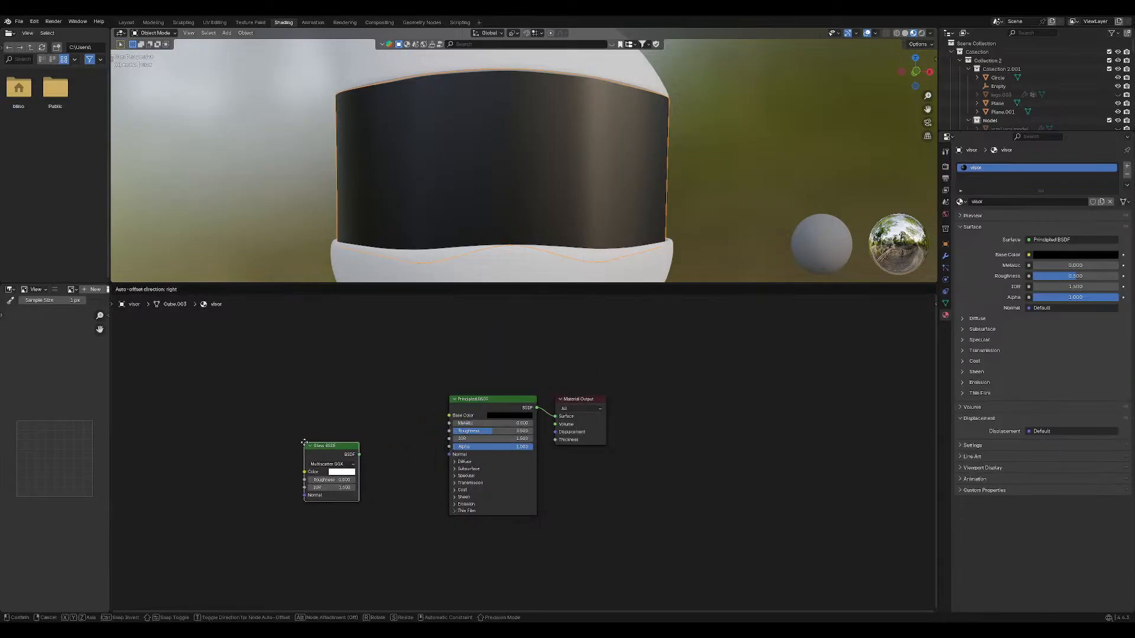
click(317, 393)
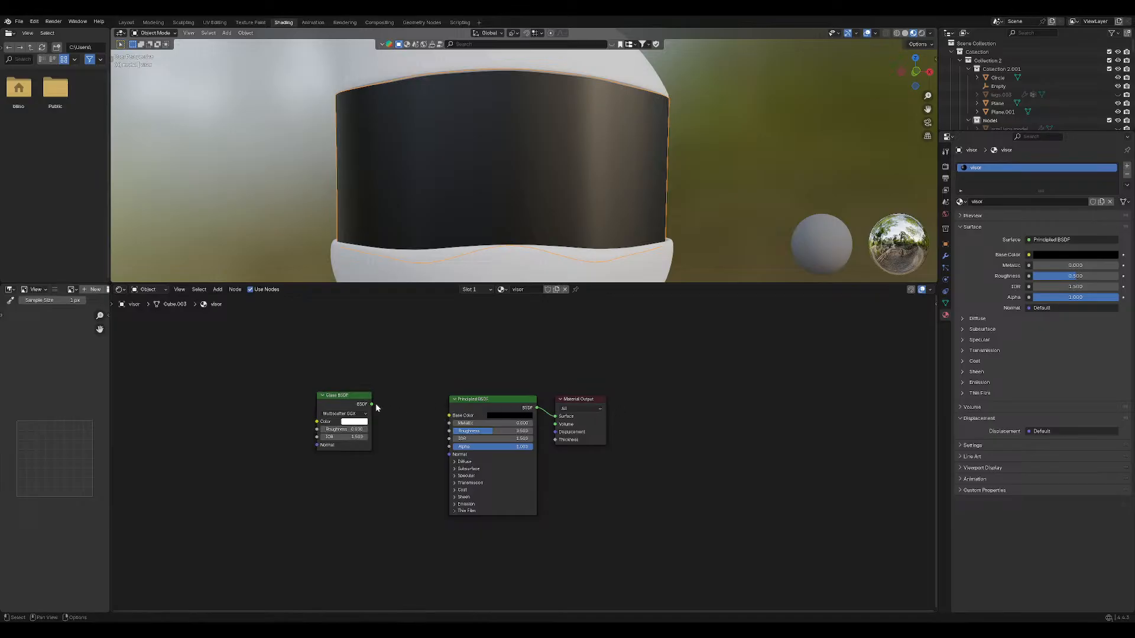
Try to link the Glass BSDF output to the Principled BSDF and shift the Glass BSDF node slightly.
drag(374, 404, 430, 425)
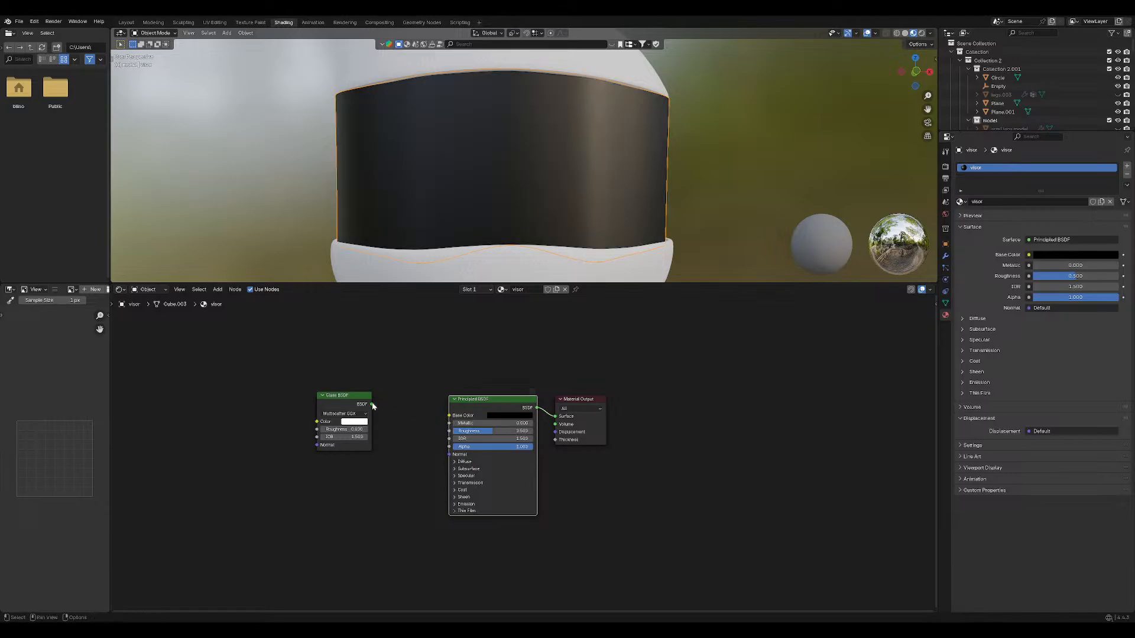
drag(347, 396, 342, 404)
key(Home)
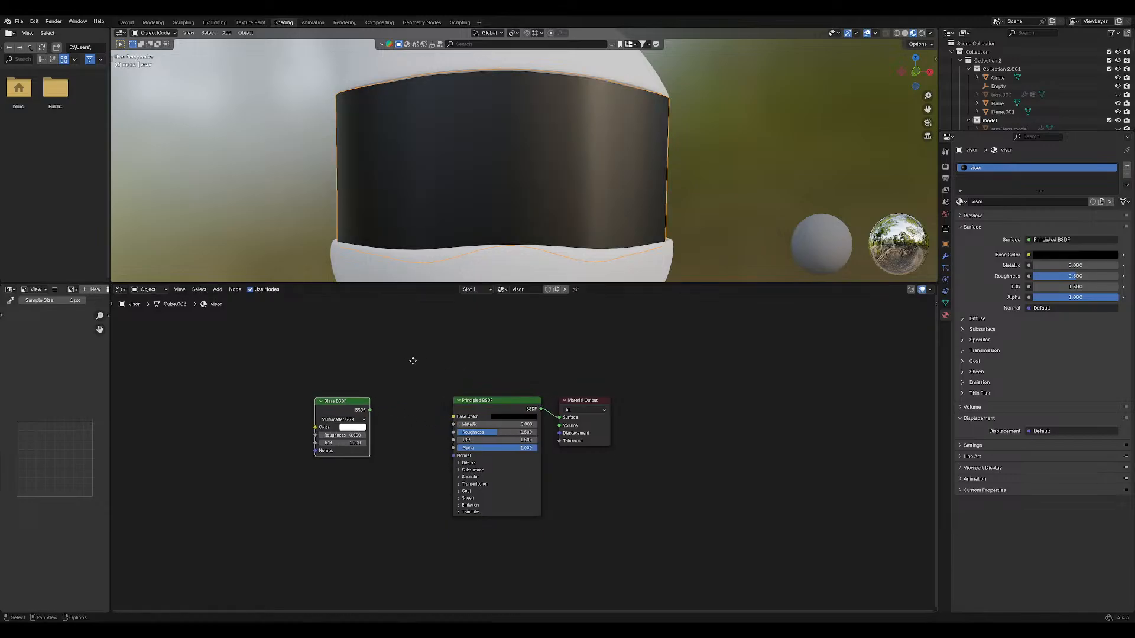
key(h)
key(h)
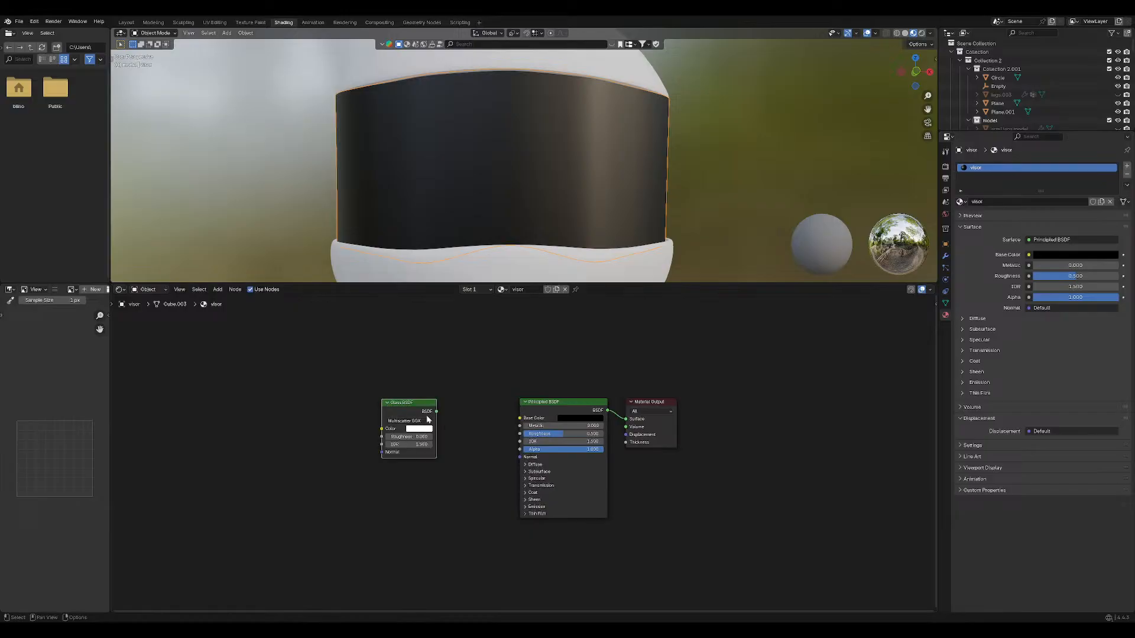
middle_drag(570, 379, 550, 370)
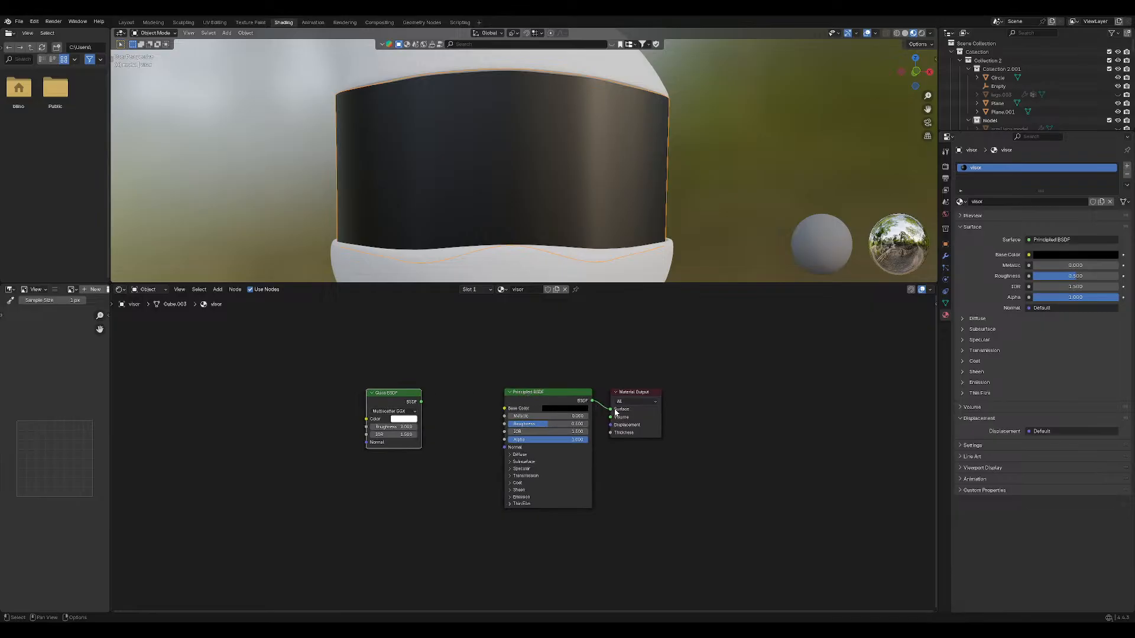
Disconnect the Principled BSDF, move it aside, and link the Glass BSDF to the Material Output's Surface input instead.
click(466, 400)
drag(562, 393, 497, 453)
click(612, 410)
middle_drag(546, 396, 532, 407)
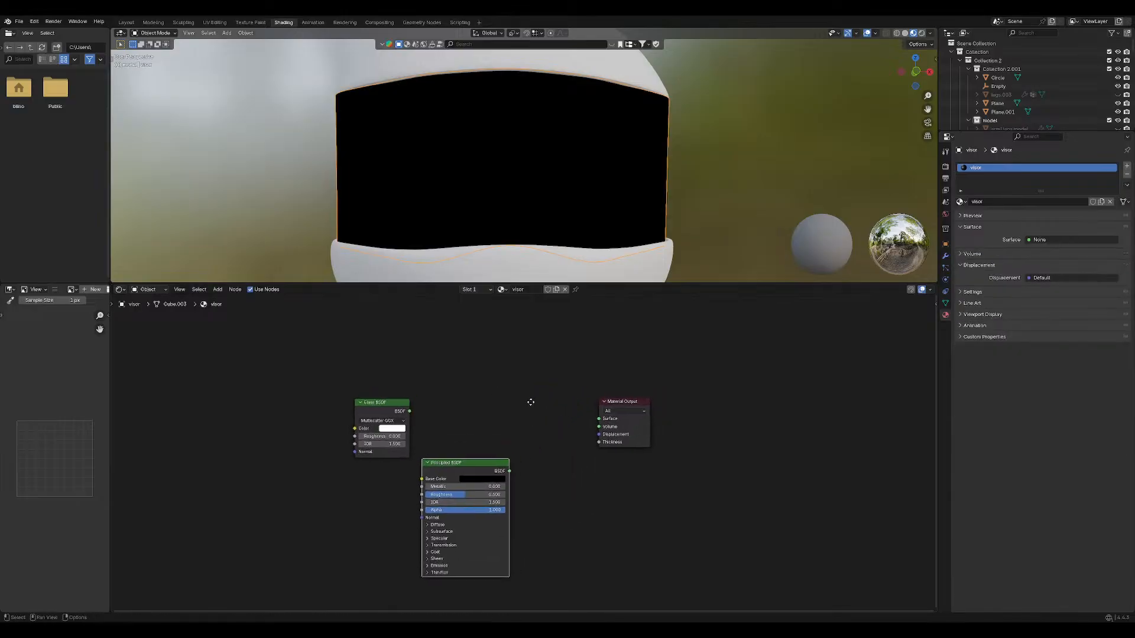
drag(393, 406, 596, 420)
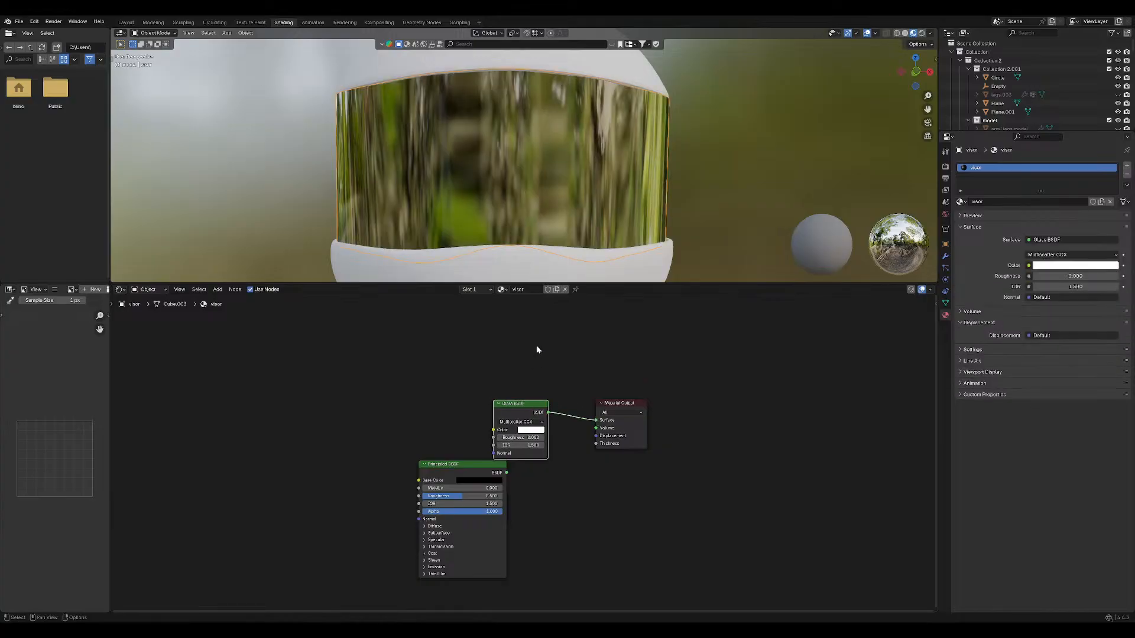
Move the Principled BSDF node clear of the Glass BSDF into empty space ahead of it, leaving it unlinked.
scroll(570, 145, down, 3)
scroll(533, 201, up, 3)
scroll(533, 201, down, 3)
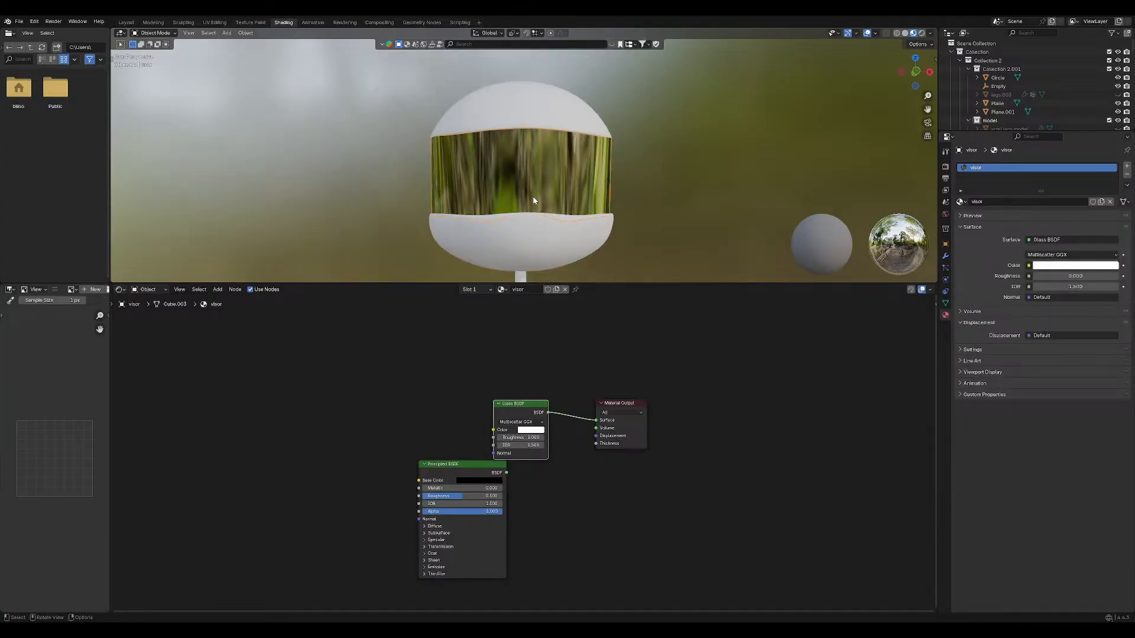
scroll(534, 201, up, 2)
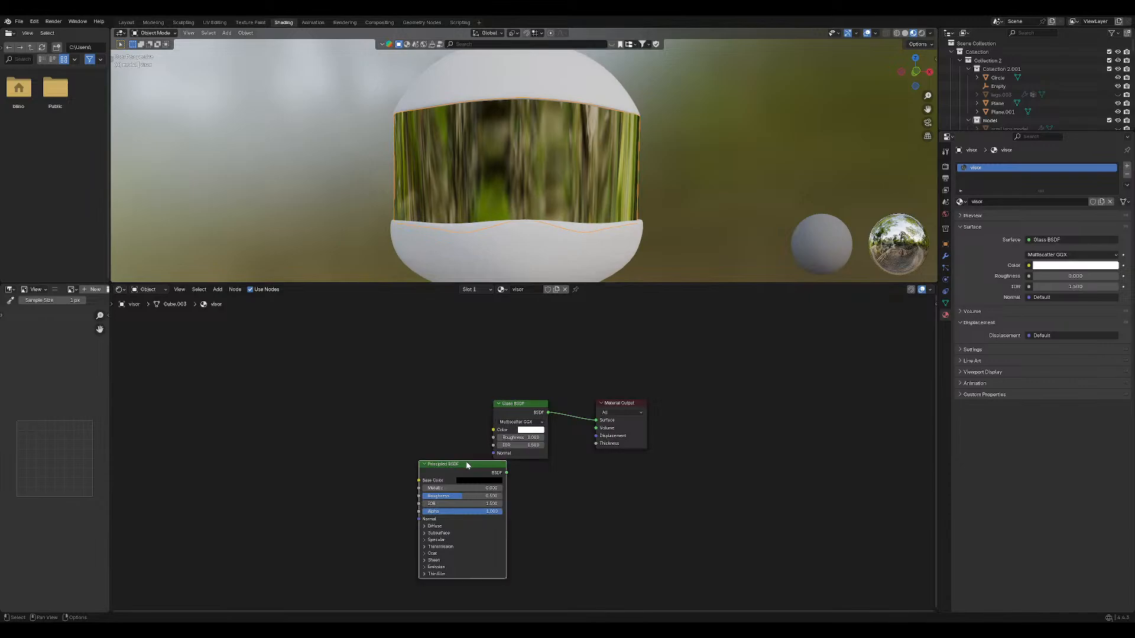
drag(463, 463, 286, 420)
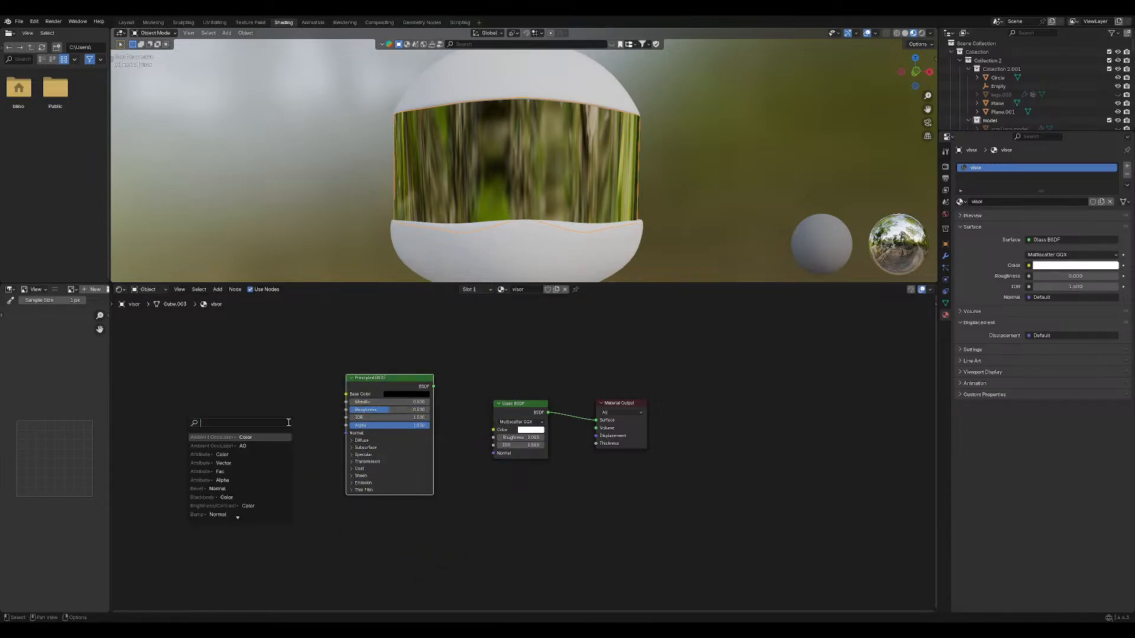
click(537, 357)
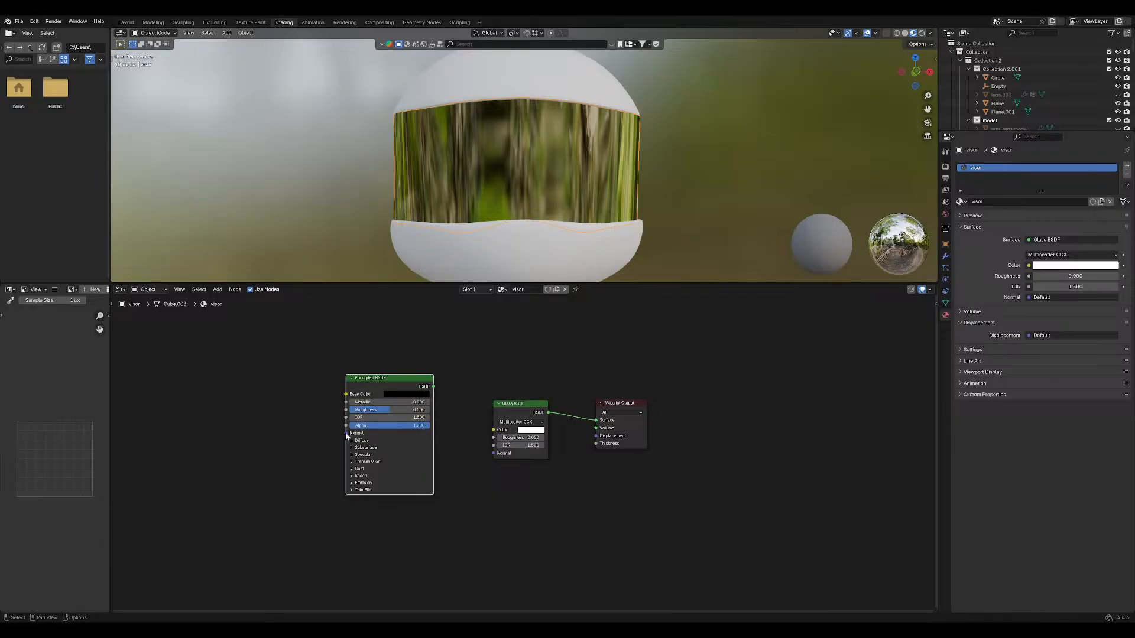
drag(347, 433, 355, 438)
Try the GGX distribution on the visor's Glass BSDF and return it to Multiscatter GGX.
scroll(518, 137, down, 5)
mouse_move(518, 172)
middle_down()
mouse_move(517, 215)
mouse_move(512, 181)
middle_up()
scroll(513, 183, up, 6)
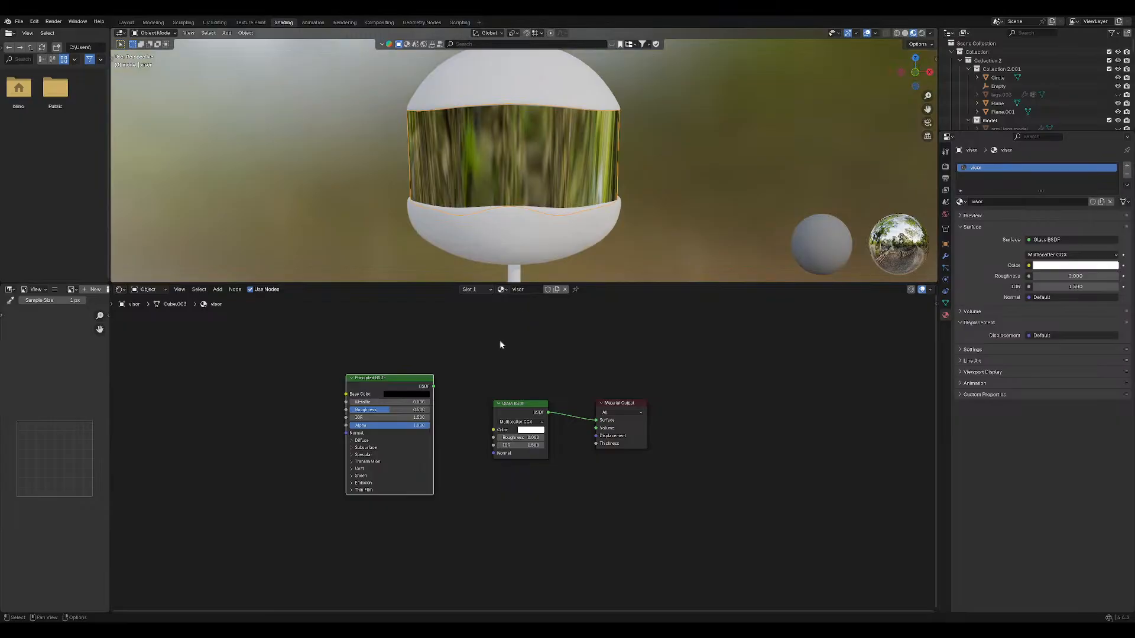
click(519, 422)
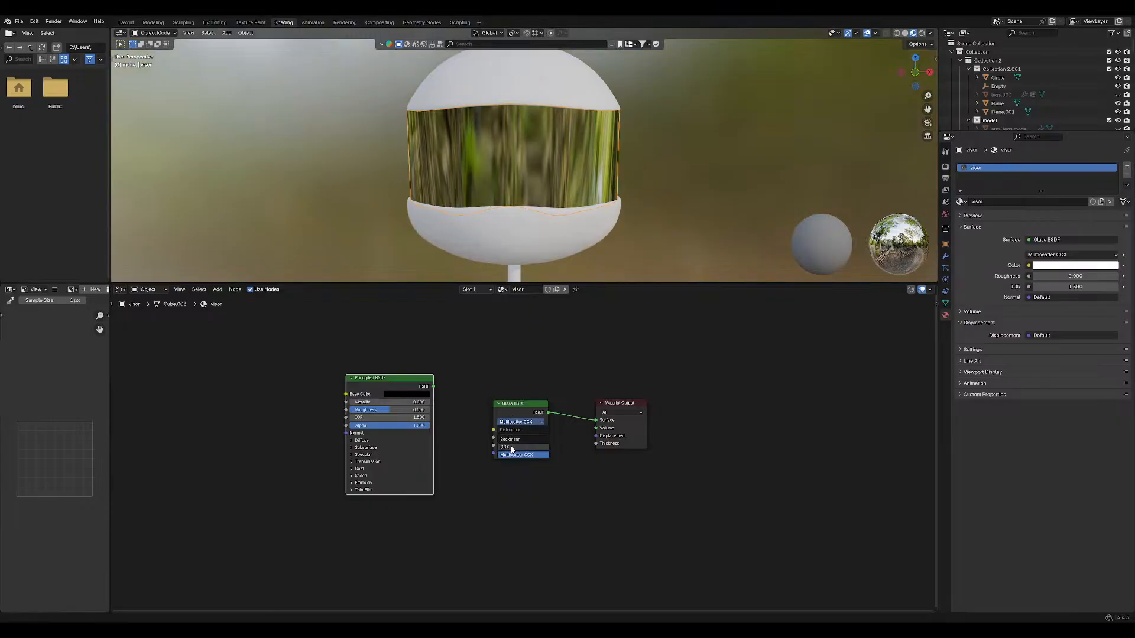
click(512, 448)
middle_drag(537, 249, 529, 251)
click(518, 421)
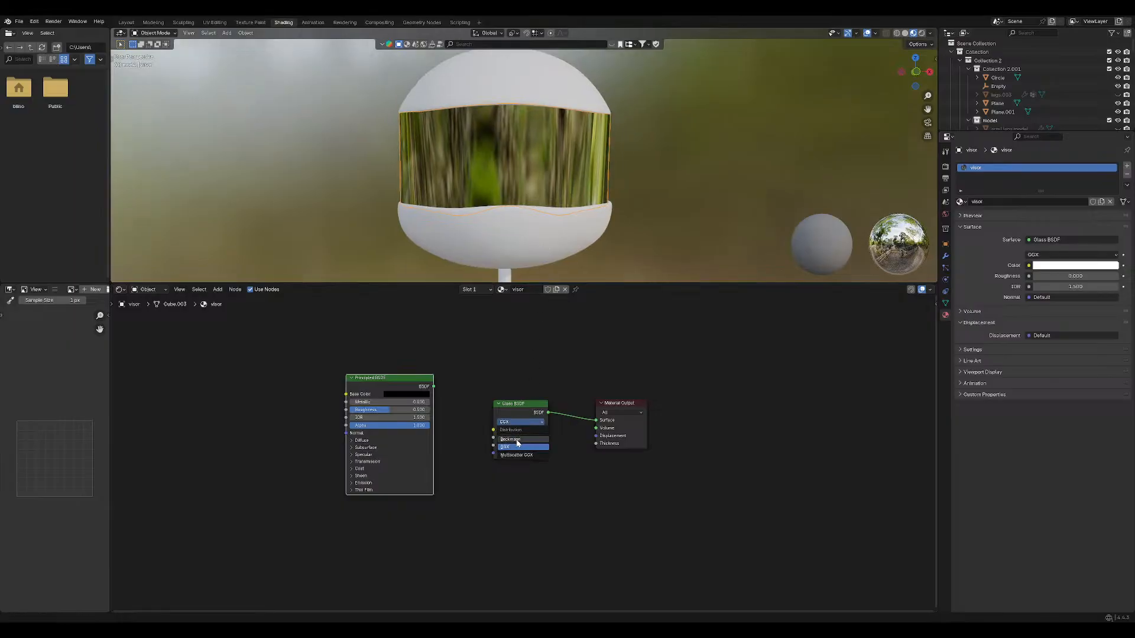
click(517, 447)
click(519, 421)
click(519, 455)
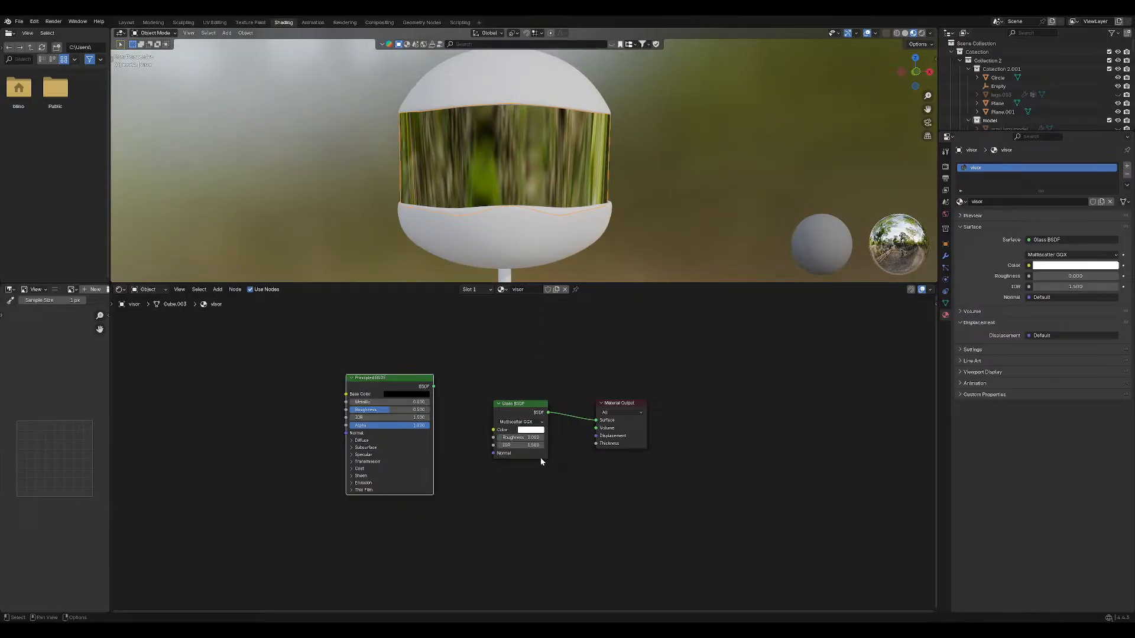
click(530, 430)
mouse_move(584, 340)
mouse_down()
mouse_move(584, 370)
mouse_move(584, 313)
mouse_move(597, 334)
mouse_up()
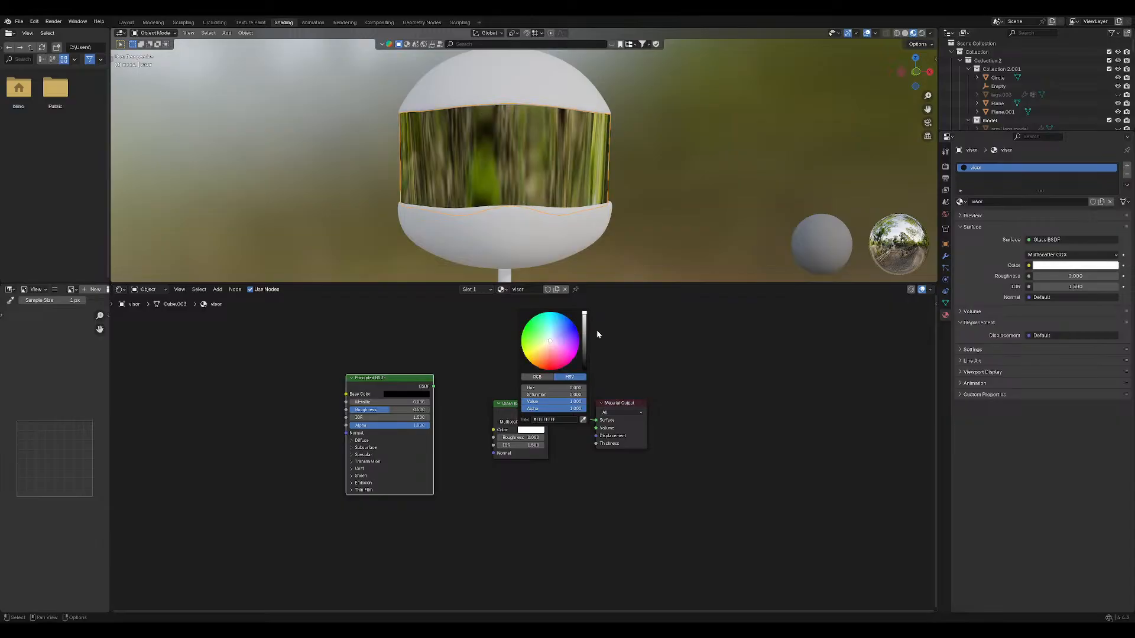
click(511, 438)
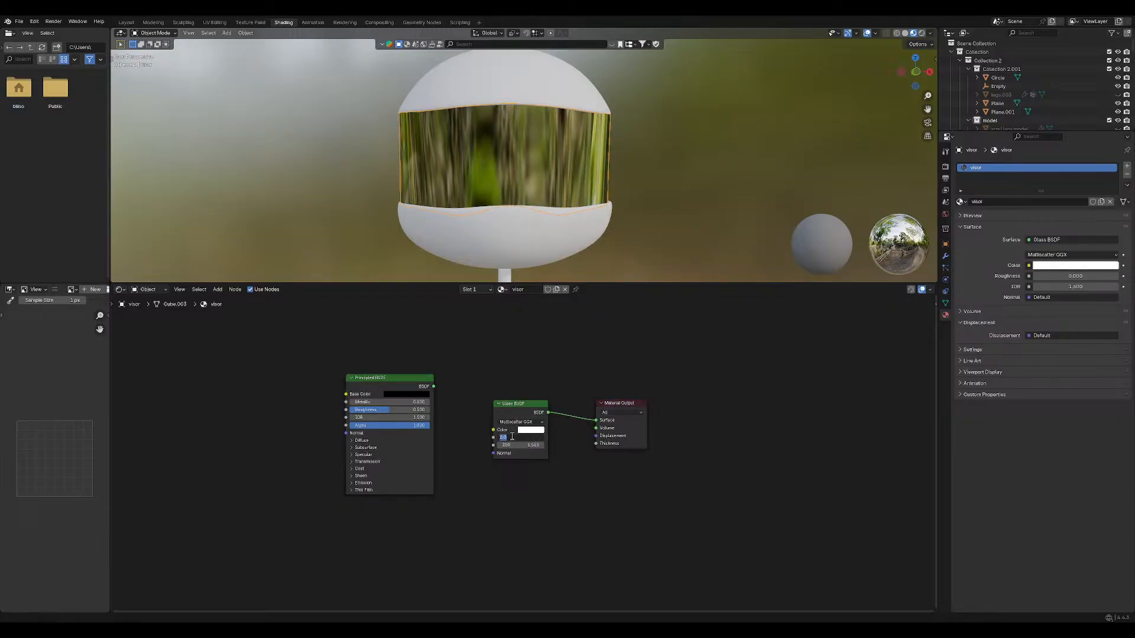
click(539, 463)
Try a wide range of IOR values on the Glass BSDF, ending at 0.200, with roughness 0.291 and the colour kept white.
drag(501, 445, 957, 445)
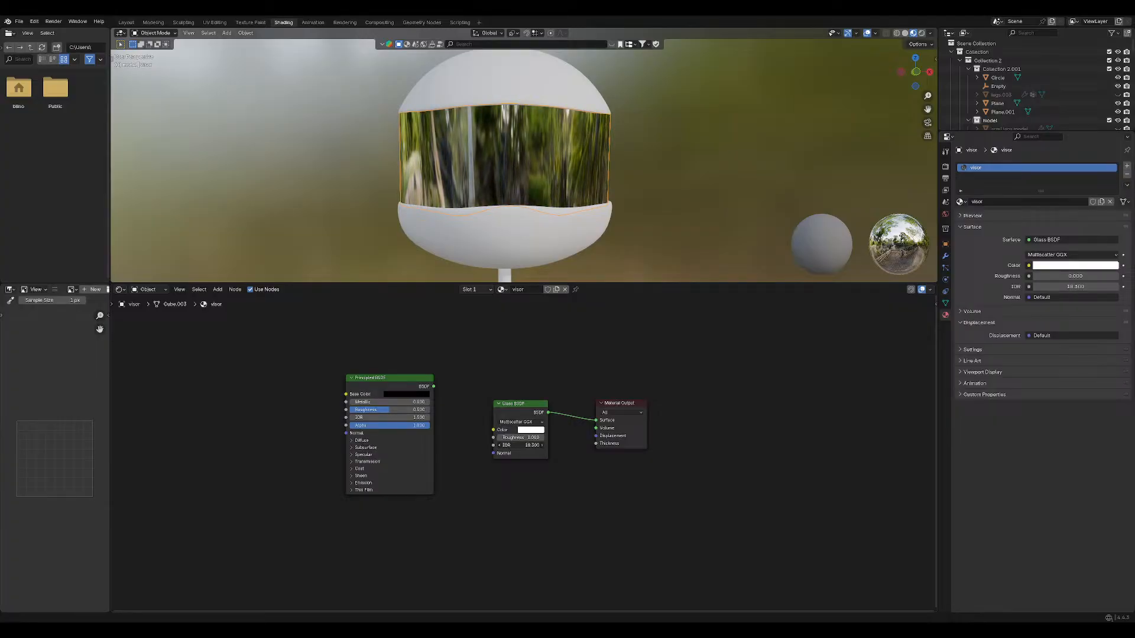
drag(857, 446, 644, 446)
drag(529, 447, 514, 448)
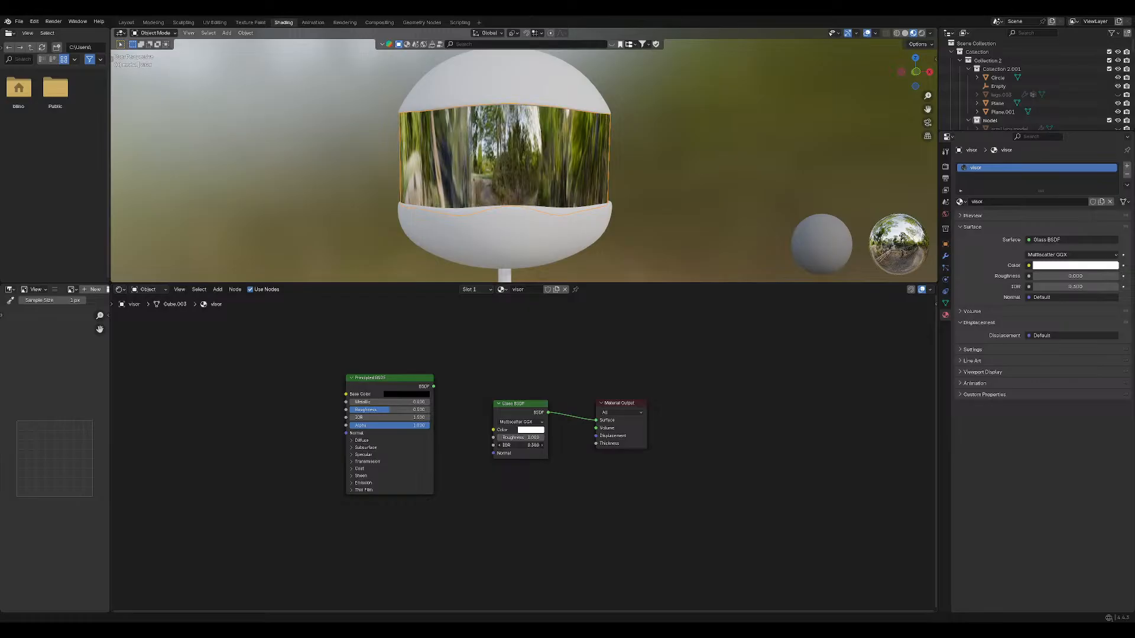
mouse_move(594, 178)
middle_down()
mouse_move(602, 169)
mouse_move(587, 151)
mouse_move(605, 161)
middle_up()
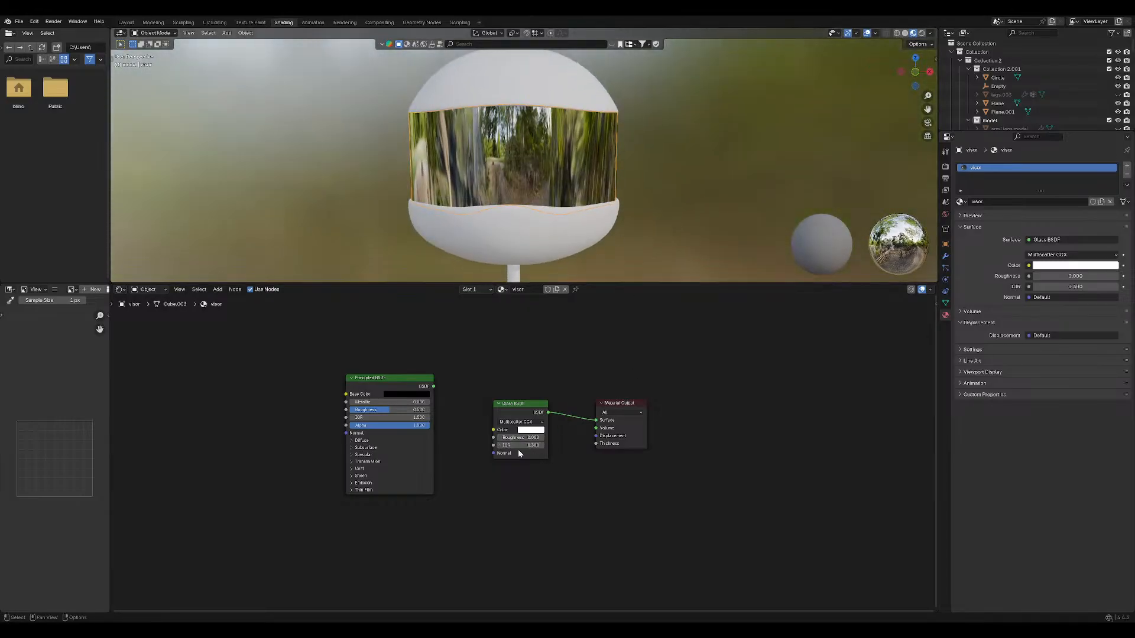
mouse_move(520, 446)
mouse_down()
mouse_move(562, 438)
mouse_move(539, 437)
mouse_up()
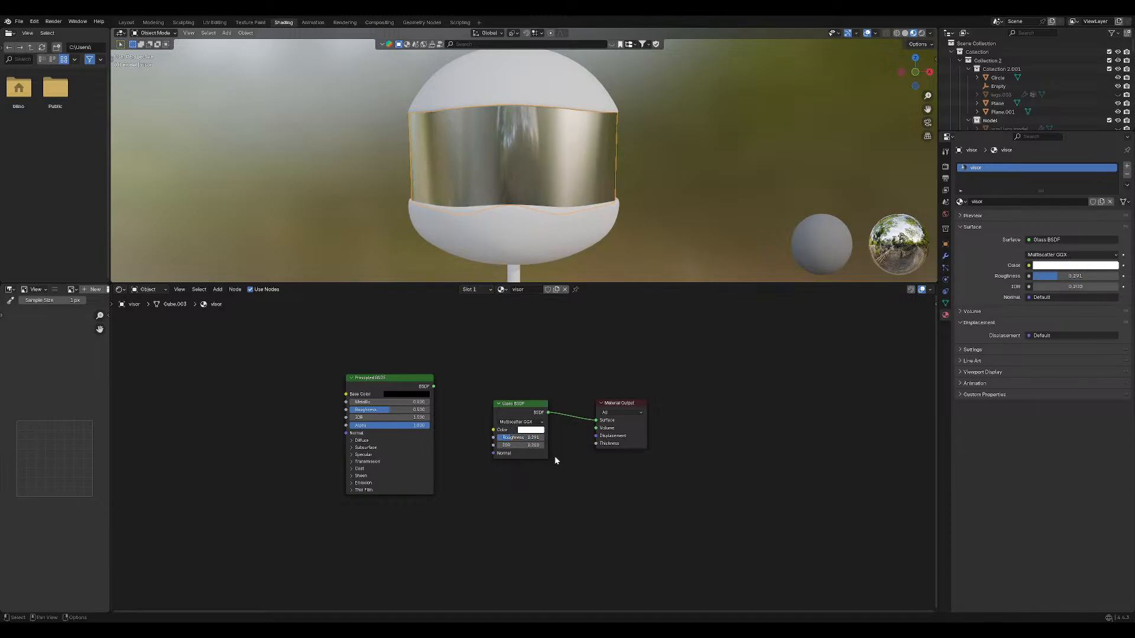
click(535, 432)
mouse_move(584, 324)
mouse_down()
mouse_move(584, 368)
mouse_move(584, 312)
mouse_up()
scroll(570, 138, down, 2)
mouse_move(570, 137)
middle_down()
mouse_move(601, 136)
mouse_move(585, 102)
mouse_move(570, 151)
middle_up()
scroll(570, 152, up, 2)
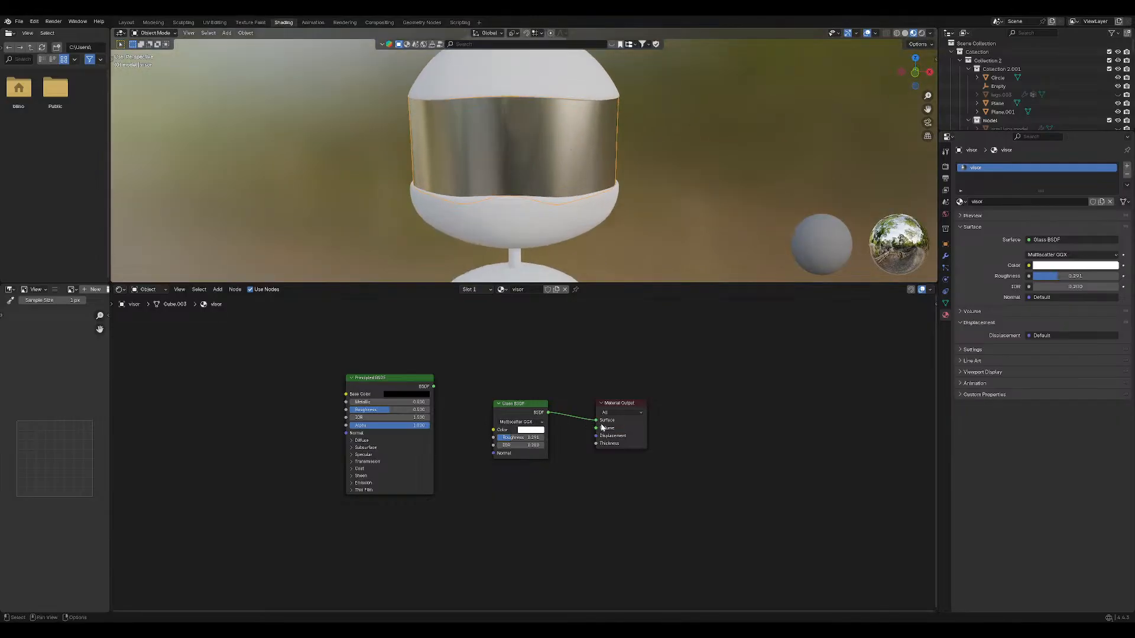
Relink the Glass BSDF to the Material Output's Volume input and connect the Principled BSDF to Surface.
drag(595, 420, 596, 428)
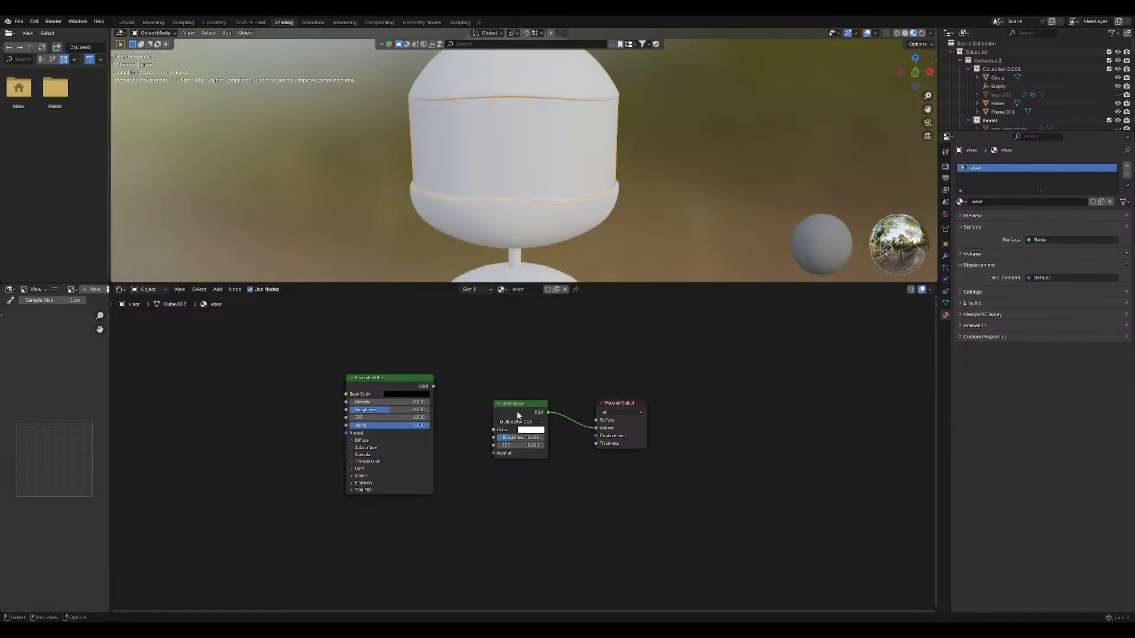
drag(517, 407, 515, 448)
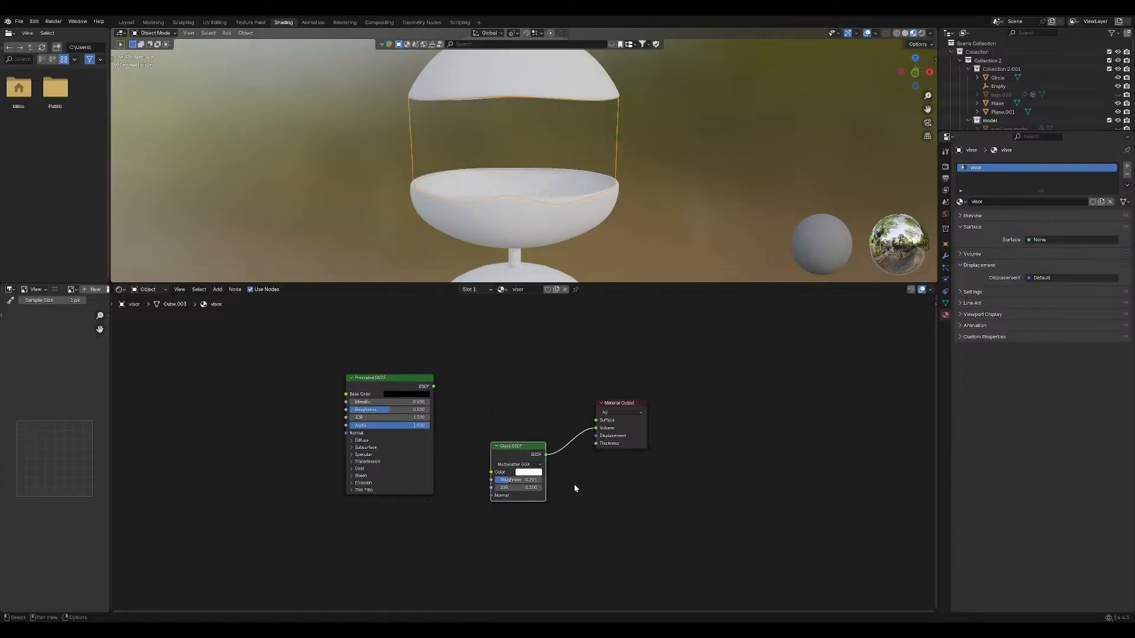
middle_drag(529, 612, 535, 606)
middle_drag(603, 537, 582, 570)
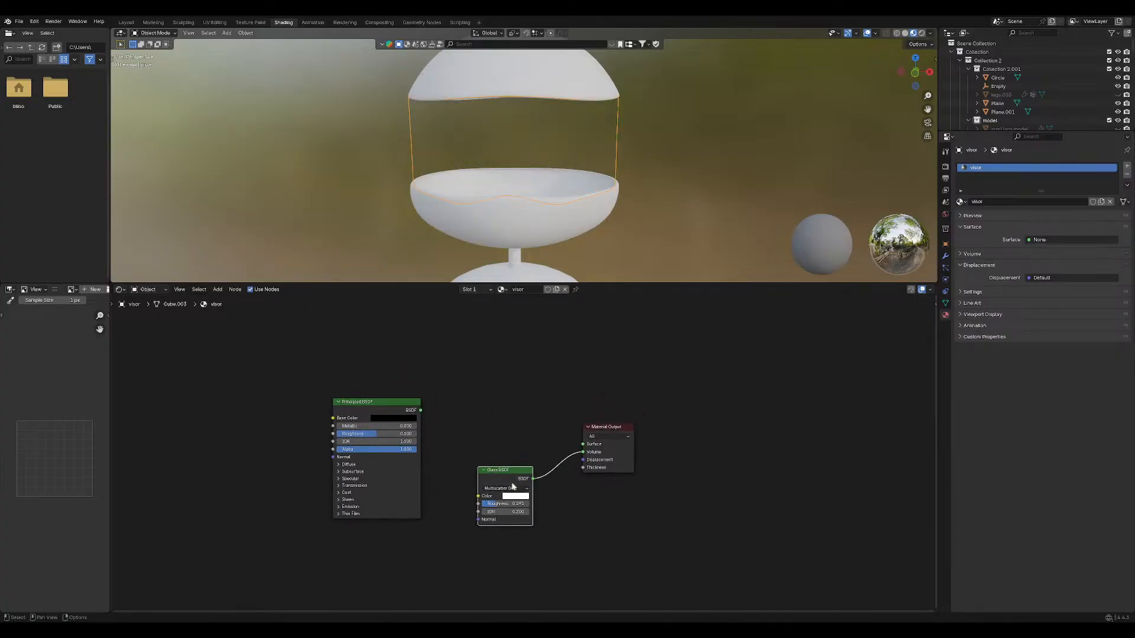
drag(420, 410, 582, 443)
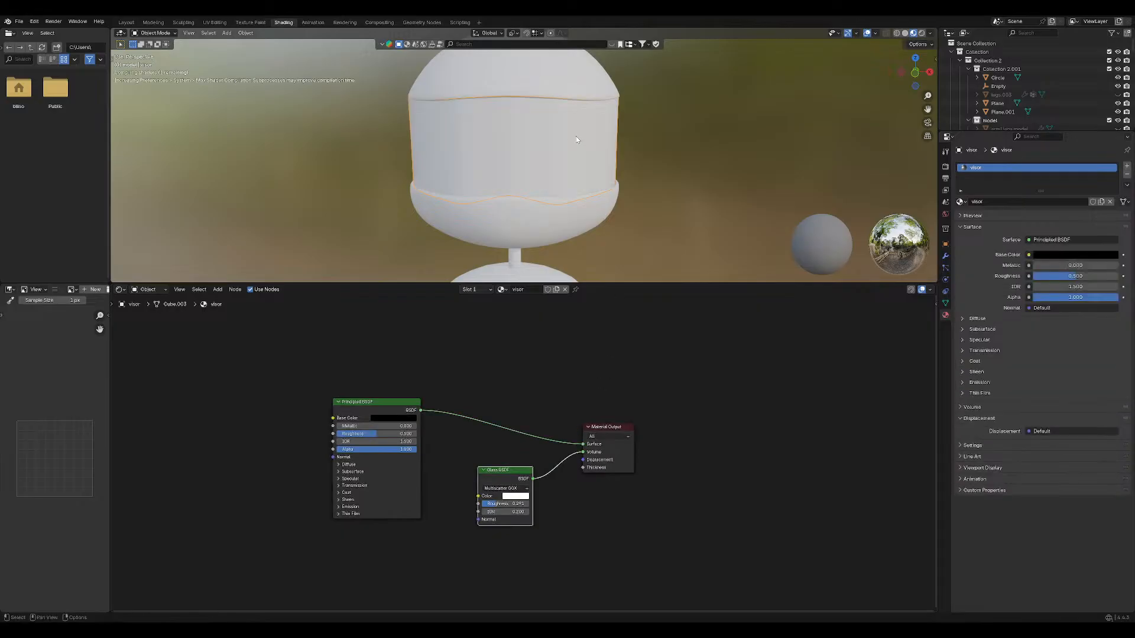
mouse_move(585, 145)
middle_down()
mouse_move(577, 126)
mouse_move(568, 132)
middle_up()
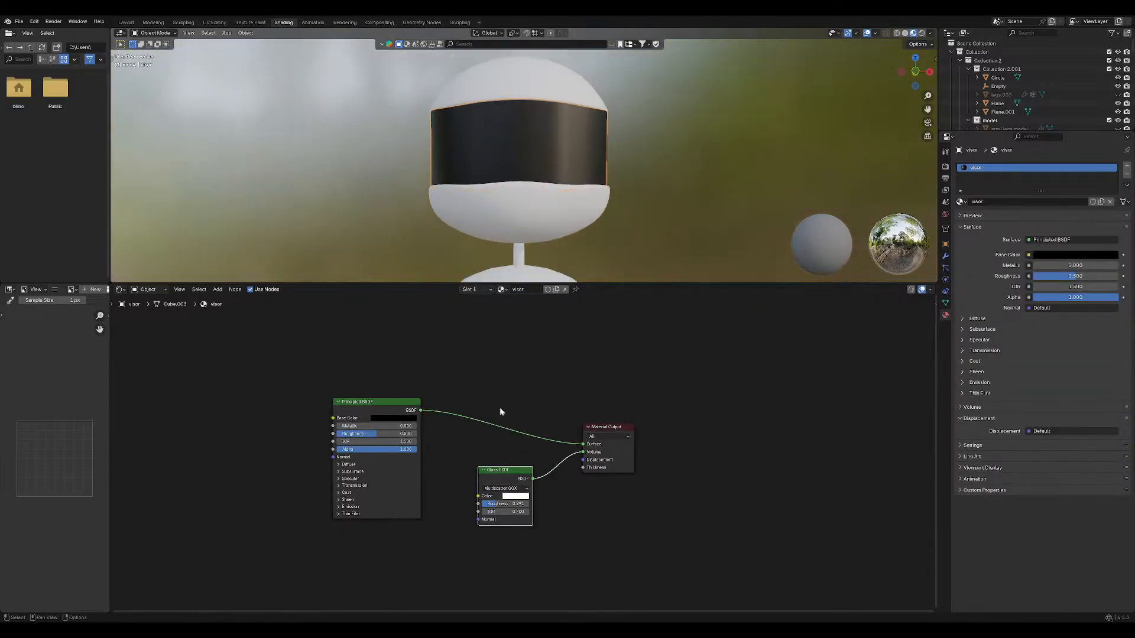
Raise the Glass BSDF's IOR and set the Principled BSDF's base colour to white.
drag(508, 512, 555, 512)
click(412, 419)
click(438, 304)
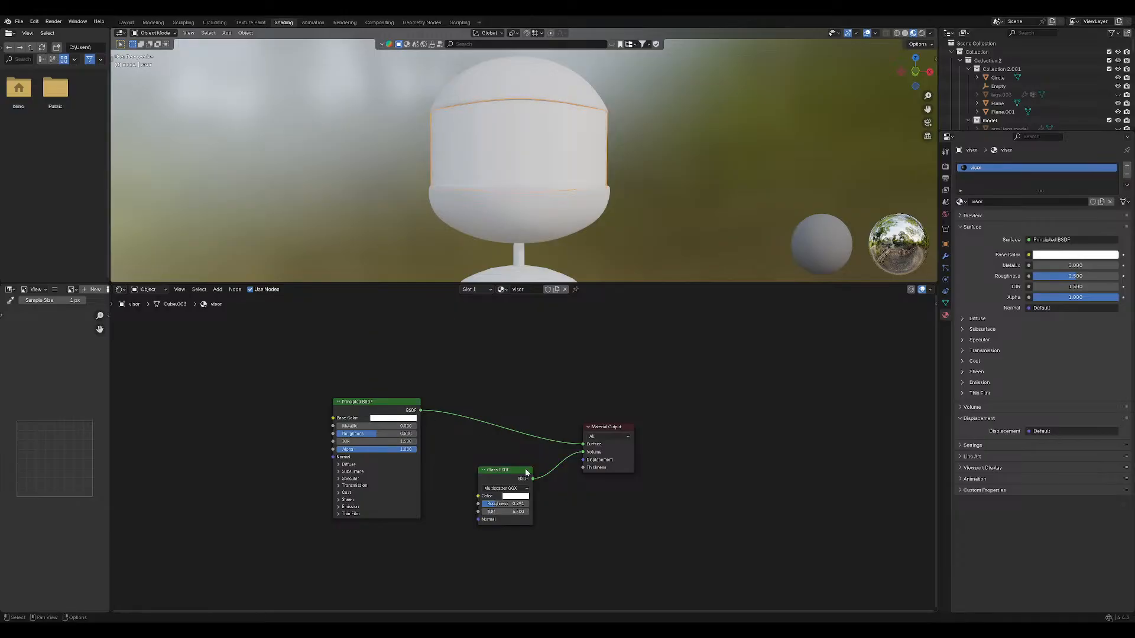
Set the Glass BSDF's roughness and IOR to 0.000, keeping its white colour and Multiscatter GGX distribution.
click(515, 496)
drag(566, 417, 568, 381)
click(521, 489)
click(519, 489)
drag(519, 505, 495, 505)
drag(513, 512, 518, 464)
click(490, 453)
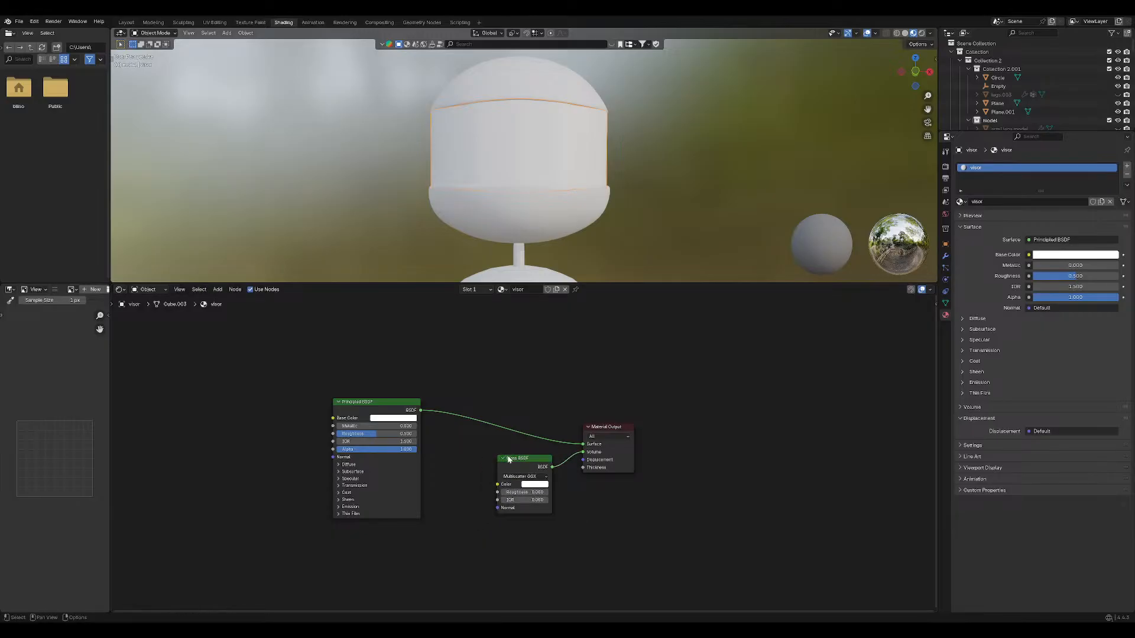
Arrange the Principled BSDF above the Glass BSDF and disconnect both from the Material Output.
drag(366, 401, 432, 333)
drag(530, 463, 450, 474)
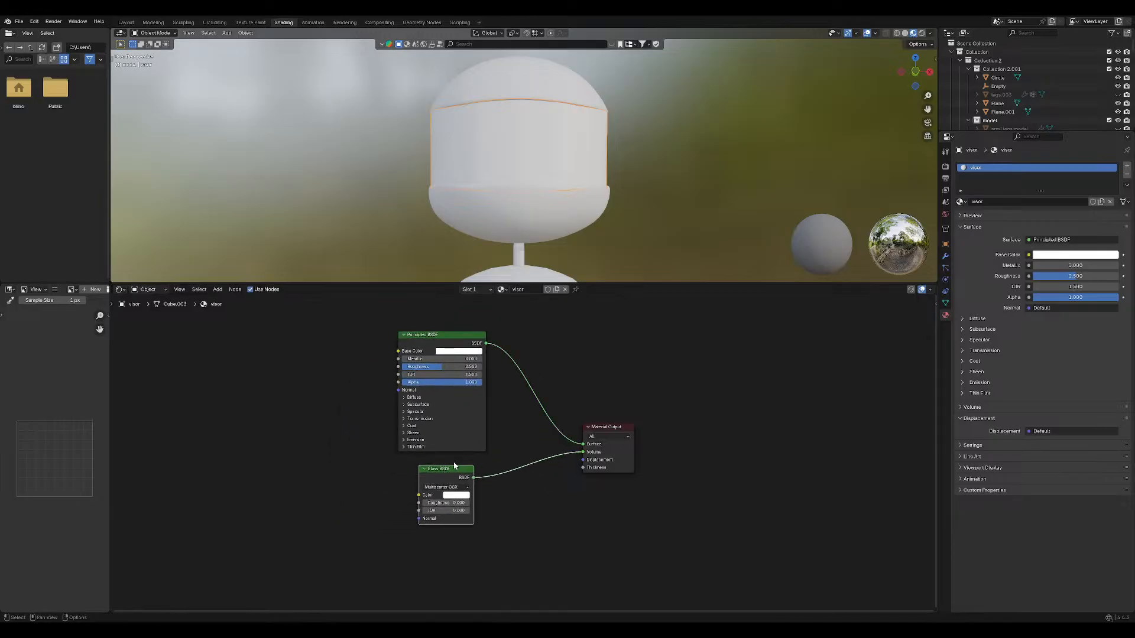
drag(583, 452, 562, 444)
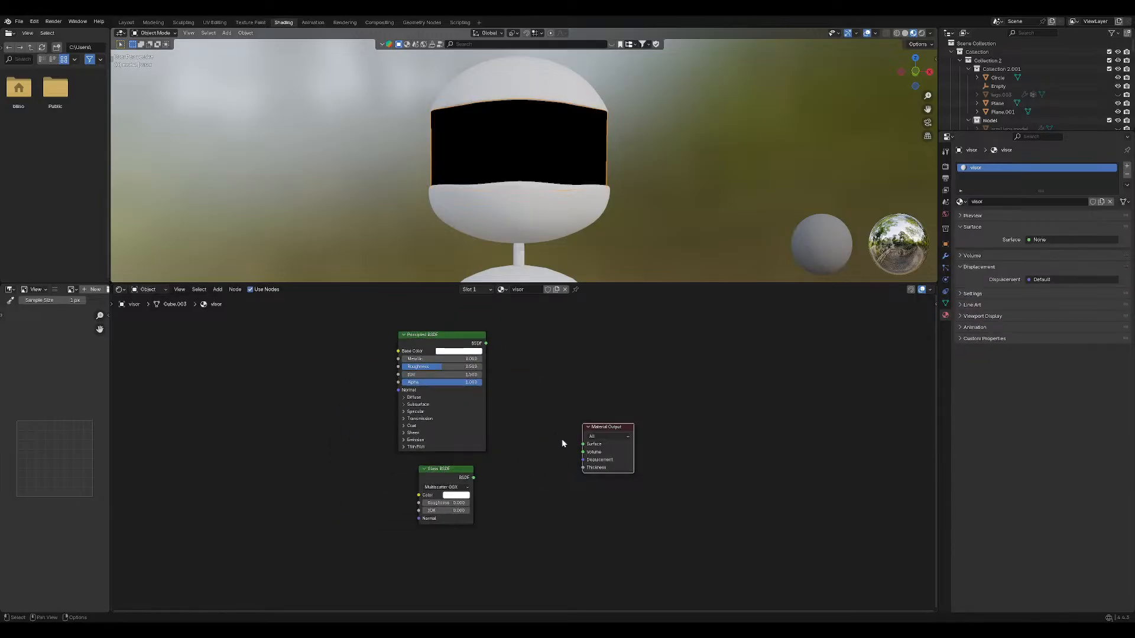
Add a Diffuse BSDF shader node to the visor material and place it in free space ahead of the Principled BSDF.
right_click(355, 465)
mouse_move(345, 461)
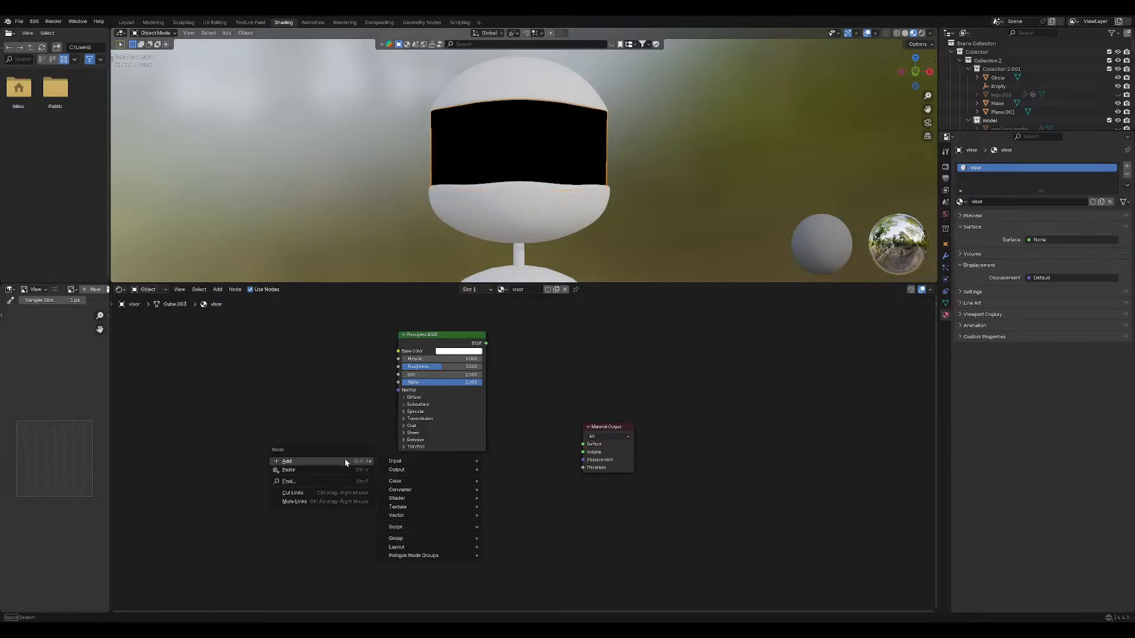
mouse_move(402, 506)
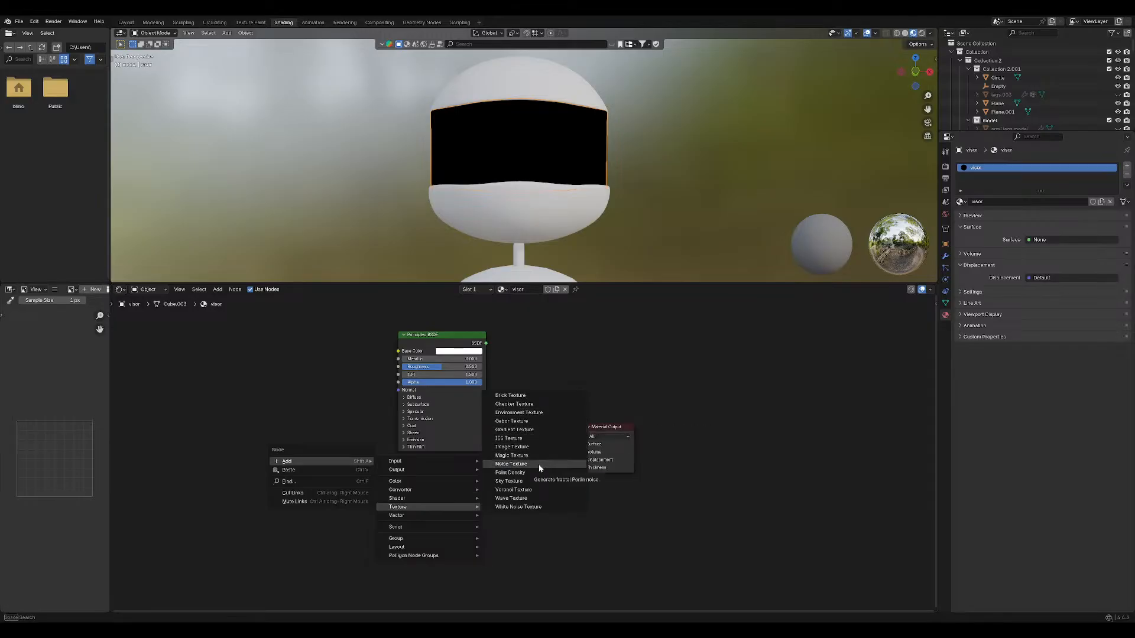
mouse_move(448, 498)
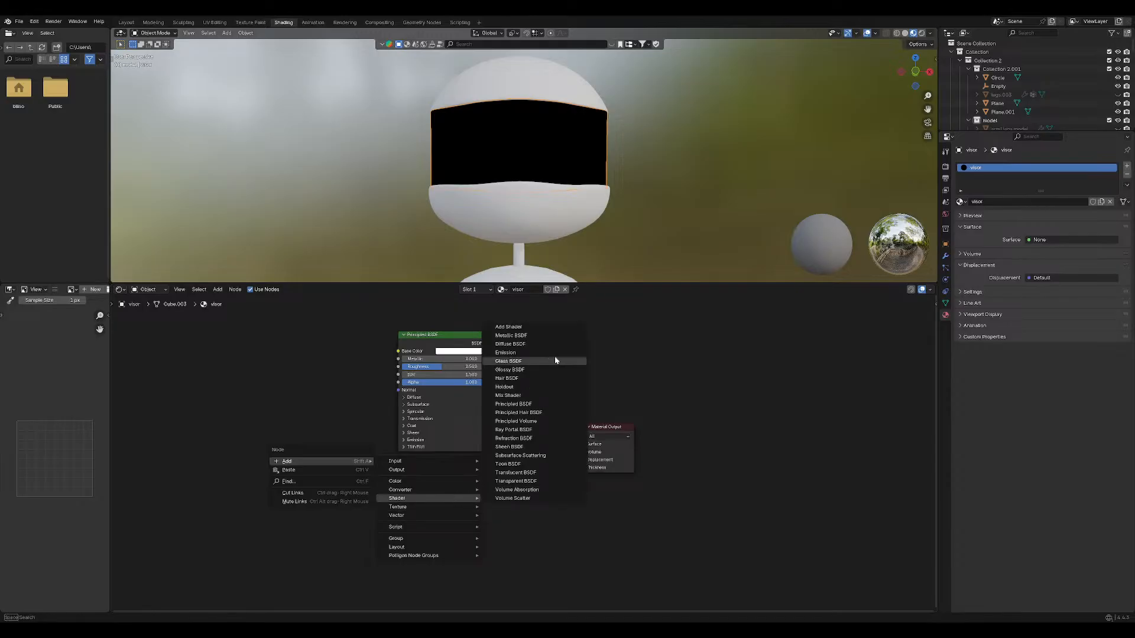
click(536, 344)
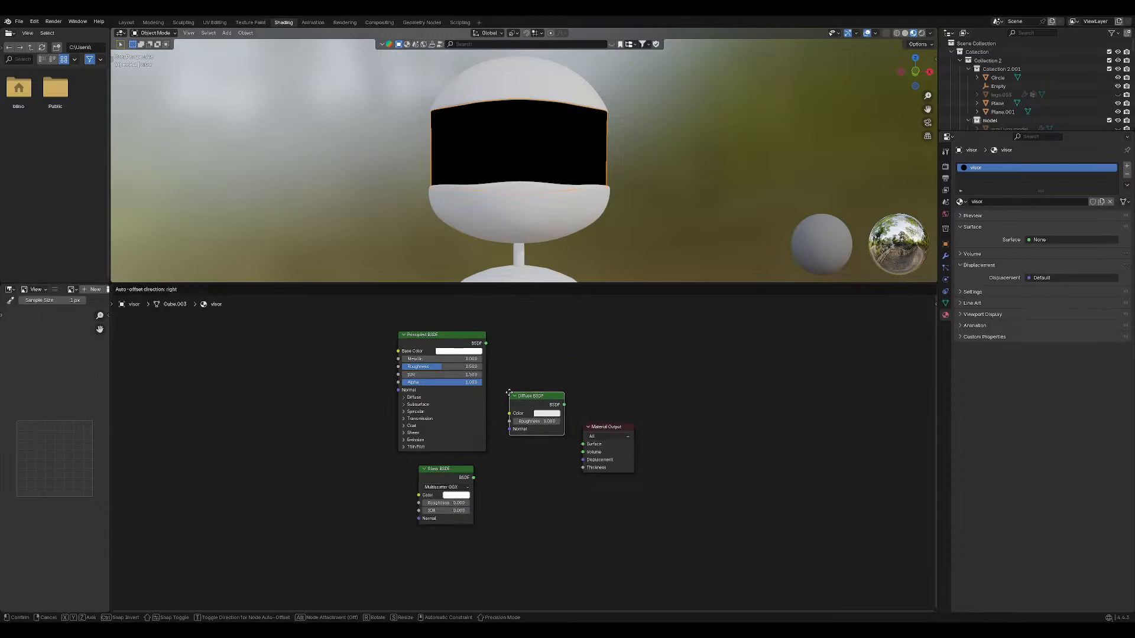
click(503, 343)
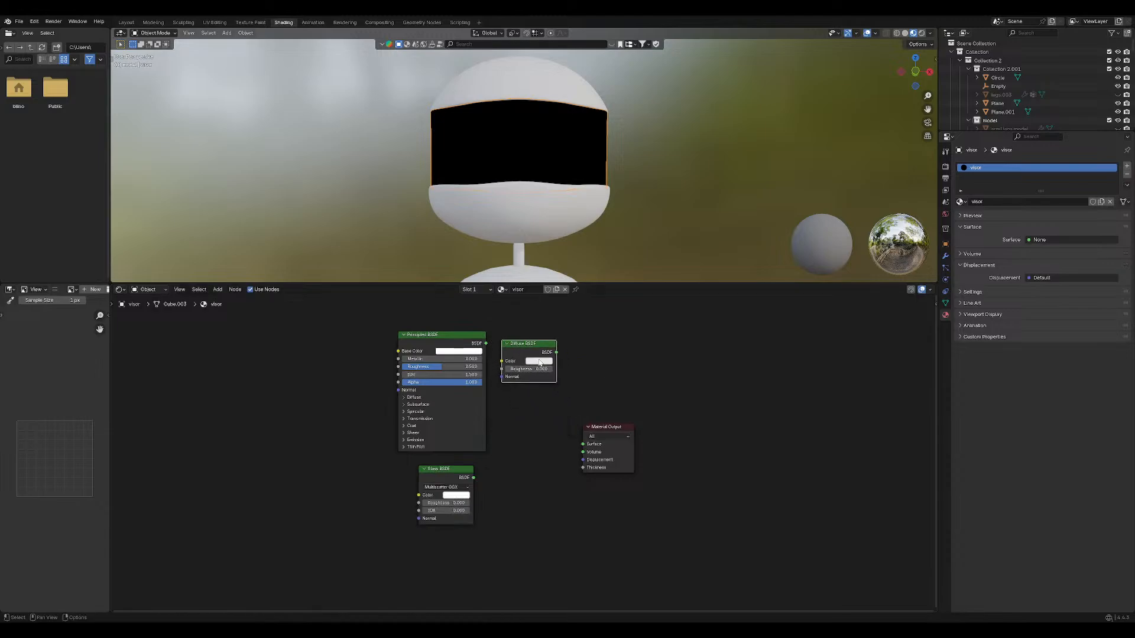
drag(531, 341, 334, 365)
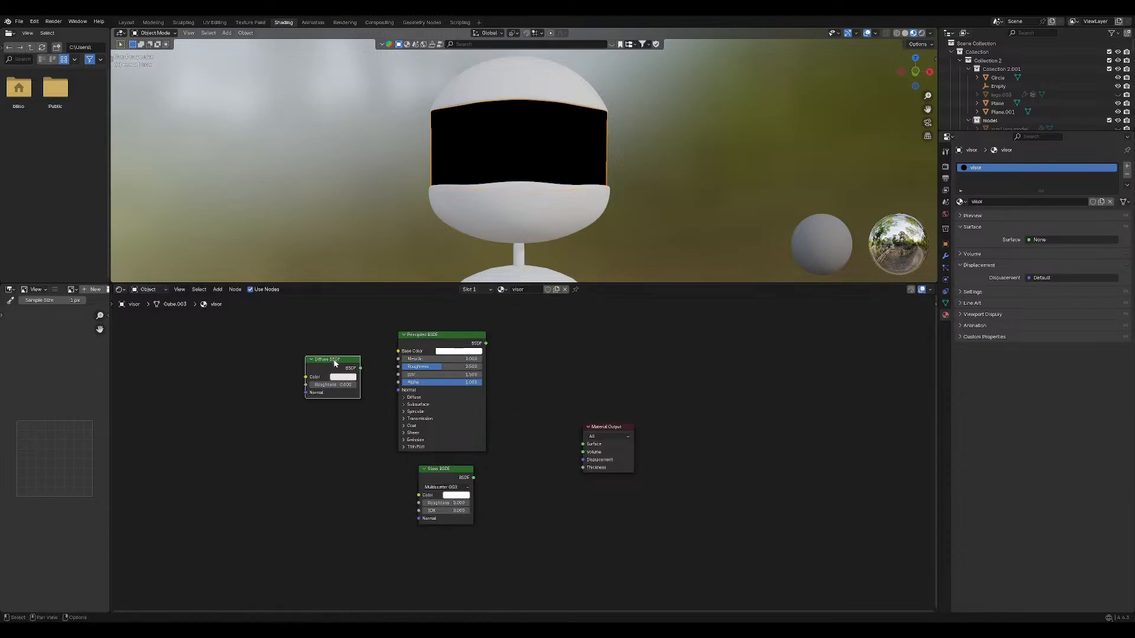
Open the online manual page for the Diffuse BSDF node, close it and return to Blender.
right_click(335, 364)
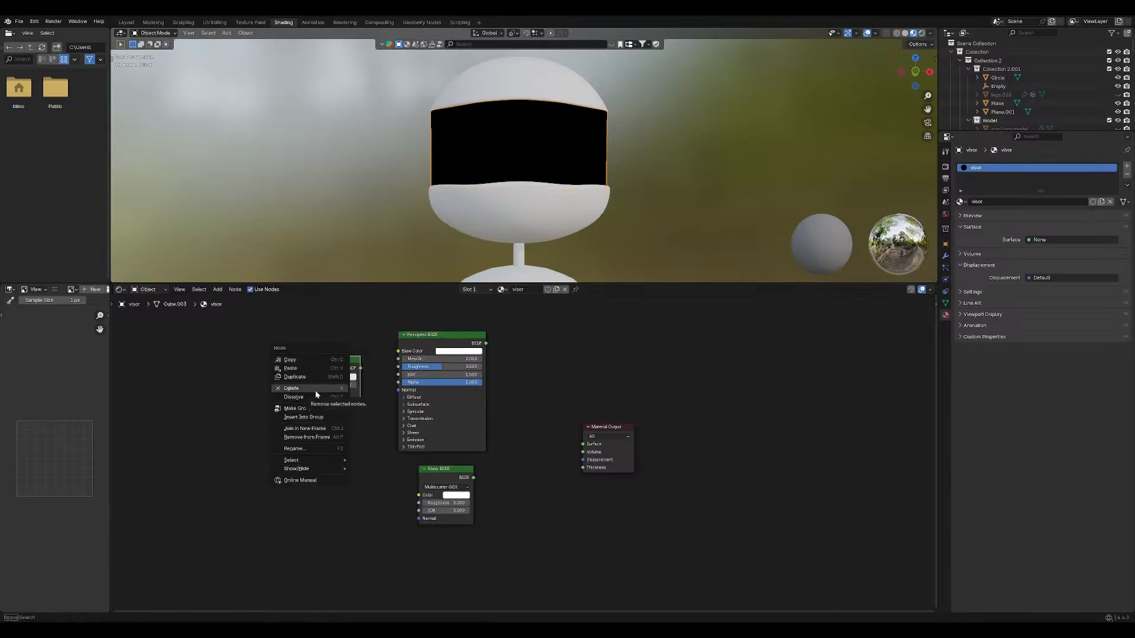
click(303, 480)
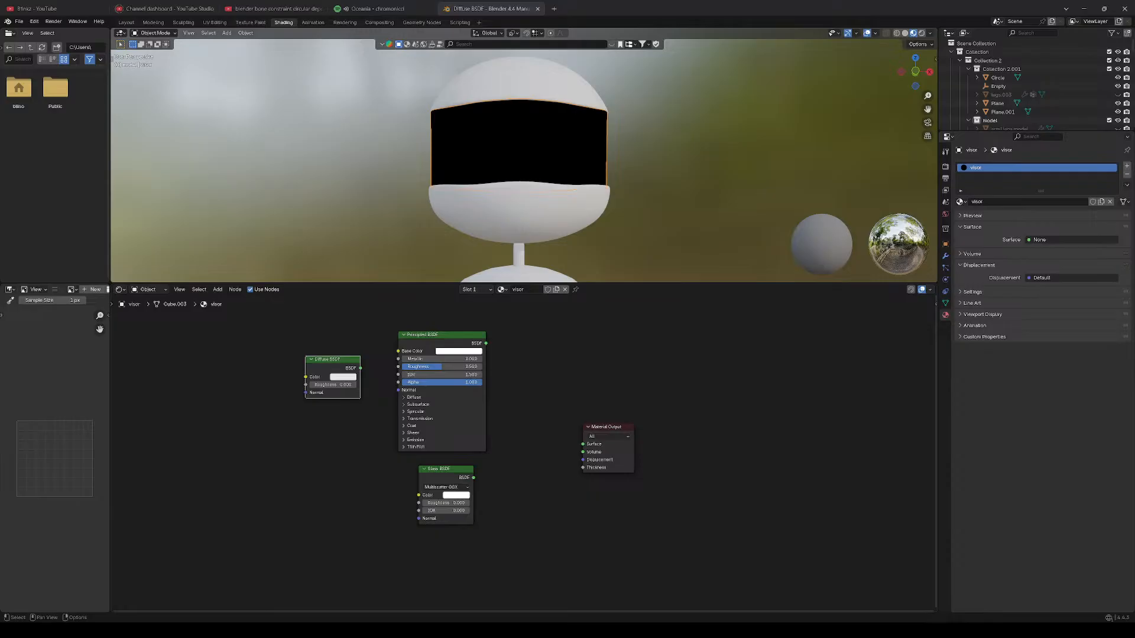
click(539, 9)
click(1084, 9)
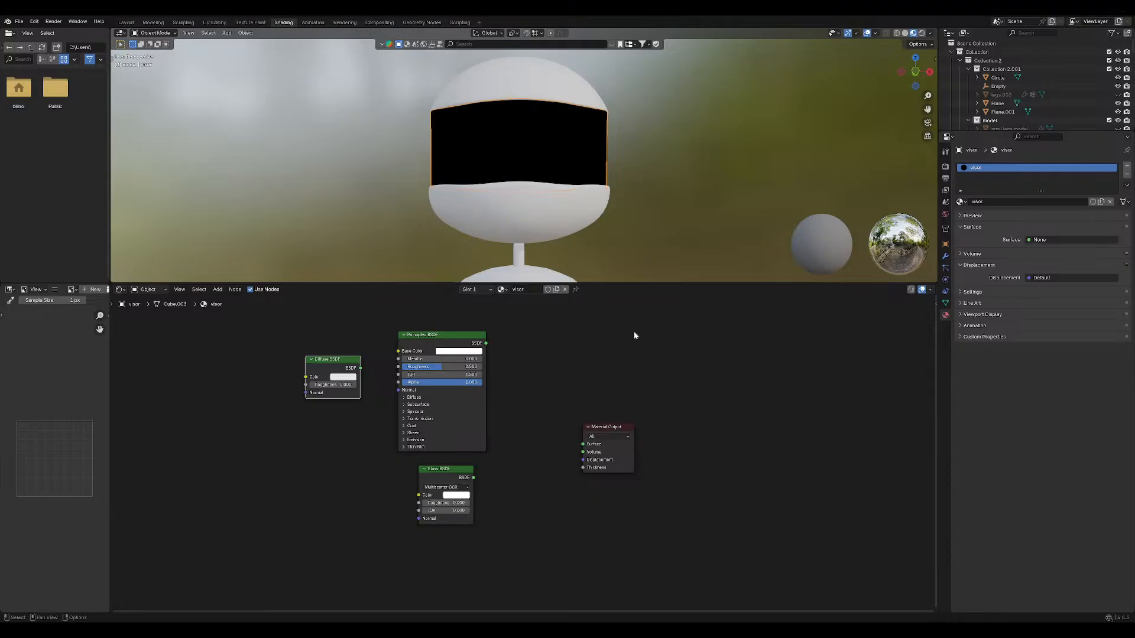
Place the Diffuse BSDF before the Material Output, link it to the Surface input and check the visor.
click(538, 379)
drag(345, 359, 584, 442)
scroll(567, 447, up, 1)
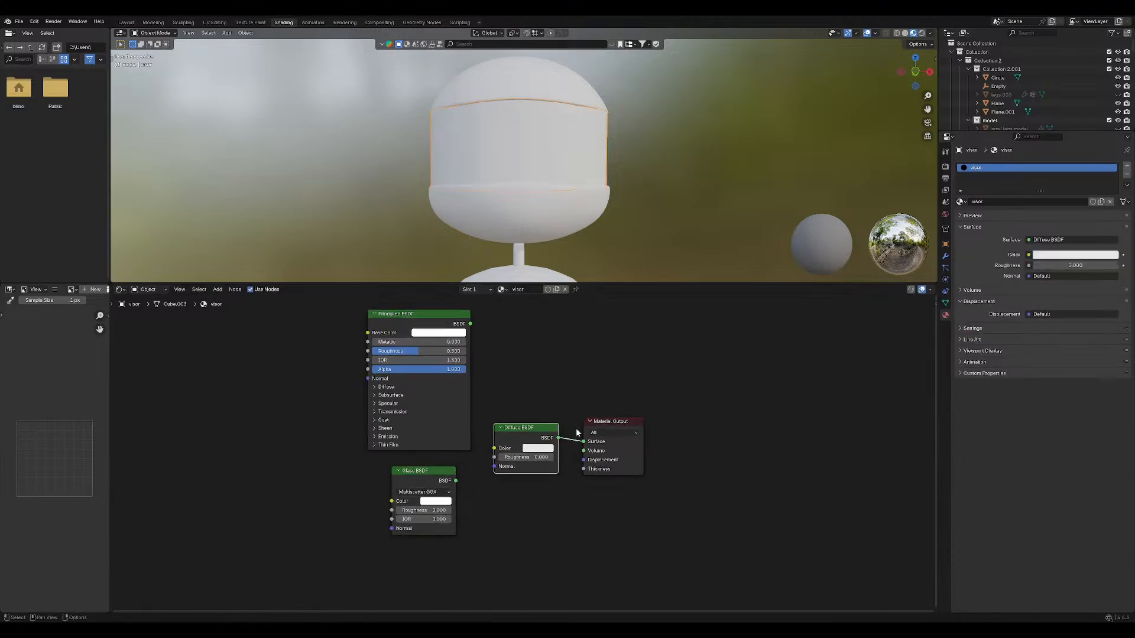
mouse_move(520, 457)
mouse_down()
mouse_move(535, 457)
mouse_move(520, 457)
mouse_up()
middle_drag(585, 169, 488, 202)
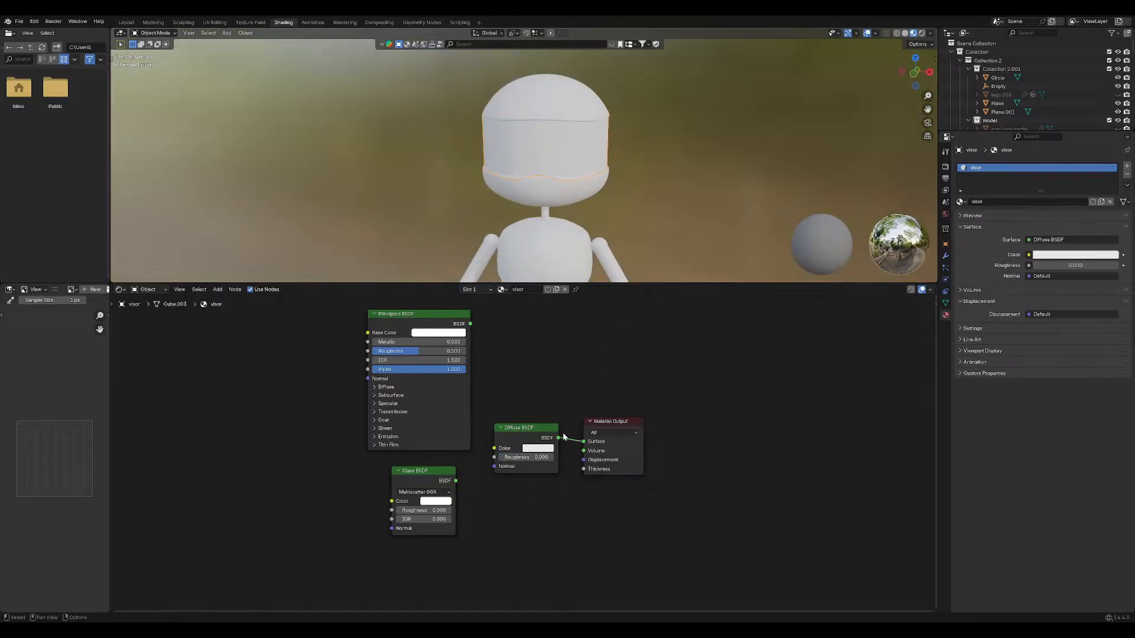
Disconnect the Diffuse BSDF from the Material Output and move it ahead of the Principled and Glass BSDF nodes.
click(558, 440)
drag(583, 441, 306, 437)
click(530, 435)
Add an Object Info input node above the Diffuse BSDF and shift the Principled BSDF slightly towards the Material Output.
right_click(527, 437)
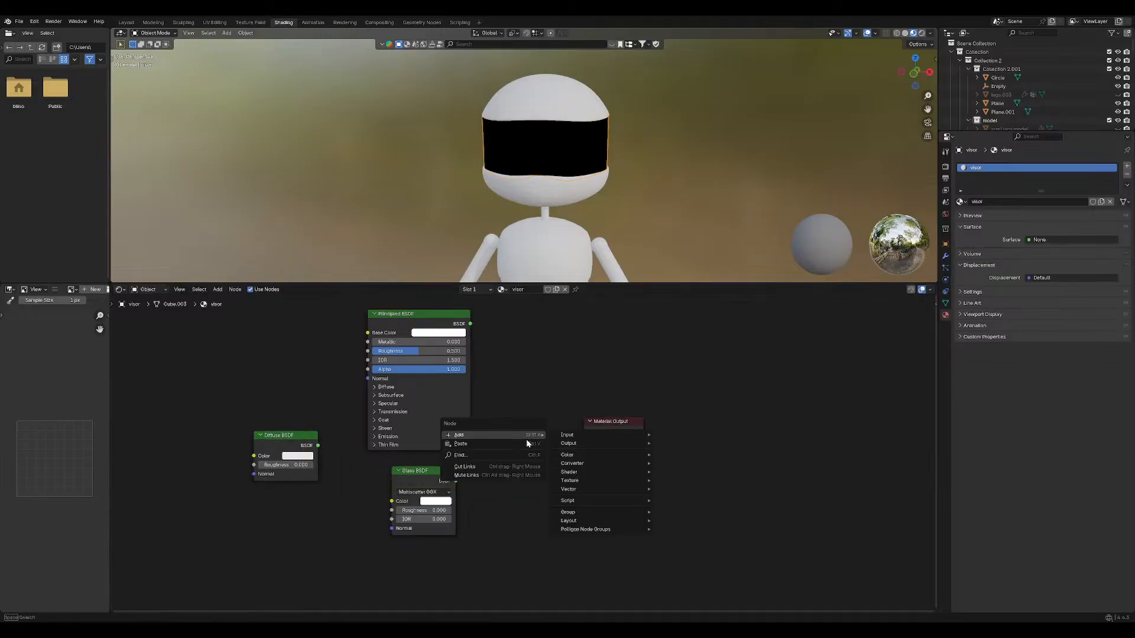
mouse_move(559, 435)
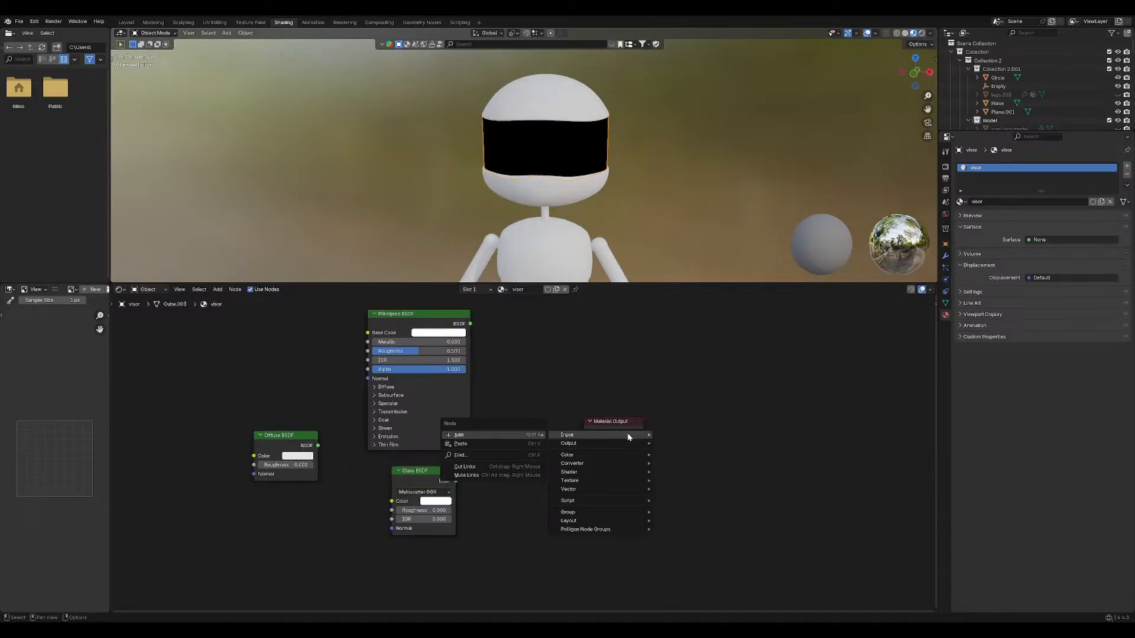
mouse_move(628, 445)
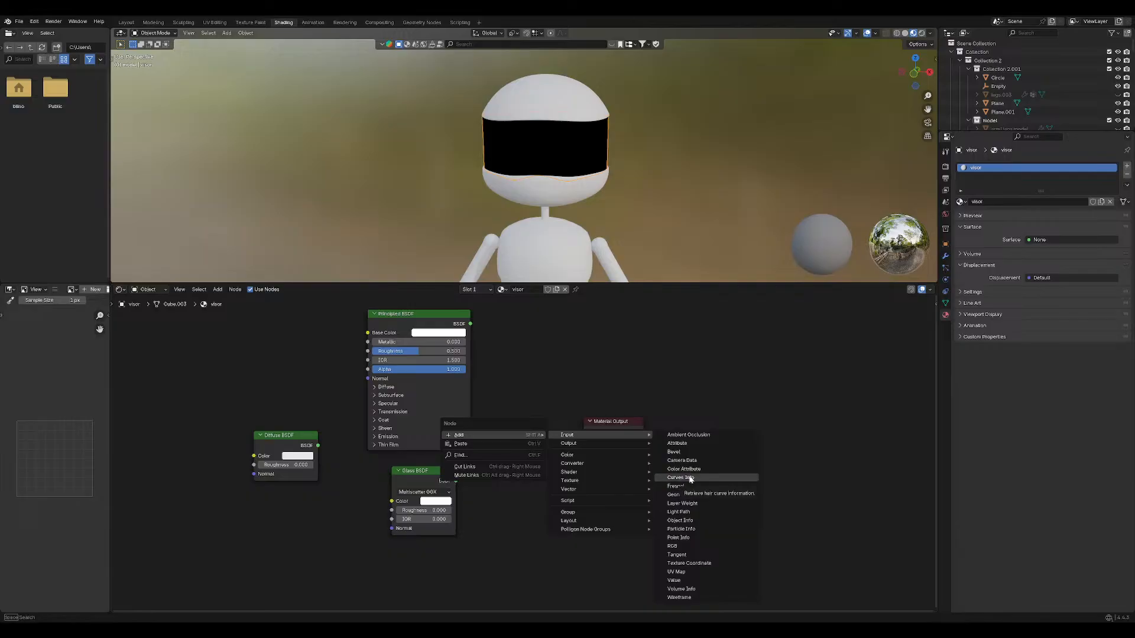
click(689, 521)
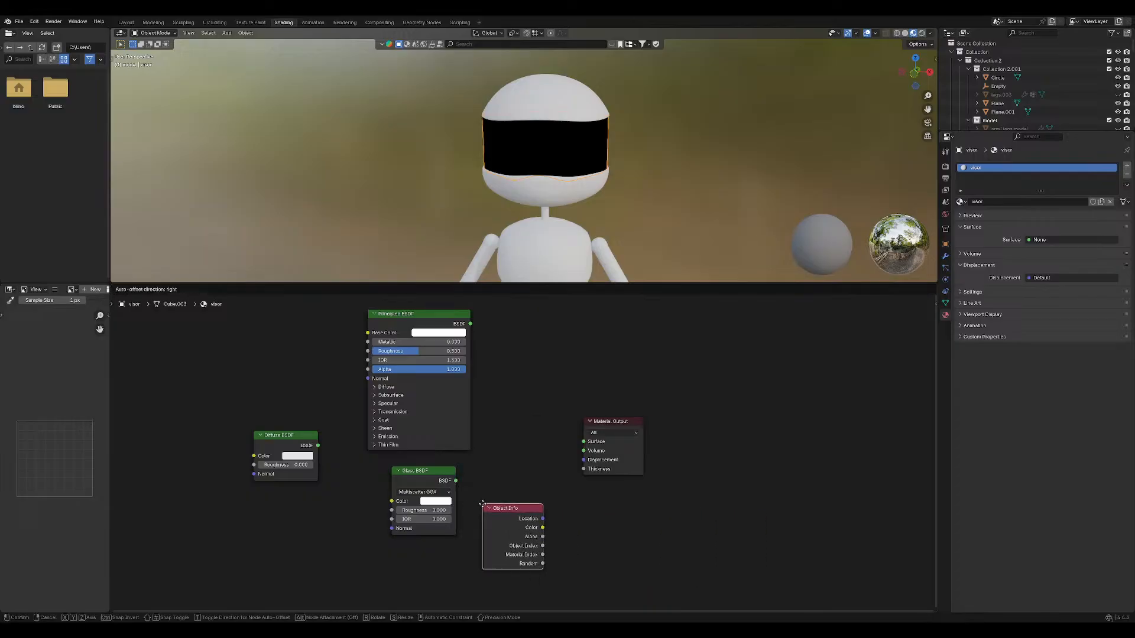
click(346, 411)
drag(405, 318, 430, 318)
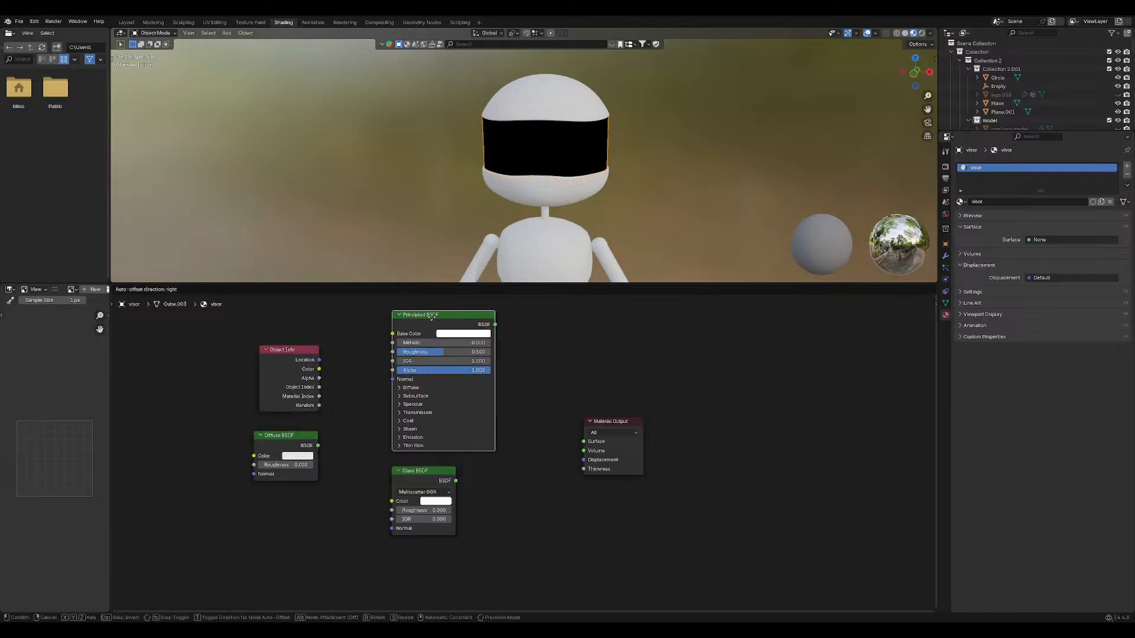
Move the Object Info node slightly towards the Principled BSDF and delete it from the visor material.
click(283, 349)
right_click(284, 350)
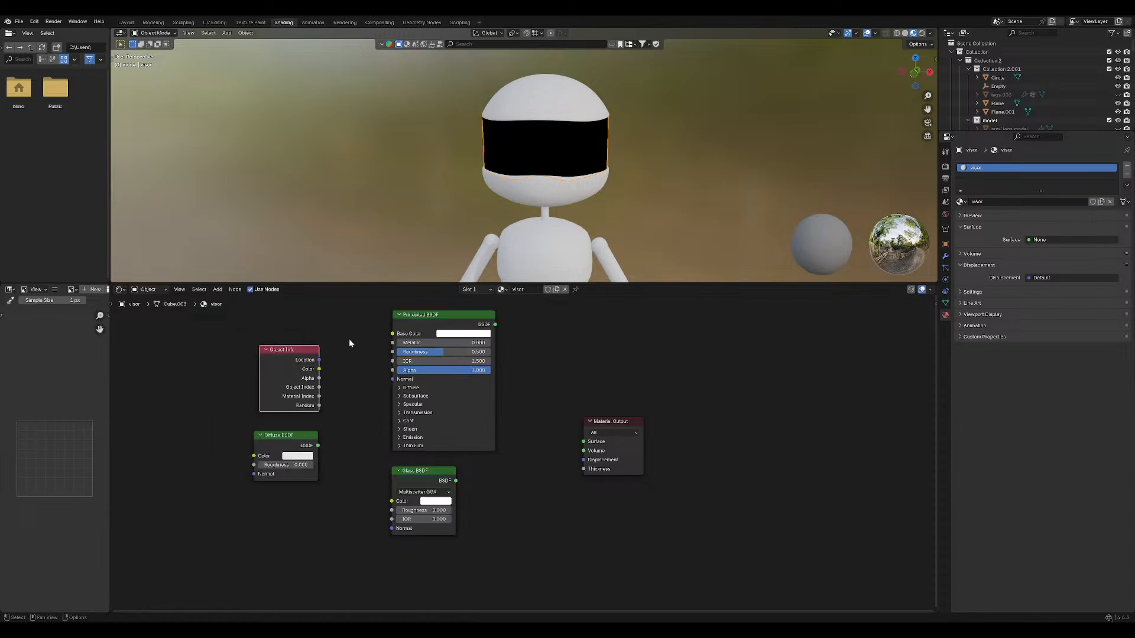
drag(296, 352, 329, 352)
right_click(328, 352)
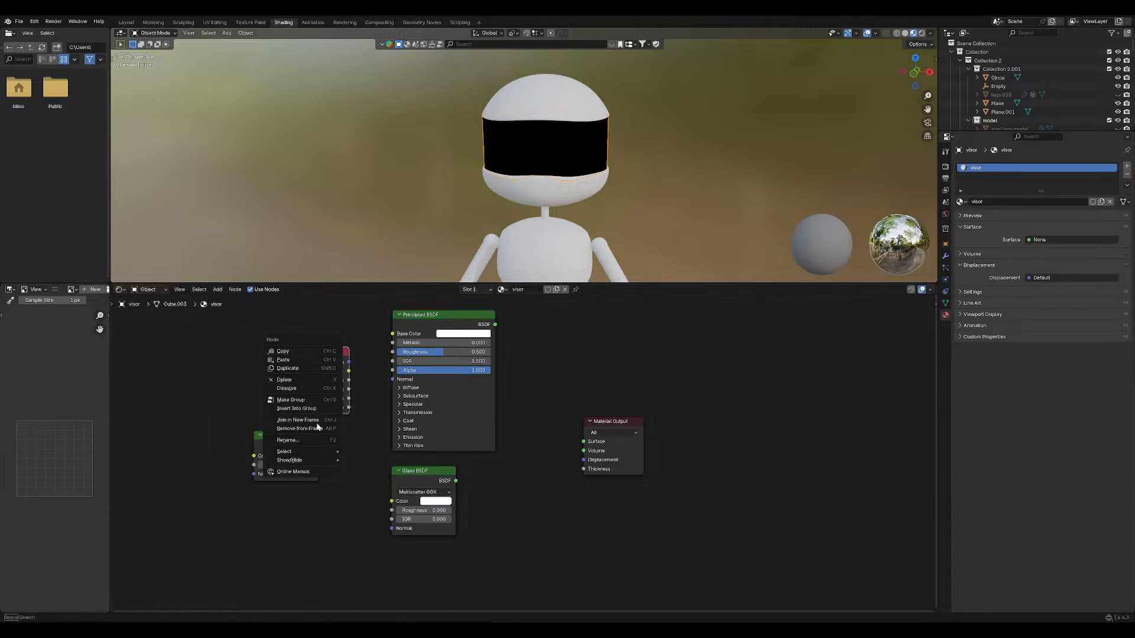
click(284, 380)
right_click(254, 372)
mouse_move(253, 373)
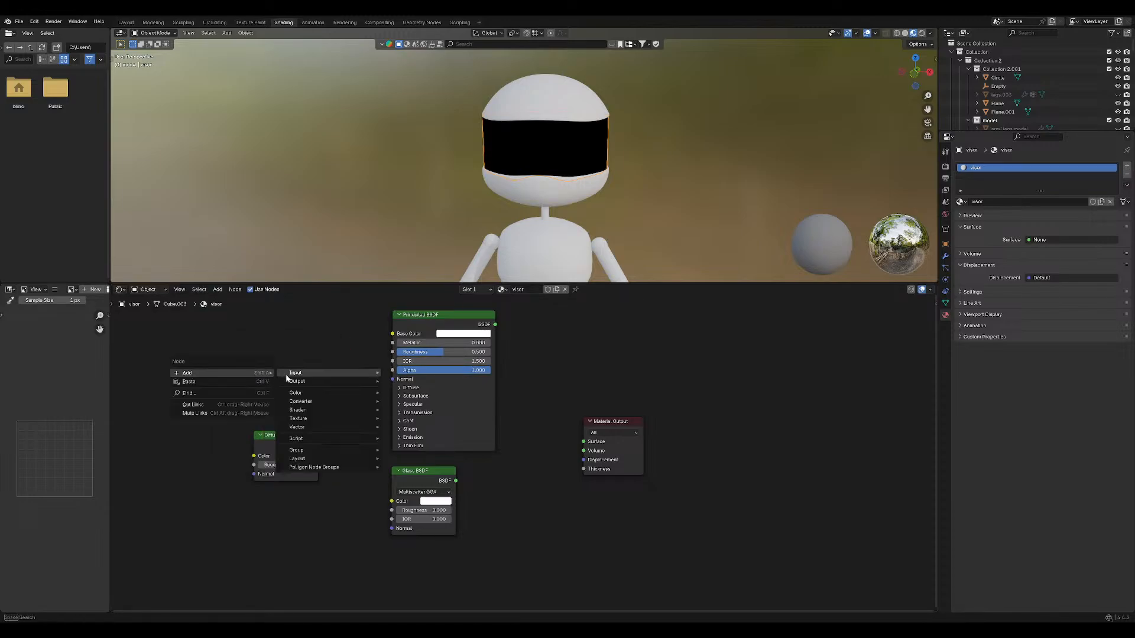
mouse_move(329, 373)
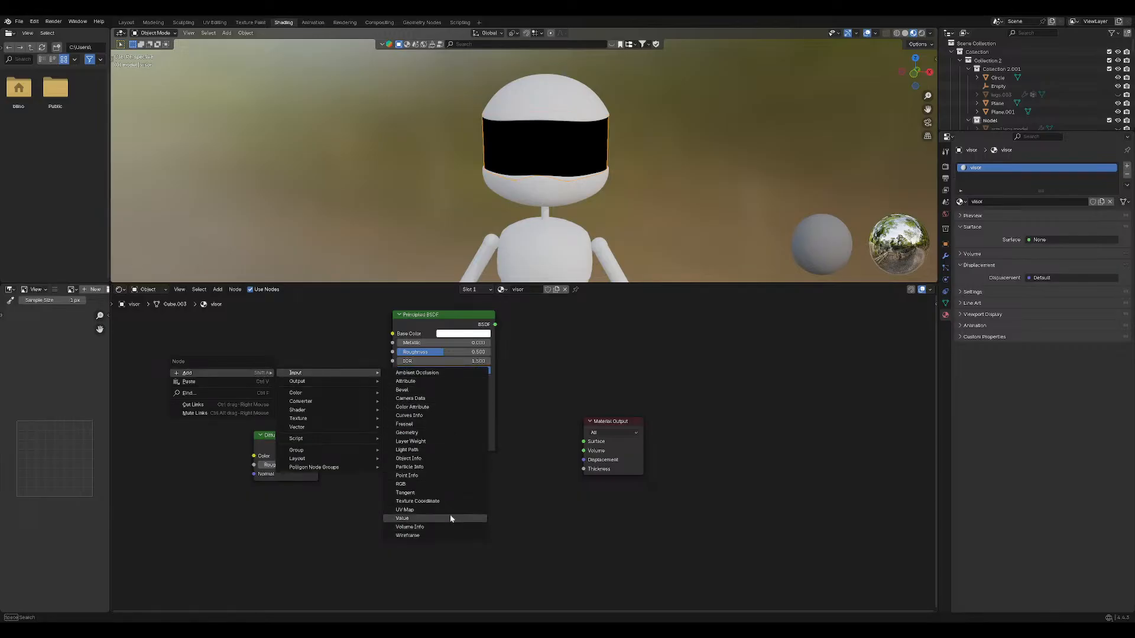
click(452, 535)
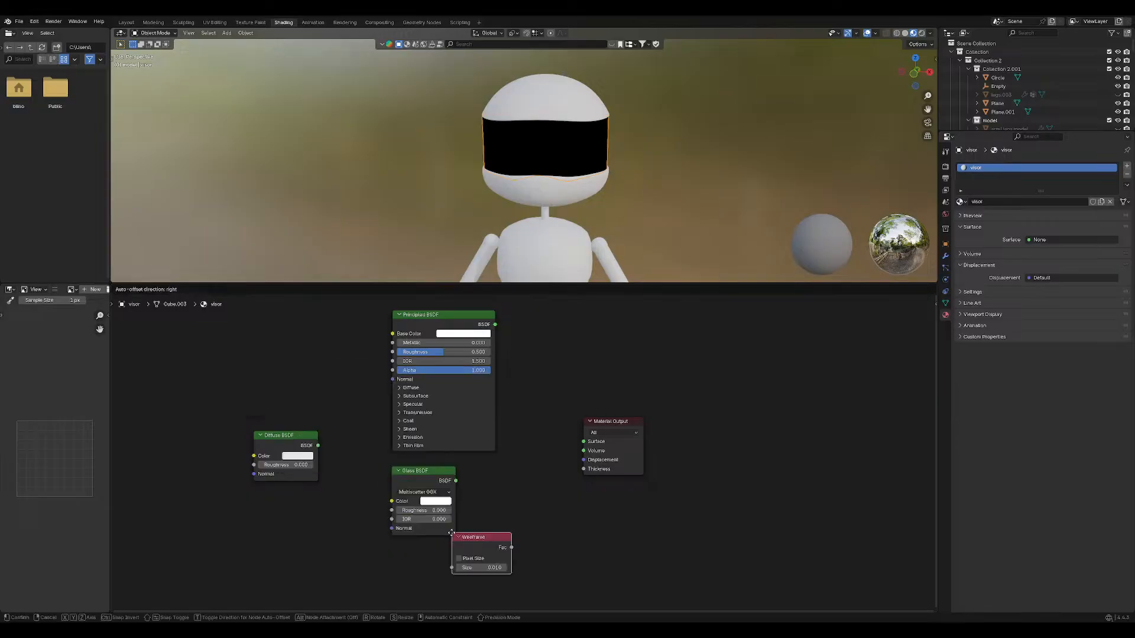
key(Escape)
Look through the input nodes that can be added to the visor material.
right_click(289, 379)
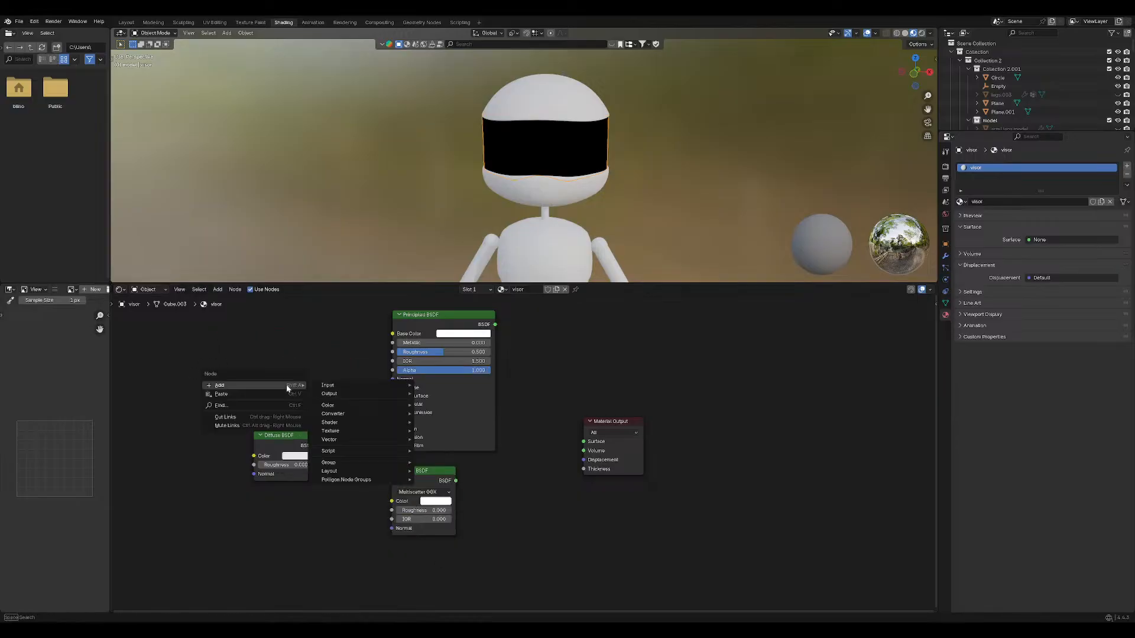
mouse_move(289, 385)
mouse_move(353, 395)
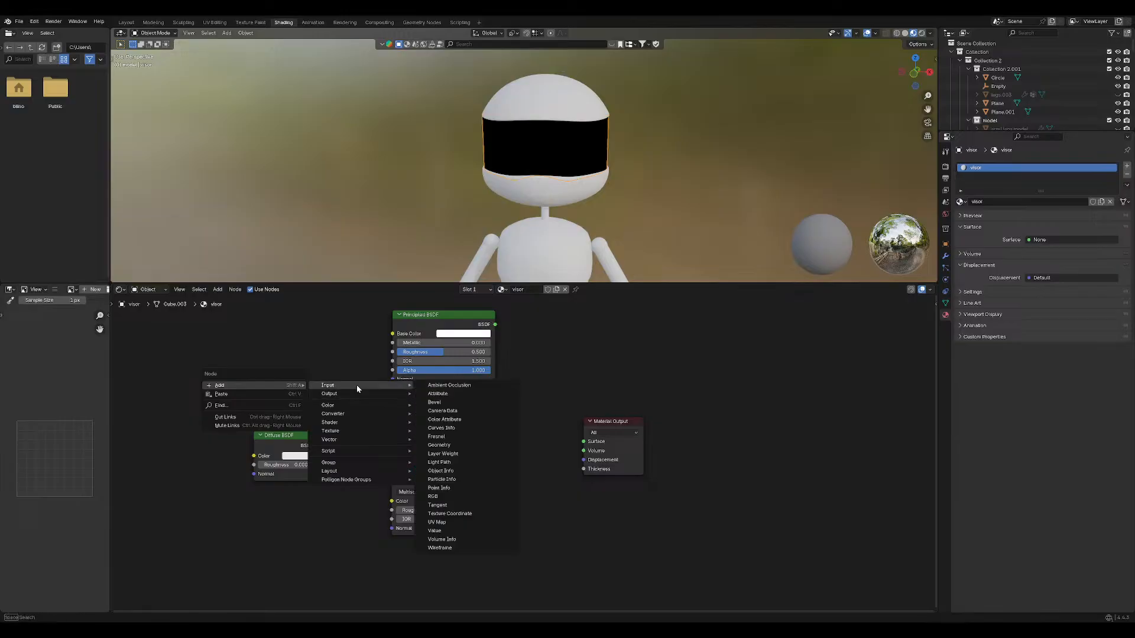
Add a Geometry node to the visor material and link its True Normal output to the Principled BSDF's Normal input.
click(452, 447)
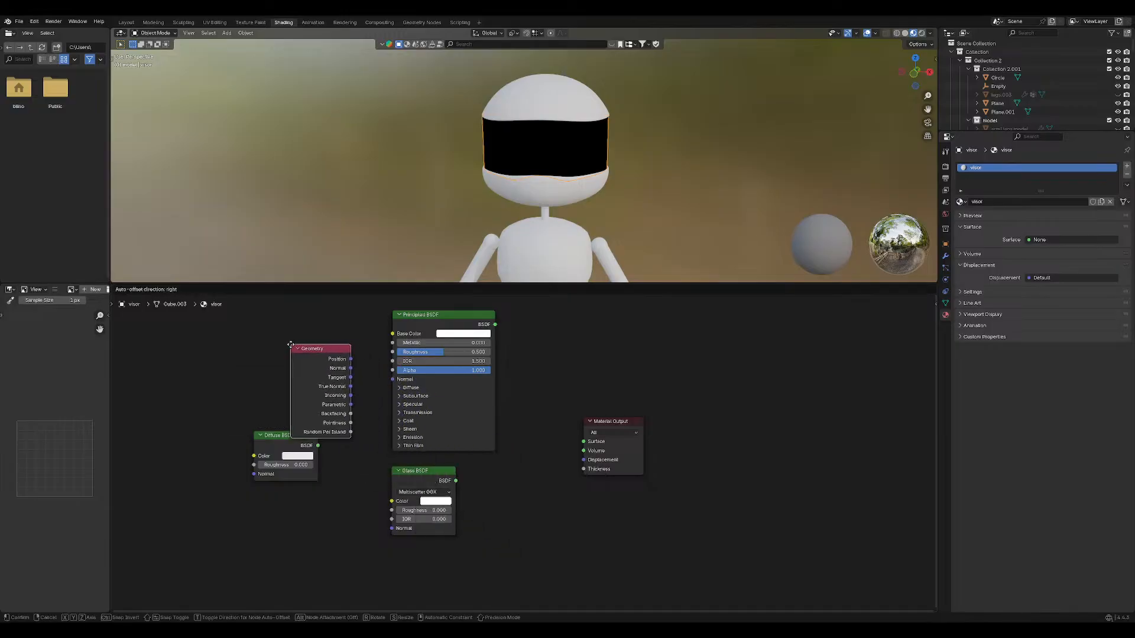
click(269, 334)
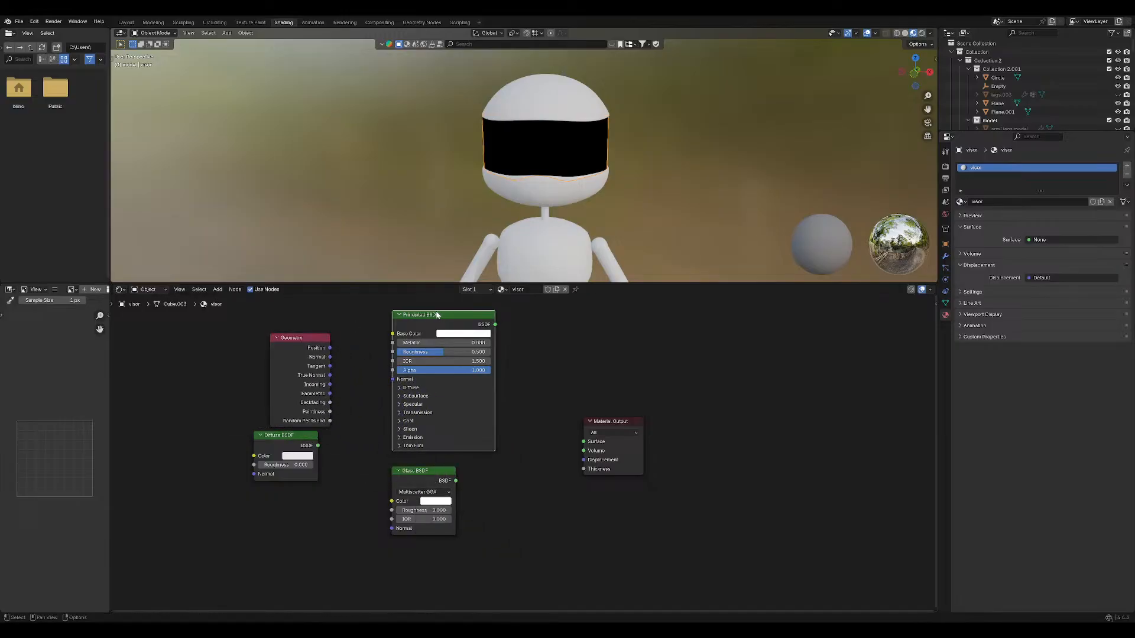
drag(436, 315, 449, 346)
drag(328, 375, 402, 413)
drag(438, 348, 443, 326)
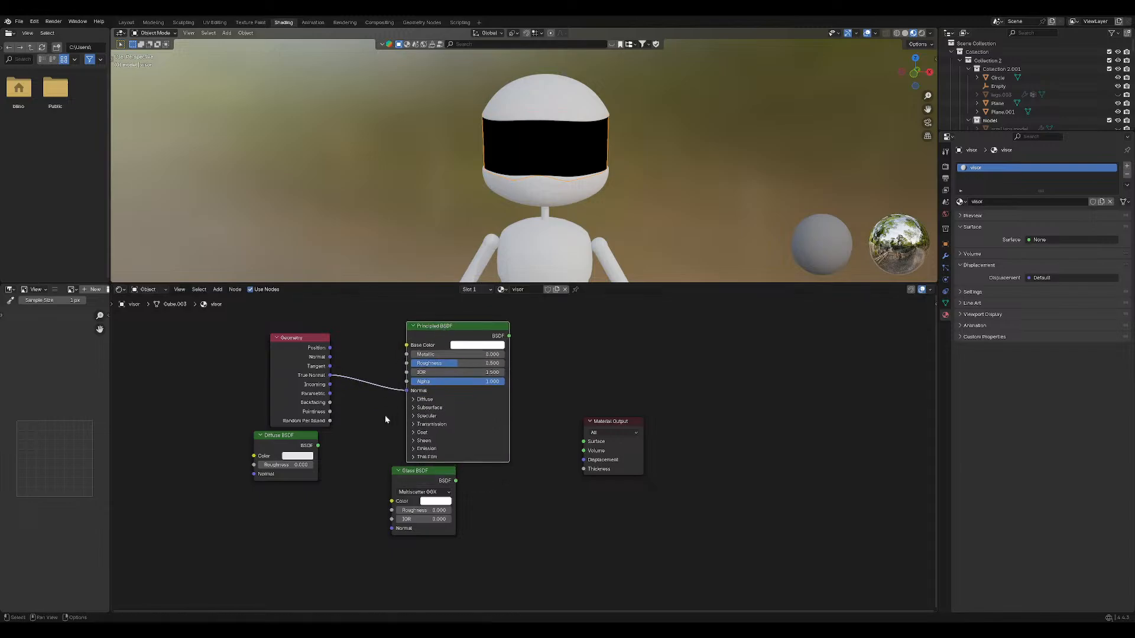
Disconnect the Geometry node from the Principled BSDF and delete it.
drag(407, 391, 372, 390)
click(289, 348)
right_click(289, 348)
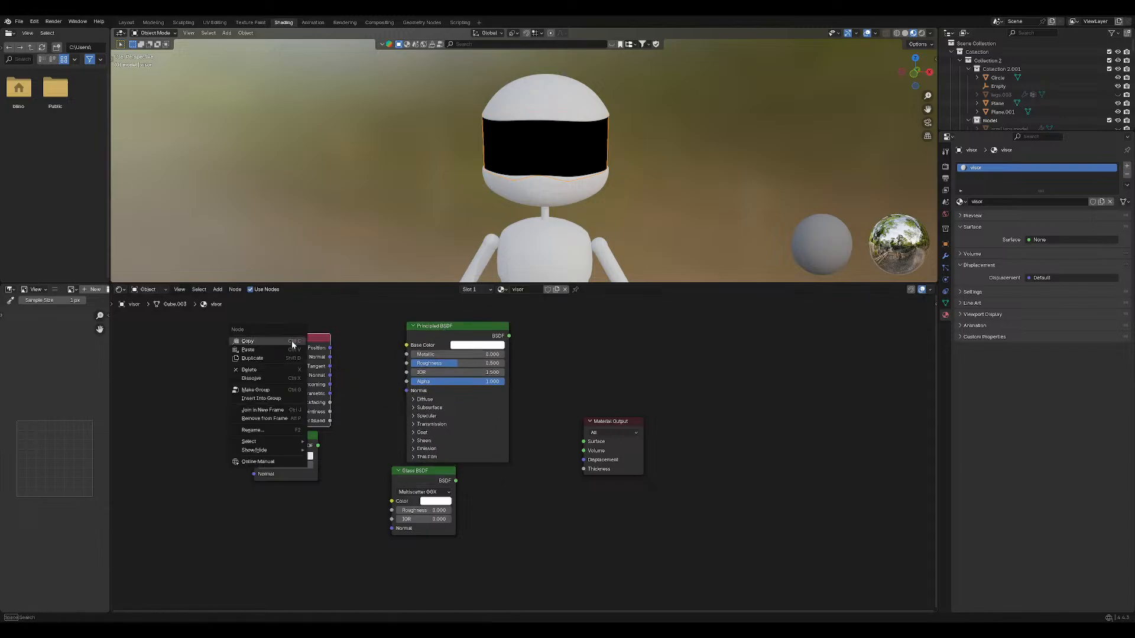
click(274, 370)
Add a Brick Texture node to the visor material and place it beside the Principled BSDF.
right_click(286, 370)
mouse_move(296, 369)
mouse_move(344, 400)
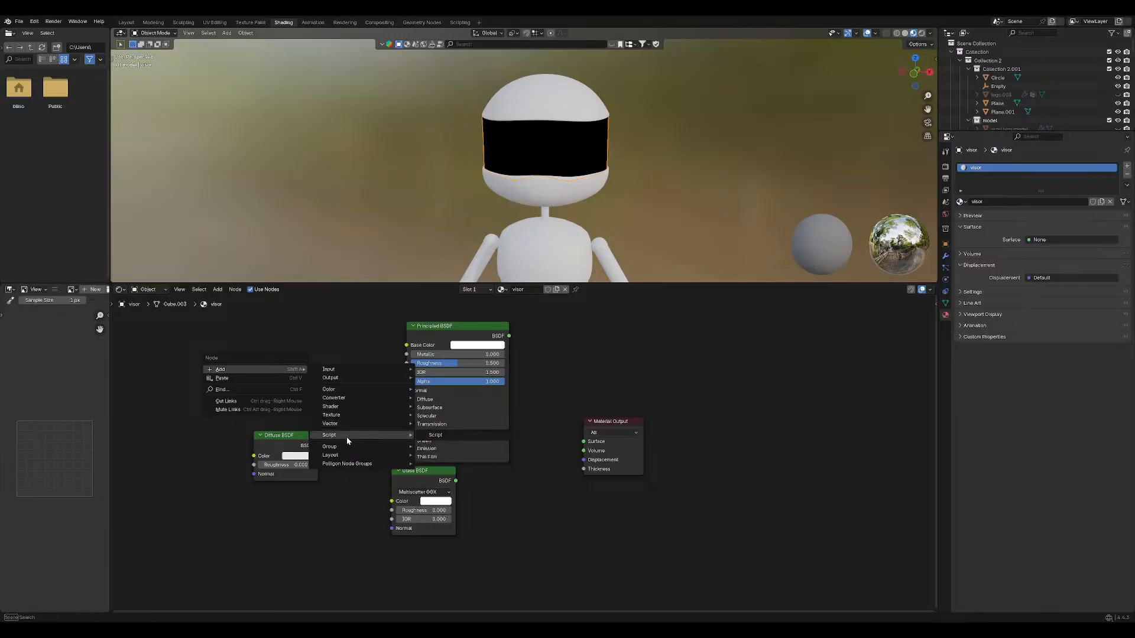
mouse_move(357, 428)
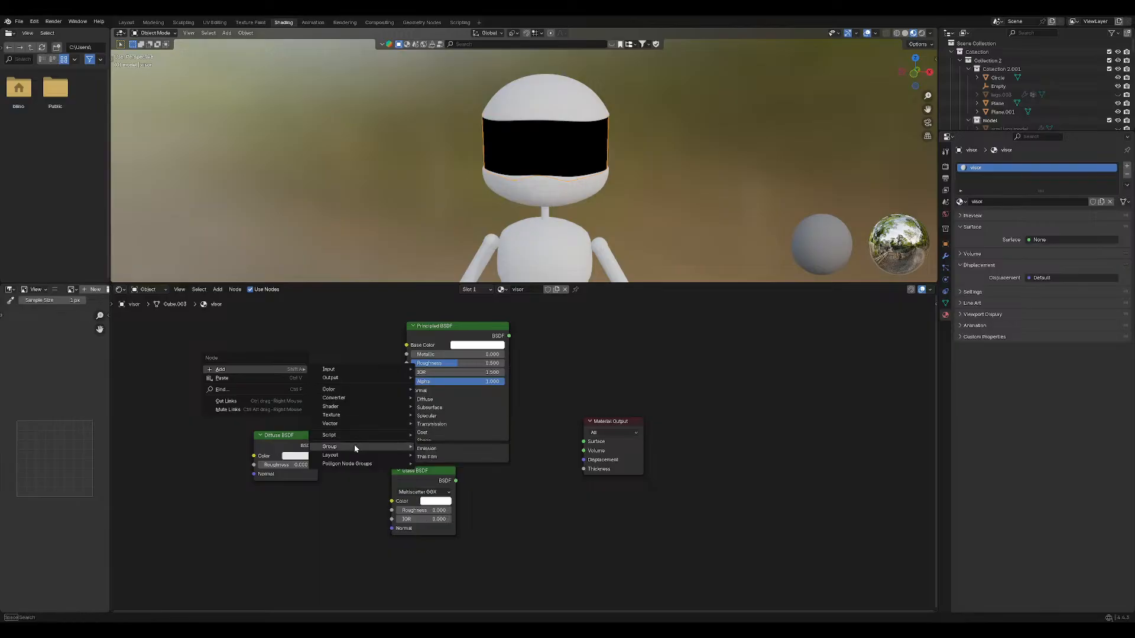
mouse_move(354, 458)
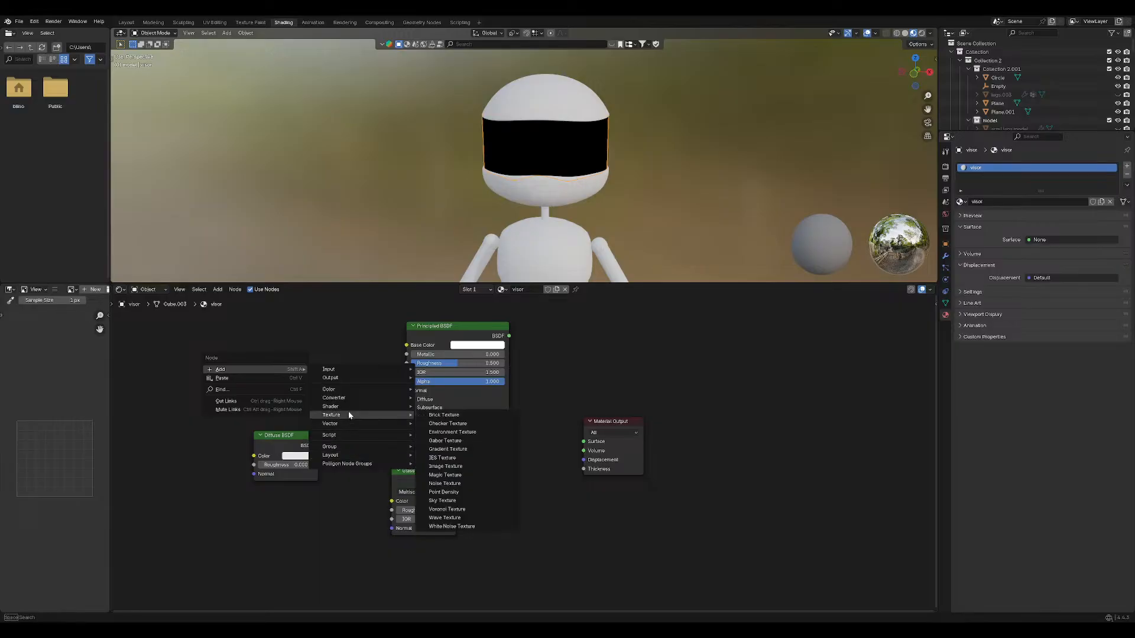
click(420, 415)
click(514, 373)
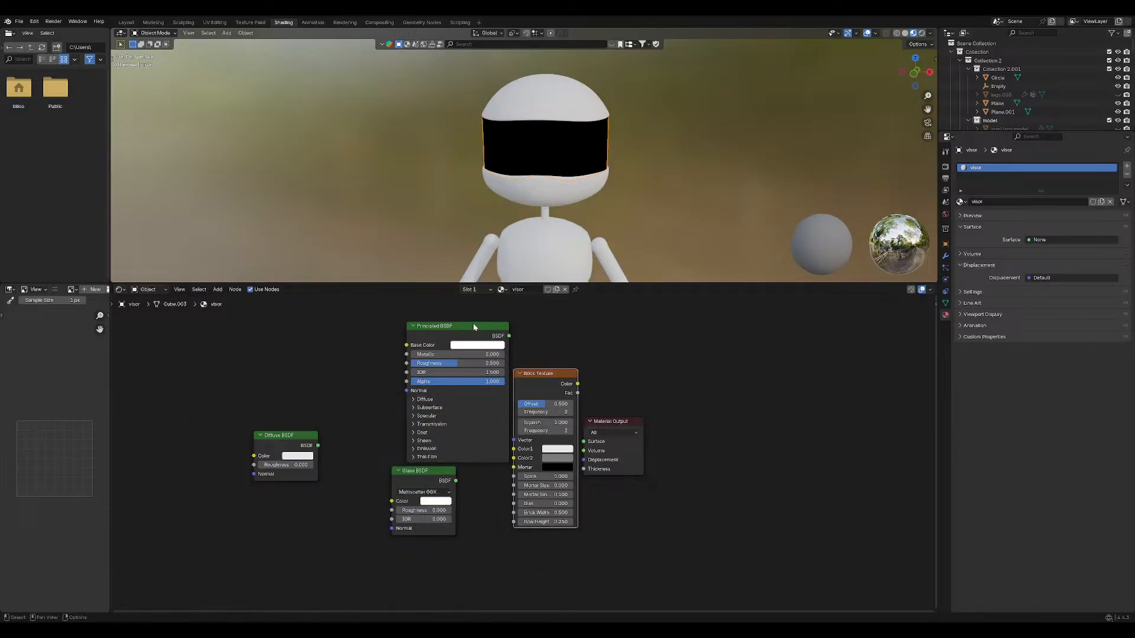
Connect the Brick Texture's Color to the Principled BSDF's Base Color, and link the shader to the Material Output's Surface.
drag(507, 343, 443, 343)
drag(551, 375, 343, 344)
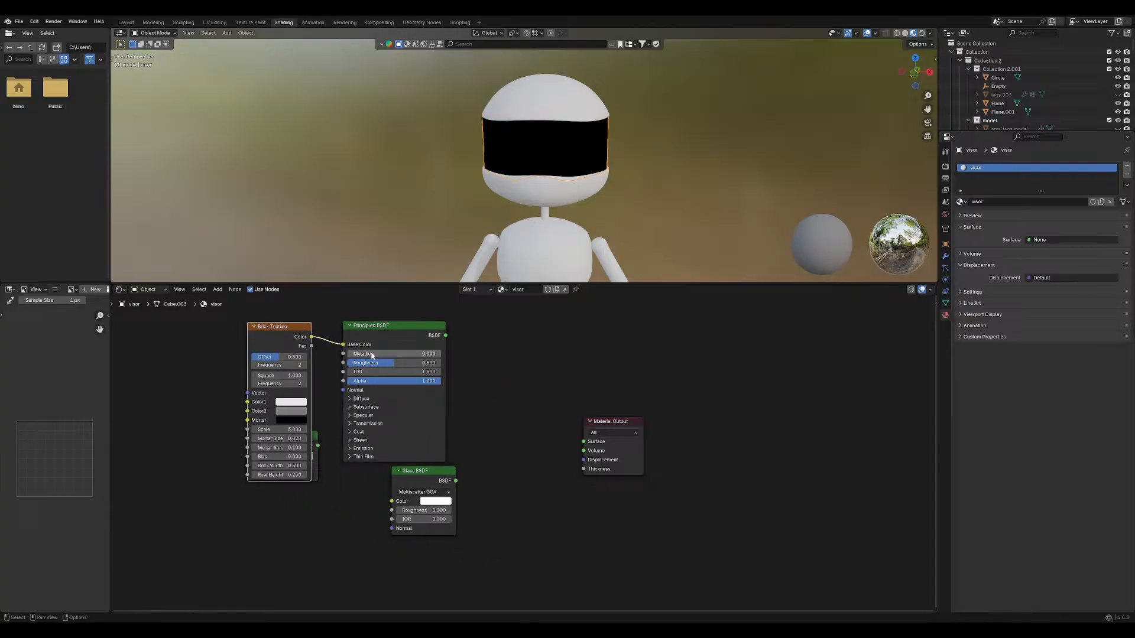
drag(445, 335, 583, 441)
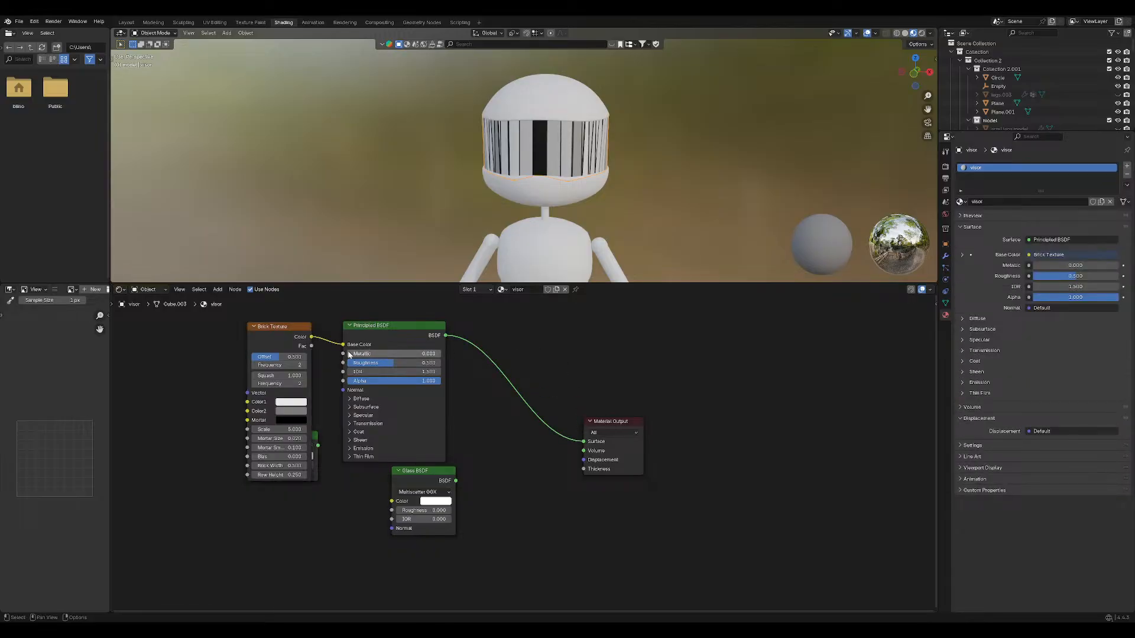
Lower the Brick Texture's offset, set its frequency to 1 and raise its squash.
drag(264, 358, 264, 362)
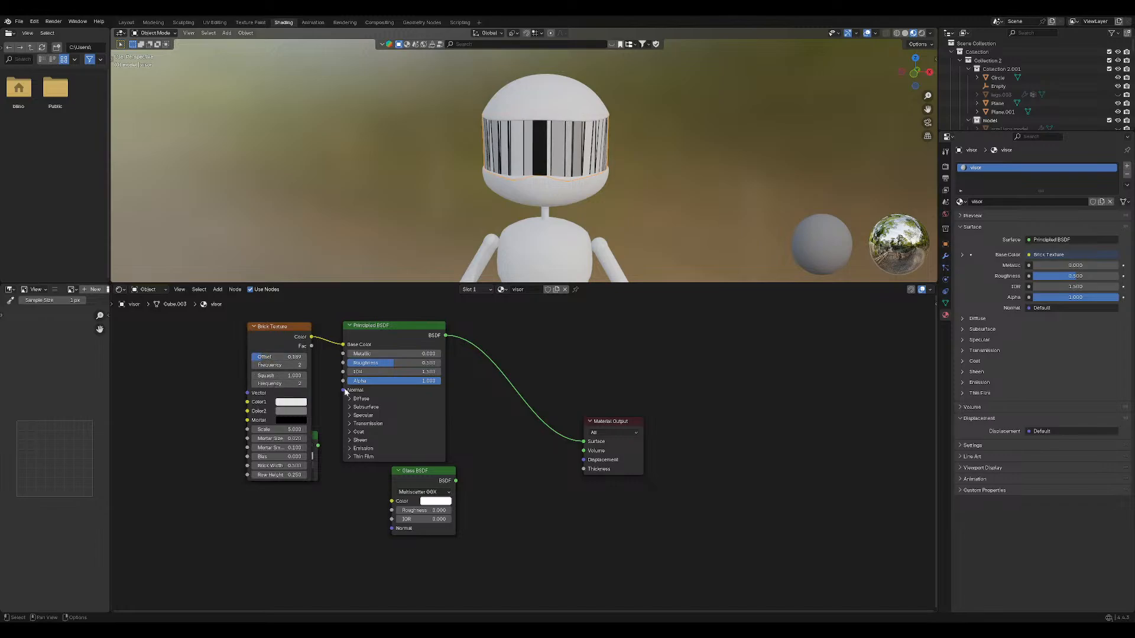
middle_drag(536, 191, 547, 168)
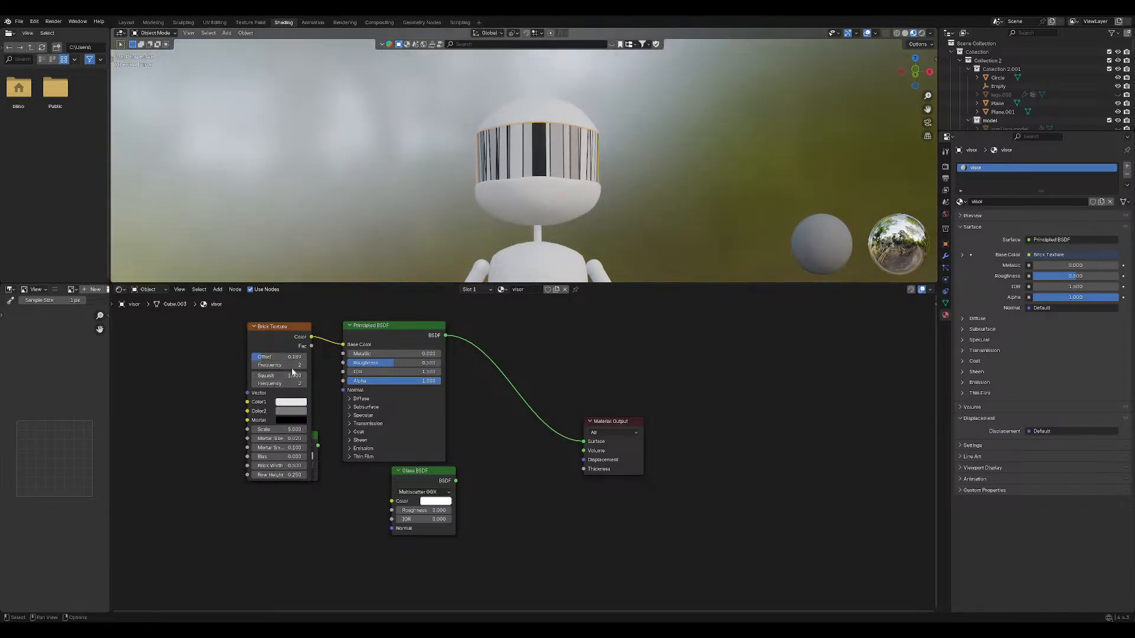
mouse_move(291, 365)
mouse_down()
mouse_move(249, 376)
mouse_move(311, 375)
mouse_up()
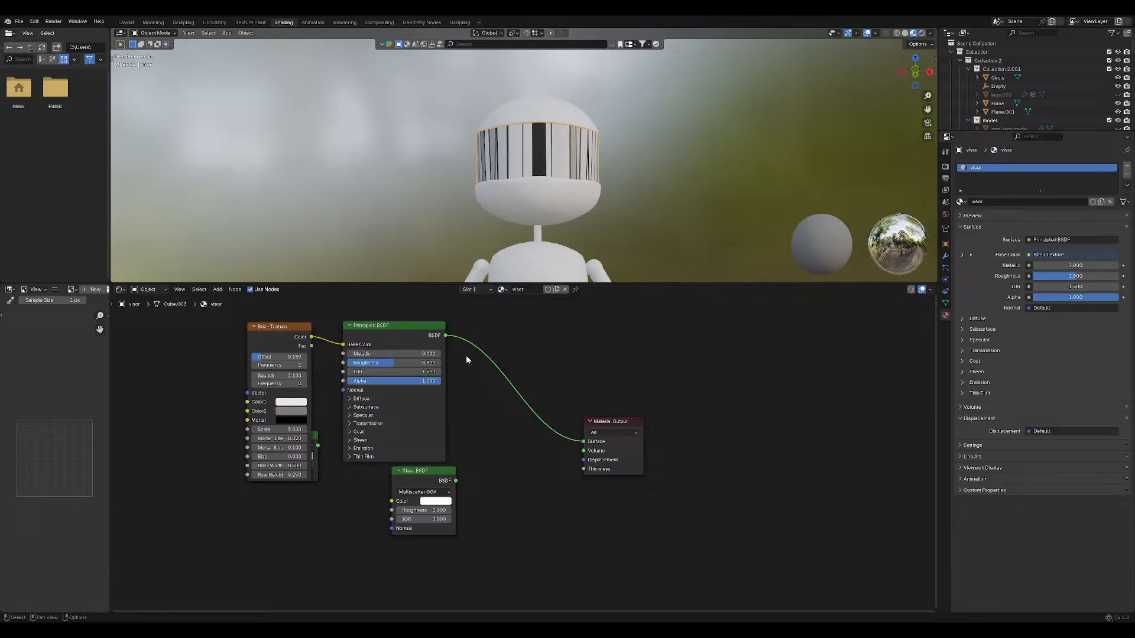
Disconnect the Principled BSDF from the Material Output and the Brick Texture from the Base Color input.
drag(584, 442, 451, 349)
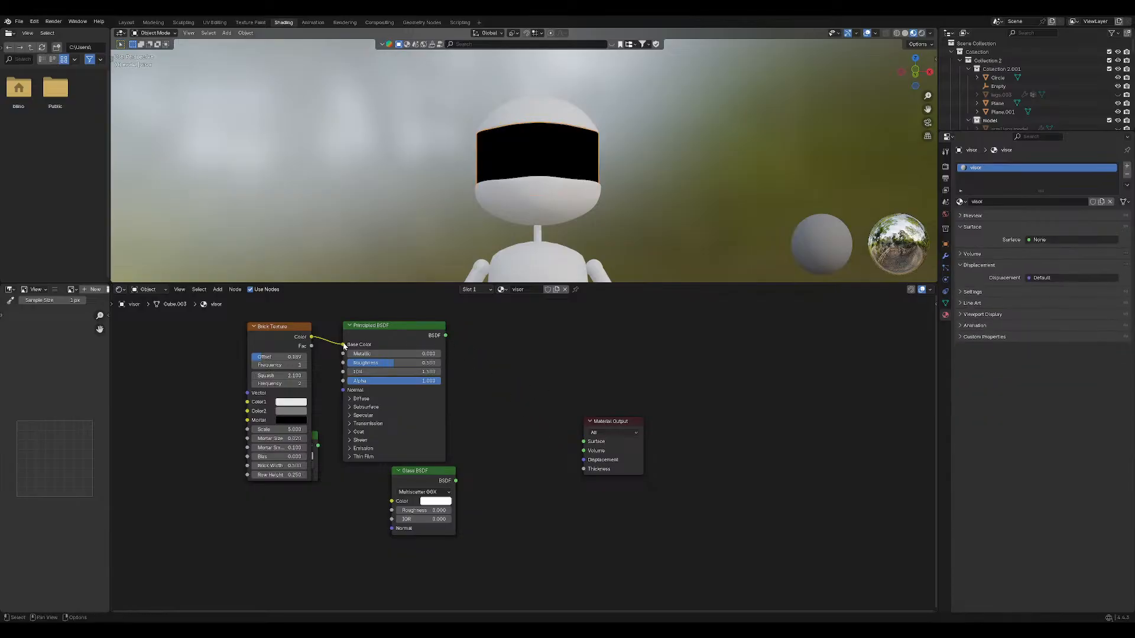
drag(344, 345, 603, 409)
Inspect the visor's mesh grid on the character's head from several angles in the Modeling workspace.
click(153, 23)
scroll(450, 402, up, 8)
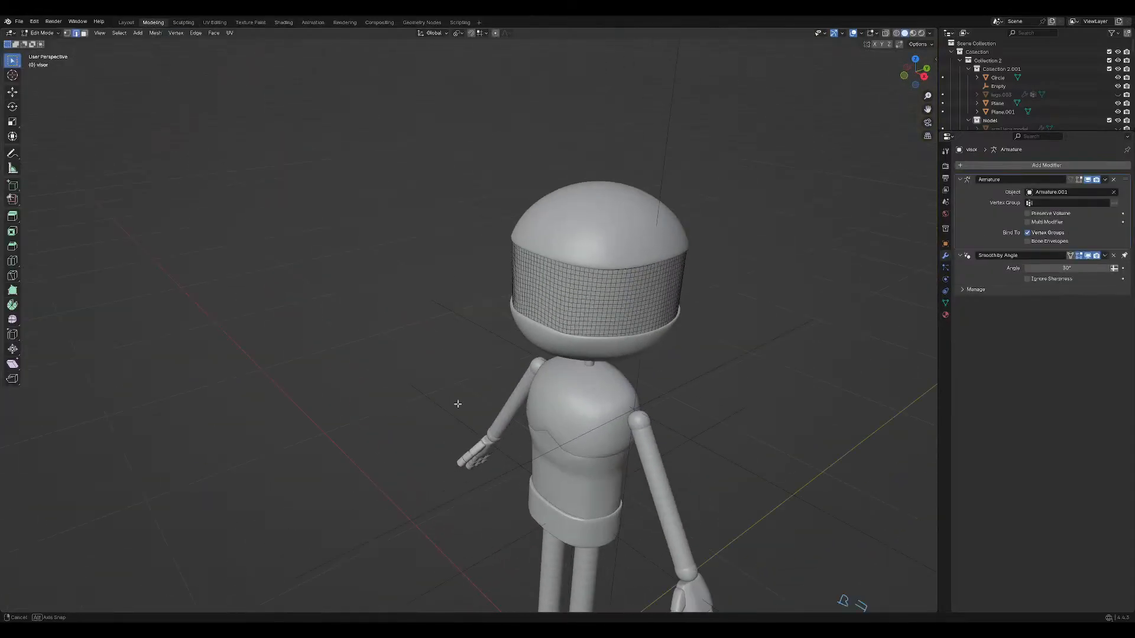
middle_drag(458, 404, 645, 193)
scroll(591, 296, up, 3)
scroll(645, 193, up, 3)
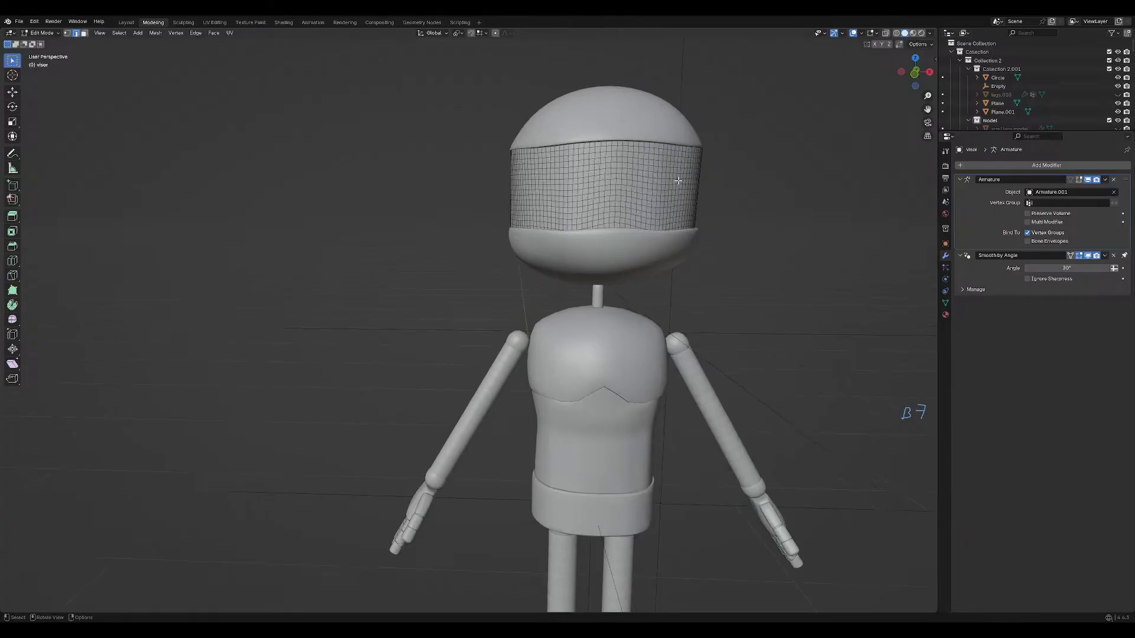
middle_drag(675, 197, 590, 250)
scroll(567, 252, up, 2)
scroll(558, 243, up, 1)
click(42, 32)
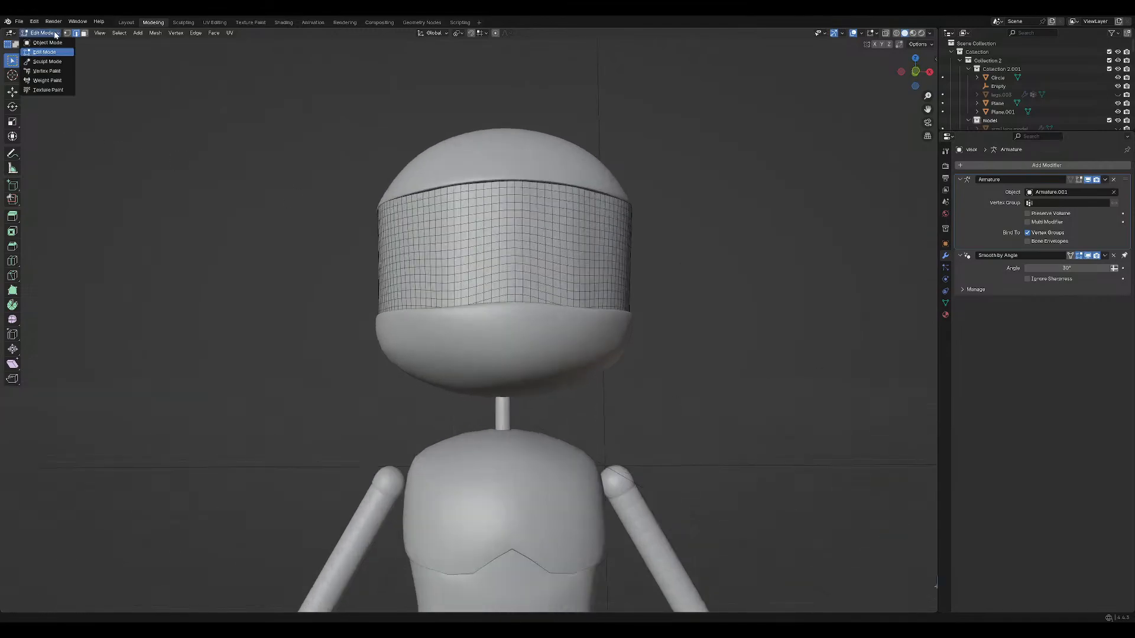
click(43, 41)
key(Tab)
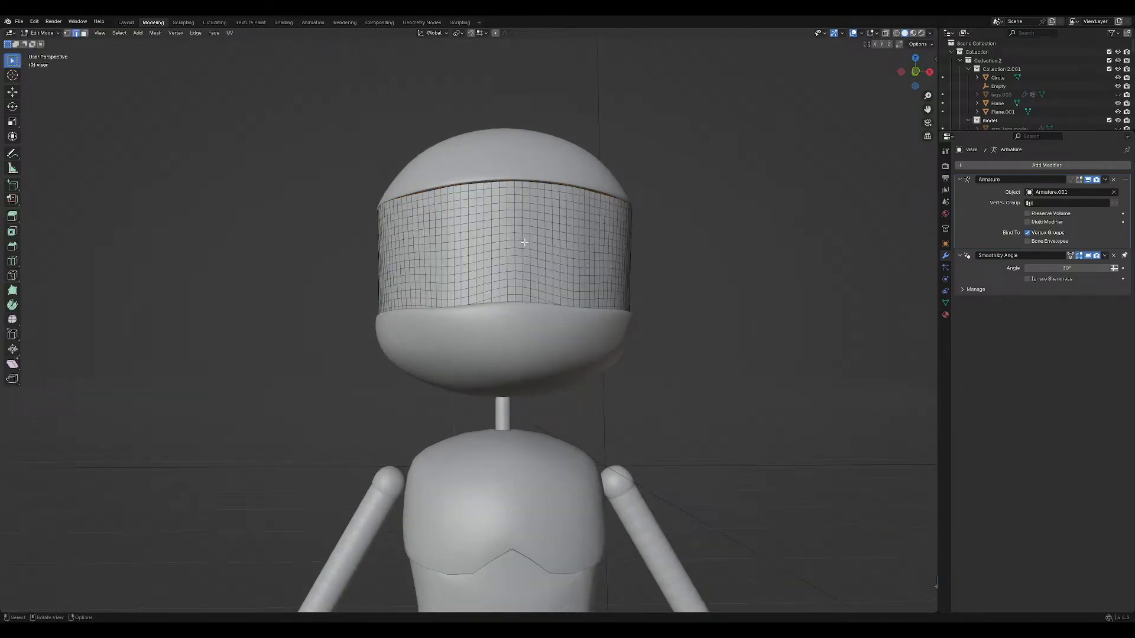
scroll(516, 254, up, 2)
scroll(517, 254, down, 3)
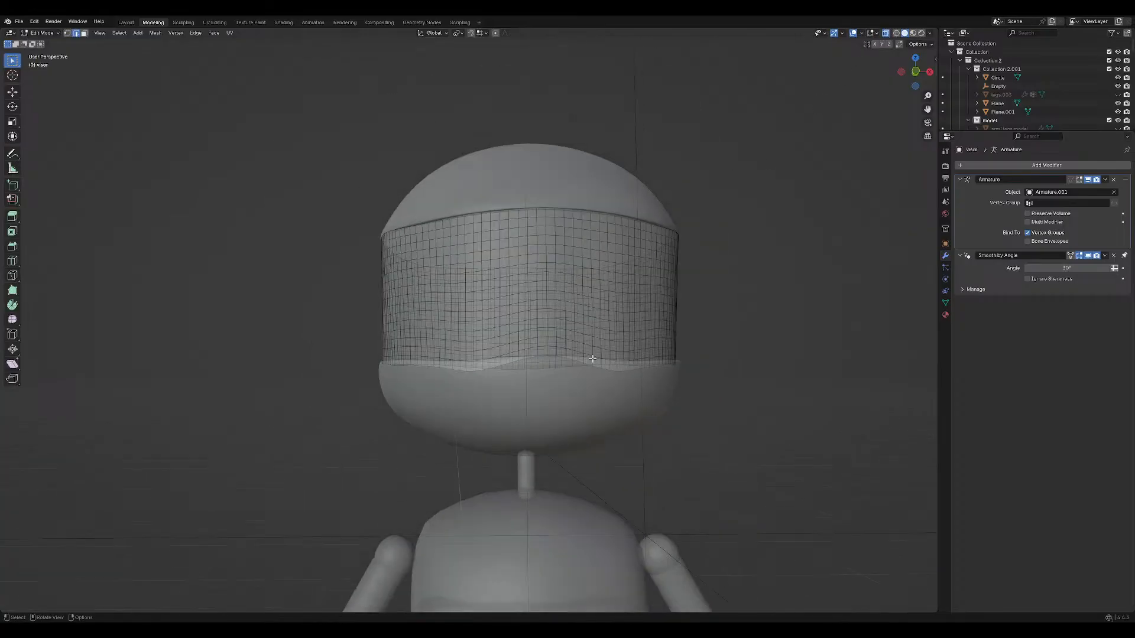
middle_drag(532, 319, 498, 372)
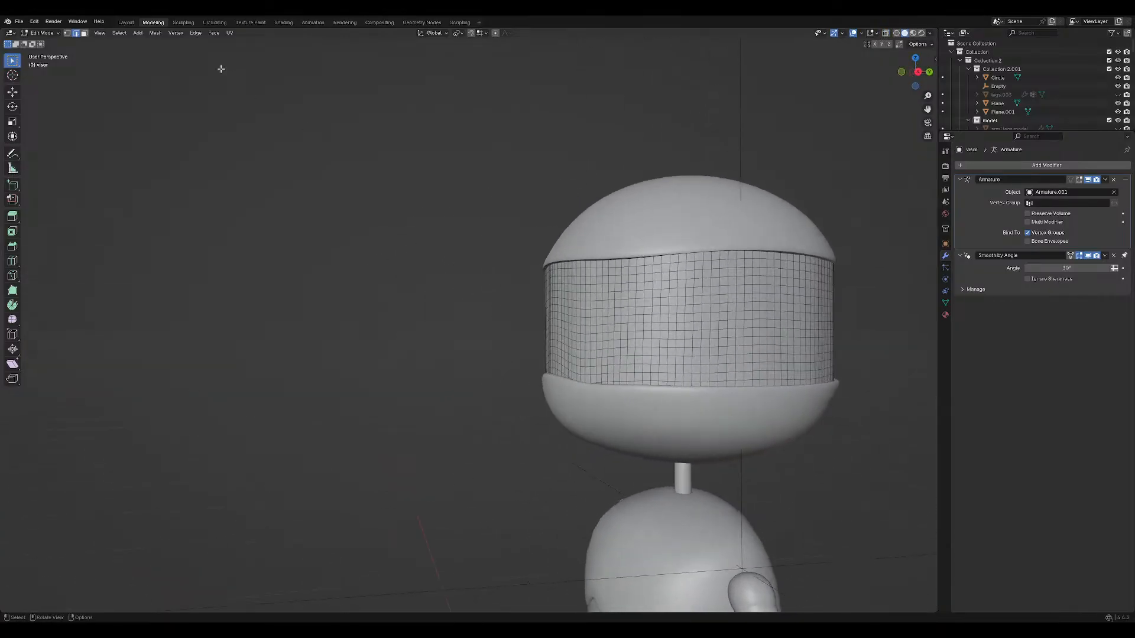
Compare the visor's smooth surface in Object Mode with its face grid in Edit Mode.
key(Tab)
click(686, 247)
key(Tab)
key(Tab)
click(659, 311)
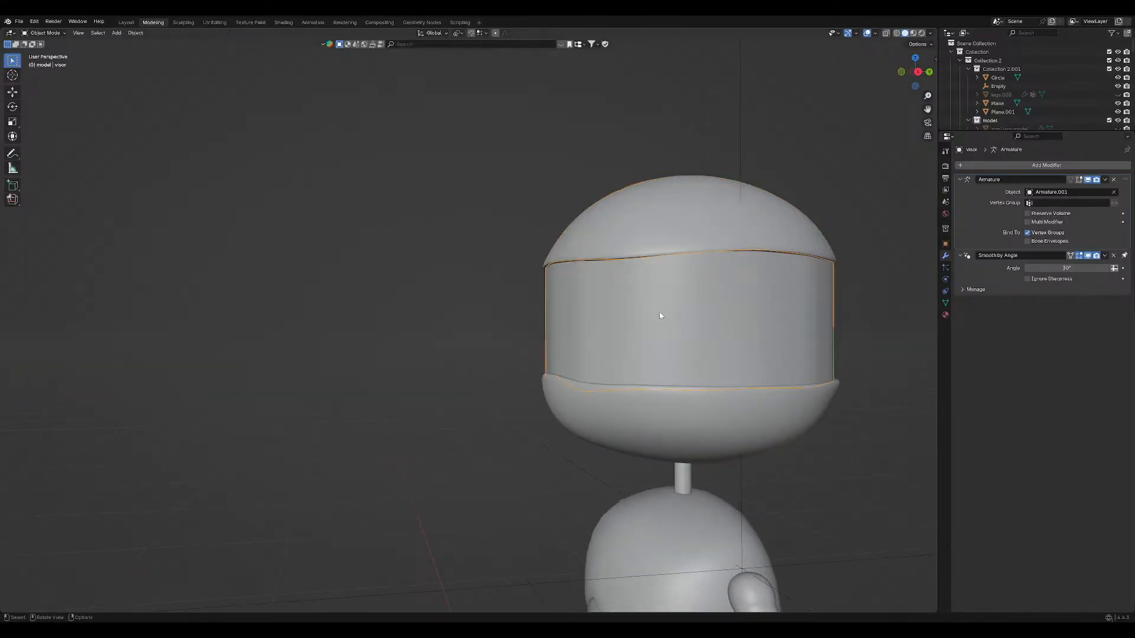
key(Tab)
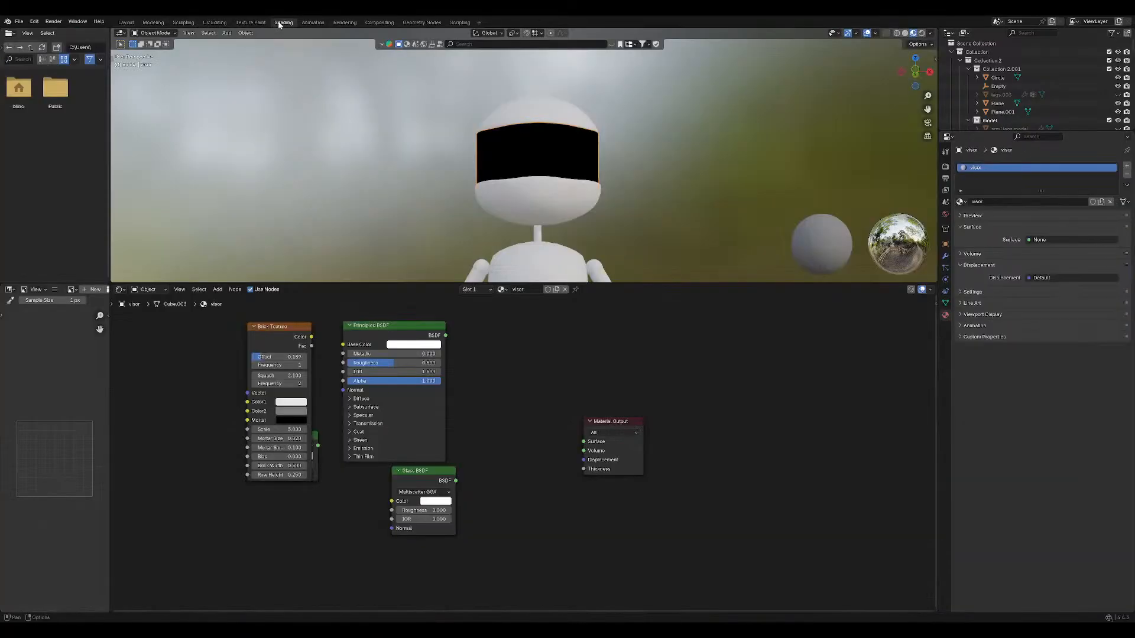
Return to the Shading workspace and delete the Brick Texture, Diffuse BSDF and Glass BSDF nodes from the visor material.
click(283, 22)
middle_drag(616, 219, 610, 245)
scroll(580, 152, up, 4)
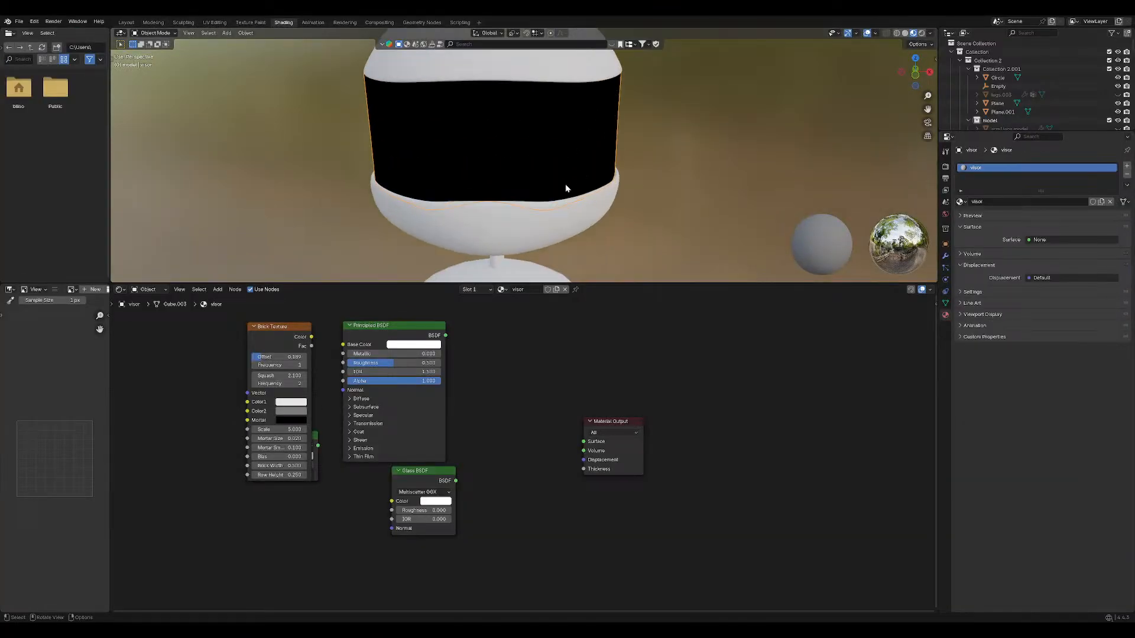
shift+middle_drag(565, 185, 575, 188)
scroll(575, 188, up, 1)
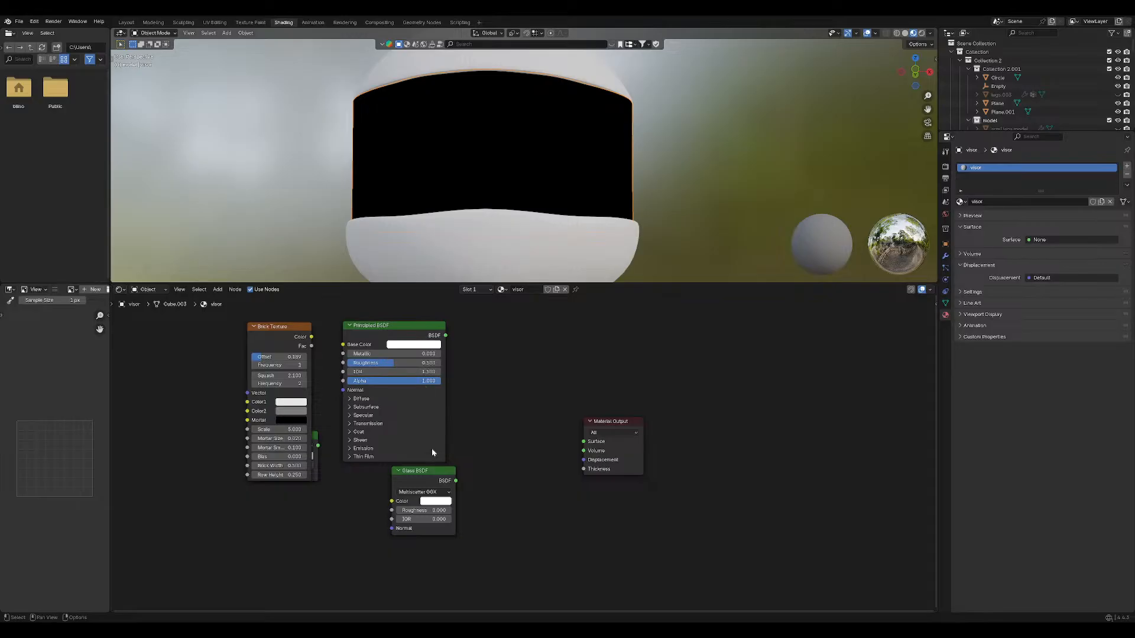
drag(280, 329, 233, 344)
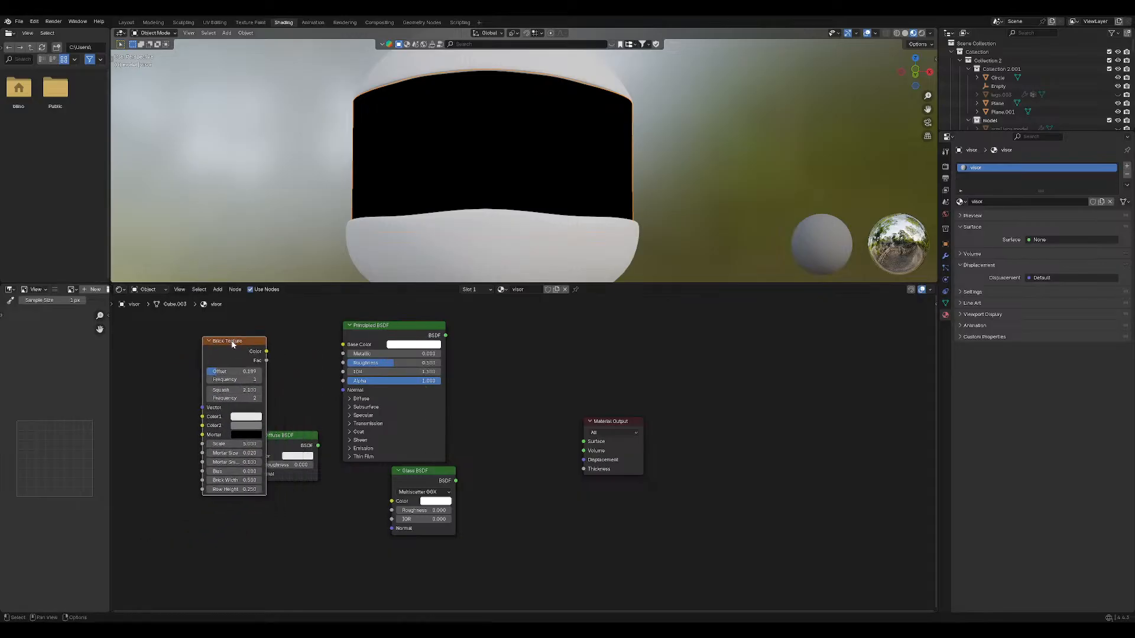
key(x)
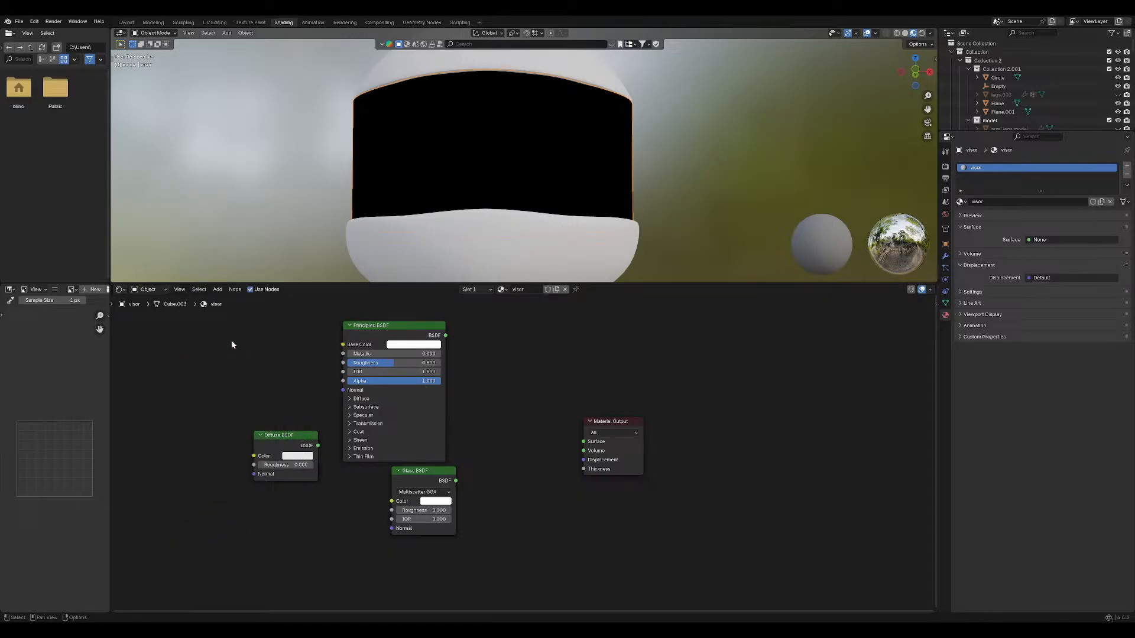
click(272, 435)
key(x)
click(412, 472)
key(x)
drag(399, 335, 362, 380)
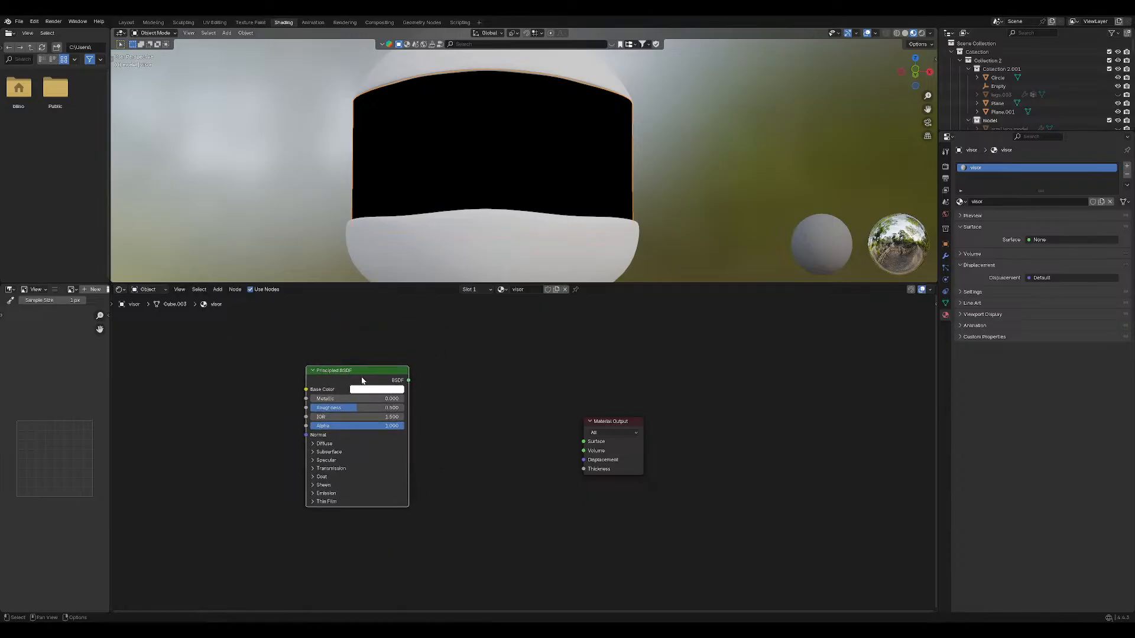
Open the online manual page for the Principled BSDF node and switch to the web browser.
right_click(380, 489)
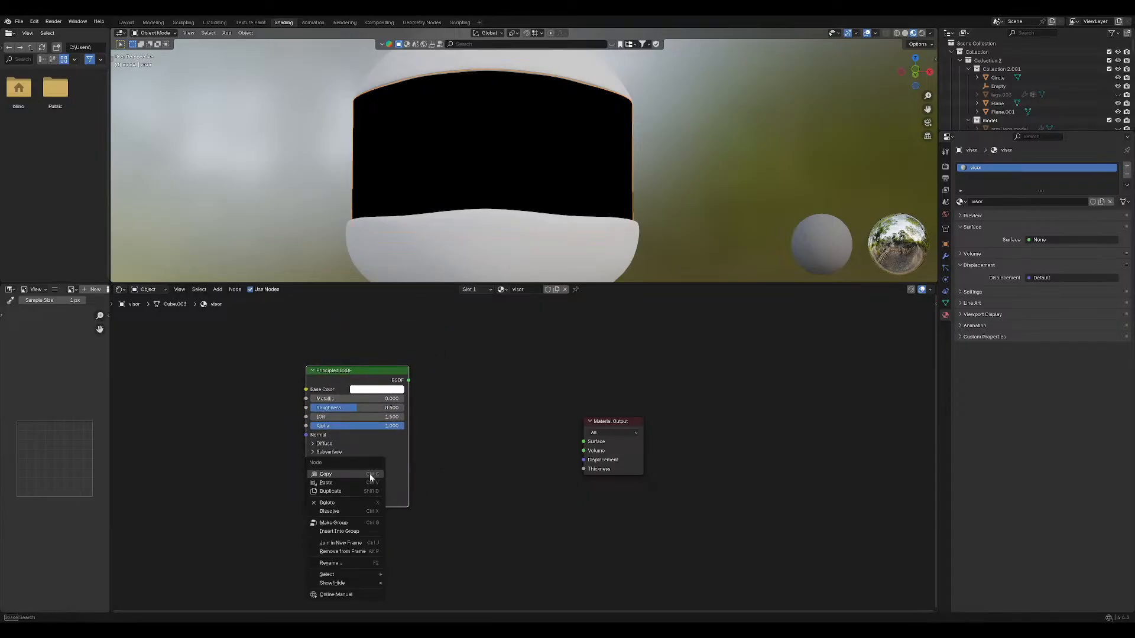
click(366, 597)
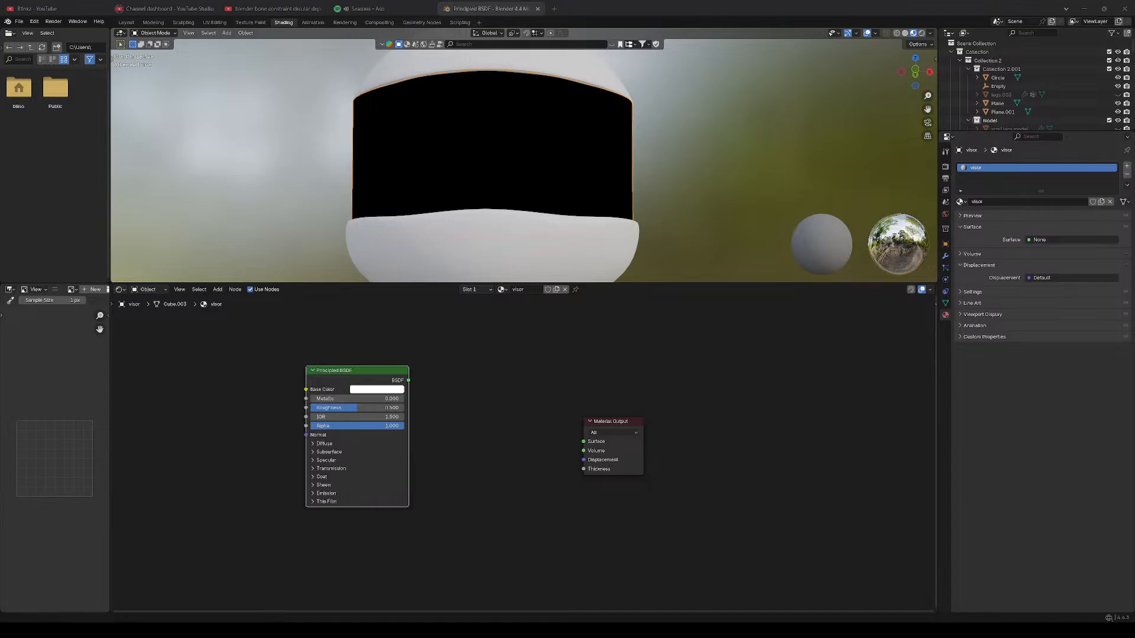
key(alt+Tab)
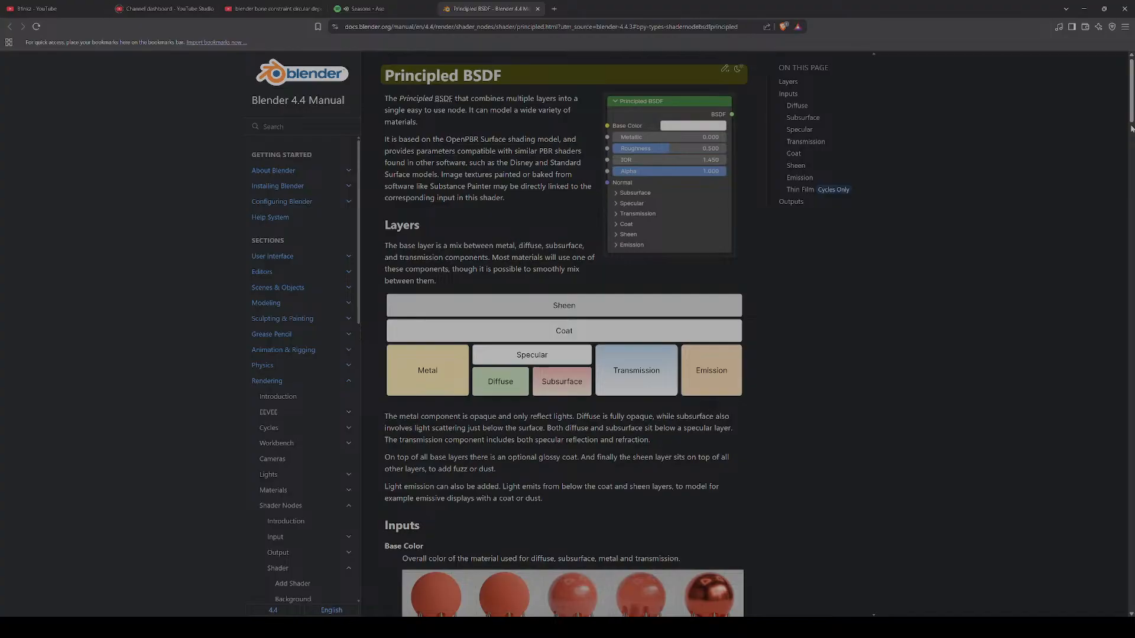
Read the Principled BSDF manual page from the Layers overview through the Base Color, Roughness, Metallic, IOR and Alpha inputs.
scroll(756, 335, down, 3)
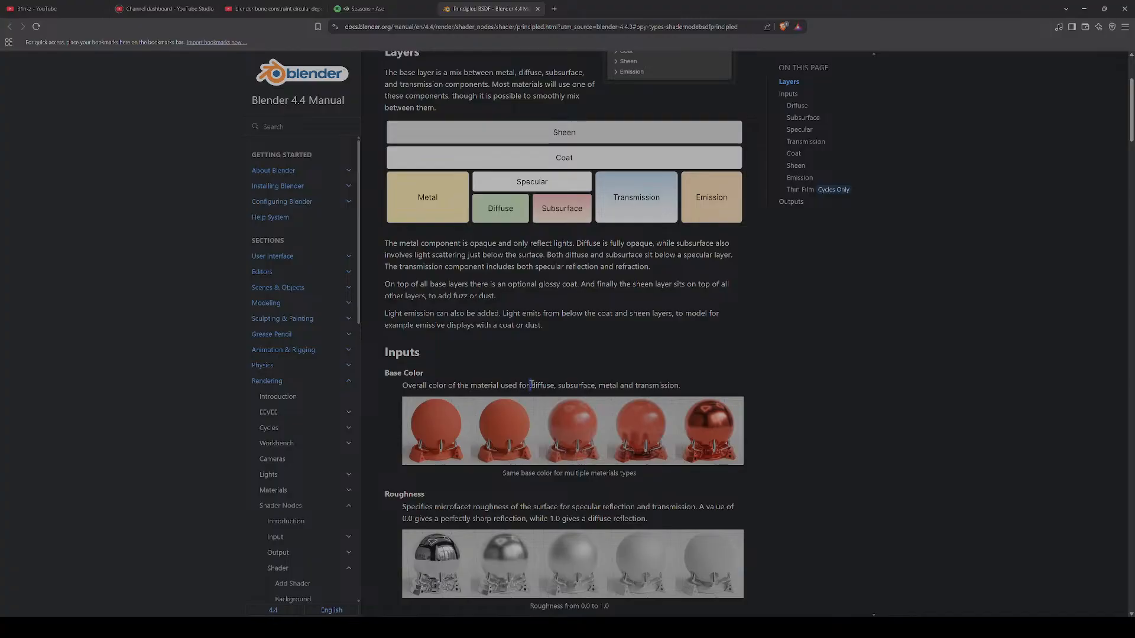
drag(531, 386, 554, 385)
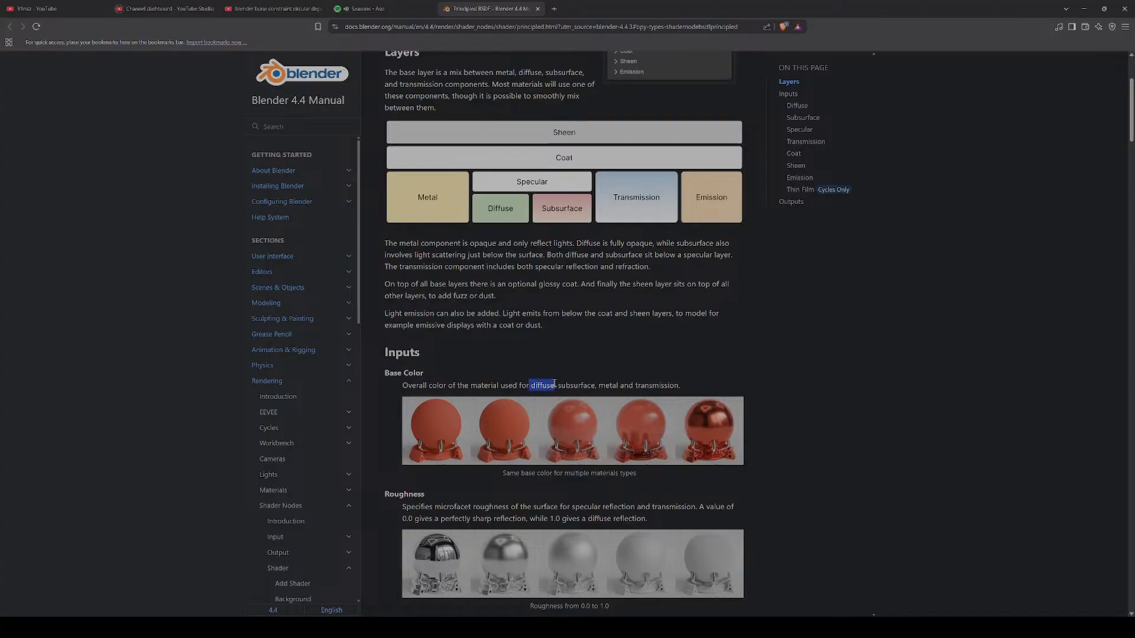
click(720, 369)
scroll(1131, 141, down, 2)
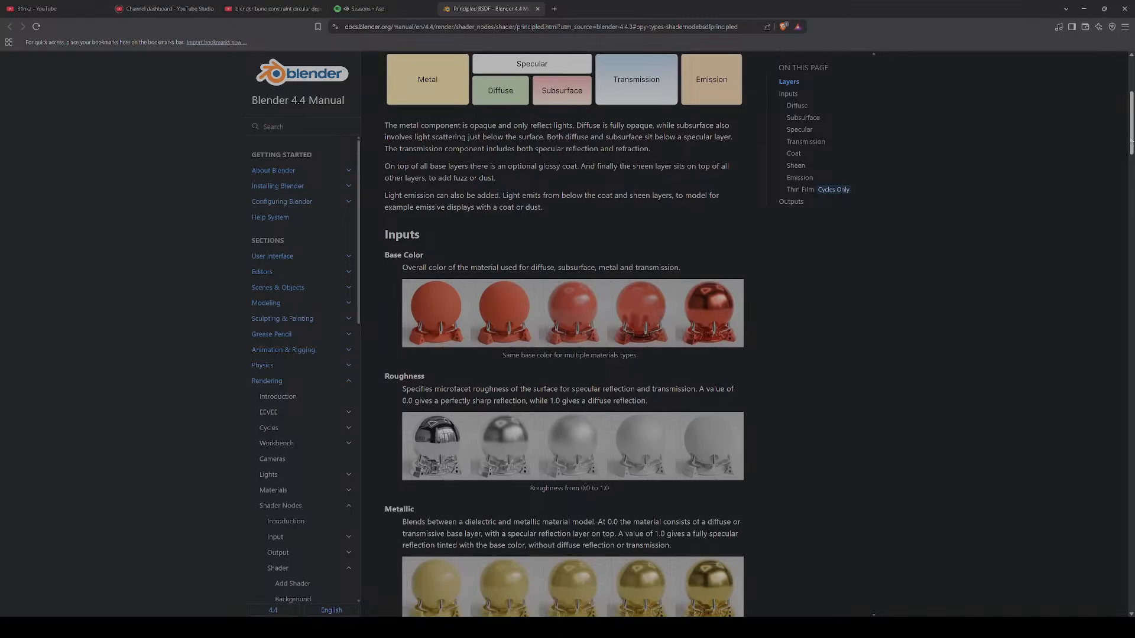
drag(1130, 141, 1130, 143)
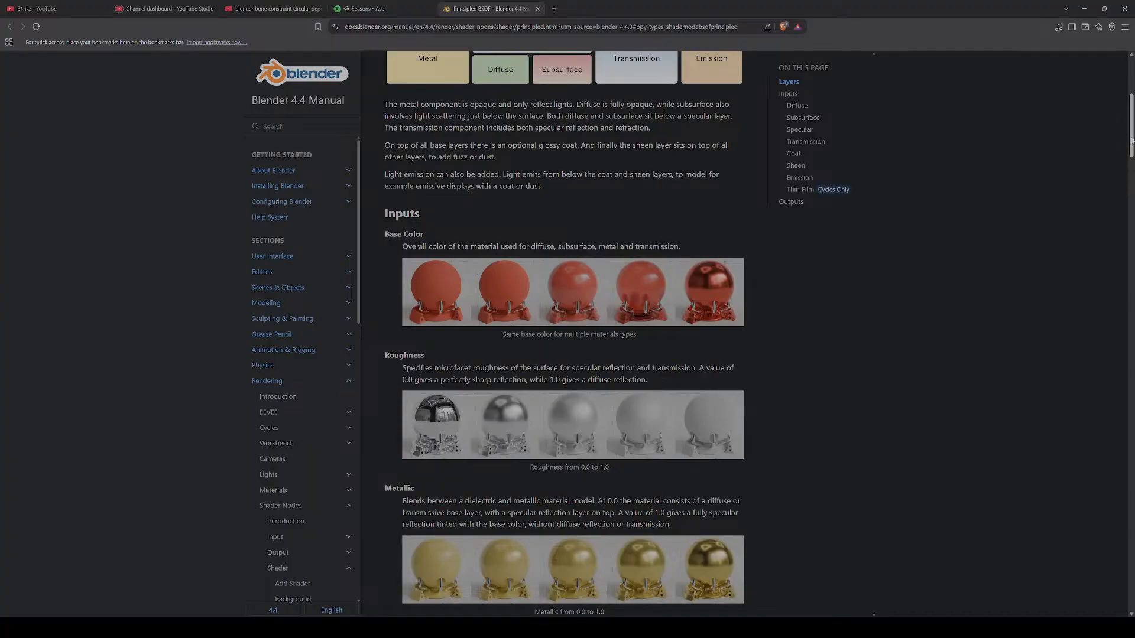
drag(1131, 141, 1127, 205)
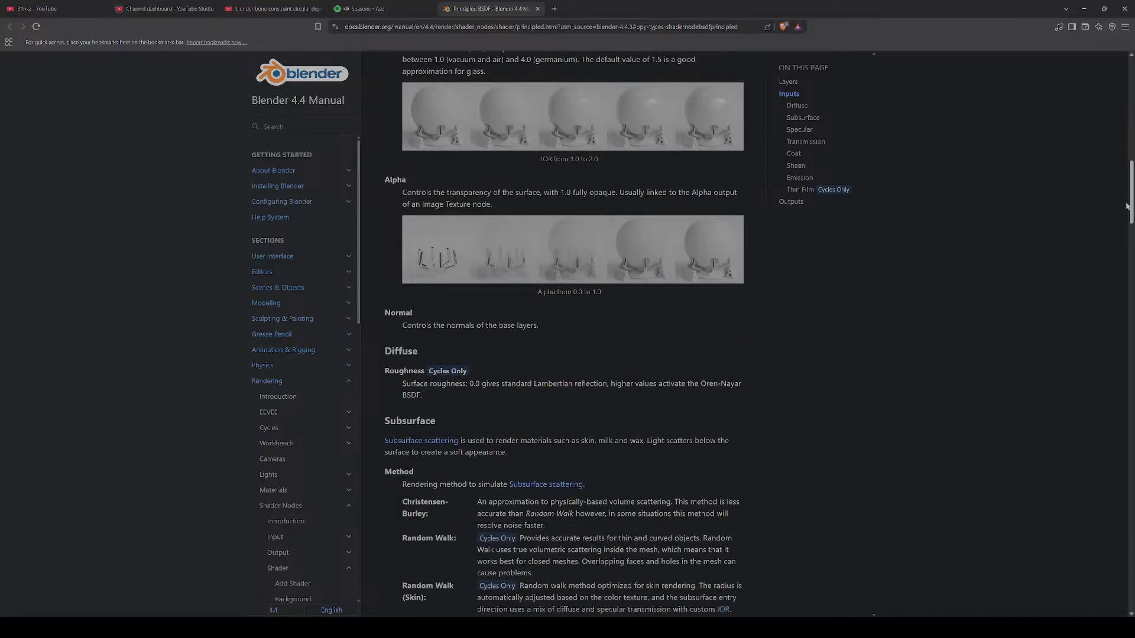
Switch back to Blender and connect the Principled BSDF output to the Material Output's Surface input.
scroll(957, 264, up, 9)
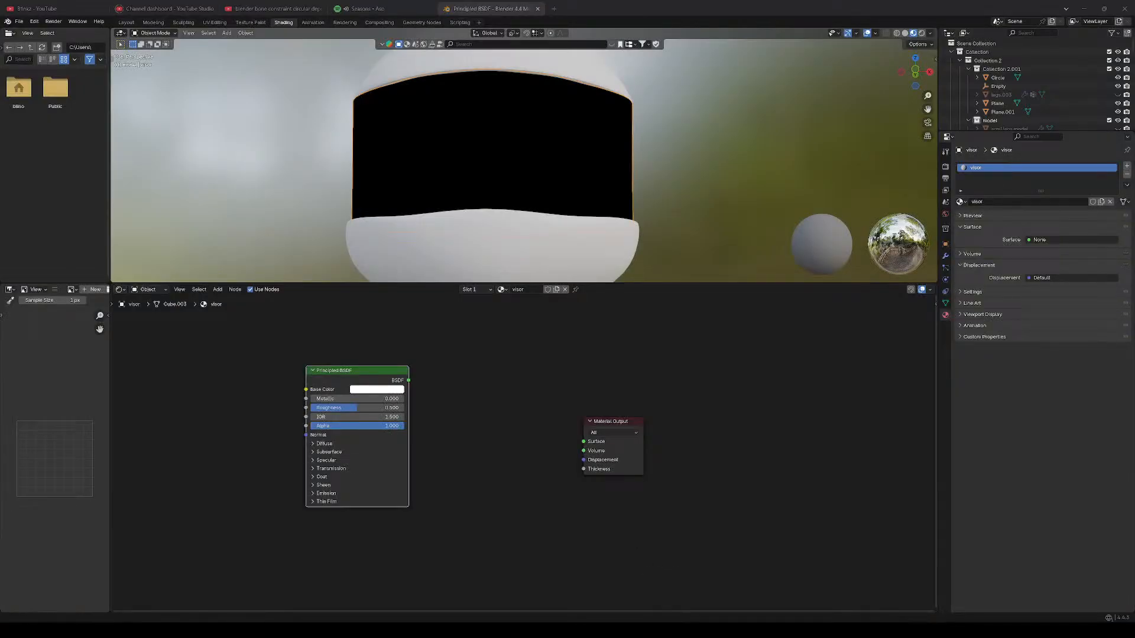
click(445, 380)
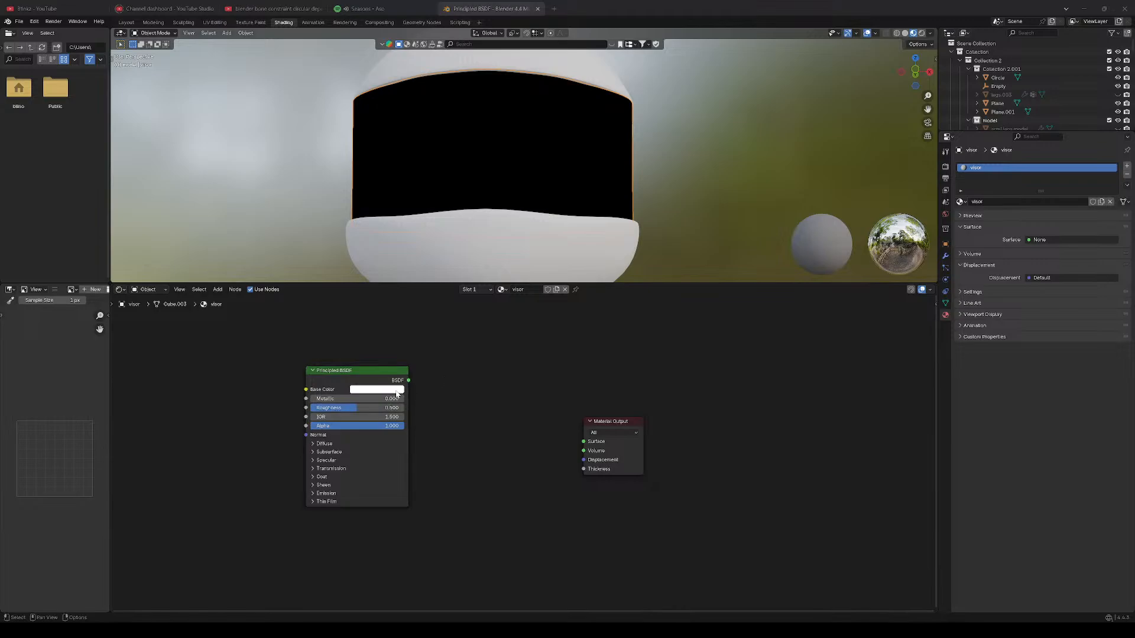
drag(390, 410, 584, 442)
Darken the Principled BSDF's Base Color to a medium grey and set its Roughness to 0.
drag(378, 408, 395, 408)
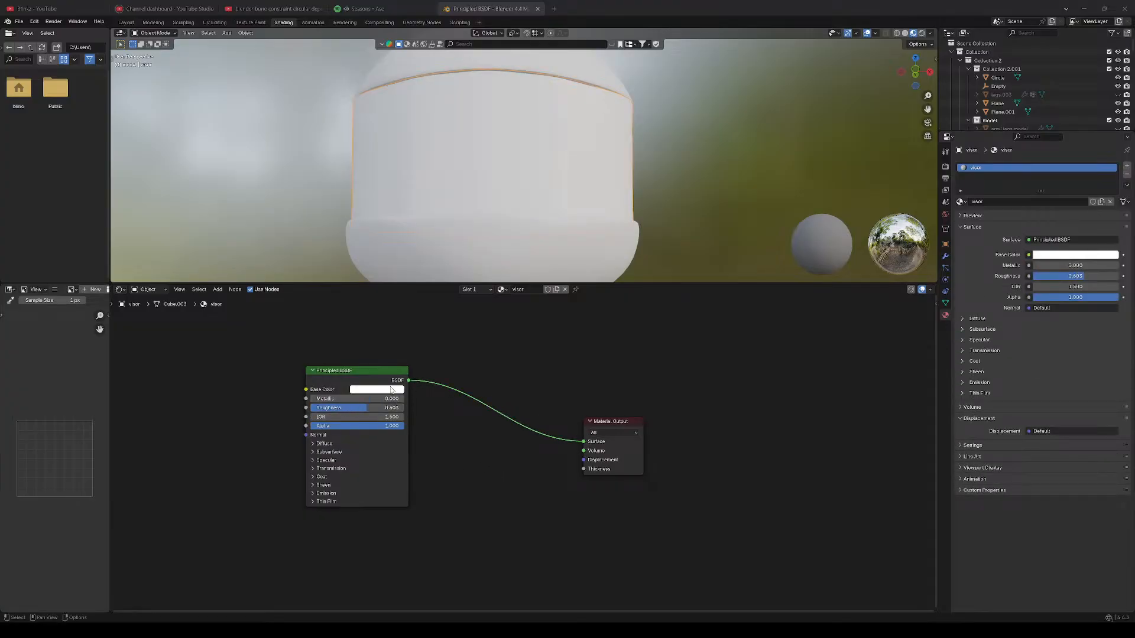
click(395, 391)
drag(435, 273, 435, 289)
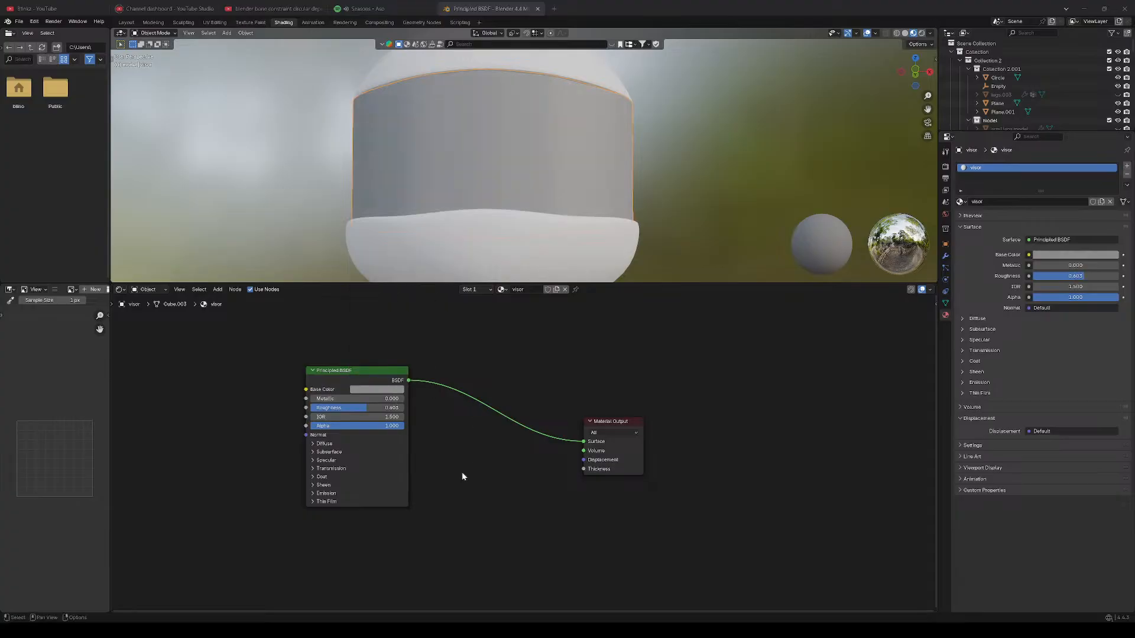
drag(385, 409, 310, 408)
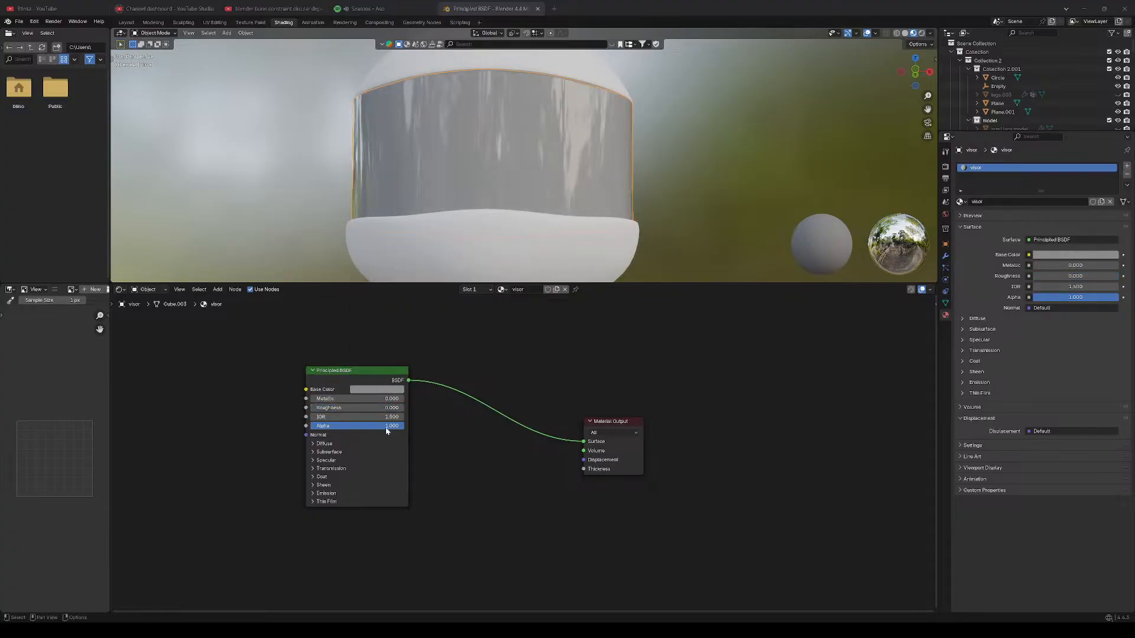
Try an IOR of 7.9 on the visor's reflections, then set the Principled BSDF's IOR to 2.4.
mouse_move(358, 417)
mouse_down()
mouse_move(508, 417)
mouse_move(354, 417)
mouse_move(461, 417)
mouse_move(354, 416)
mouse_move(455, 399)
mouse_move(358, 398)
mouse_up()
middle_drag(550, 101, 559, 128)
middle_drag(553, 115, 550, 111)
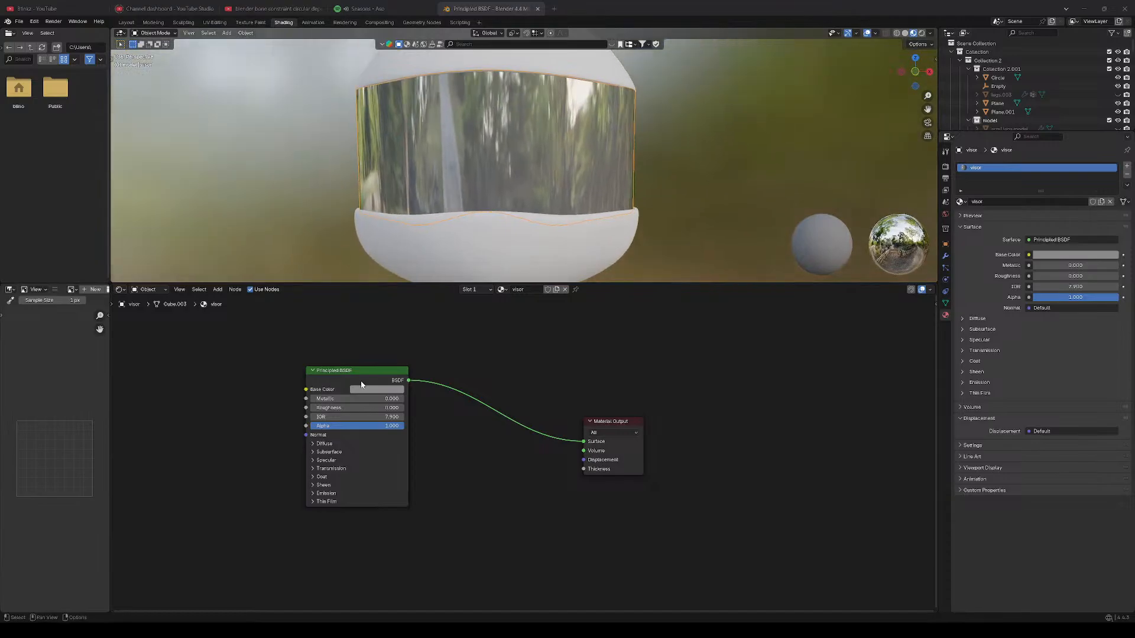
drag(357, 416, 329, 417)
Add a Diffuse BSDF node and place it beside the Principled BSDF node, on its input side.
right_click(478, 437)
mouse_move(479, 437)
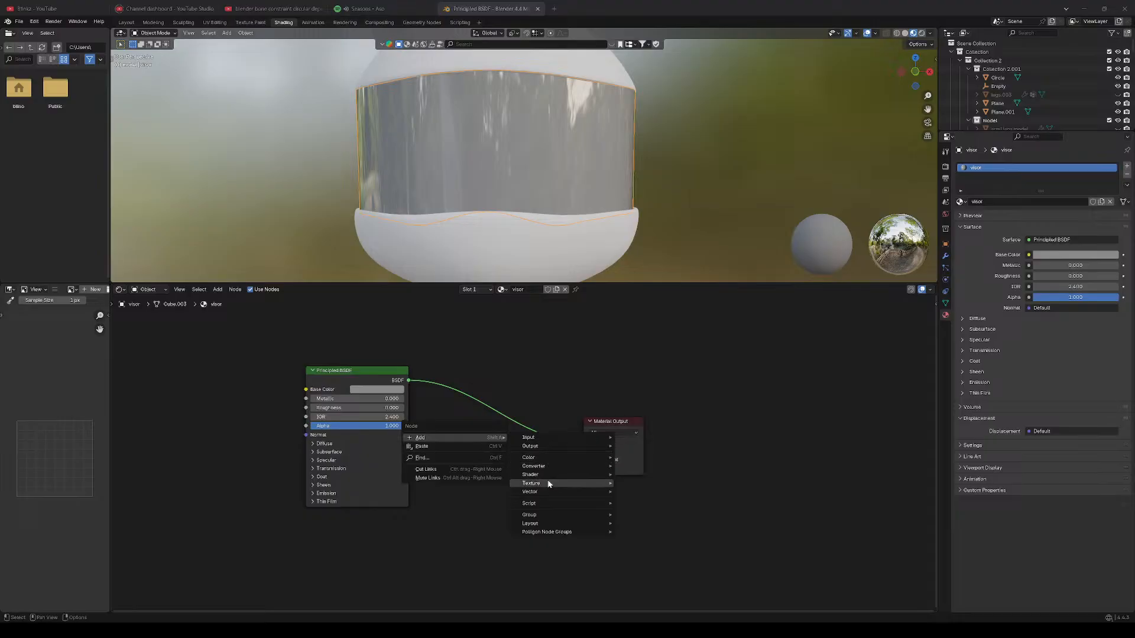
mouse_move(549, 484)
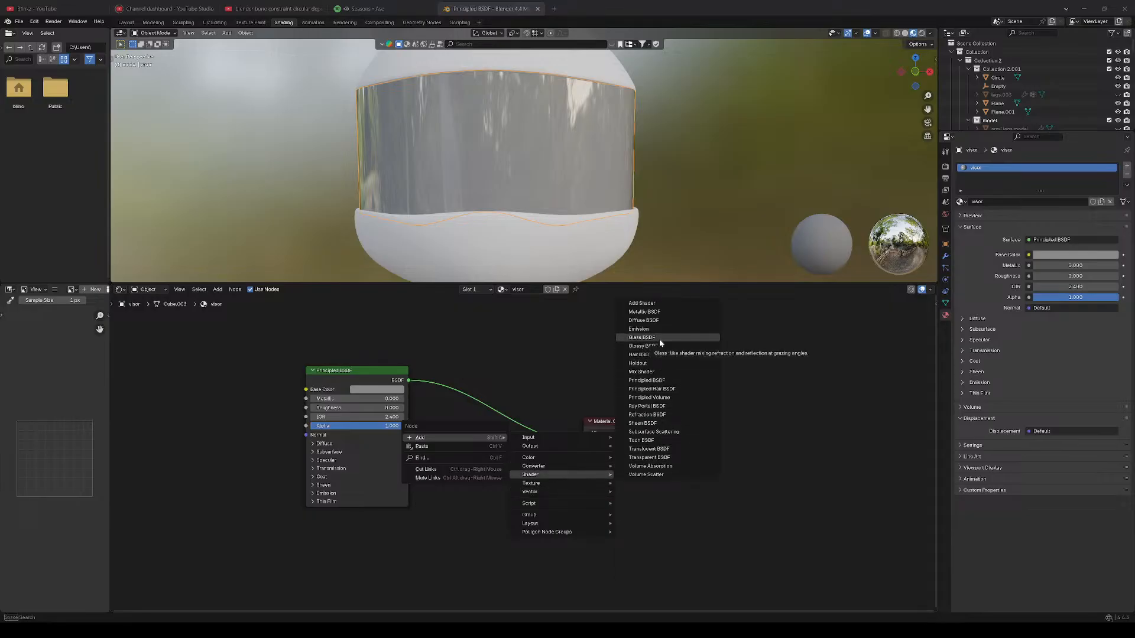
click(658, 322)
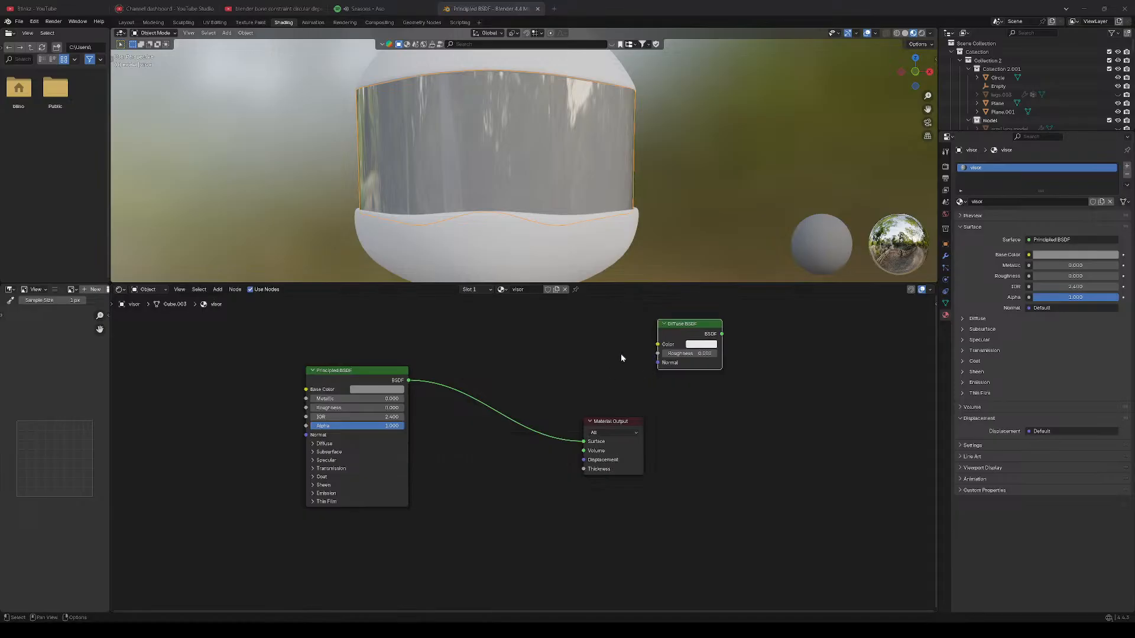
drag(709, 327, 248, 370)
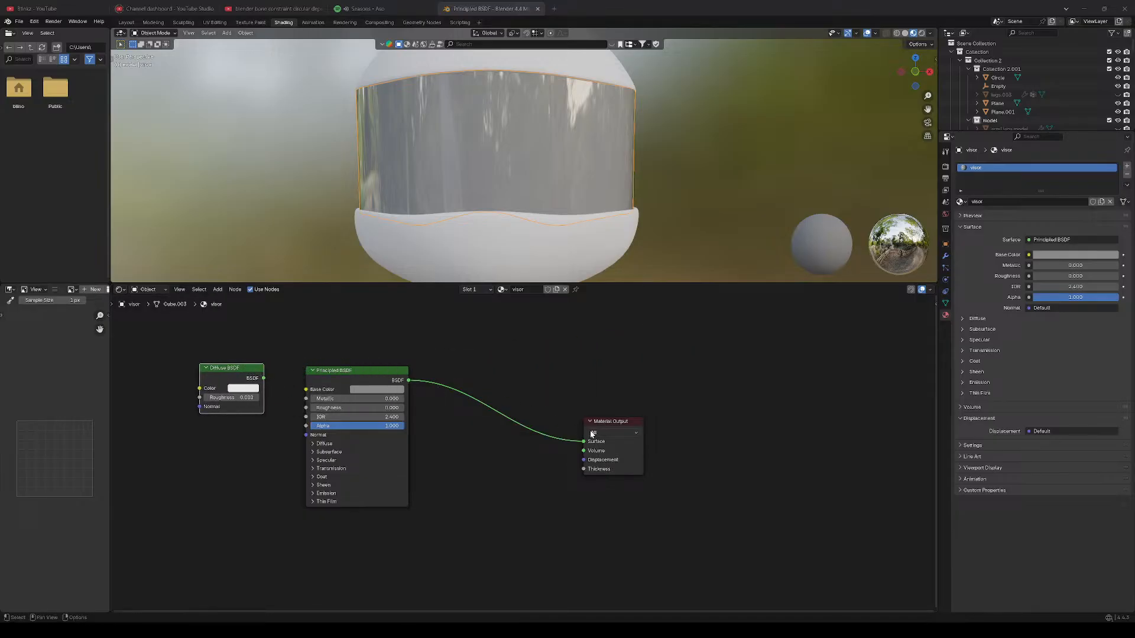
Try the Diffuse BSDF as the Material Output's Surface shader, then reconnect the Principled BSDF to Surface.
drag(349, 371, 345, 453)
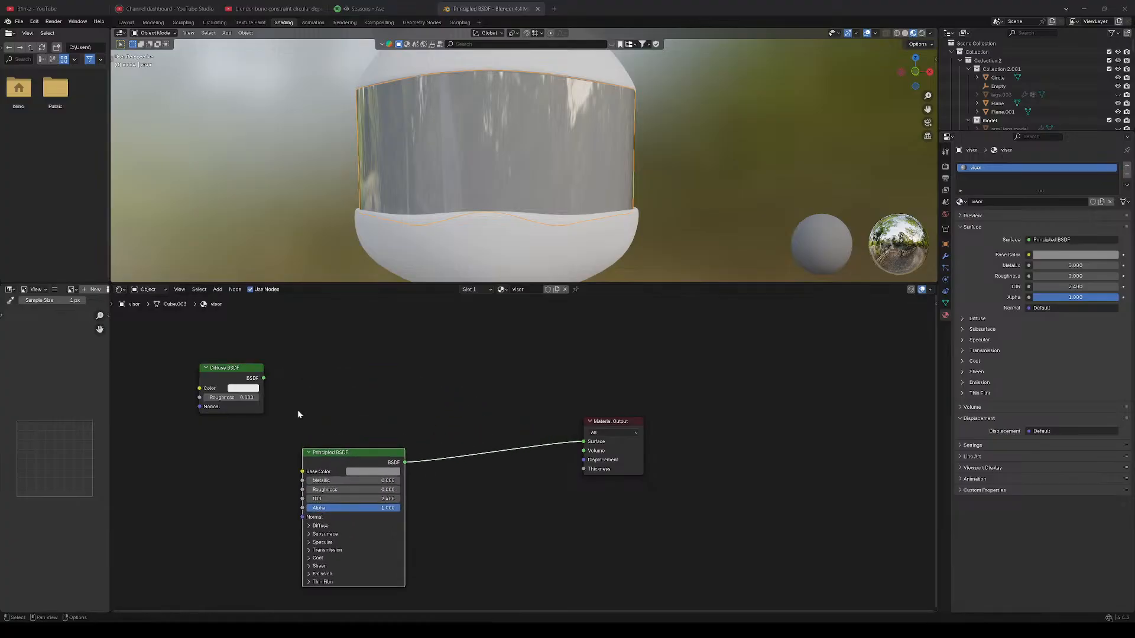
drag(240, 369, 578, 444)
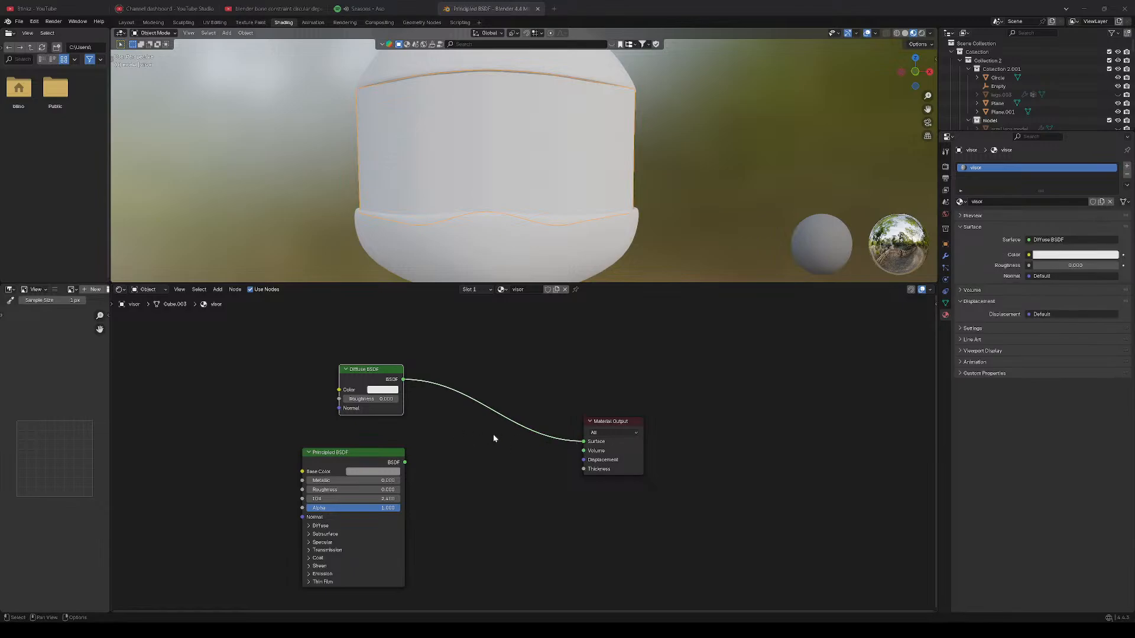
drag(405, 462, 583, 442)
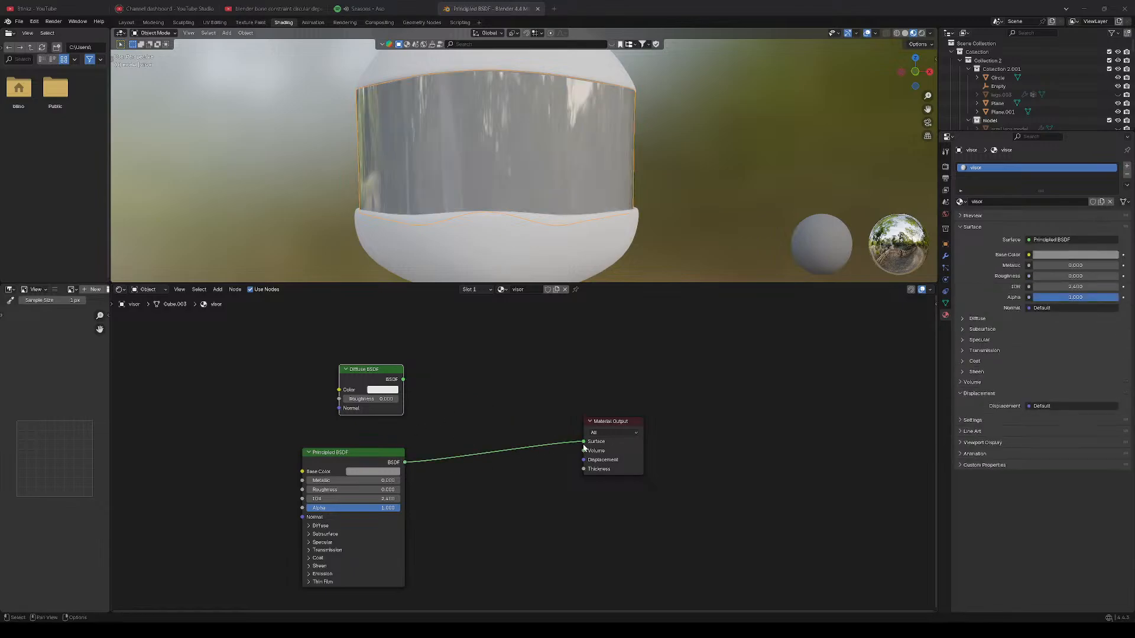
Try the Diffuse BSDF in the Material Output's Volume input, then disconnect it.
drag(403, 379, 583, 450)
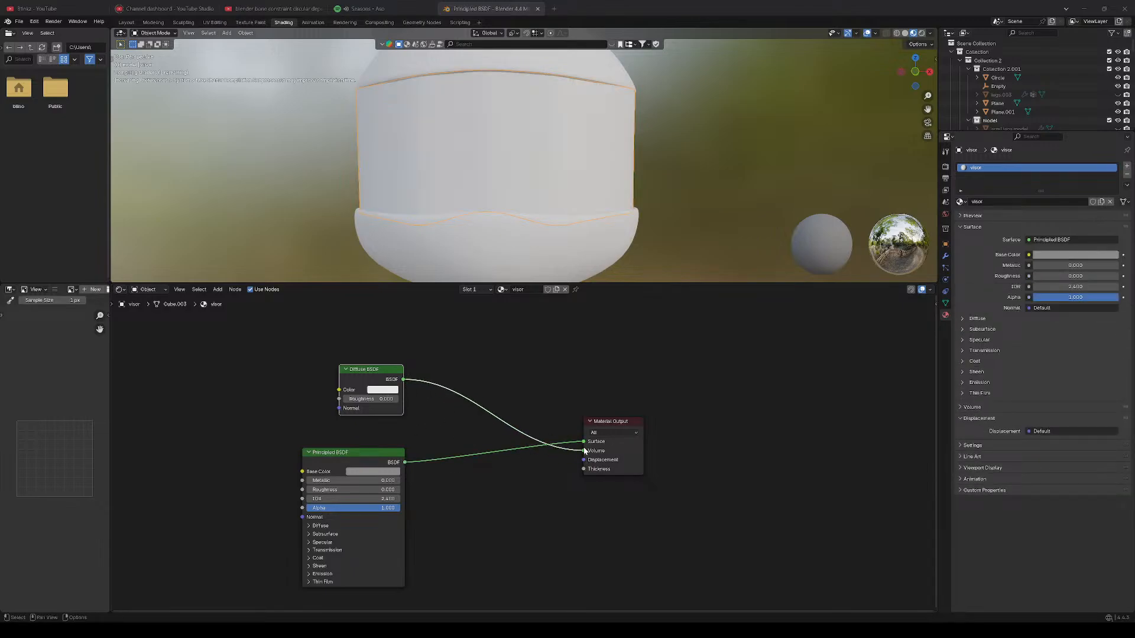
middle_drag(490, 372, 496, 371)
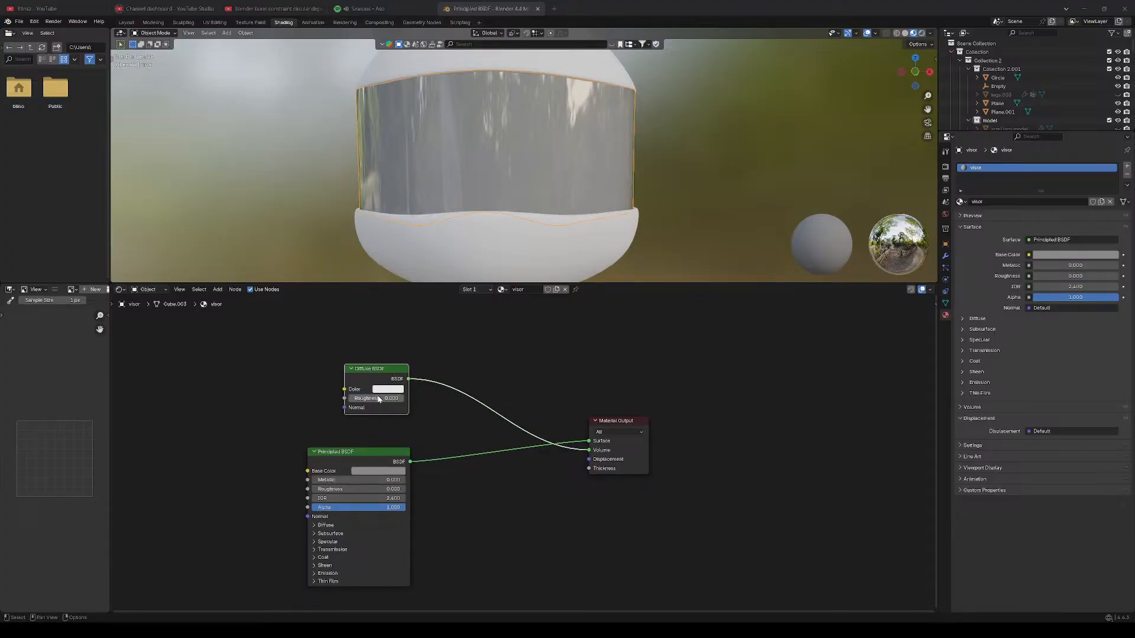
drag(385, 399, 349, 400)
drag(589, 454, 562, 465)
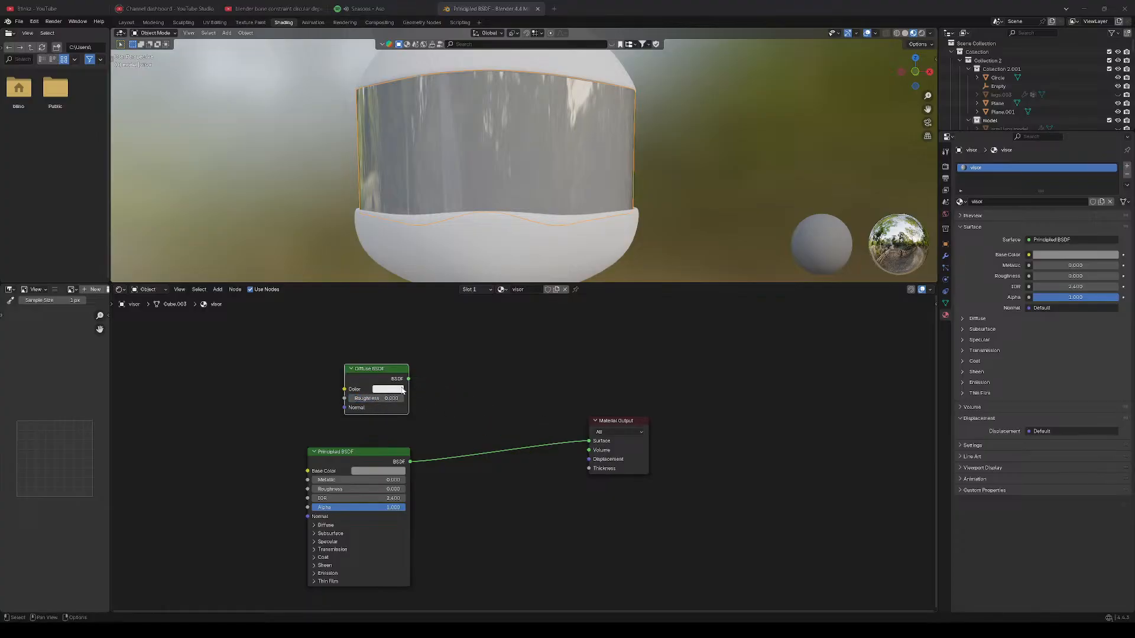
Delete the Diffuse BSDF node from the visor material.
scroll(486, 483, down, 3)
middle_drag(465, 496, 519, 483)
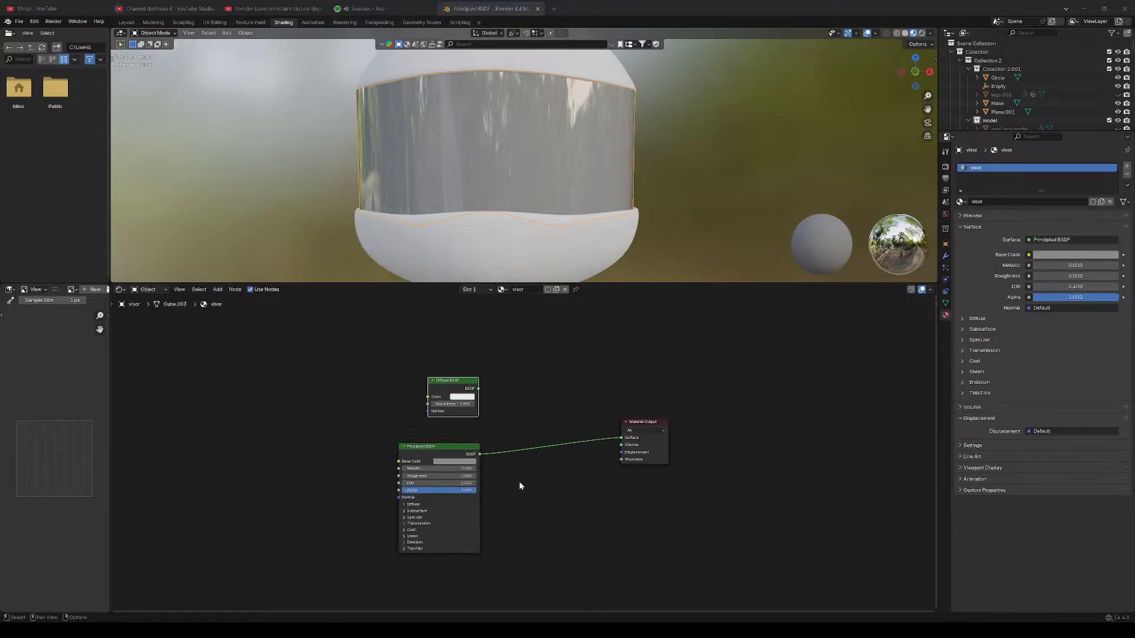
right_click(456, 388)
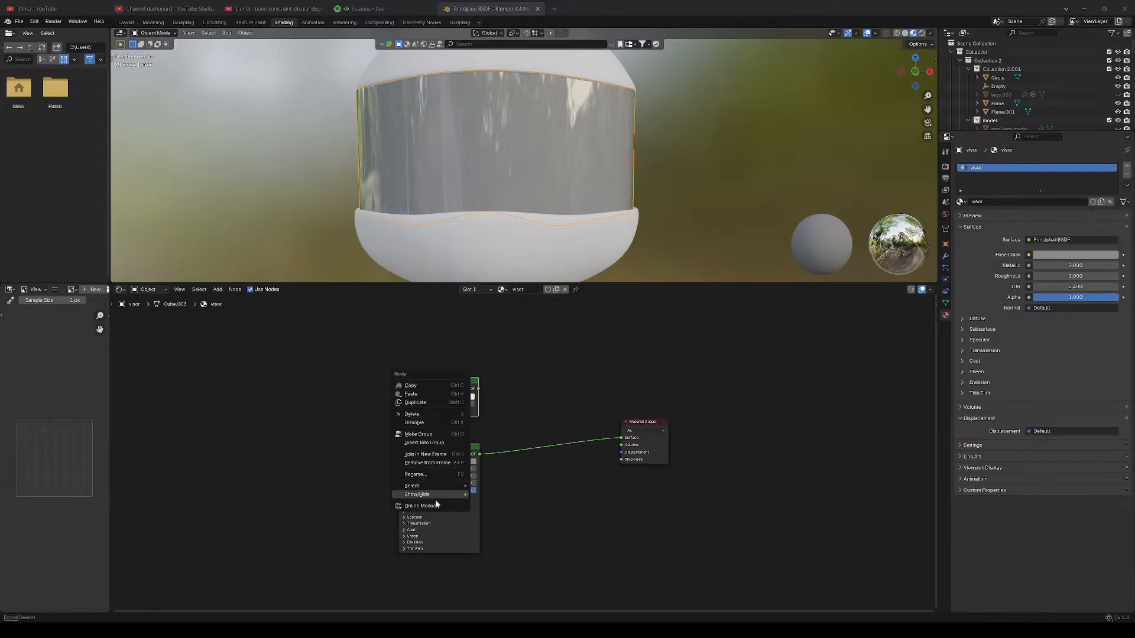
click(416, 415)
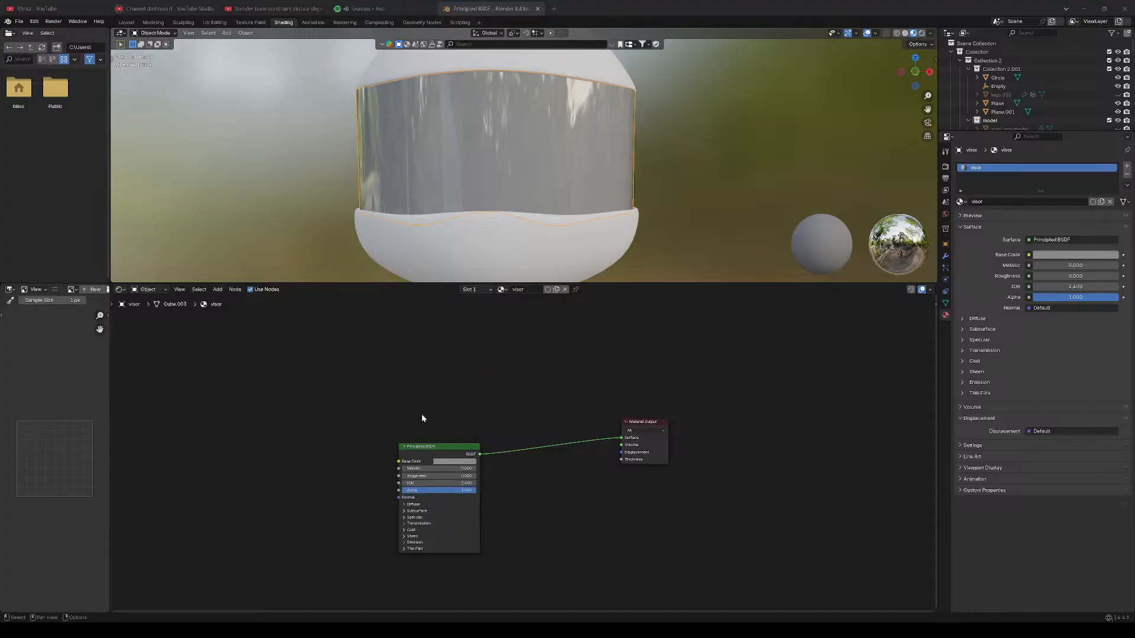
Add a Light Falloff node between the Principled BSDF and Material Output nodes, without linking it.
right_click(504, 406)
mouse_move(505, 405)
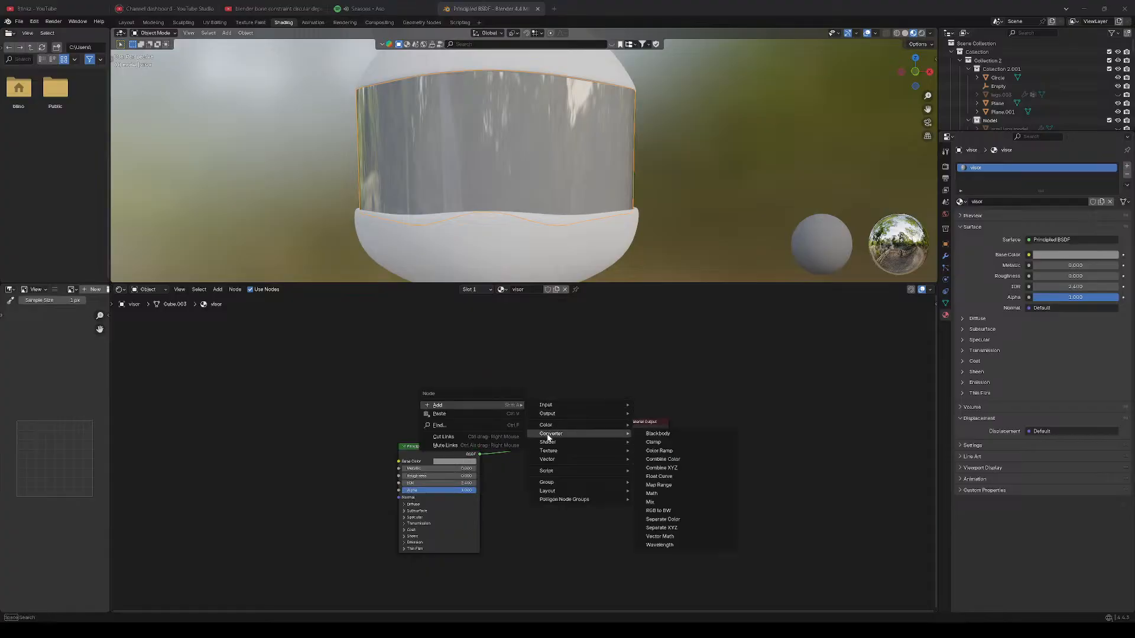
mouse_move(546, 425)
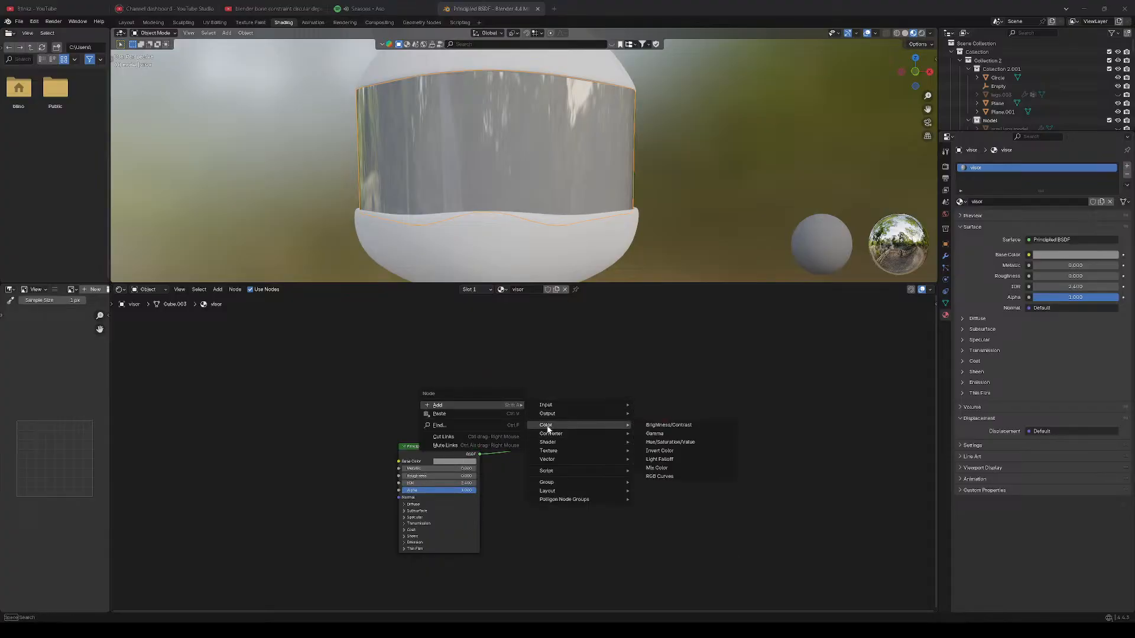
click(685, 459)
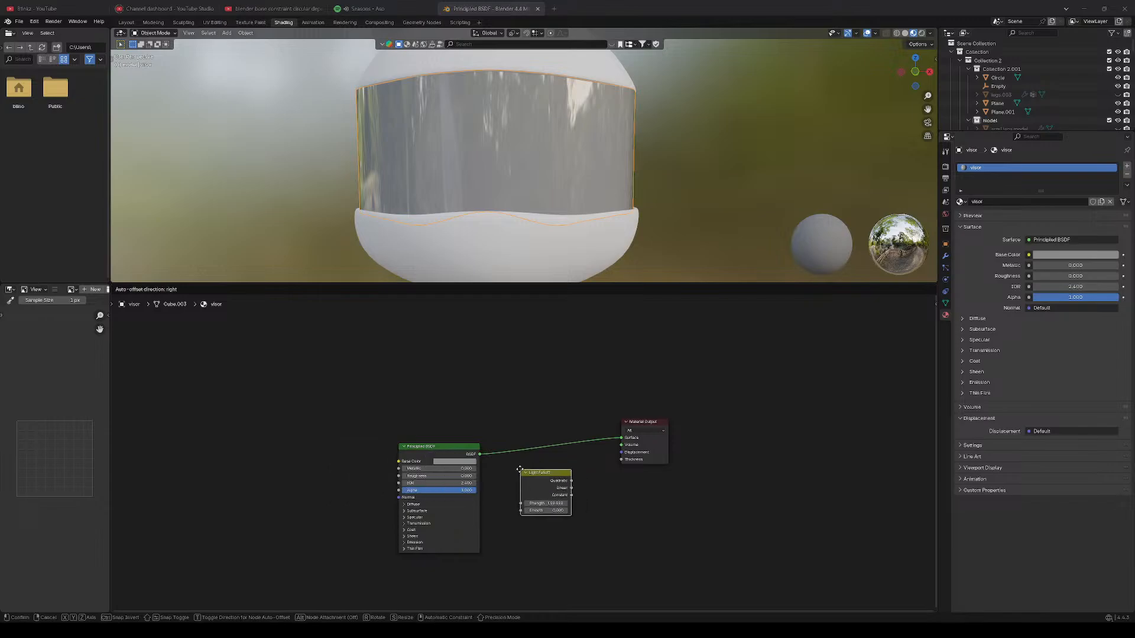
click(519, 471)
Move the Light Falloff node before the Principled BSDF and connect its Quadratic output to Base Color.
scroll(492, 488, up, 2)
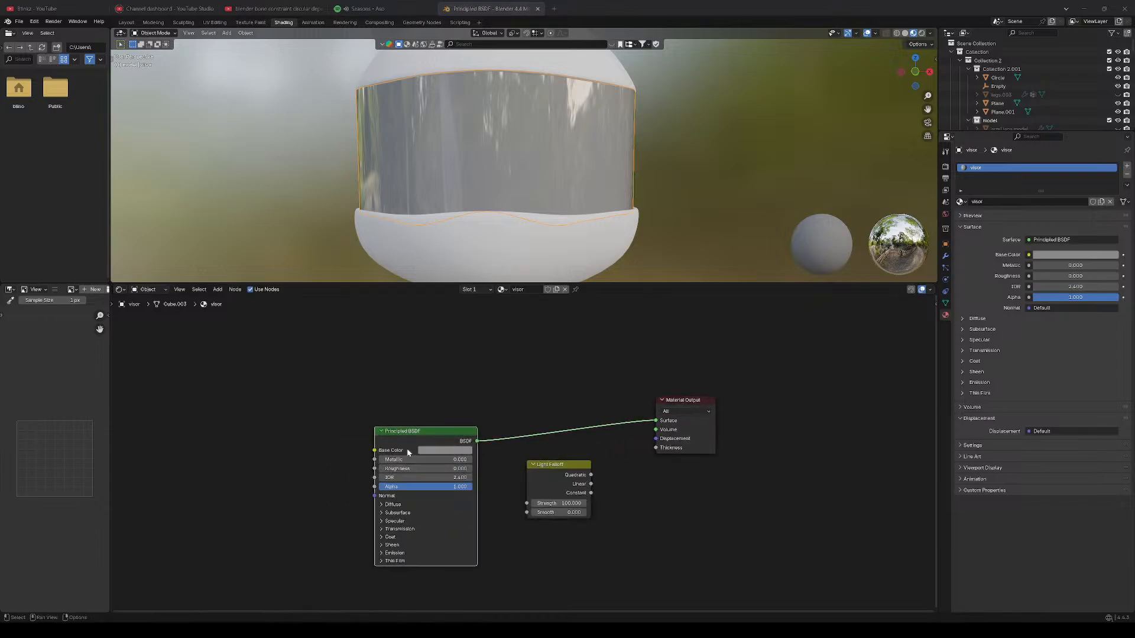
click(447, 452)
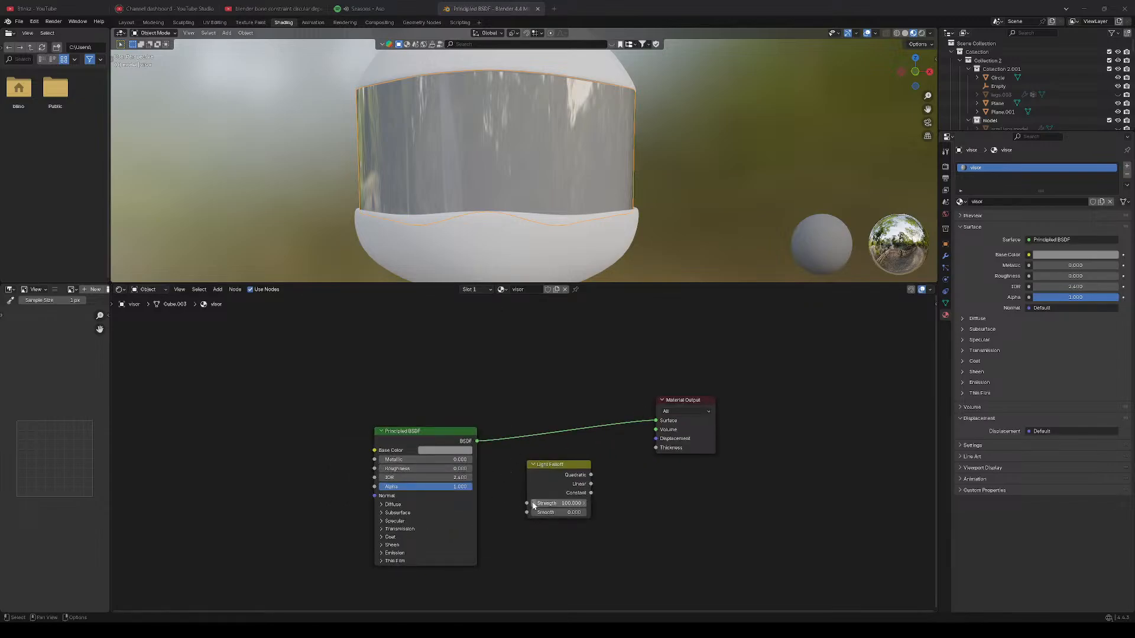
drag(575, 471, 374, 450)
click(354, 430)
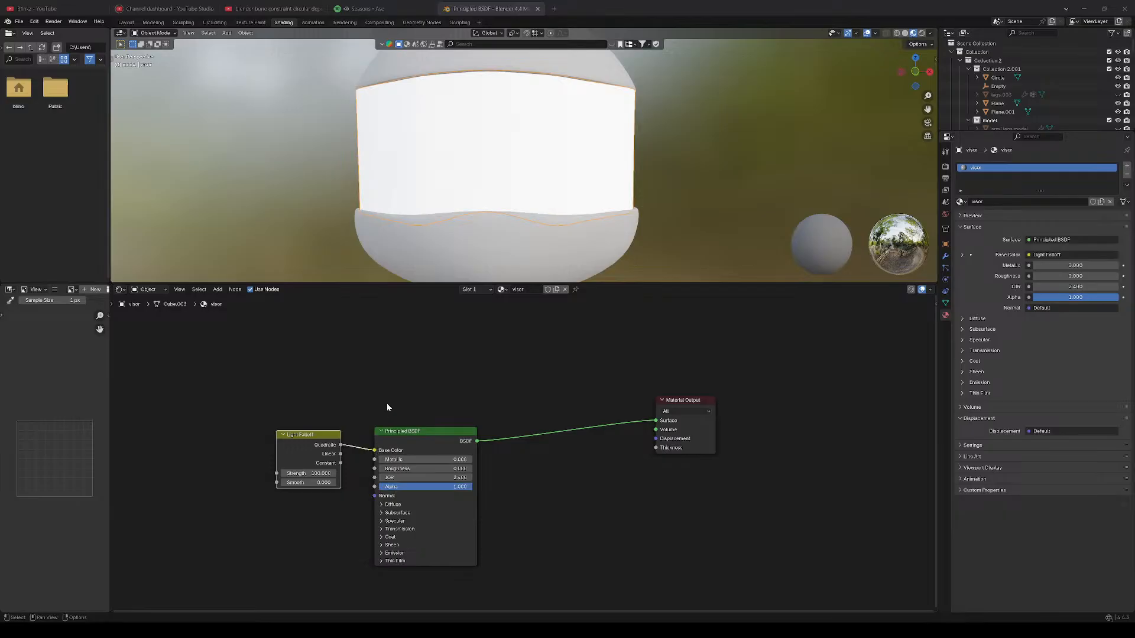
Set the Light Falloff node's Strength to 61.7 and its Smooth value to 2.1.
scroll(403, 384, down, 3)
middle_drag(403, 384, 483, 367)
scroll(438, 400, up, 6)
middle_drag(432, 409, 448, 400)
drag(414, 458, 342, 459)
drag(418, 470, 427, 470)
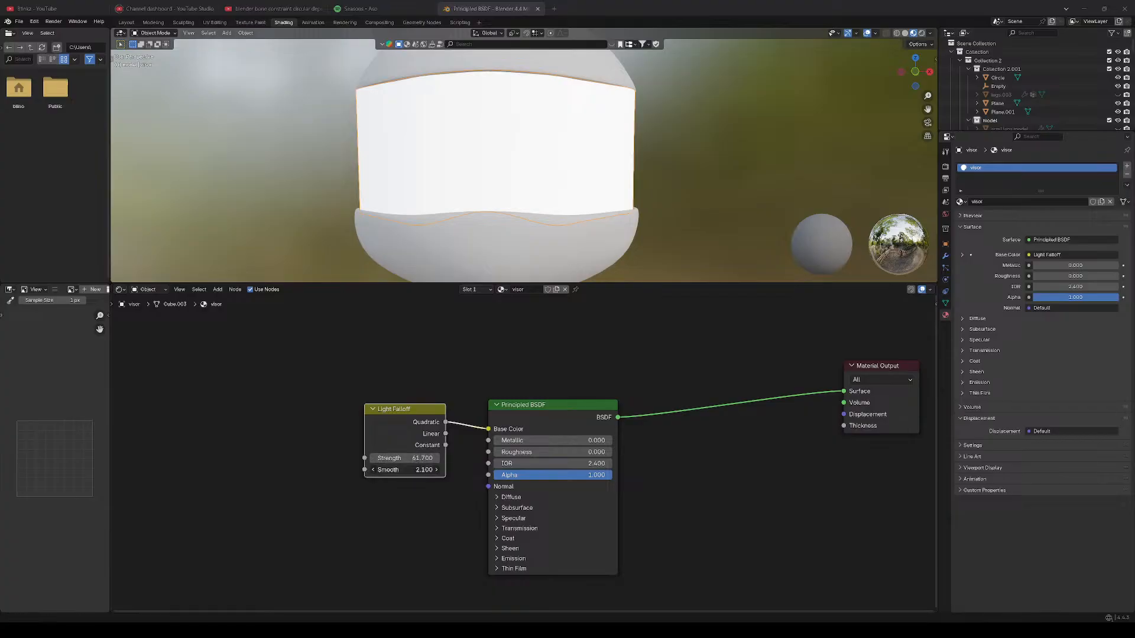
Delete the Light Falloff node from the visor material.
right_click(424, 410)
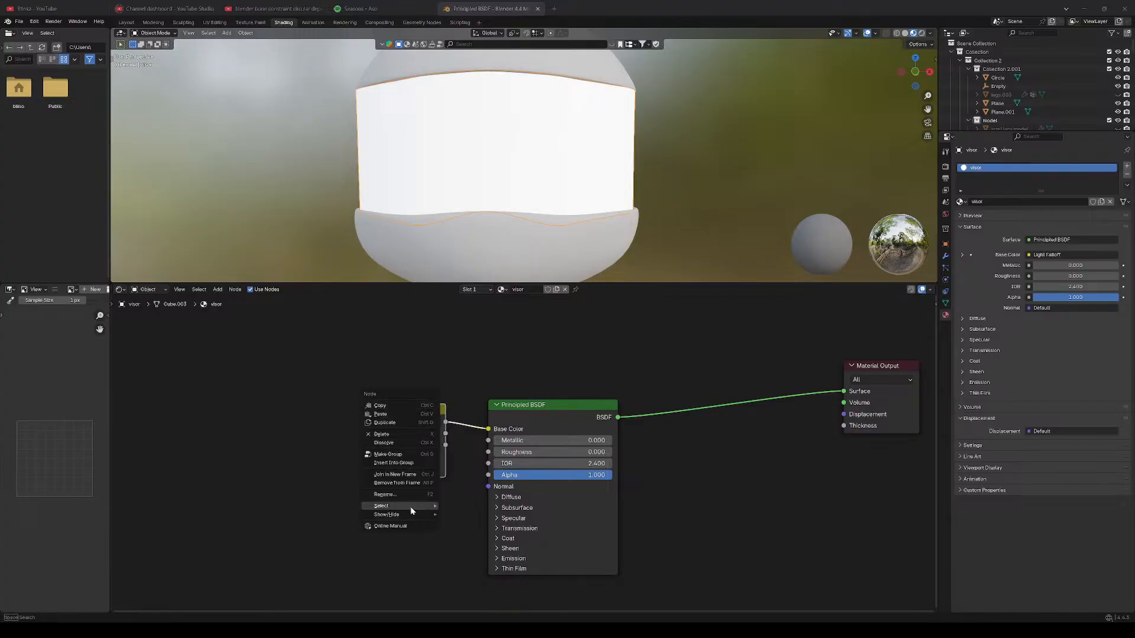
click(405, 435)
Add a Brightness/Contrast node before the Principled BSDF and connect its Color output to Base Color.
right_click(413, 433)
mouse_move(414, 433)
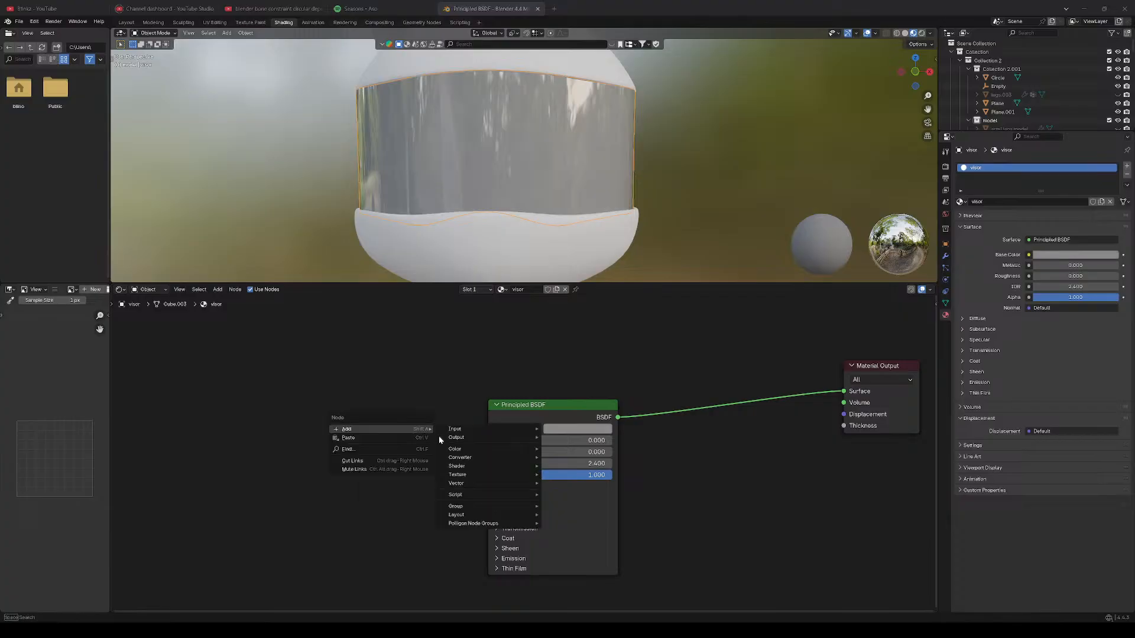
mouse_move(467, 450)
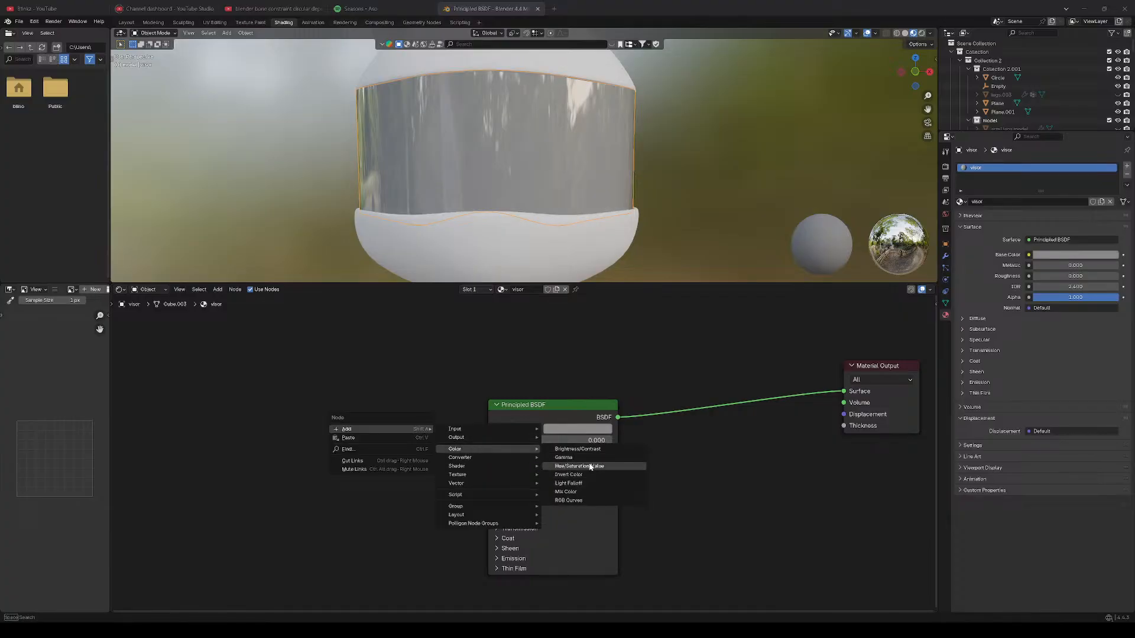
click(577, 450)
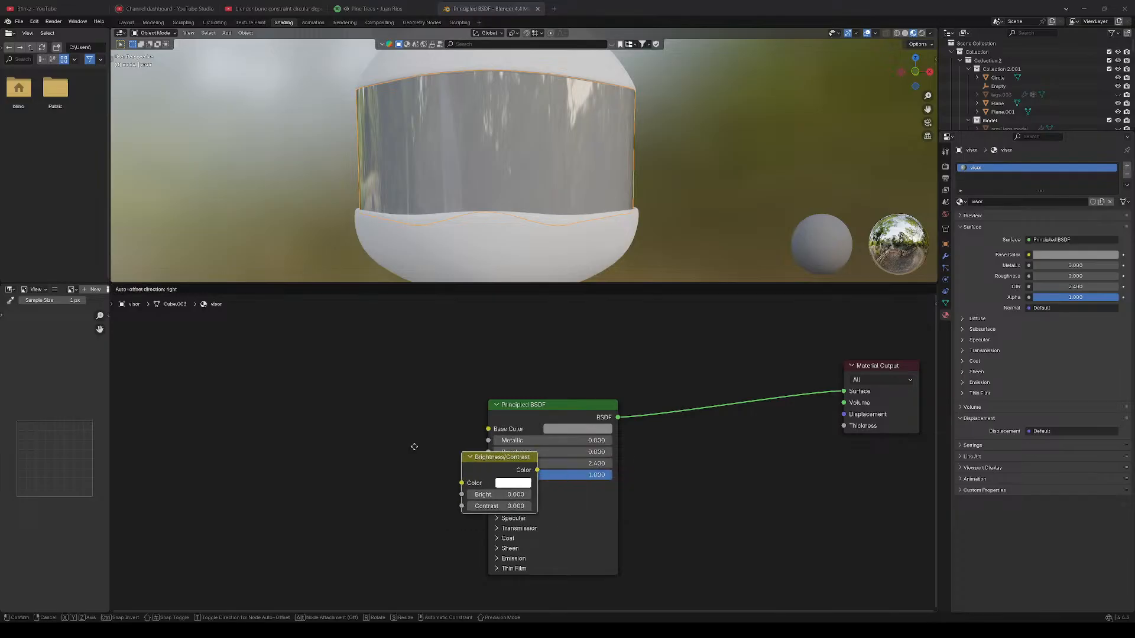
click(296, 416)
drag(419, 439, 488, 430)
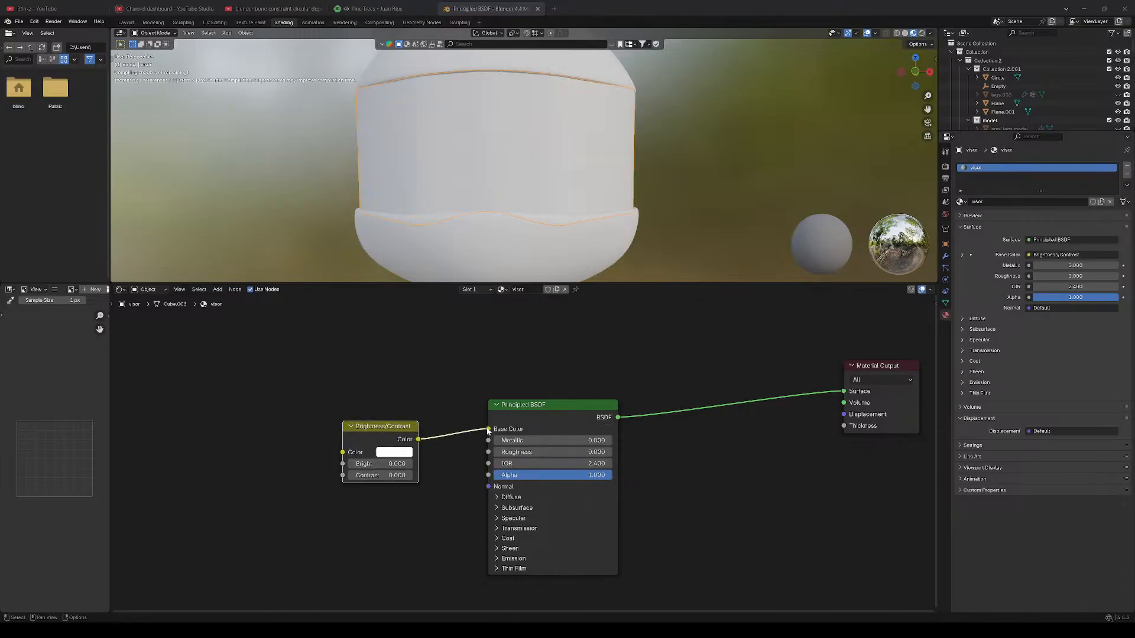
Set the Brightness/Contrast node's Color to black.
click(402, 454)
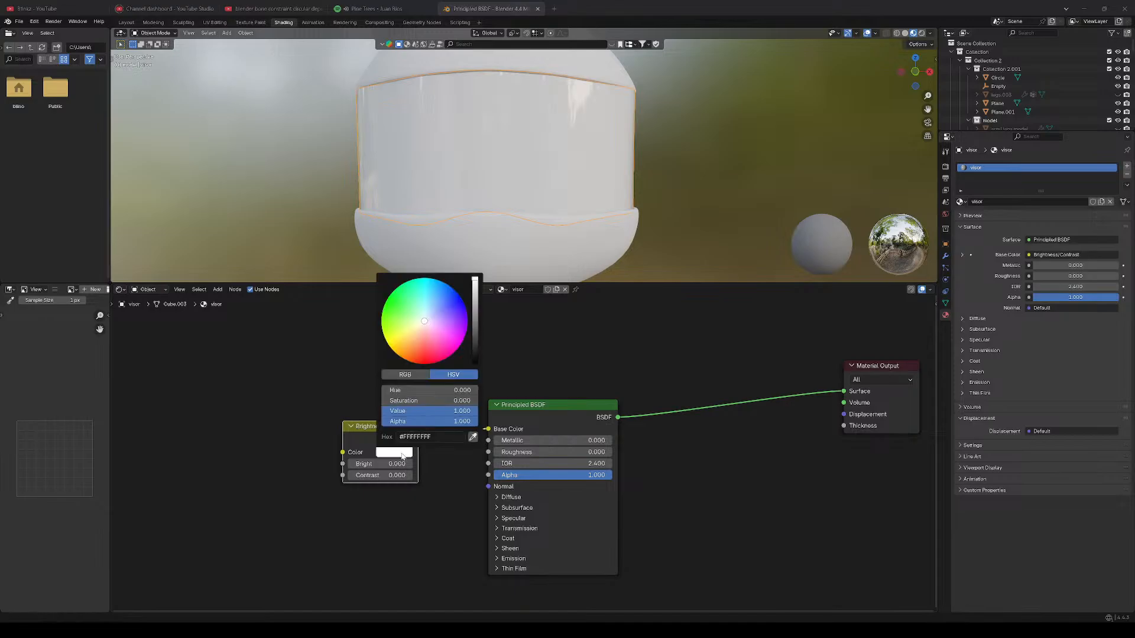
drag(479, 330, 476, 364)
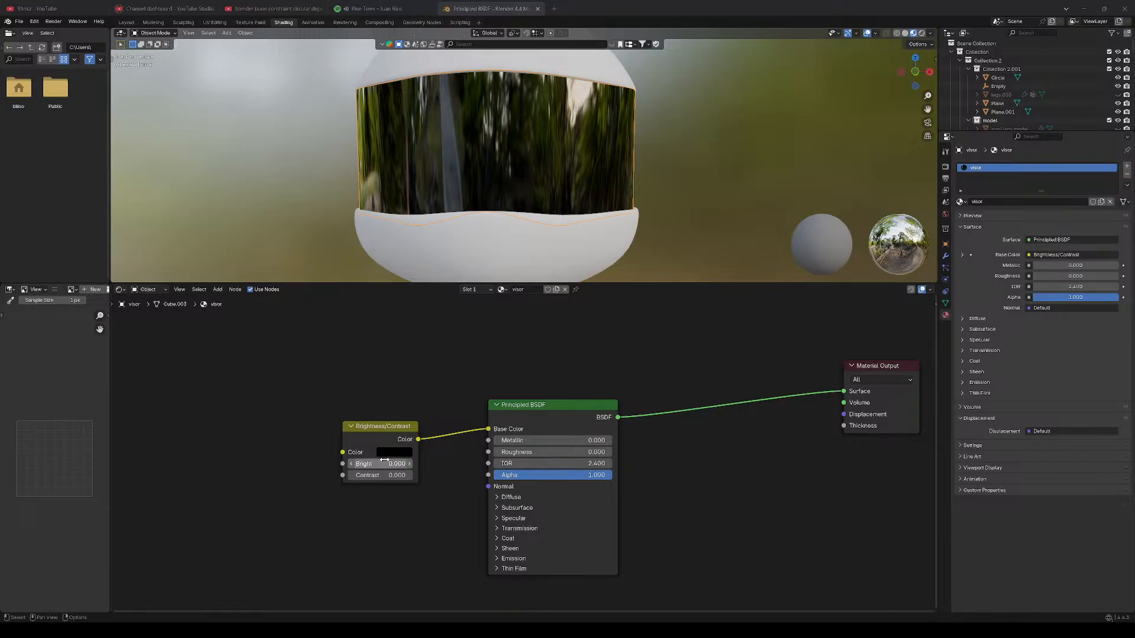
Try Bright at -1.0 and Contrast at -1.4 on the Brightness/Contrast node, and reset both values to 0.
mouse_move(385, 464)
mouse_down()
mouse_move(418, 464)
mouse_move(379, 464)
mouse_move(418, 476)
mouse_move(384, 476)
mouse_move(400, 475)
mouse_up()
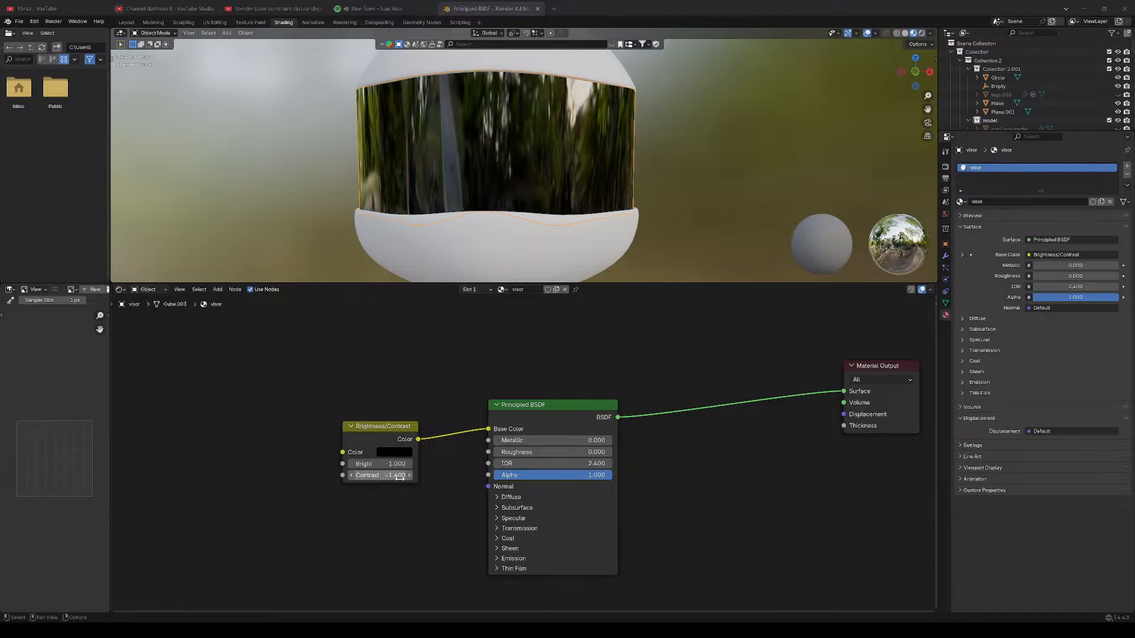
click(402, 476)
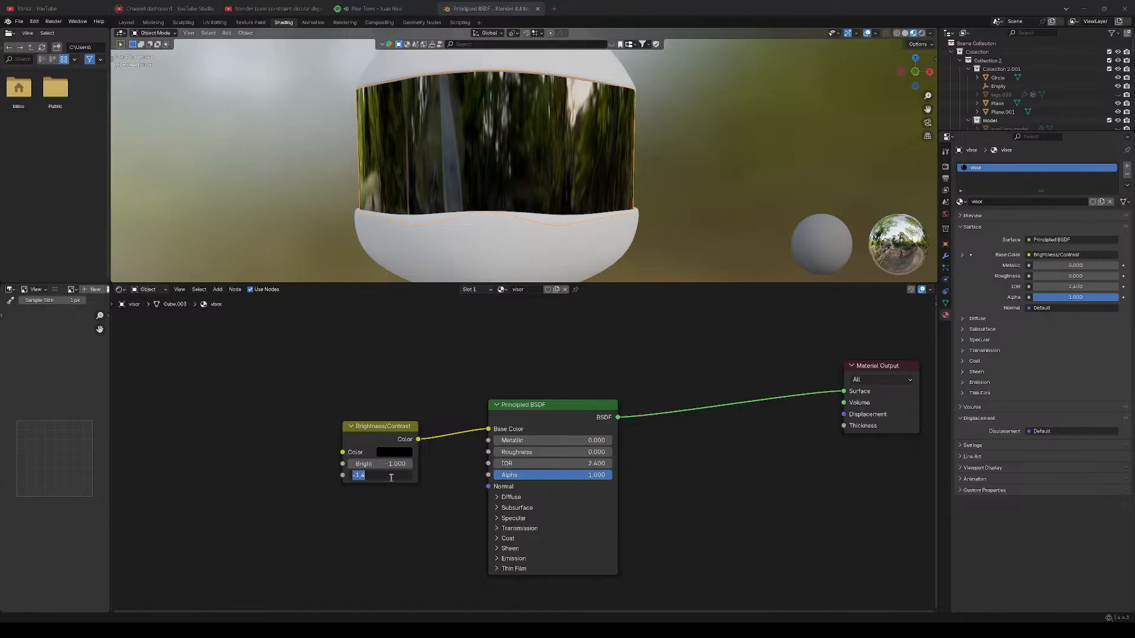
key(BackSpace)
key(Return)
scroll(393, 479, up, 1)
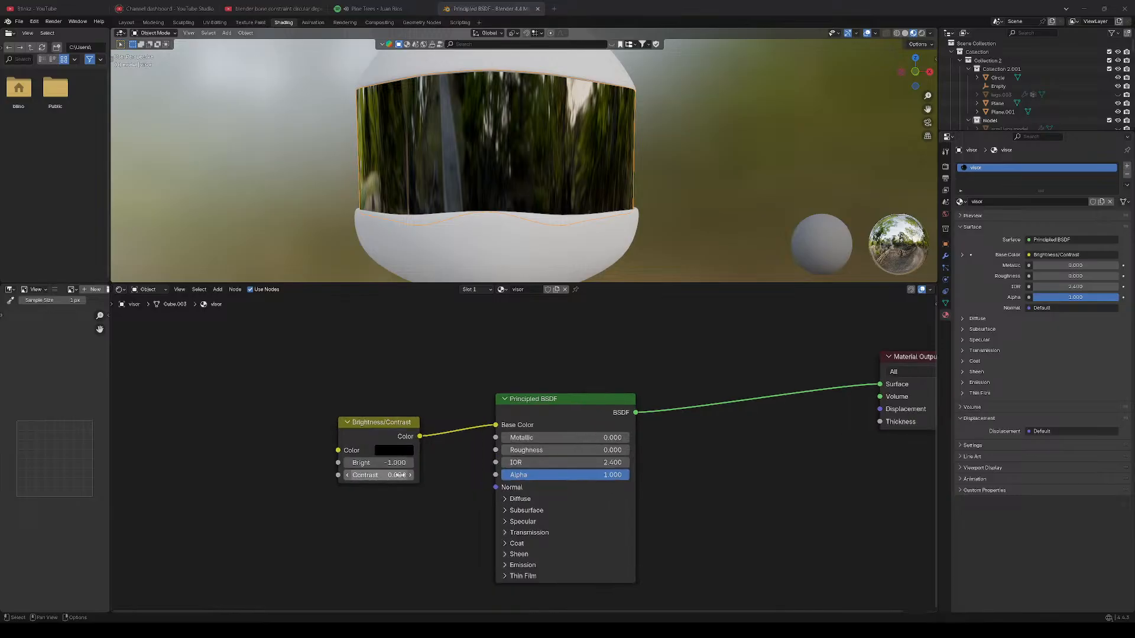
double_click(395, 463)
key(BackSpace)
key(Return)
Step the Brightness/Contrast node's Bright value above and below 0, return it to 0, and inspect the visor on the whole head.
click(411, 464)
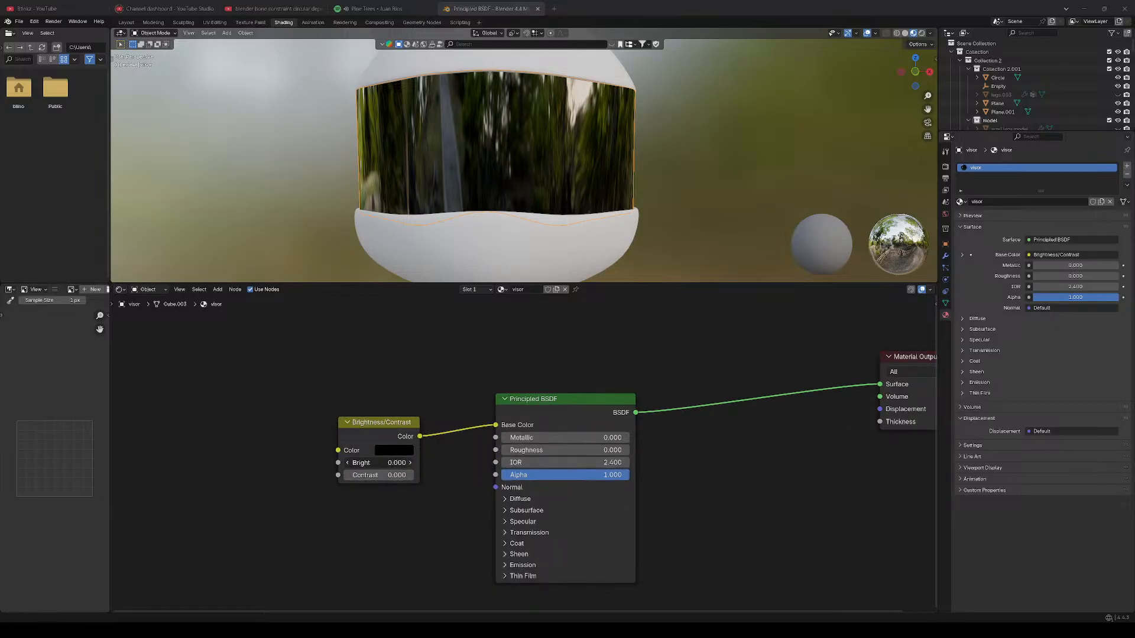
click(347, 464)
click(347, 462)
click(347, 462)
click(347, 462)
click(412, 464)
click(412, 464)
scroll(514, 200, down, 4)
middle_drag(535, 196, 553, 214)
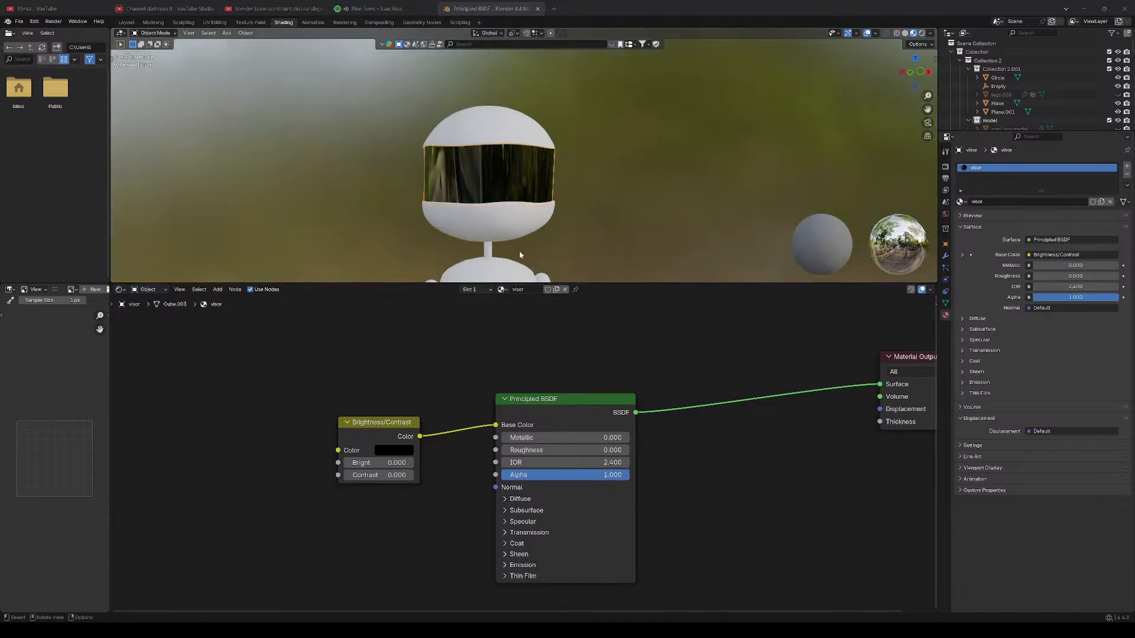
Move the Brightness/Contrast node closer to the Principled BSDF node.
scroll(464, 452, down, 2)
middle_drag(464, 453, 531, 448)
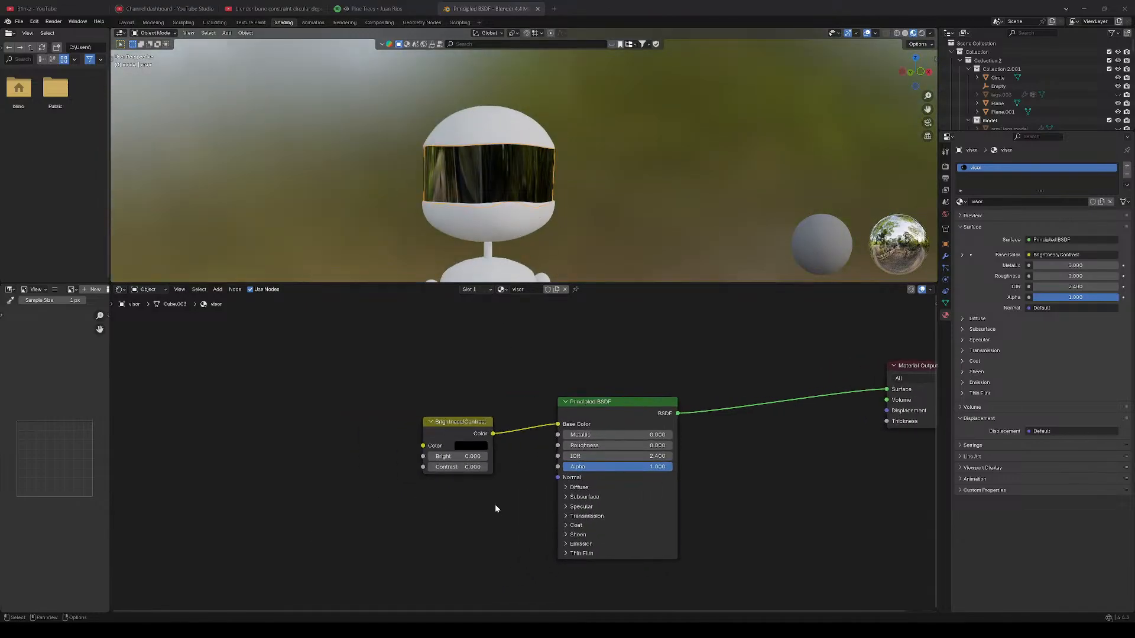
drag(467, 419, 505, 403)
click(464, 461)
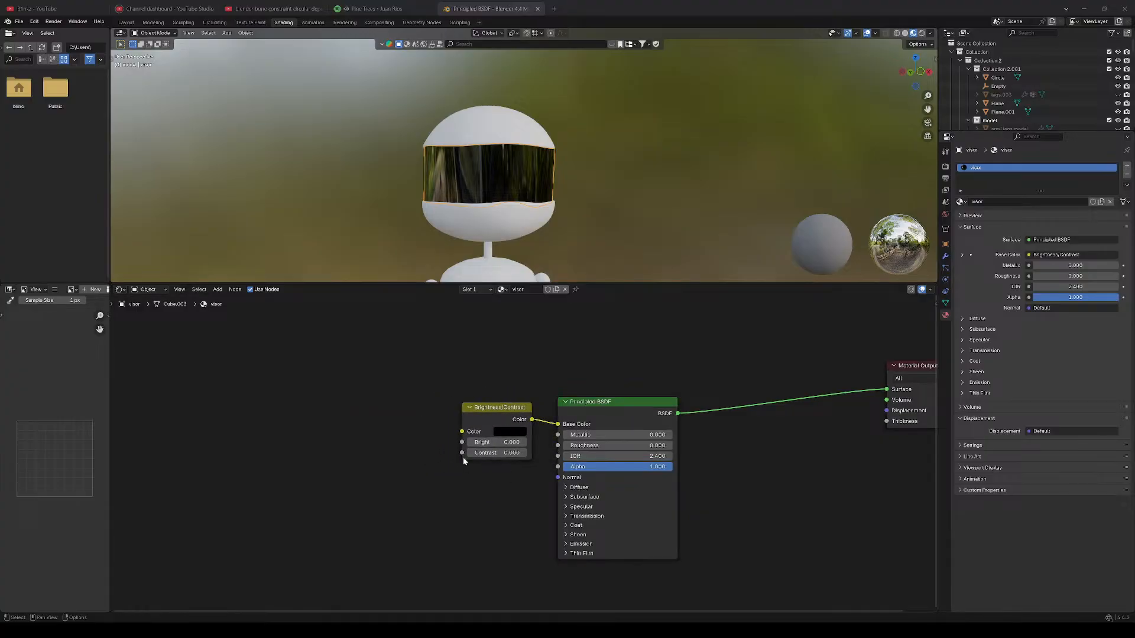
Add a Light Falloff node before the Brightness/Contrast node and connect its Quadratic output to the Color input.
right_click(403, 407)
mouse_move(402, 402)
mouse_move(484, 424)
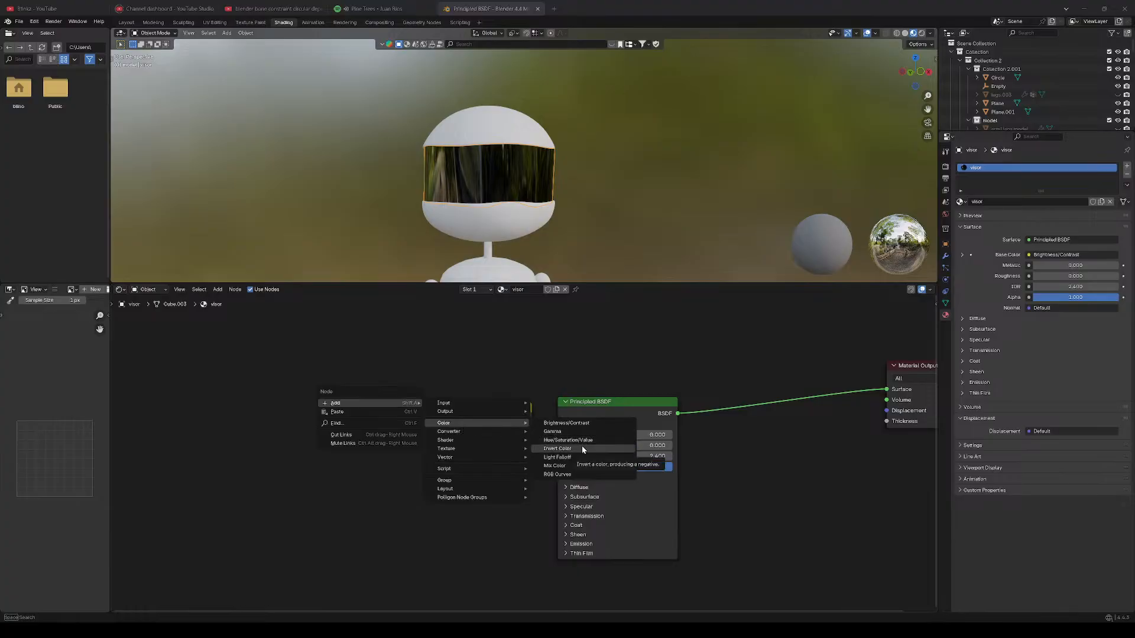
click(564, 458)
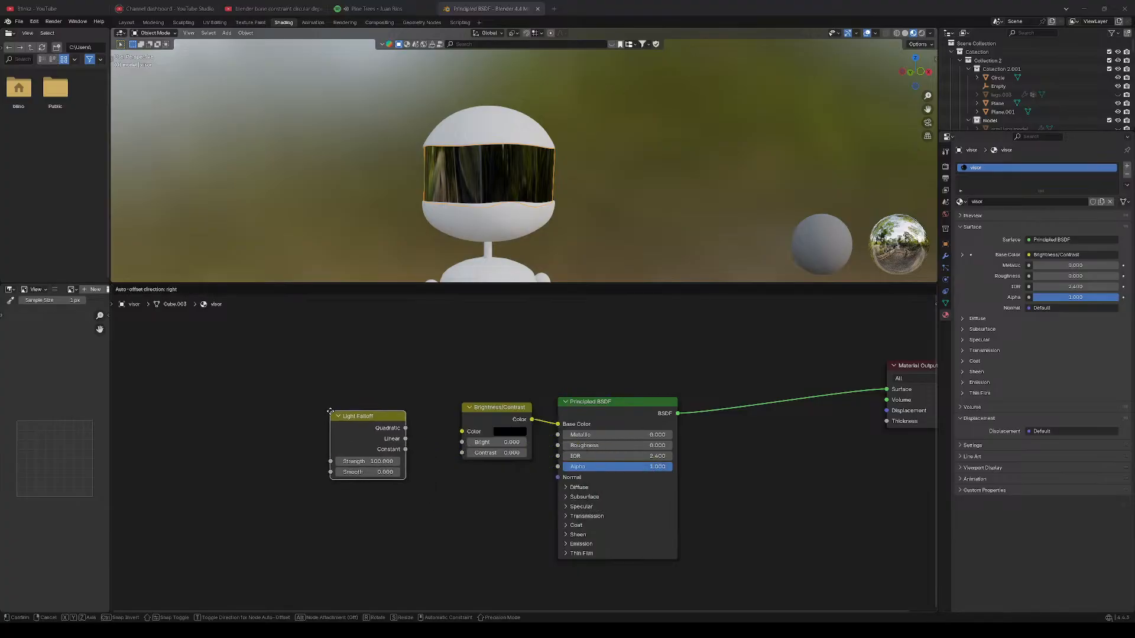
click(361, 417)
drag(402, 418, 461, 432)
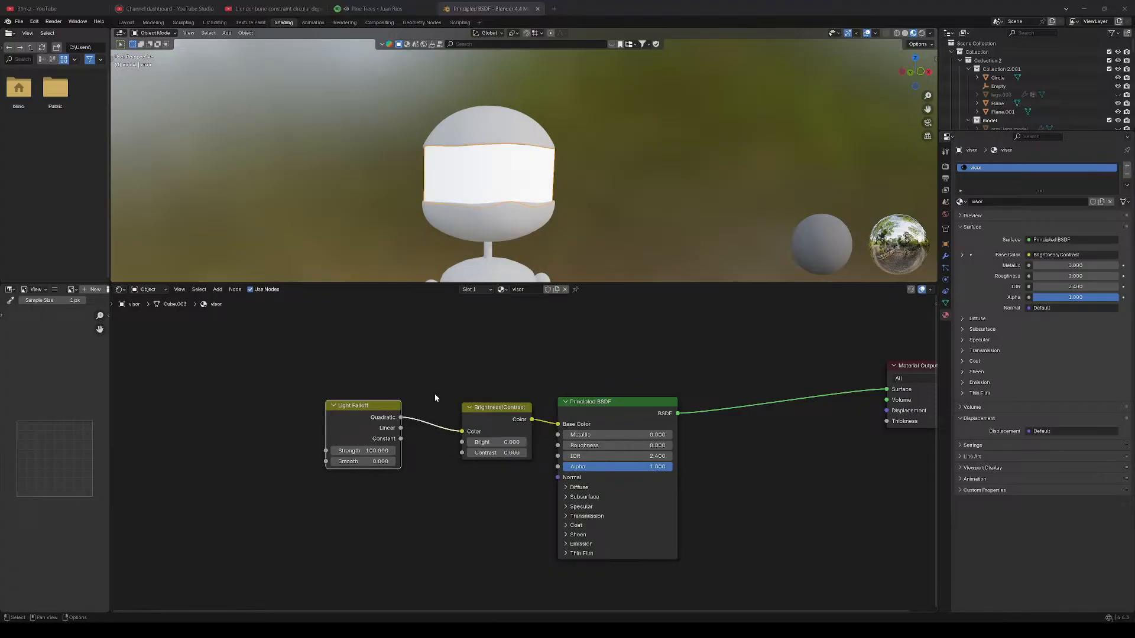
Set the Light Falloff node's Strength and Smooth values to 0.
click(384, 450)
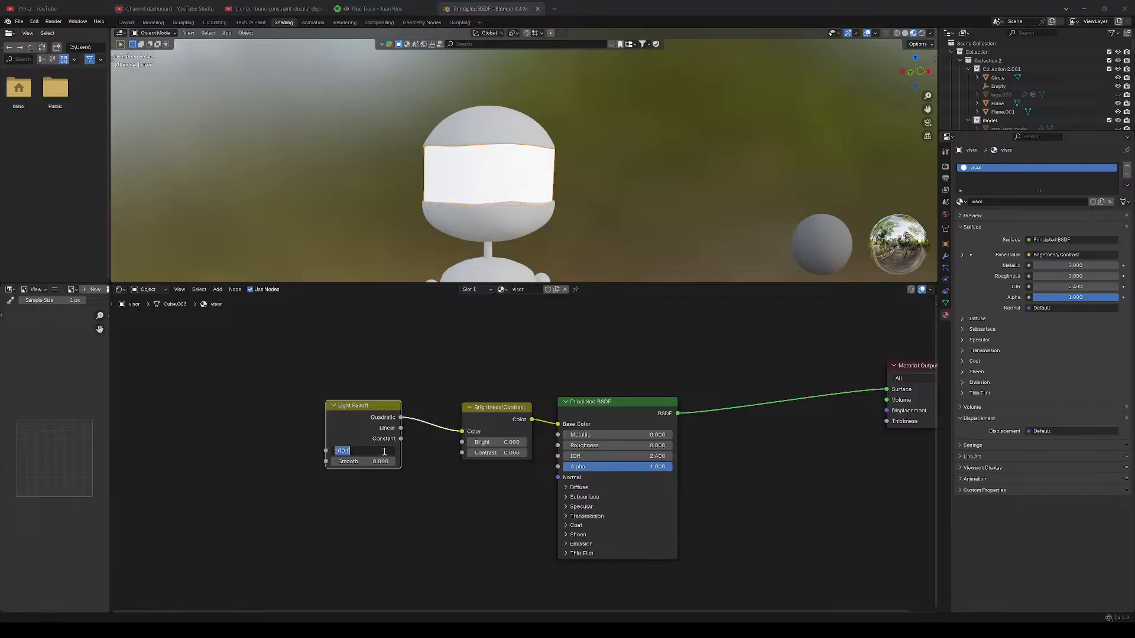
text(0)
key(Return)
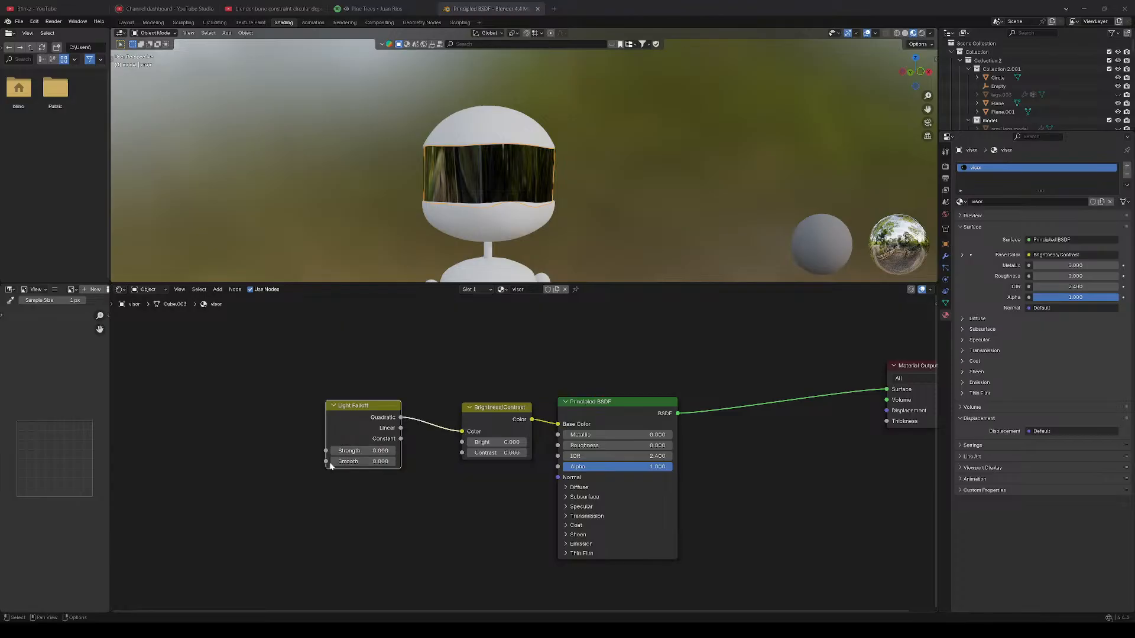
drag(391, 462, 415, 462)
click(389, 462)
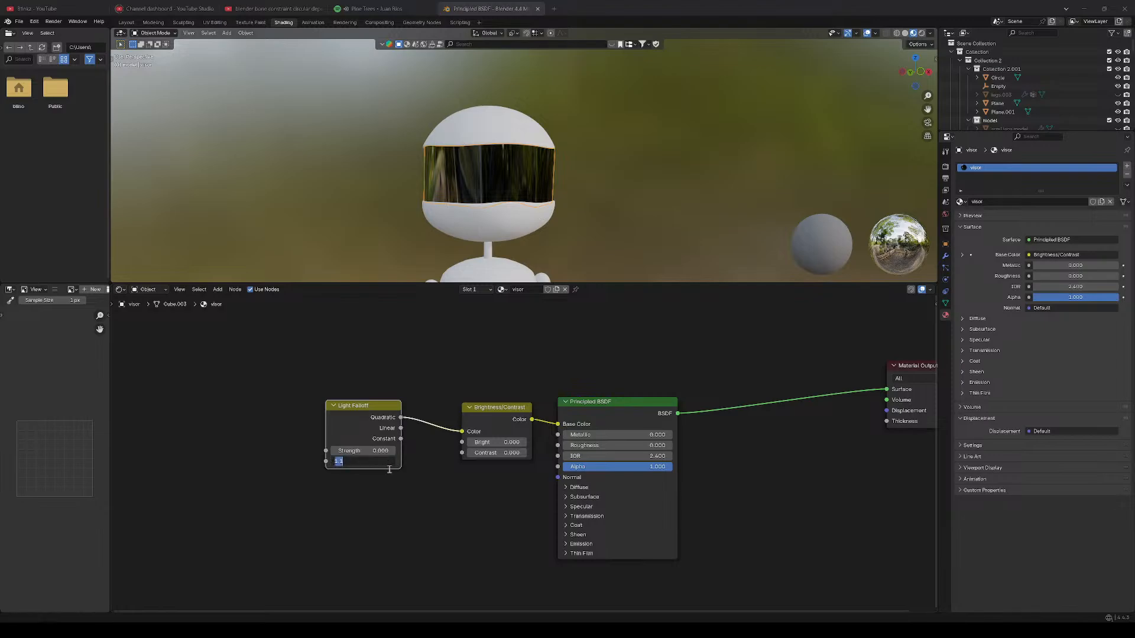
text(0)
key(Return)
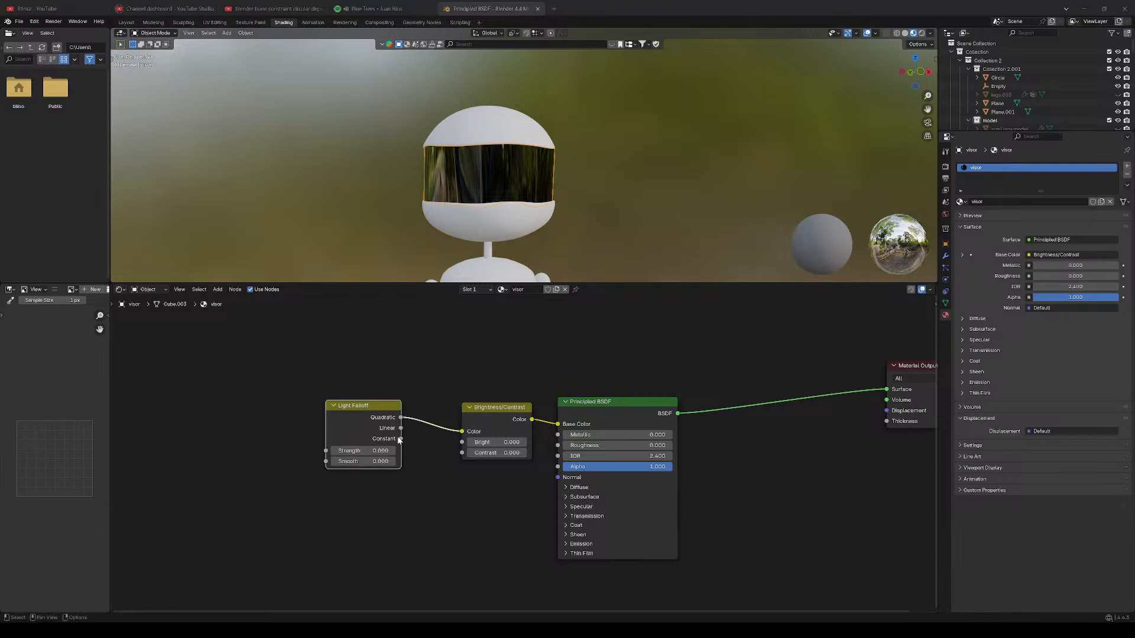
click(383, 452)
text(0)
key(Return)
Test the Light Falloff node's Strength at 0.3, inspect the visor up close, and bring Strength back to 0.
click(392, 451)
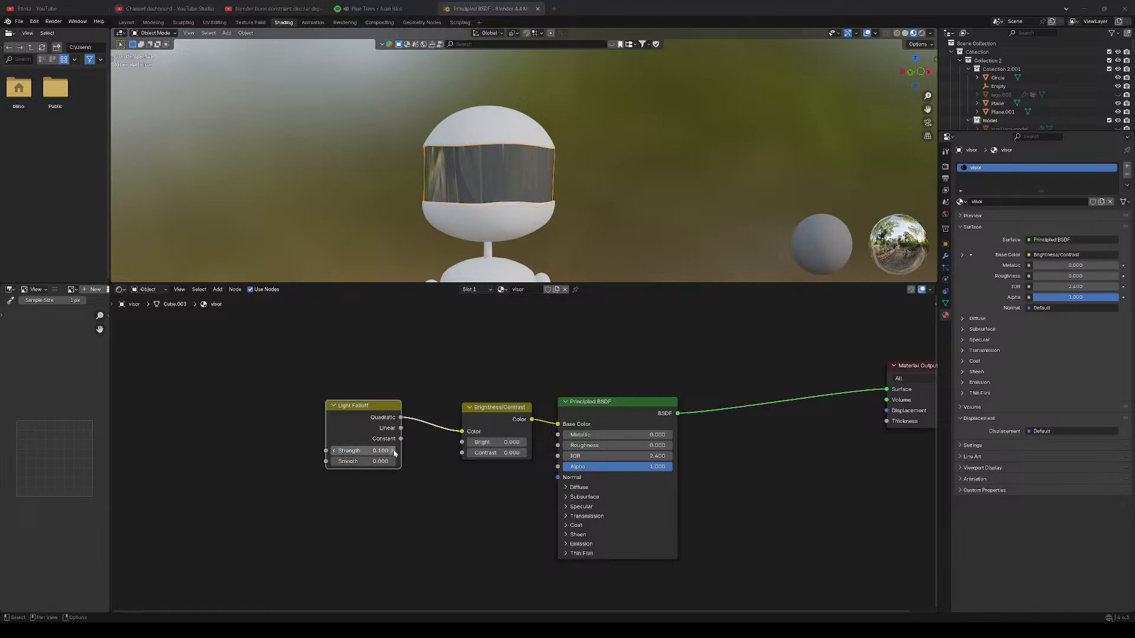
click(392, 451)
click(392, 451)
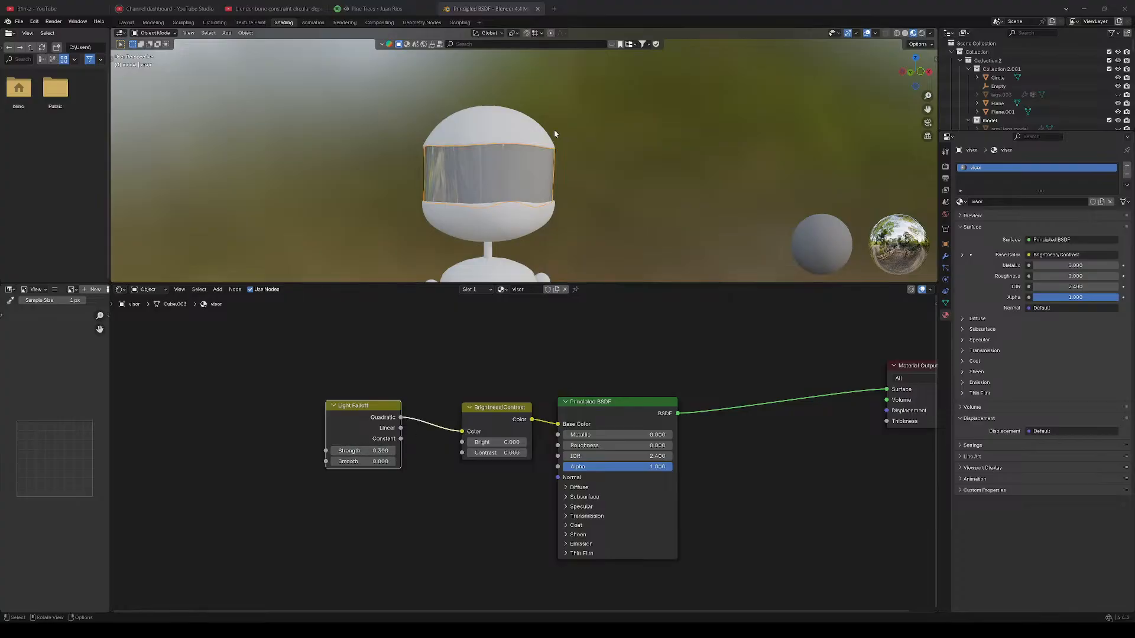
scroll(554, 129, up, 6)
mouse_move(505, 190)
middle_down()
mouse_move(428, 179)
mouse_move(506, 172)
mouse_move(518, 126)
mouse_move(504, 201)
mouse_move(455, 207)
mouse_move(487, 176)
mouse_move(519, 182)
middle_up()
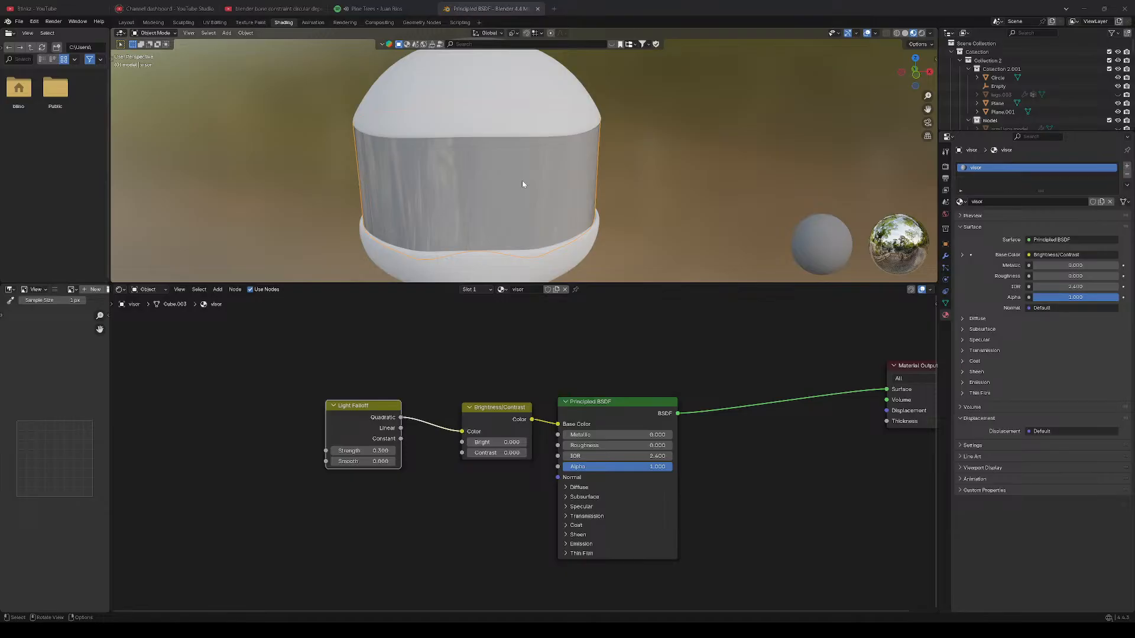
drag(366, 452, 334, 453)
click(392, 451)
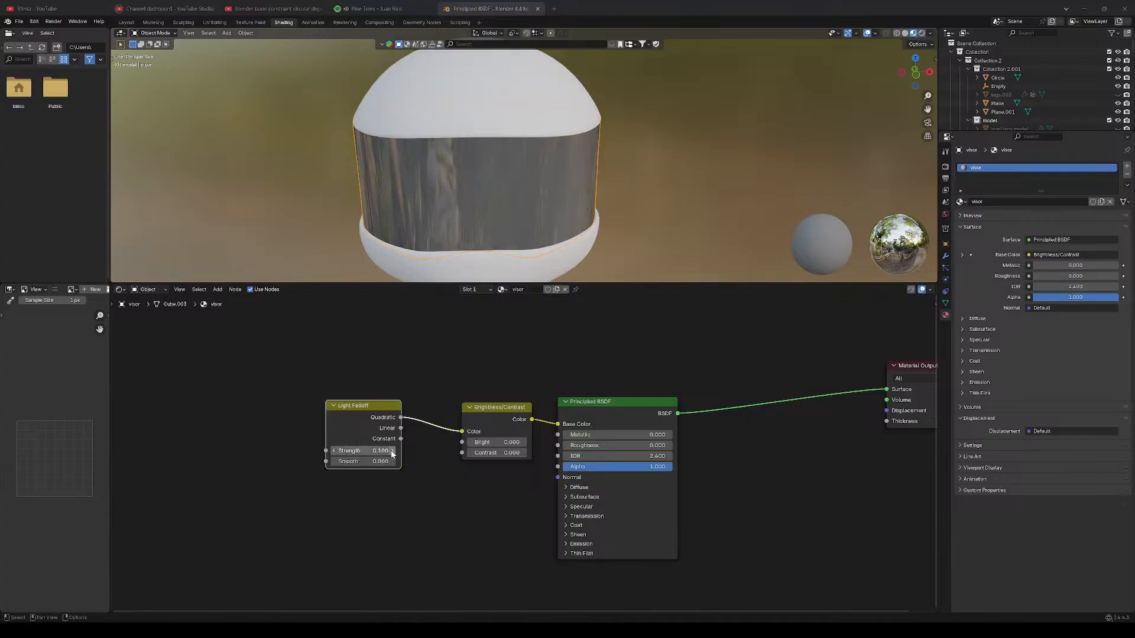
click(334, 451)
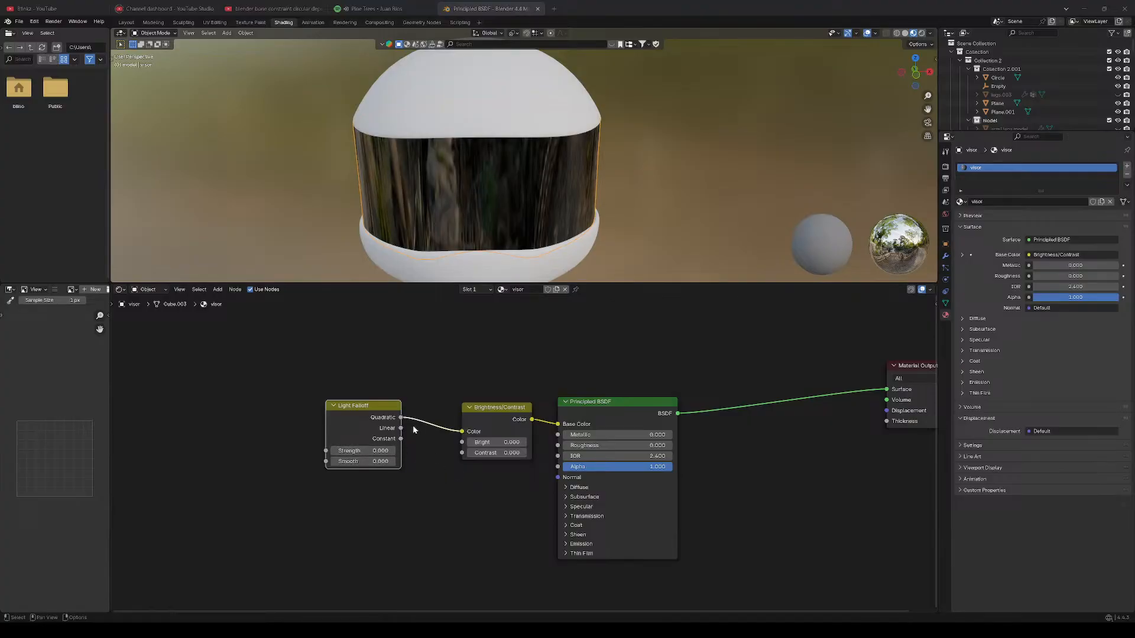
Replace the Quadratic link with one from the Light Falloff node's Linear output to Brightness/Contrast Color, and inspect the visor from below.
mouse_move(465, 434)
mouse_down()
mouse_move(434, 412)
mouse_move(462, 432)
mouse_up()
click(438, 463)
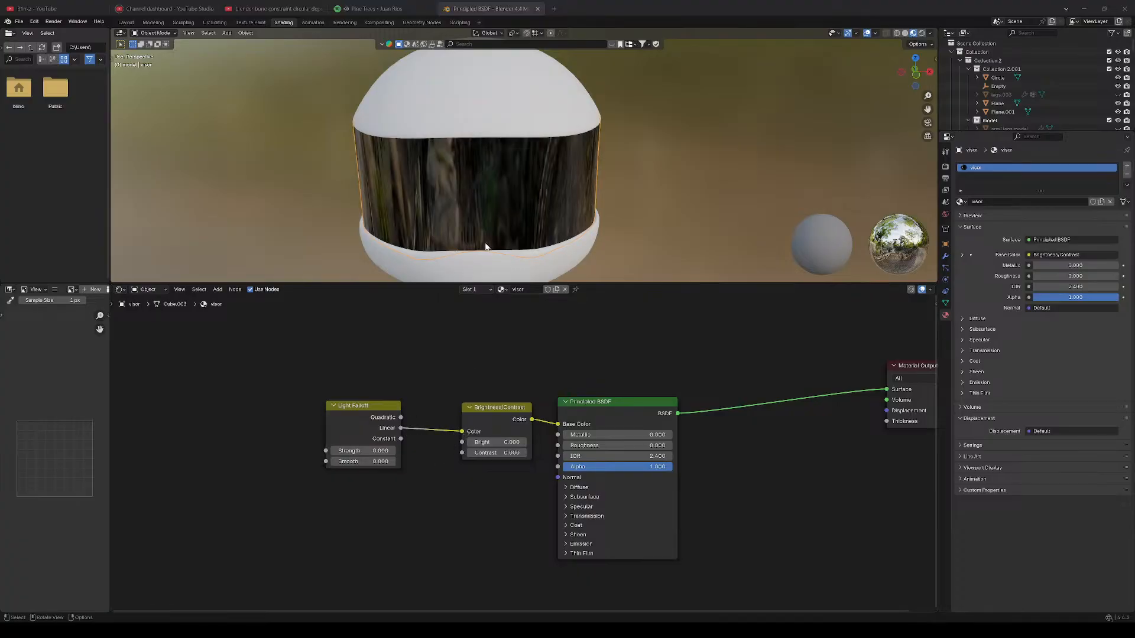
middle_drag(486, 247, 480, 183)
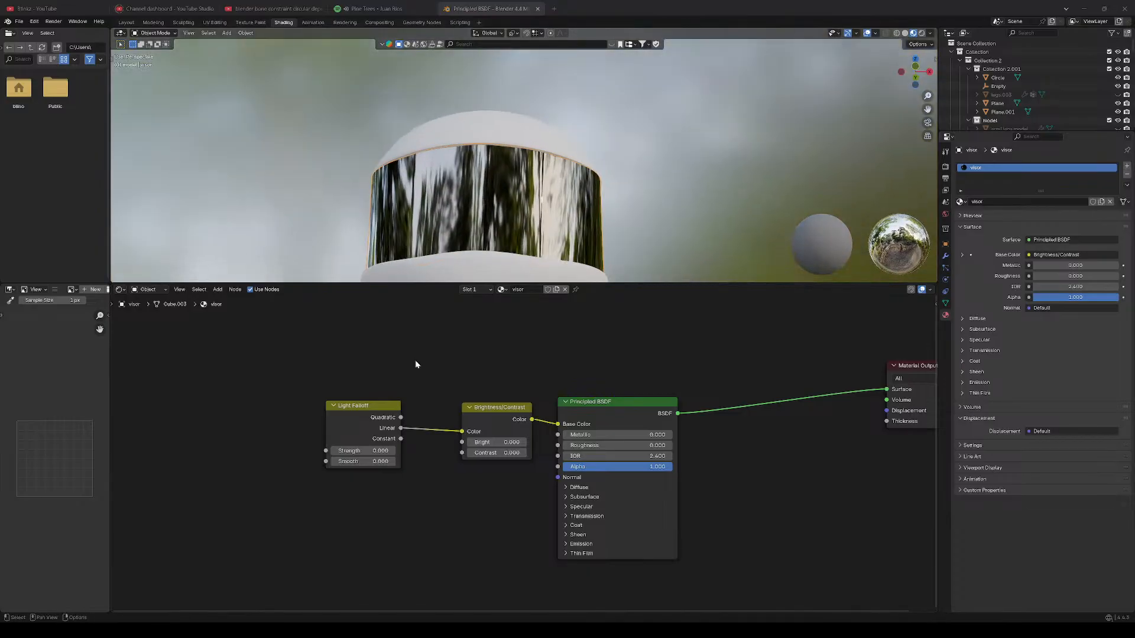
Step the Light Falloff node's Strength up three increments with the Linear output connected, and return it to 0.
click(392, 451)
click(392, 452)
click(392, 452)
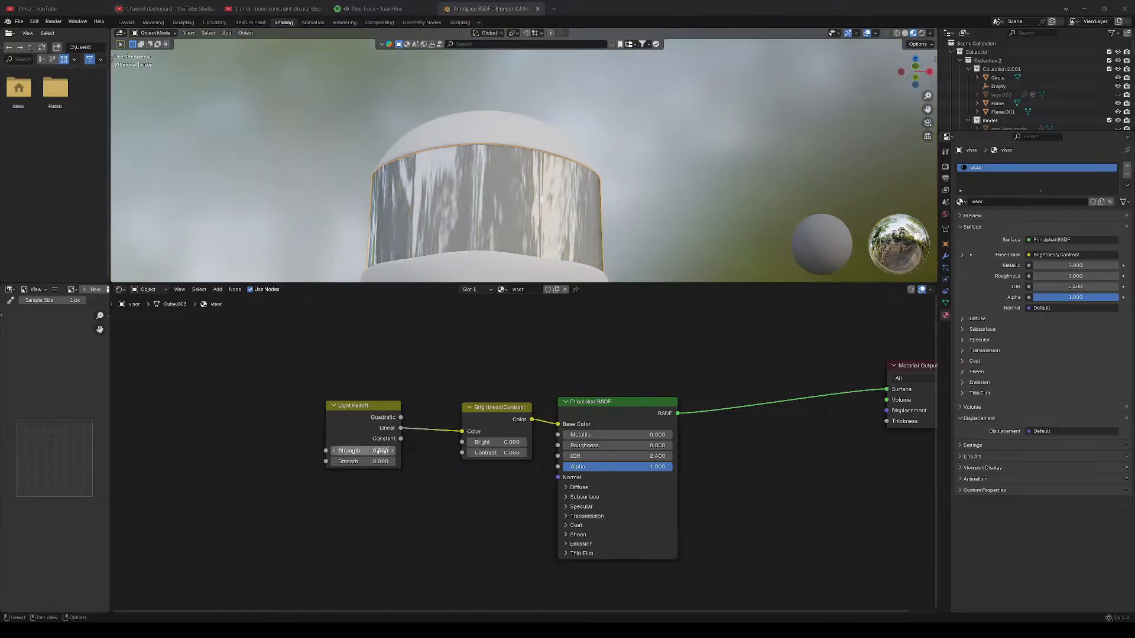
click(335, 453)
click(335, 452)
click(335, 452)
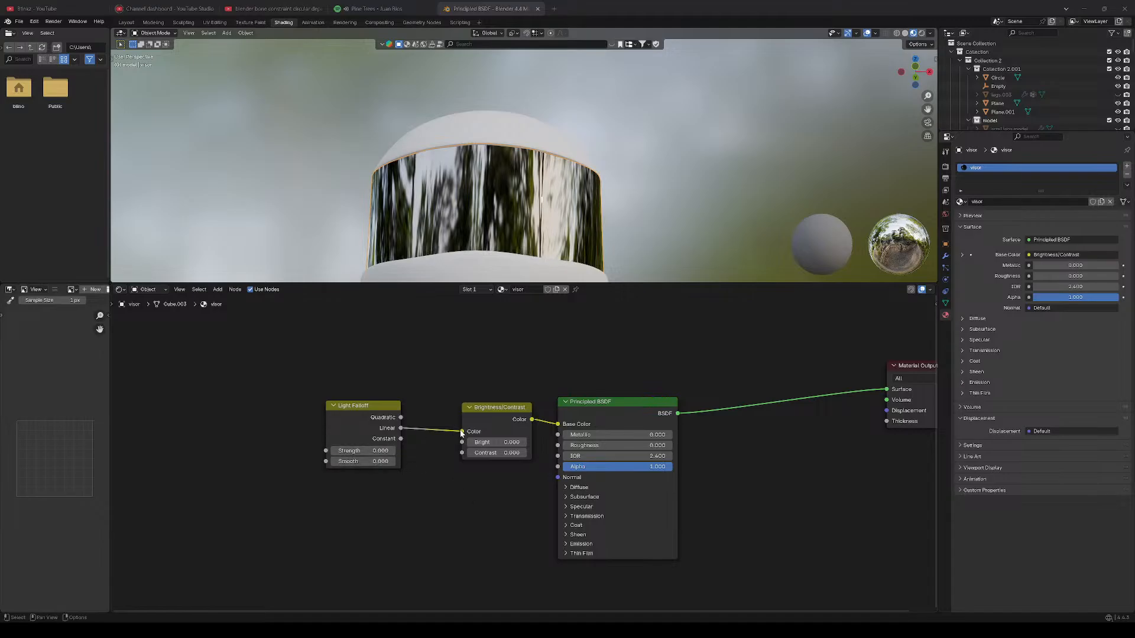
Try the Light Falloff node's Constant output on the Brightness/Contrast node, and disconnect the two nodes.
drag(394, 439, 462, 441)
middle_drag(502, 213, 523, 259)
drag(466, 437, 434, 428)
Disconnect the Brightness/Contrast node from Base Color and move it to the other side of the Light Falloff node.
middle_drag(513, 374, 524, 360)
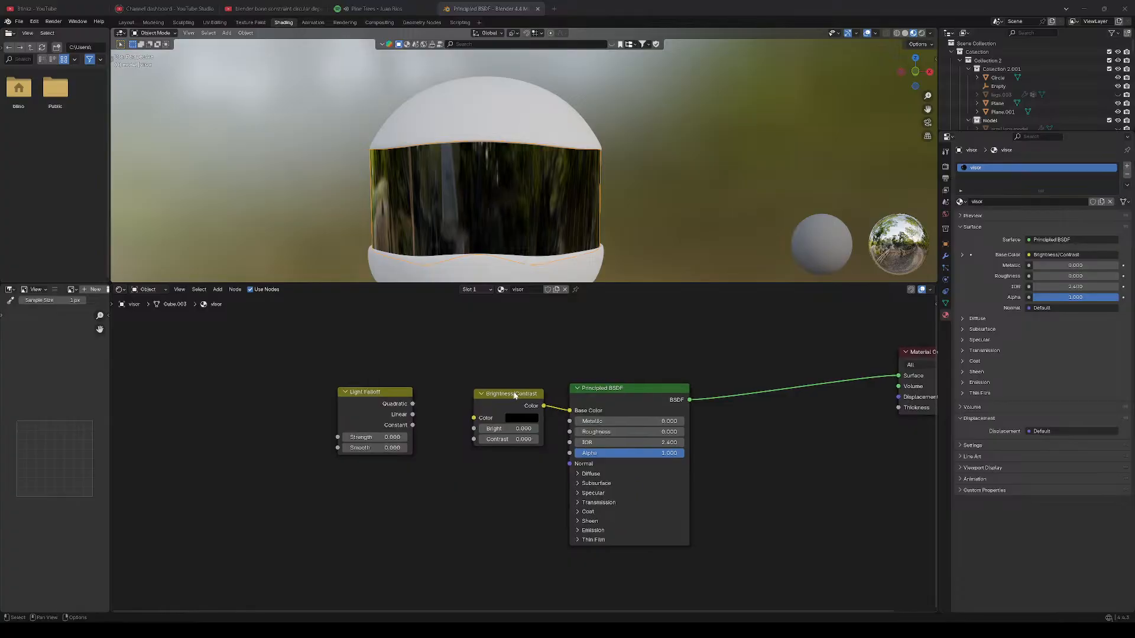
drag(512, 395, 461, 400)
drag(562, 412, 532, 416)
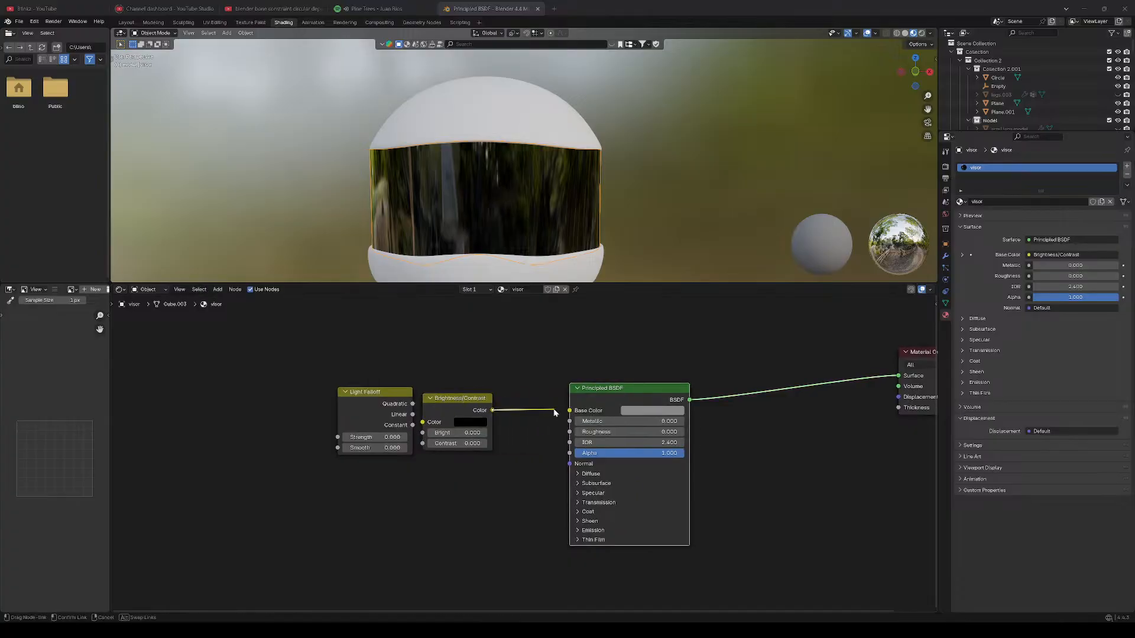
drag(447, 406, 294, 403)
Set the Principled BSDF node's Base Color to black.
click(650, 410)
drag(712, 290, 712, 330)
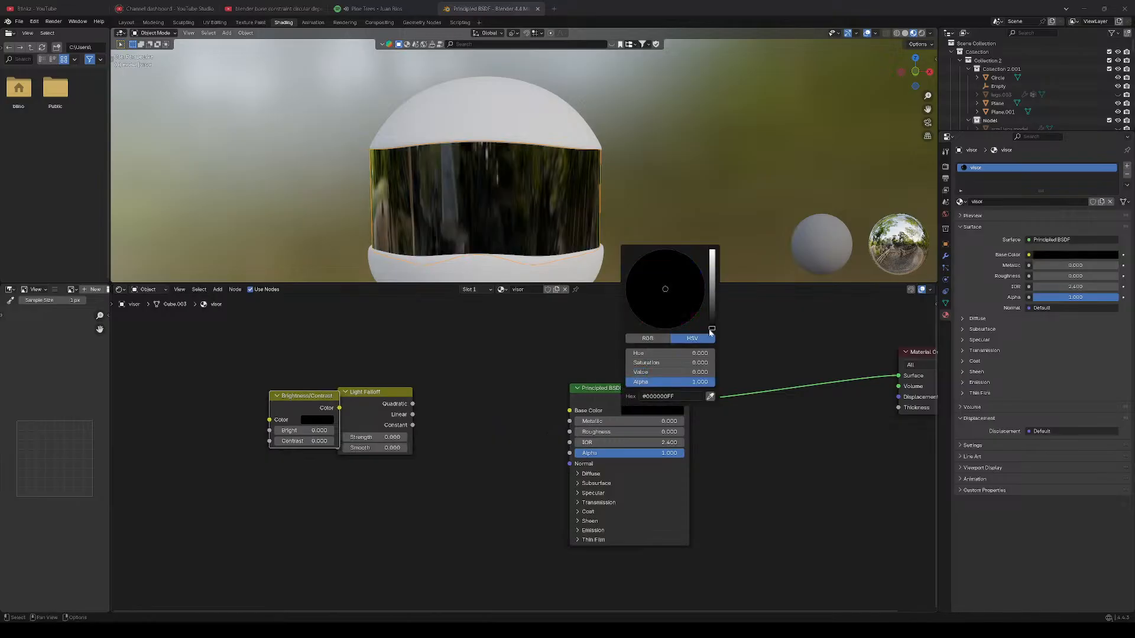
click(819, 508)
Place the Light Falloff node between Brightness/Contrast and Principled BSDF, and connect the Brightness/Contrast Color output to its Smooth input.
drag(394, 397, 468, 390)
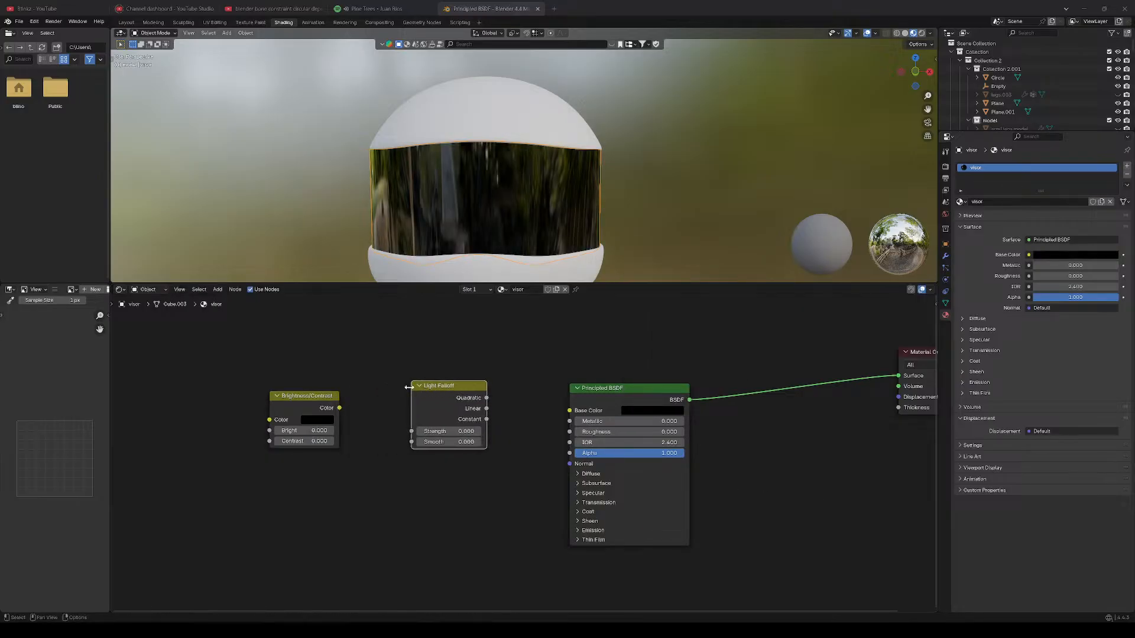
drag(339, 408, 411, 443)
drag(331, 391, 371, 401)
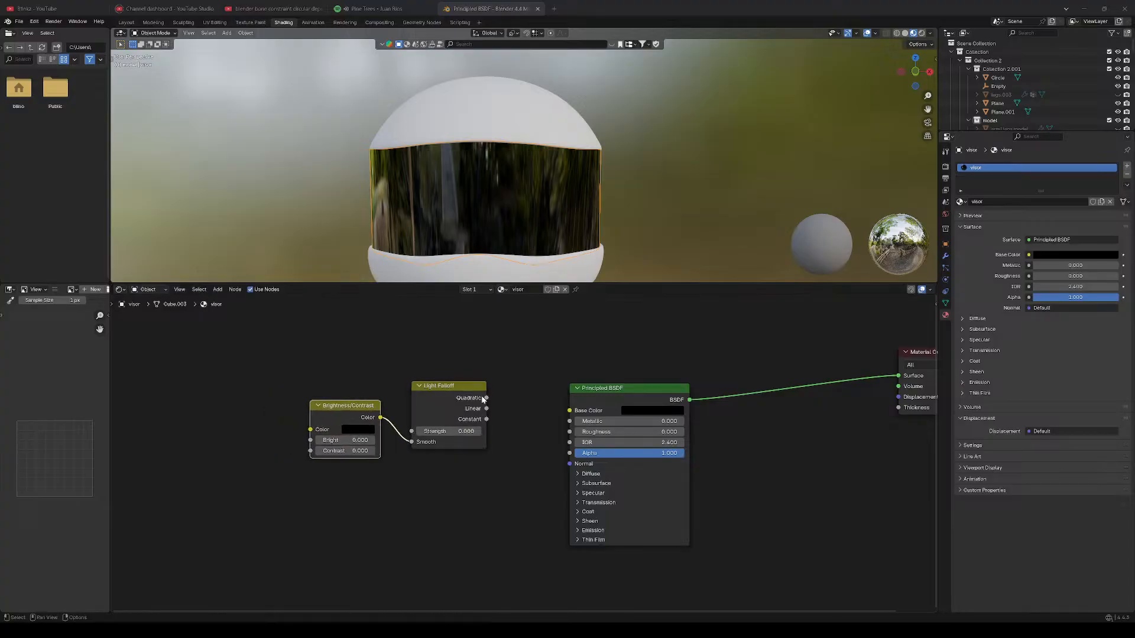
drag(418, 445, 439, 440)
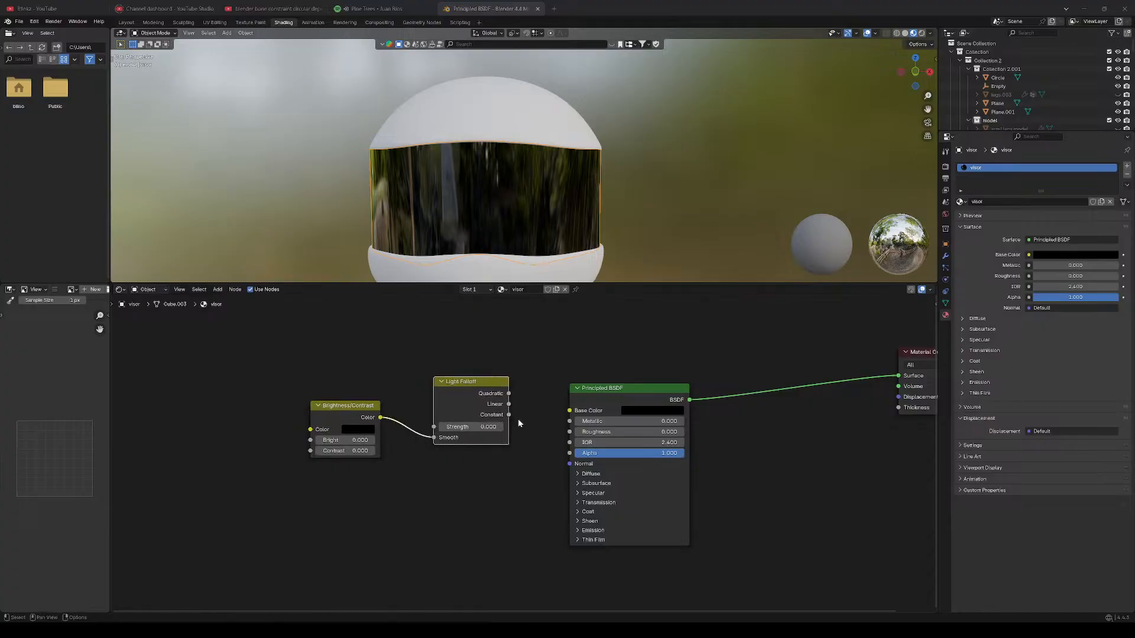
Connect the Light Falloff node's Constant output to Base Color and inspect the visor.
drag(509, 415, 566, 412)
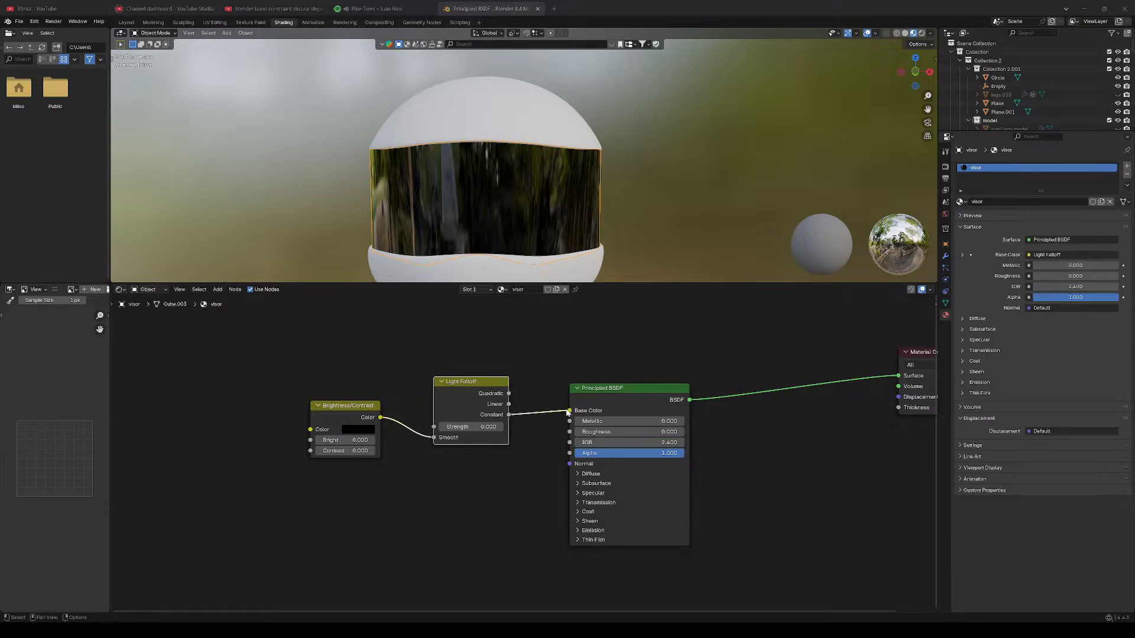
scroll(499, 204, down, 4)
middle_drag(505, 211, 623, 185)
scroll(509, 217, up, 5)
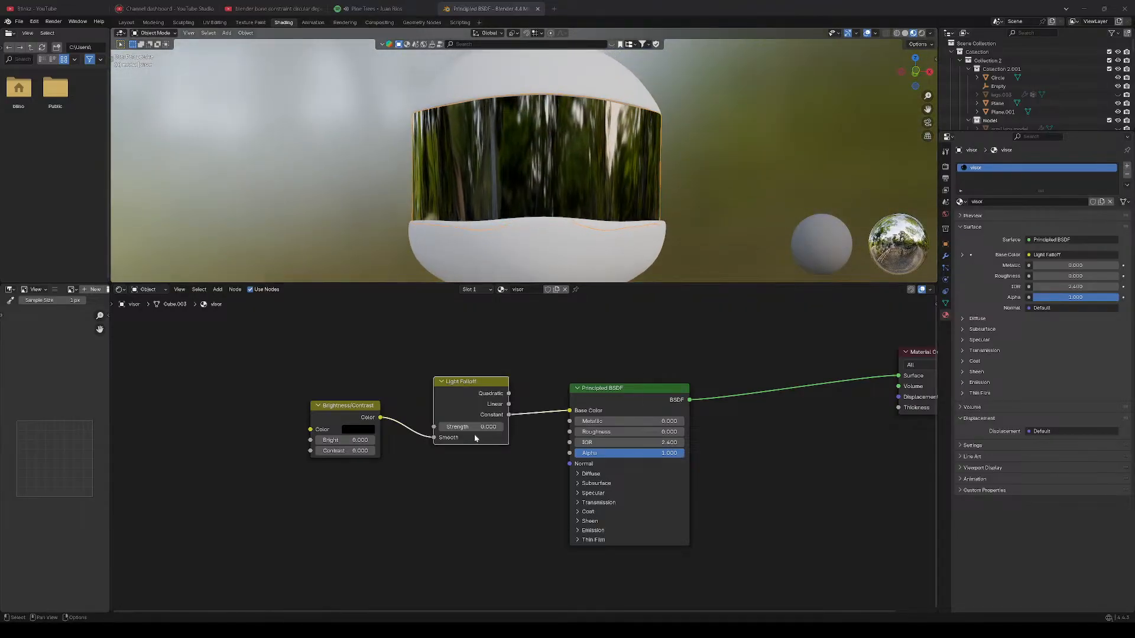
Add a Glass BSDF shader node beside the Brightness/Contrast node, on its input side.
click(191, 459)
right_click(200, 452)
mouse_move(171, 440)
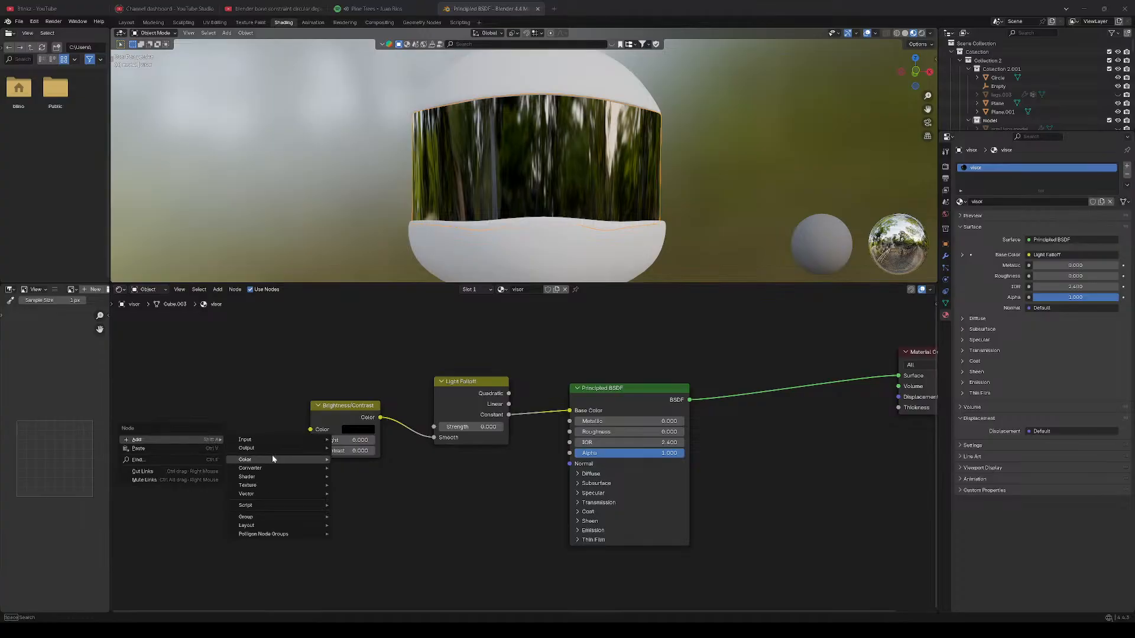
mouse_move(277, 460)
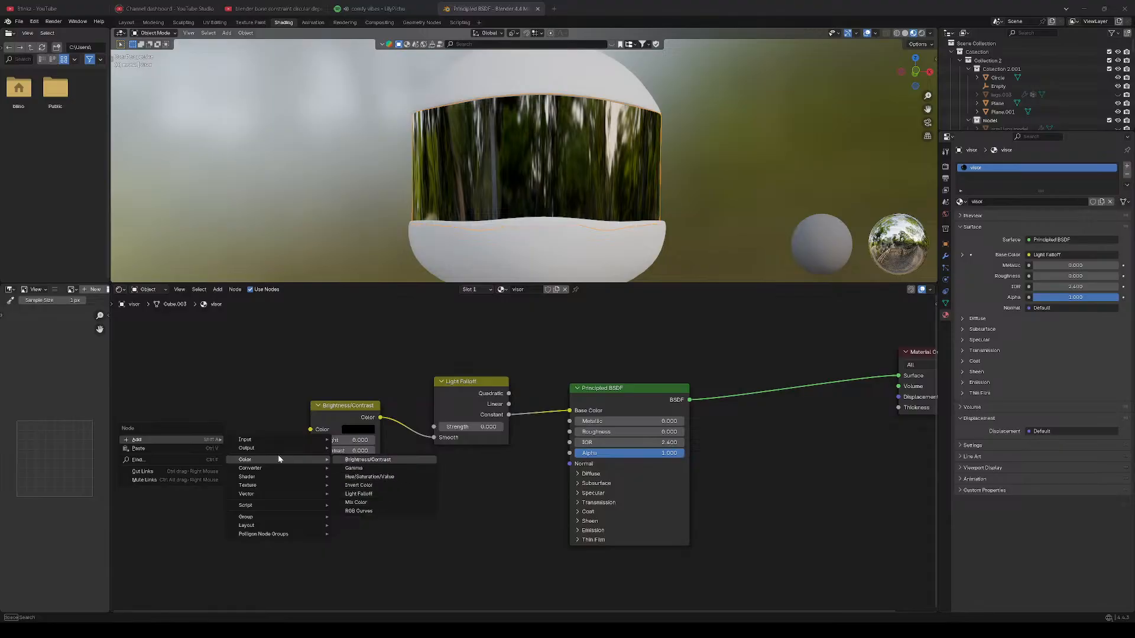
mouse_move(289, 490)
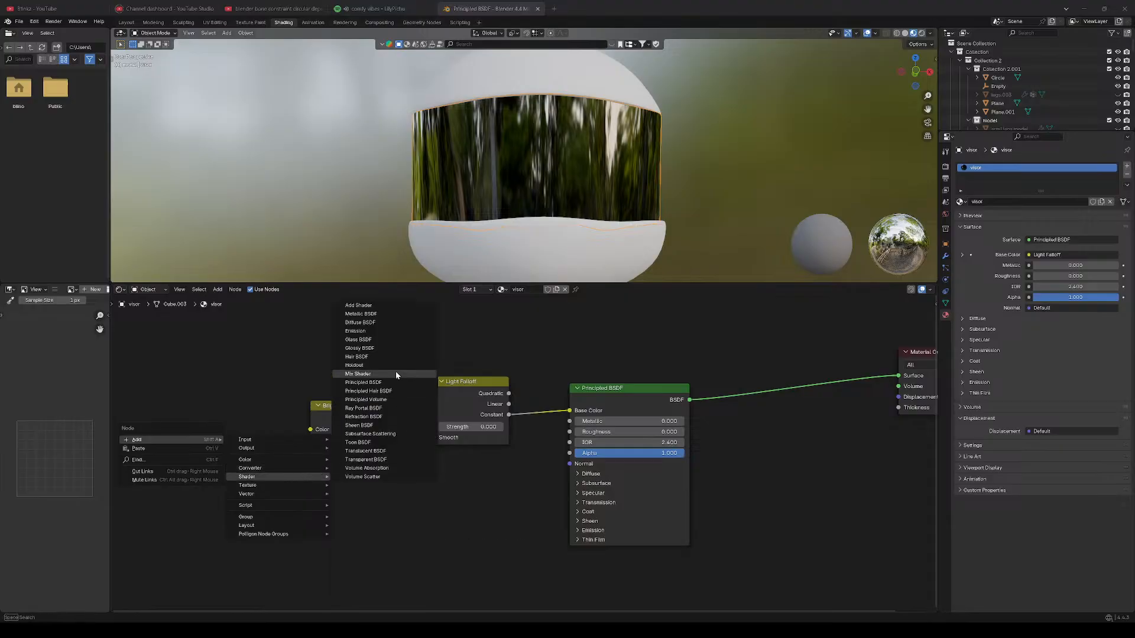
click(391, 340)
click(286, 408)
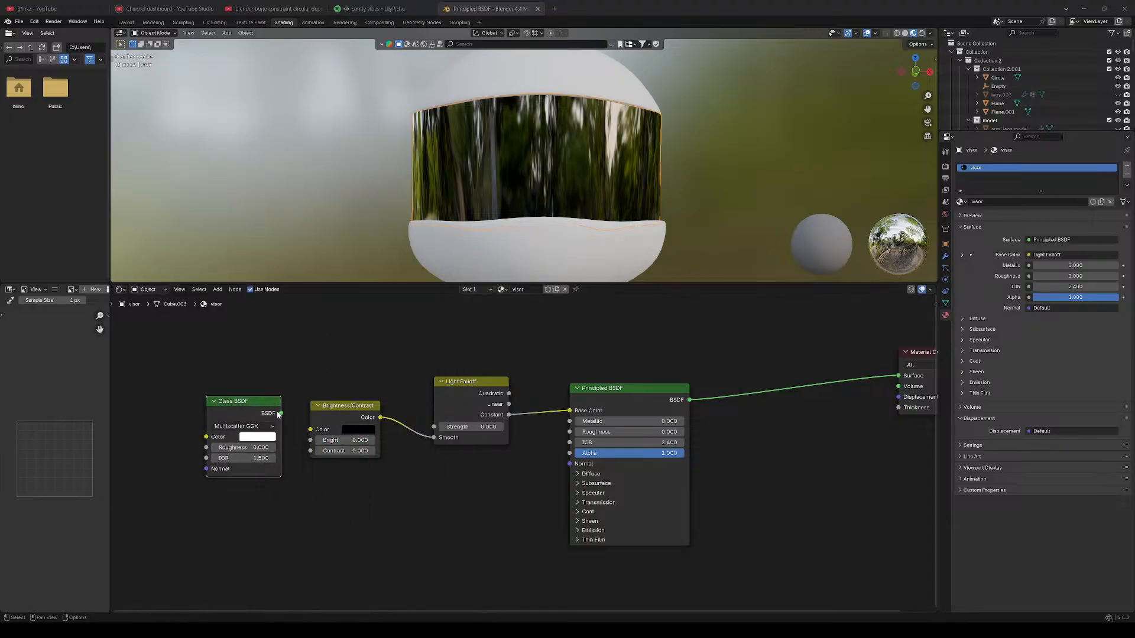
Try feeding the Glass BSDF output into the Brightness/Contrast Color and Bright inputs, and disconnect it again.
drag(279, 413, 310, 430)
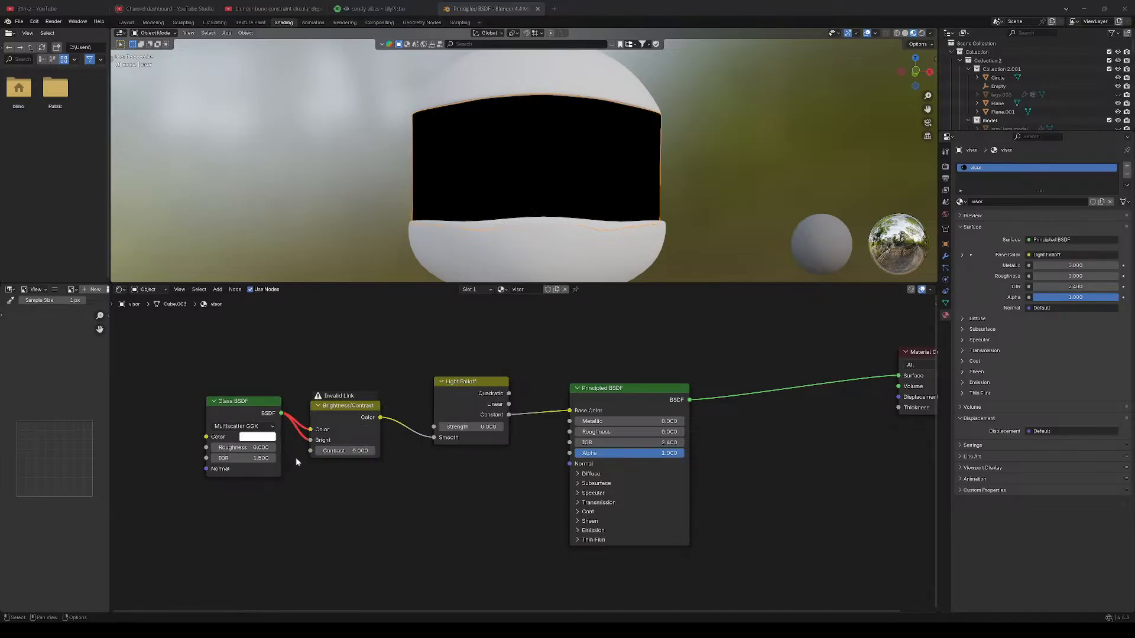
drag(264, 398, 240, 421)
drag(310, 441, 281, 447)
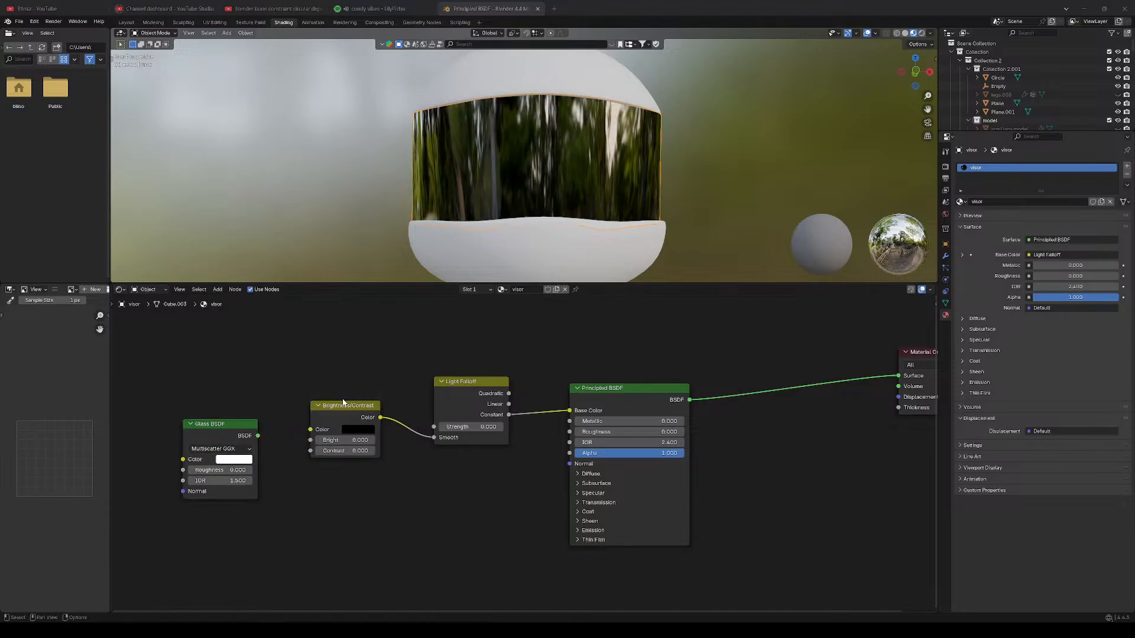
Move the Glass BSDF node next to Principled BSDF and shift Brightness/Contrast and Light Falloff away to make room.
scroll(520, 366, down, 1)
middle_drag(531, 489, 499, 495)
scroll(459, 483, up, 1)
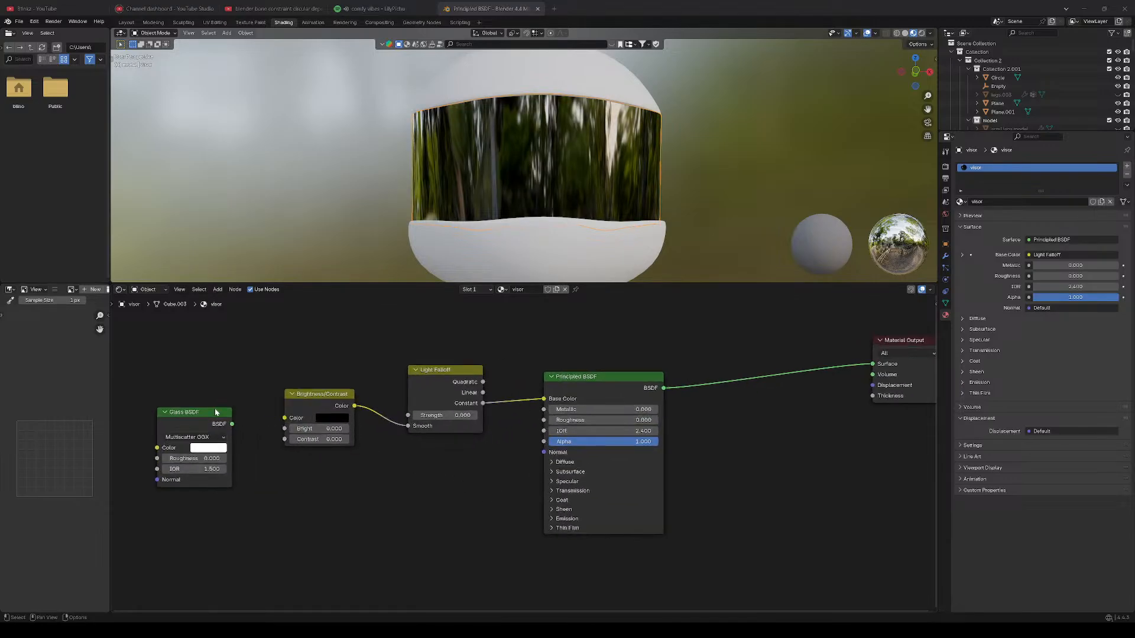
drag(217, 412, 518, 457)
drag(317, 399, 289, 412)
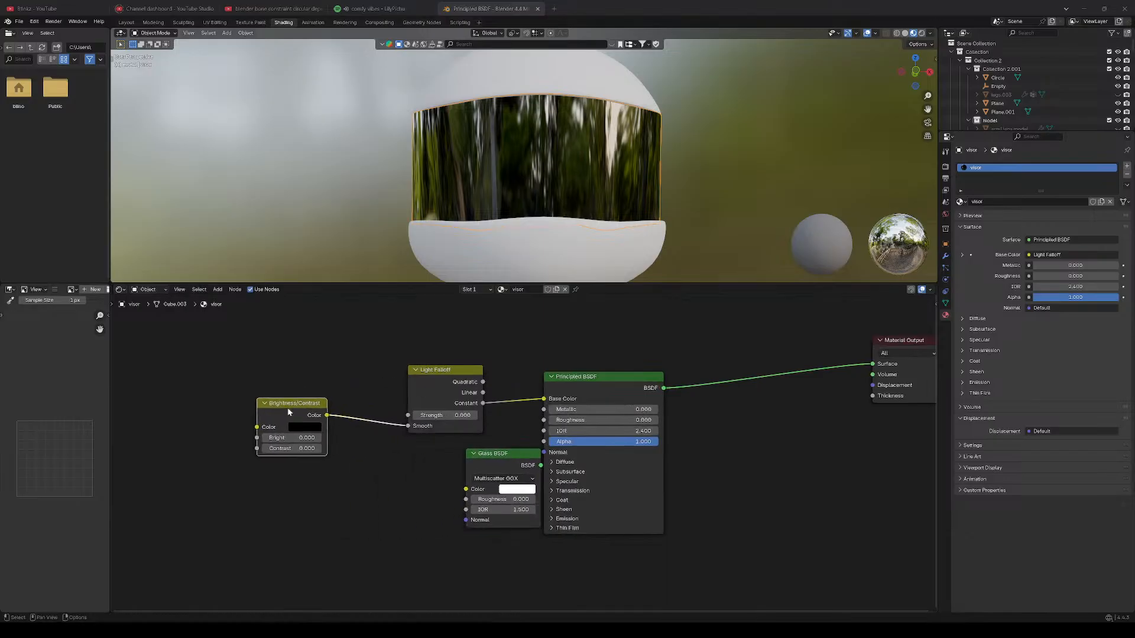
drag(439, 369, 394, 329)
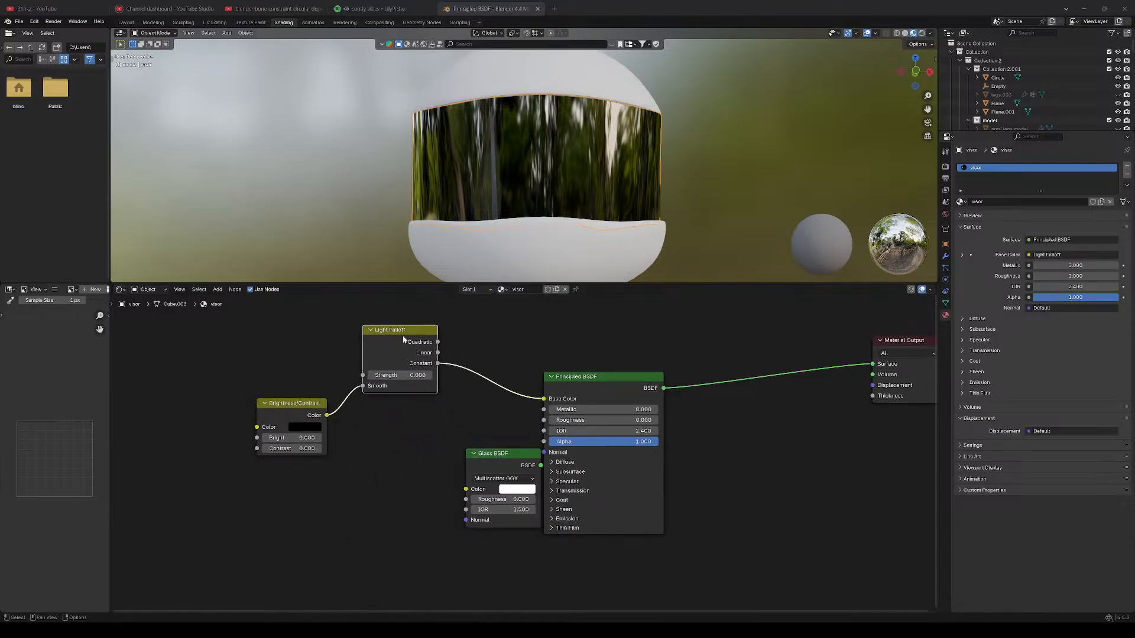
Reroute the Light Falloff Constant output into the Glass BSDF Color input and connect the Glass BSDF output to Base Color.
drag(440, 363, 454, 362)
key(Escape)
drag(543, 399, 491, 394)
drag(437, 363, 466, 489)
click(500, 456)
drag(500, 456, 542, 400)
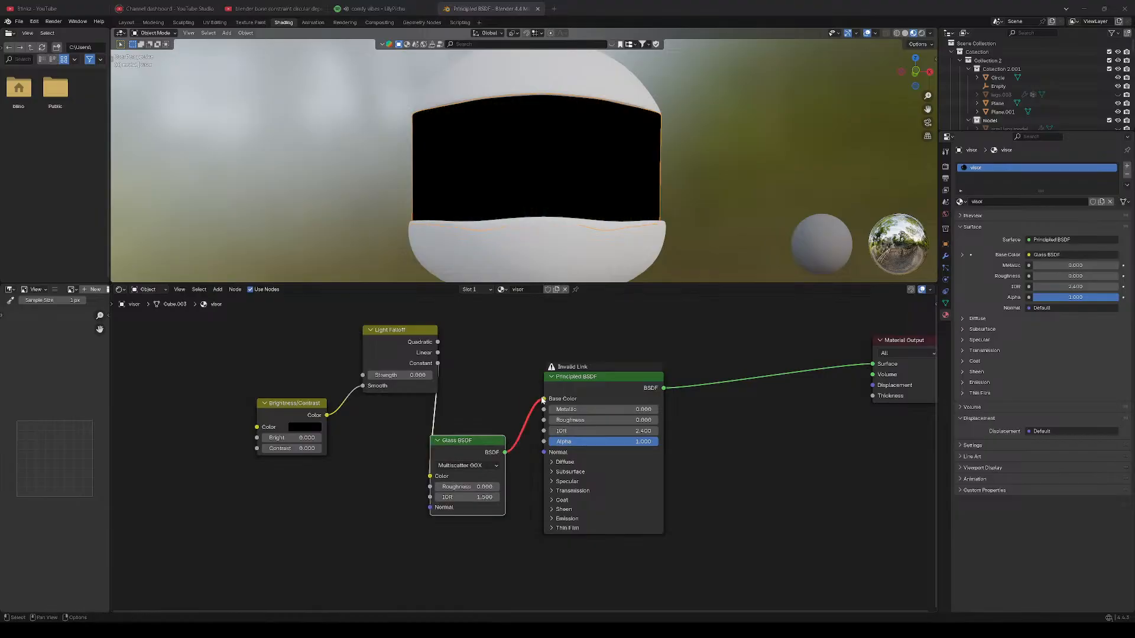
Spread out the Light Falloff and Brightness/Contrast nodes and disconnect Glass BSDF from Base Color.
drag(405, 332, 391, 326)
drag(308, 408, 282, 412)
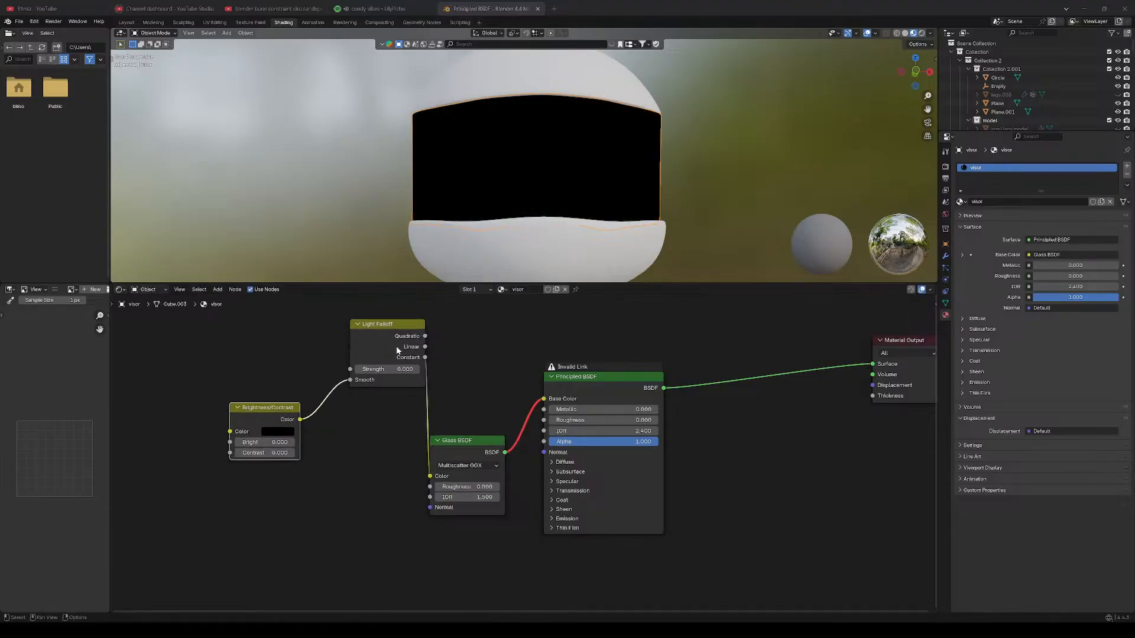
drag(379, 324, 352, 339)
drag(544, 399, 516, 407)
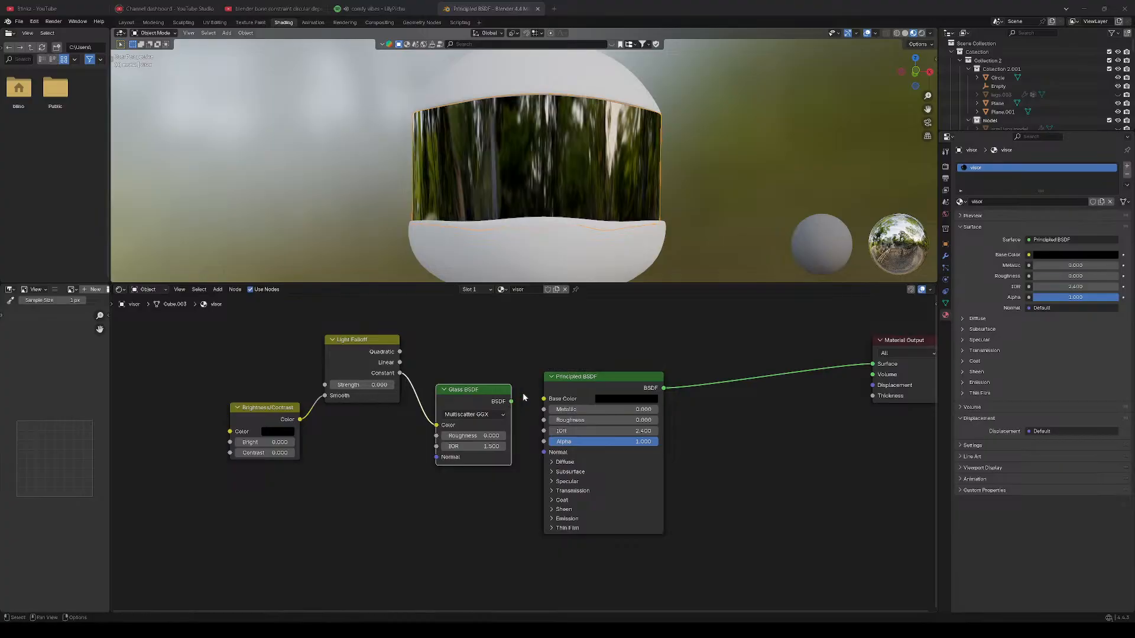
Try the Principled BSDF and Glass BSDF outputs on the Material Output's Volume input, and restore the Principled BSDF link to Surface.
middle_drag(595, 339, 579, 347)
drag(495, 410, 816, 392)
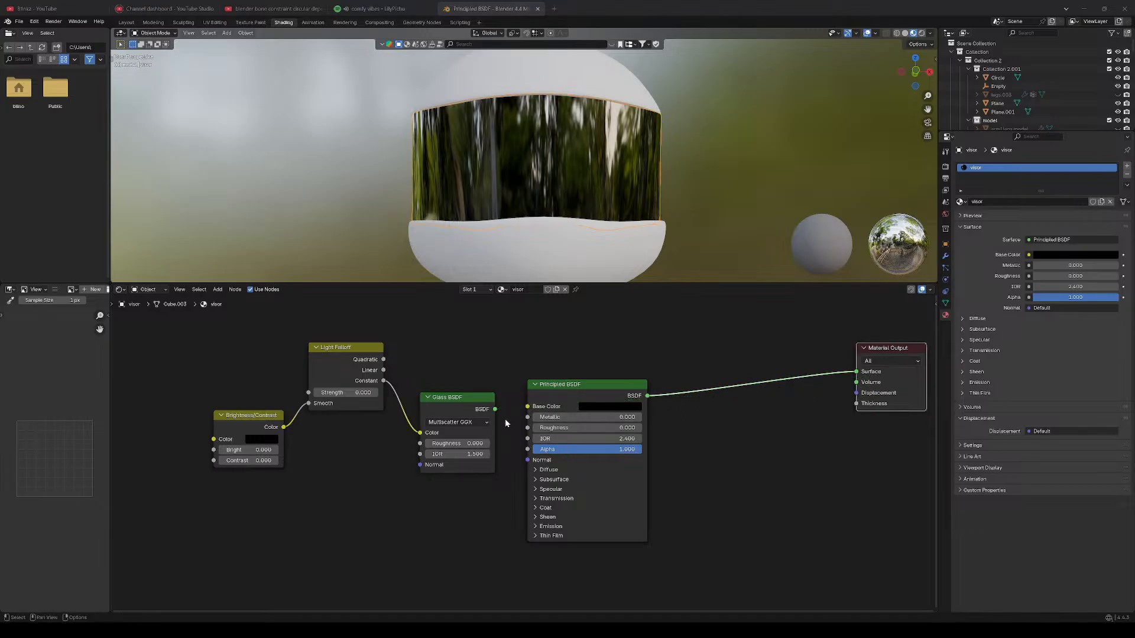
drag(649, 396, 857, 382)
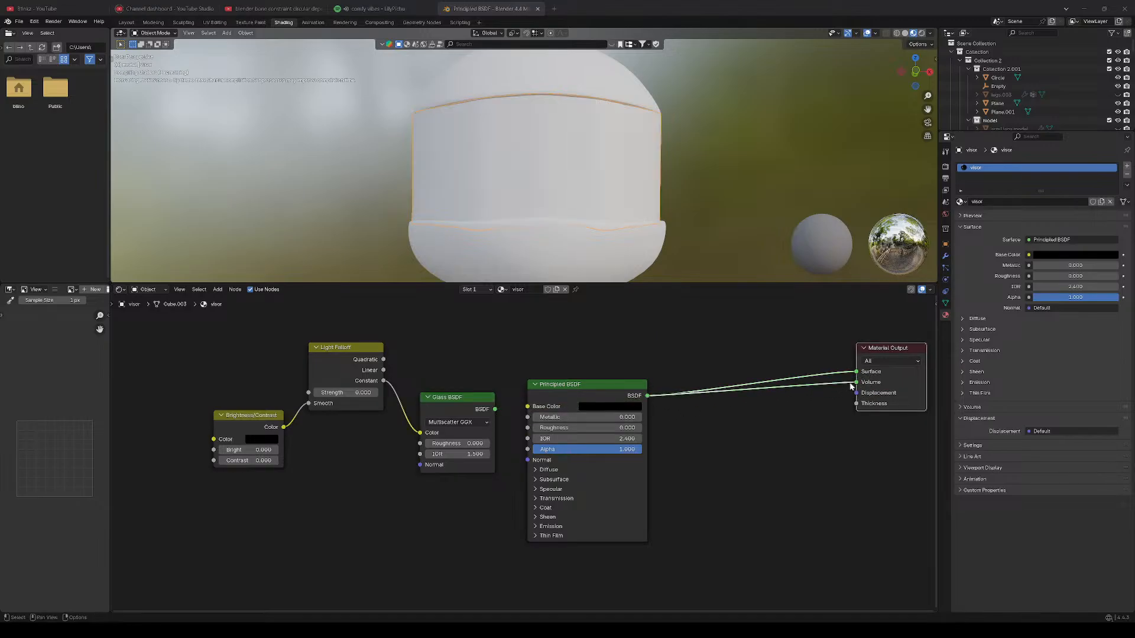
drag(495, 409, 836, 387)
drag(856, 372, 807, 383)
drag(649, 396, 856, 372)
Remove the Glass BSDF and Light Falloff nodes from the visor material.
scroll(653, 331, down, 2)
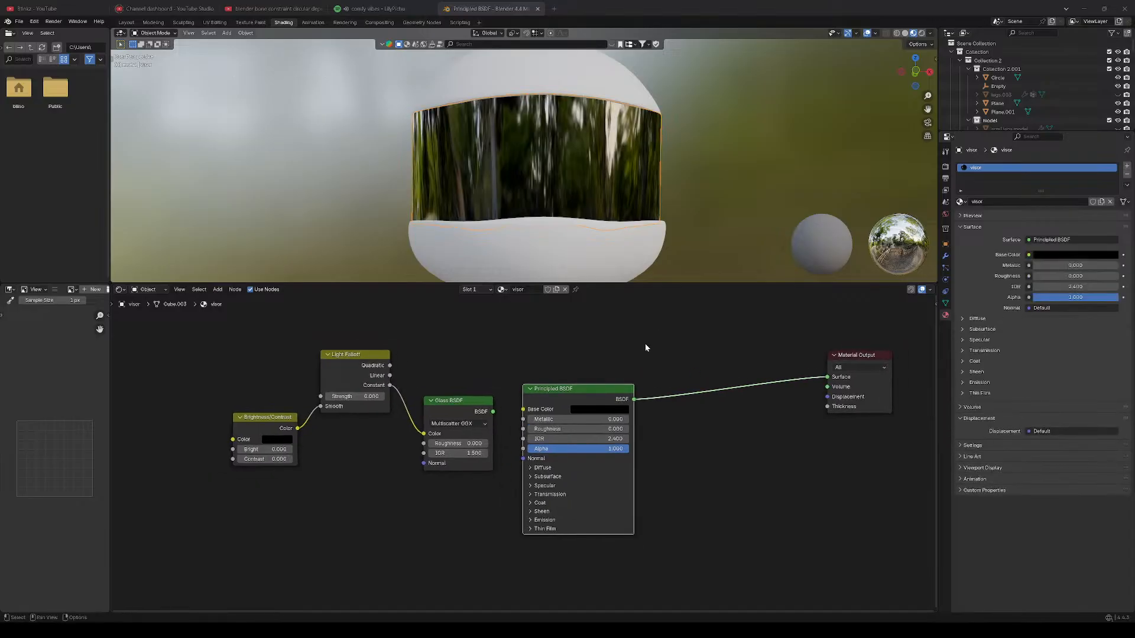
click(467, 397)
right_click(467, 400)
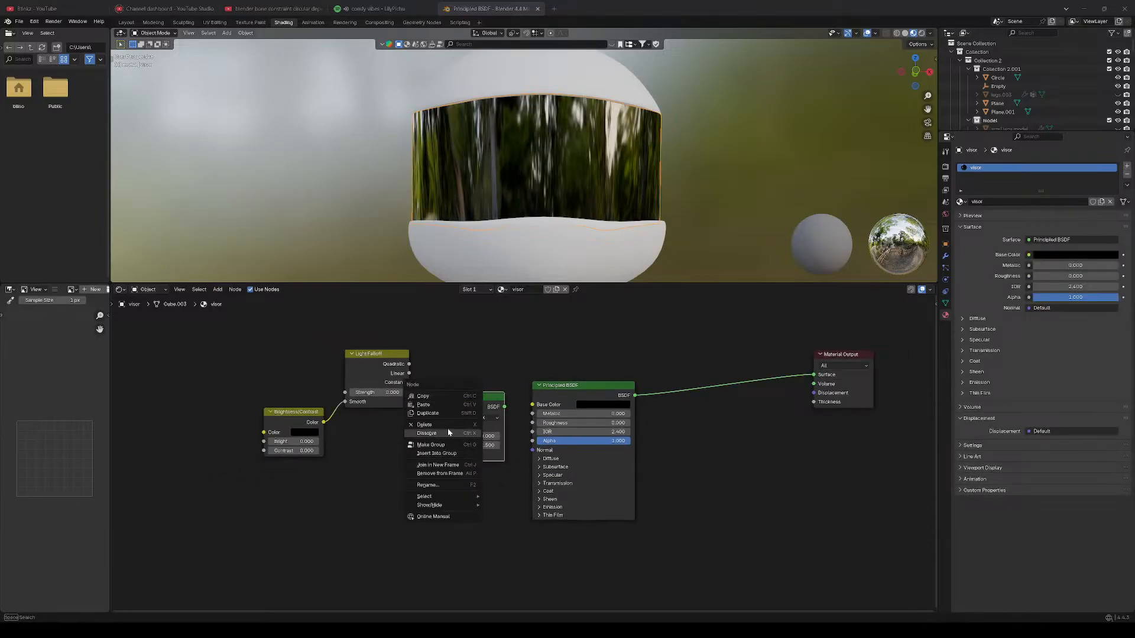
click(449, 435)
scroll(428, 374, up, 2)
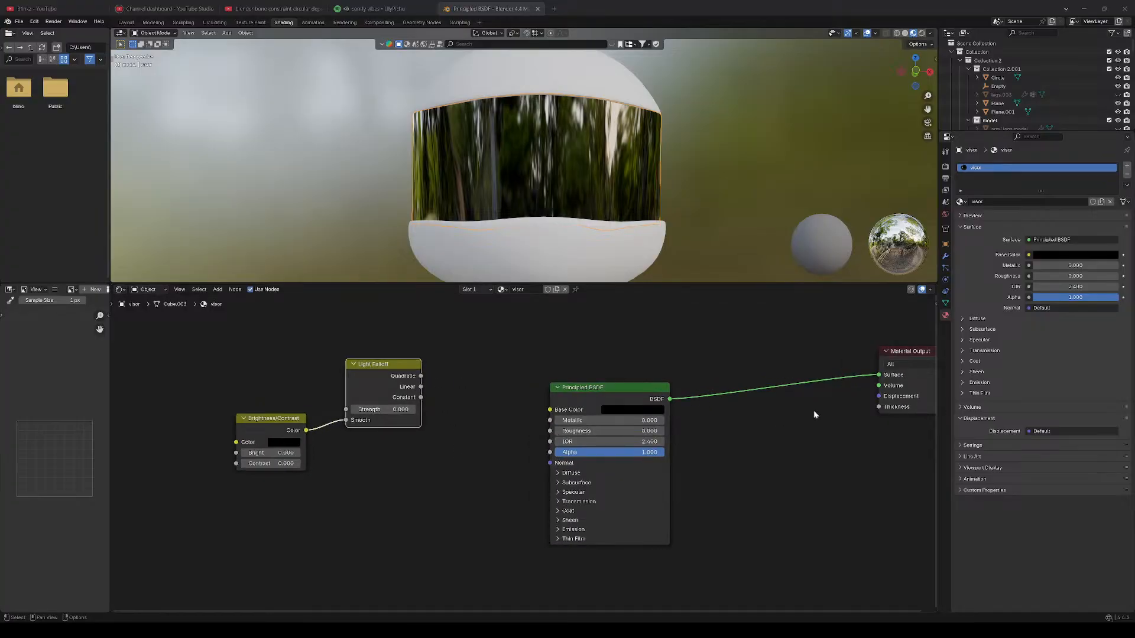
right_click(394, 370)
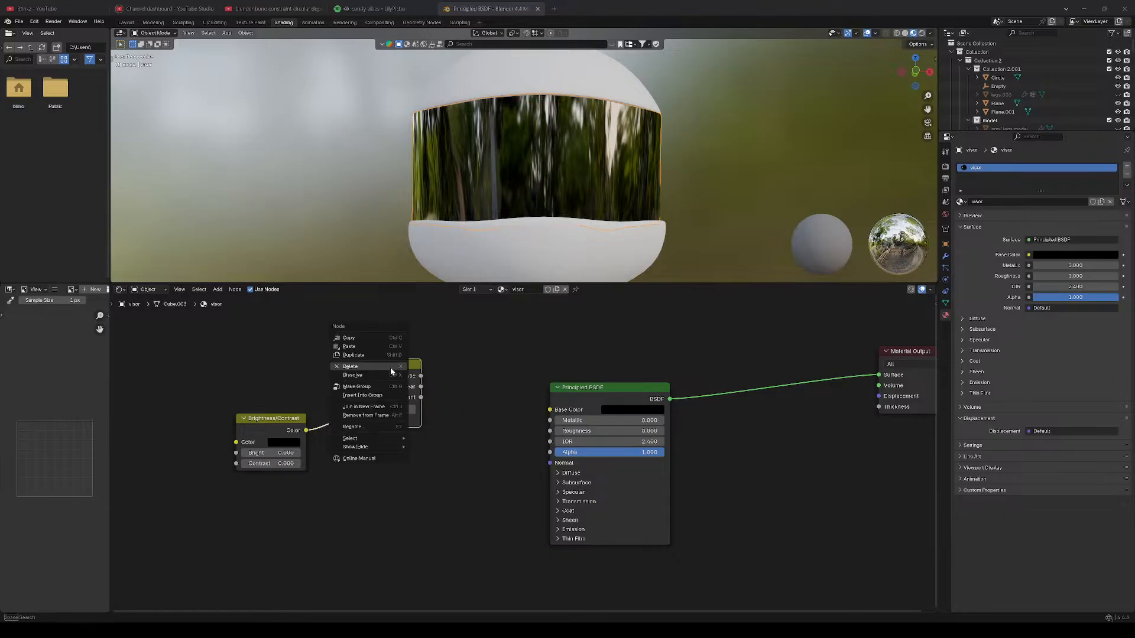
click(381, 383)
Connect the Brightness/Contrast Color output to Base Color, move the node beside Principled BSDF, and inspect the visor.
drag(305, 430, 549, 412)
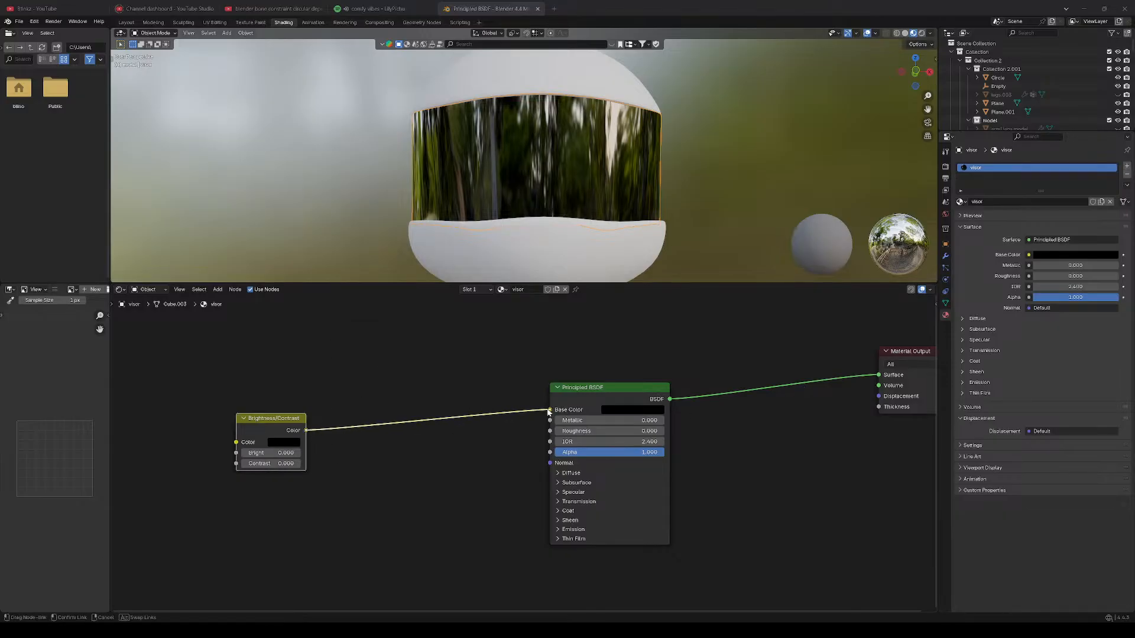
drag(281, 418, 462, 406)
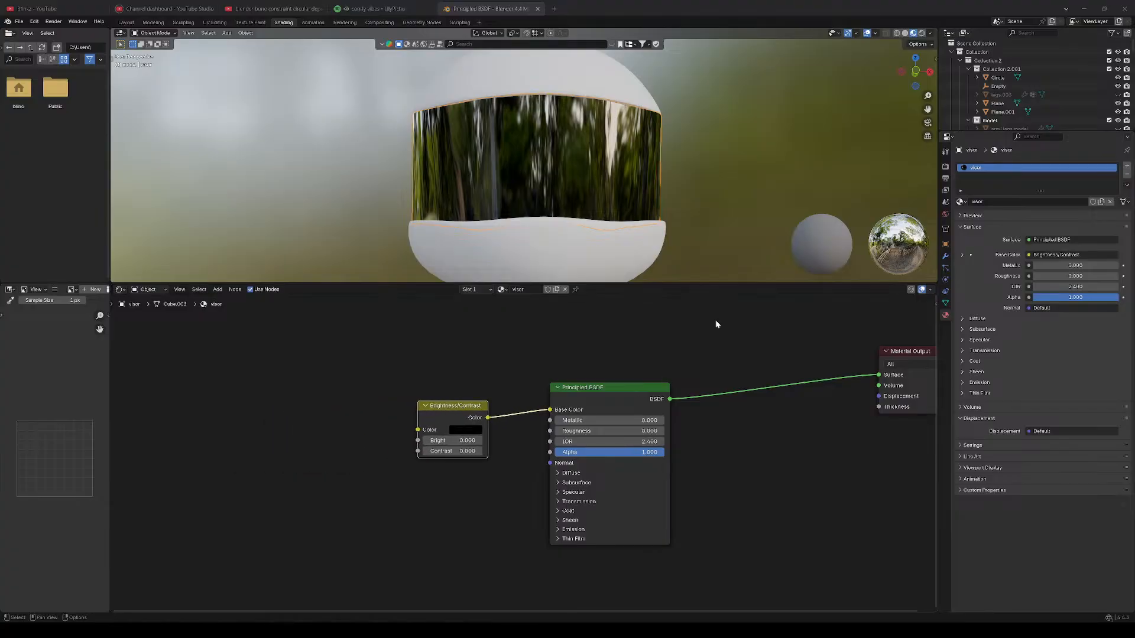
scroll(717, 322, down, 2)
middle_drag(731, 332, 660, 364)
scroll(660, 223, down, 2)
mouse_move(658, 222)
middle_down()
mouse_move(628, 203)
mouse_move(656, 230)
middle_up()
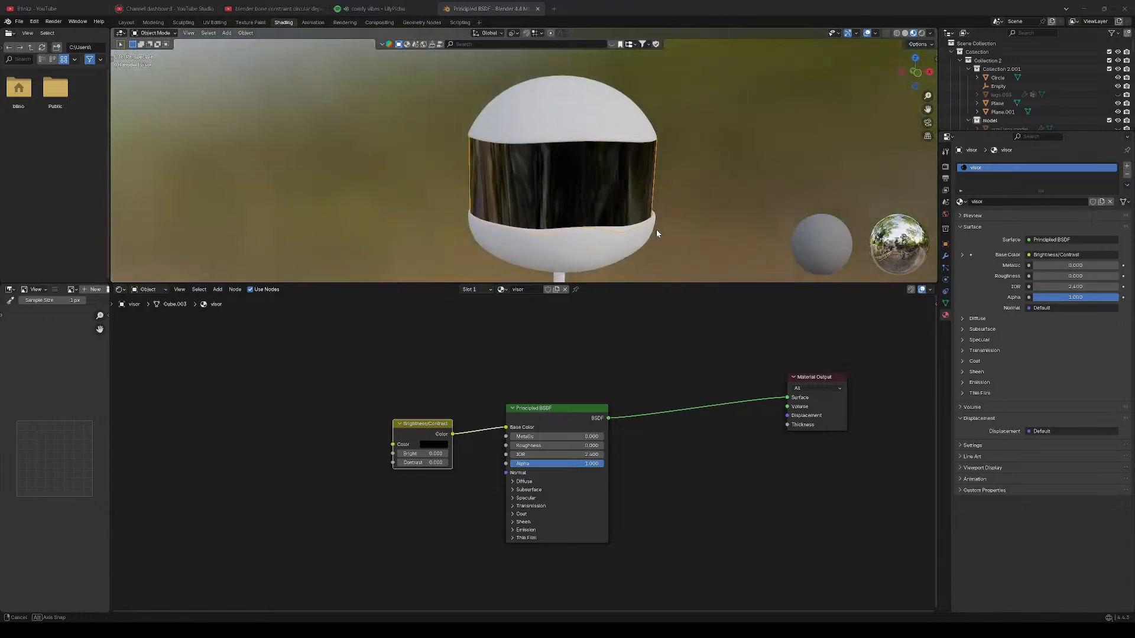
scroll(656, 229, up, 3)
right_click(299, 450)
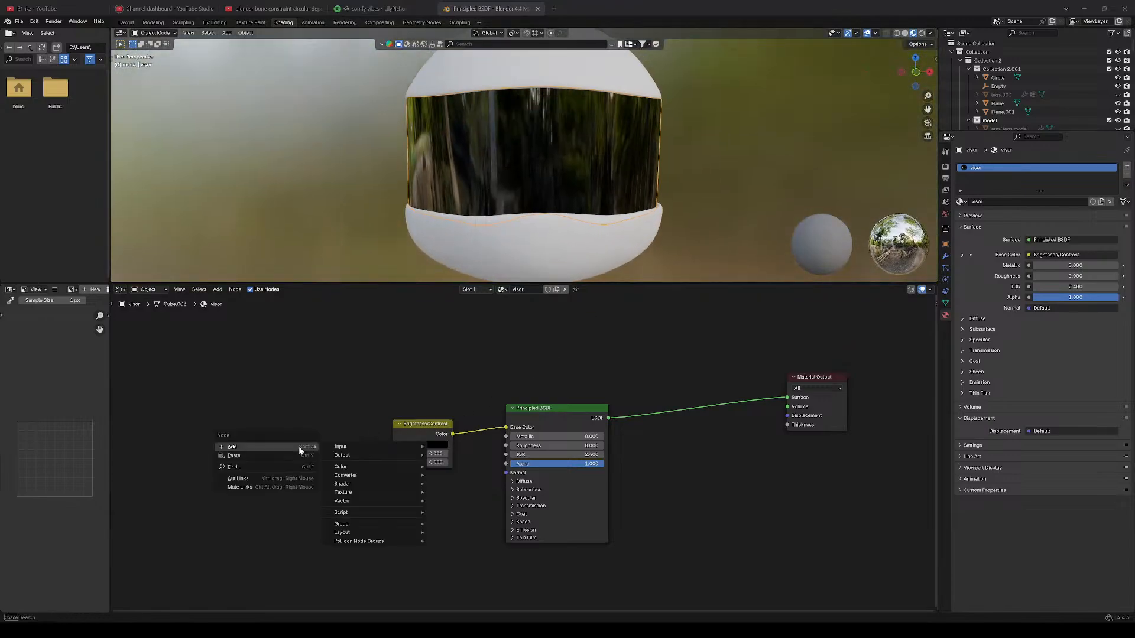
mouse_move(350, 447)
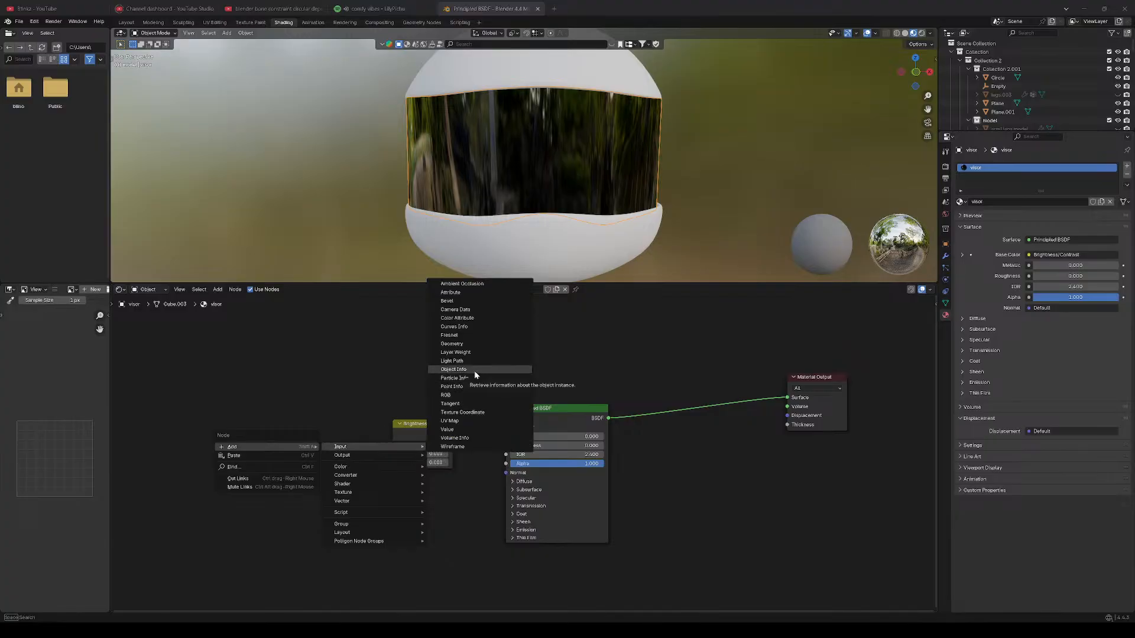
click(467, 343)
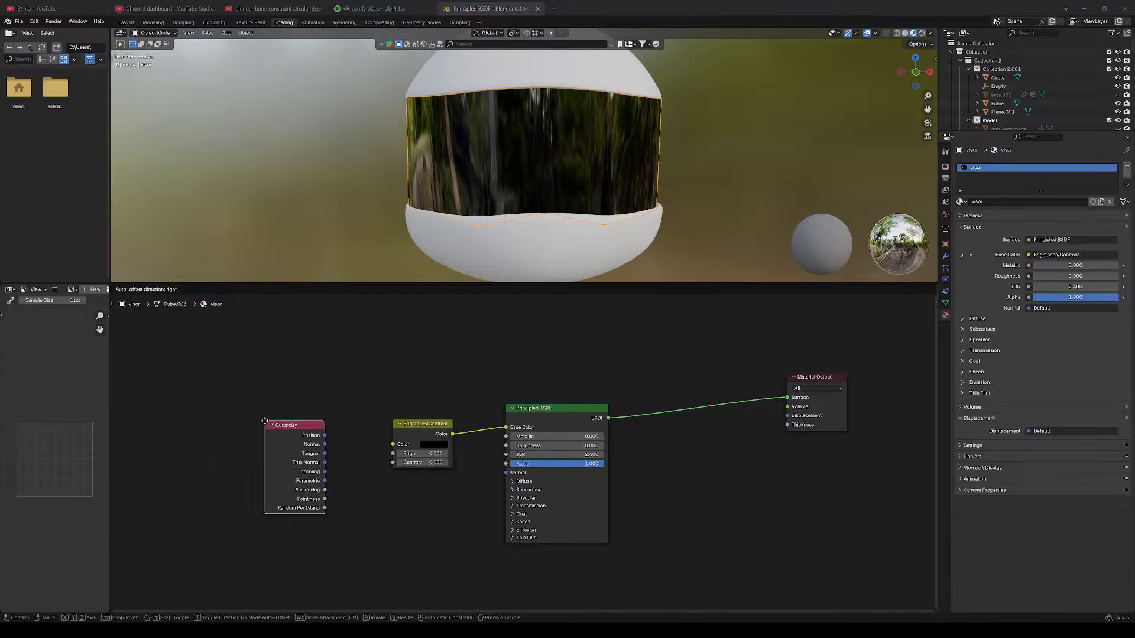
right_click(266, 422)
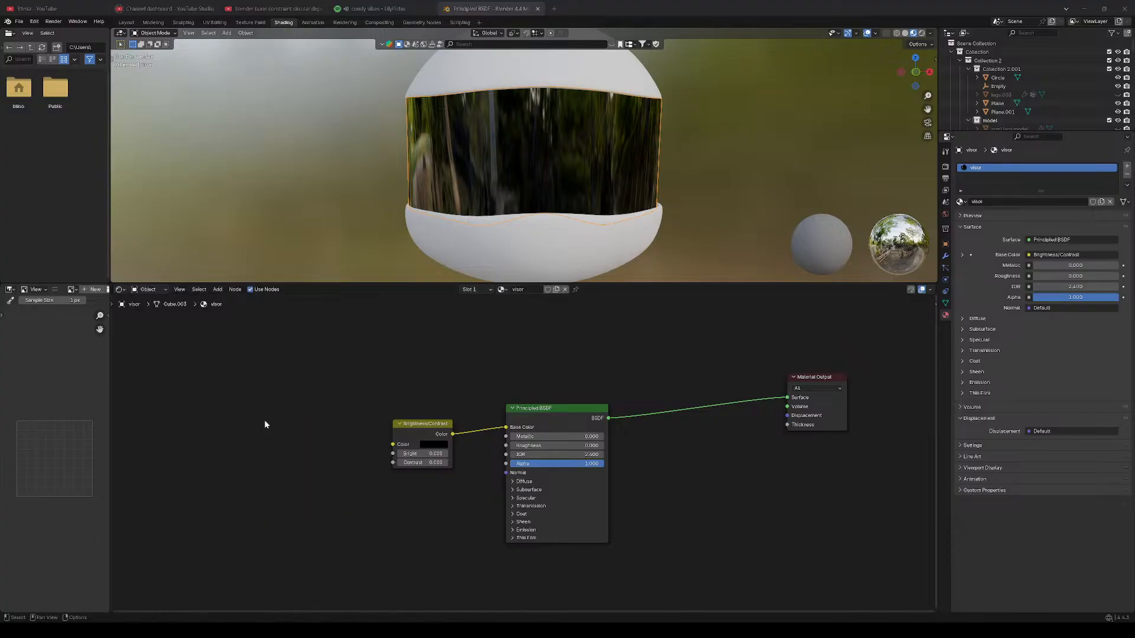
Add an Ambient Occlusion node and connect its Color output to the Brightness/Contrast Color input.
right_click(266, 423)
mouse_move(346, 424)
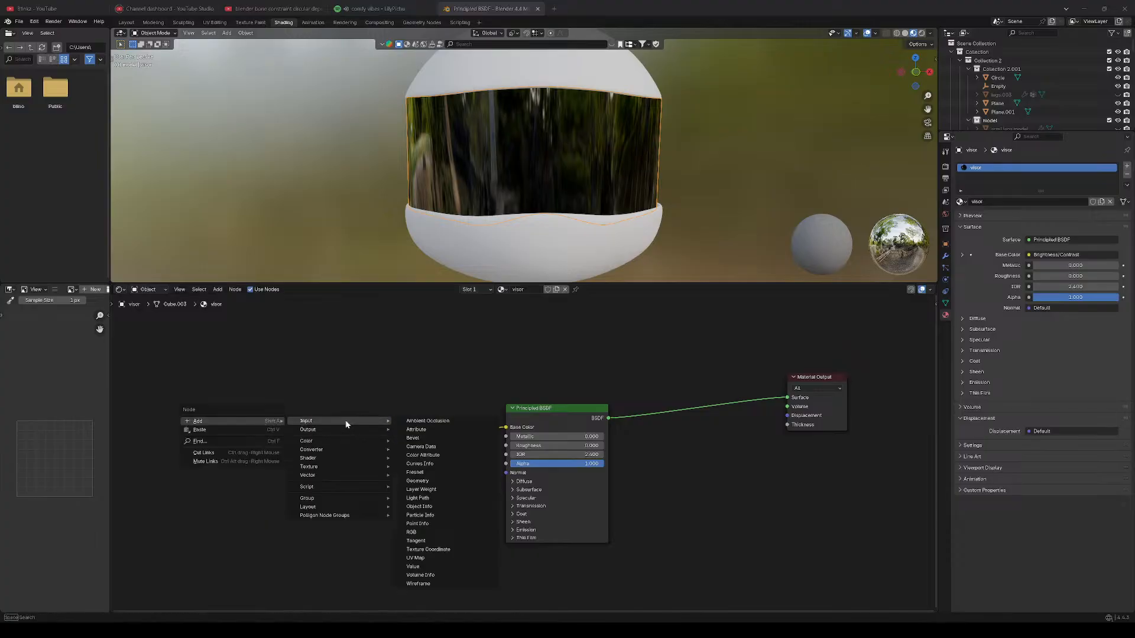
click(426, 421)
click(306, 425)
scroll(349, 429, up, 1)
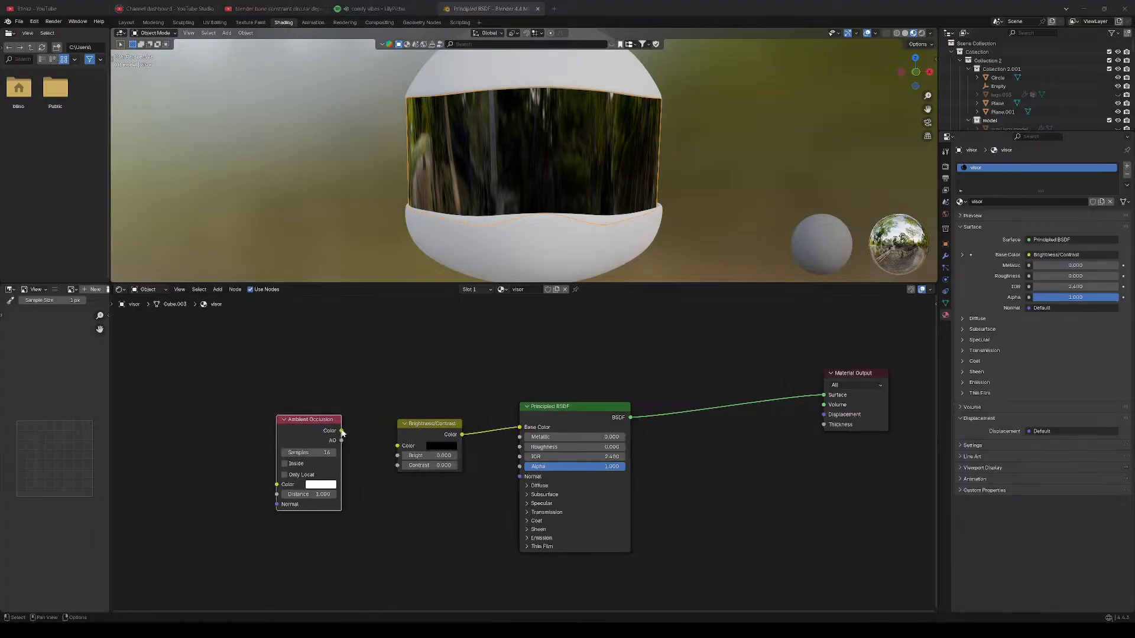
drag(341, 431, 393, 444)
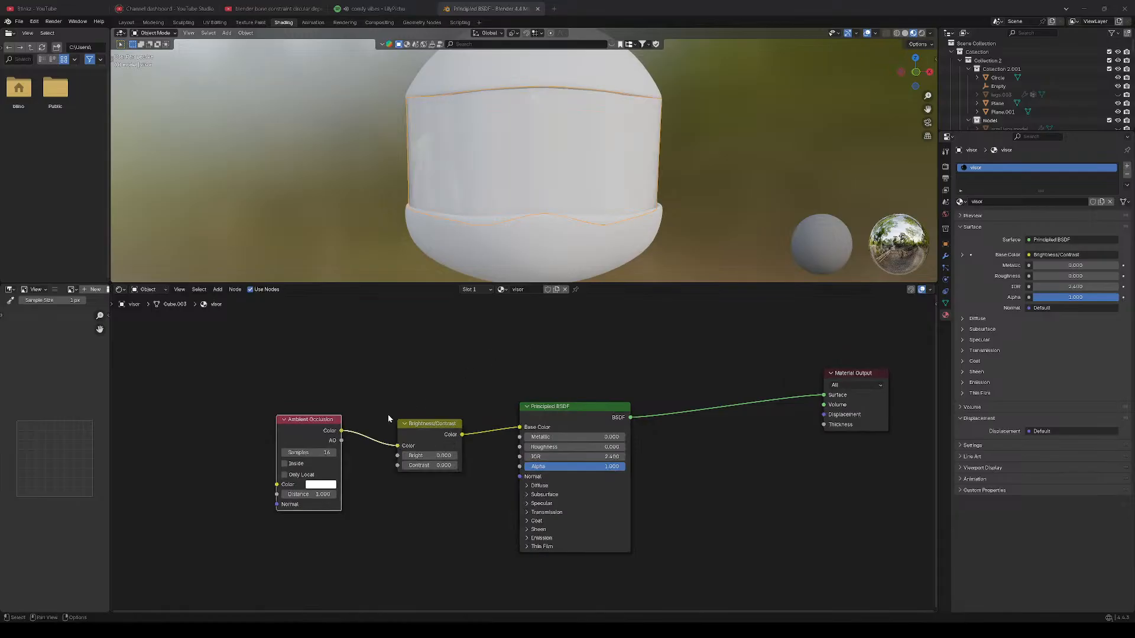
Try different Samples values on the Ambient Occlusion node.
drag(287, 454, 337, 454)
click(334, 454)
click(334, 454)
click(409, 519)
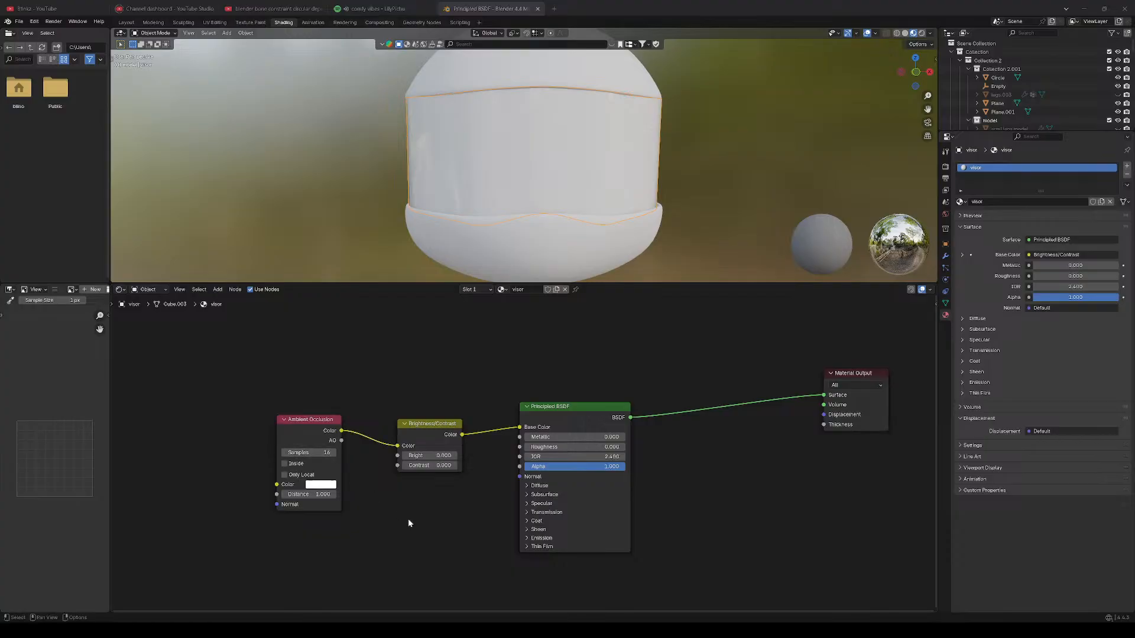
Try different Distance values and the Only Local option on the Ambient Occlusion node, and undo these changes.
click(283, 495)
click(283, 497)
click(283, 496)
click(283, 496)
click(283, 497)
click(283, 497)
drag(334, 494, 354, 496)
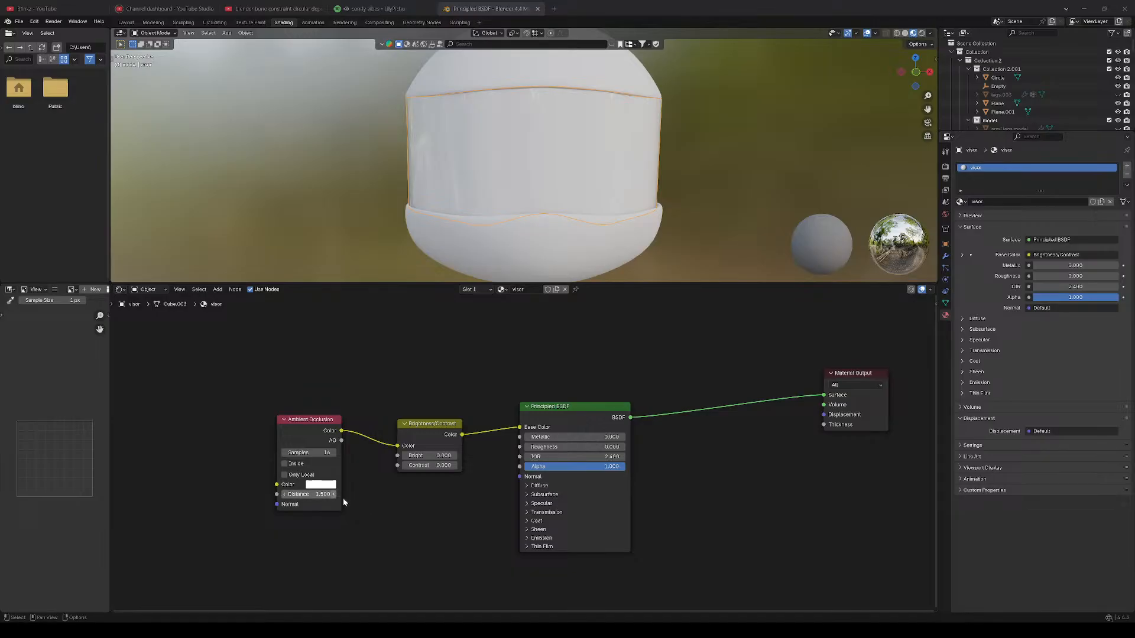
click(284, 475)
key(ctrl+z)
key(ctrl+z)
Move the Ambient Occlusion and Brightness/Contrast nodes closer to Principled BSDF and inspect the helmet.
drag(322, 420, 338, 417)
drag(429, 426, 458, 411)
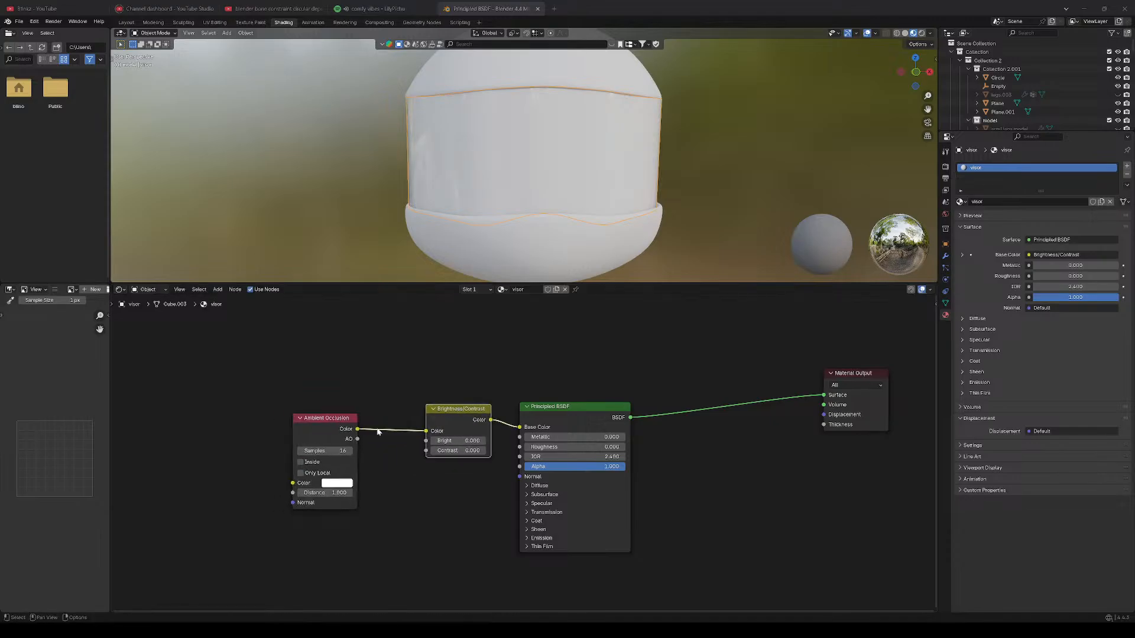
scroll(608, 193, down, 3)
mouse_move(609, 194)
middle_down()
mouse_move(637, 149)
mouse_move(646, 172)
mouse_move(613, 191)
middle_up()
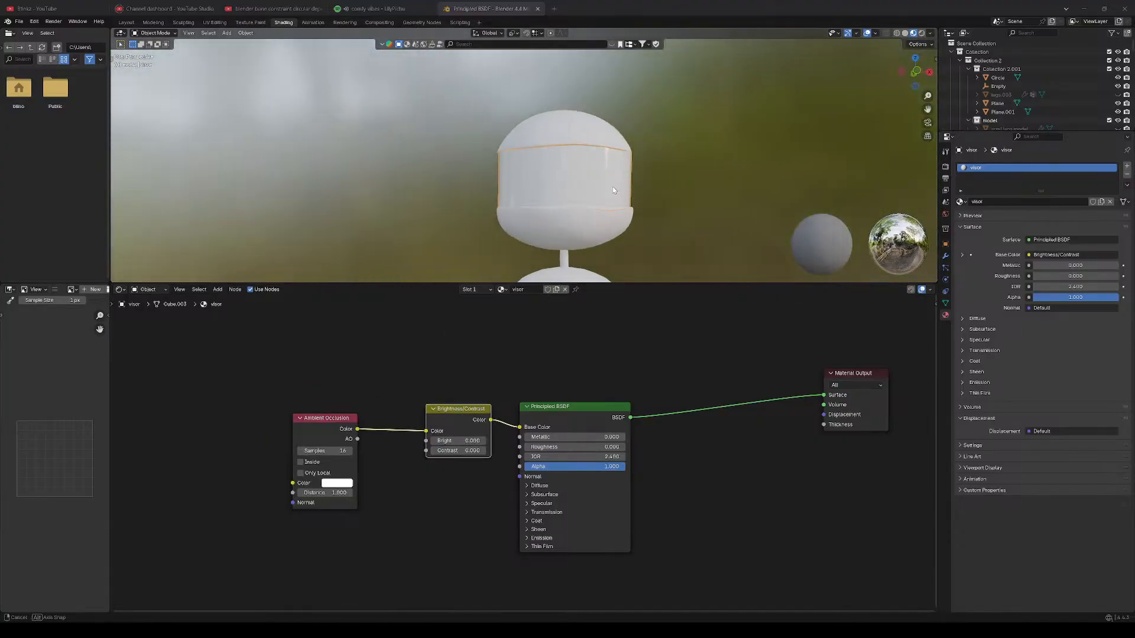
Set the Ambient Occlusion node's Color to black and connect its AO output to the Brightness/Contrast Bright input.
click(336, 482)
drag(408, 333, 405, 408)
click(348, 485)
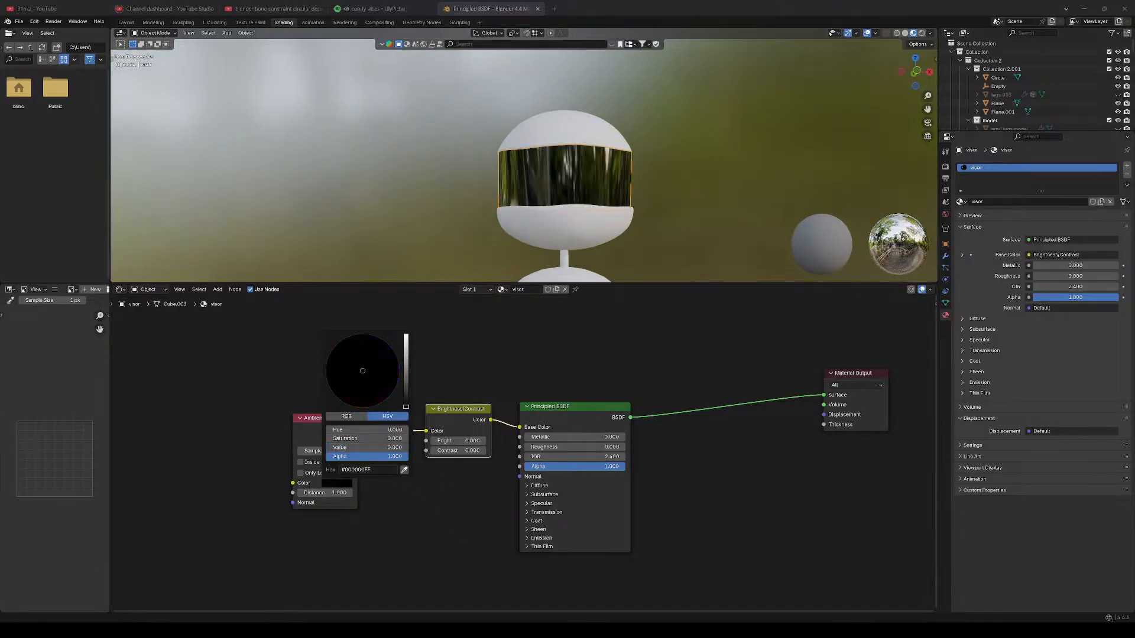
middle_drag(623, 211, 594, 200)
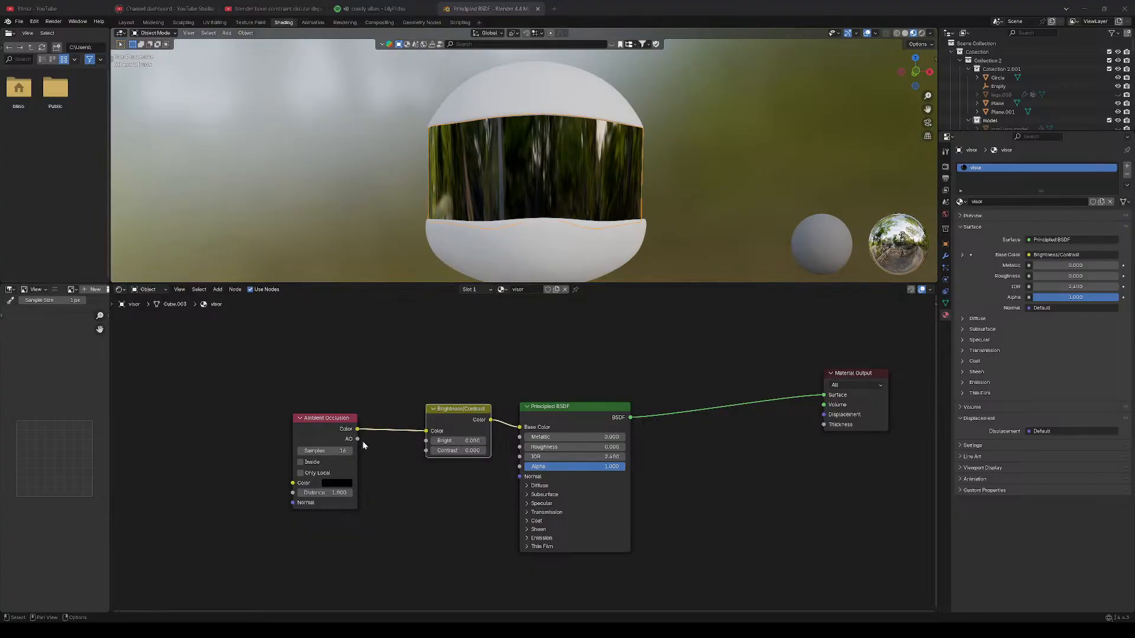
drag(357, 439, 425, 440)
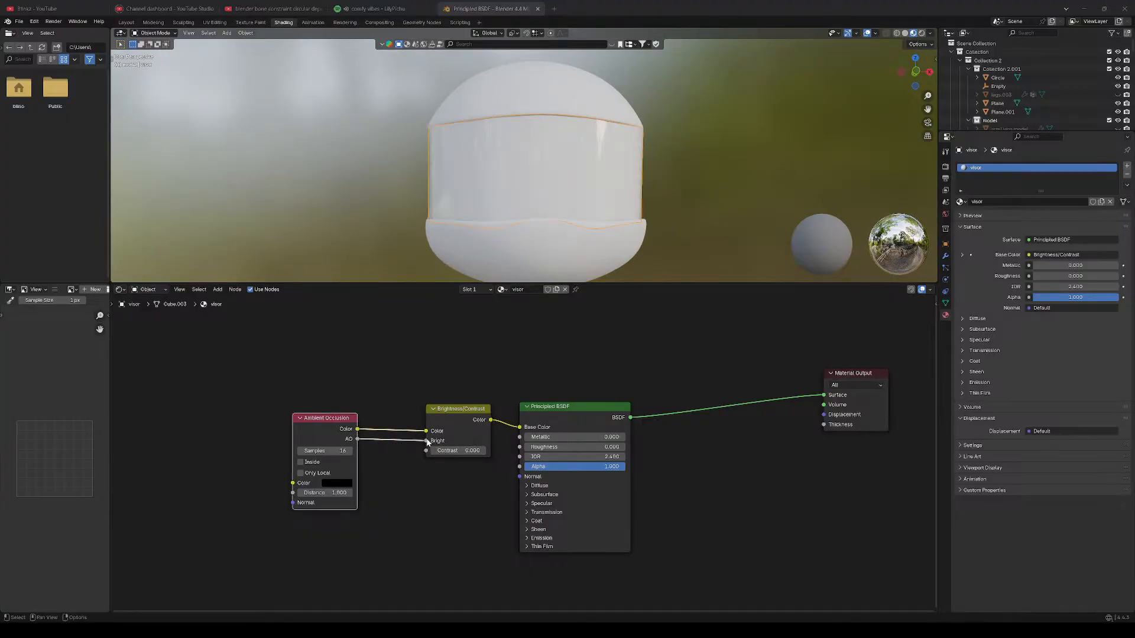
Reroute the AO output from the Brightness/Contrast Bright input to Principled BSDF's IOR and move the Brightness/Contrast node up.
drag(427, 441, 415, 462)
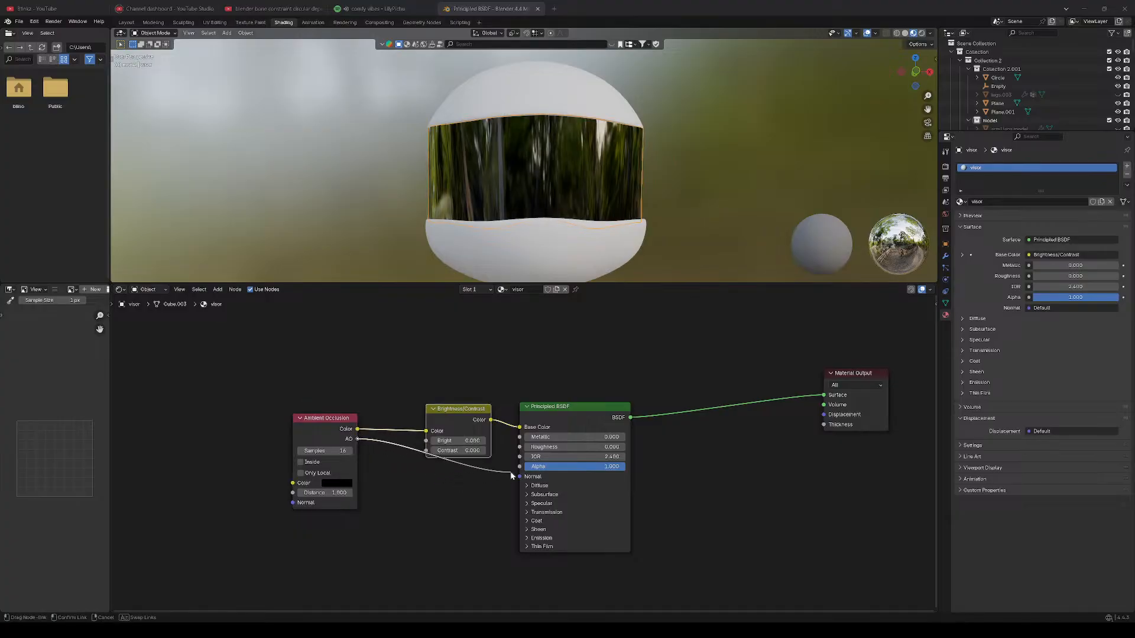
drag(512, 475, 520, 447)
drag(469, 409, 457, 342)
mouse_move(520, 447)
mouse_down()
mouse_move(364, 440)
mouse_move(471, 469)
mouse_move(519, 457)
mouse_up()
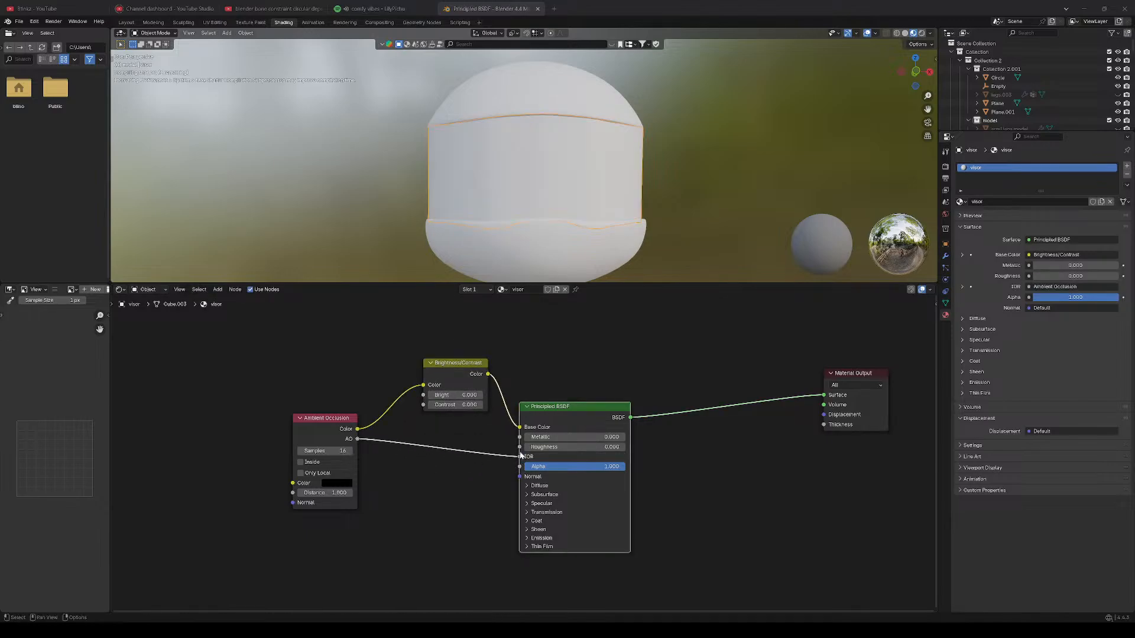
middle_drag(541, 221, 588, 180)
middle_drag(596, 194, 644, 226)
Try Samples values of 10 and 8 on the Ambient Occlusion node while viewing the visor.
click(337, 451)
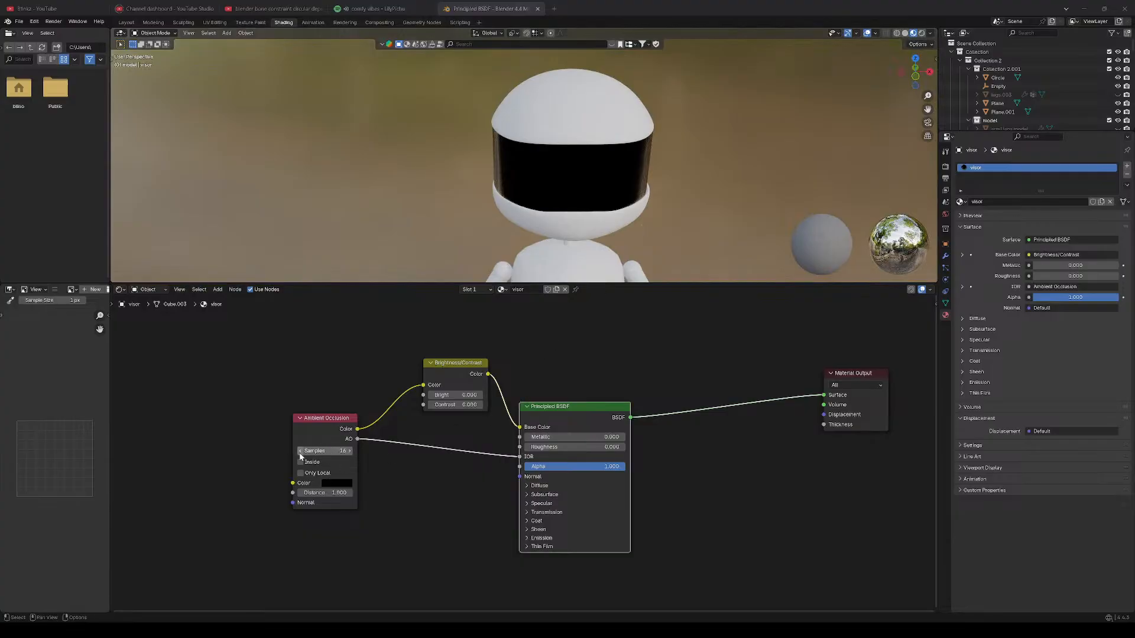
text(10)
key(Return)
middle_drag(590, 187, 572, 165)
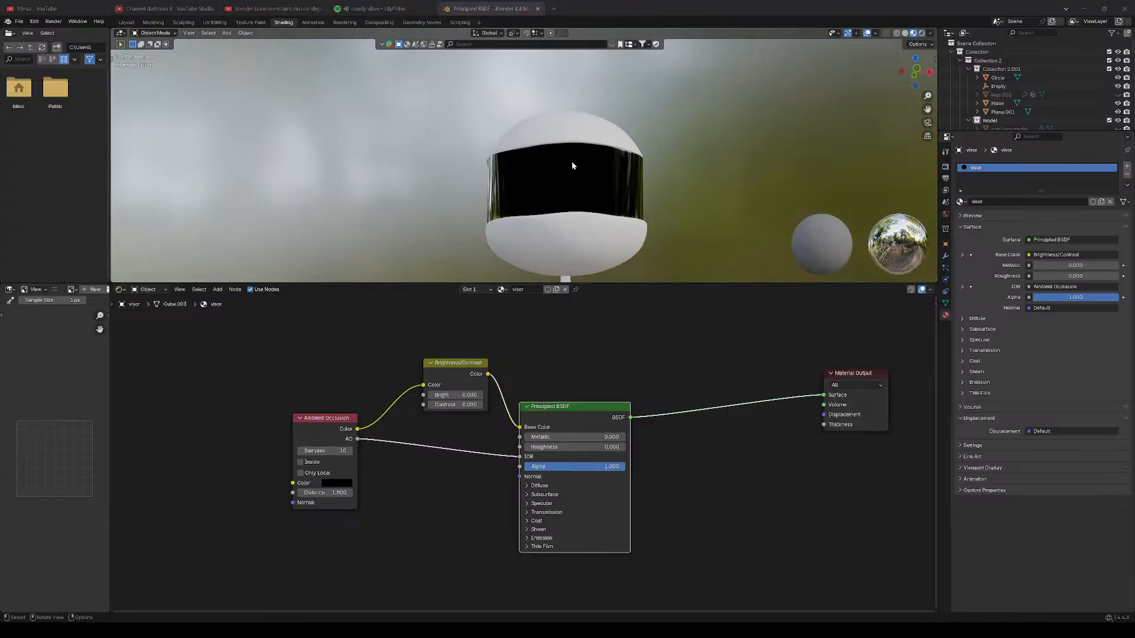
click(300, 451)
click(299, 451)
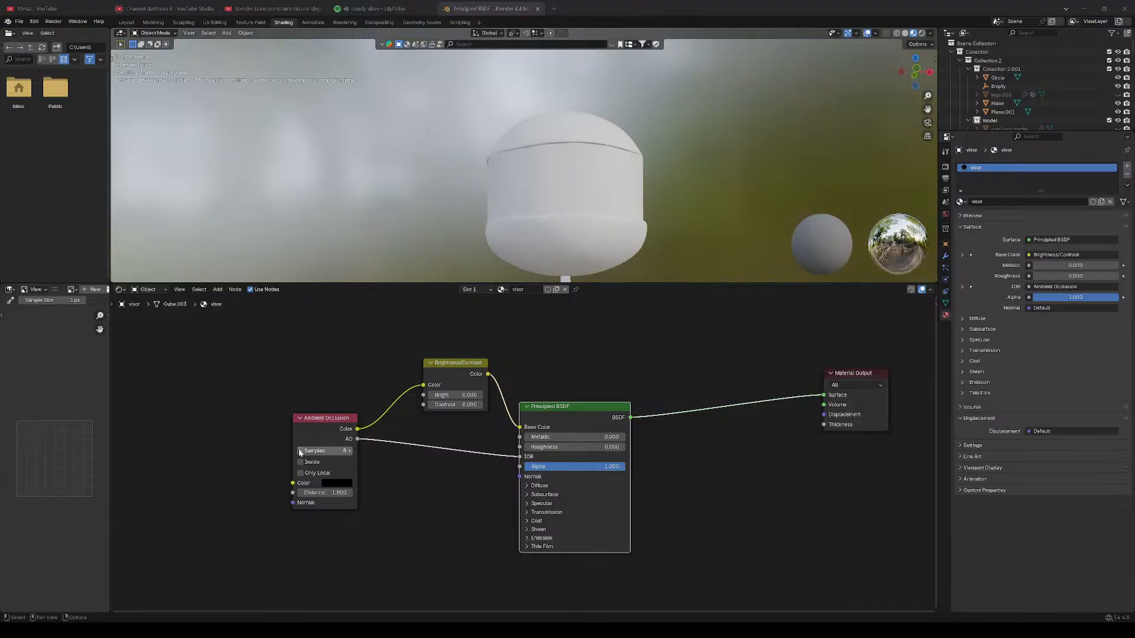
Try the Ambient Occlusion node's Inside option on and off, set Samples back to 16, and inspect the visor.
click(300, 462)
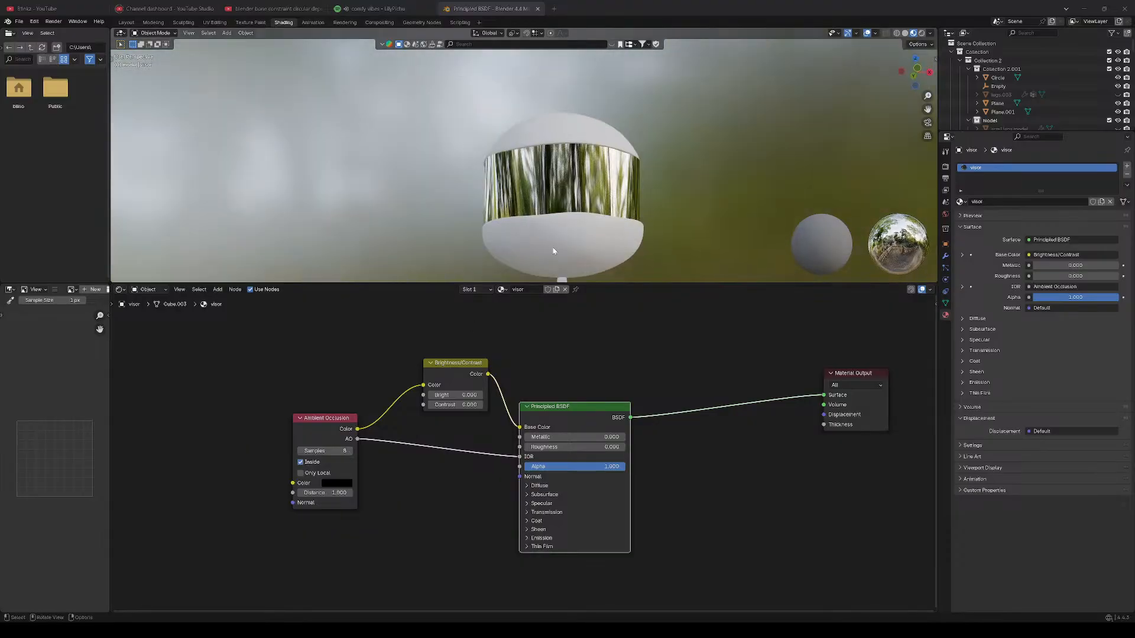
click(301, 462)
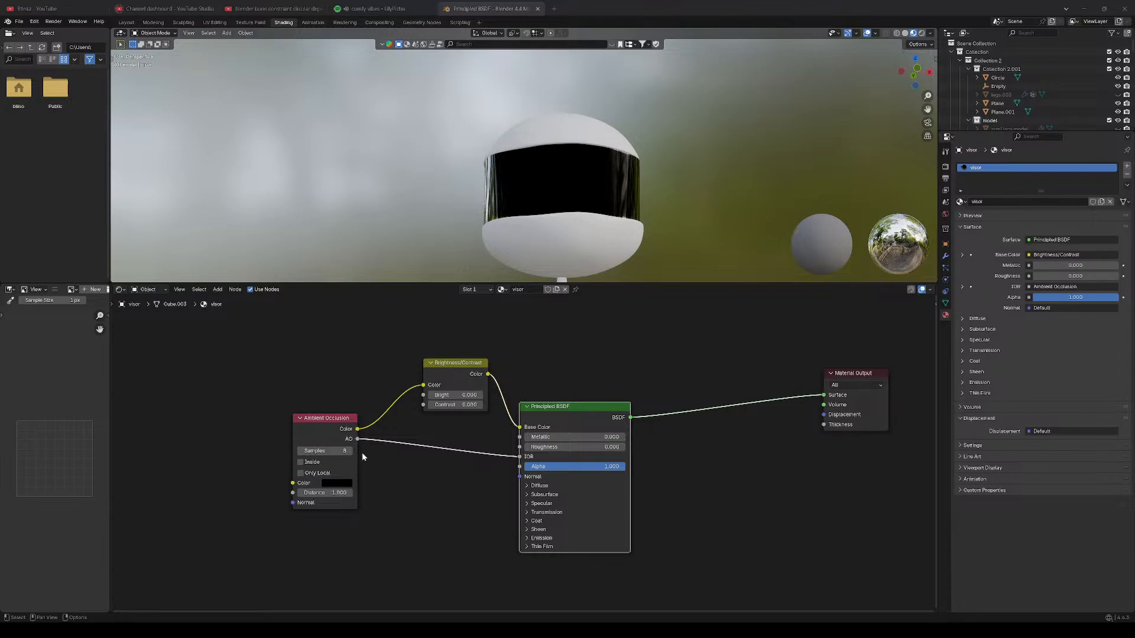
drag(340, 452, 350, 453)
click(301, 462)
middle_drag(624, 158, 627, 120)
click(301, 464)
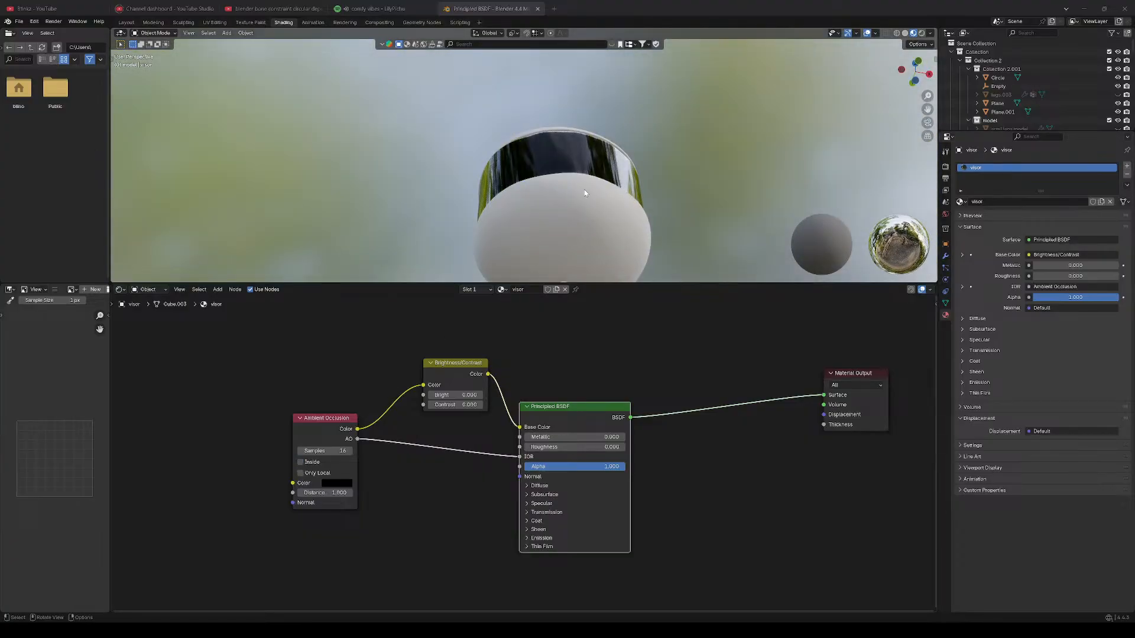
middle_drag(583, 190, 578, 261)
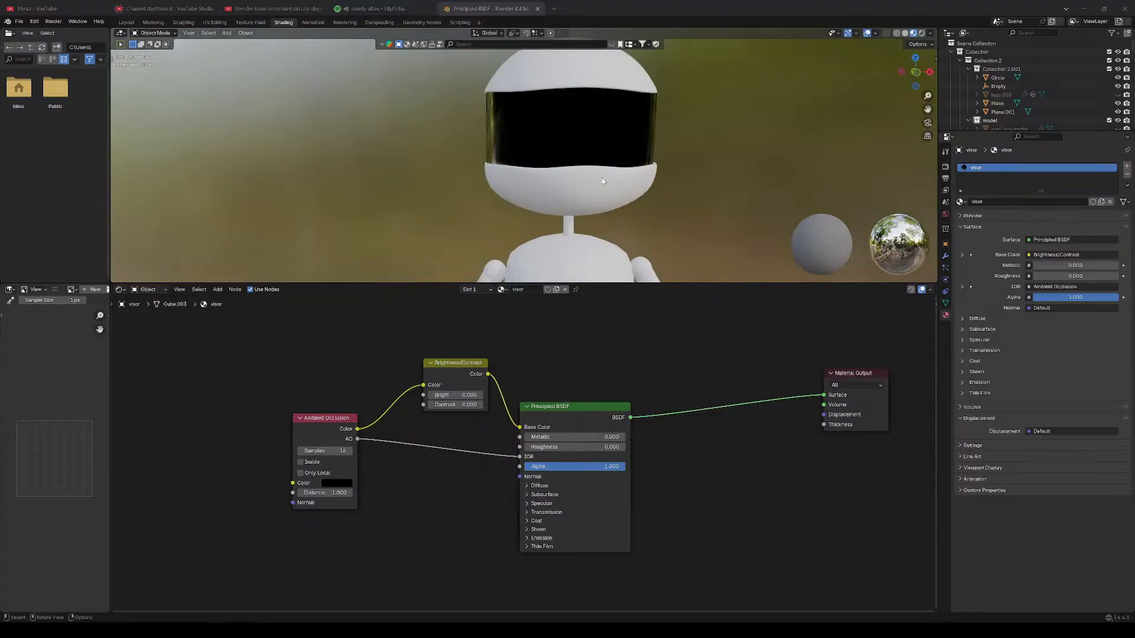
middle_drag(610, 155, 591, 213)
Try the AO output in Principled BSDF's Roughness instead of IOR with Inside on and off, and disconnect it.
drag(519, 457, 490, 456)
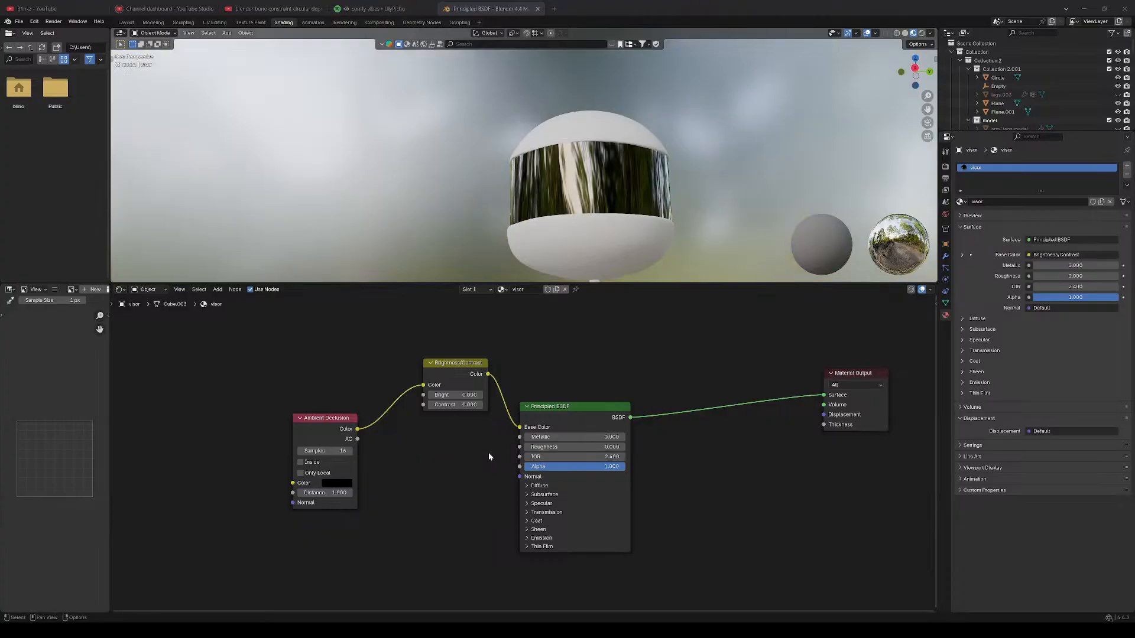
drag(357, 439, 520, 447)
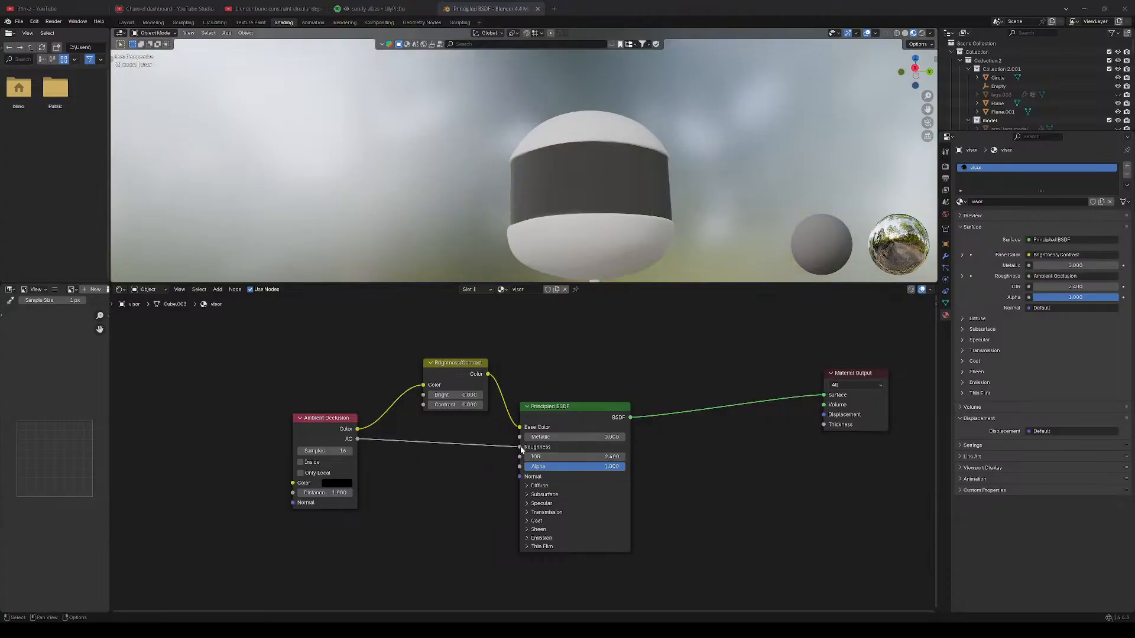
middle_drag(619, 157, 702, 167)
click(301, 462)
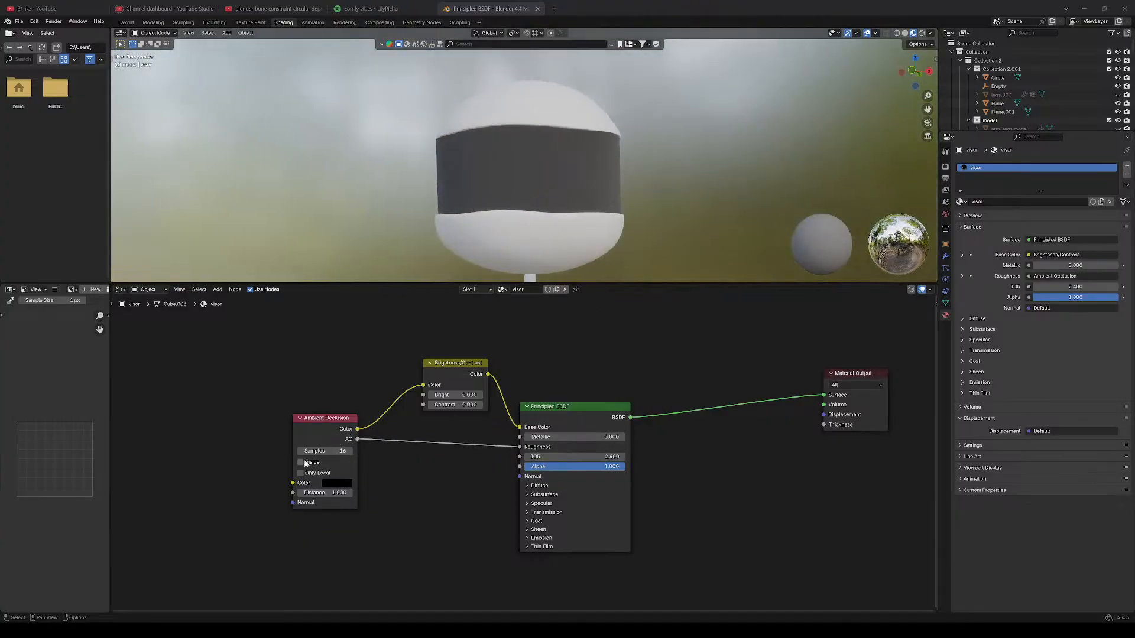
middle_drag(514, 212, 518, 249)
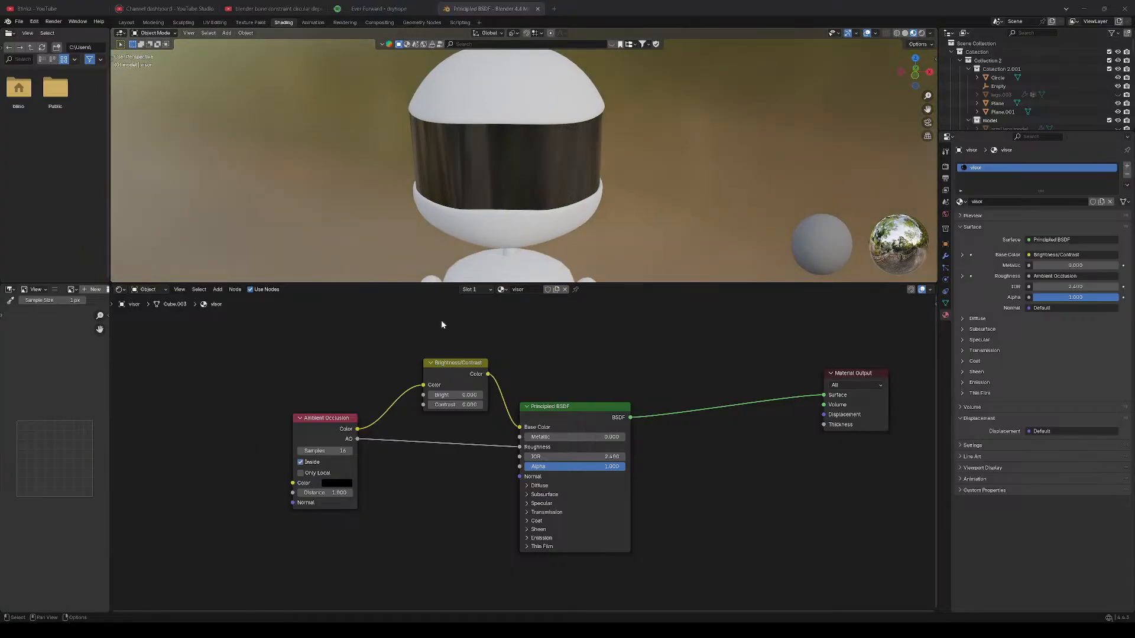
key(ctrl+z)
click(300, 462)
click(301, 463)
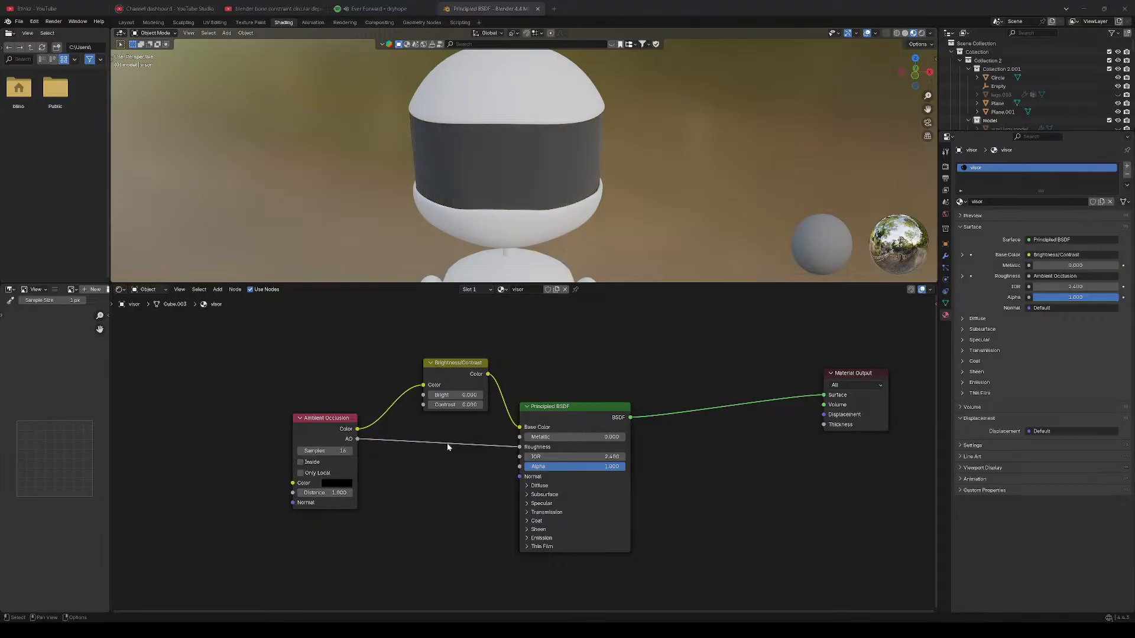
drag(522, 446, 436, 451)
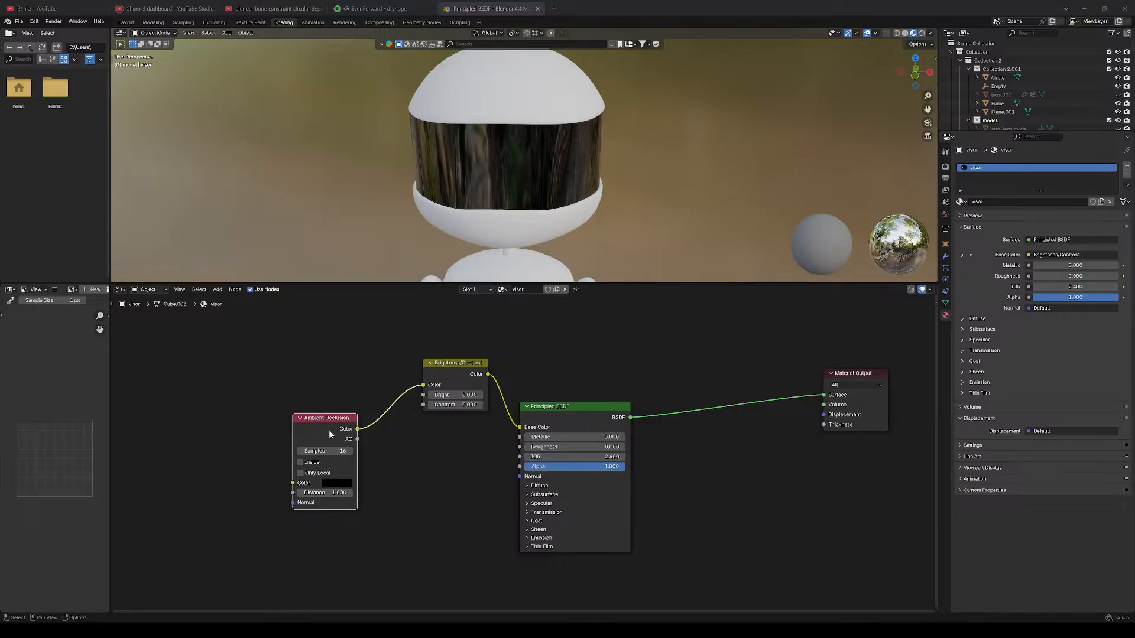
Read the online manual page for the Ambient Occlusion node and return to Blender.
right_click(329, 453)
click(313, 549)
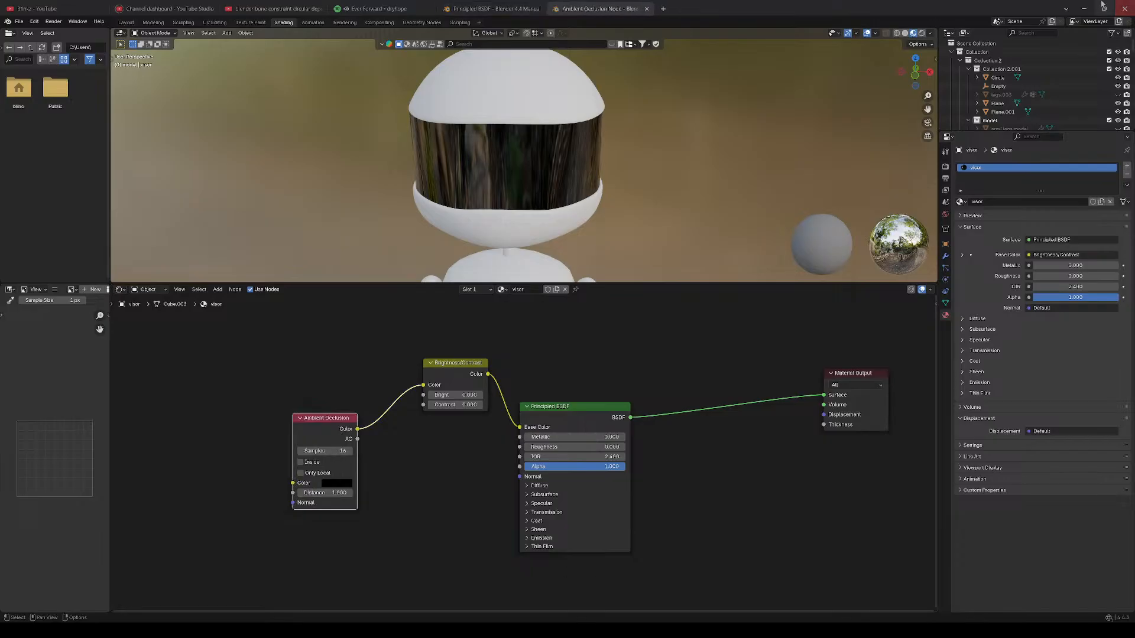
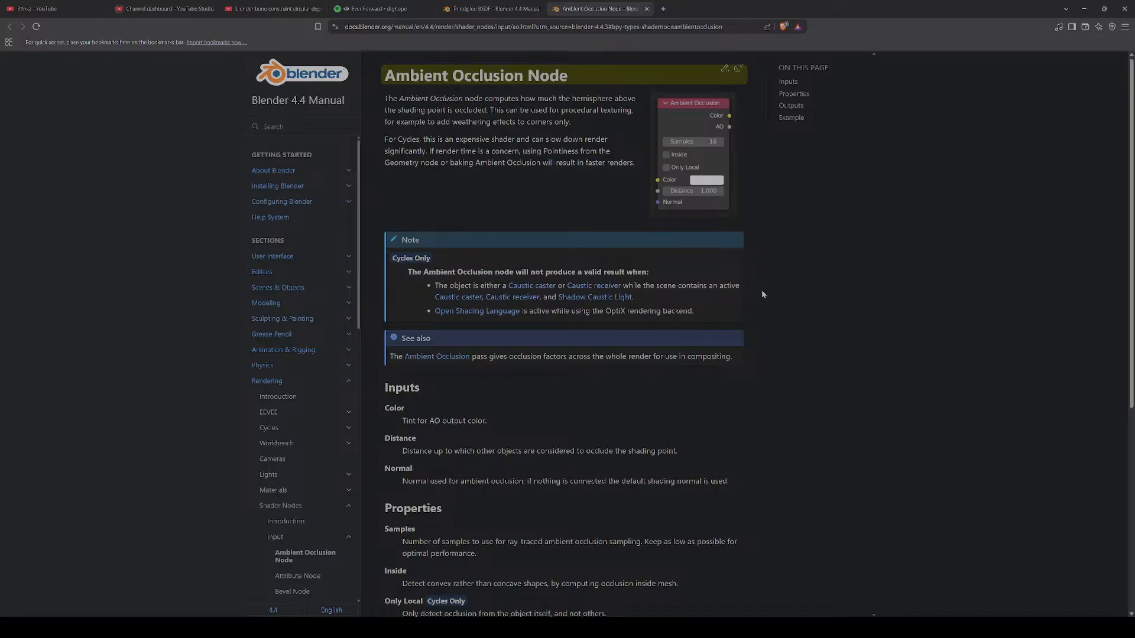
click(537, 8)
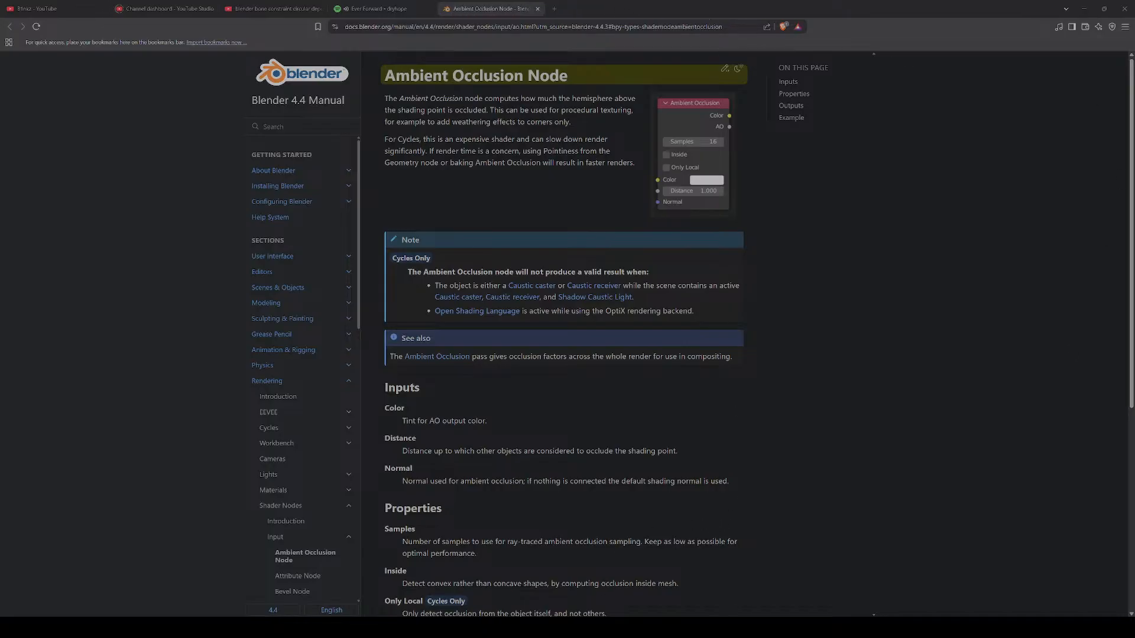
key(alt+Tab)
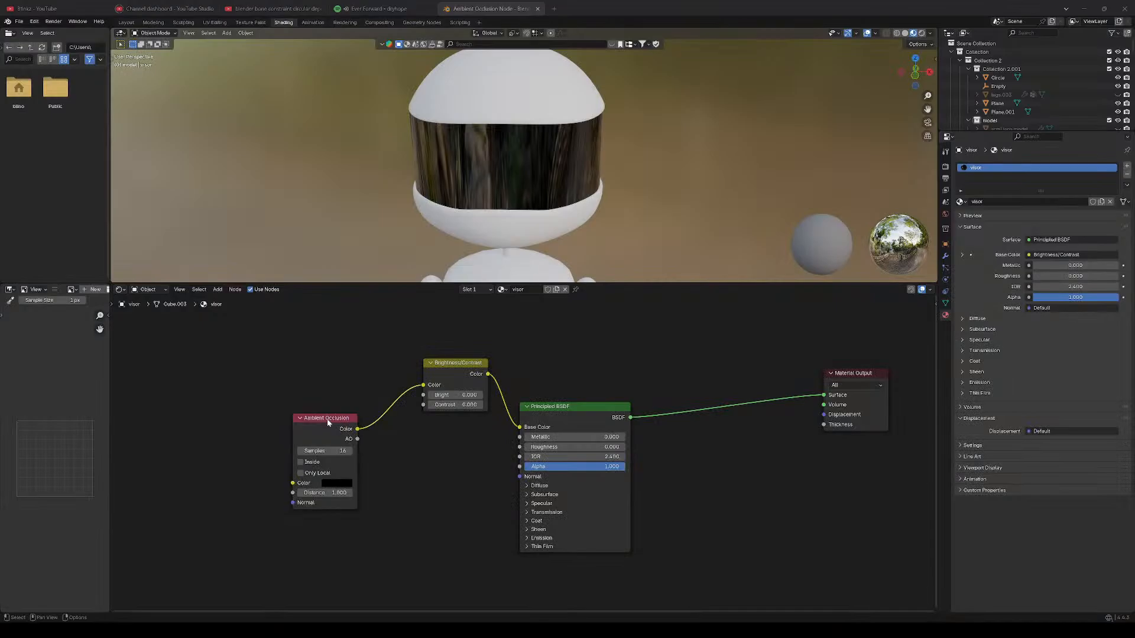
Delete the Ambient Occlusion node from the visor material.
right_click(328, 419)
click(314, 336)
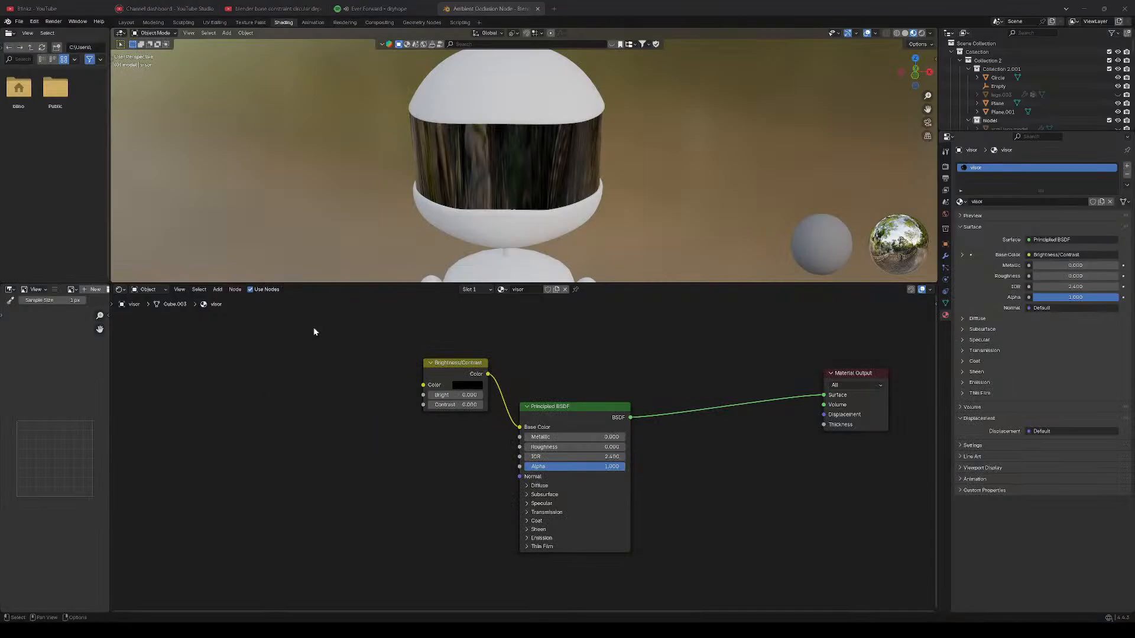
middle_drag(615, 163, 622, 129)
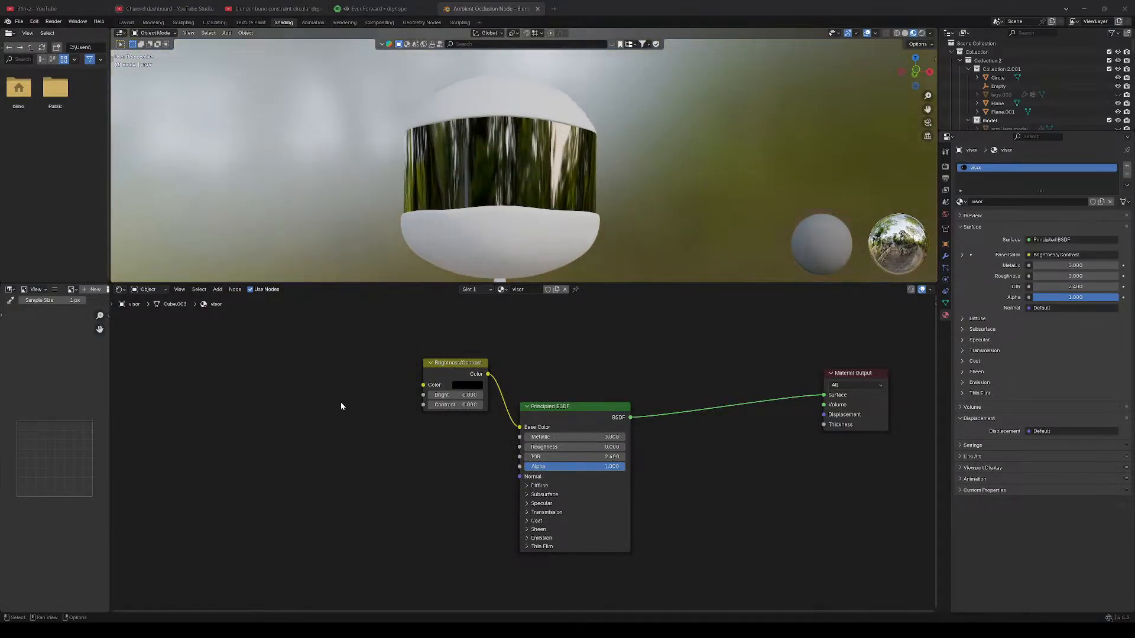
Add a Volume Absorption shader node and connect its Volume output to the Material Output's Volume input.
right_click(316, 459)
mouse_move(315, 459)
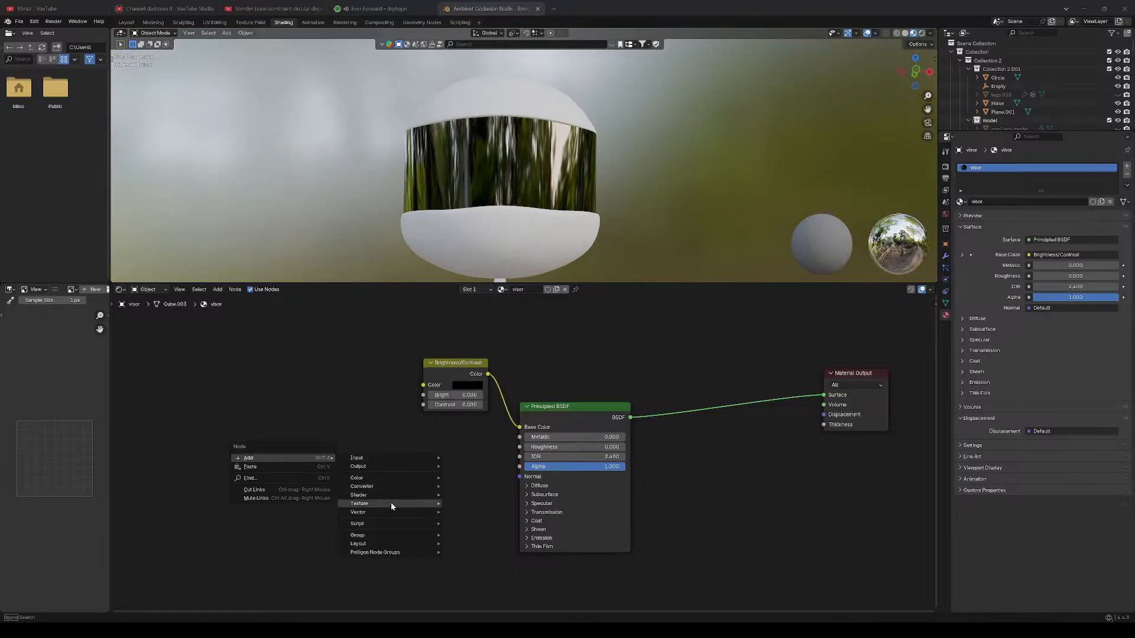
mouse_move(392, 458)
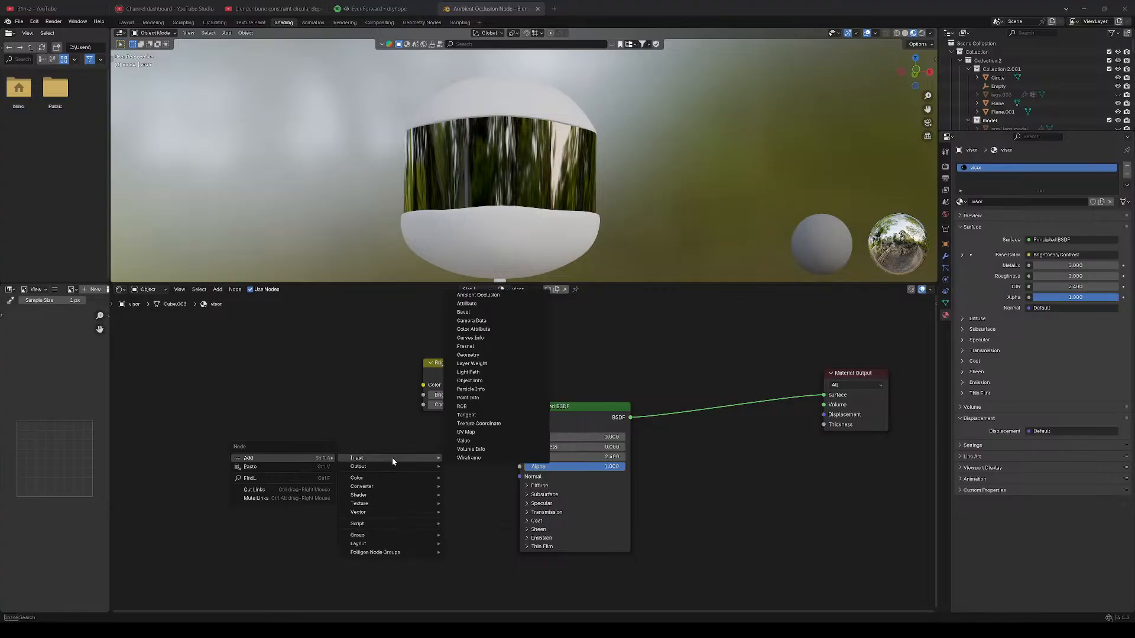
mouse_move(390, 497)
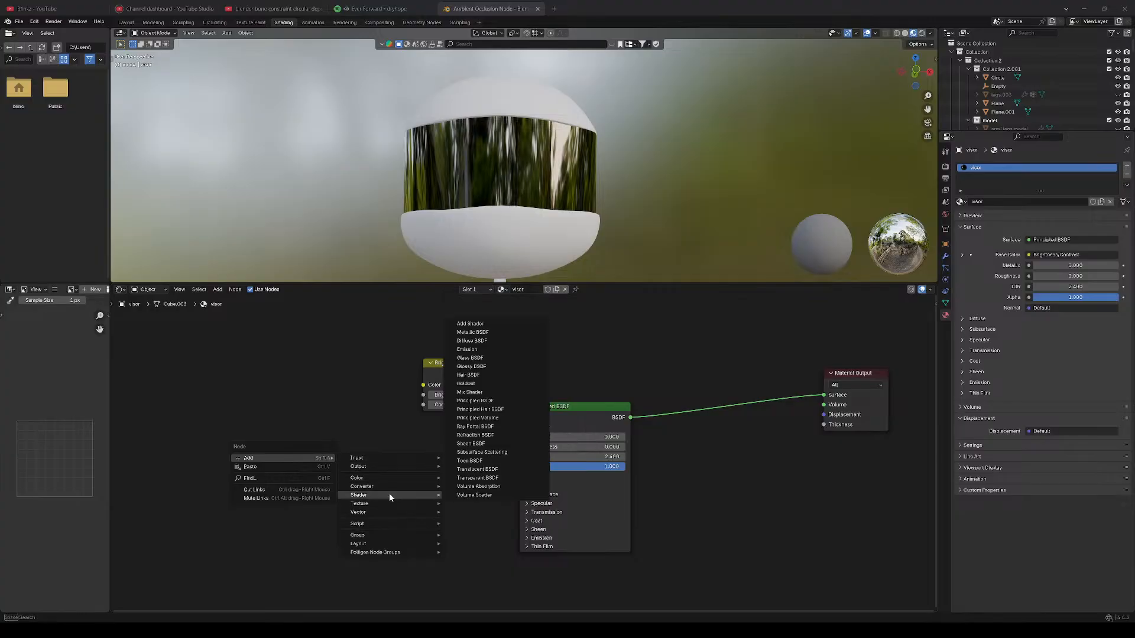
click(476, 486)
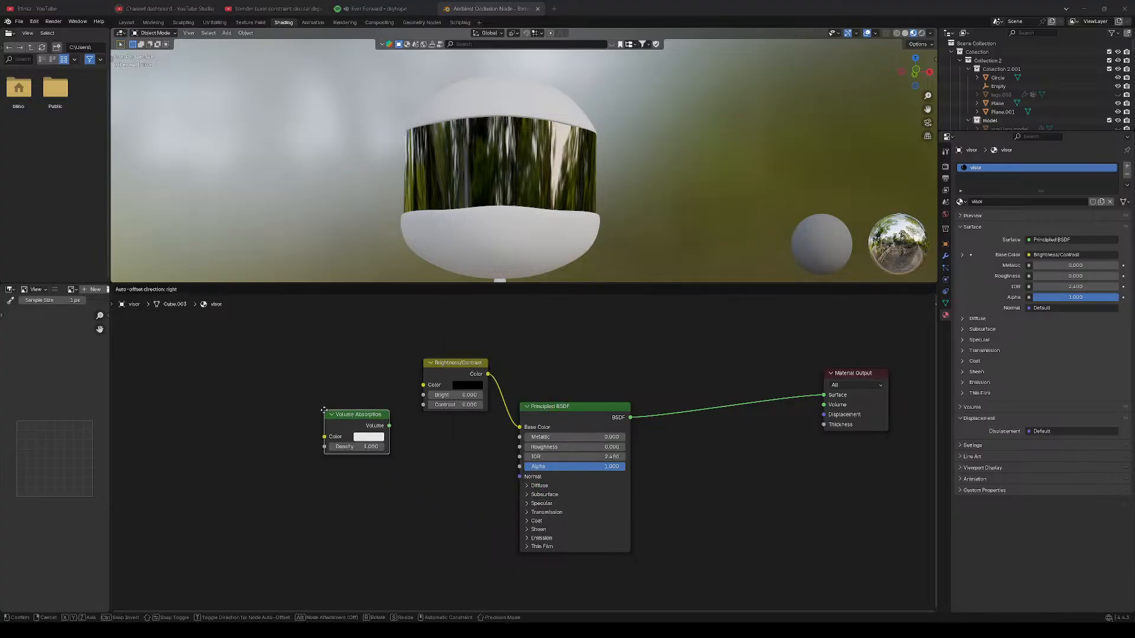
click(334, 422)
drag(400, 438, 824, 405)
middle_drag(549, 230, 571, 204)
Set the Volume Absorption node's Color to black.
click(407, 553)
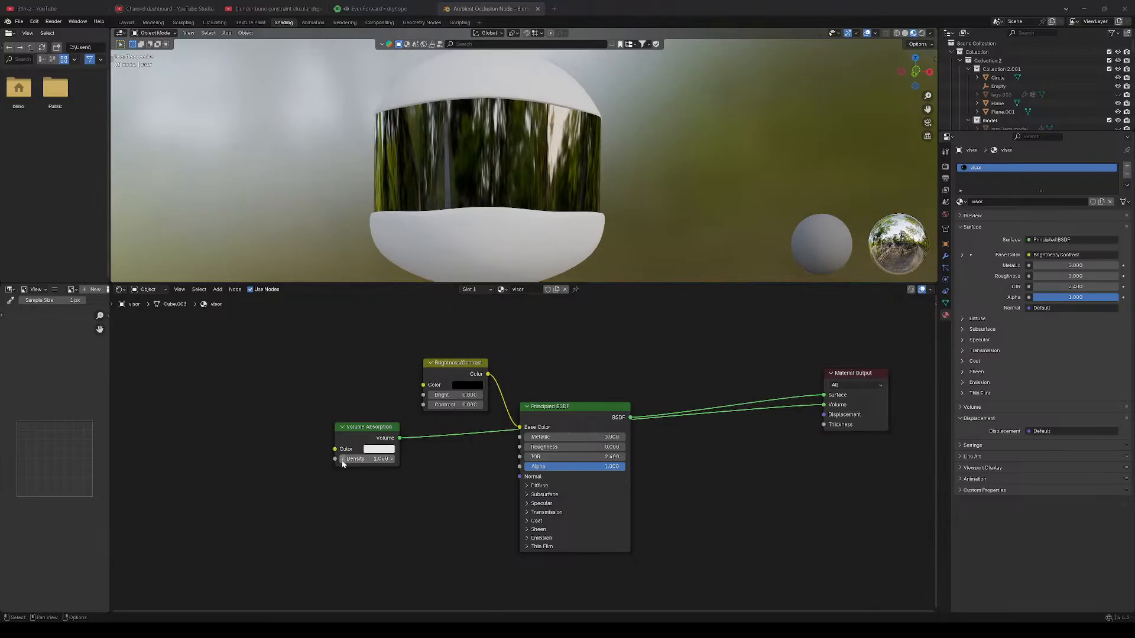
click(390, 451)
drag(425, 413, 388, 413)
right_click(210, 455)
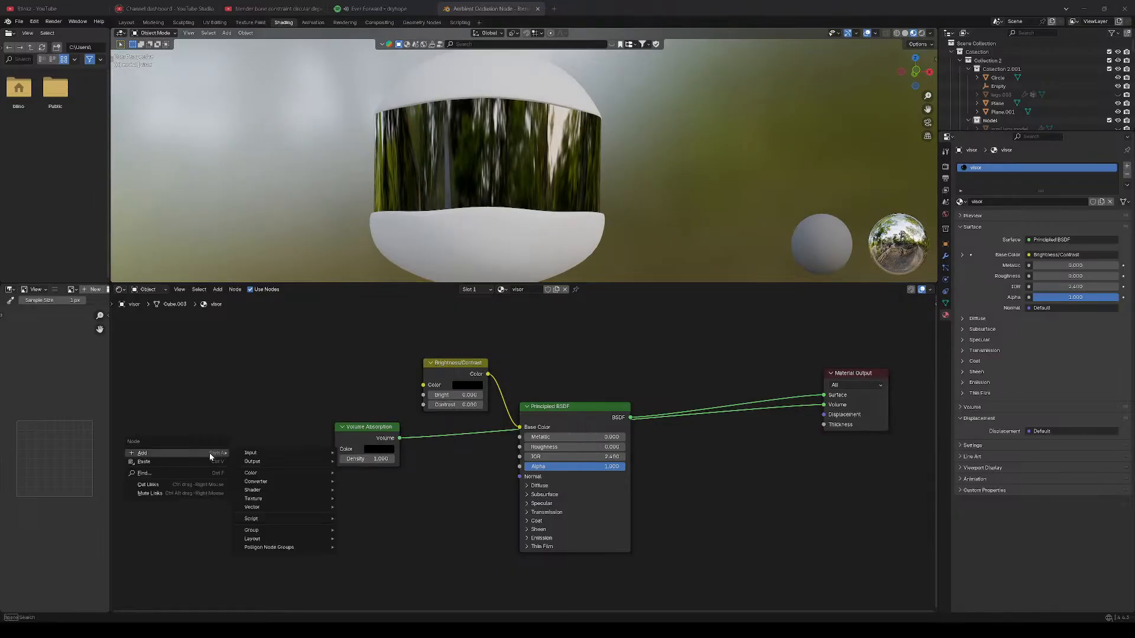
Rearrange the nodes, moving Volume Absorption slightly down and Principled BSDF up clear of the volume link.
drag(362, 423, 381, 435)
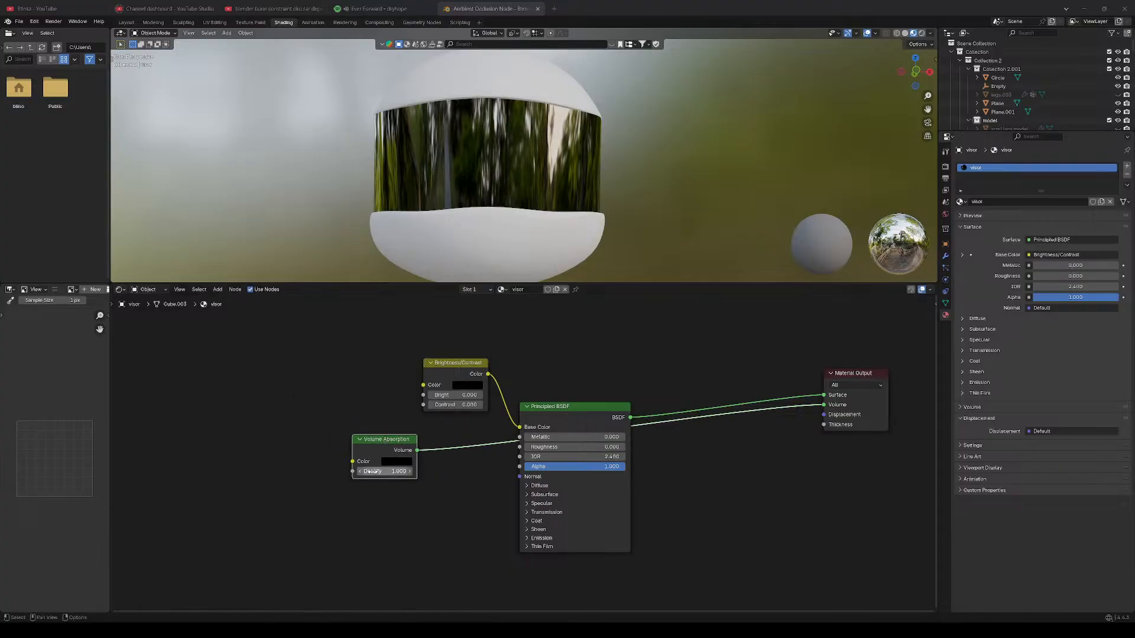
drag(599, 413, 638, 312)
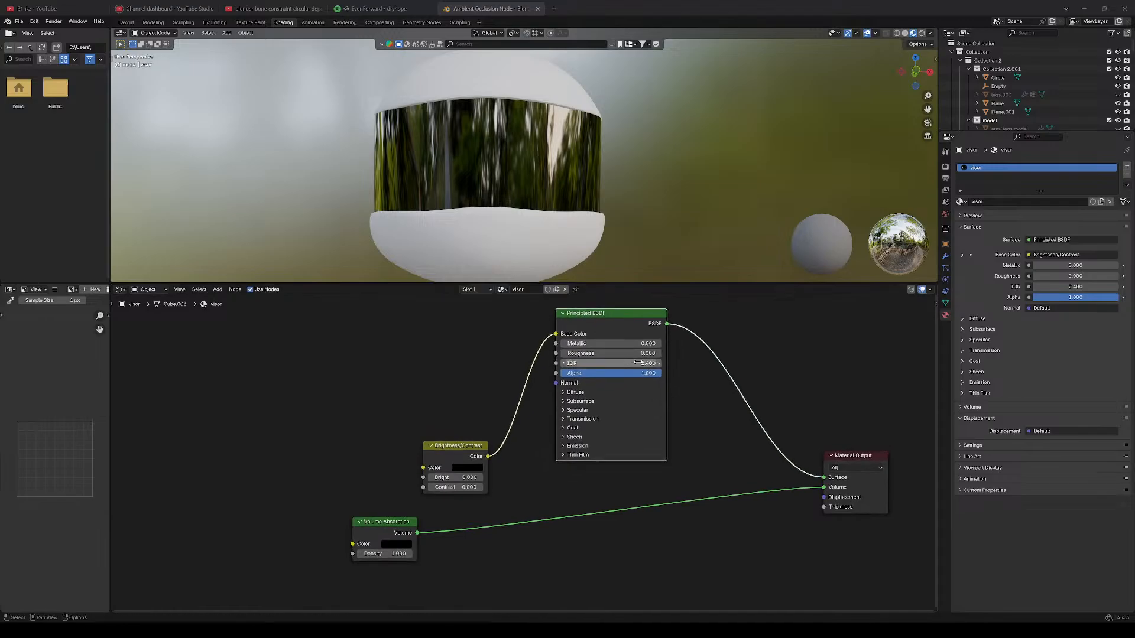
scroll(535, 532, down, 2)
middle_drag(530, 537, 527, 455)
scroll(591, 474, up, 2)
middle_drag(588, 474, 543, 486)
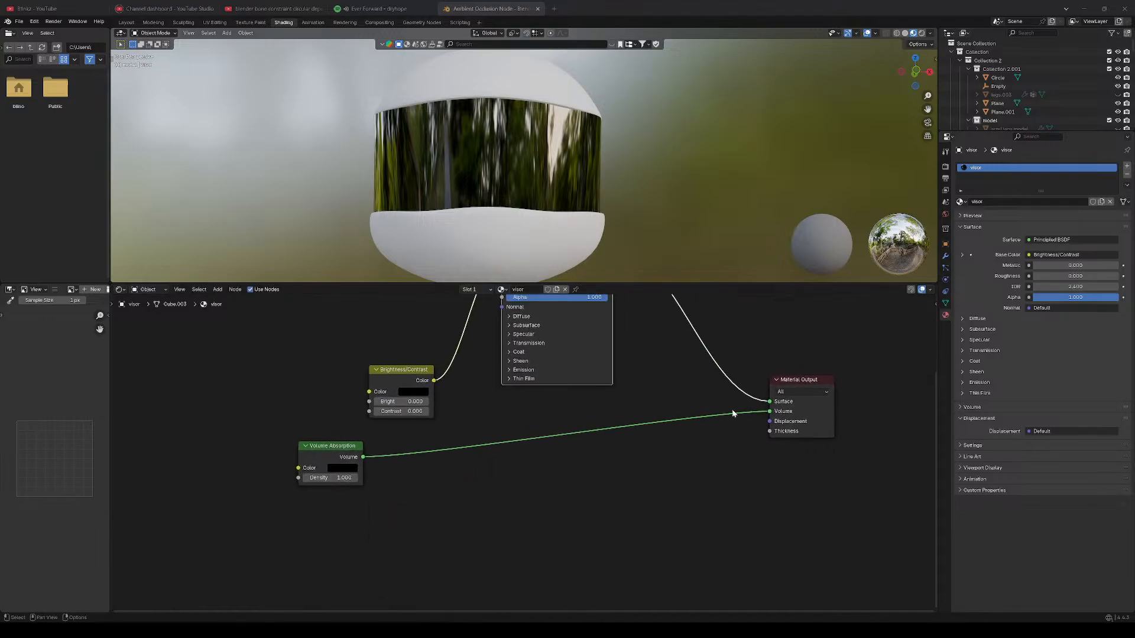
drag(796, 383, 795, 379)
Check the scene's render engine and set the Material Output node's target to Cycles.
click(803, 389)
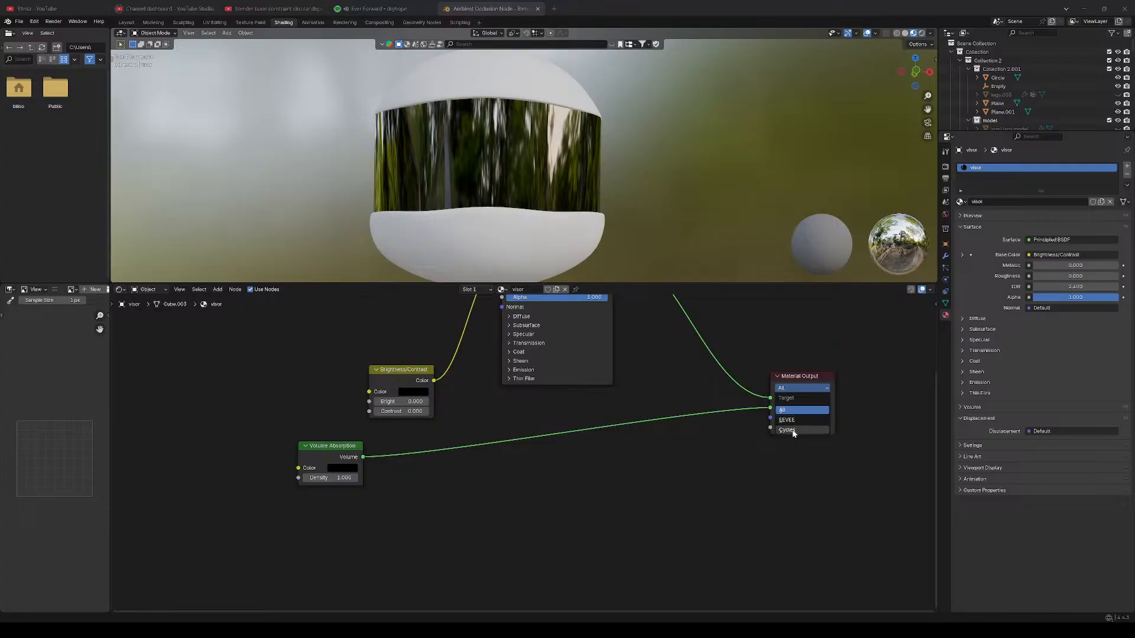
click(946, 151)
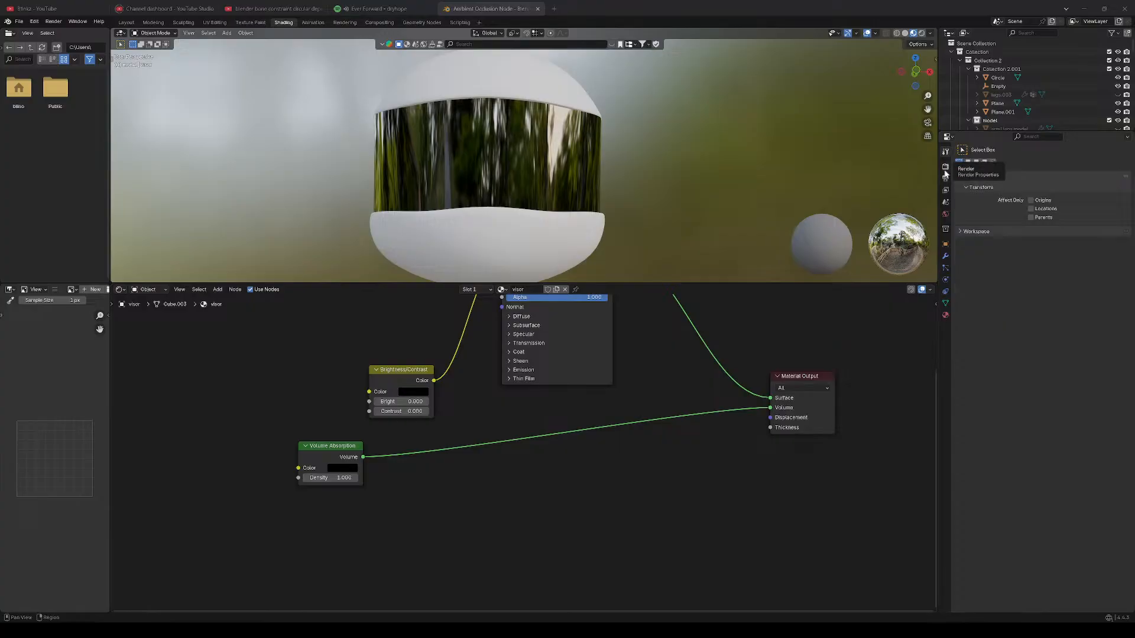
click(945, 171)
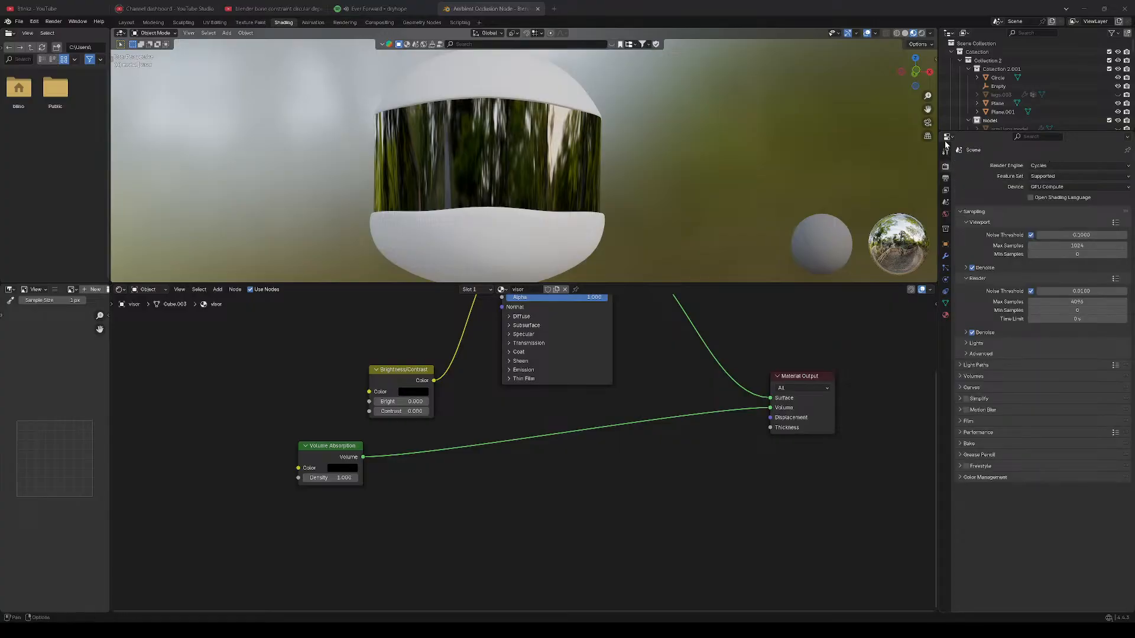
click(945, 315)
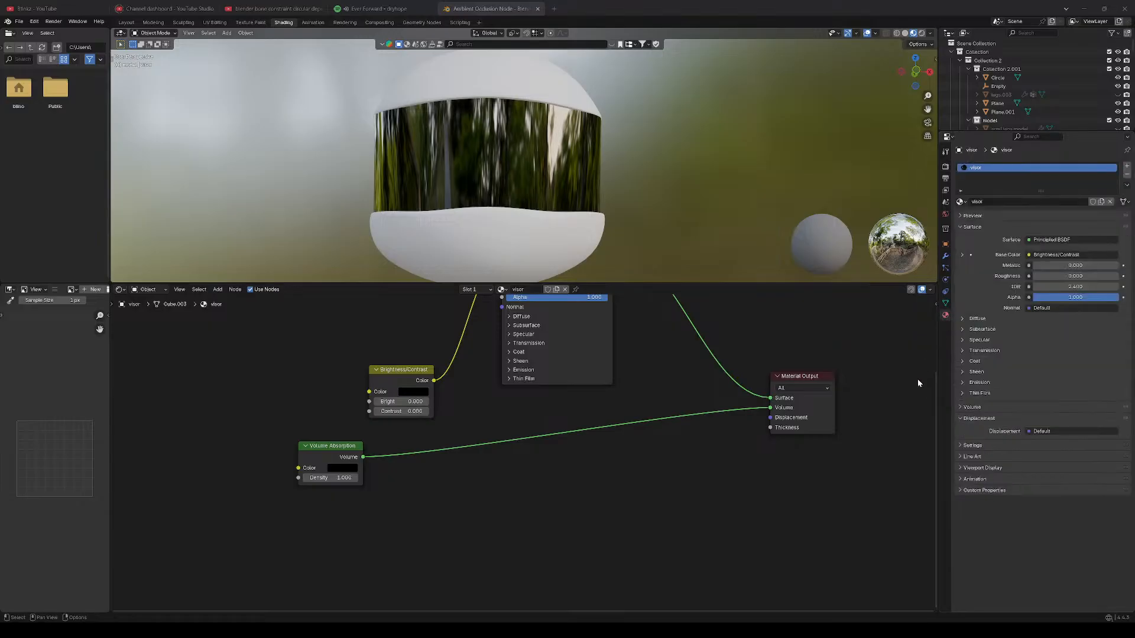
click(825, 388)
click(795, 429)
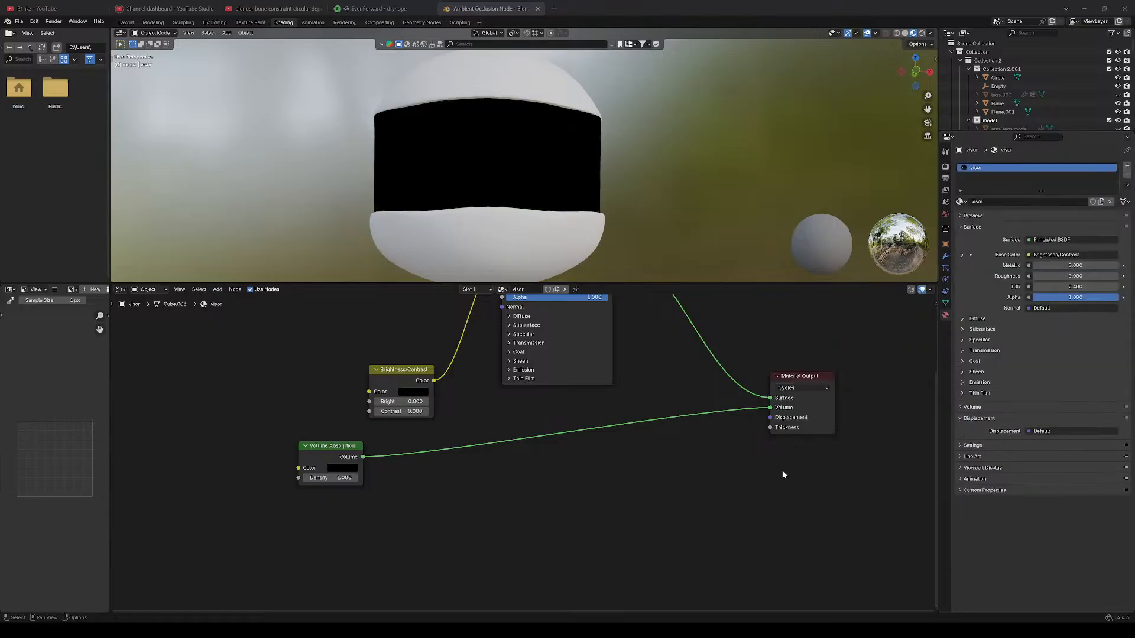
Set the Material Output node's target to All.
middle_drag(451, 204, 455, 202)
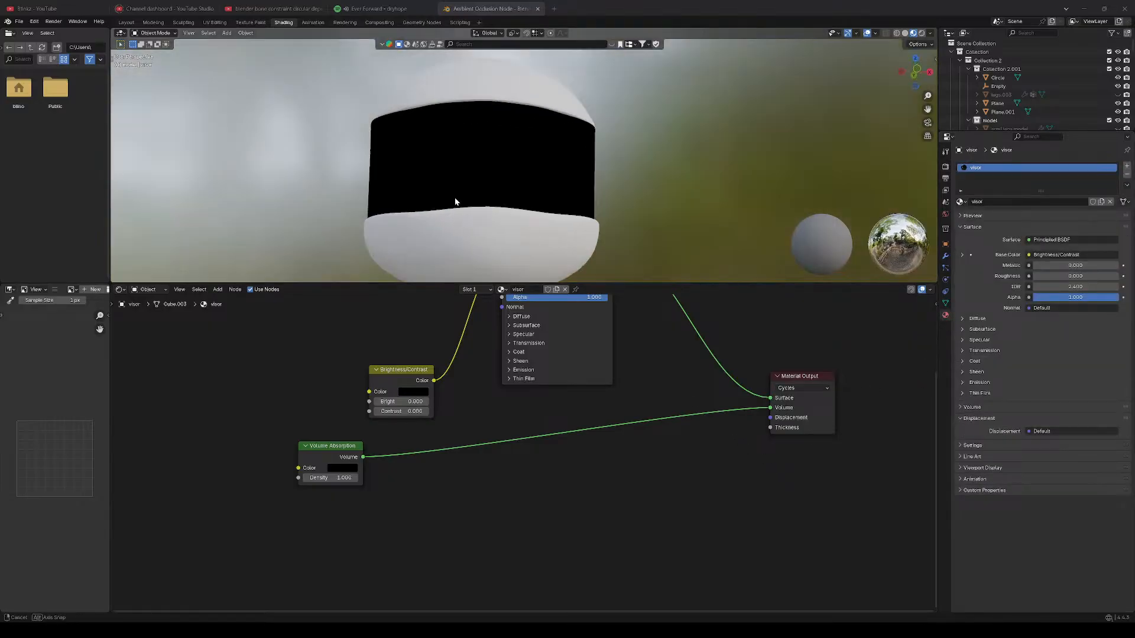
click(815, 390)
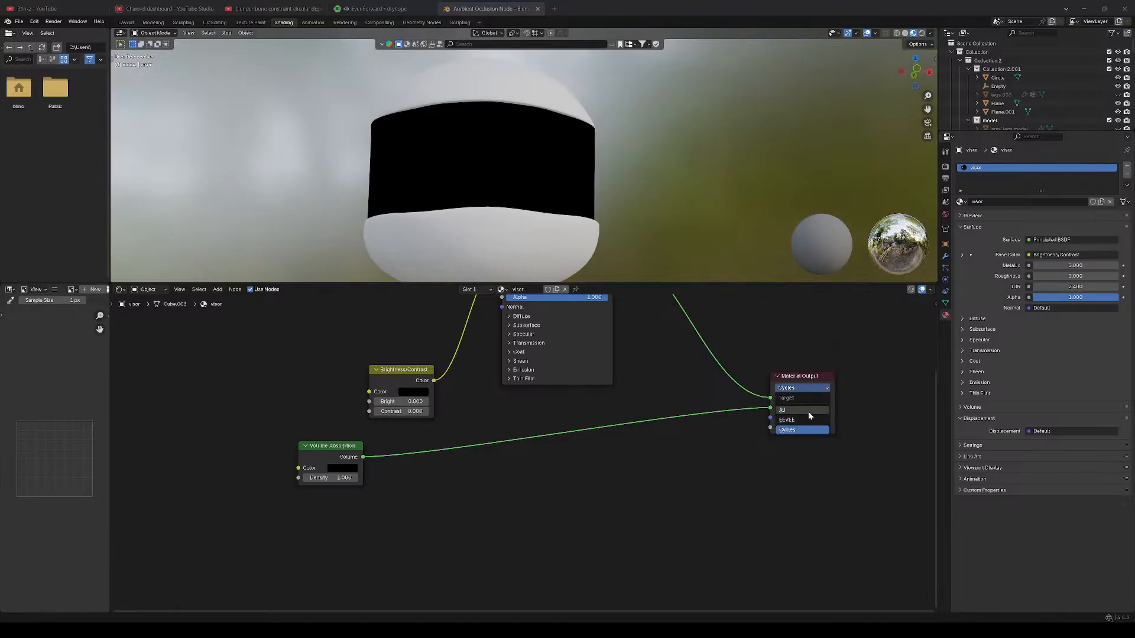
click(807, 411)
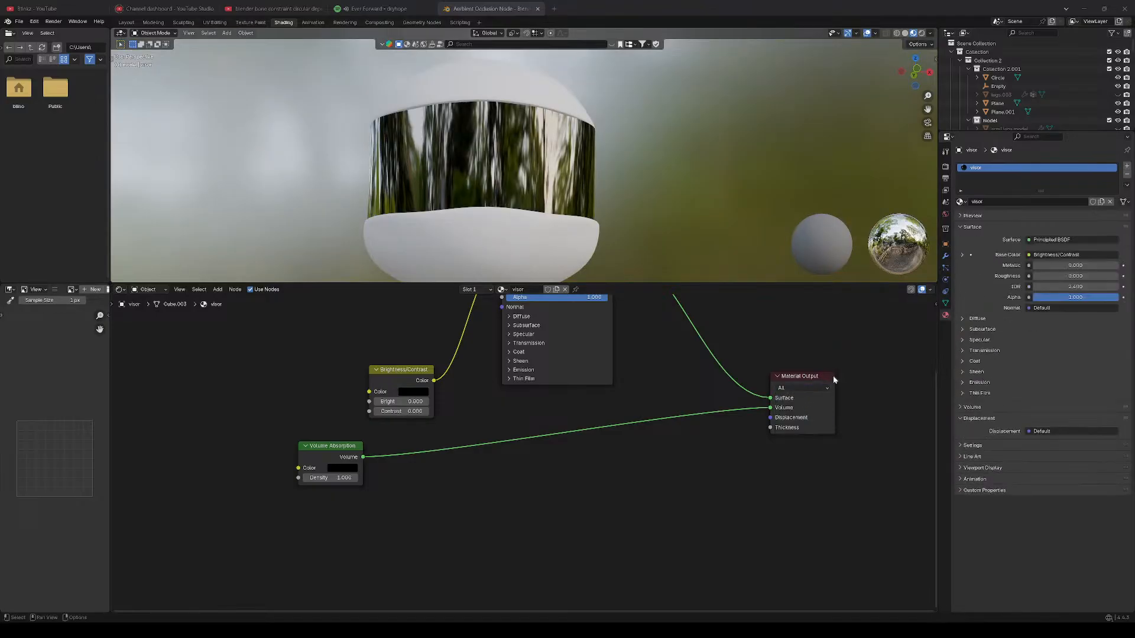
Delete the Volume Absorption node from the visor material.
scroll(591, 421, down, 1)
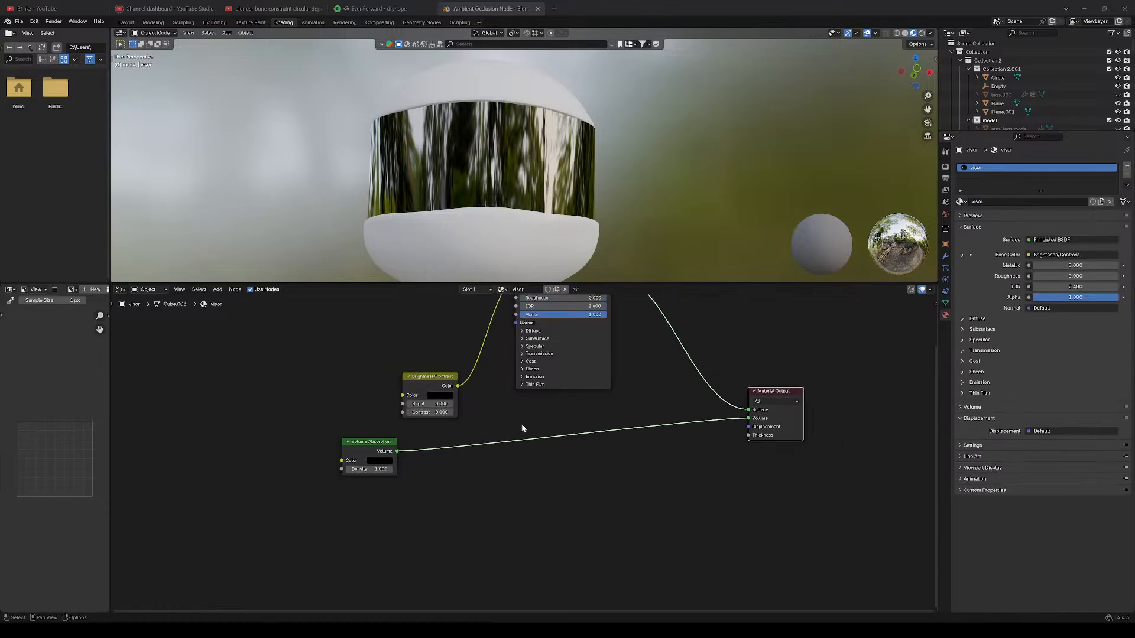
middle_drag(523, 428, 529, 443)
middle_drag(682, 480, 679, 493)
scroll(681, 493, up, 1)
click(628, 476)
scroll(619, 470, up, 1)
middle_drag(618, 467, 628, 539)
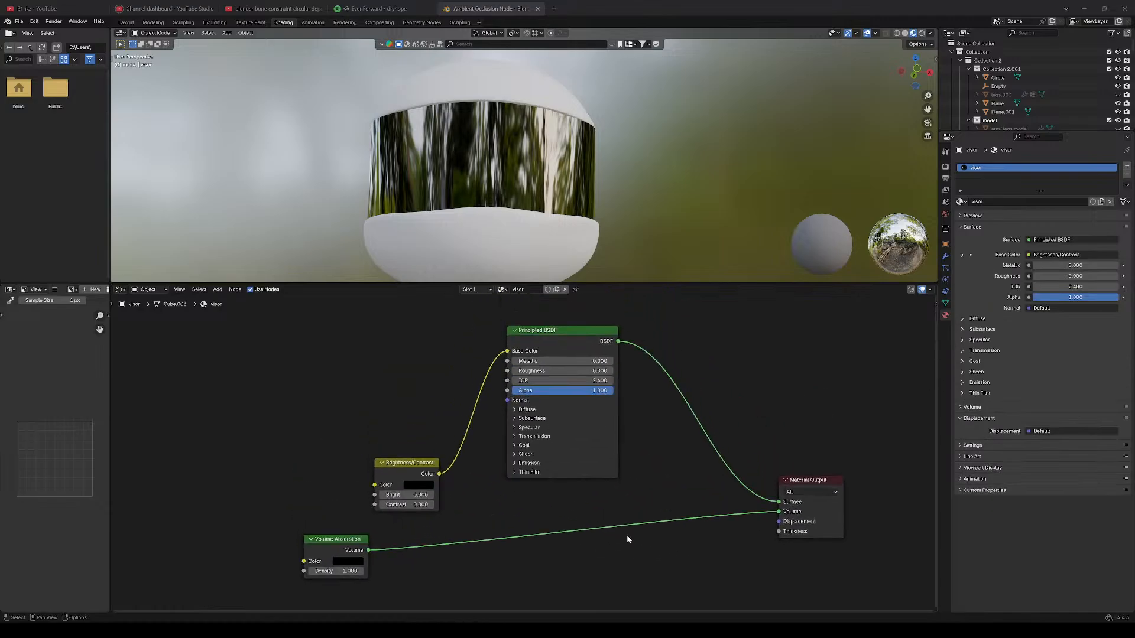
middle_drag(721, 507, 722, 447)
middle_drag(429, 483, 462, 488)
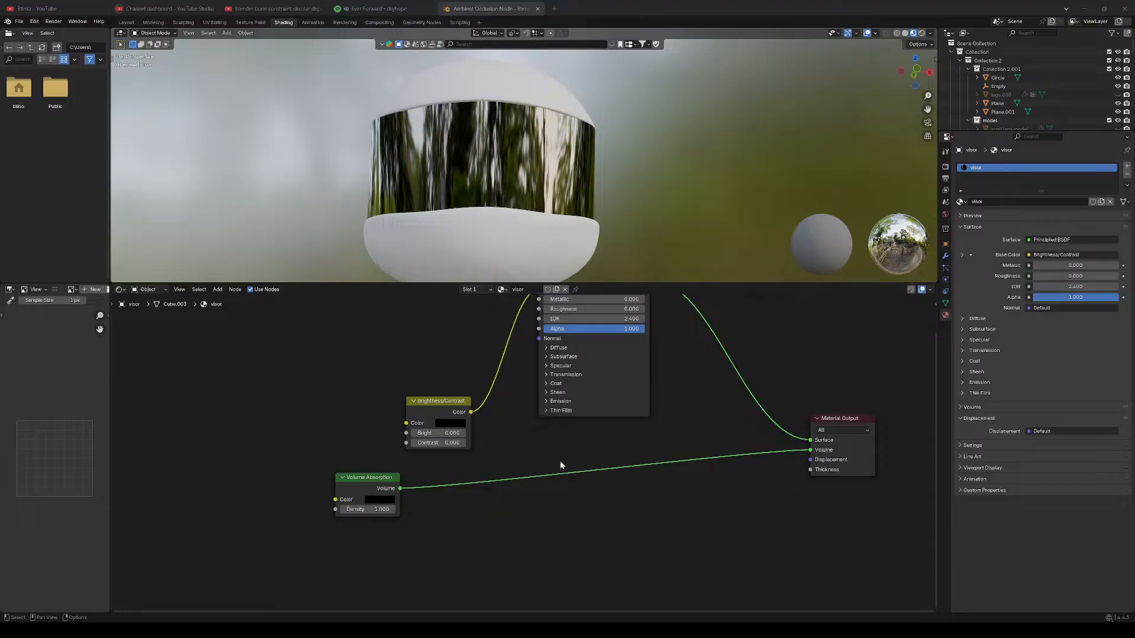
right_click(362, 471)
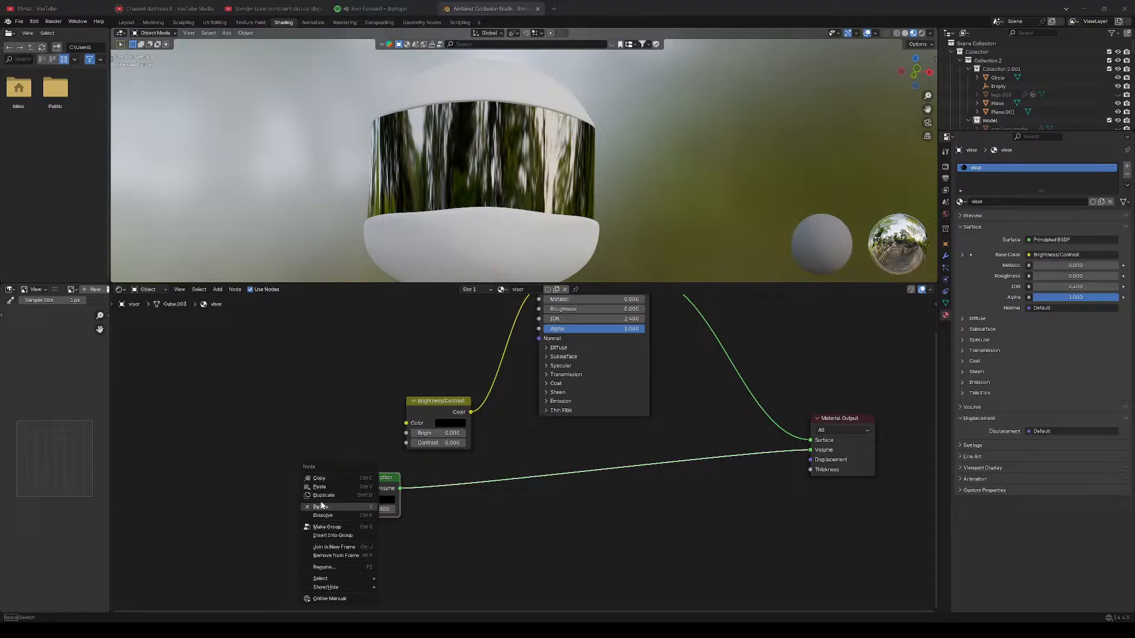
click(340, 507)
Add a Ray Portal BSDF shader node below the Brightness/Contrast node.
right_click(377, 461)
mouse_move(377, 461)
mouse_move(453, 492)
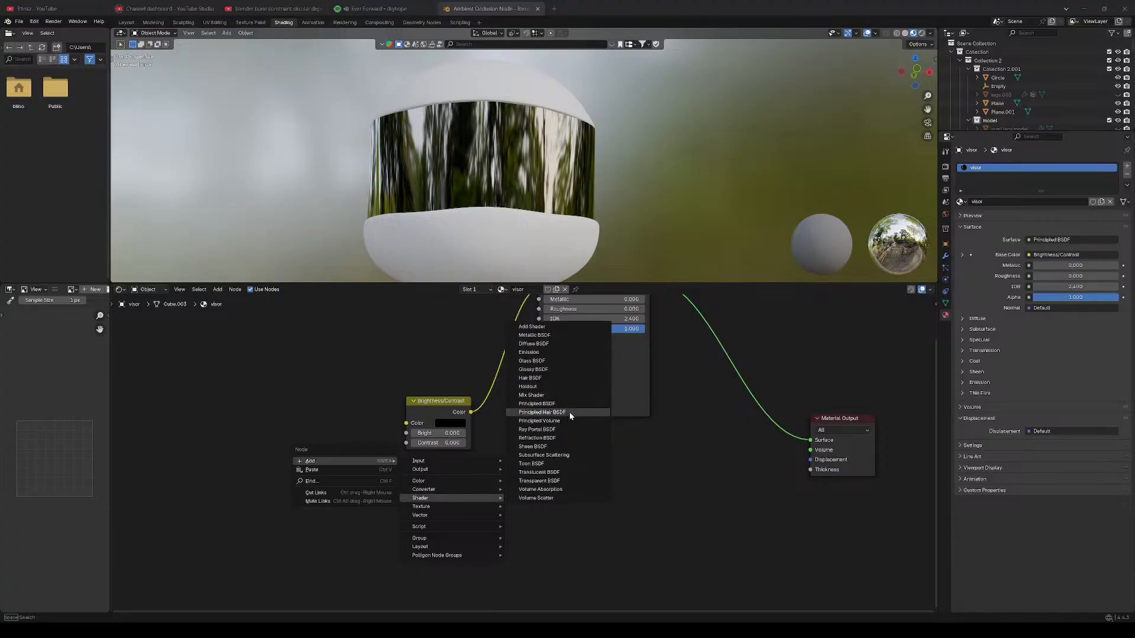
click(562, 429)
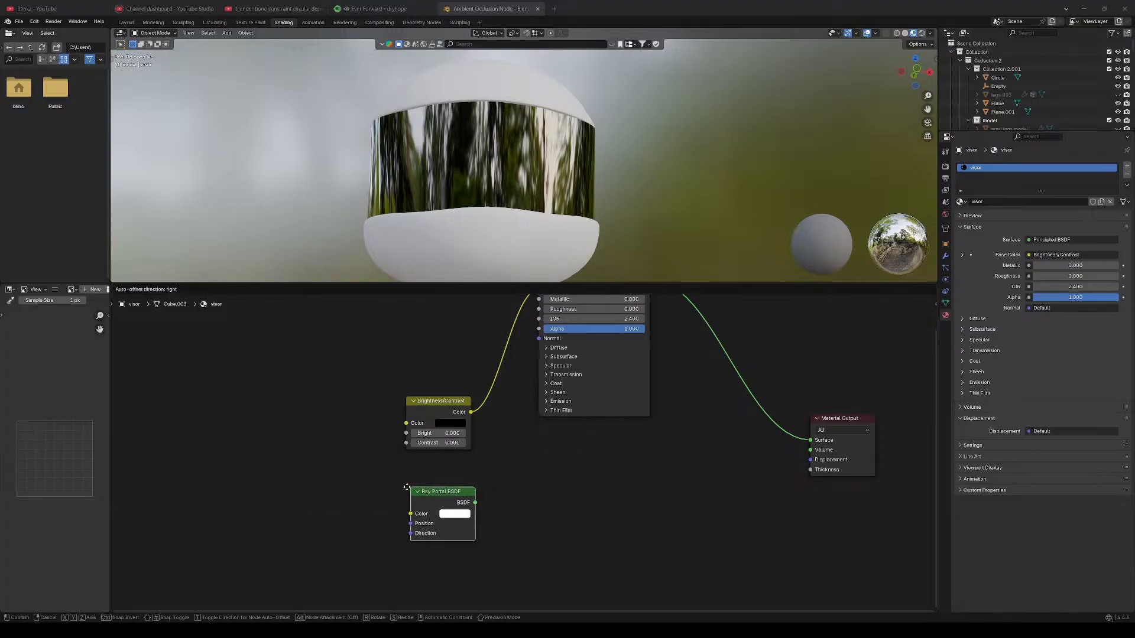
click(356, 482)
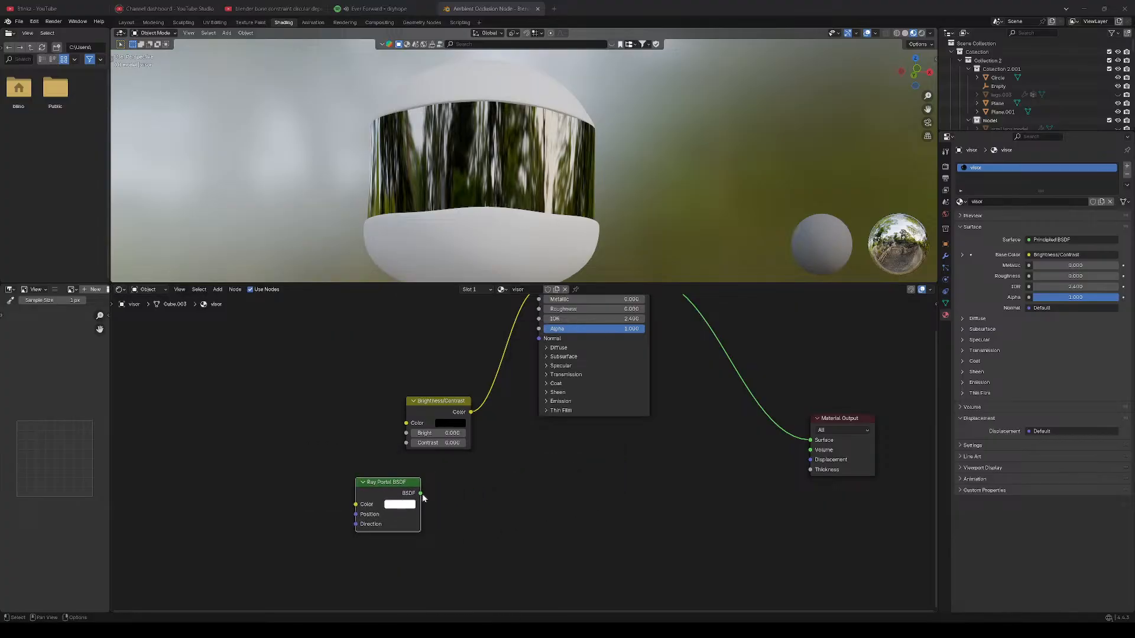
Move the Brightness/Contrast node up and to the left, and place the Ray Portal BSDF node beneath the Principled BSDF.
scroll(626, 448, down, 1)
middle_drag(626, 444, 625, 466)
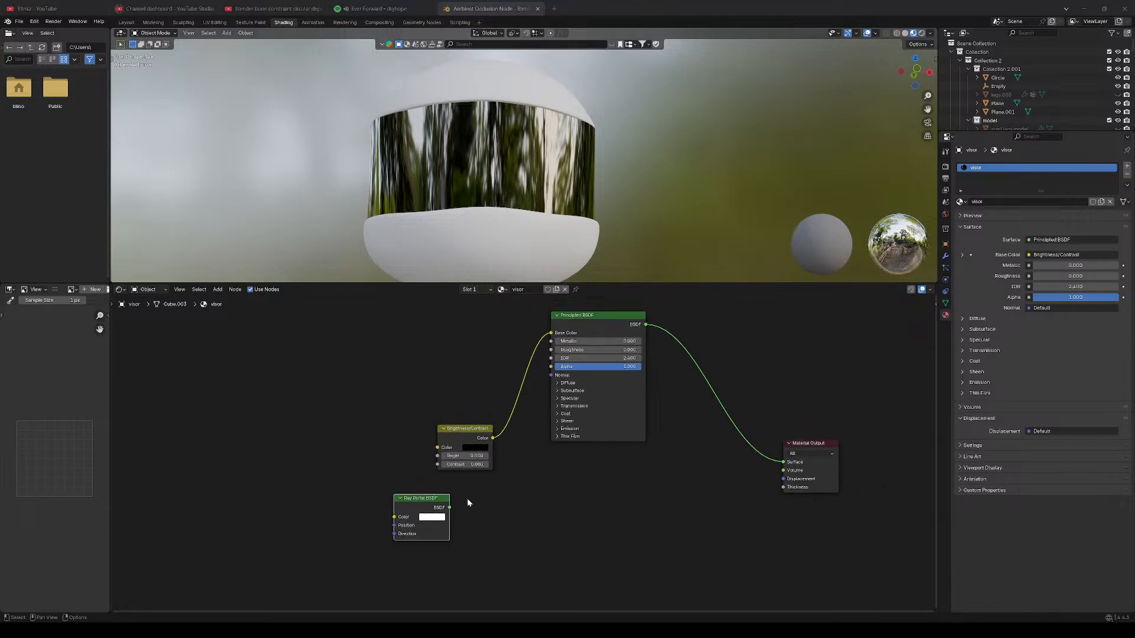
scroll(468, 502, up, 1)
middle_drag(545, 473, 536, 484)
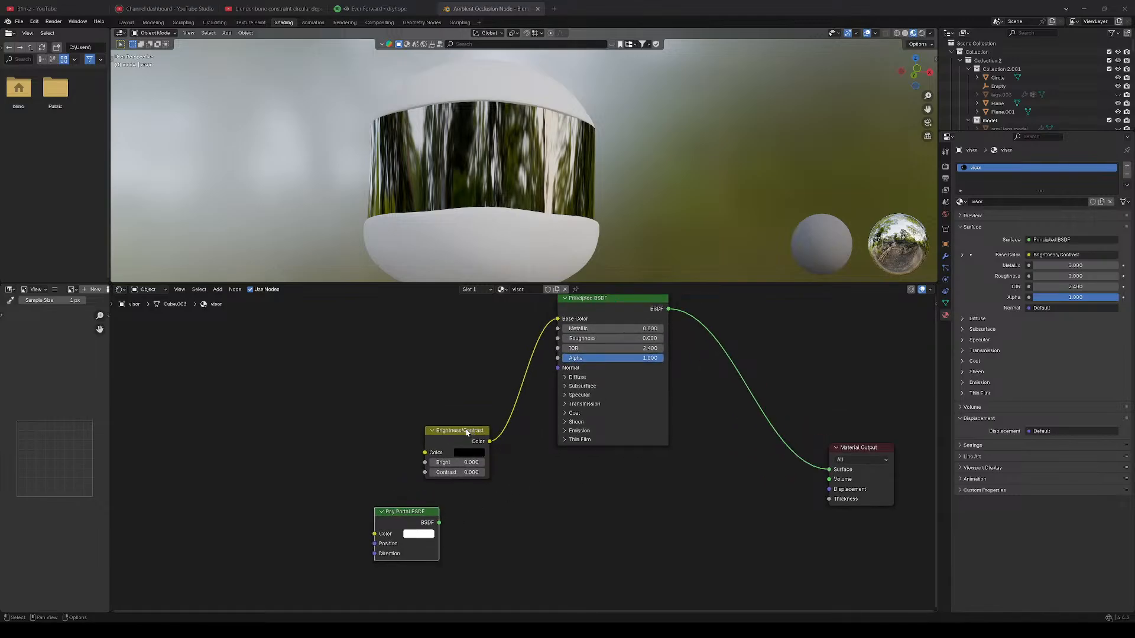
drag(467, 432, 410, 402)
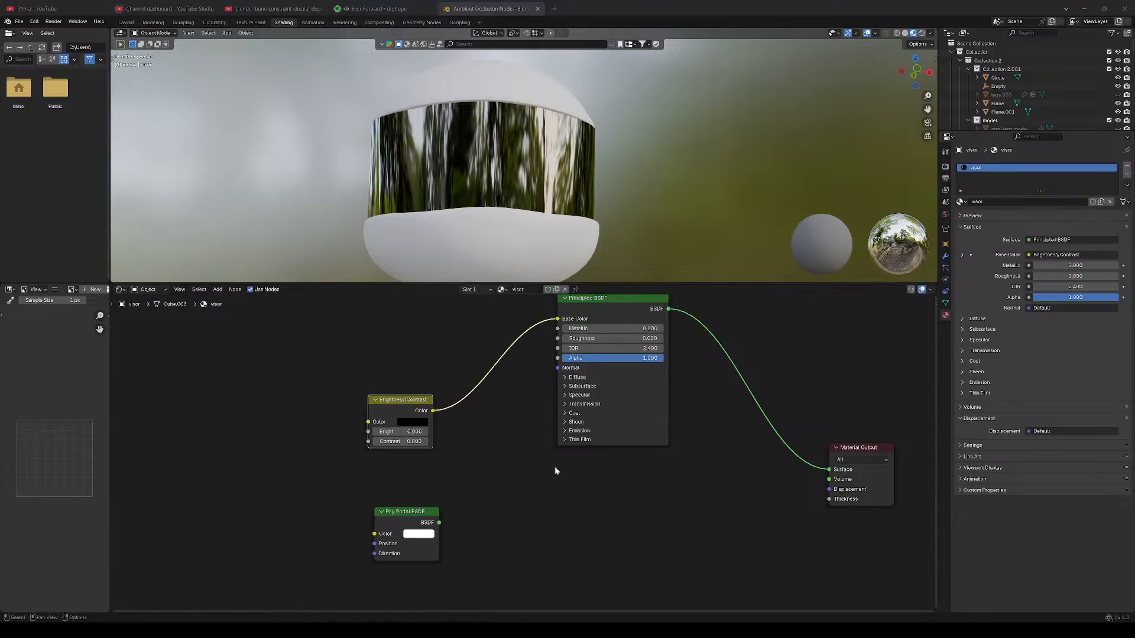
middle_drag(556, 471, 499, 487)
scroll(499, 487, down, 1)
drag(374, 520, 552, 487)
scroll(563, 491, up, 1)
middle_drag(564, 491, 568, 470)
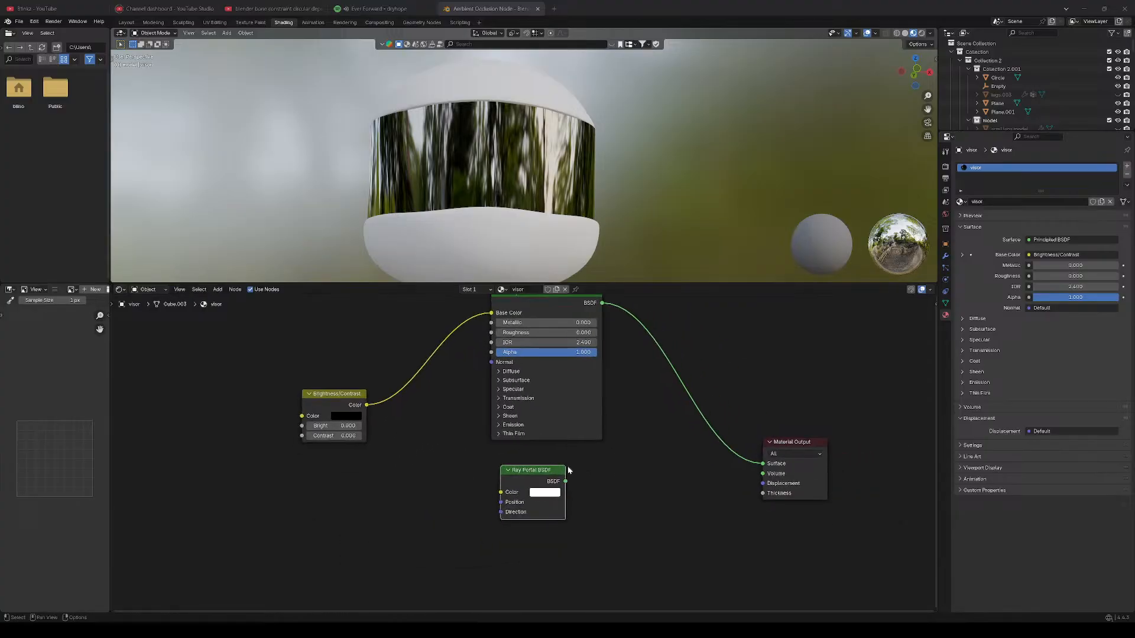
Consult the online manual page for the Ray Portal BSDF node, close it and delete the node.
right_click(535, 477)
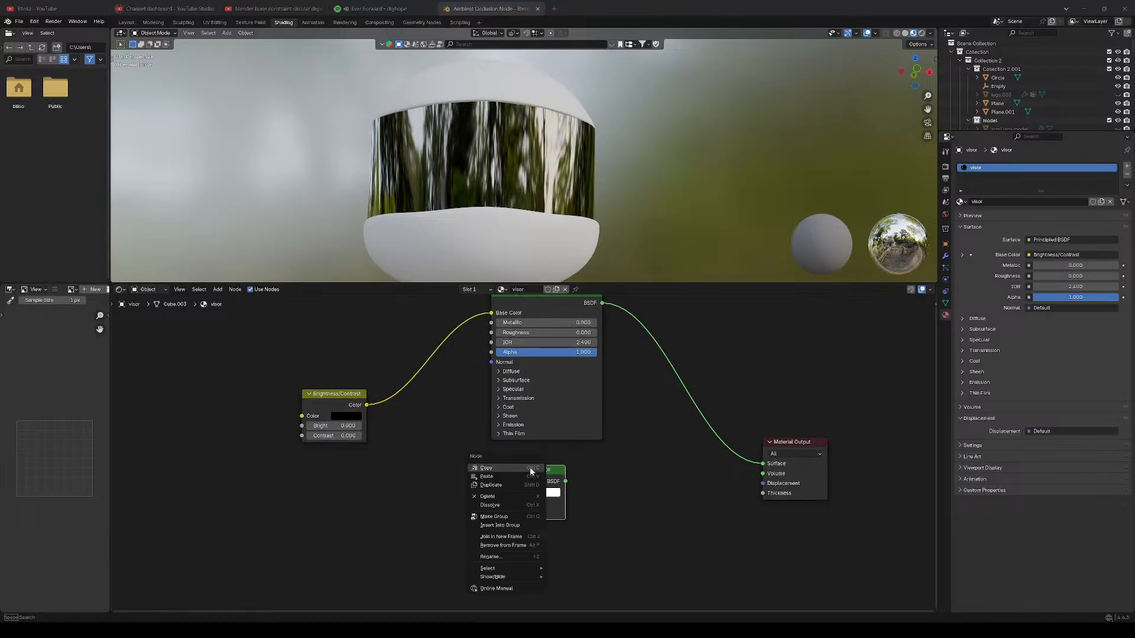
click(507, 589)
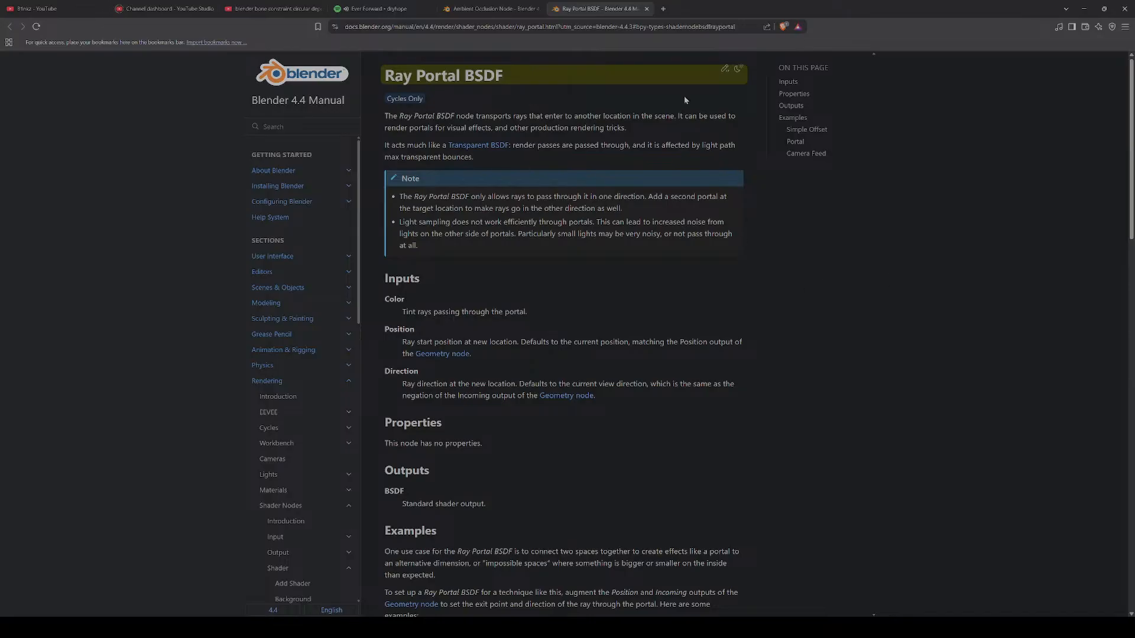
click(646, 9)
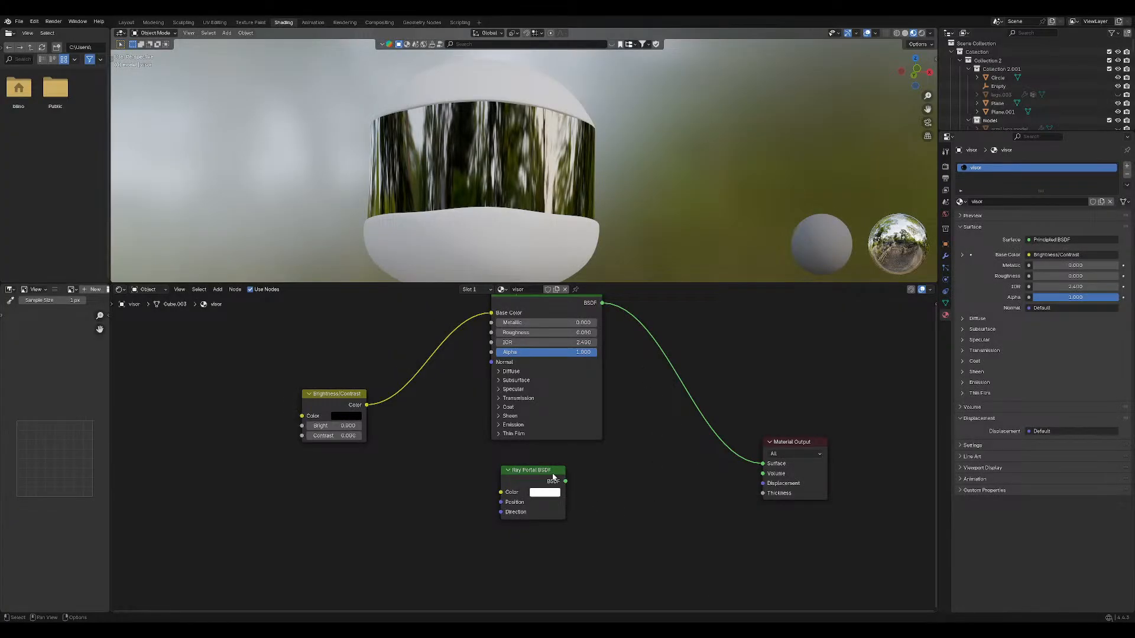
right_click(552, 474)
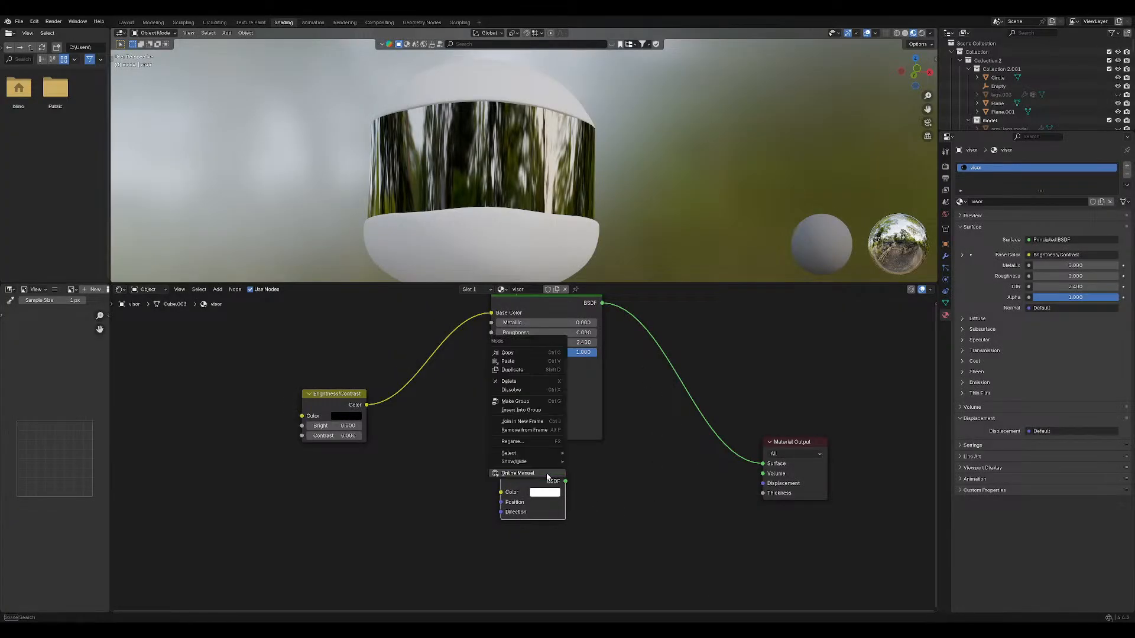
click(527, 381)
Add a Displacement vector node and connect its Displacement output to the Principled BSDF's Normal input, comparing the visor with and without the link.
right_click(407, 529)
mouse_move(422, 520)
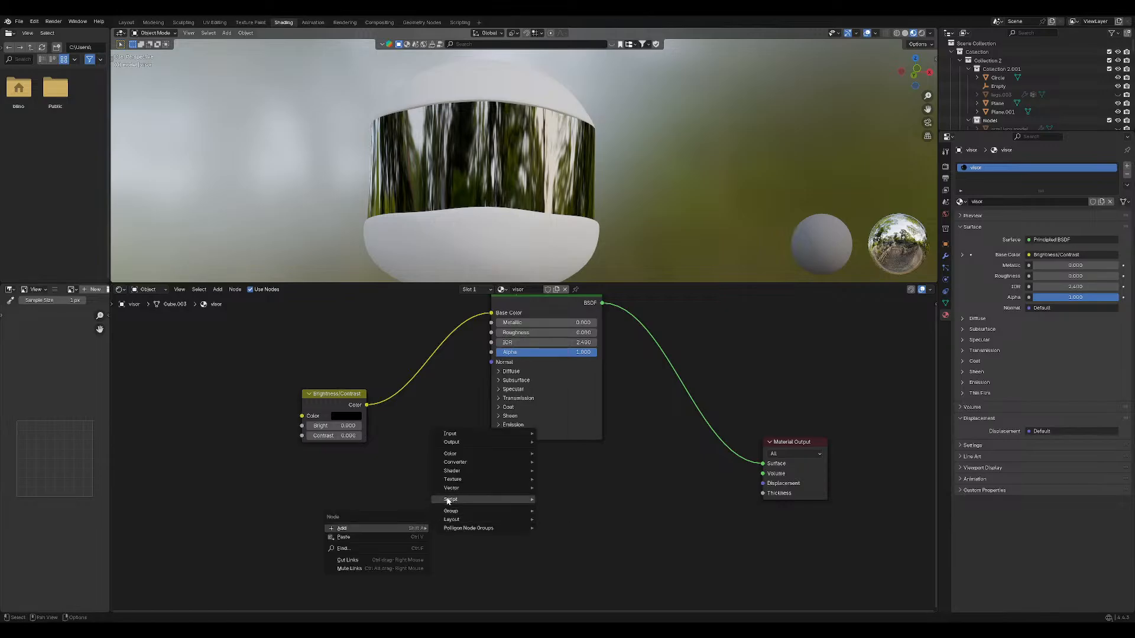
mouse_move(502, 489)
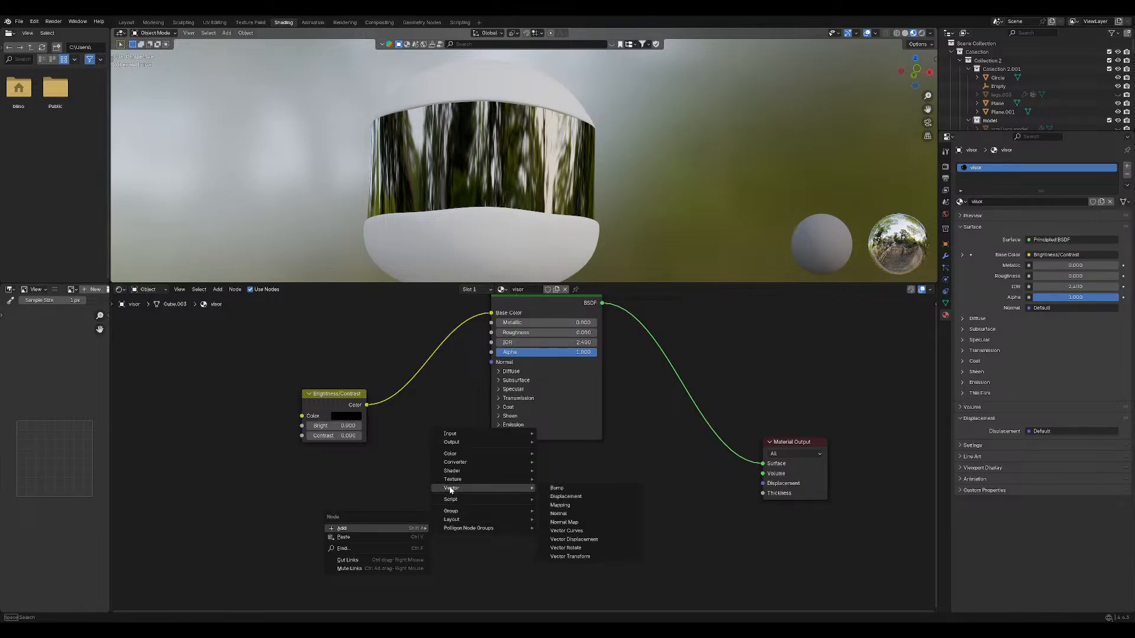
click(572, 501)
click(375, 495)
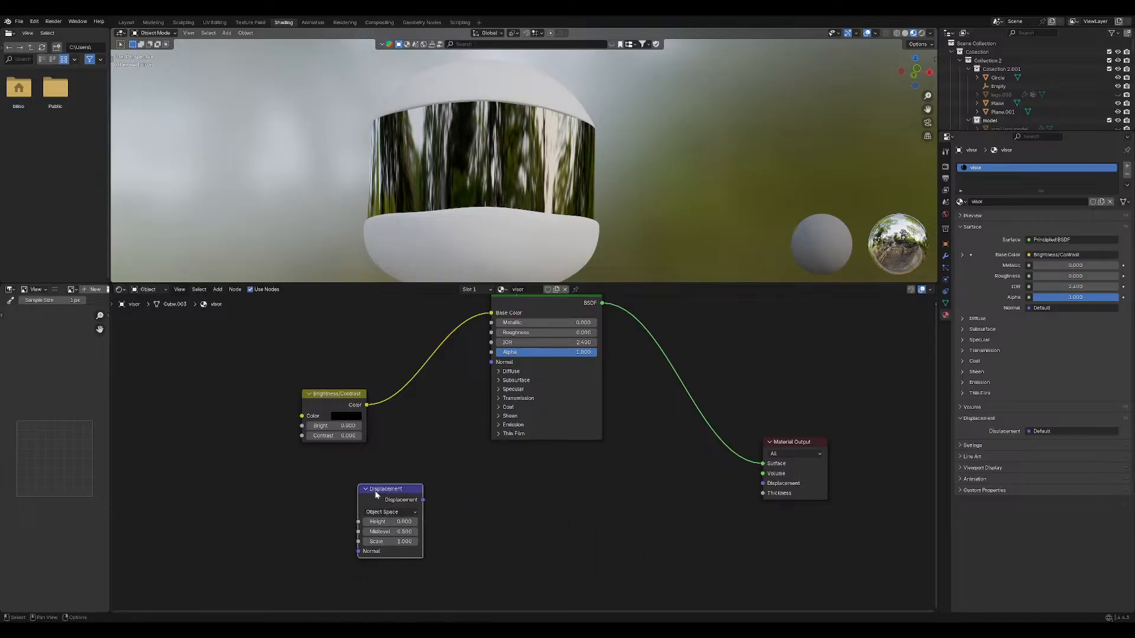
drag(423, 500, 490, 369)
middle_drag(502, 479, 524, 469)
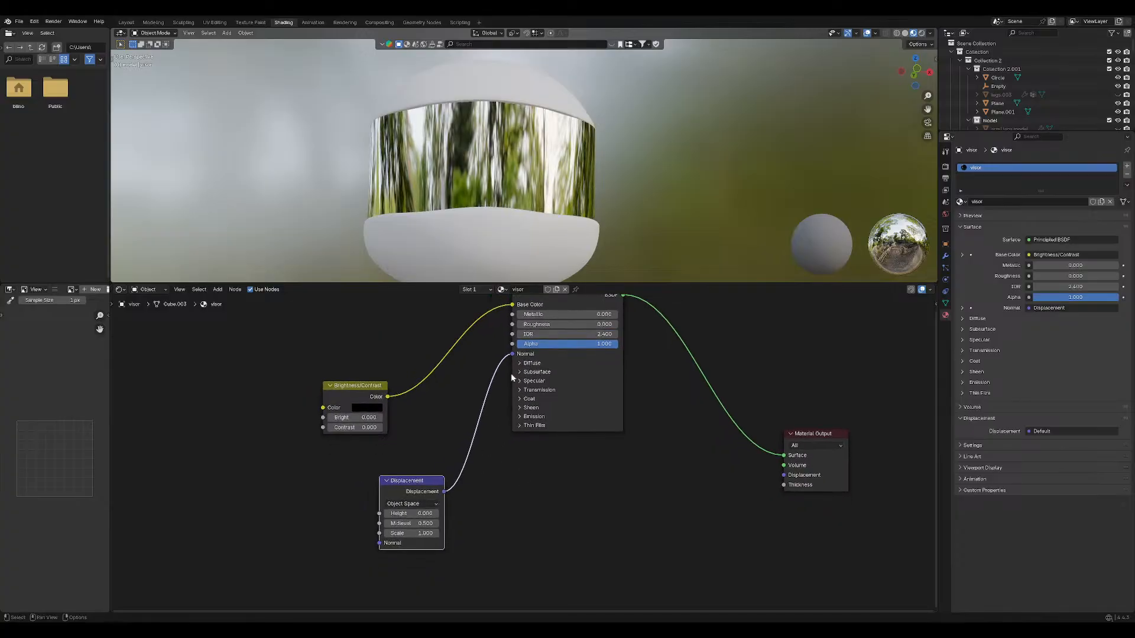
drag(512, 353, 499, 357)
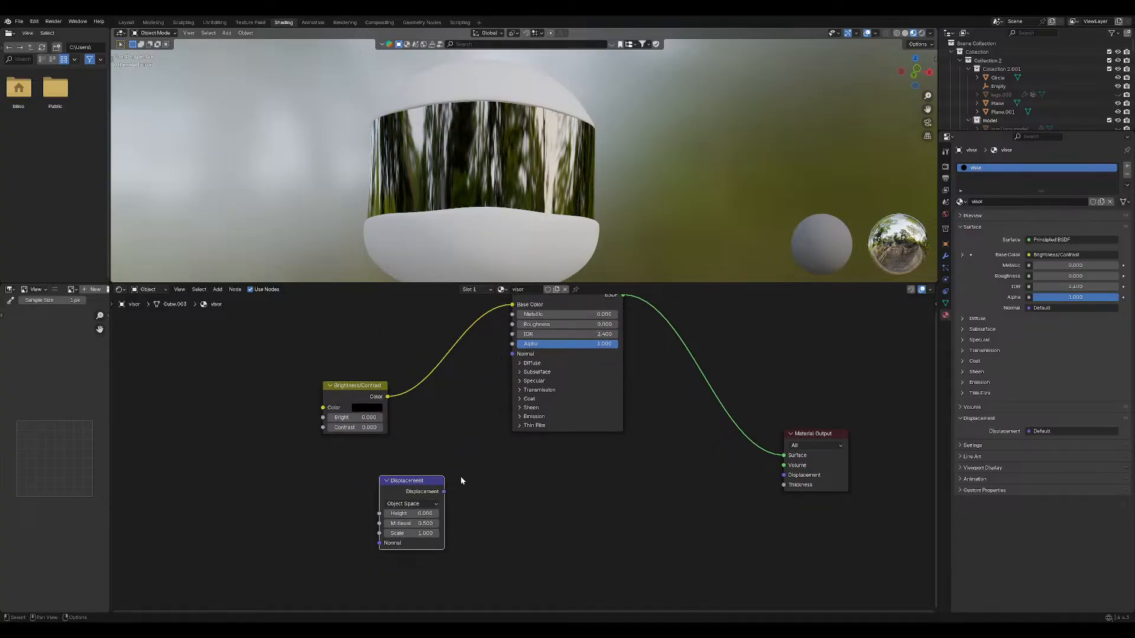
drag(444, 492, 509, 359)
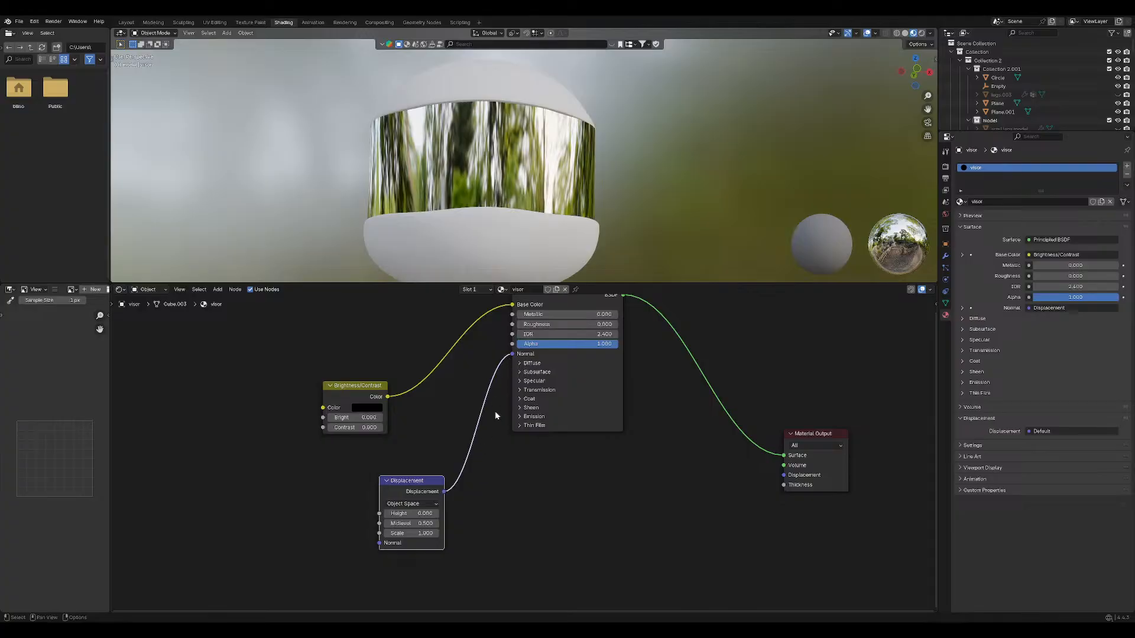
Set the Displacement node's space to World Space and test its Scale and Height by stepping the values down and up.
click(417, 504)
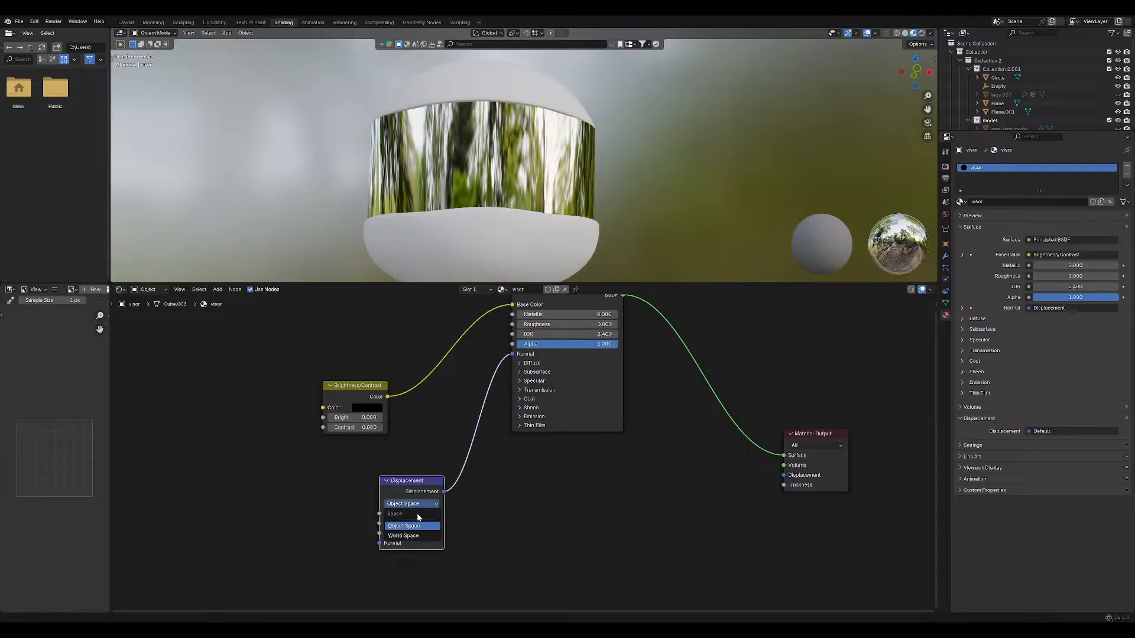
click(408, 536)
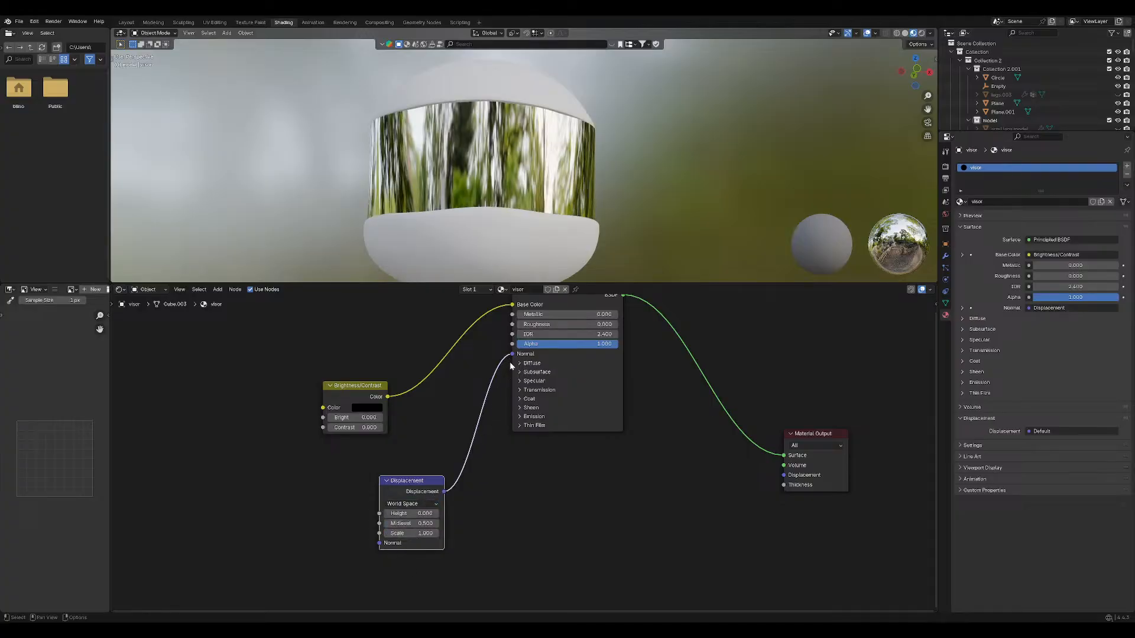
click(386, 534)
click(386, 534)
click(386, 534)
click(437, 534)
click(437, 535)
click(436, 534)
click(436, 514)
click(436, 514)
click(386, 514)
click(386, 514)
Disconnect the Displacement node from the Principled BSDF's Normal input and delete it.
drag(512, 356, 480, 371)
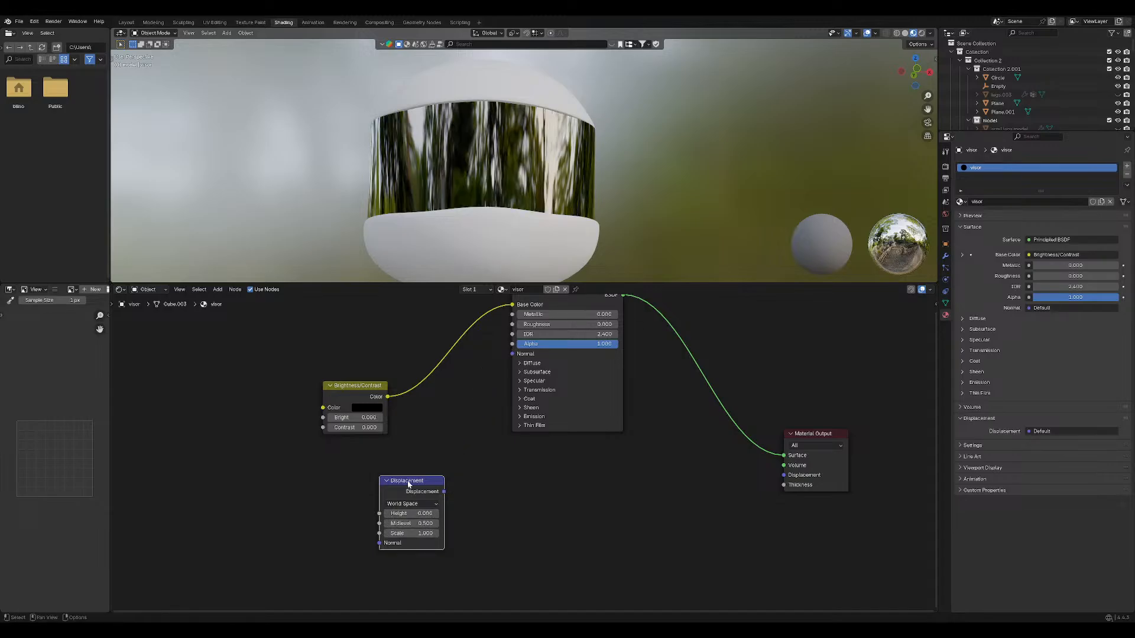
drag(411, 481, 525, 462)
right_click(524, 462)
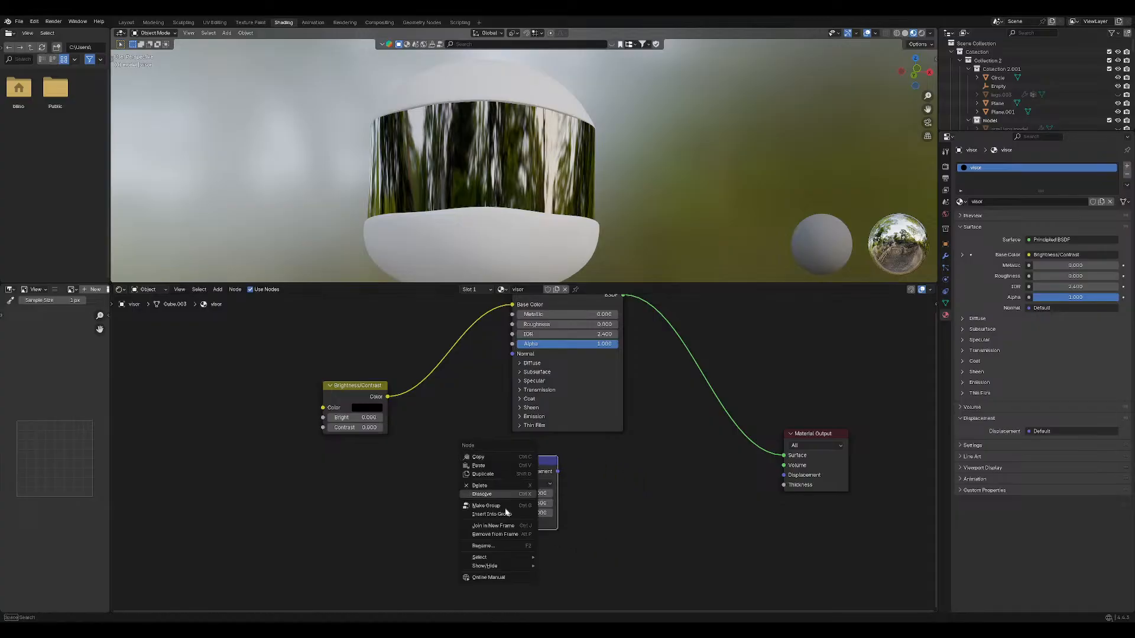
click(494, 488)
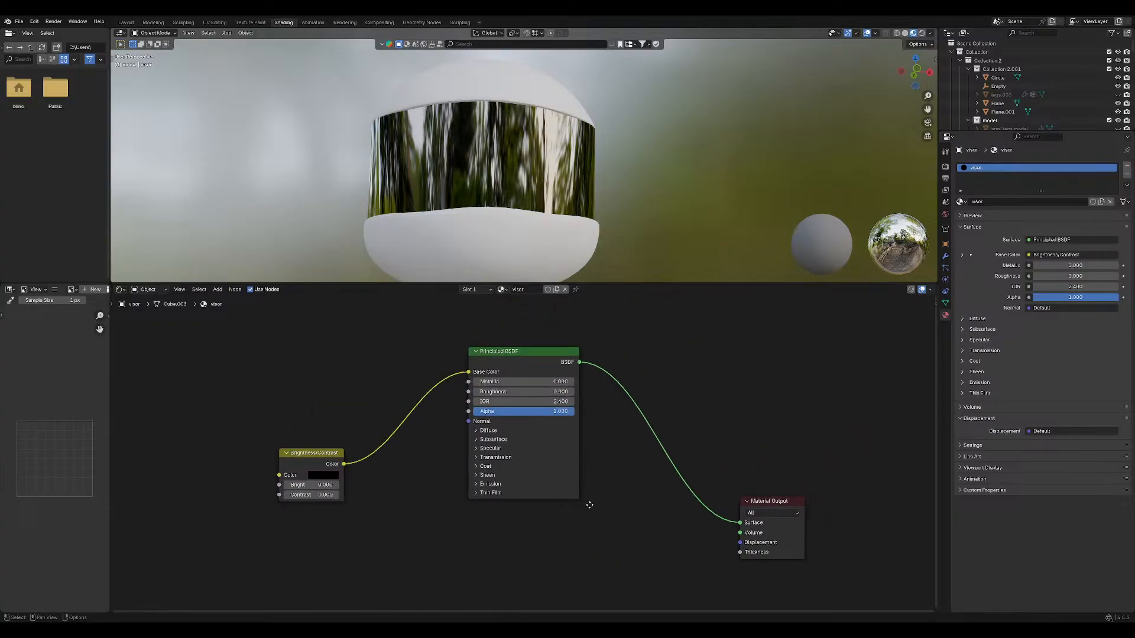
Examine the Principled BSDF's Emission, Transmission, Specular and Subsurface settings, including the Specular distribution options.
key(Home)
click(476, 485)
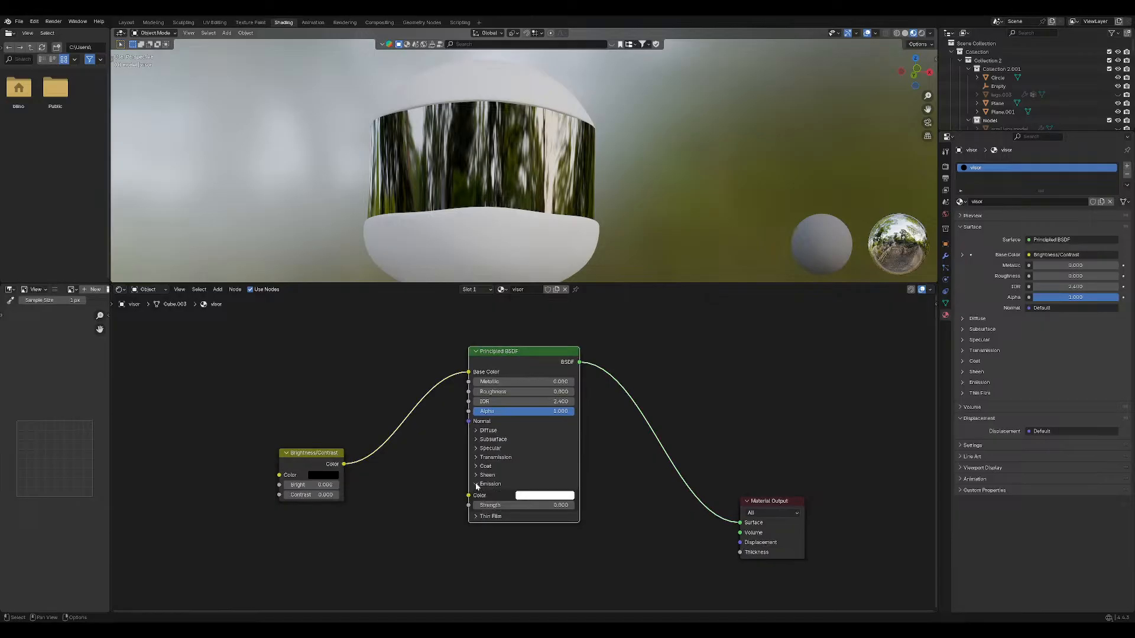
click(476, 484)
key(Home)
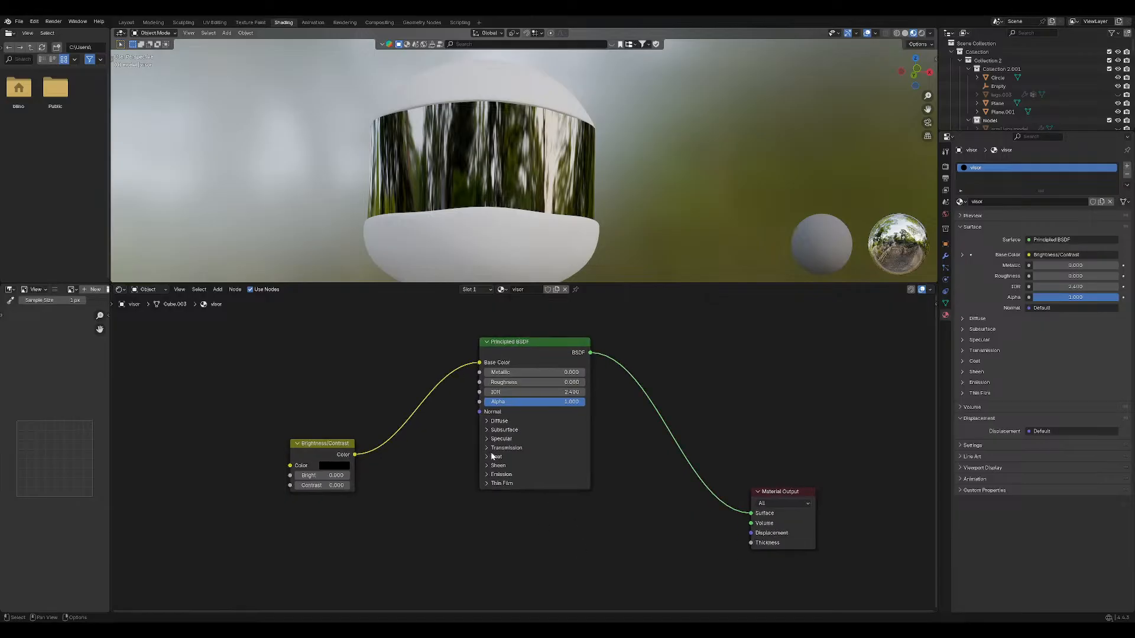
click(488, 448)
click(488, 448)
click(494, 439)
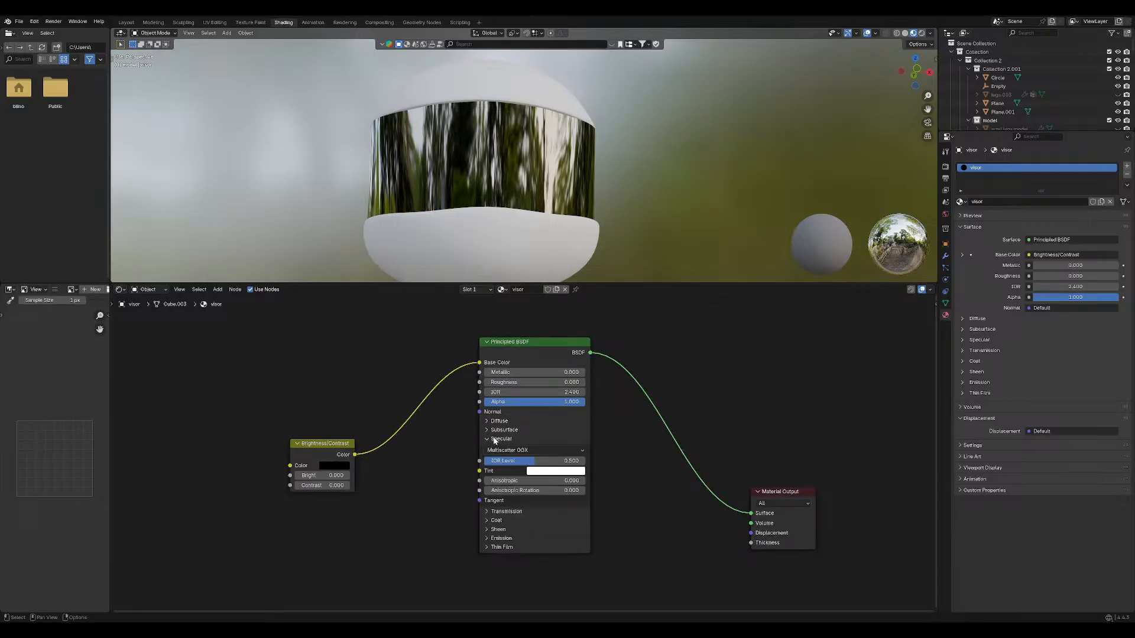
click(507, 451)
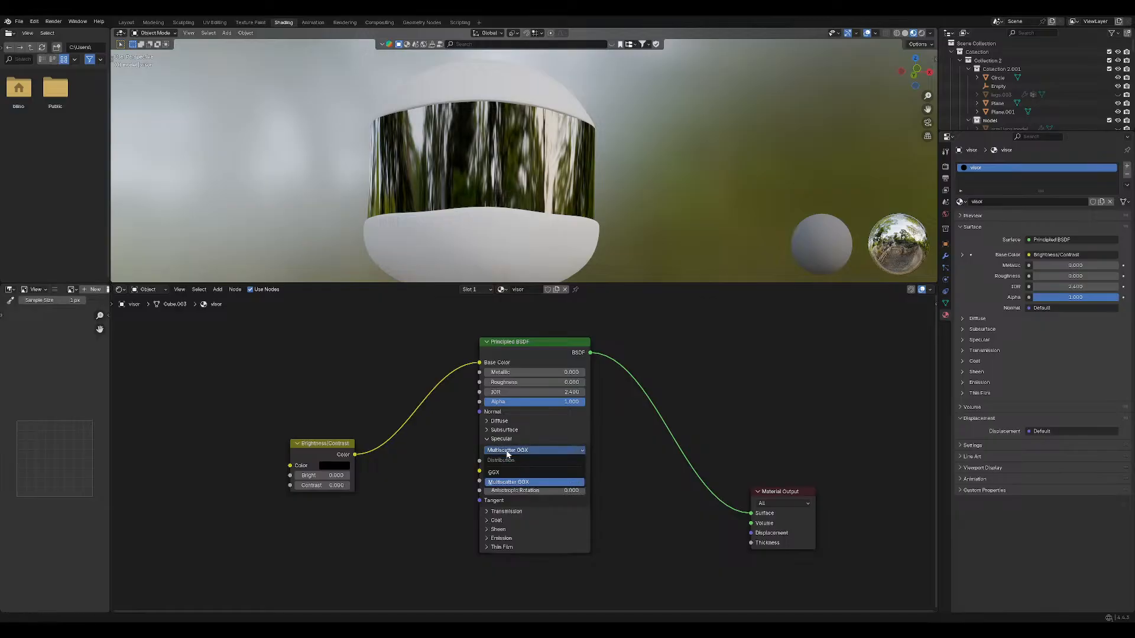
click(506, 454)
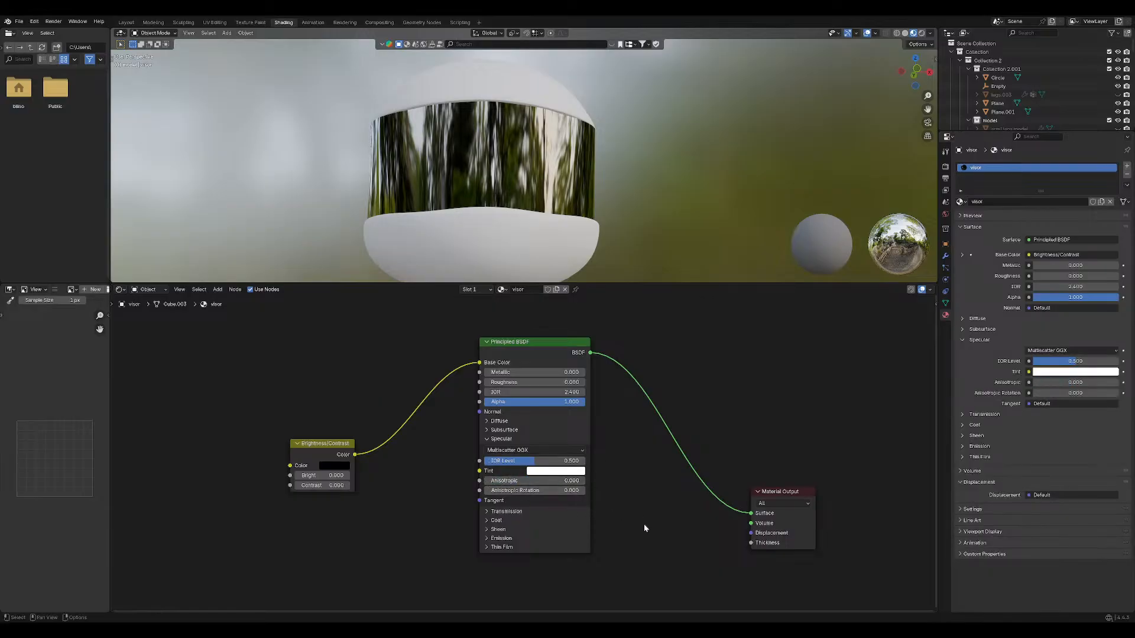
click(495, 439)
click(496, 430)
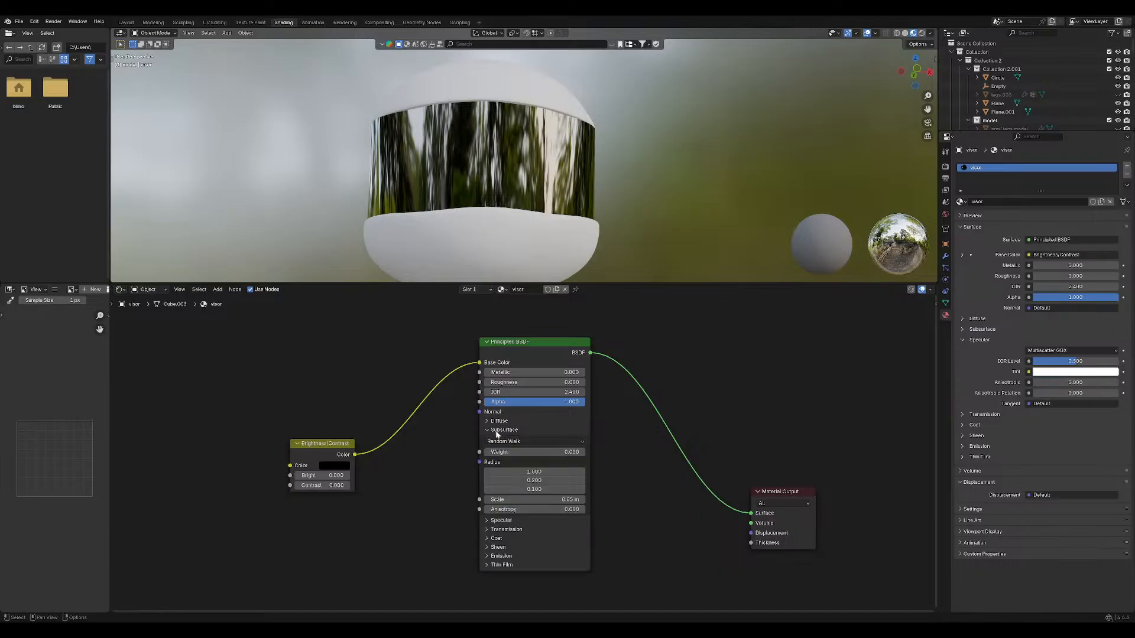
Test the Principled BSDF's Subsurface Scale by stepping it up to 0.25 m and back down to 0.05 m.
mouse_move(441, 481)
middle_down()
mouse_move(455, 459)
mouse_move(421, 471)
middle_up()
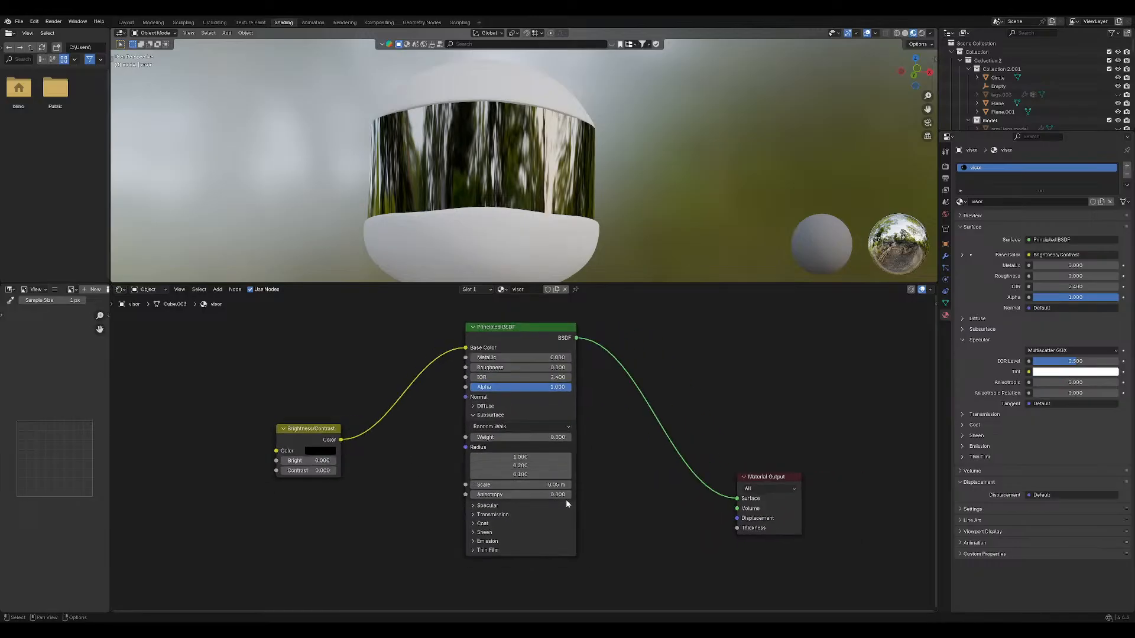
click(568, 484)
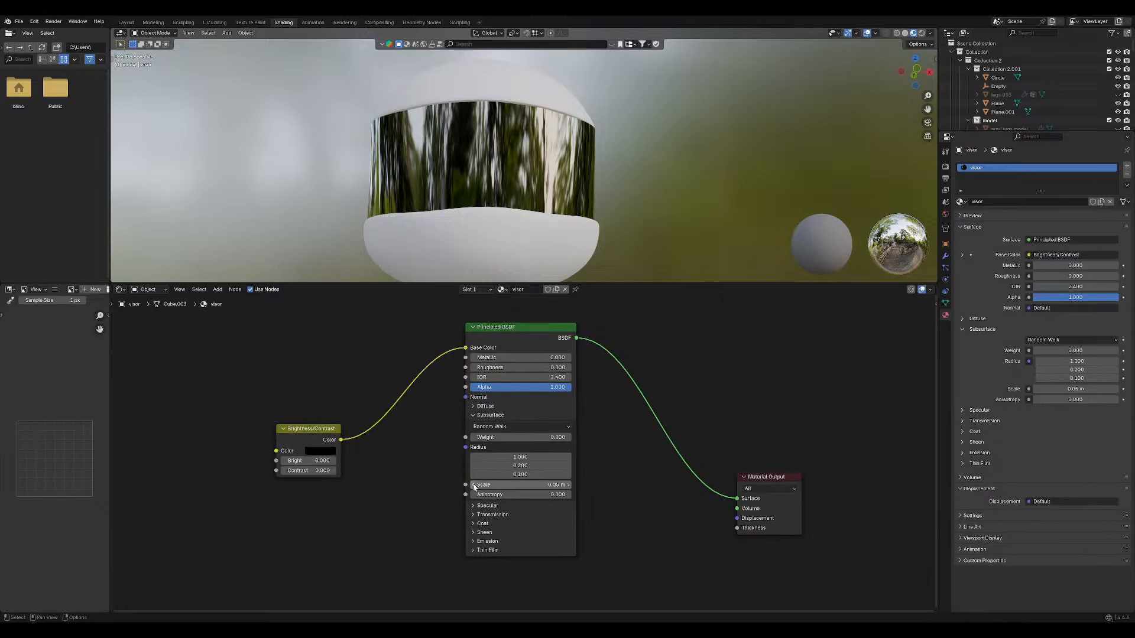
click(569, 486)
click(569, 486)
click(569, 486)
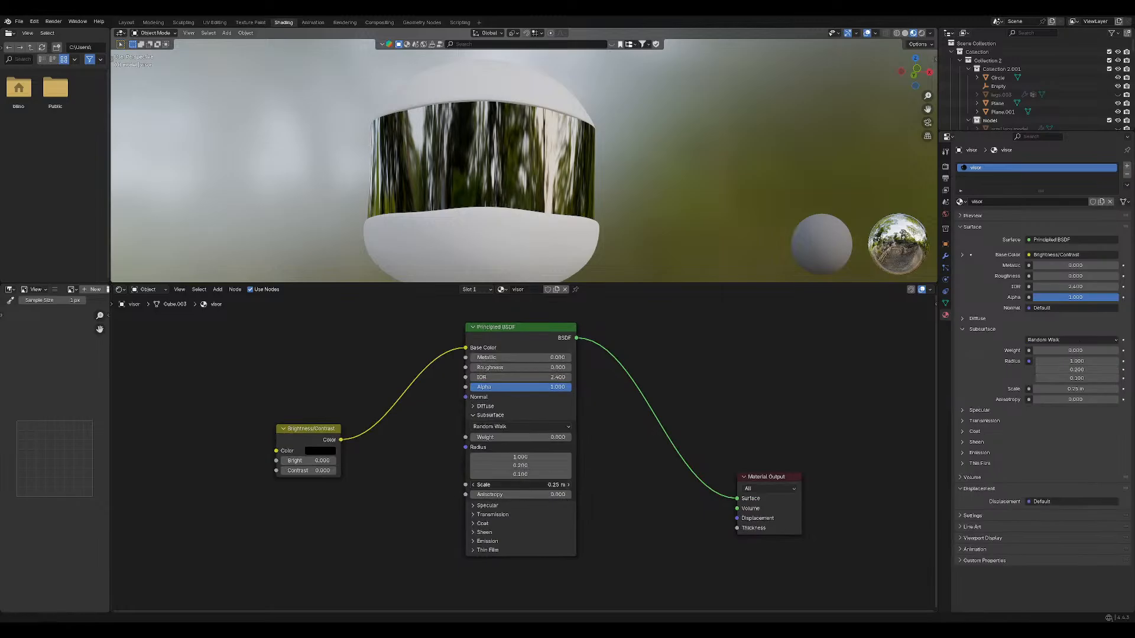
click(474, 485)
click(474, 485)
click(474, 485)
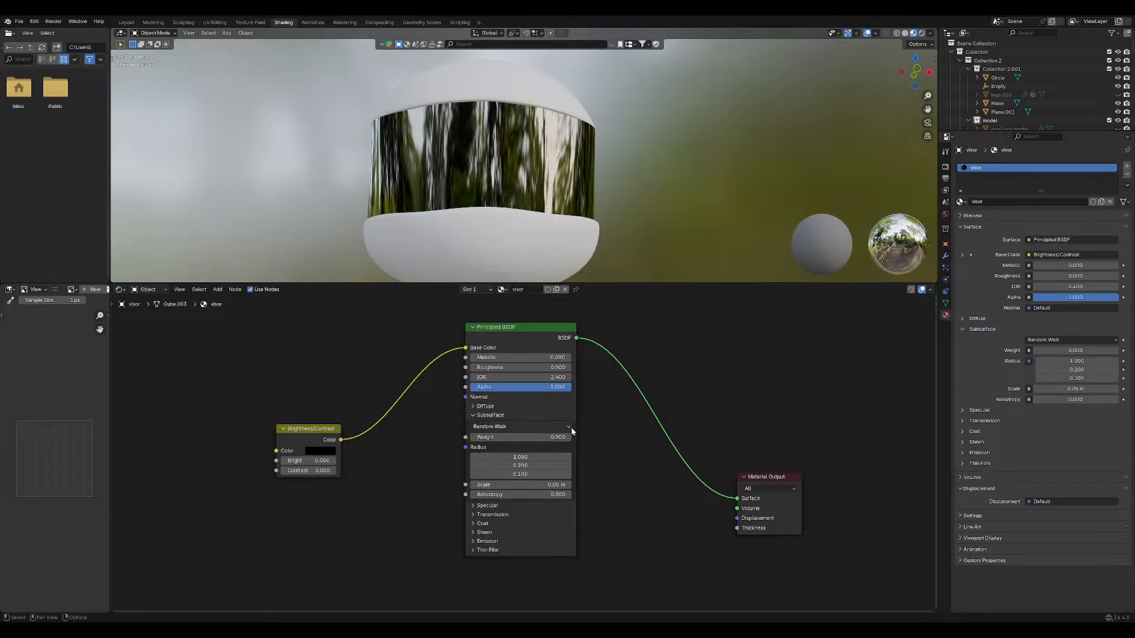
Collapse the Principled BSDF's Subsurface settings and expand its Diffuse settings.
drag(513, 439, 512, 442)
click(529, 446)
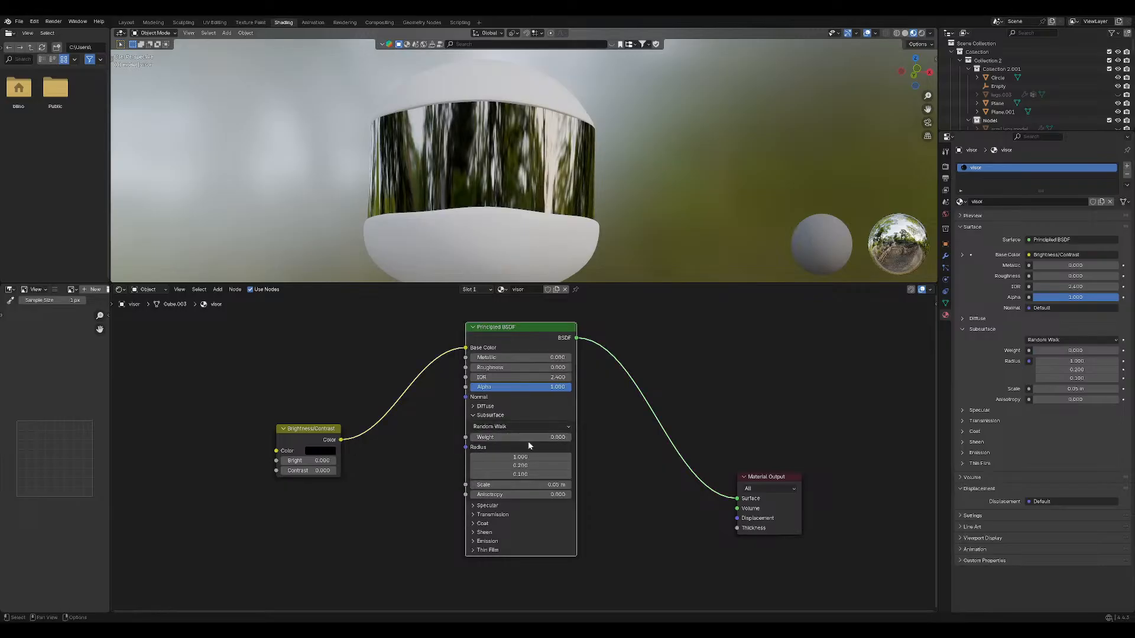
click(488, 415)
click(486, 406)
scroll(409, 485, down, 1)
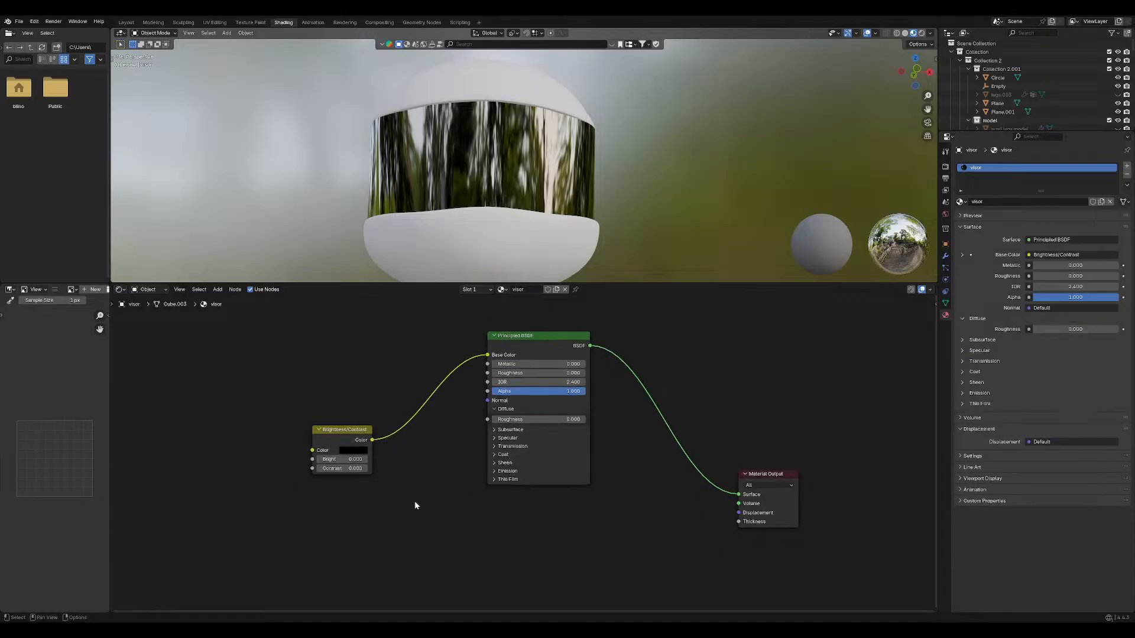
Add a Diffuse BSDF shader node and place it just below the Brightness/Contrast node.
right_click(413, 504)
mouse_move(415, 505)
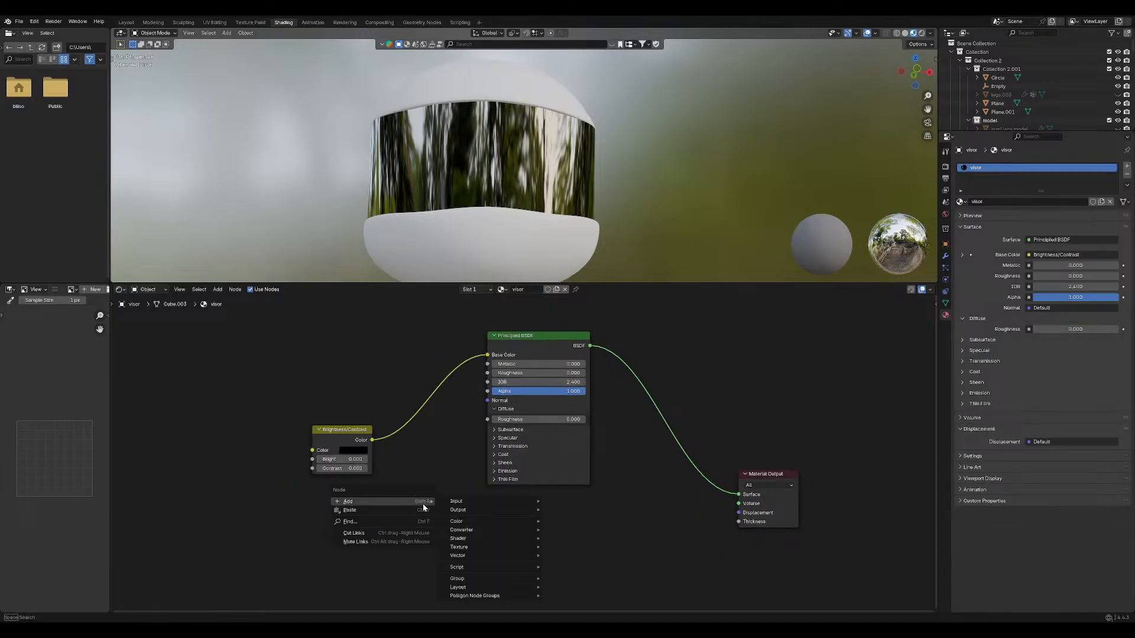
mouse_move(467, 538)
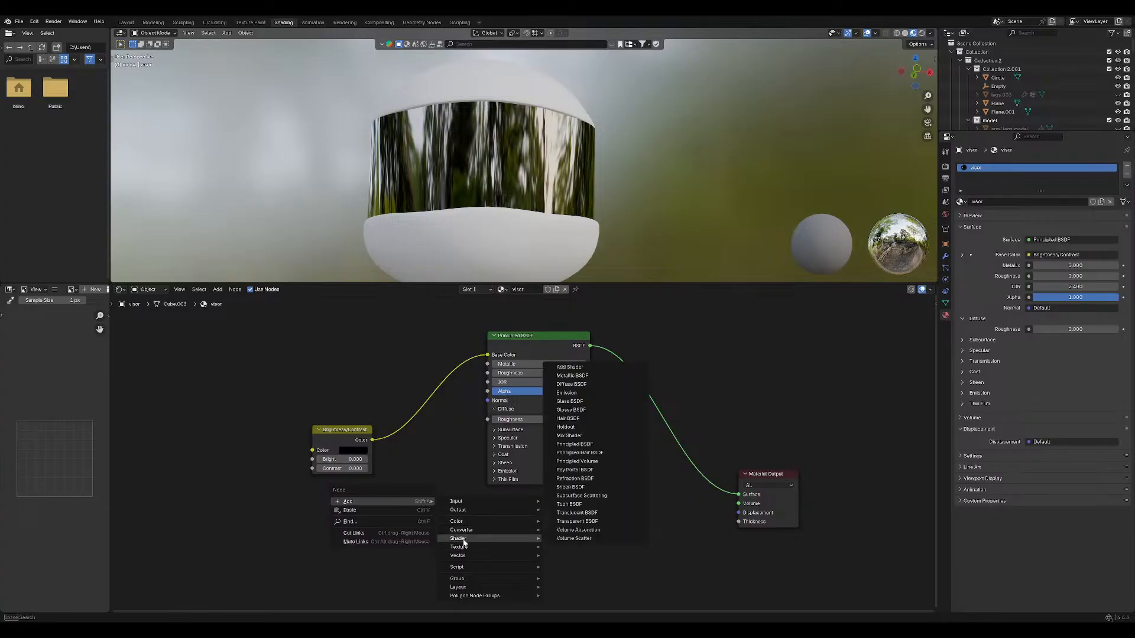
click(583, 384)
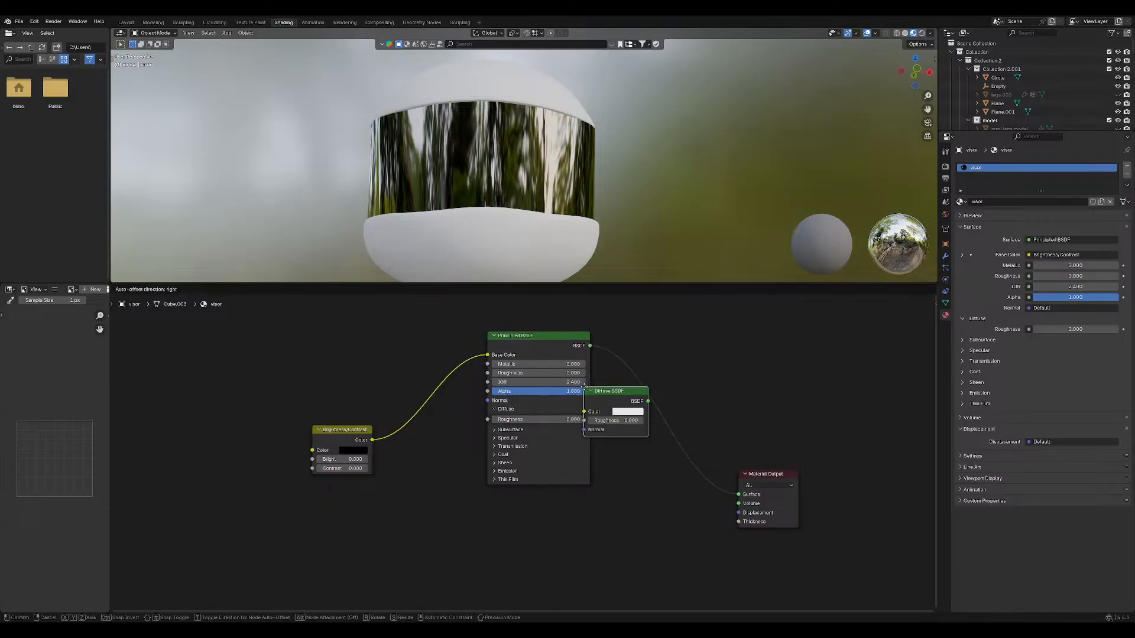
click(393, 500)
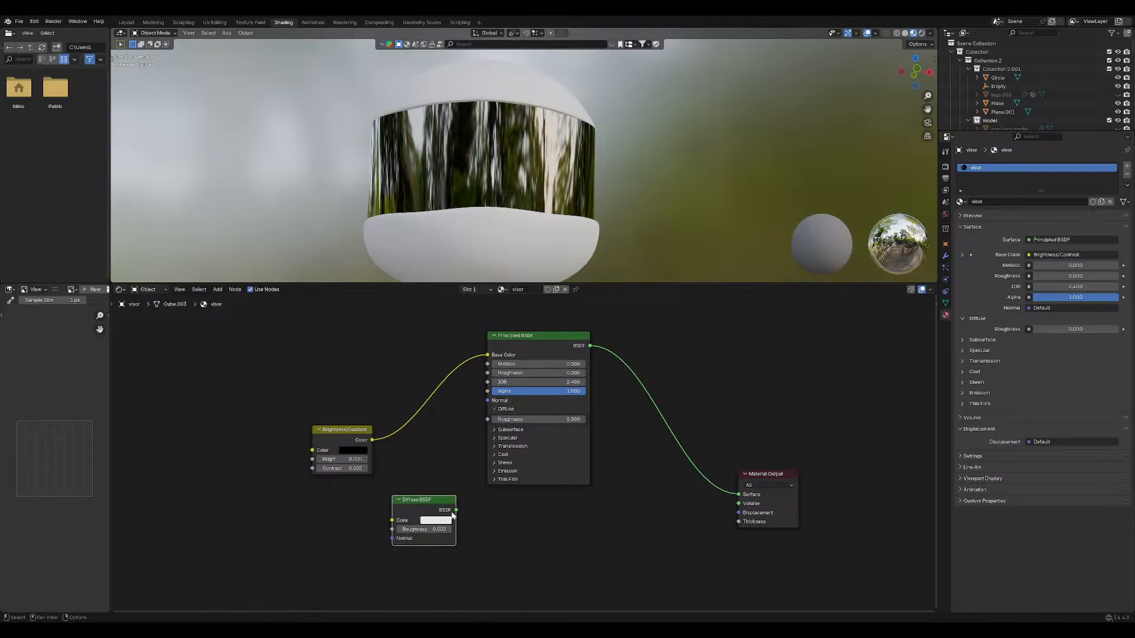
Try linking the Diffuse BSDF's output and Roughness sockets, repositioning the node between the Principled BSDF and the Material Output.
mouse_move(456, 510)
mouse_down()
mouse_move(487, 401)
mouse_move(490, 435)
mouse_move(476, 421)
mouse_move(469, 498)
mouse_up()
drag(393, 529, 306, 517)
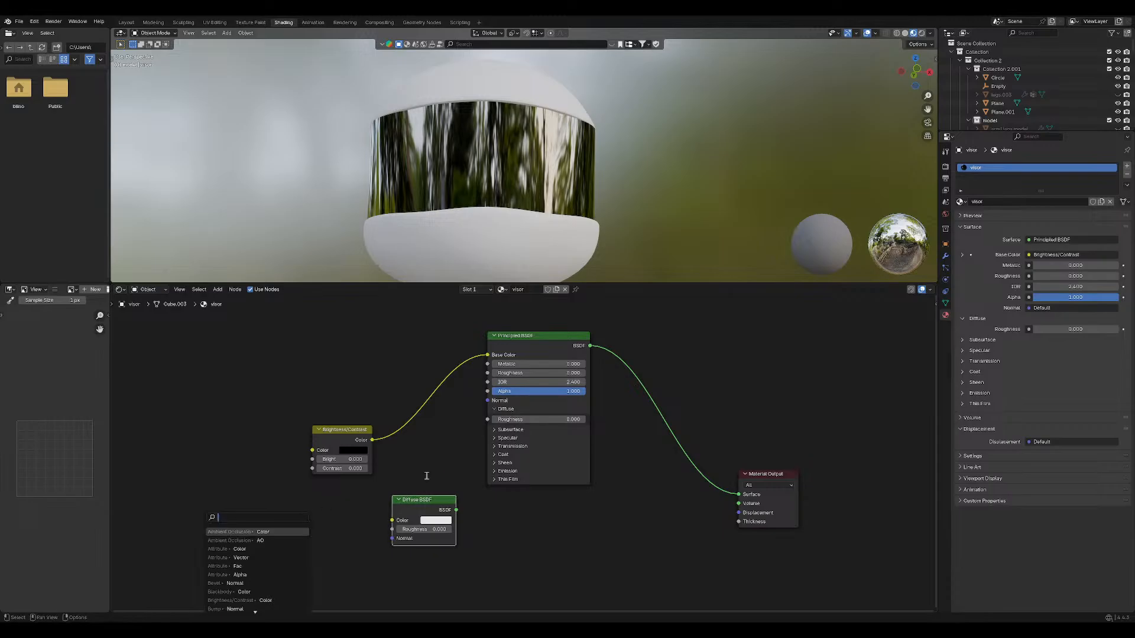
key(Escape)
scroll(621, 430, down, 1)
scroll(570, 443, up, 2)
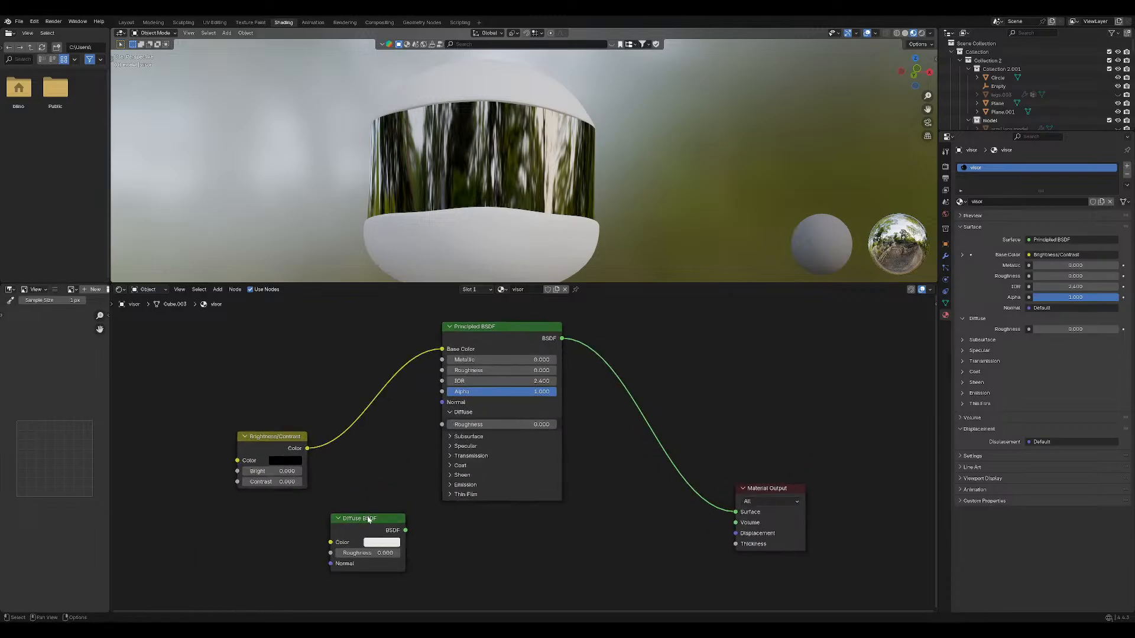
drag(368, 519, 621, 493)
drag(583, 526, 443, 428)
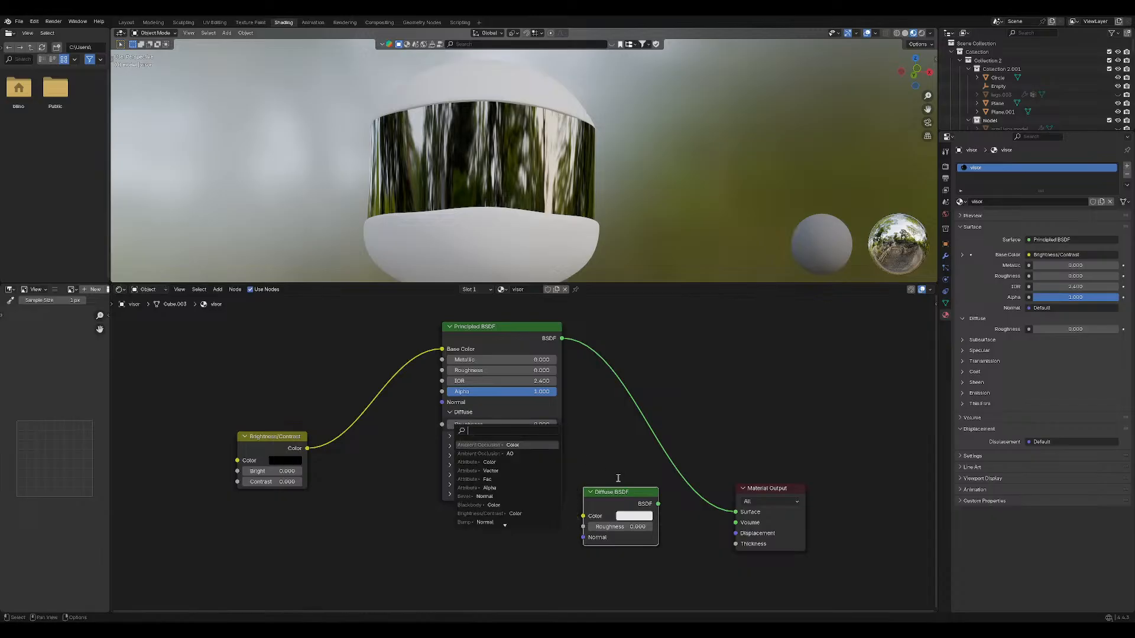
key(Escape)
Delete the Diffuse BSDF node from the visor material.
right_click(582, 437)
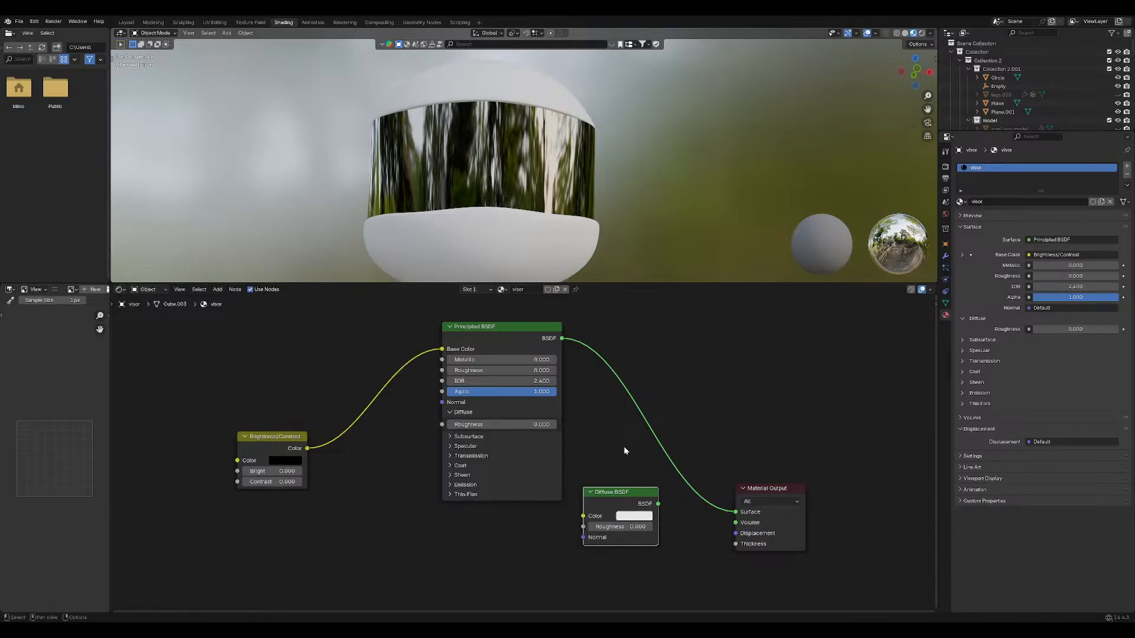
key(shift+a)
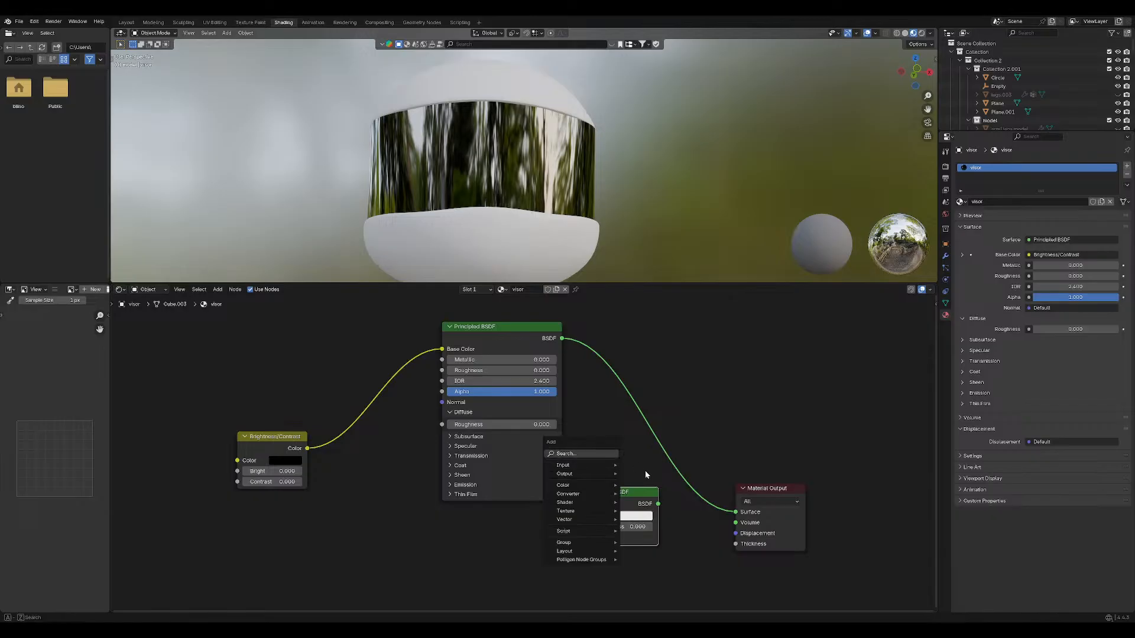
right_click(638, 499)
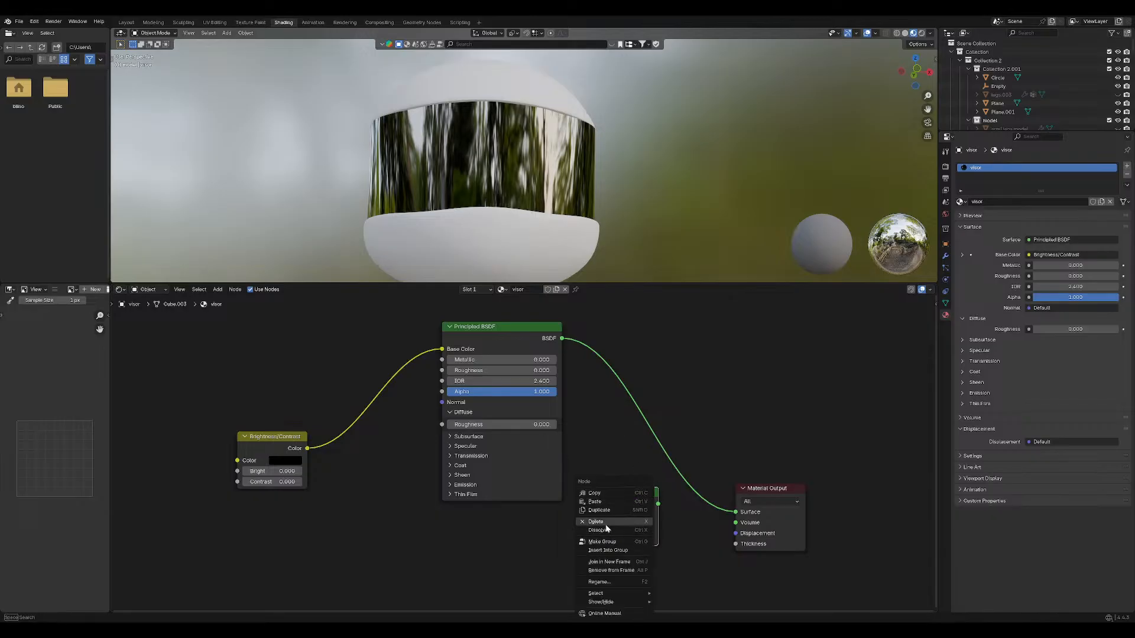
click(605, 527)
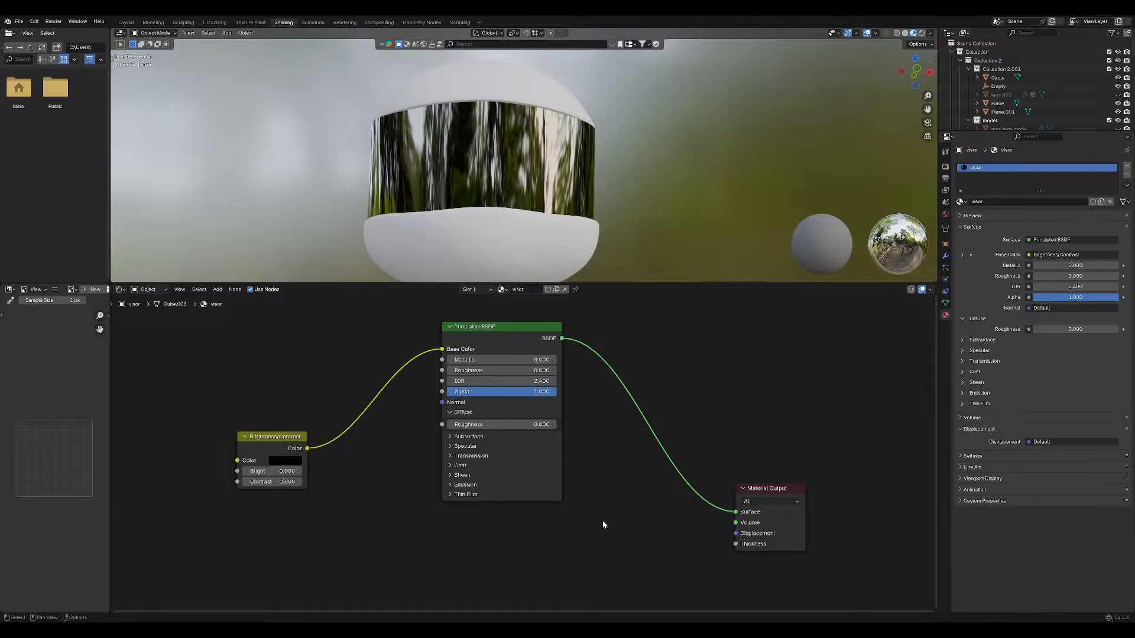
middle_drag(603, 525, 620, 508)
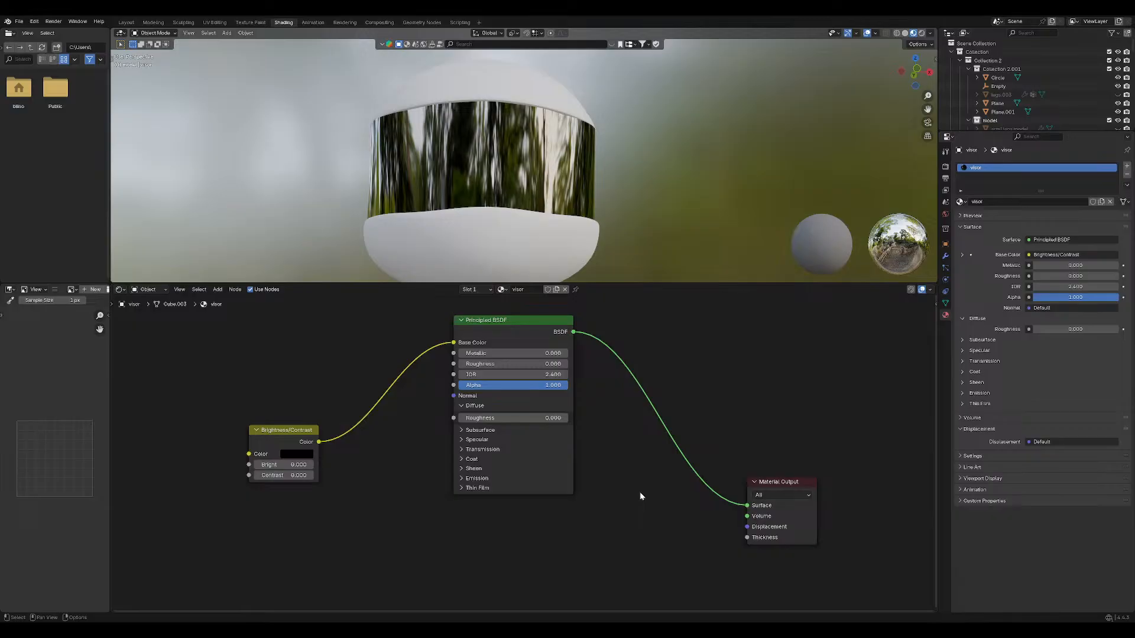
Switch to the web browser and bring up the YouTube search results for "blender material nodes".
click(714, 630)
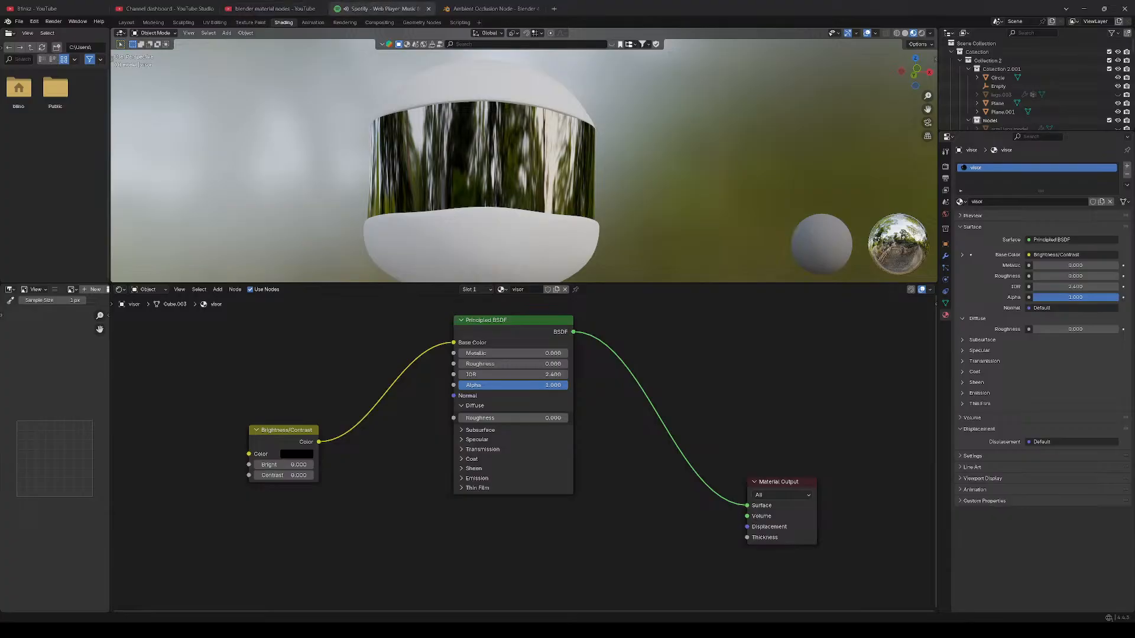
click(598, 3)
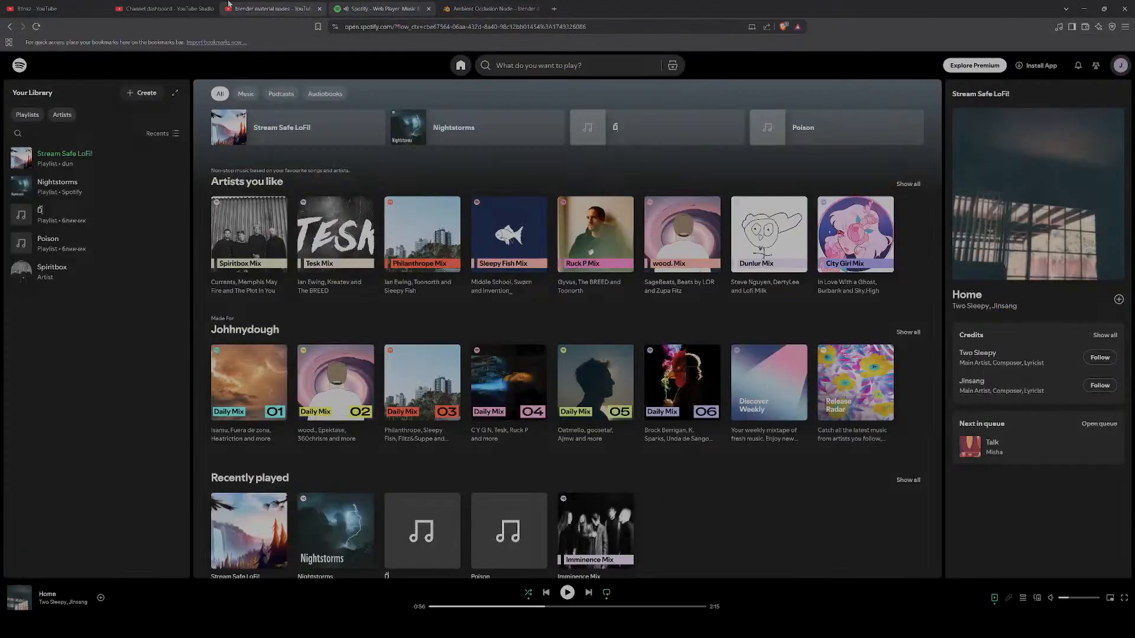
click(269, 8)
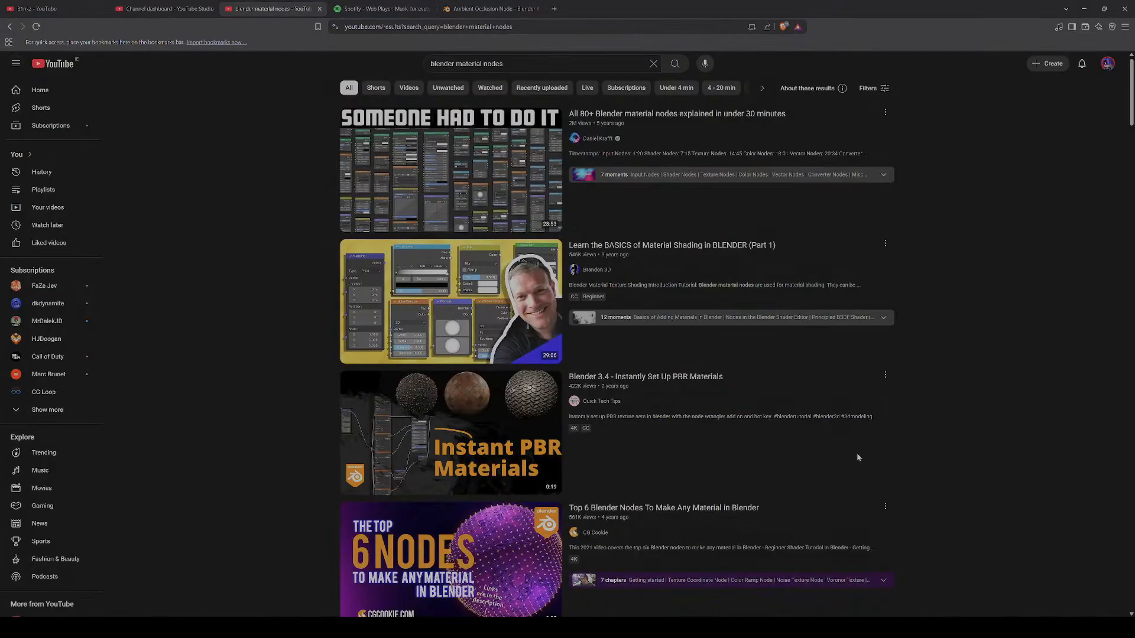
Look through the search results and save "Top 6 Blender Nodes To Make Any Material in Blender" to Watch later.
scroll(885, 414, down, 8)
scroll(885, 423, up, 8)
drag(1129, 116, 1129, 129)
click(885, 392)
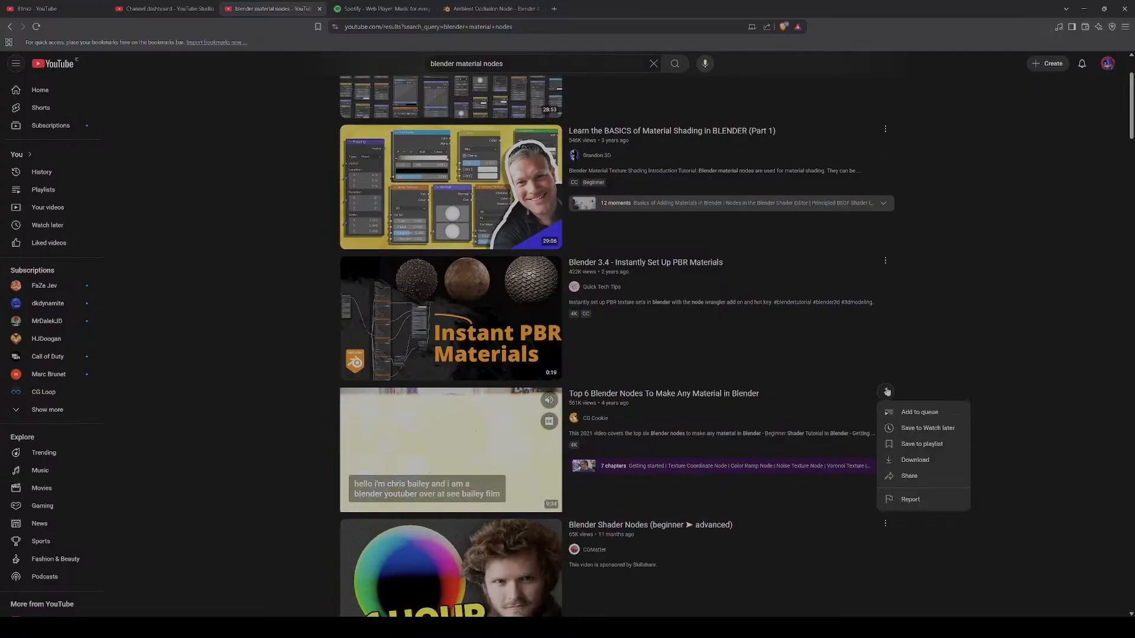
click(924, 426)
scroll(761, 315, up, 2)
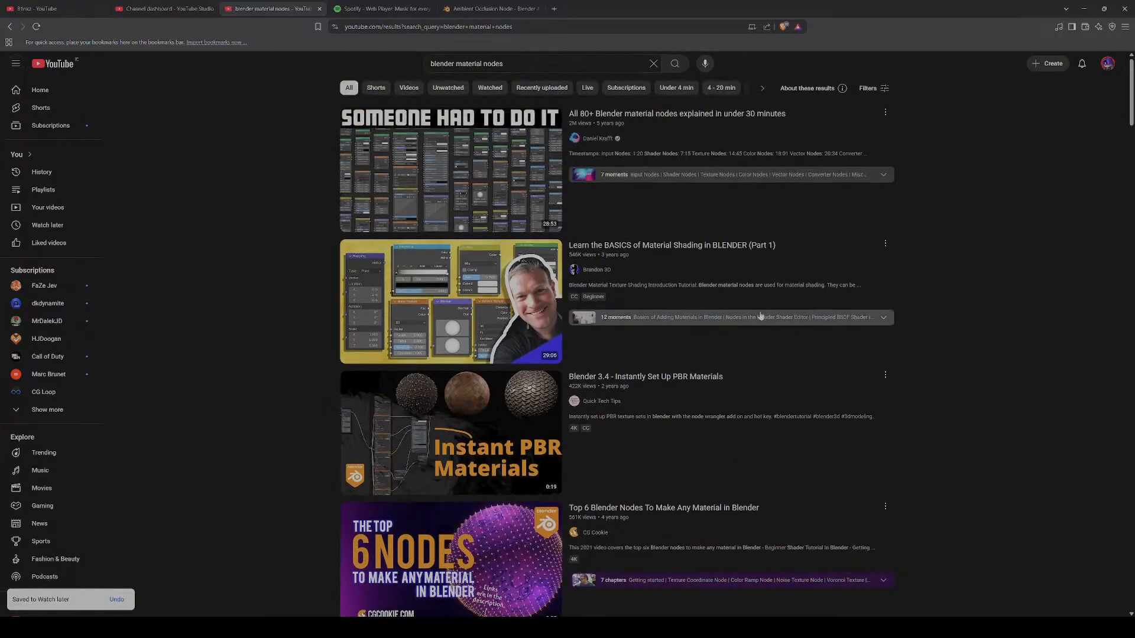
Open the video "Blender 3.4 - Instantly Set Up PBR Materials" and return to the search results.
mouse_move(842, 223)
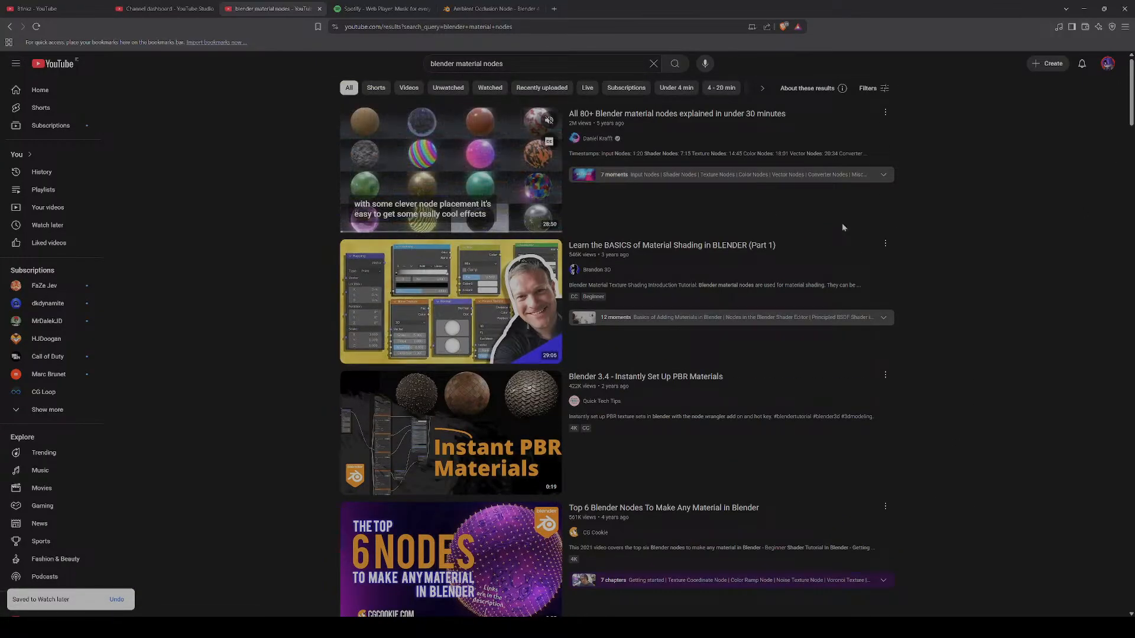
click(460, 432)
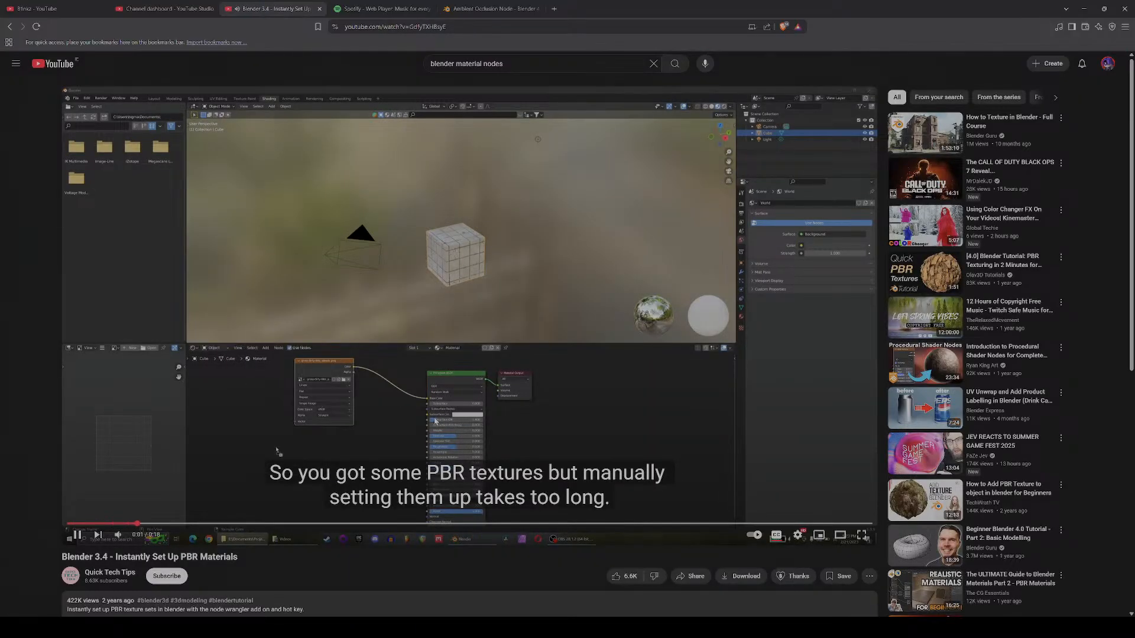
key(alt+Left)
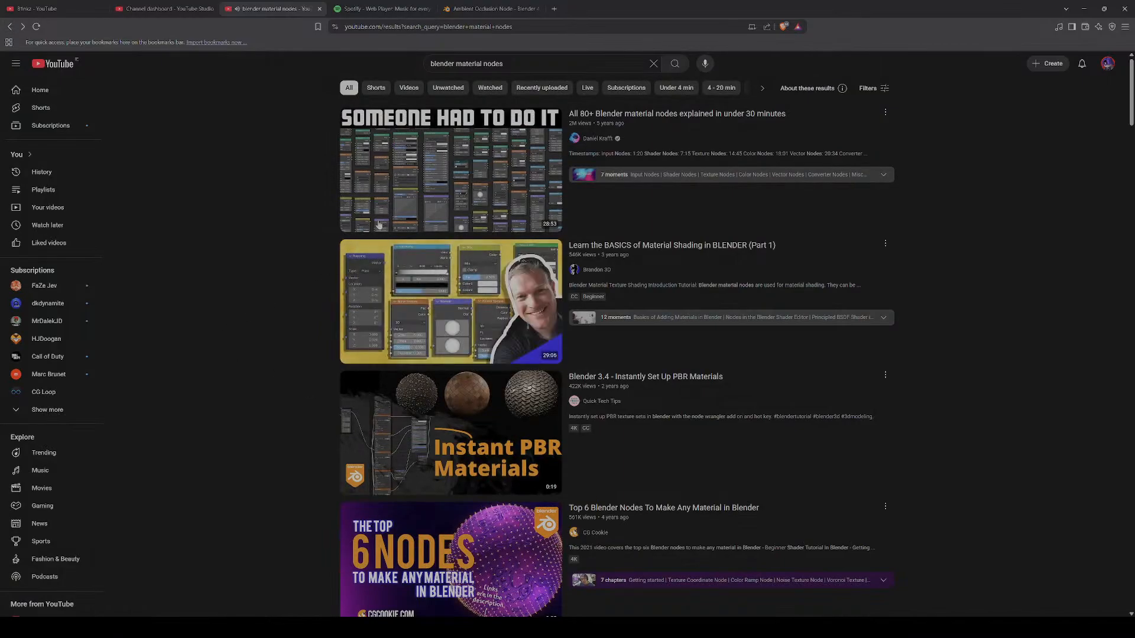
Open the video "All 80+ Blender material nodes explained in under 30 minutes", close the Ambient Occlusion Node page and reload the video.
click(412, 191)
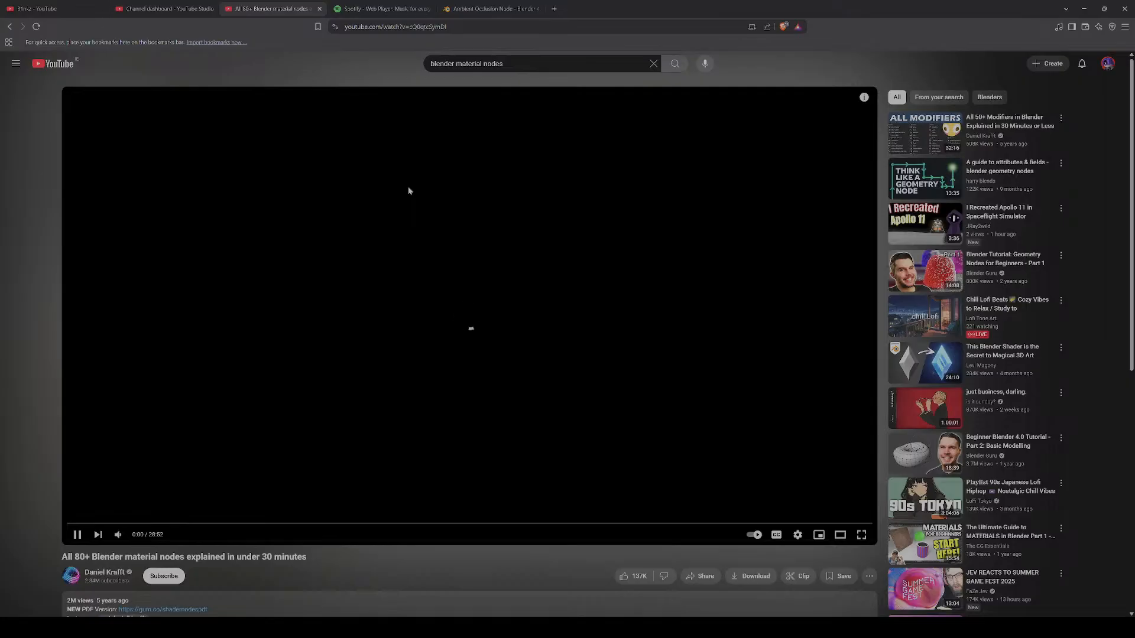
click(536, 8)
click(35, 27)
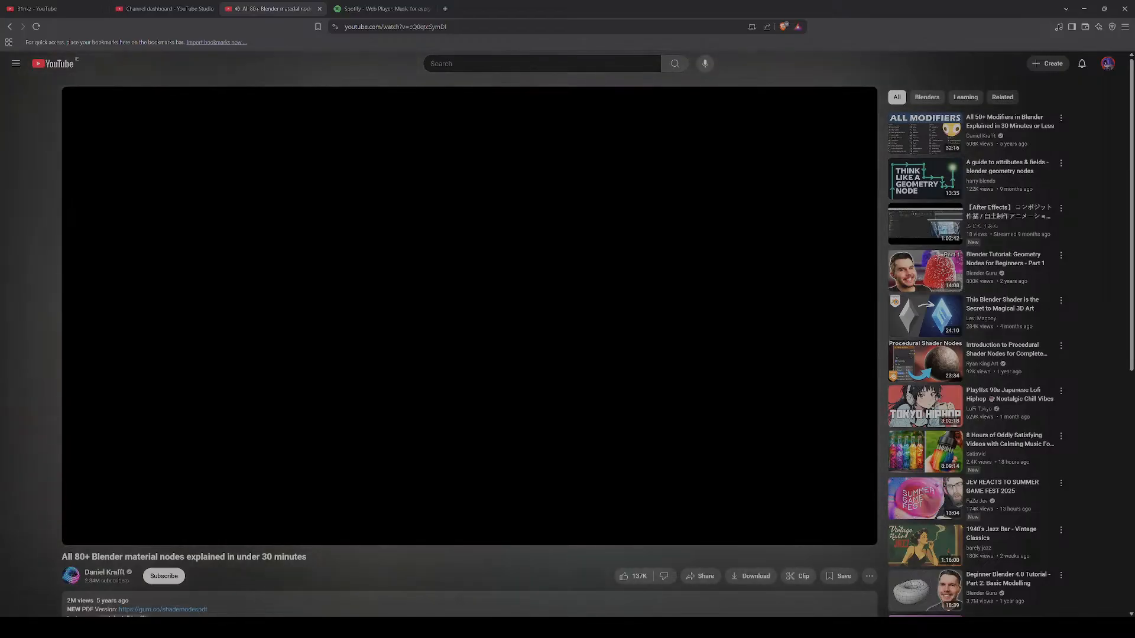
Expand the video's description to read its timestamps and highlight the publication date.
scroll(473, 248, down, 7)
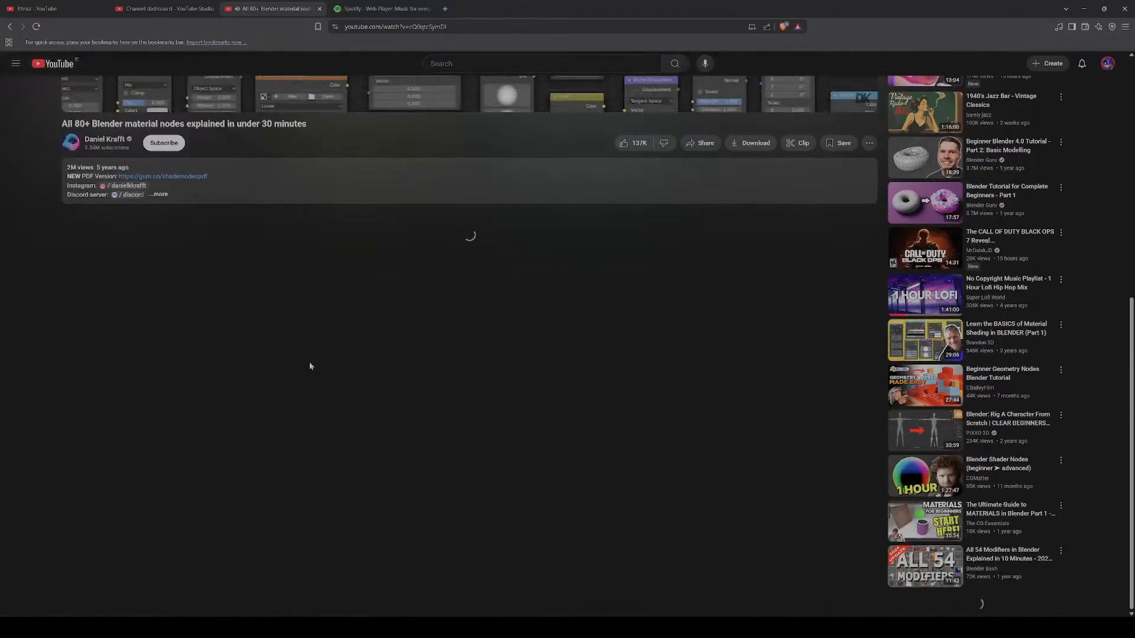
click(159, 207)
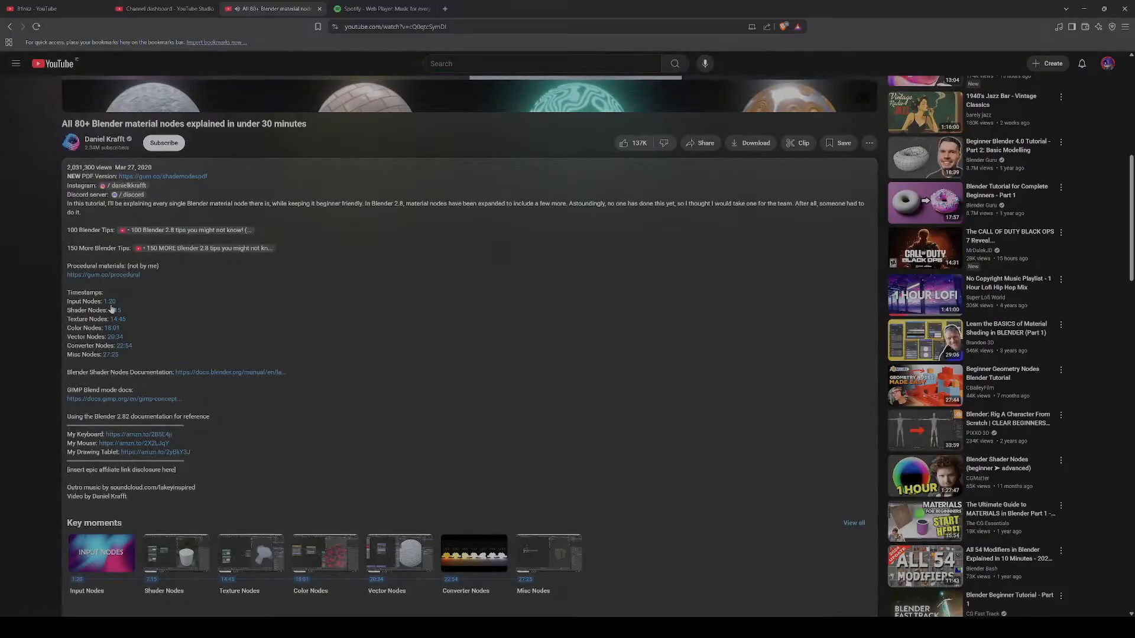
scroll(691, 376, up, 7)
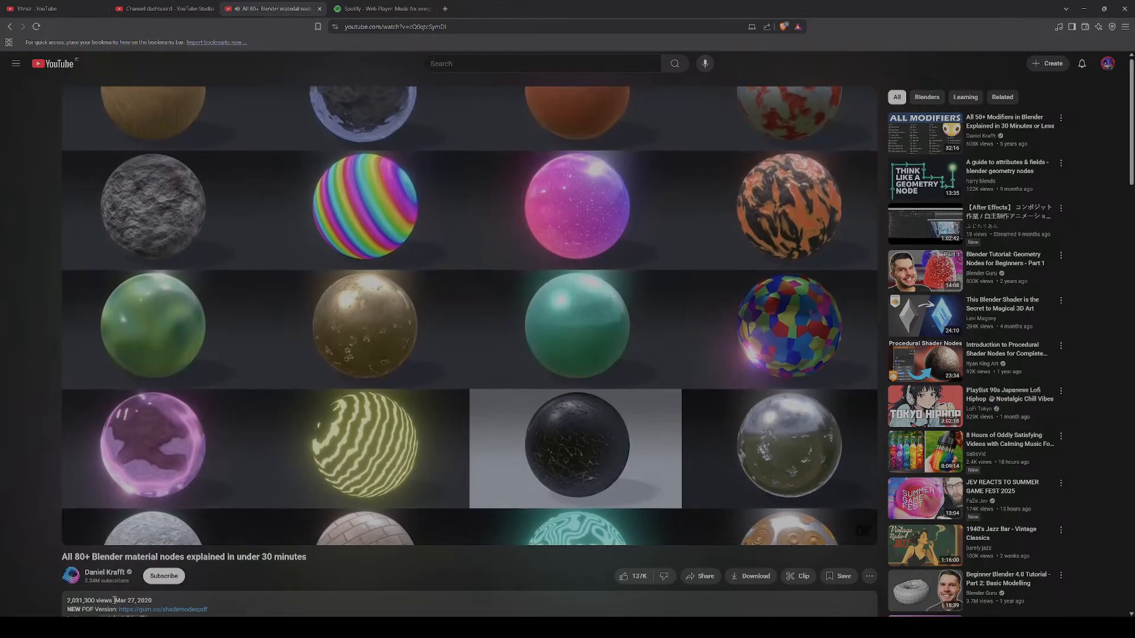
drag(115, 600, 150, 600)
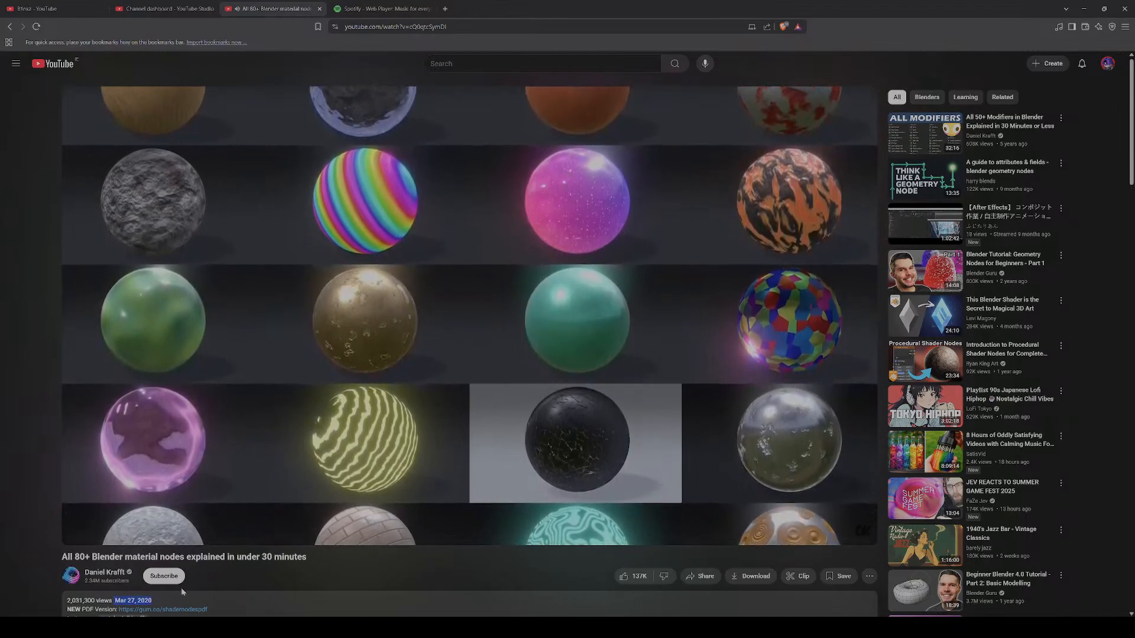
click(388, 559)
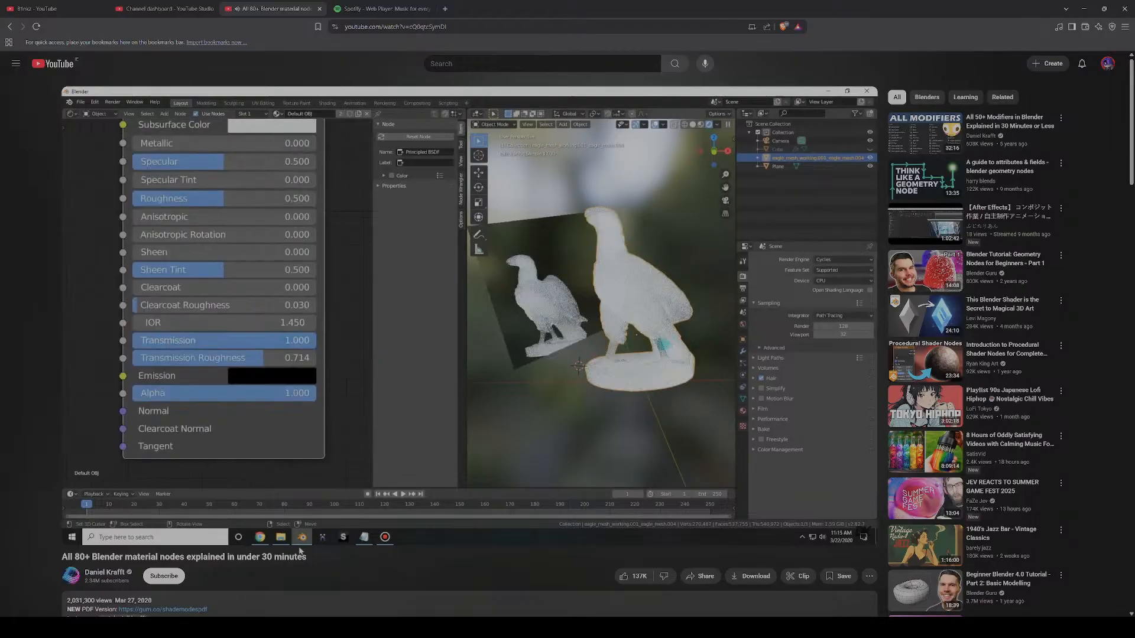
Jump to the video's Shader Nodes section at 7:15 using the description's timestamps.
click(325, 321)
scroll(320, 321, down, 15)
scroll(239, 323, up, 8)
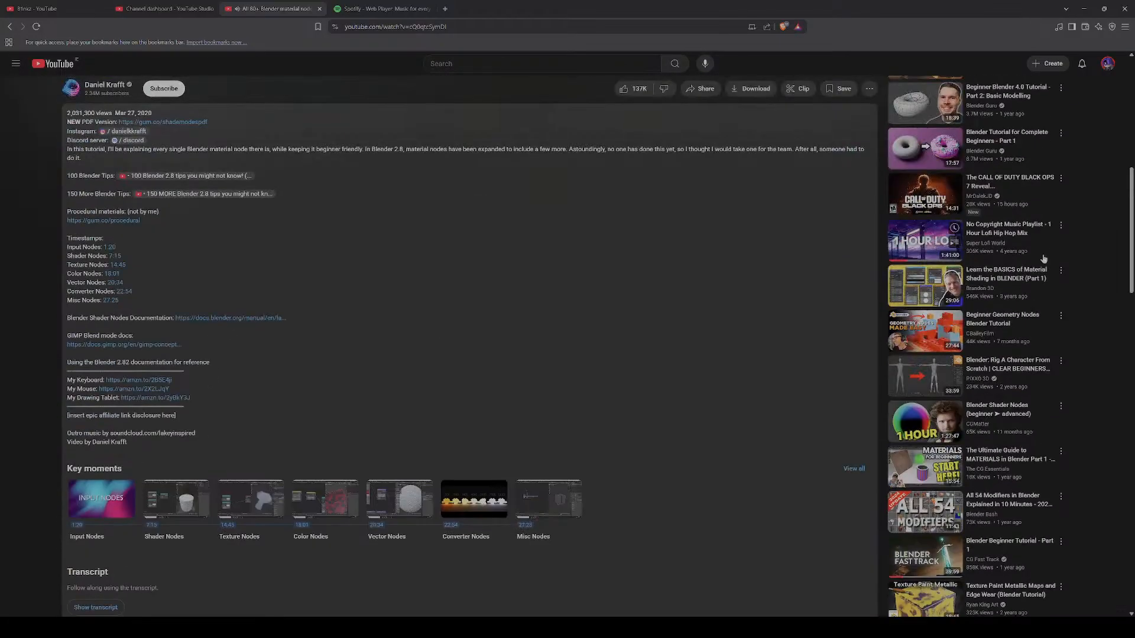
click(115, 257)
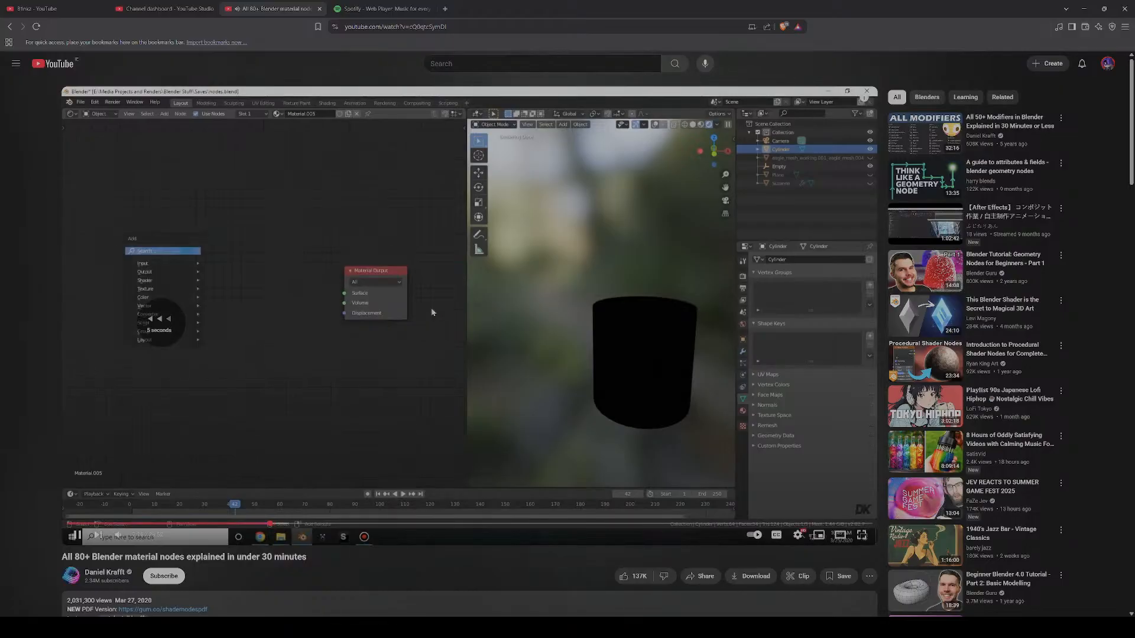
Pause the video on its shader node list and look for the matching node categories among Blender's addable nodes.
click(431, 312)
click(432, 312)
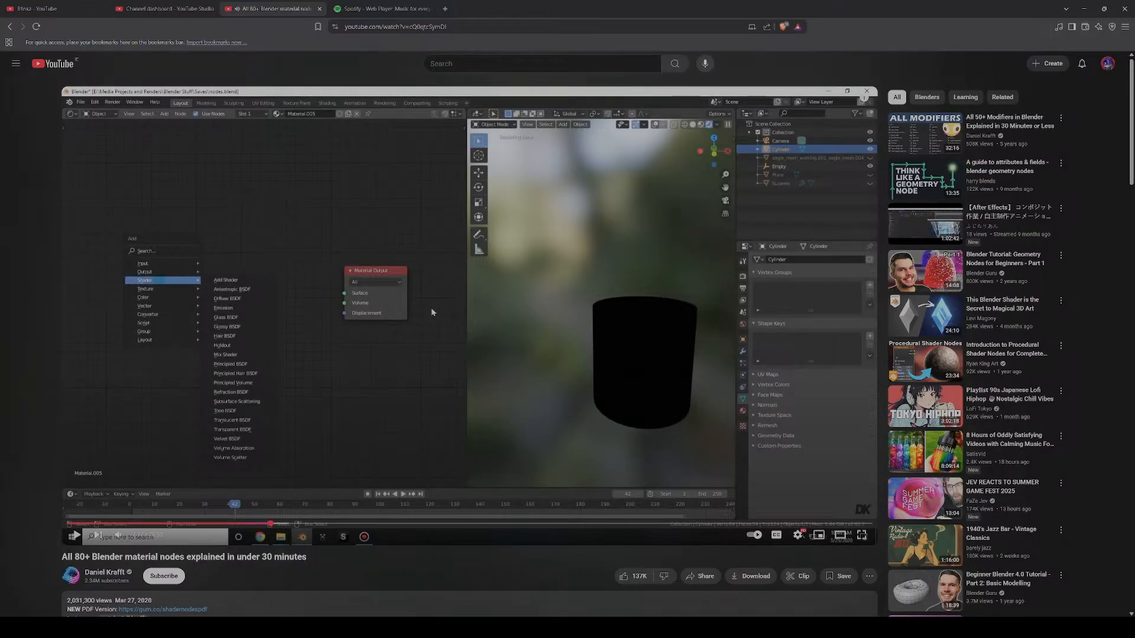
click(675, 627)
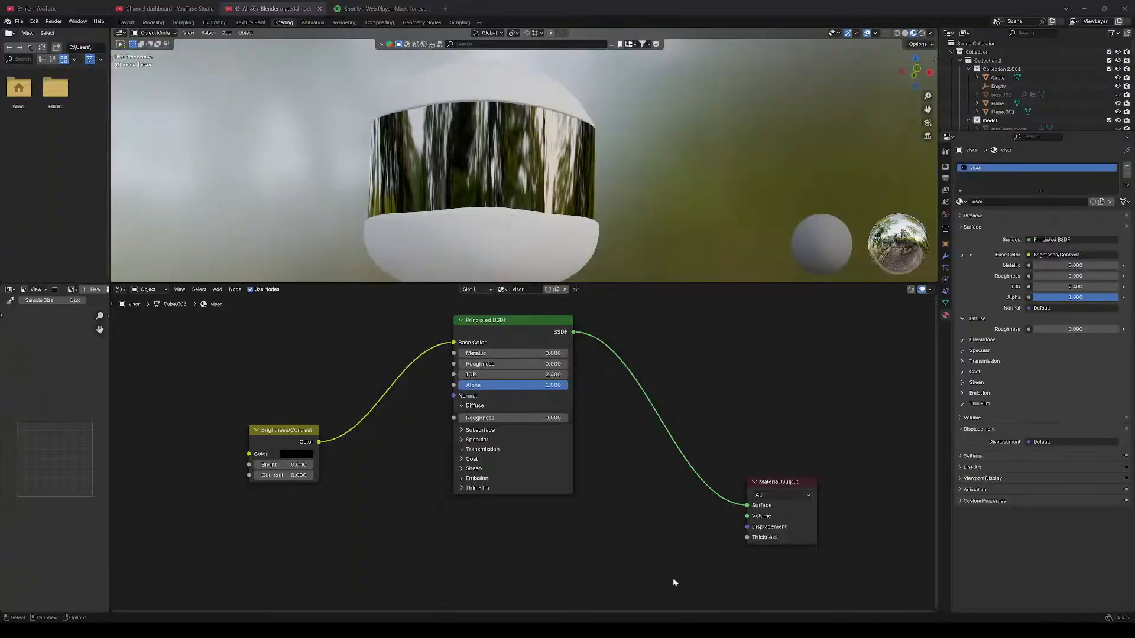
right_click(453, 545)
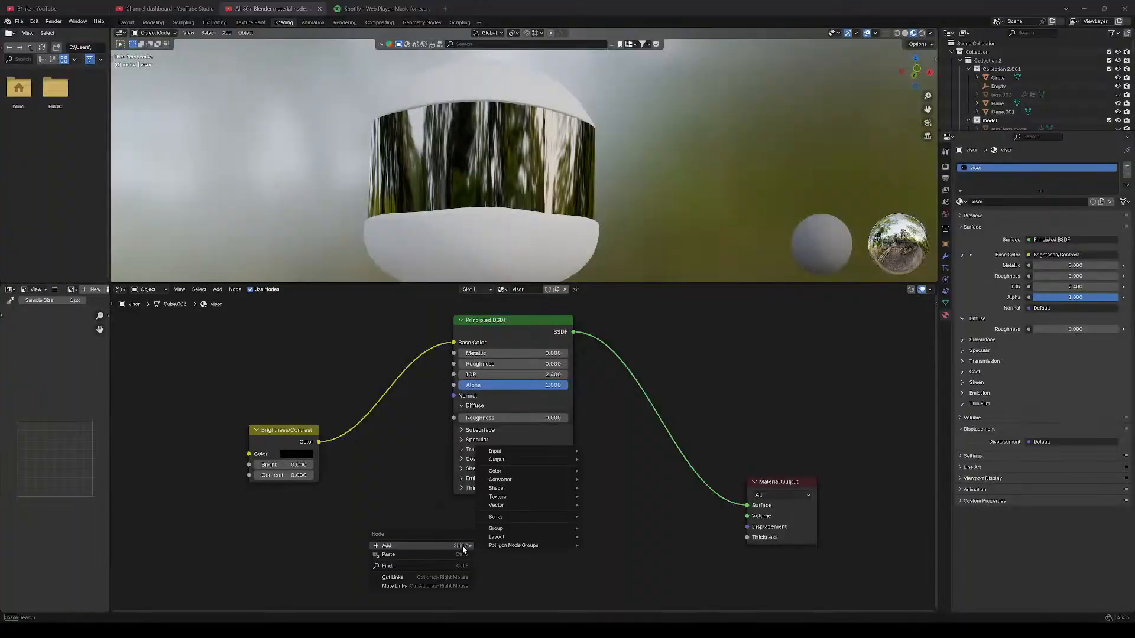
right_click(462, 515)
mouse_move(462, 514)
mouse_move(538, 458)
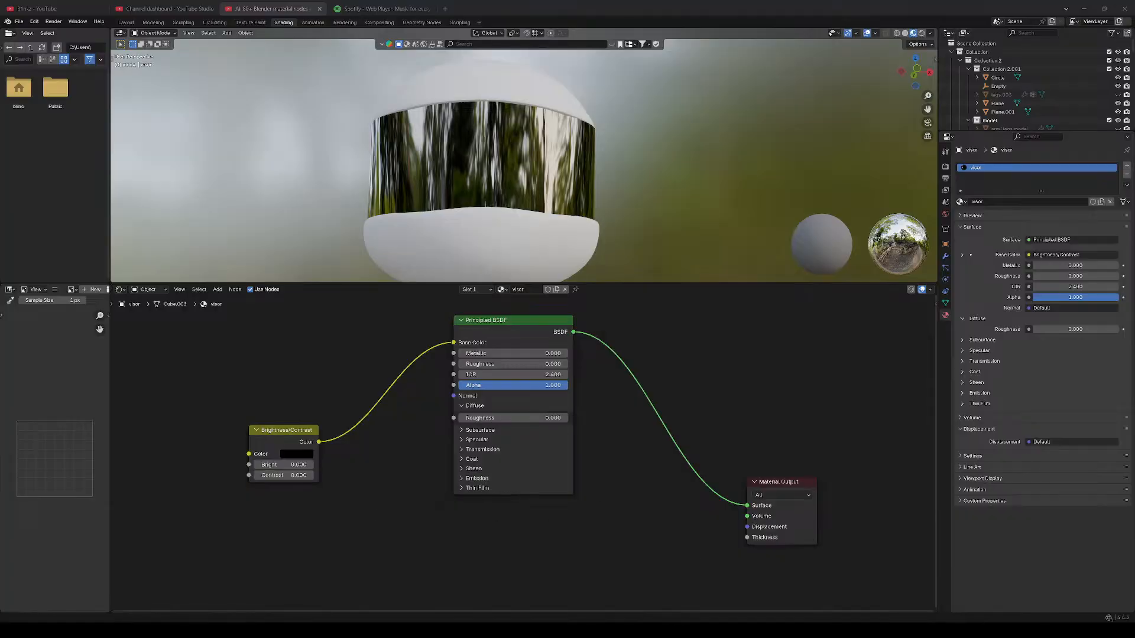
Return to the YouTube video and watch the Shader Nodes section through the Principled BSDF's subsurface explanation.
click(668, 630)
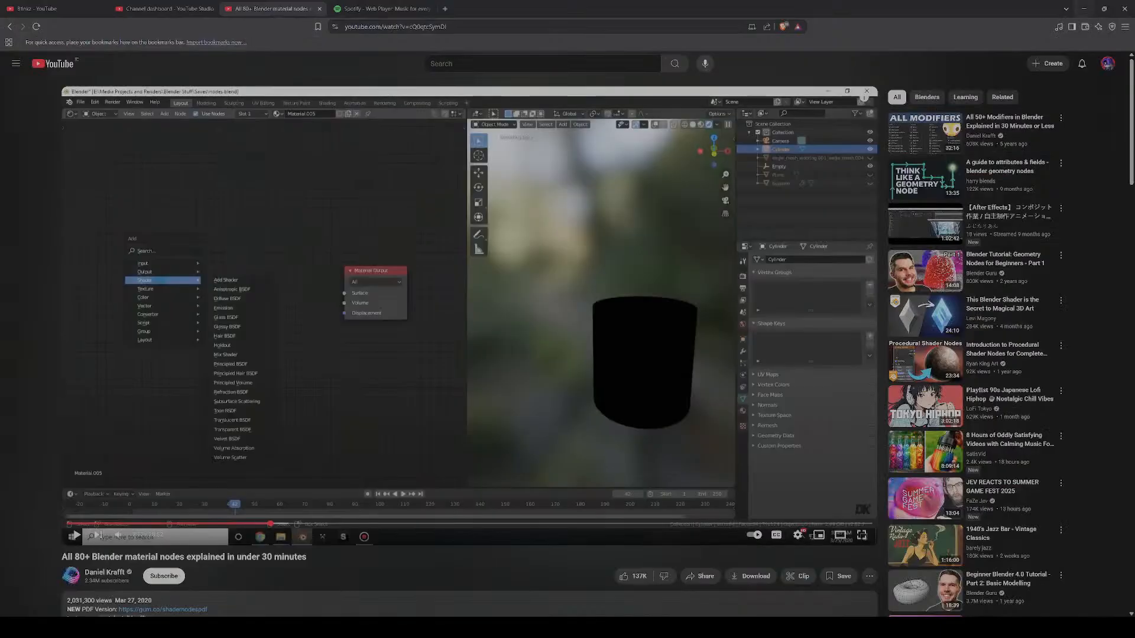
click(372, 419)
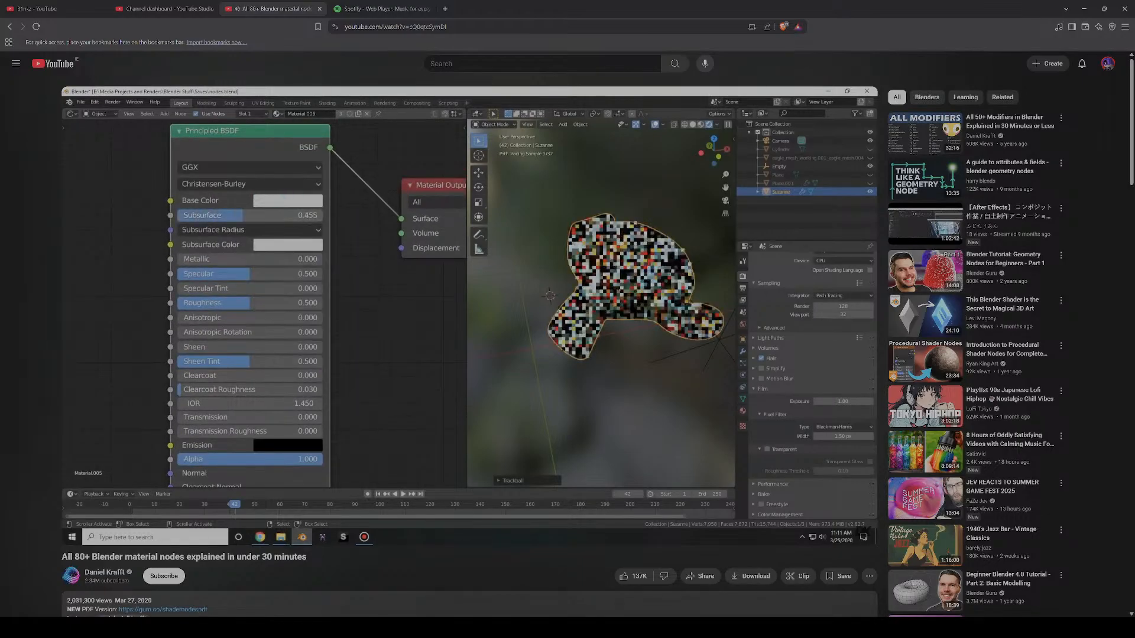
click(373, 420)
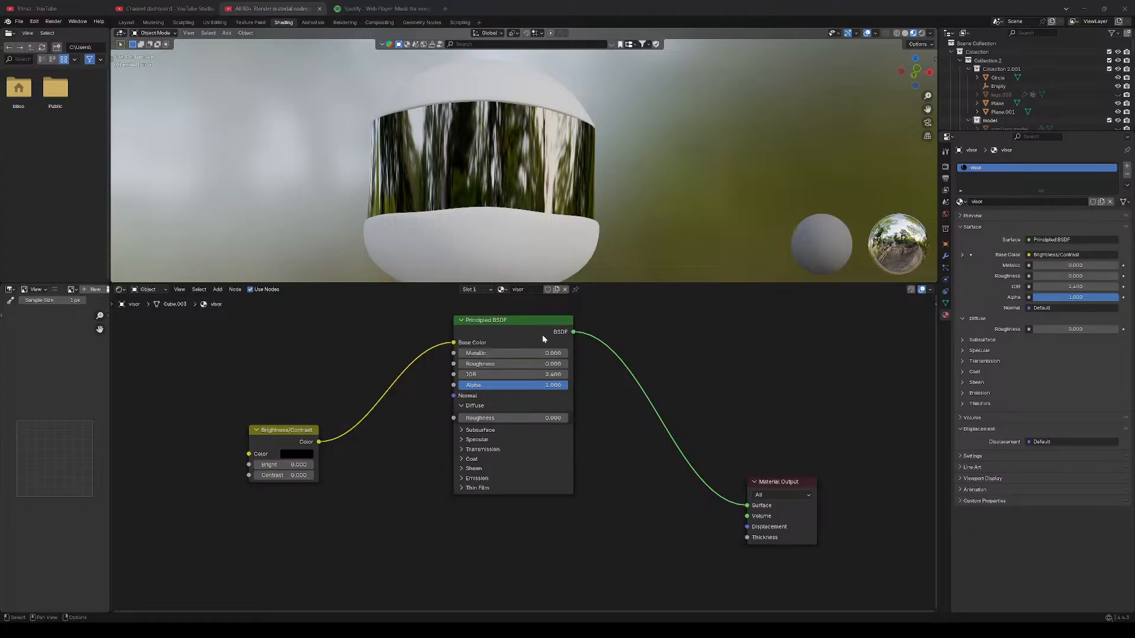
Disconnect and reconnect the Principled BSDF's link to the Material Output's Surface and the Brightness/Contrast link to Base Color.
drag(747, 505, 697, 476)
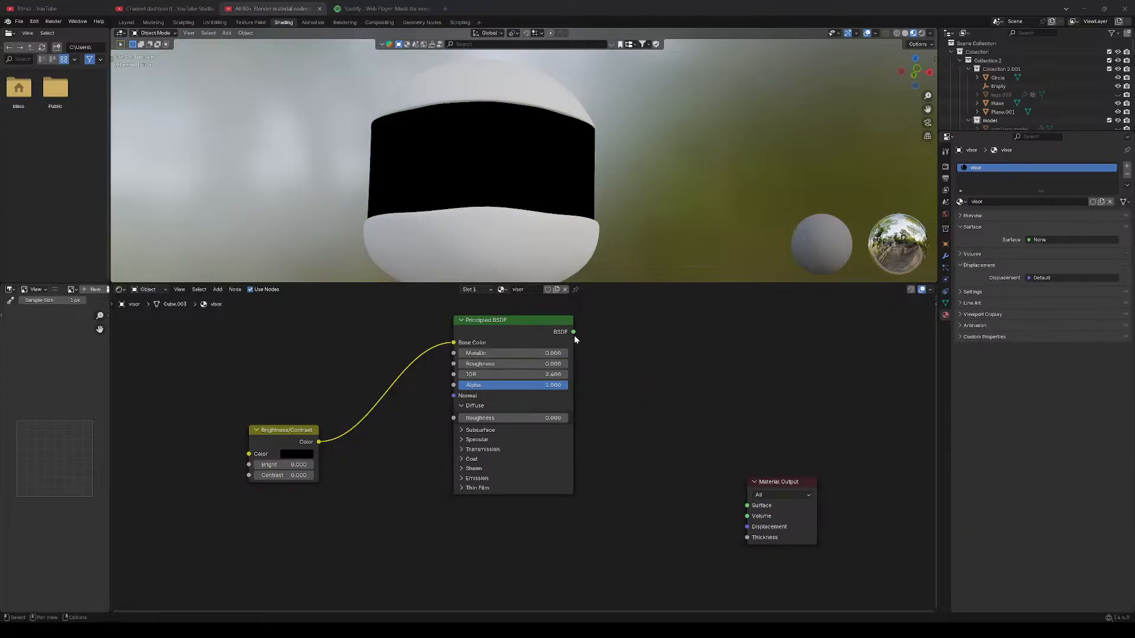
drag(573, 332, 740, 507)
drag(453, 342, 417, 349)
drag(318, 442, 453, 342)
Test collapsing the Principled BSDF node and expand it again.
click(460, 320)
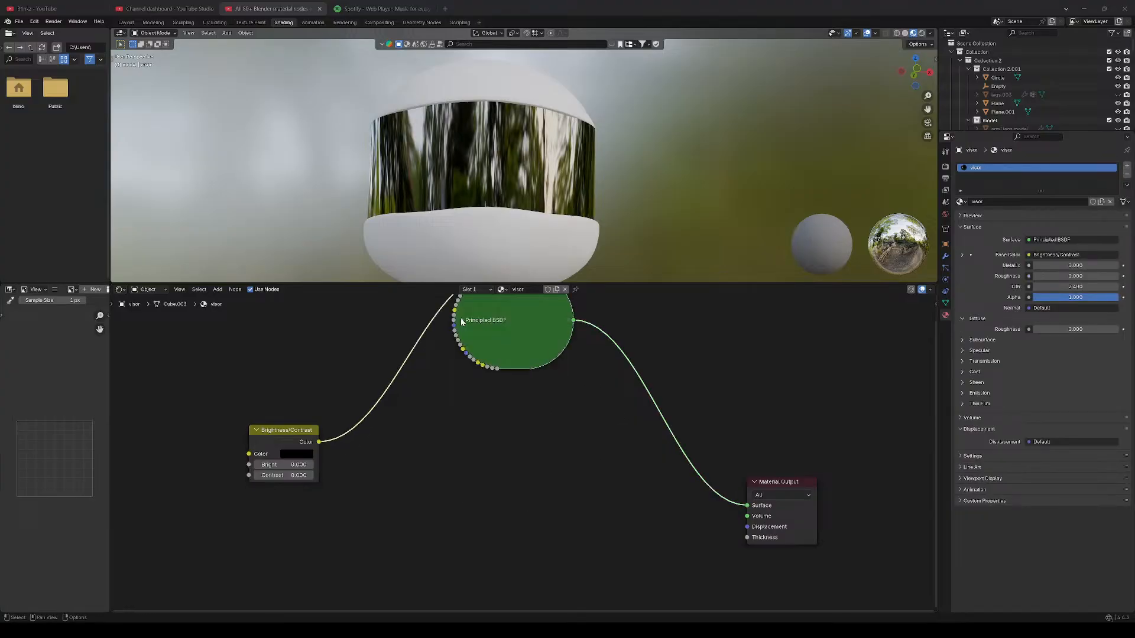
click(461, 319)
click(462, 319)
scroll(494, 430, down, 1)
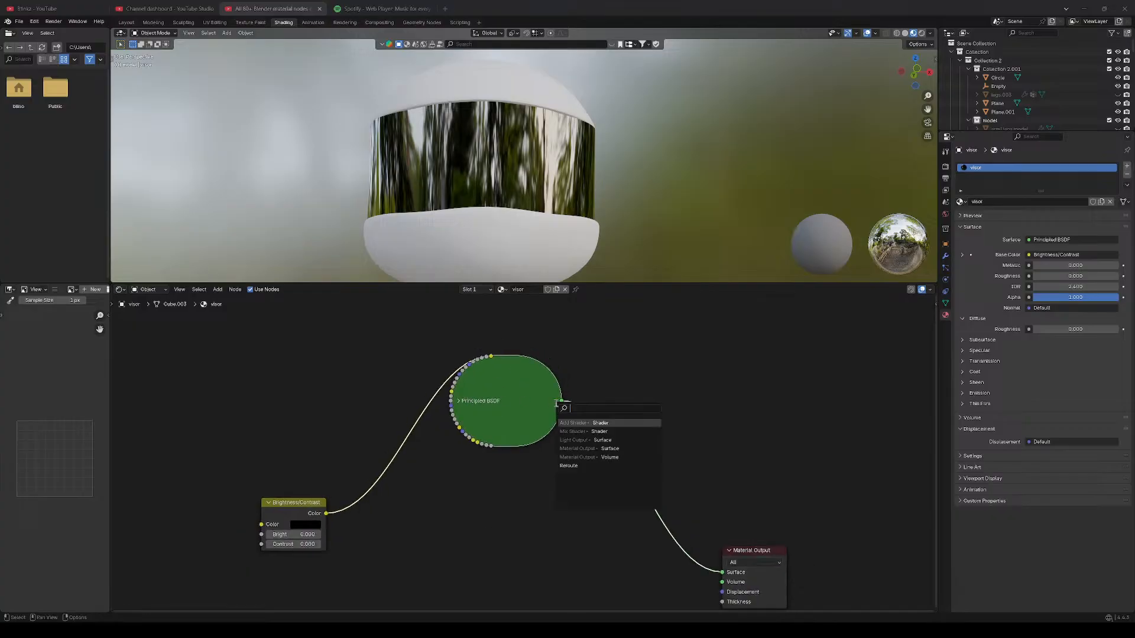
mouse_move(554, 400)
mouse_down()
mouse_move(741, 387)
mouse_move(586, 383)
mouse_move(604, 384)
mouse_move(565, 403)
mouse_move(528, 402)
mouse_move(568, 402)
mouse_up()
click(461, 401)
Make a node group from the Principled BSDF node.
right_click(524, 411)
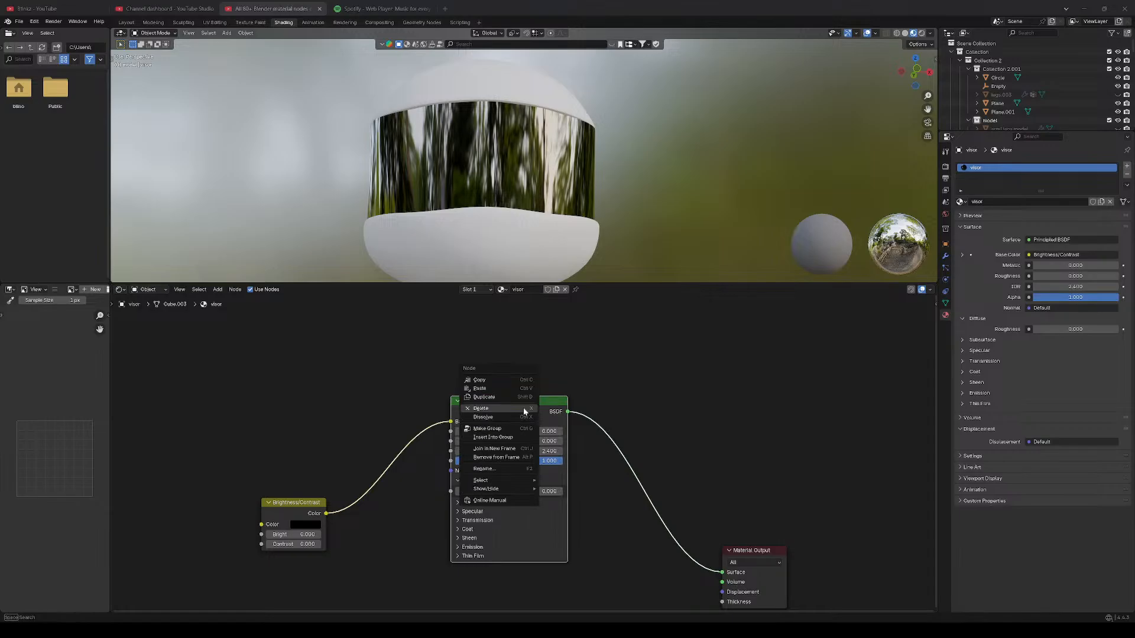
click(519, 429)
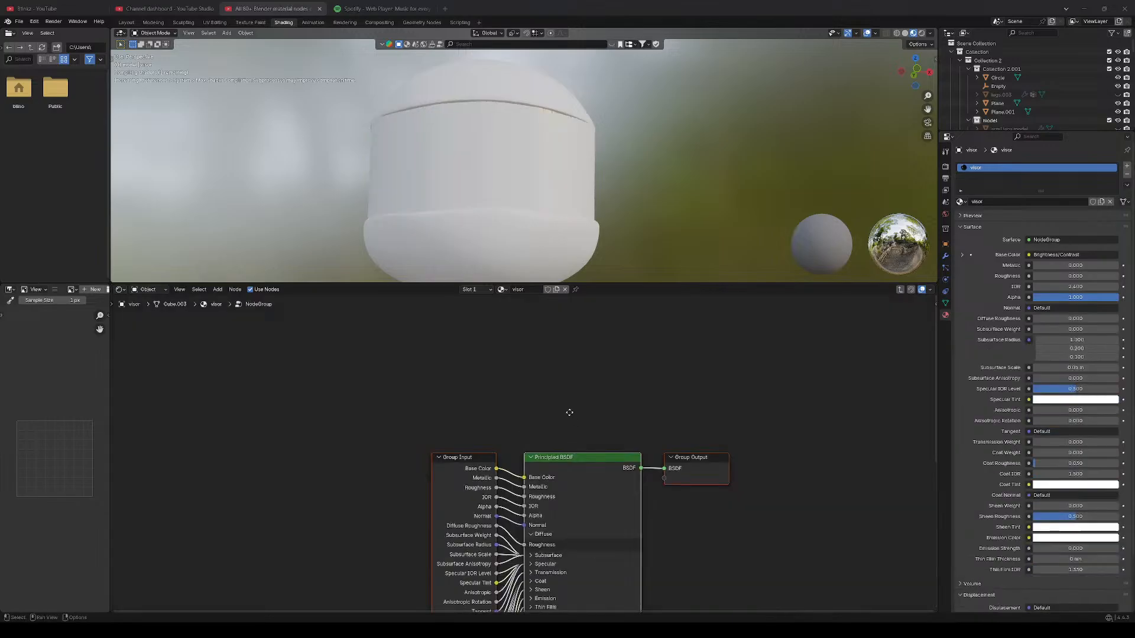
scroll(670, 471, down, 2)
middle_drag(679, 495, 590, 432)
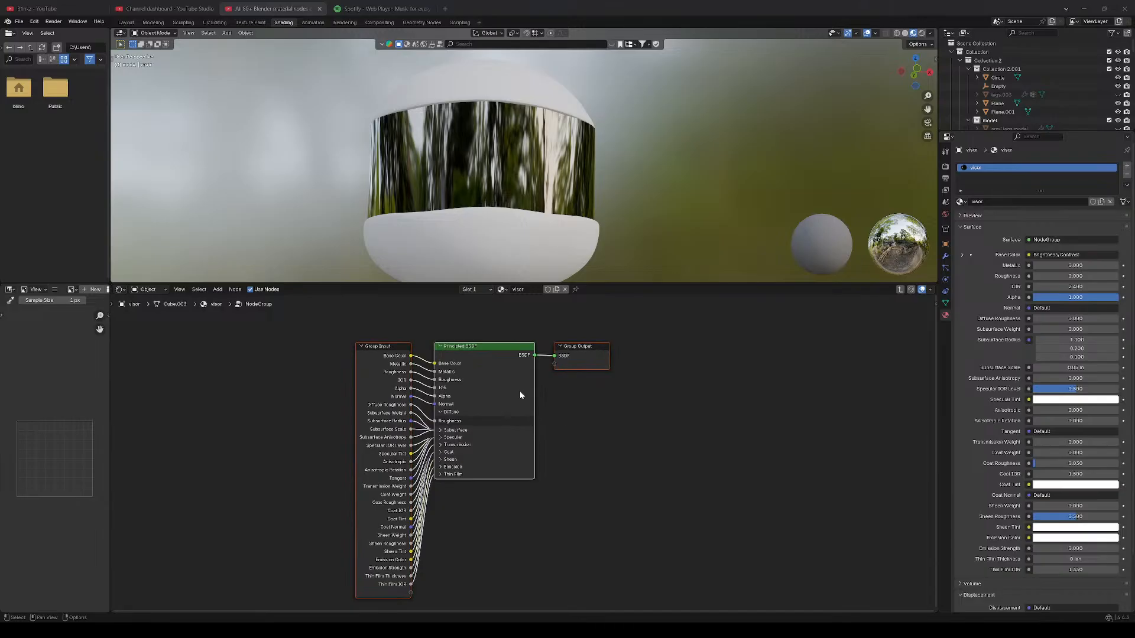
Shift the nodes inside the group slightly and test collapsing and expanding the Group Input node.
drag(390, 348, 396, 370)
drag(396, 371, 379, 368)
middle_drag(406, 367, 415, 371)
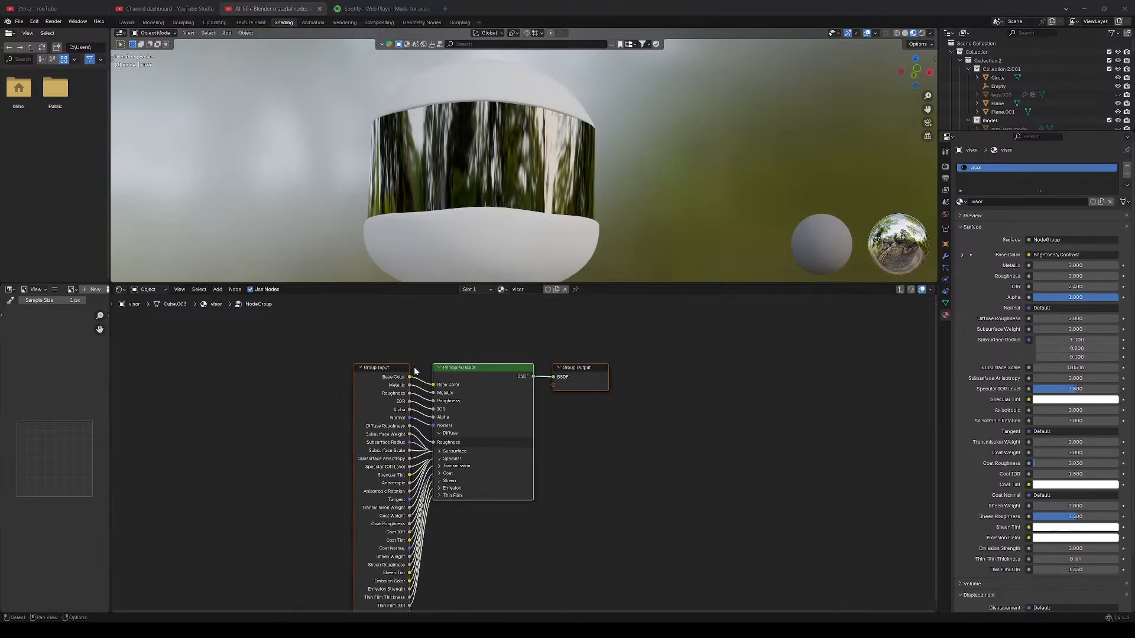
scroll(414, 371, down, 1)
click(370, 368)
click(365, 368)
click(366, 367)
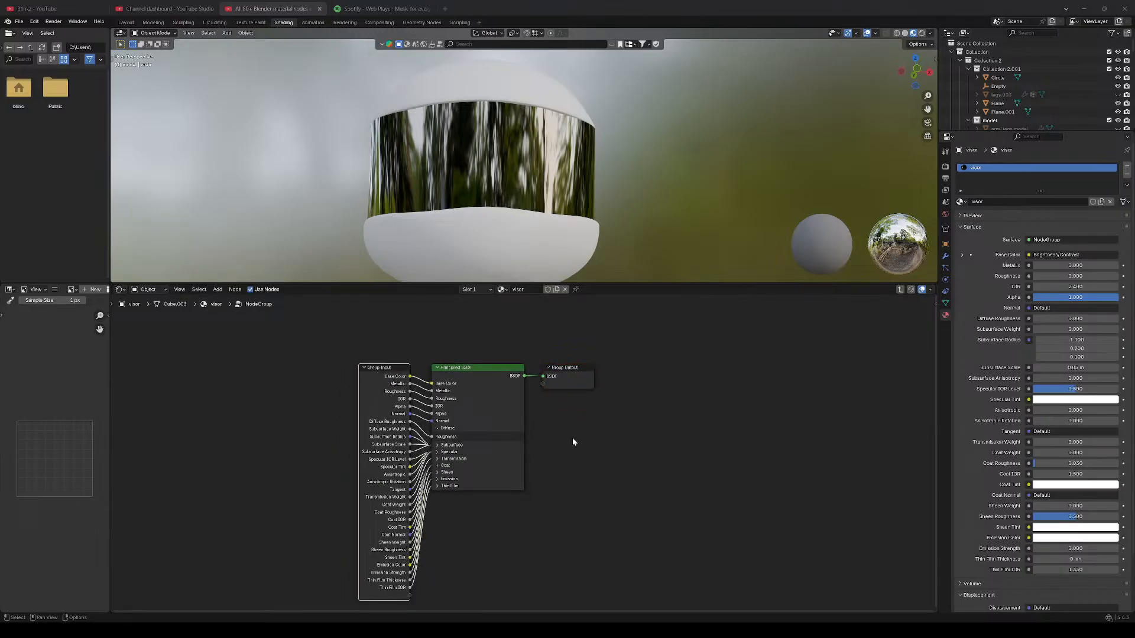
middle_drag(573, 442, 581, 450)
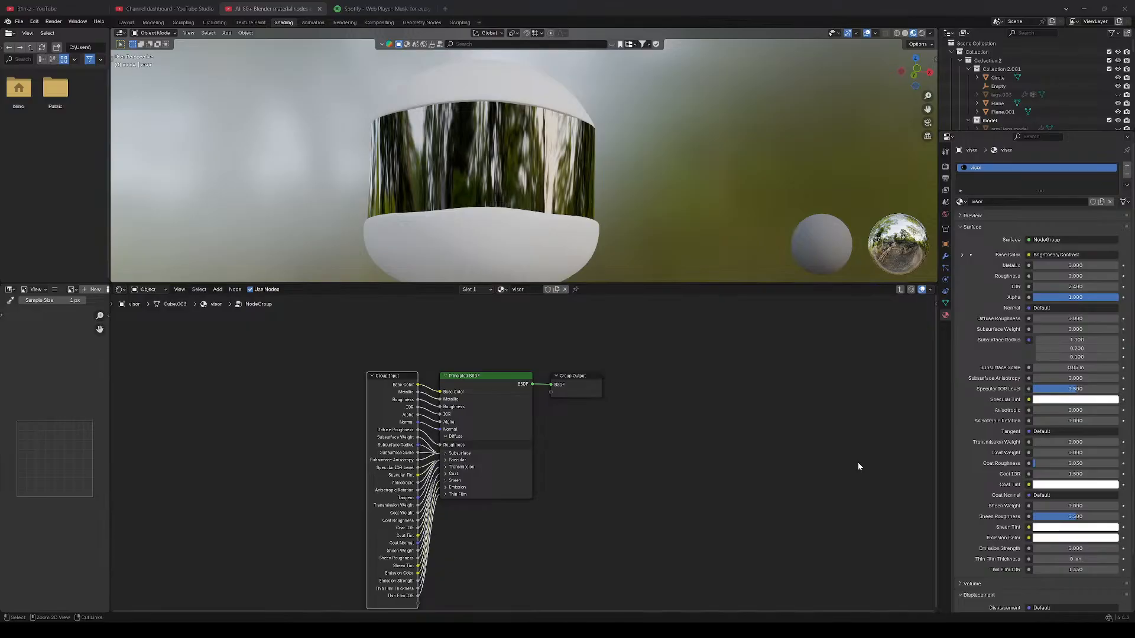
key(h)
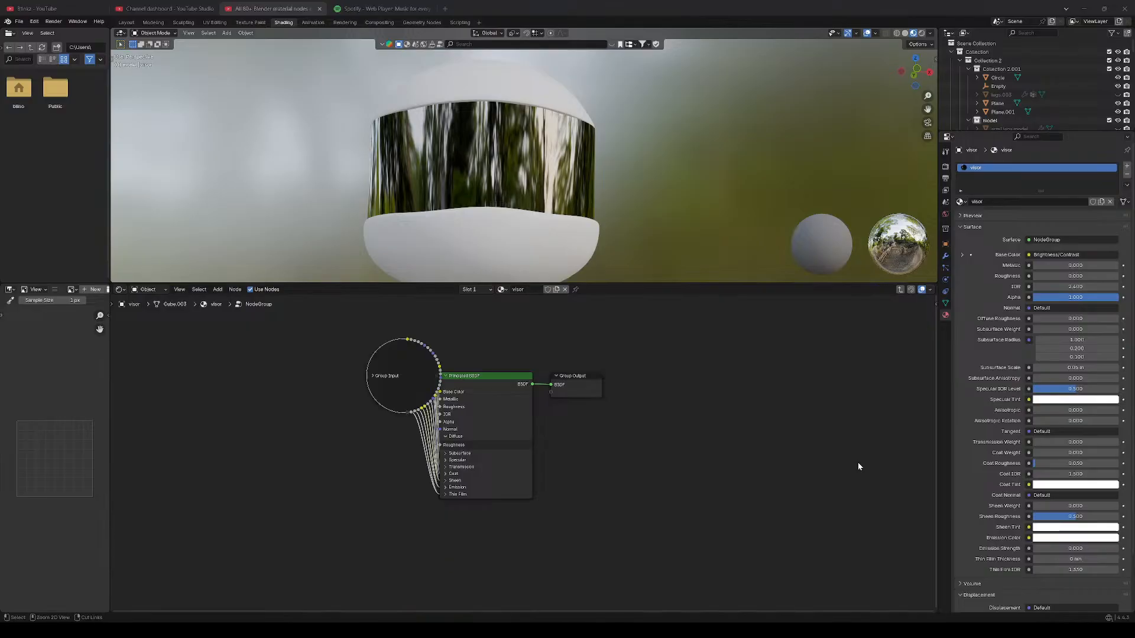
key(h)
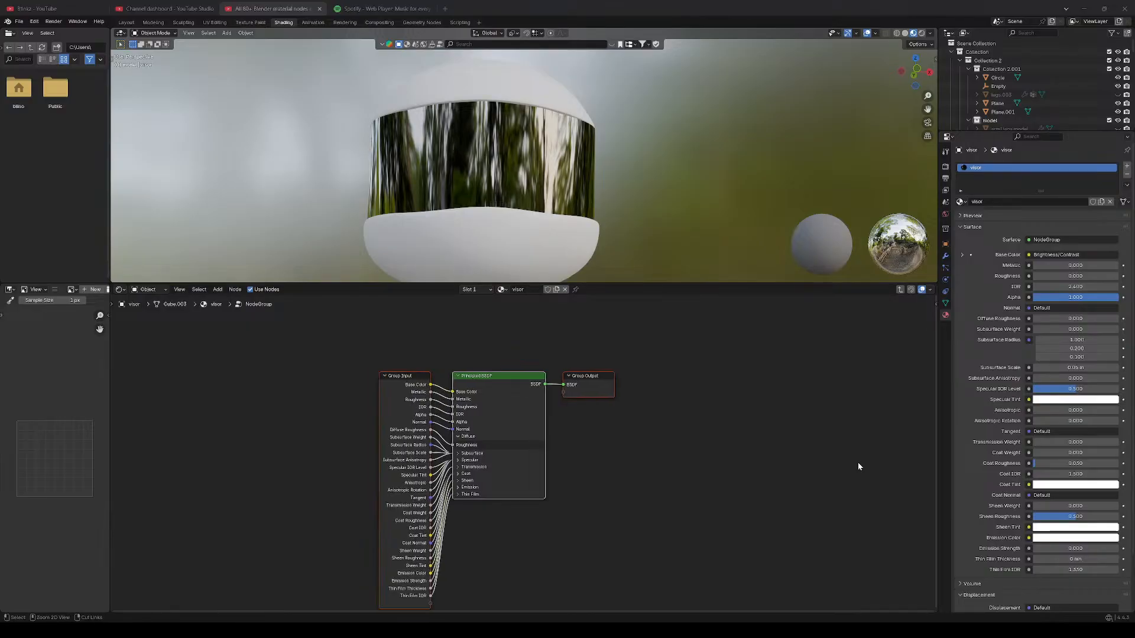
Undo the grouping of the Principled BSDF and frame the visor's whole node tree.
key(ctrl+z)
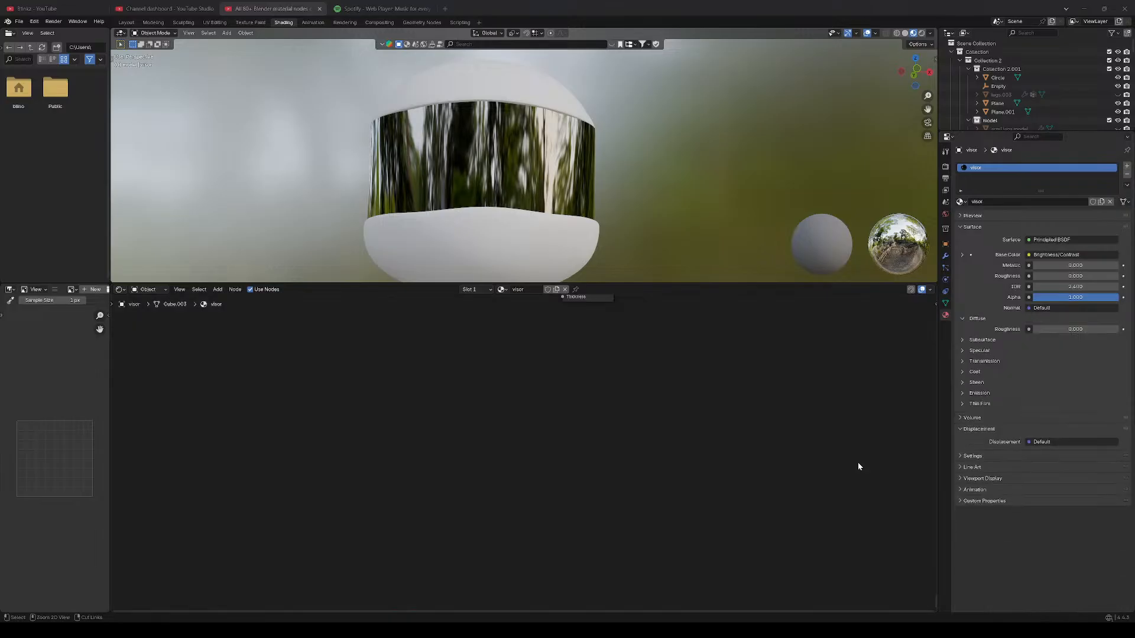
right_click(738, 482)
key(Home)
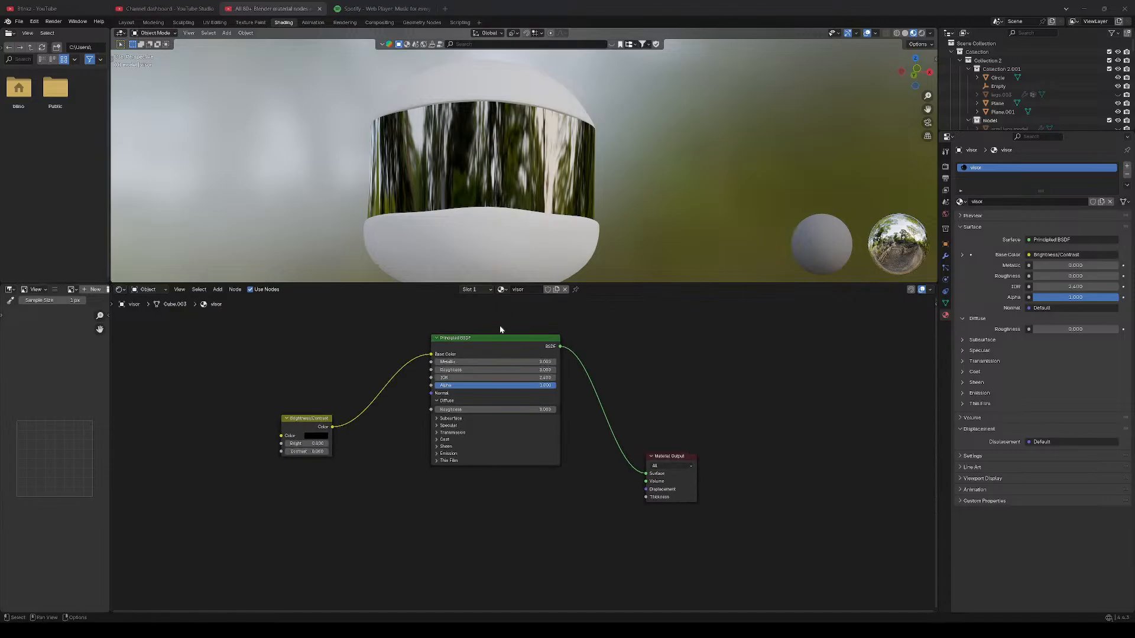
Check the Principled BSDF node's Show/Hide options and continue watching the video through its specular and roughness explanation.
right_click(503, 339)
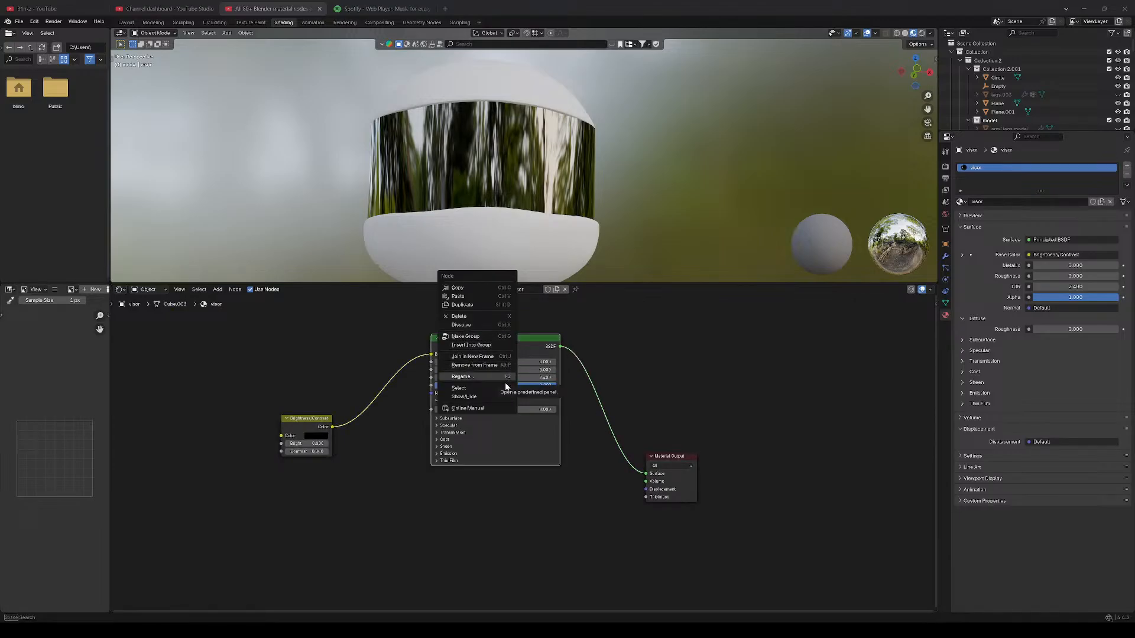
mouse_move(506, 389)
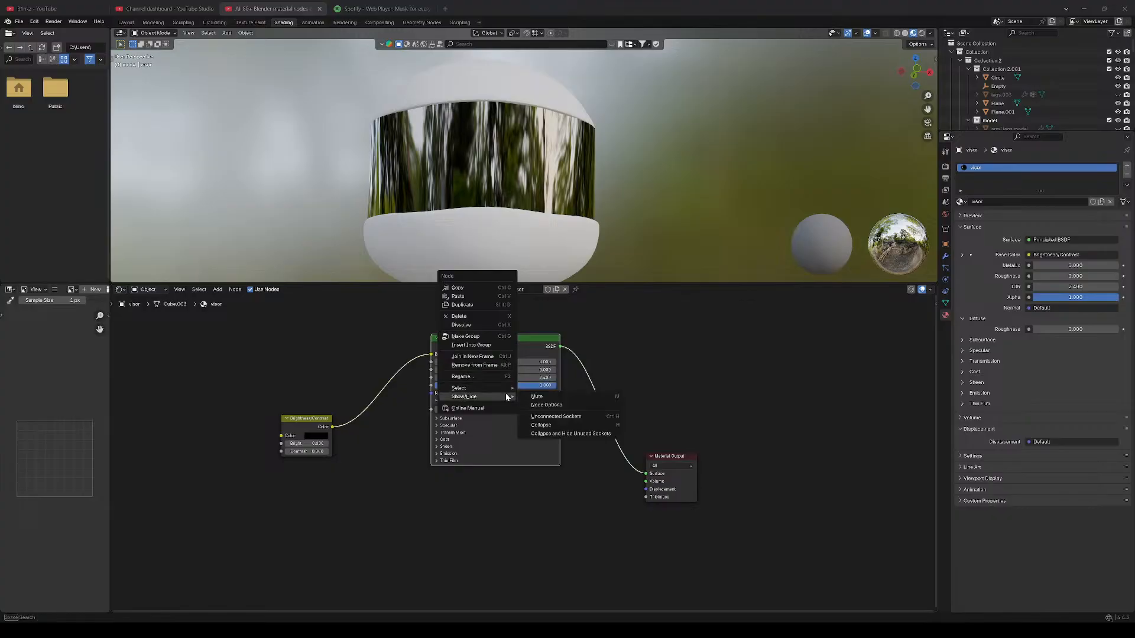
key(alt+Tab)
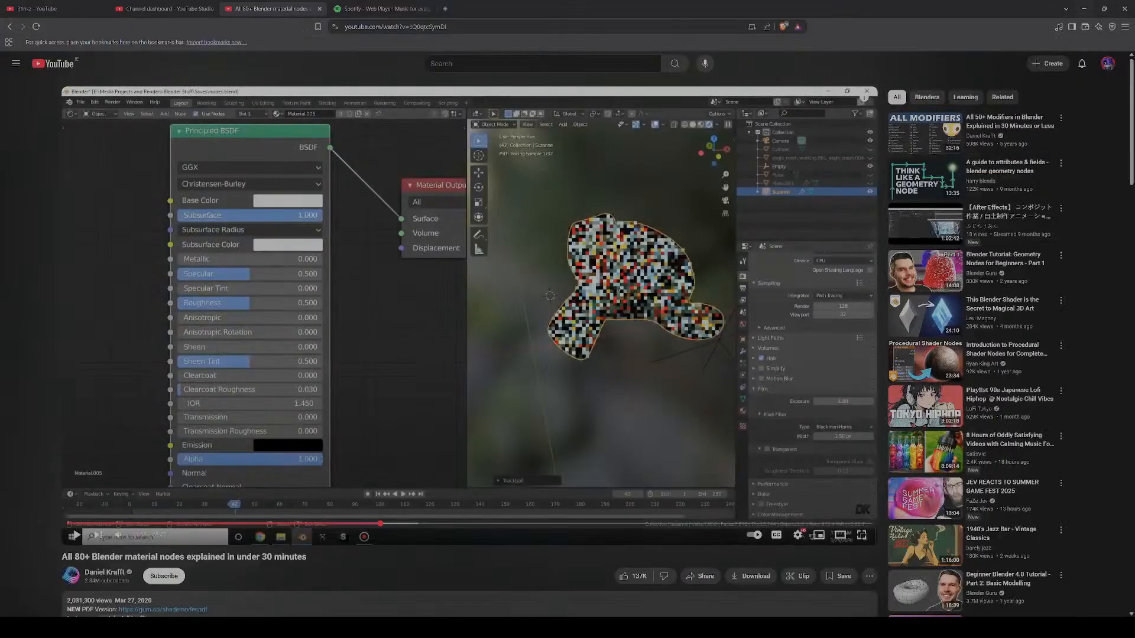
click(407, 298)
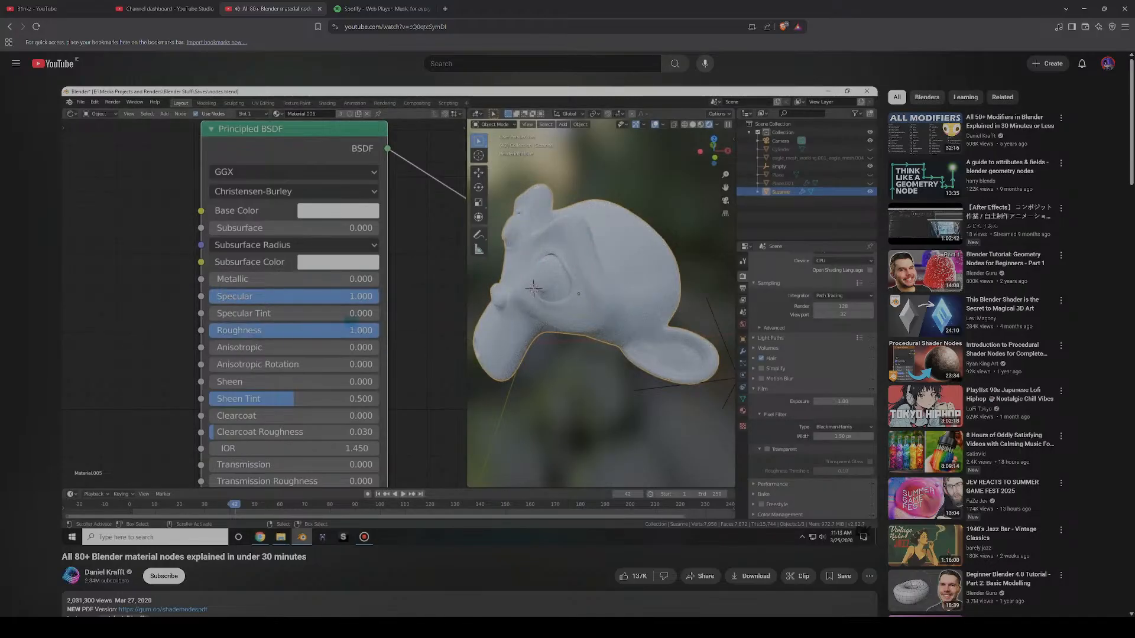
key(space)
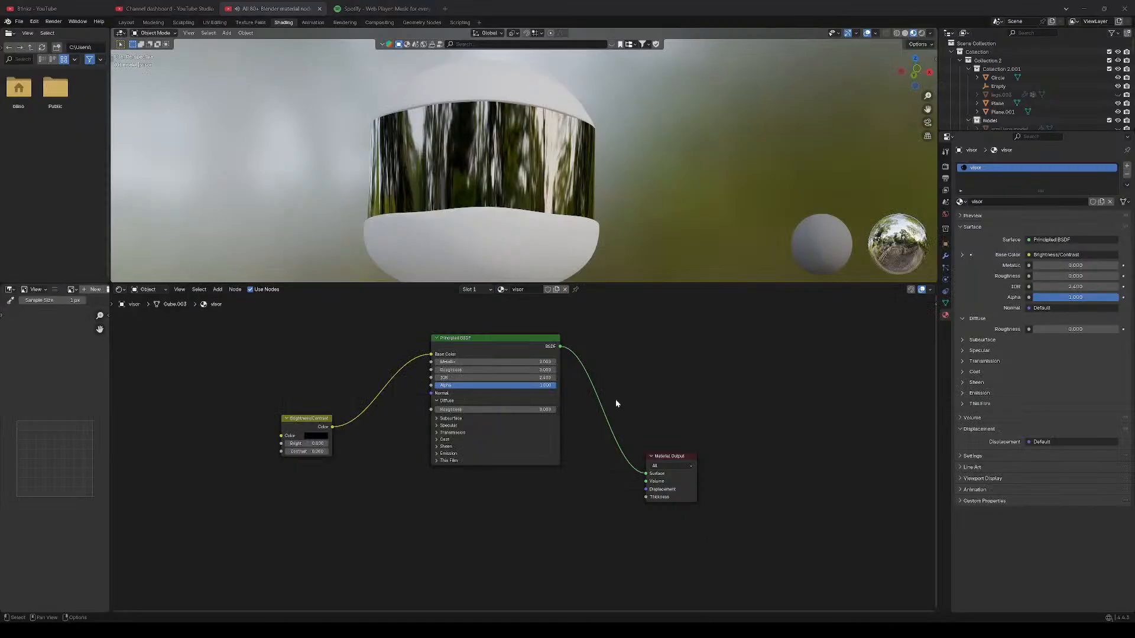
Set the Principled BSDF's specular distribution to GGX and its specular IOR Level to about 0.22.
scroll(616, 404, up, 1)
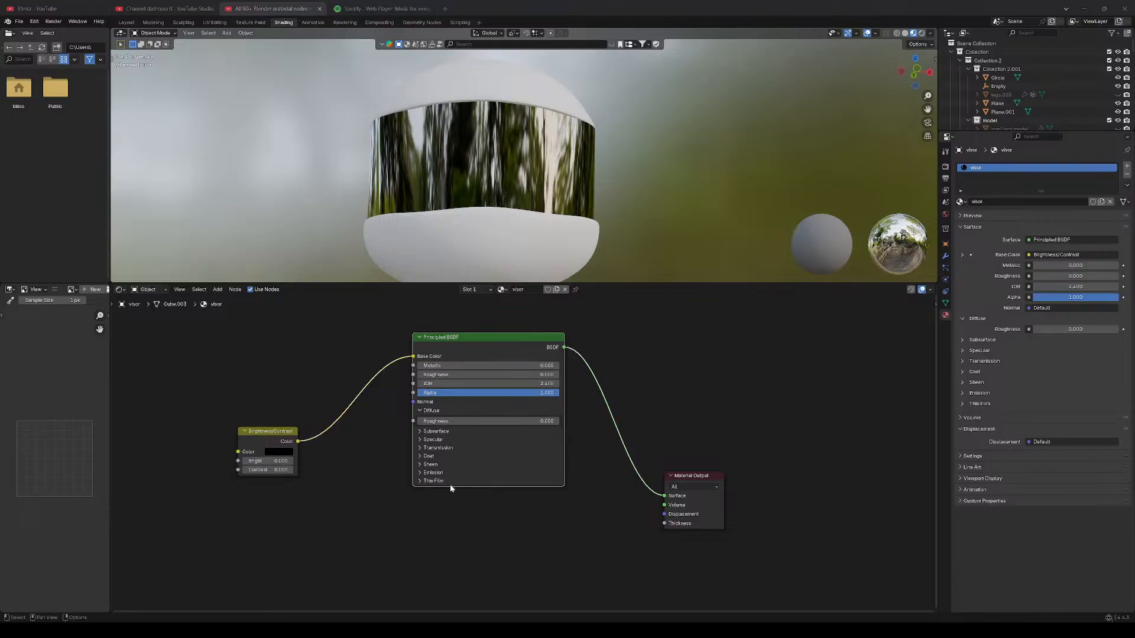
click(429, 440)
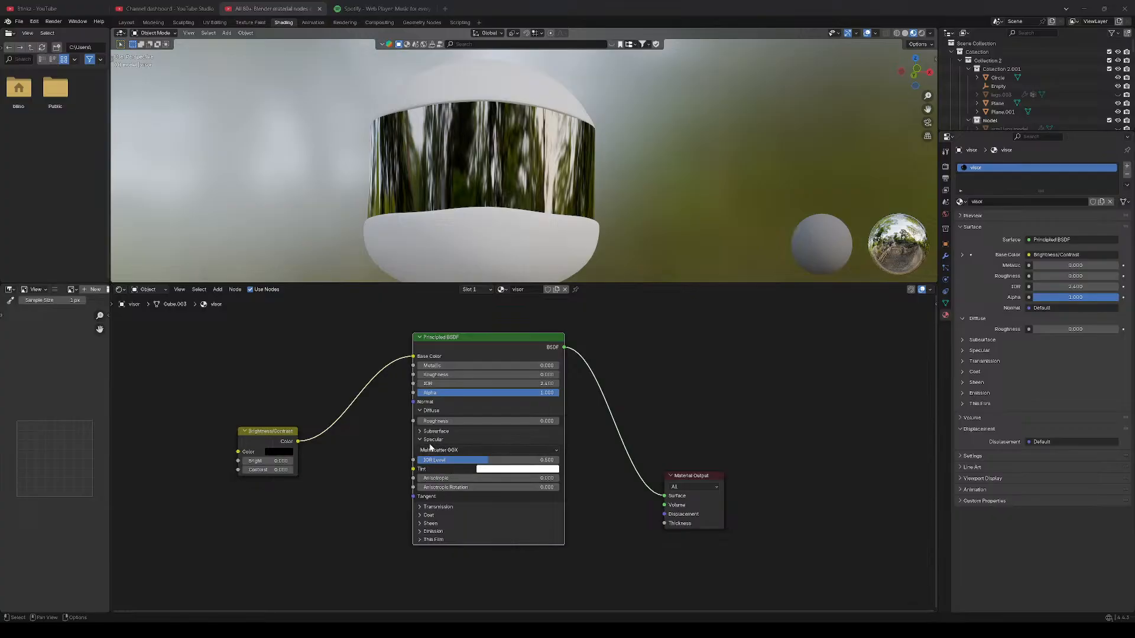
click(448, 451)
click(448, 470)
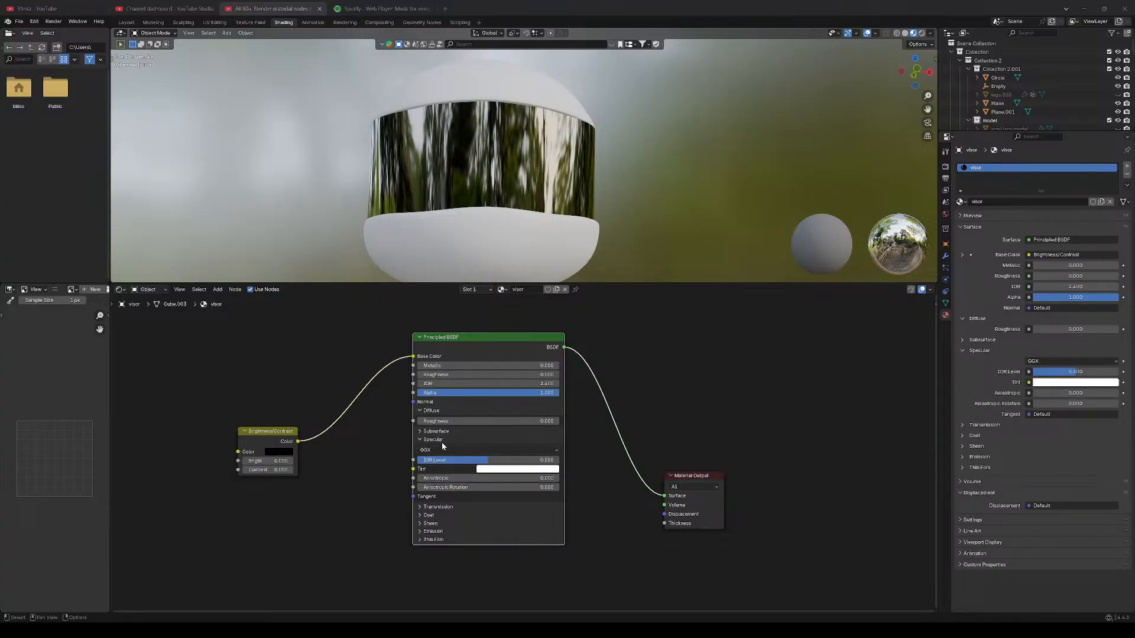
click(444, 451)
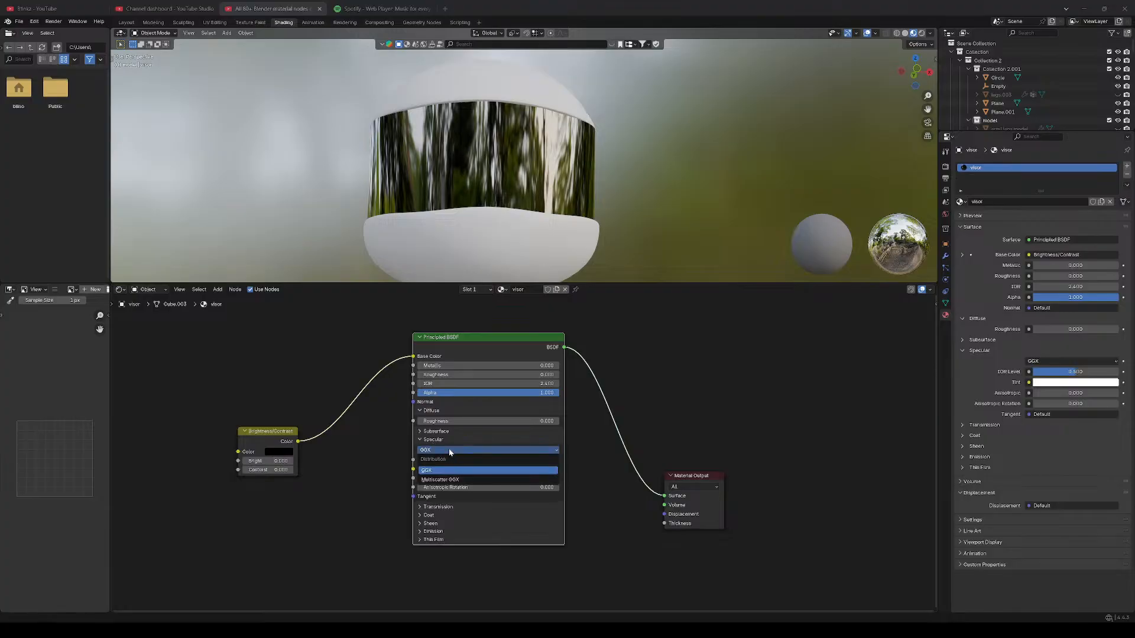
drag(512, 455, 457, 460)
Try a pale specular Tint on the Principled BSDF, darken it to black and inspect the visor.
click(525, 470)
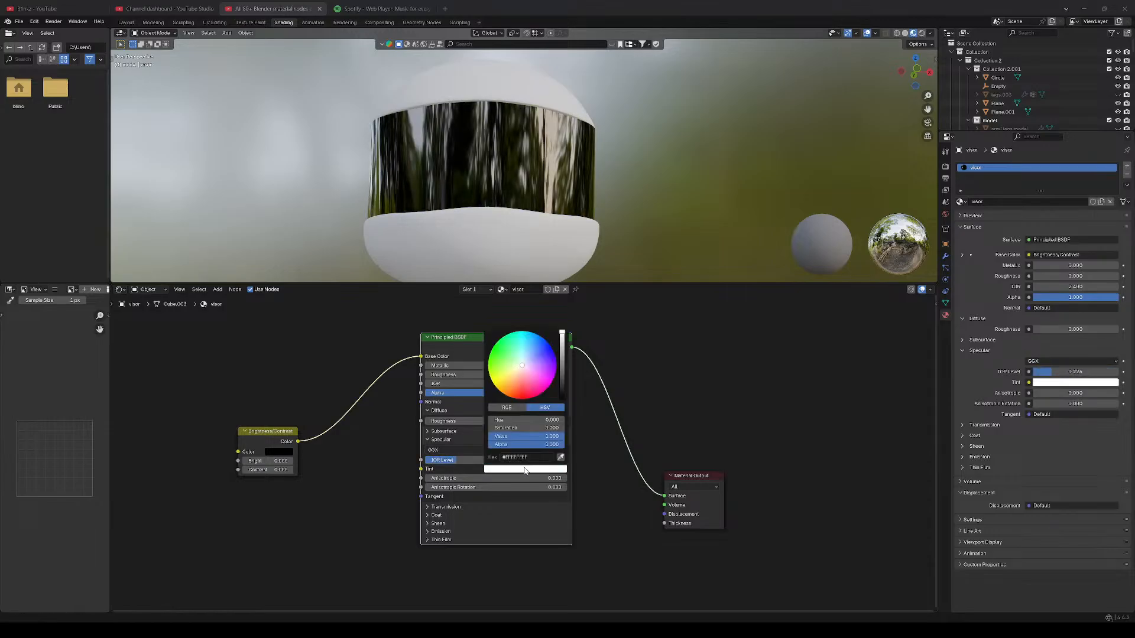
drag(550, 374, 524, 367)
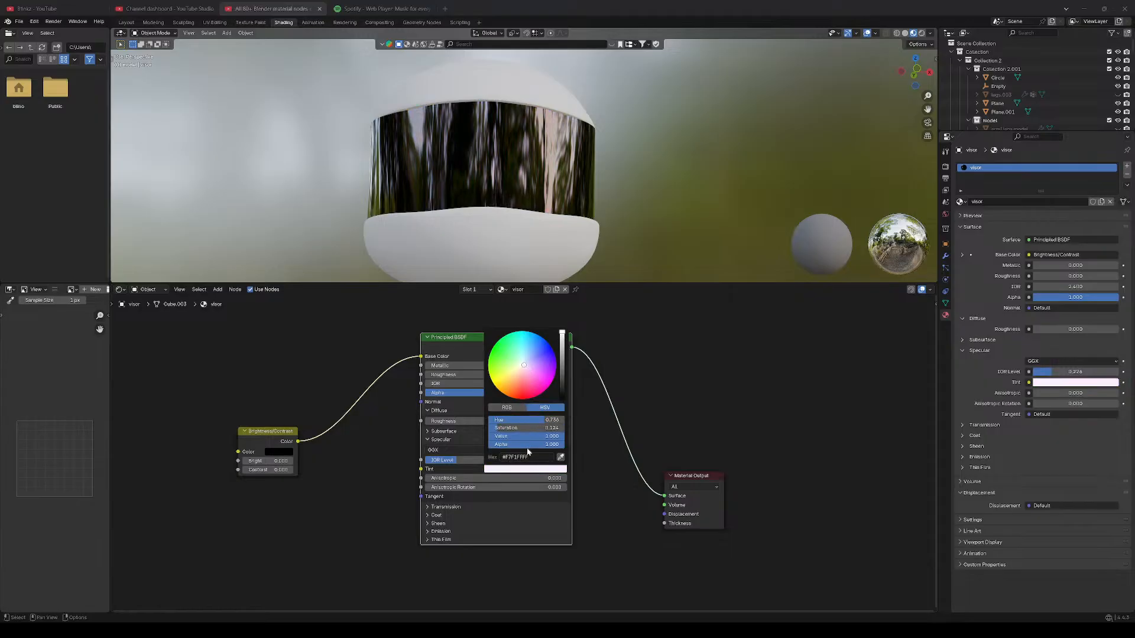
click(519, 406)
click(546, 408)
drag(562, 350, 562, 397)
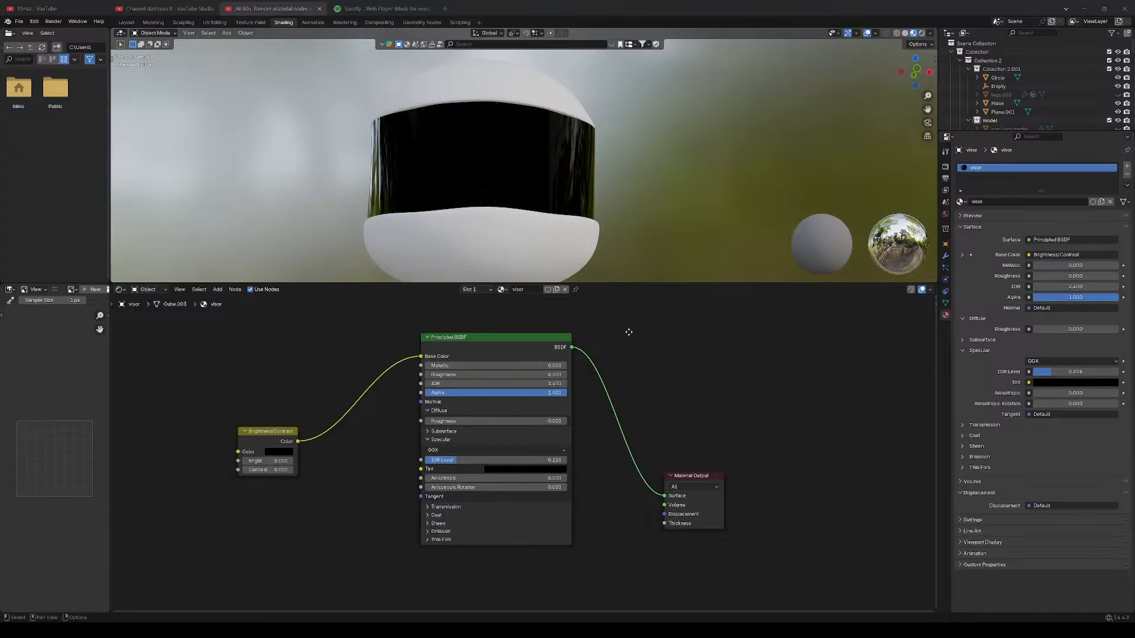
middle_drag(628, 332, 610, 352)
mouse_move(643, 187)
middle_down()
mouse_move(607, 205)
mouse_move(637, 183)
middle_up()
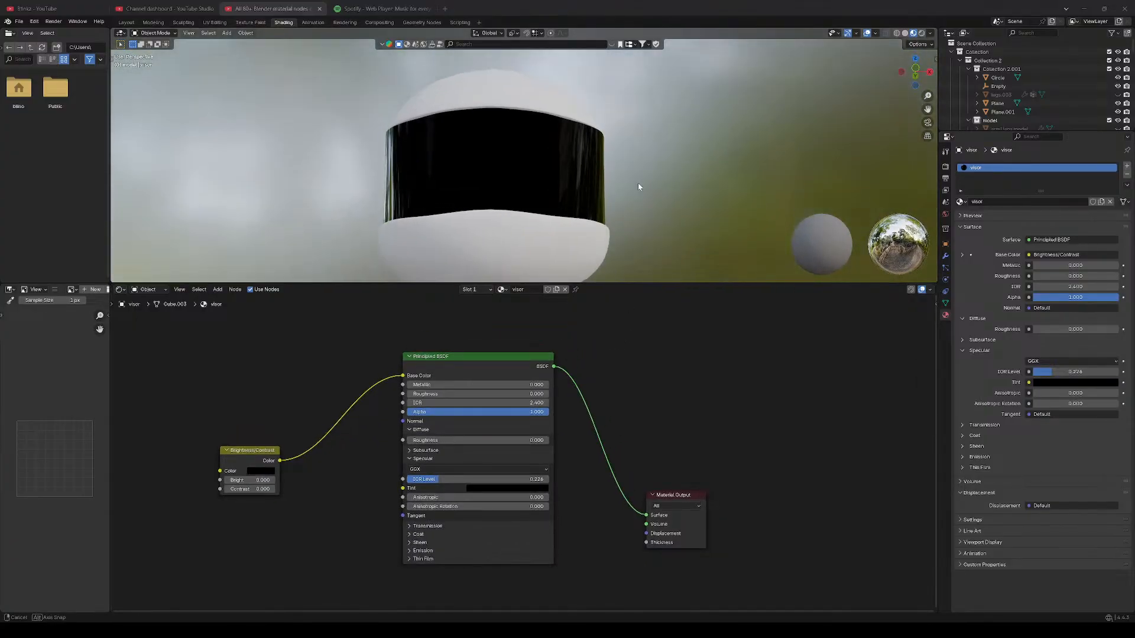
Try a dark grey specular Tint on the Principled BSDF and reset it to black with hex value 0.
click(539, 493)
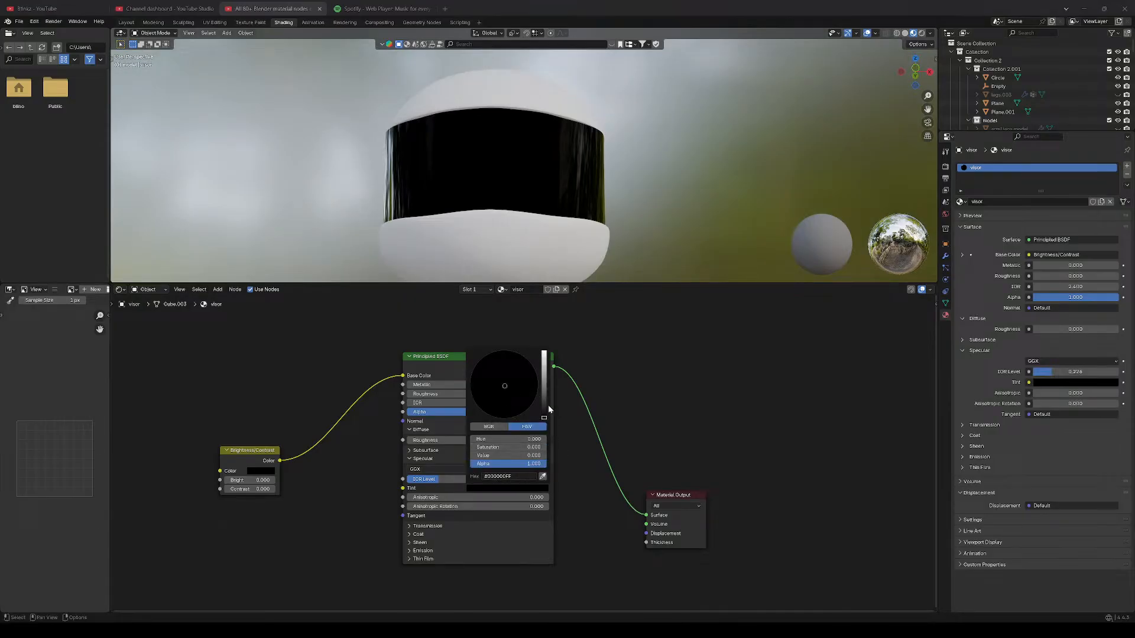
mouse_move(547, 405)
mouse_down()
mouse_move(548, 381)
mouse_move(548, 396)
mouse_up()
click(512, 477)
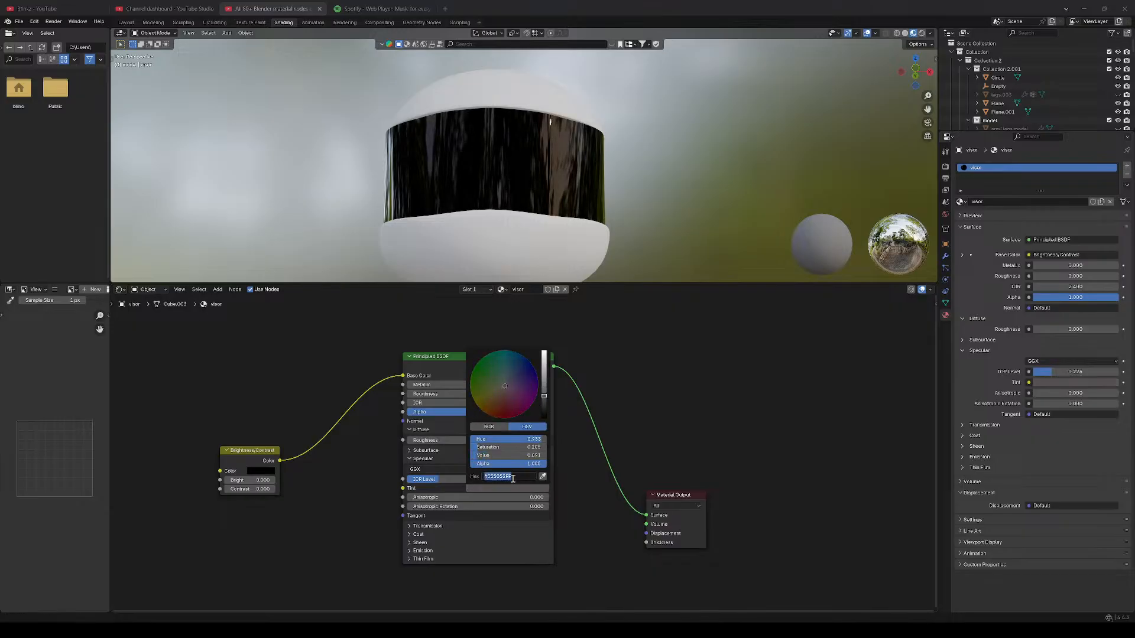
text(0)
key(Return)
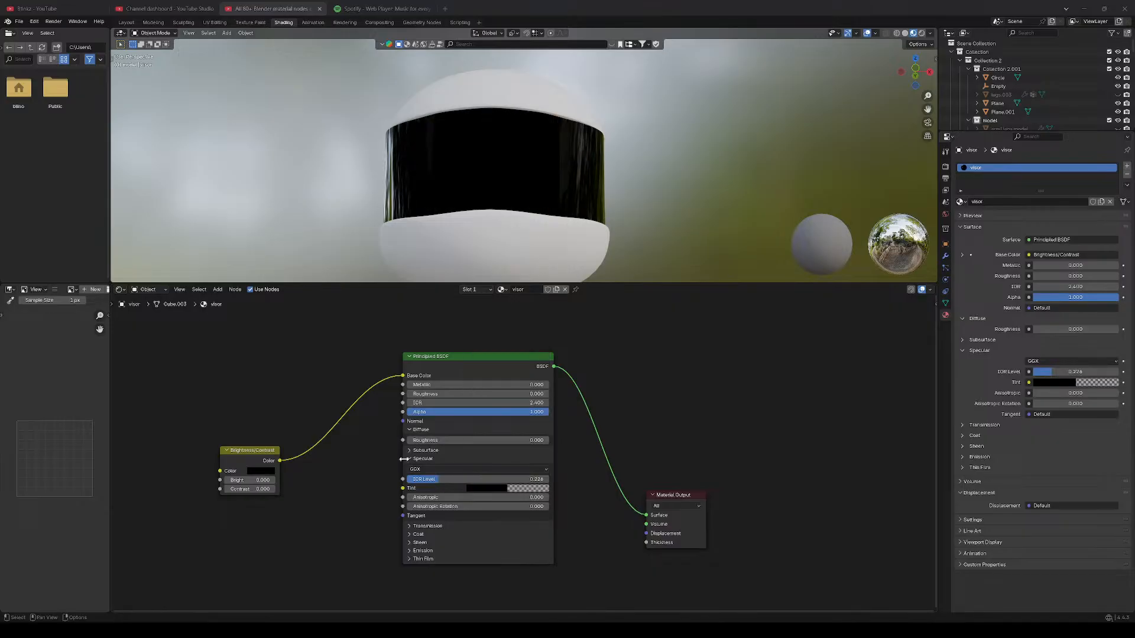
Set the Principled BSDF's specular Tint to white and raise its specular IOR Level to about 0.68.
click(503, 489)
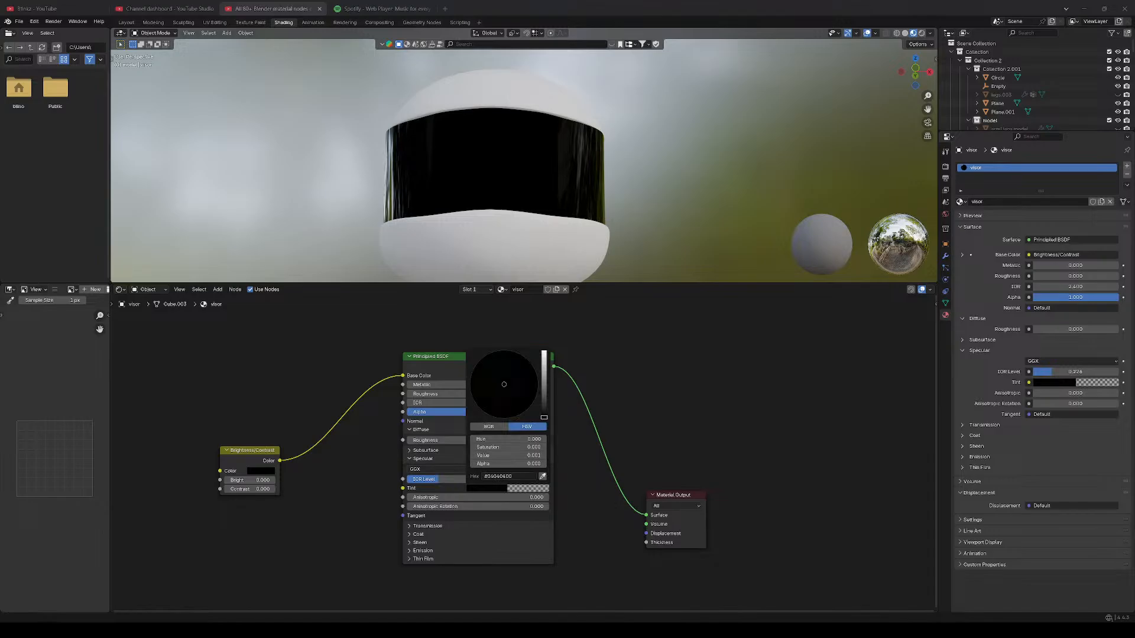
drag(543, 418, 543, 351)
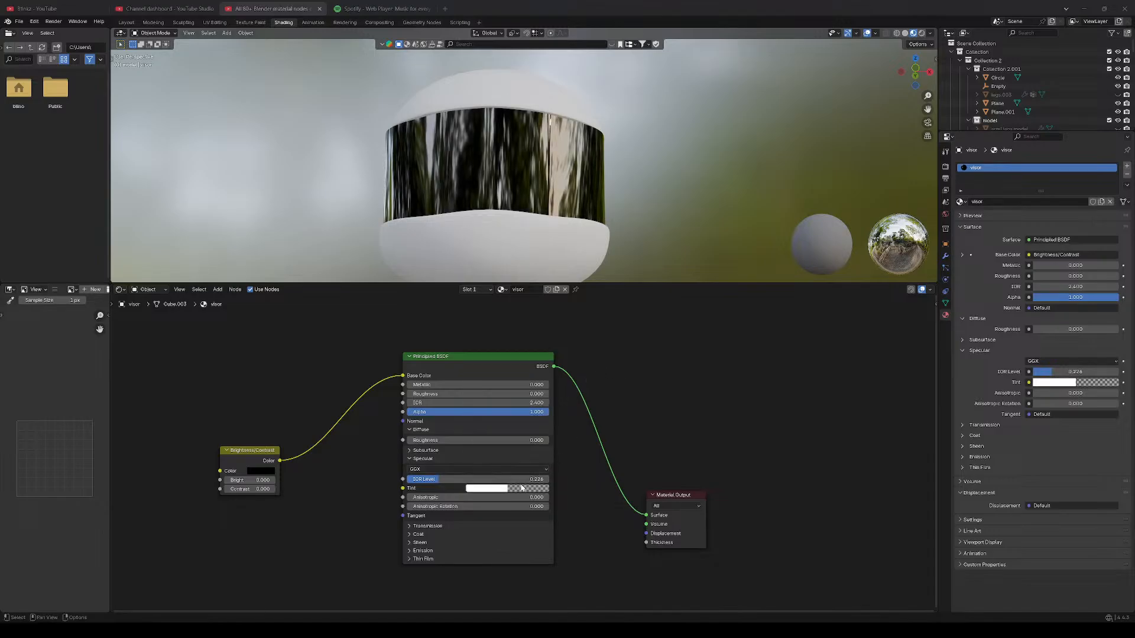
mouse_move(523, 479)
mouse_down()
mouse_move(633, 480)
mouse_move(505, 480)
mouse_up()
Set the Principled BSDF's specular distribution to Multiscatter GGX and collapse the Specular section.
click(415, 469)
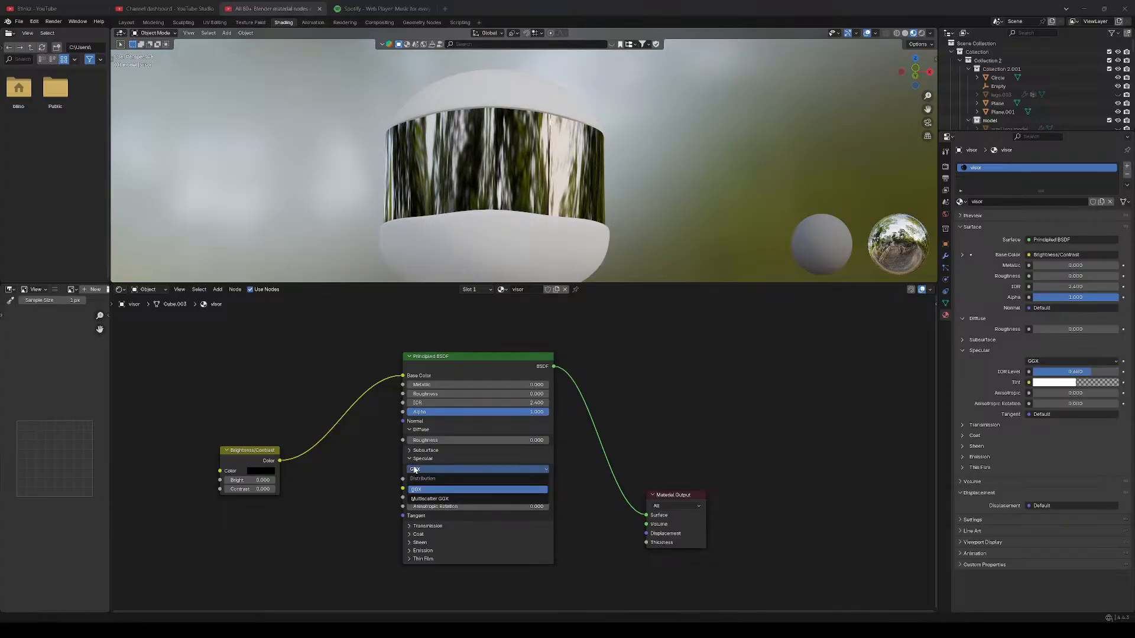
click(428, 499)
mouse_move(426, 497)
mouse_down()
mouse_move(414, 498)
mouse_move(454, 498)
mouse_move(408, 498)
mouse_move(519, 507)
mouse_move(408, 506)
mouse_up()
click(417, 458)
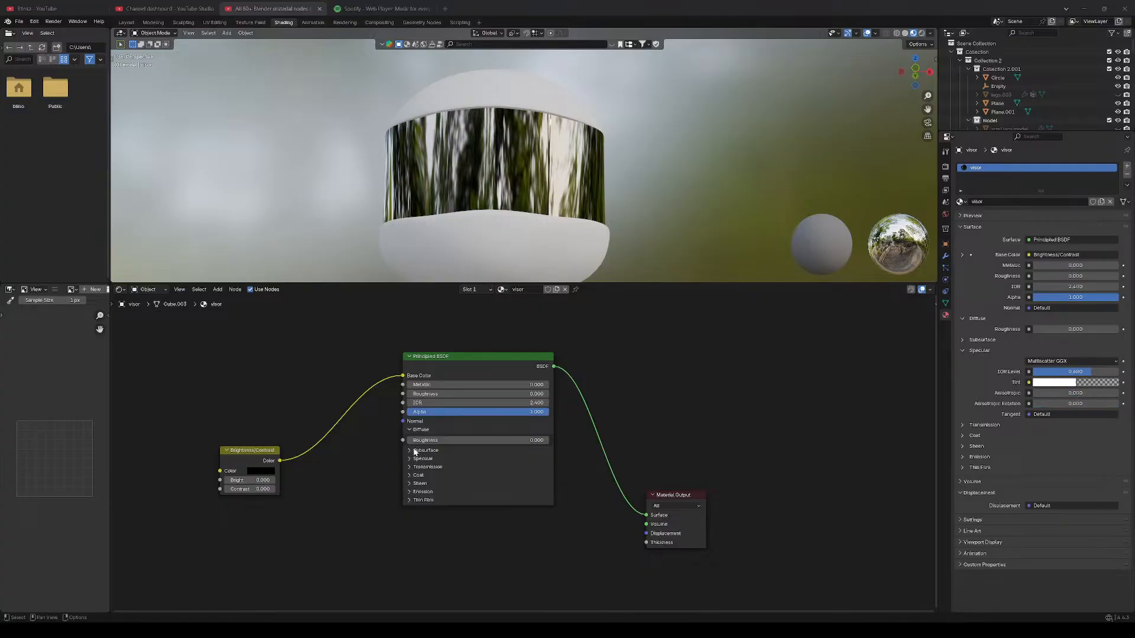
Check the Principled BSDF's subsurface methods, keep Random Walk and collapse the Subsurface section.
click(415, 452)
click(431, 462)
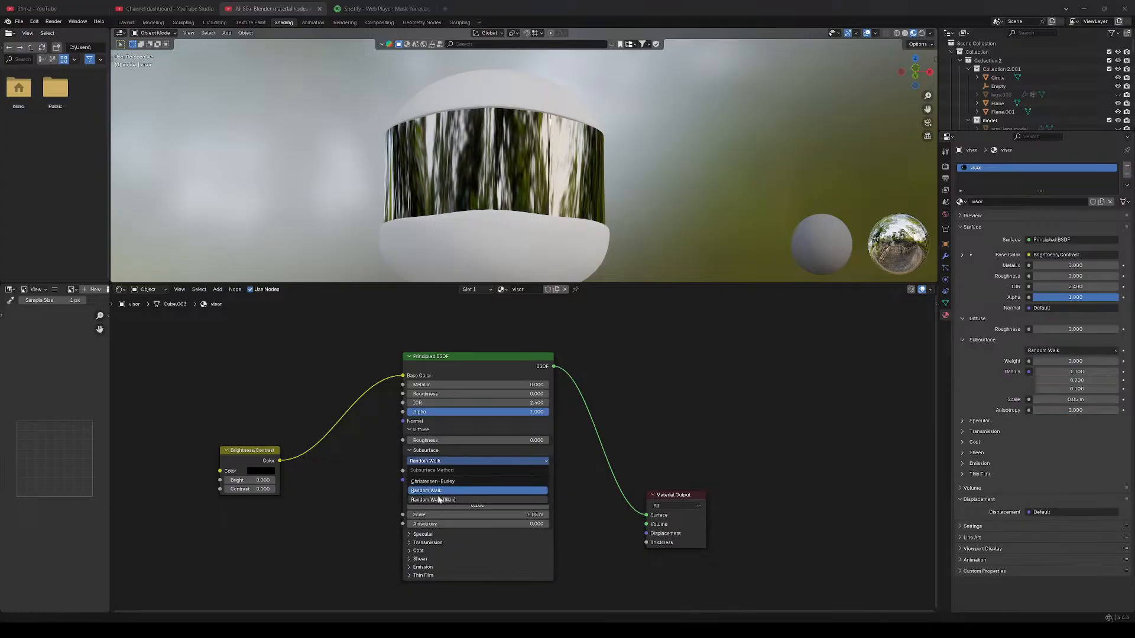
click(441, 489)
click(443, 461)
click(448, 491)
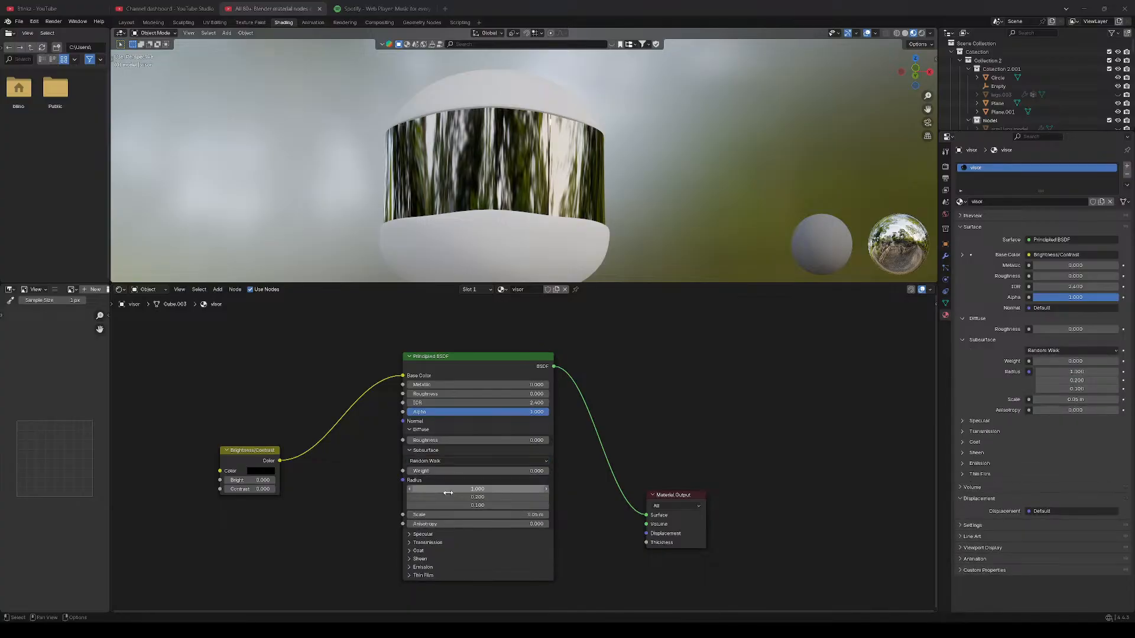
click(420, 451)
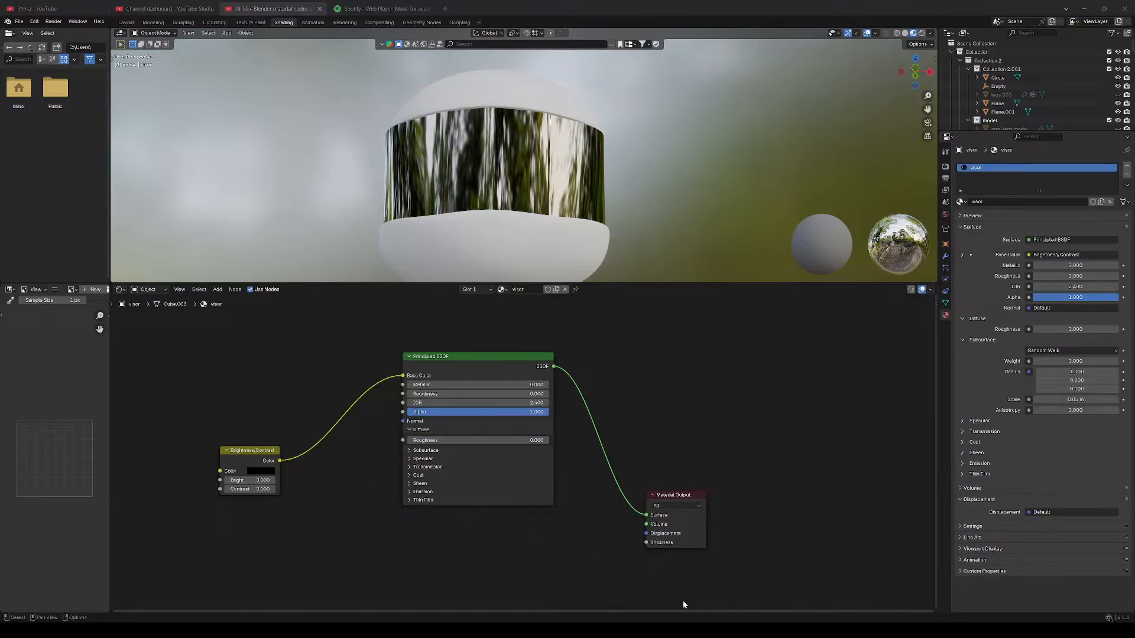
Switch to the YouTube video on material nodes, watch the next part of the Principled BSDF explanation and pause it.
key(alt+Tab)
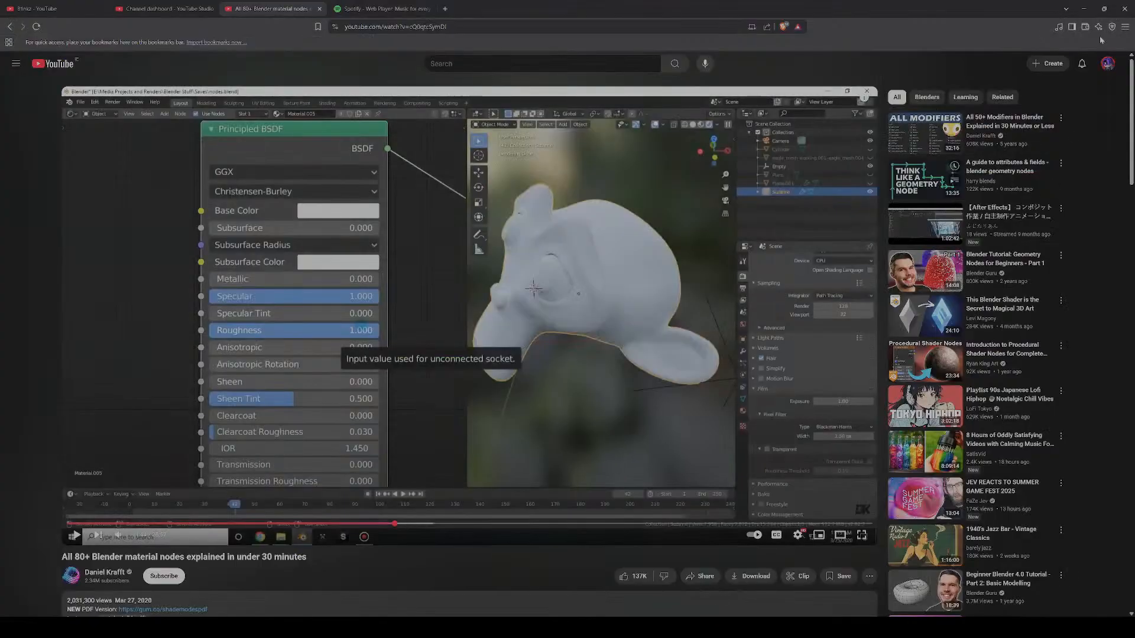
key(alt+Tab)
key(alt+Tab)
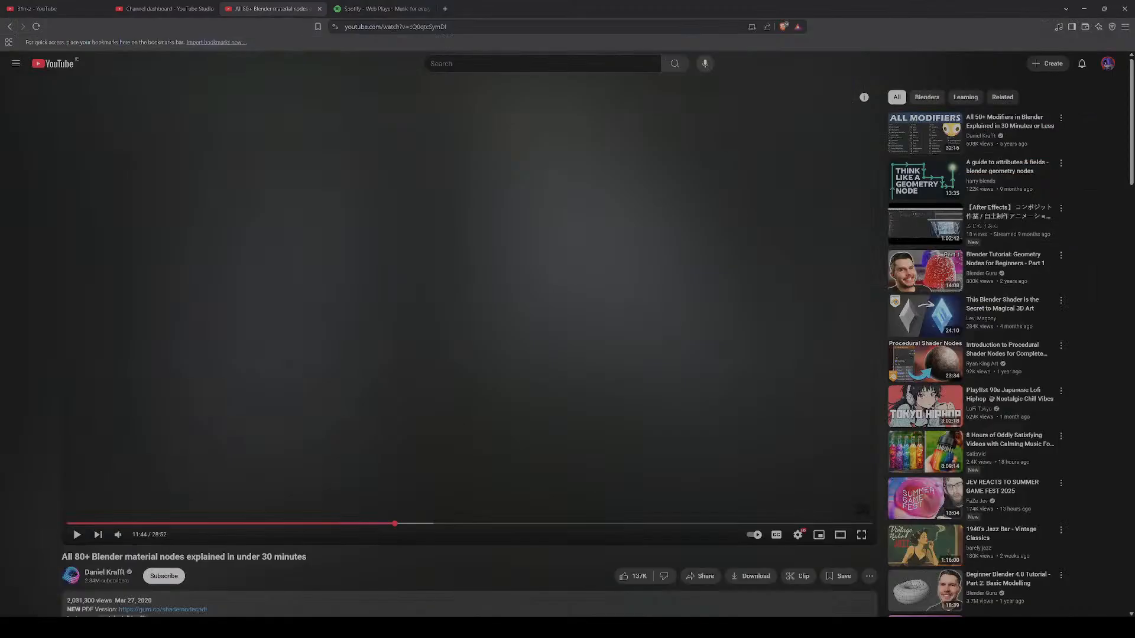
click(483, 341)
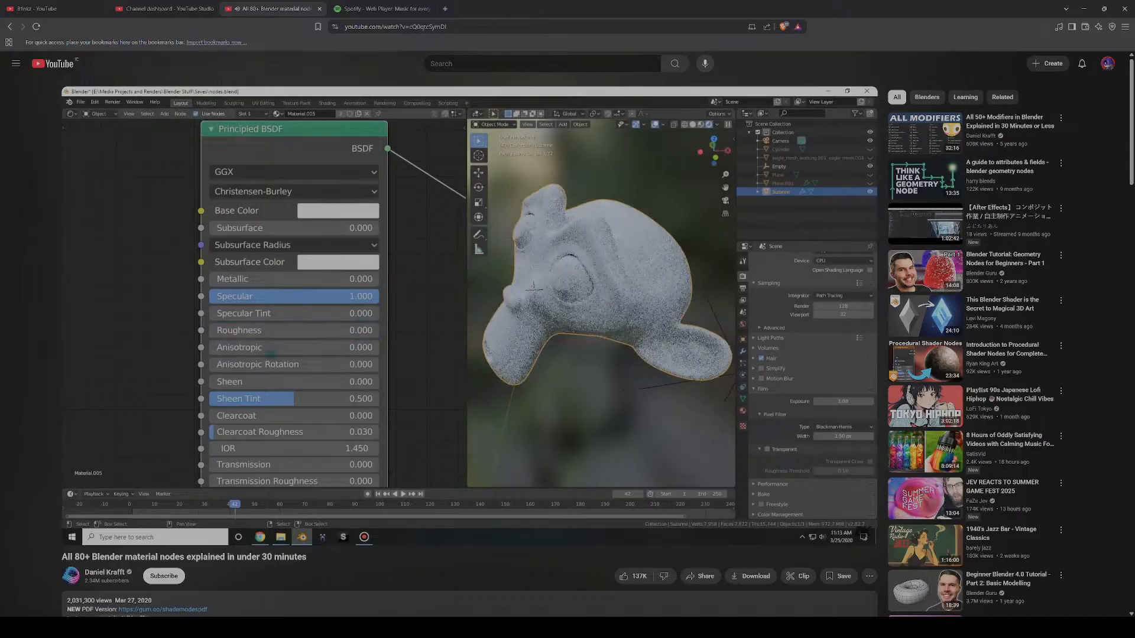
click(484, 341)
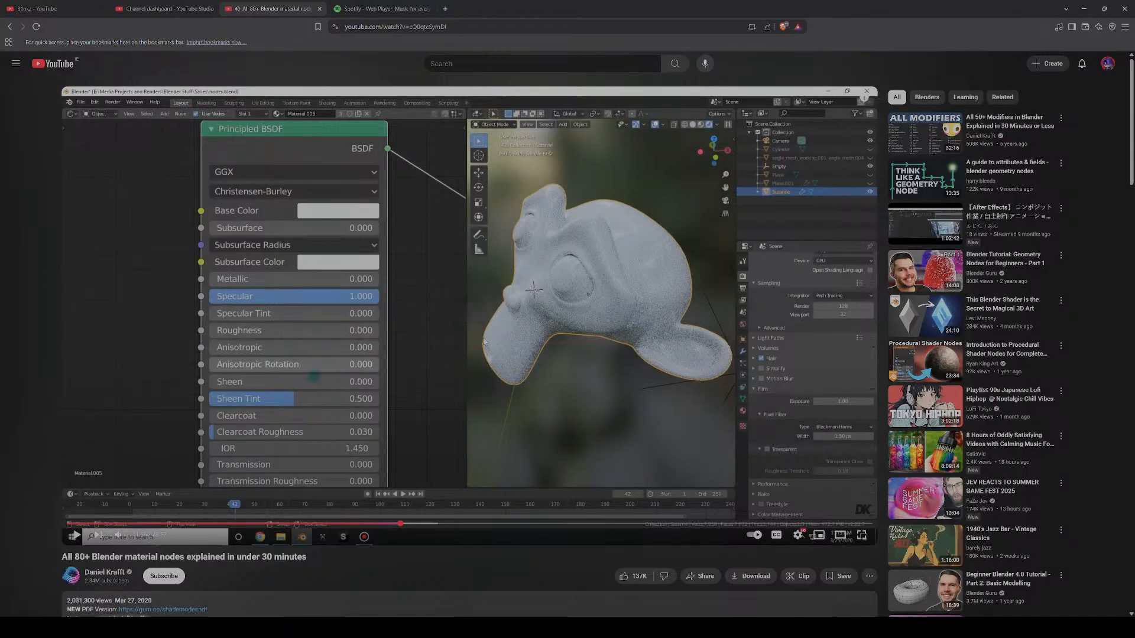